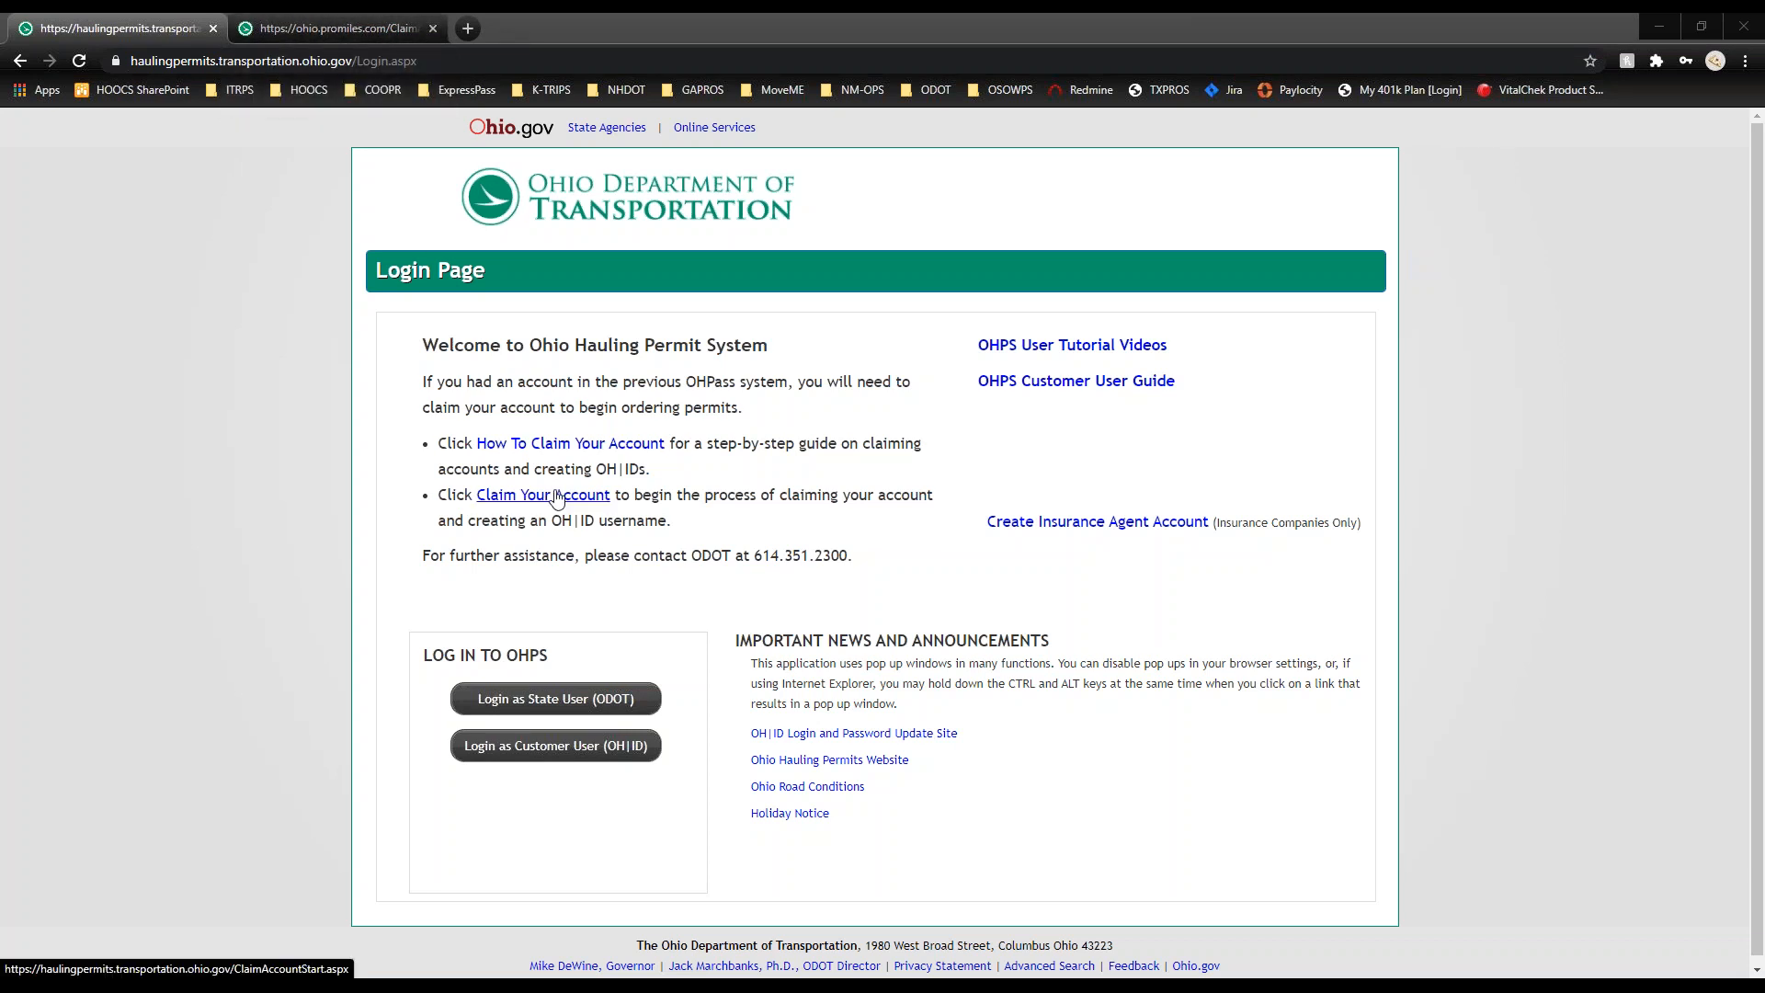
# Step: On the Claim OHPS Account page, validate the two earlier permit numbers as a carrier
pyautogui.click(362, 28)
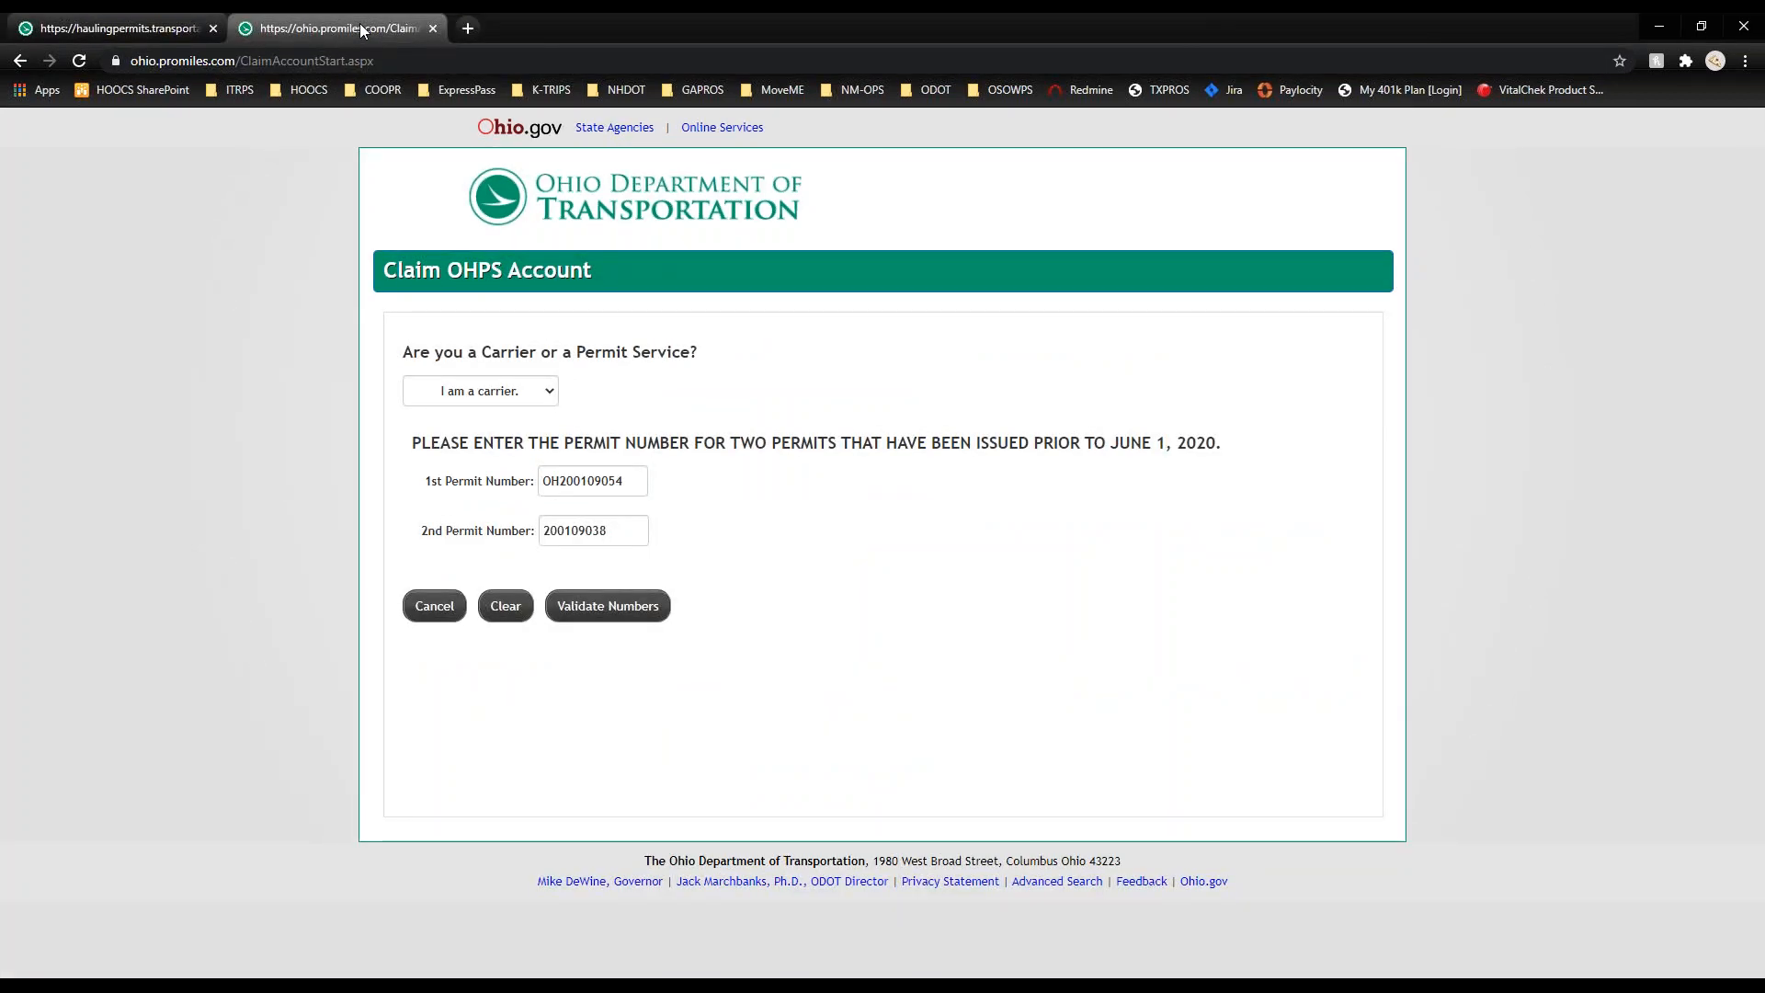
pyautogui.click(528, 396)
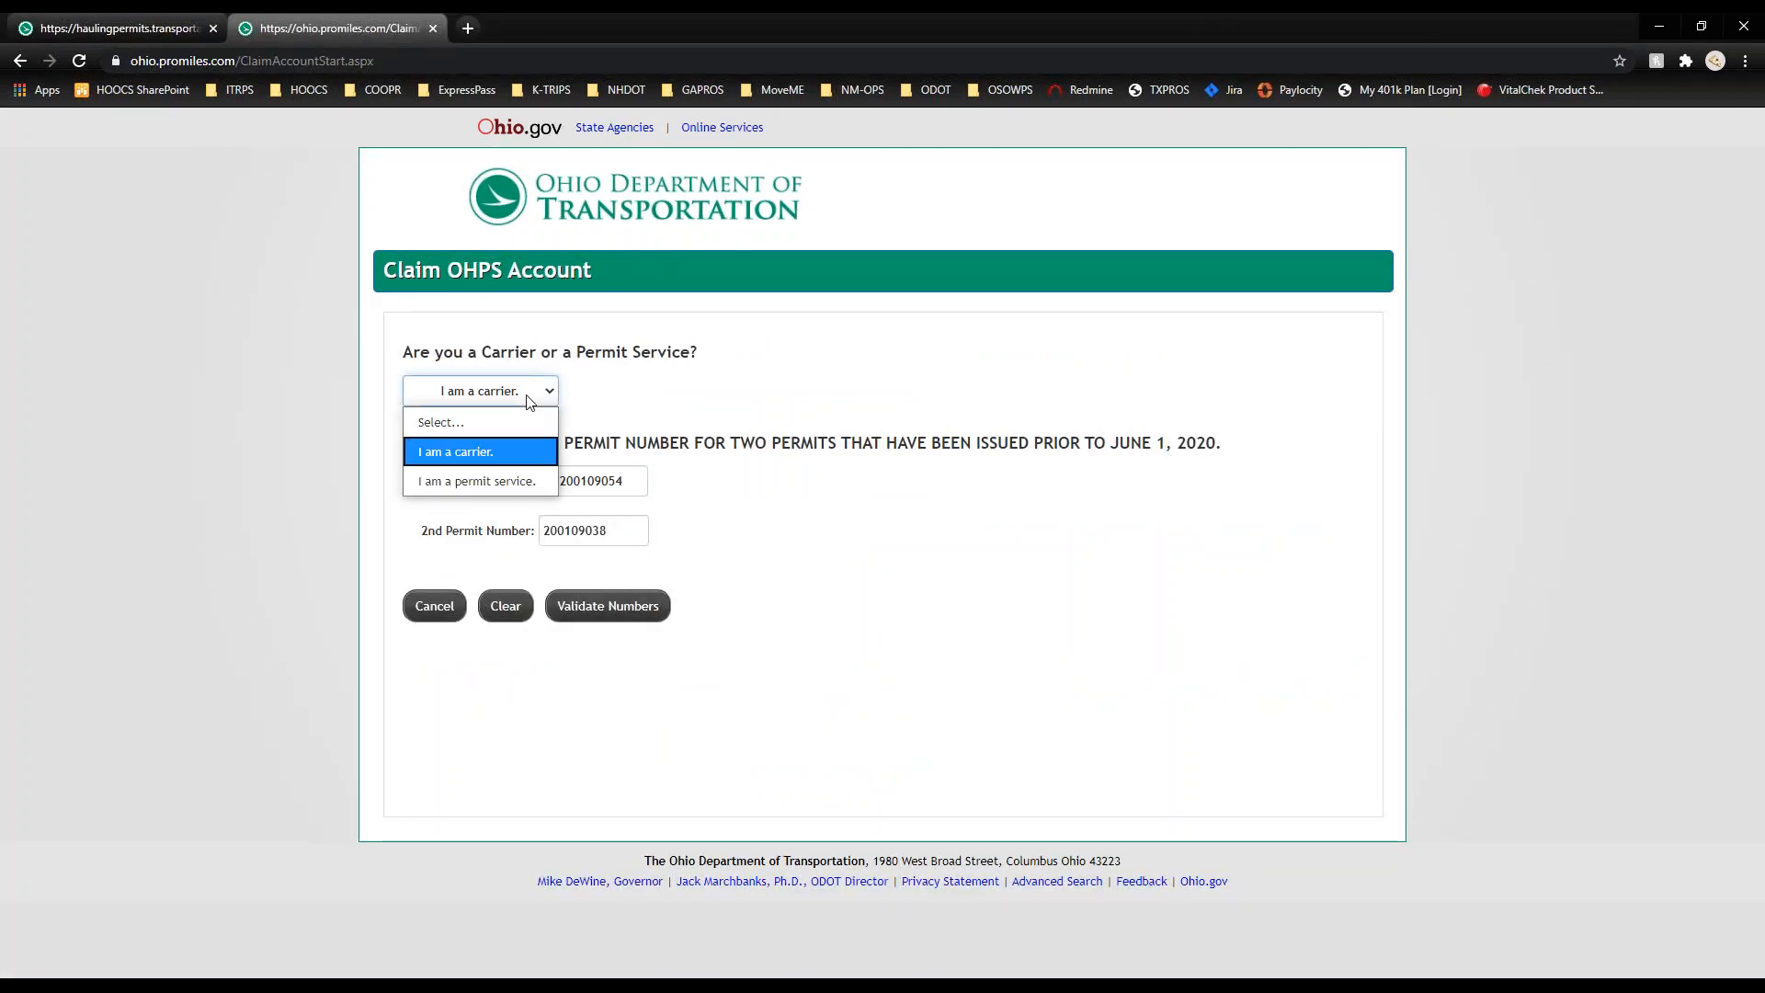
pyautogui.click(516, 451)
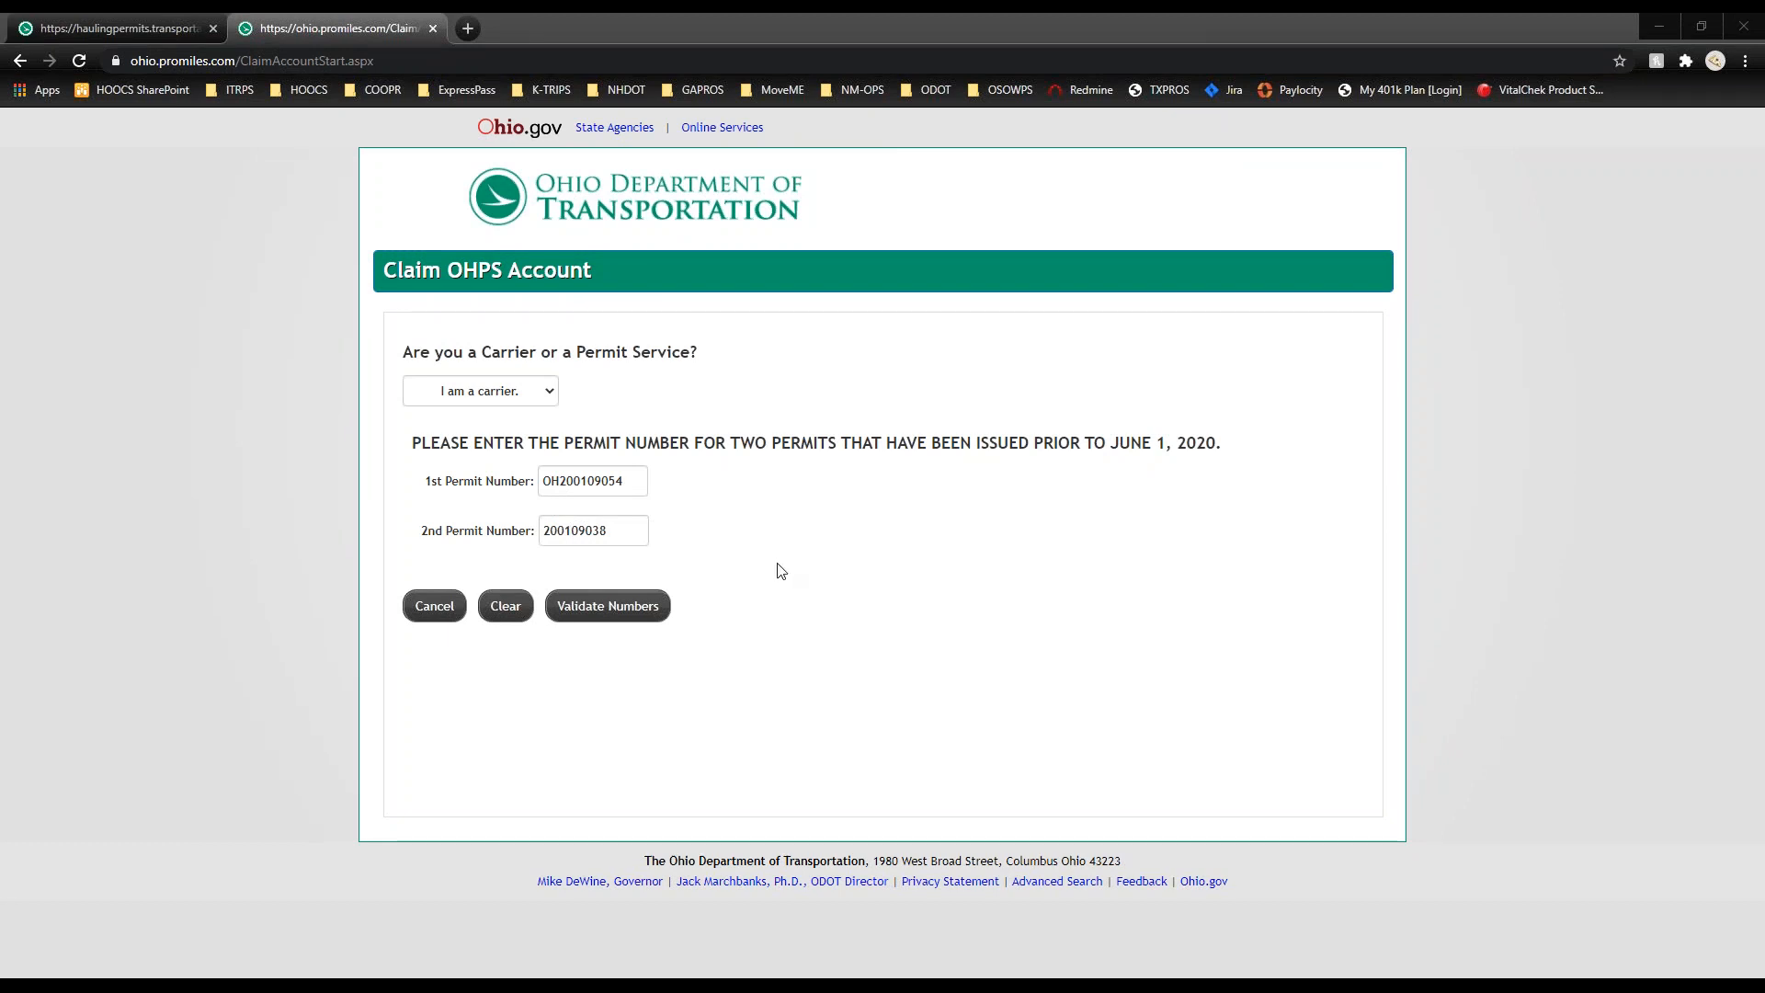
pyautogui.click(652, 608)
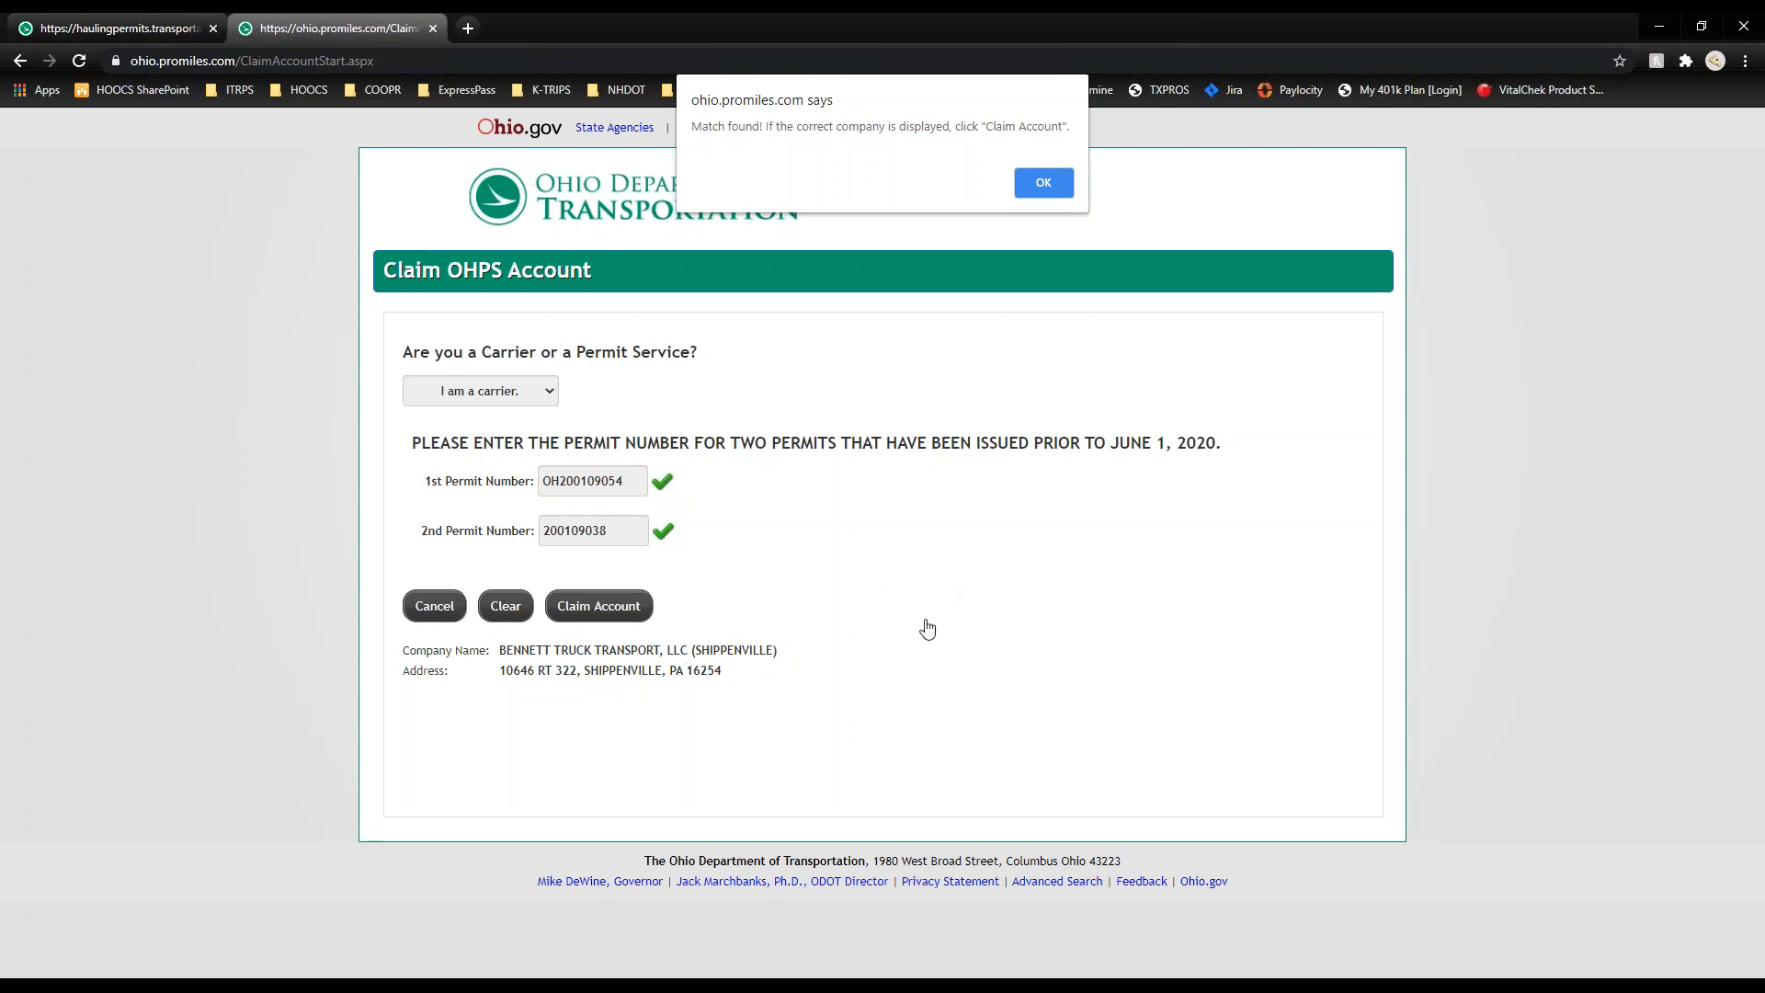
# Step: Set the permit delivery method to Email and begin creating a new OH|ID account
pyautogui.click(1040, 187)
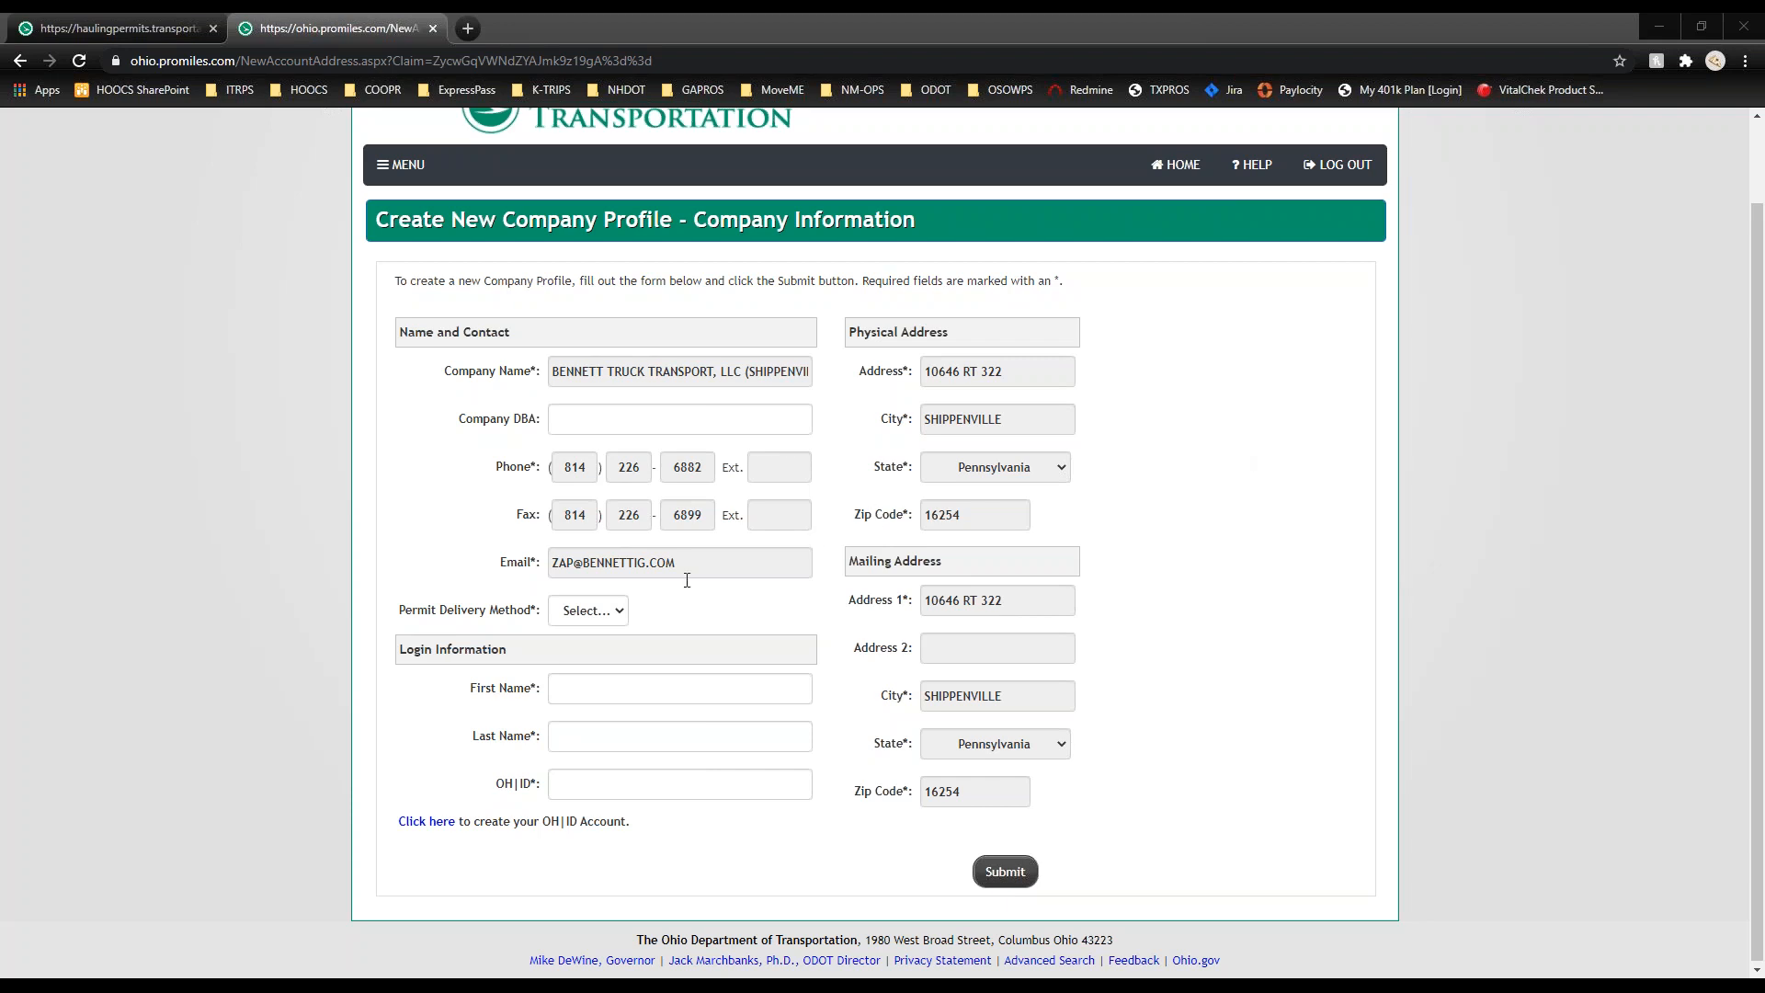
pyautogui.click(619, 614)
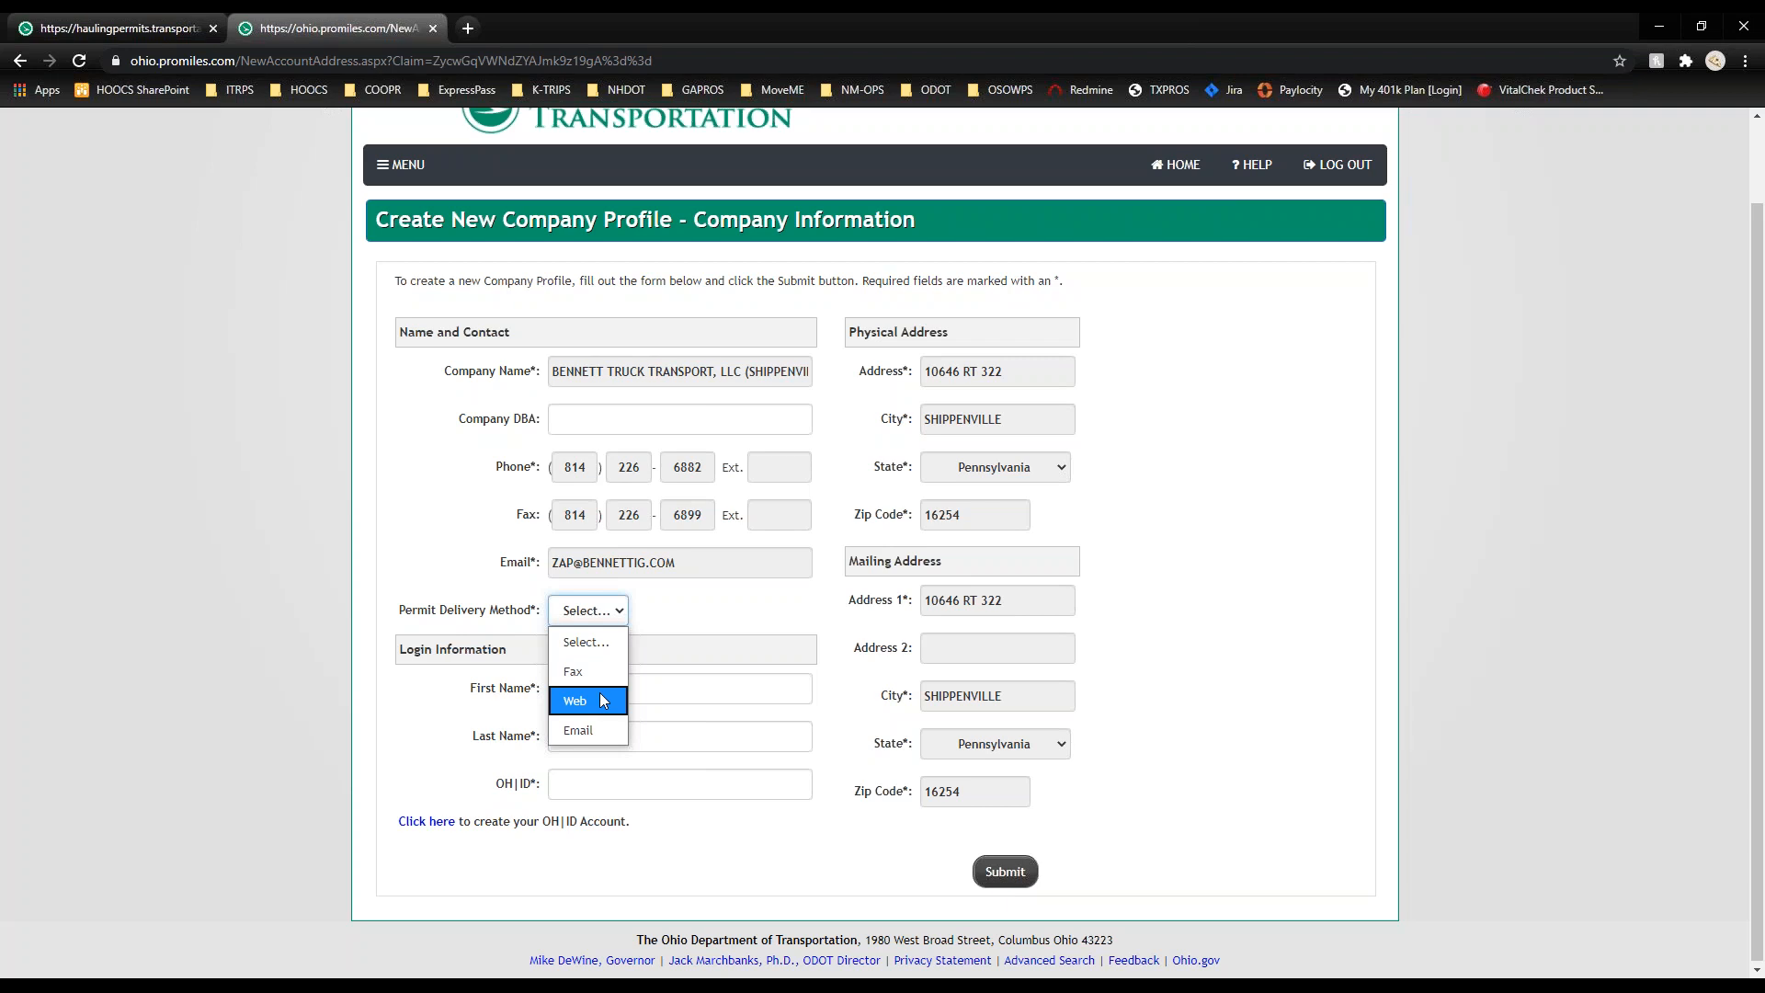
pyautogui.click(598, 730)
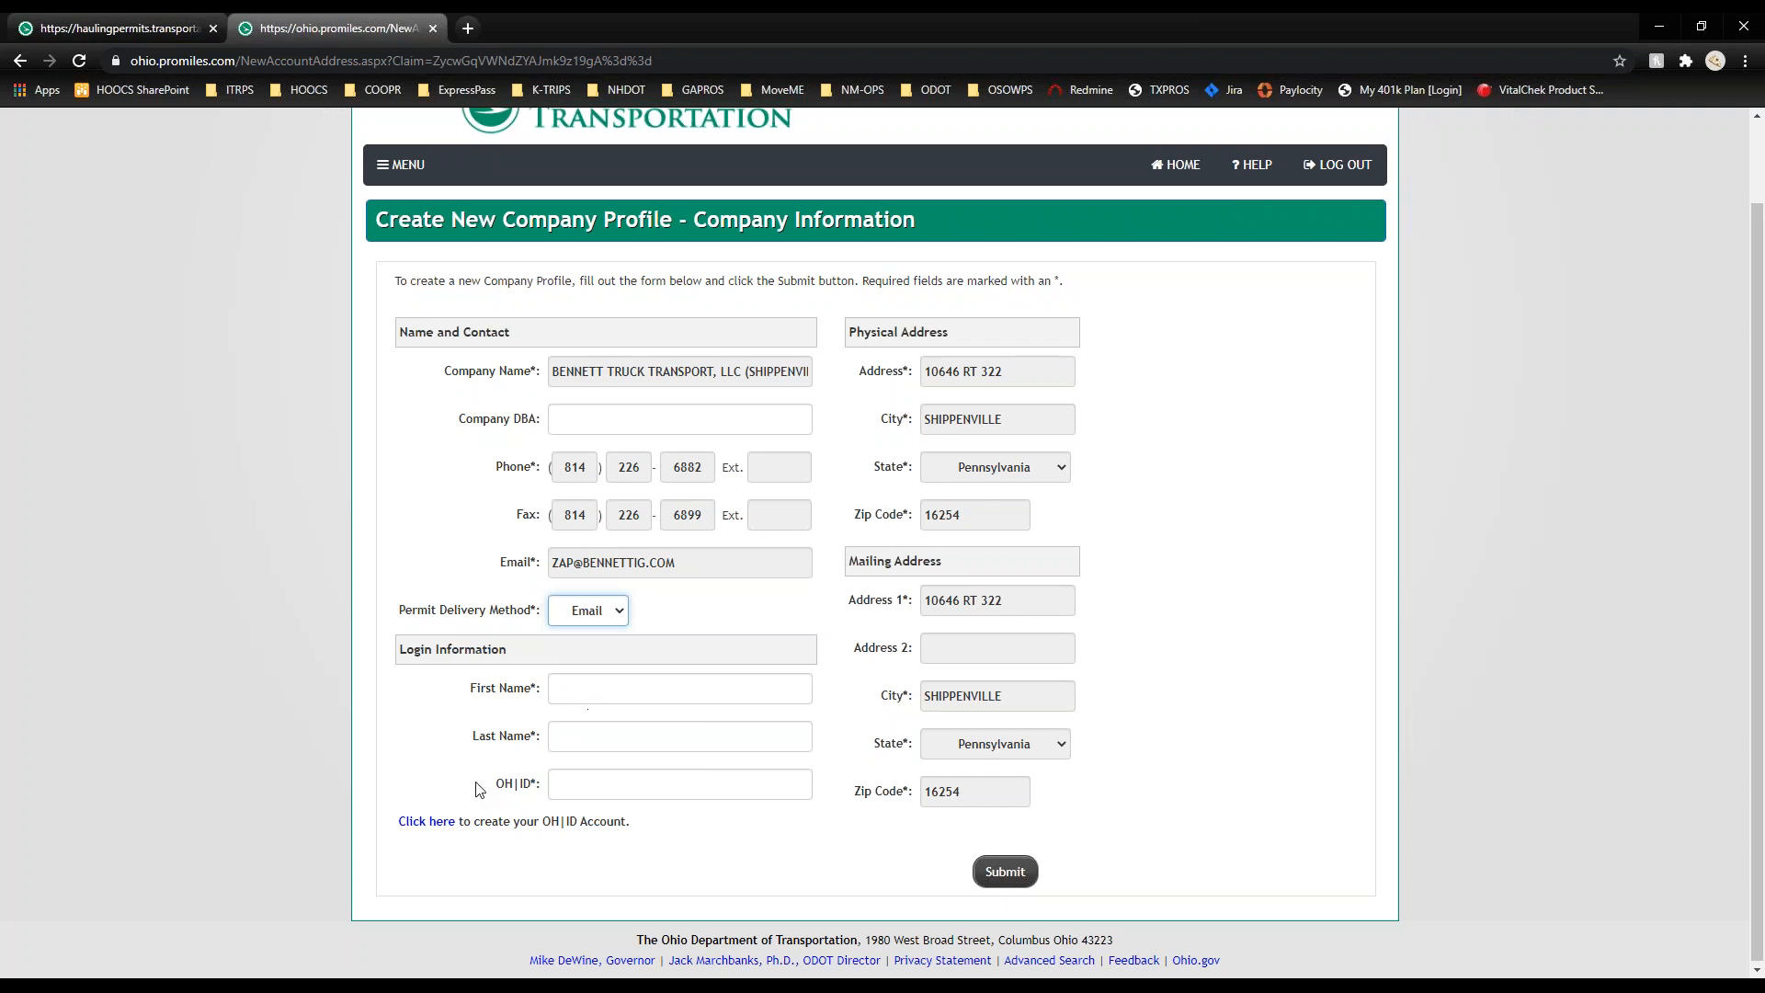
pyautogui.click(431, 824)
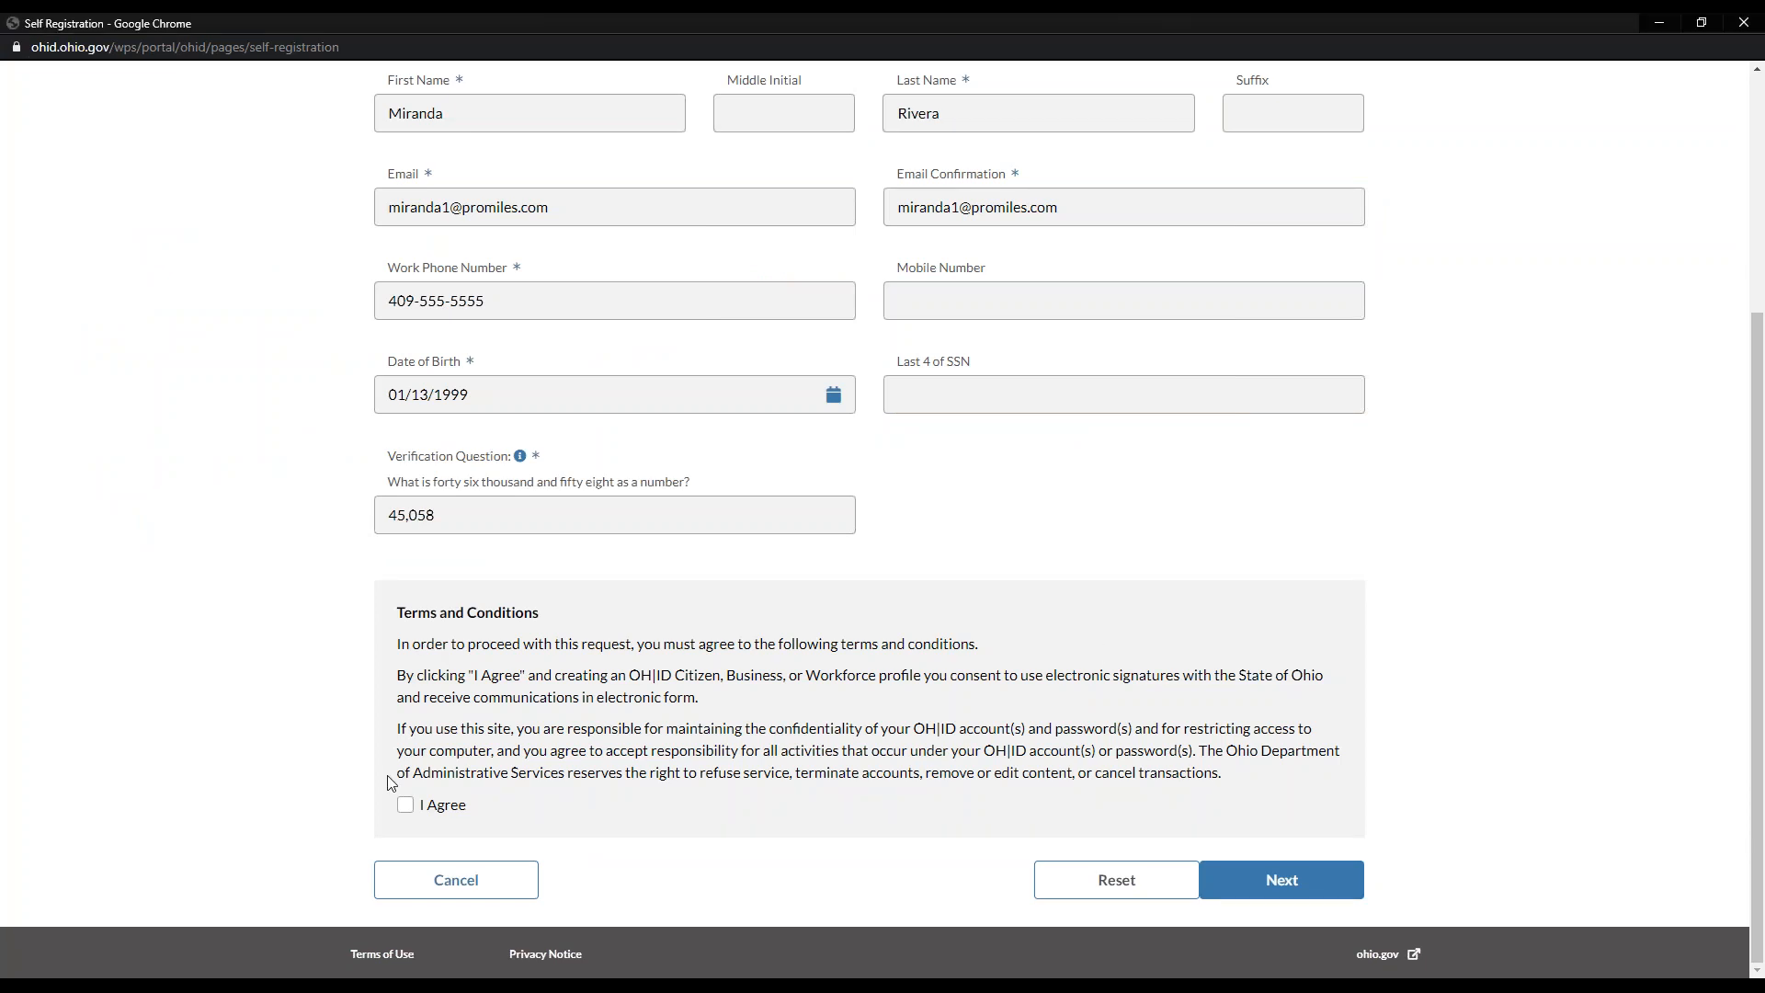
# Step: Accept the OH|ID terms and enter the verification answer
pyautogui.click(406, 807)
pyautogui.click(1333, 891)
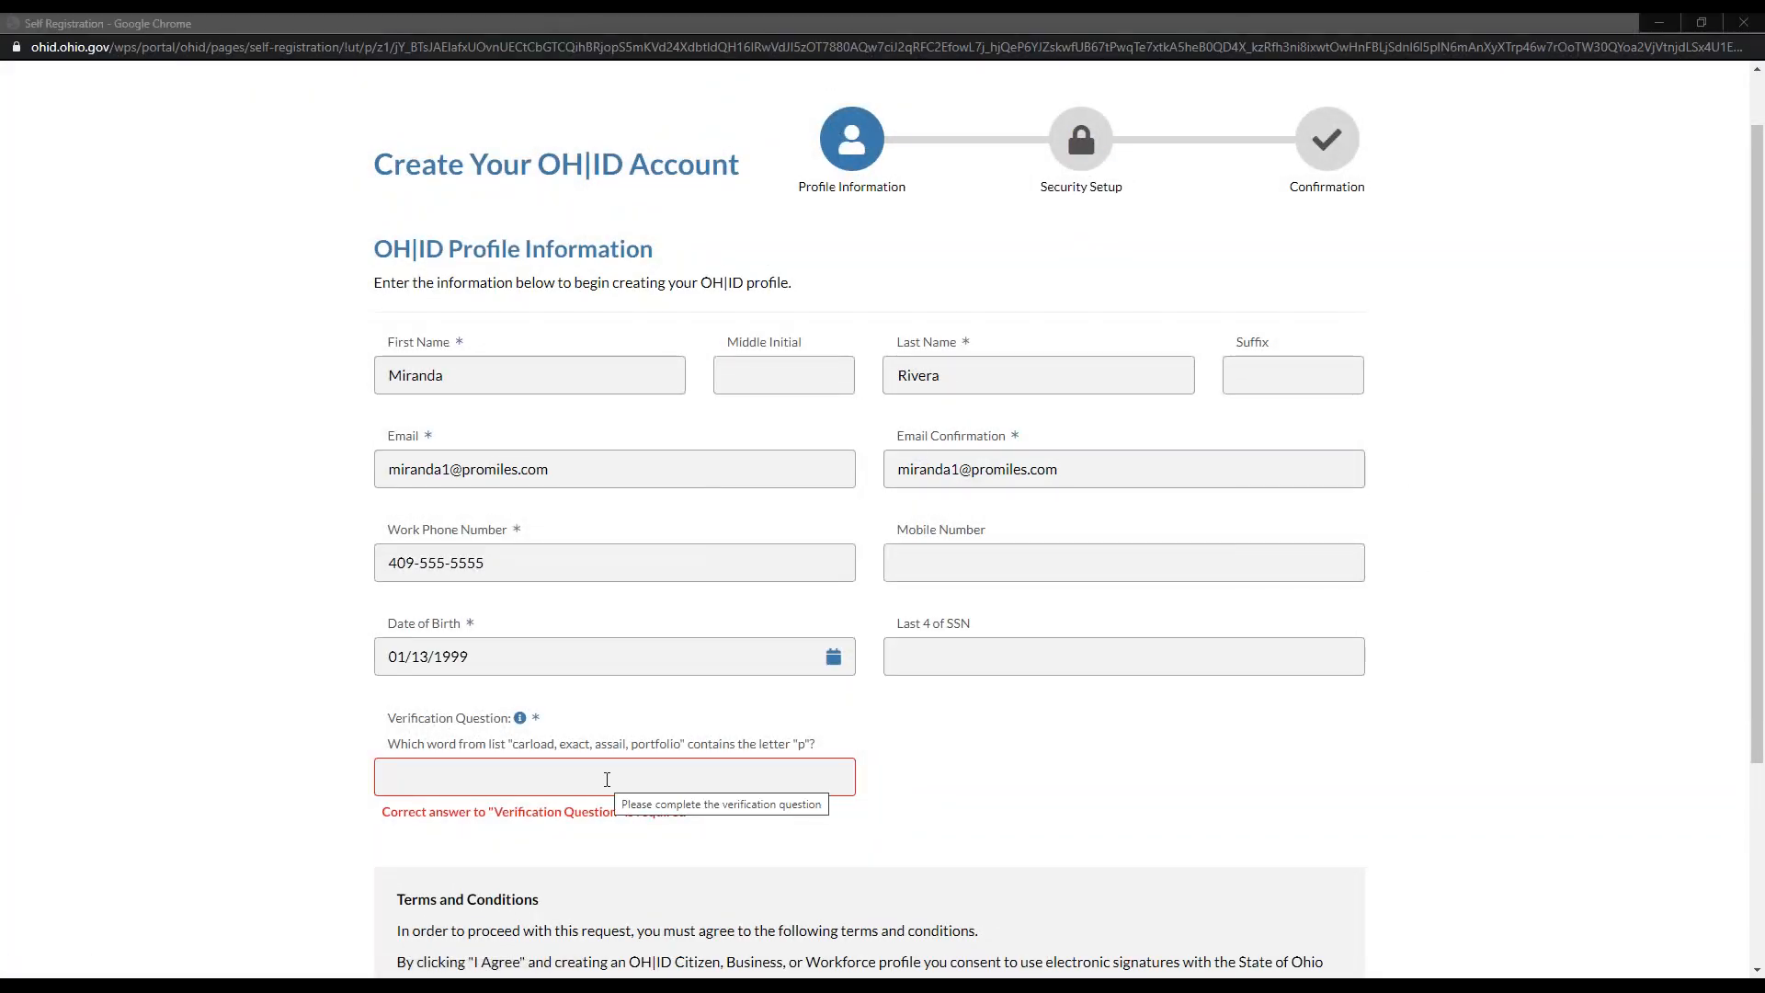
pyautogui.click(607, 780)
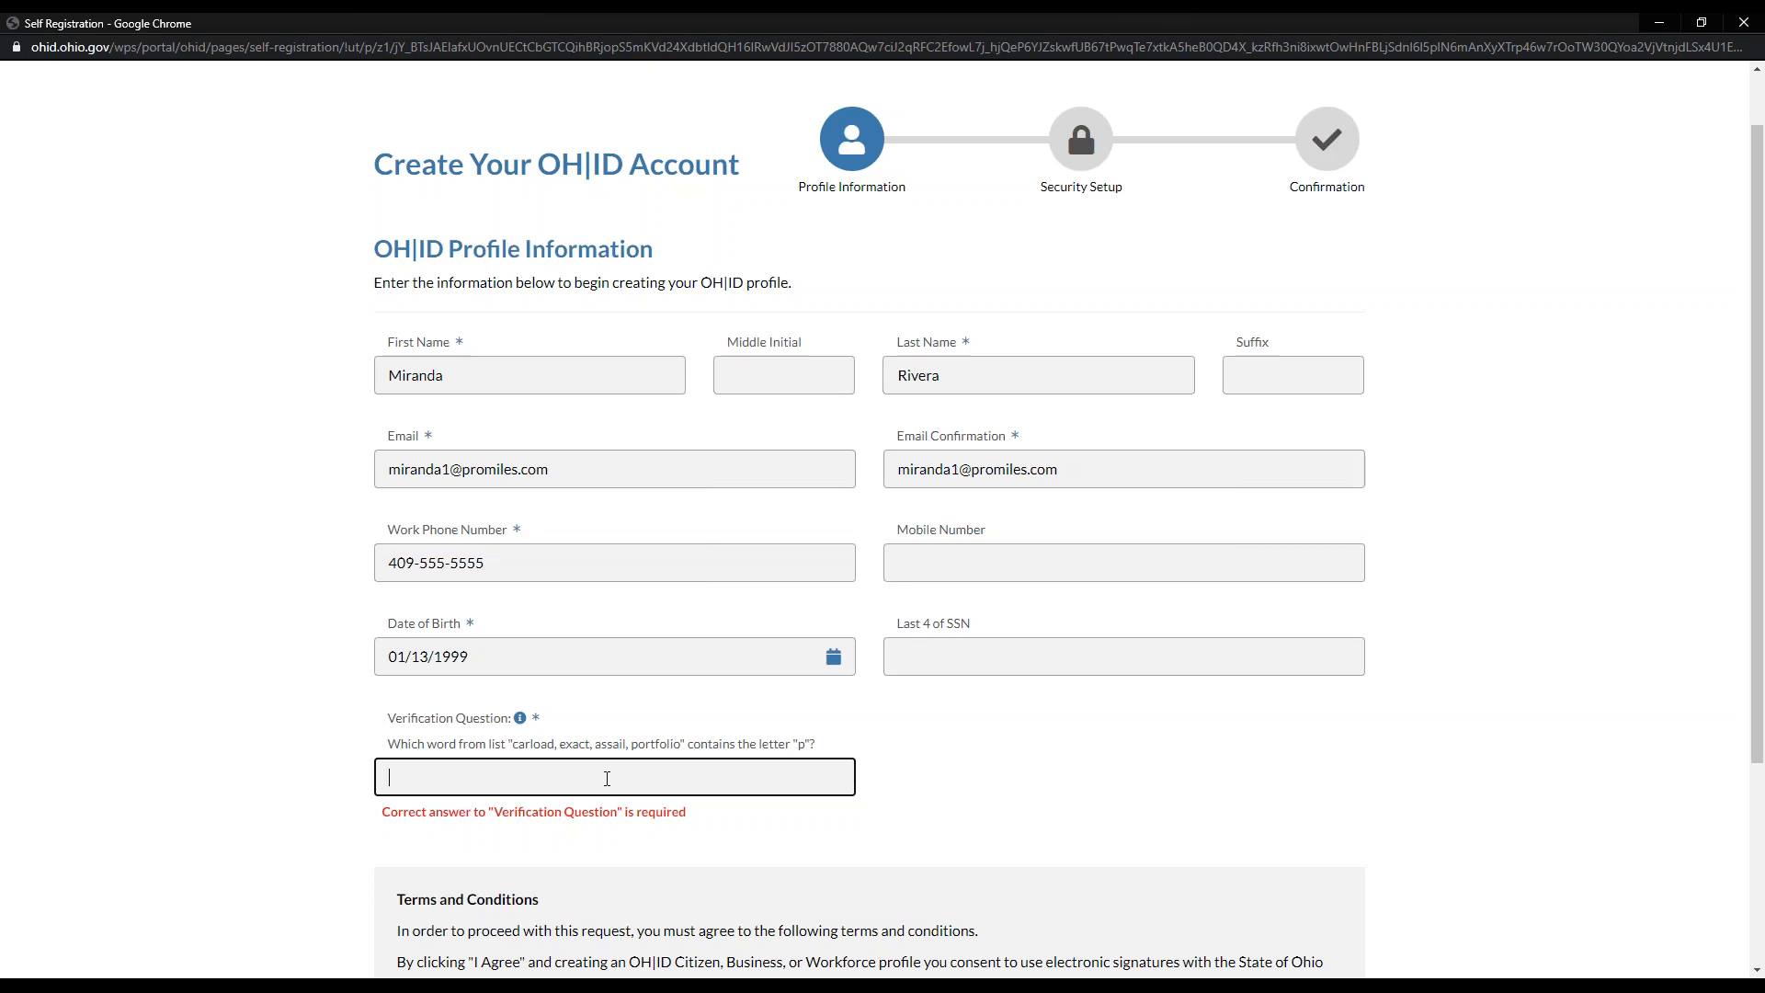
pyautogui.write('portgolio')
# Step: Correct the verification answer to 'portfolio', re-accept the terms and submit the profile
pyautogui.rightClick(424, 779)
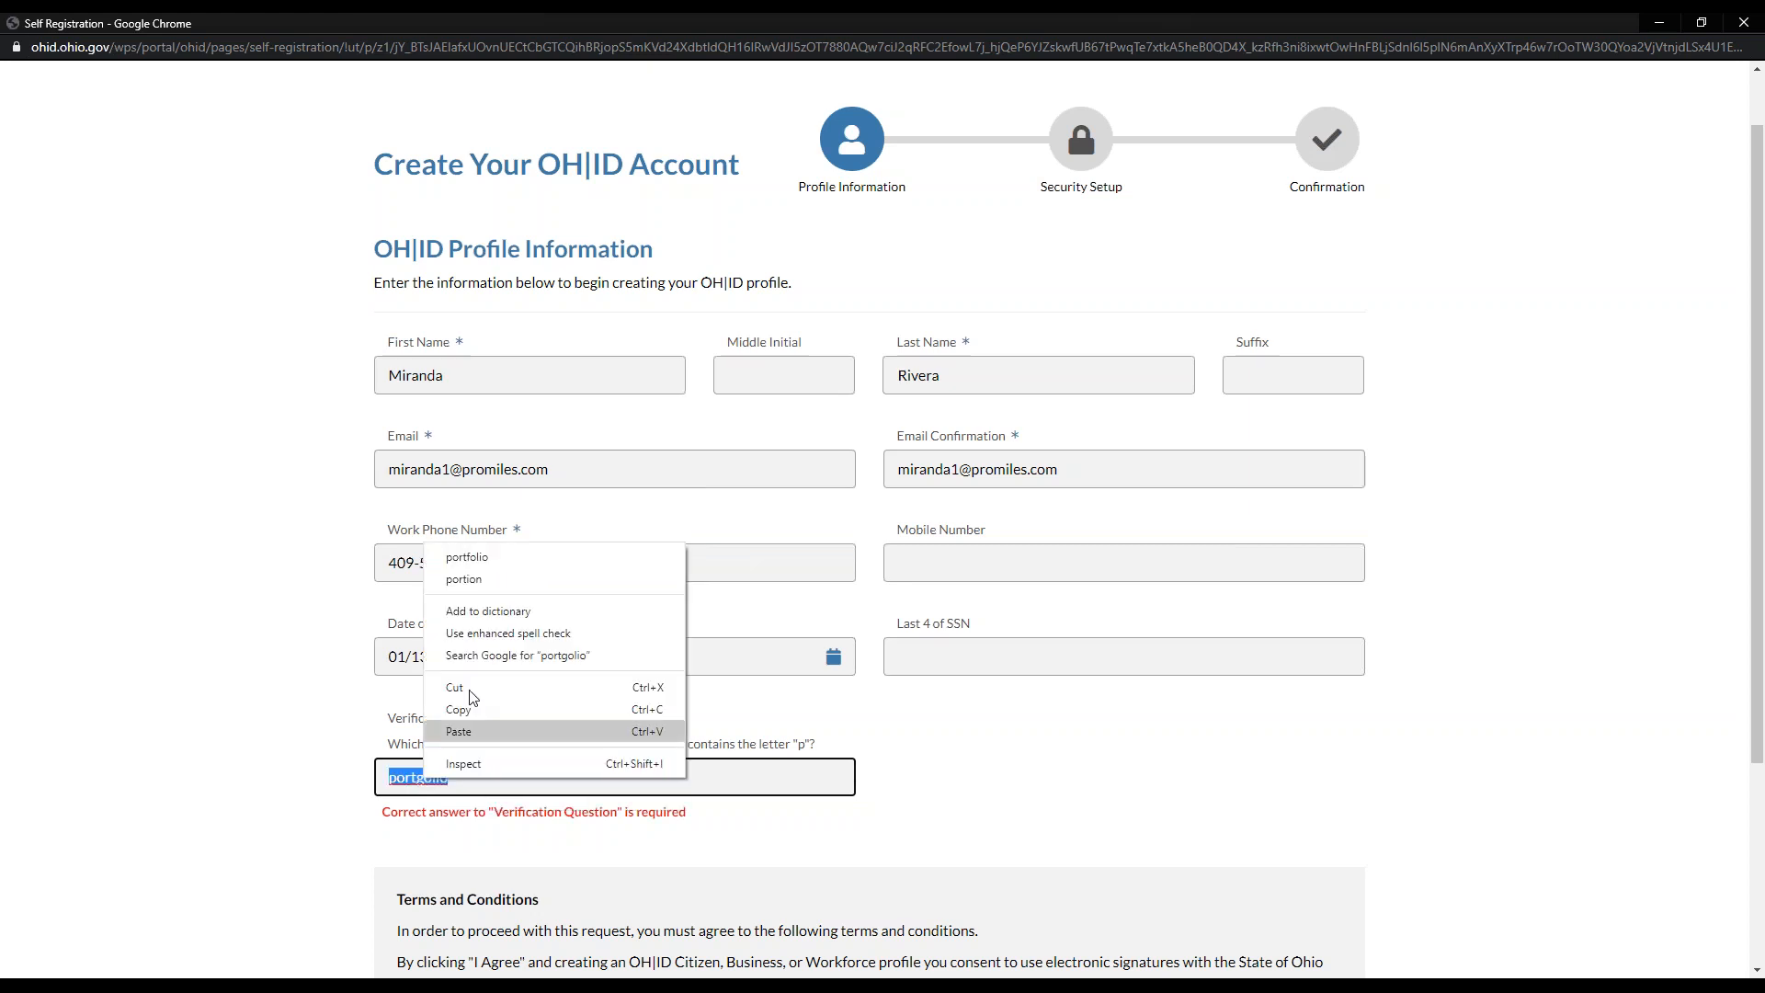
pyautogui.click(451, 560)
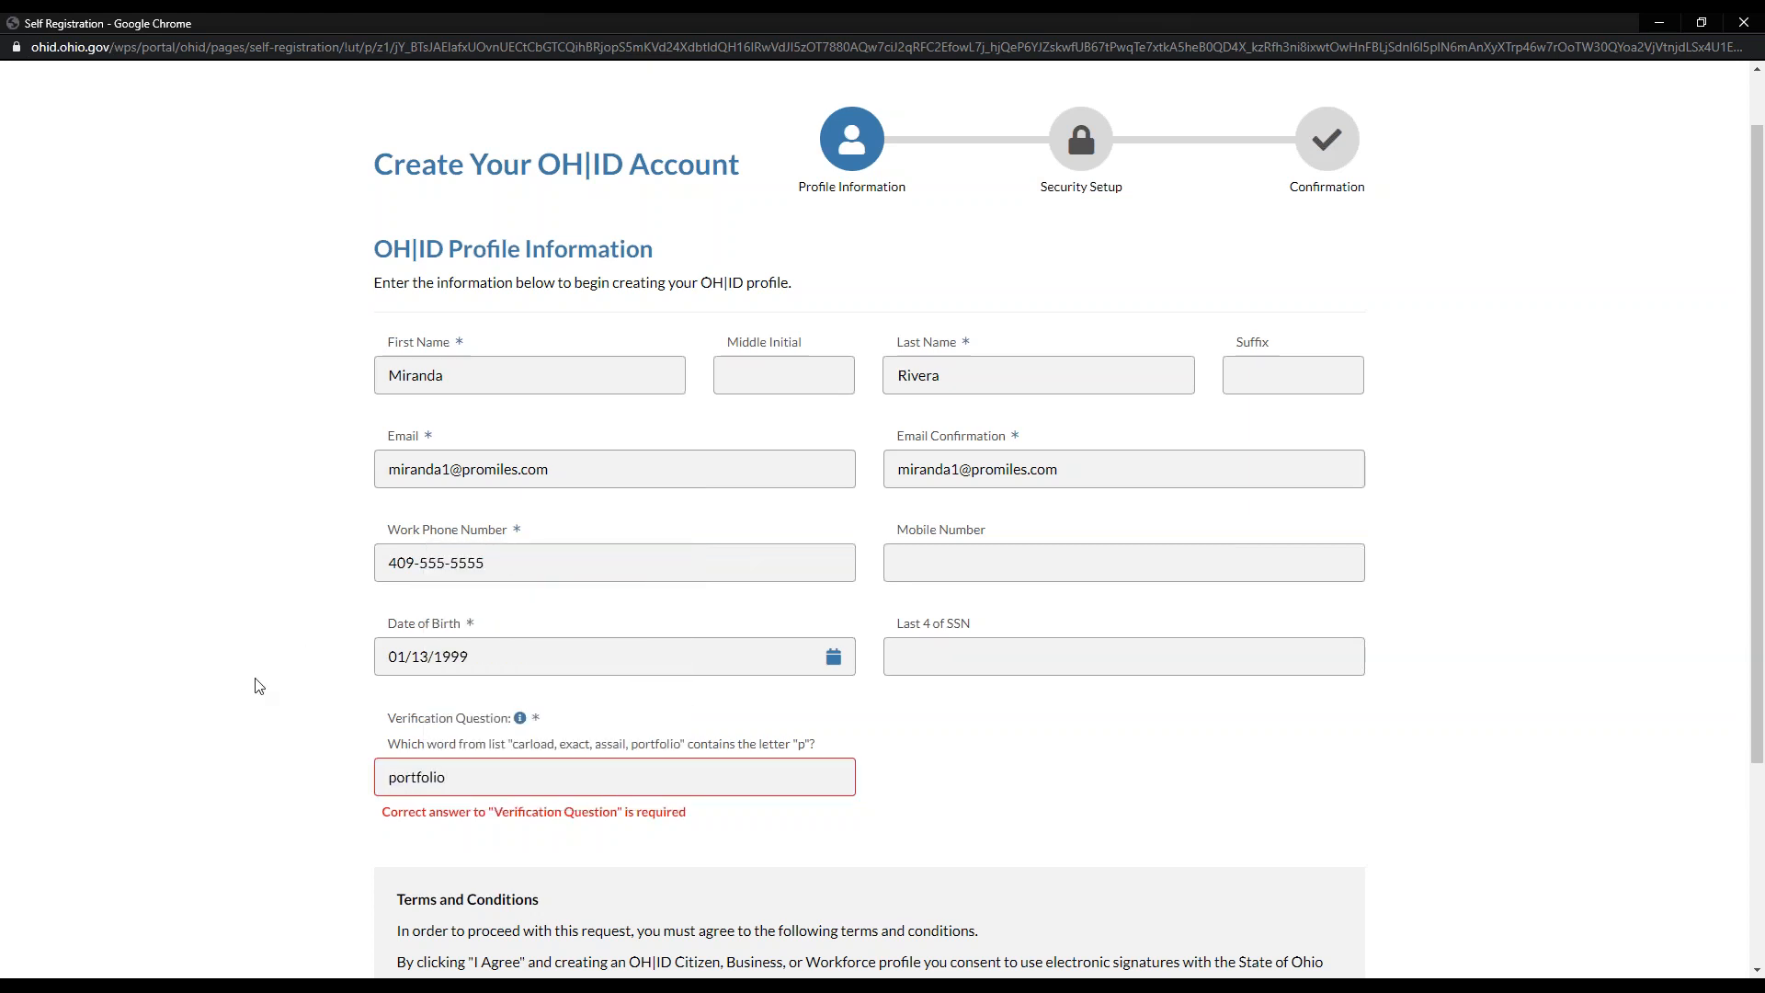
pyautogui.scroll(-3, 258, 686)
pyautogui.click(406, 806)
pyautogui.click(1321, 899)
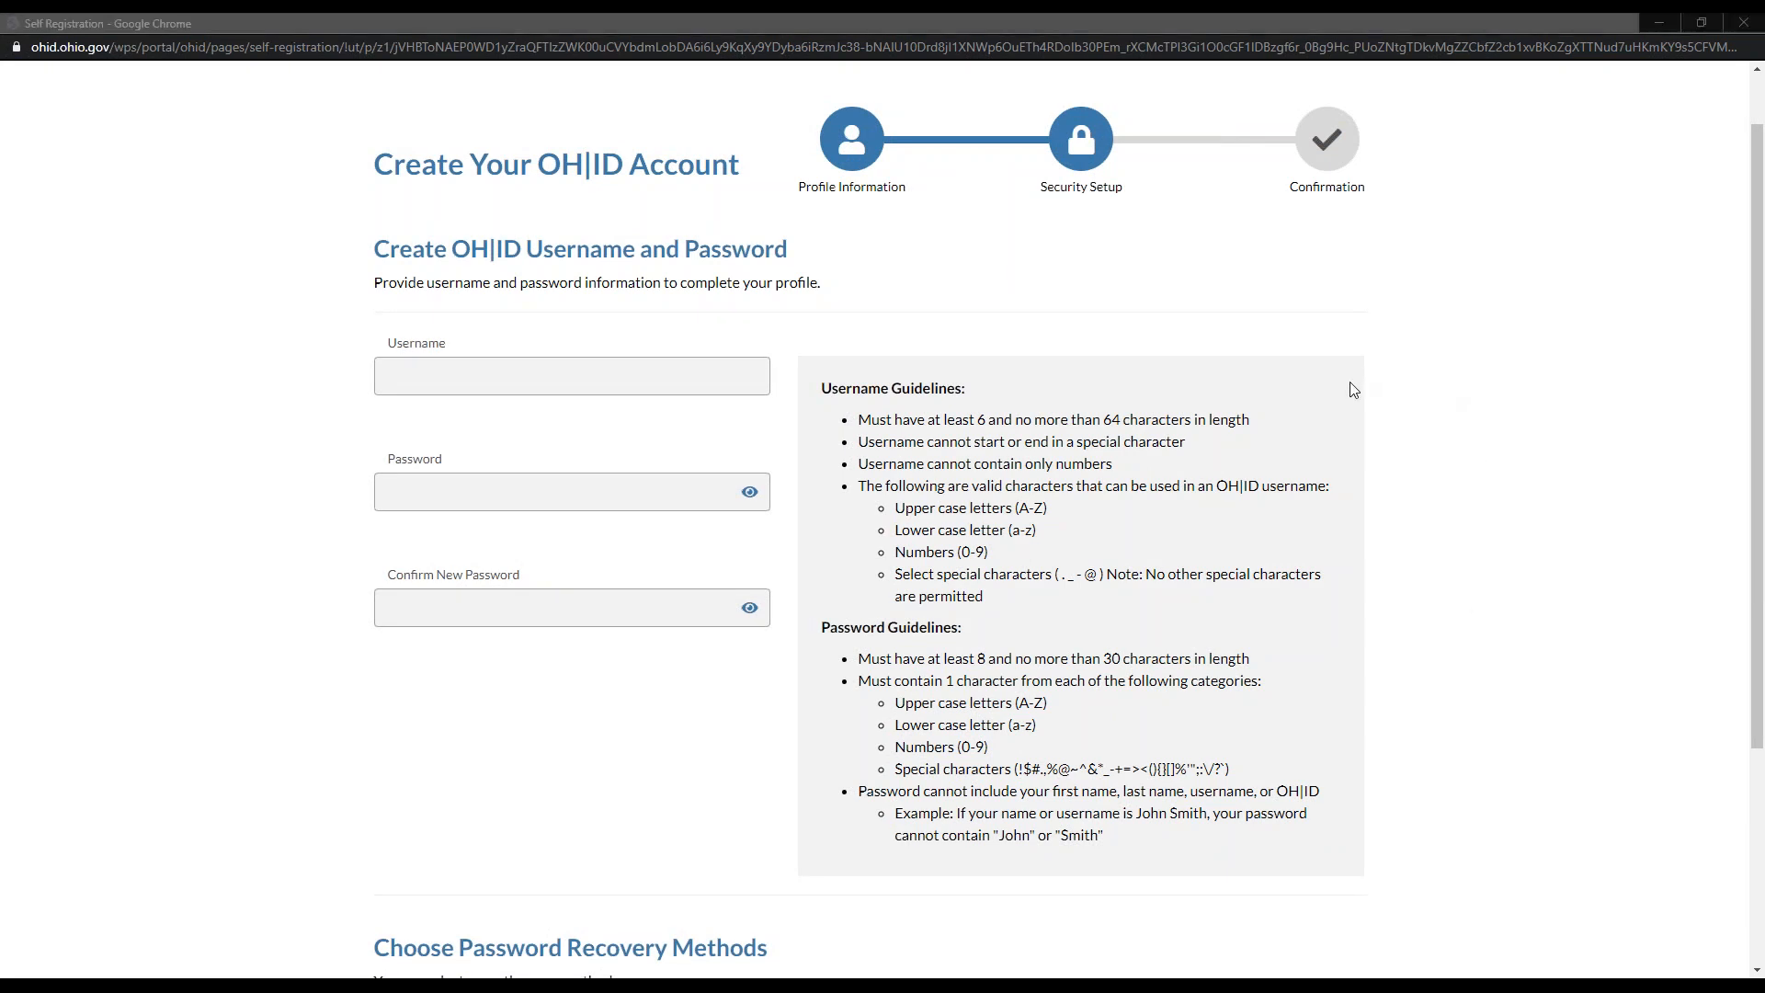
# Step: Fill in the username and password, pick Email password recovery, and create the OH|ID account
pyautogui.click(494, 378)
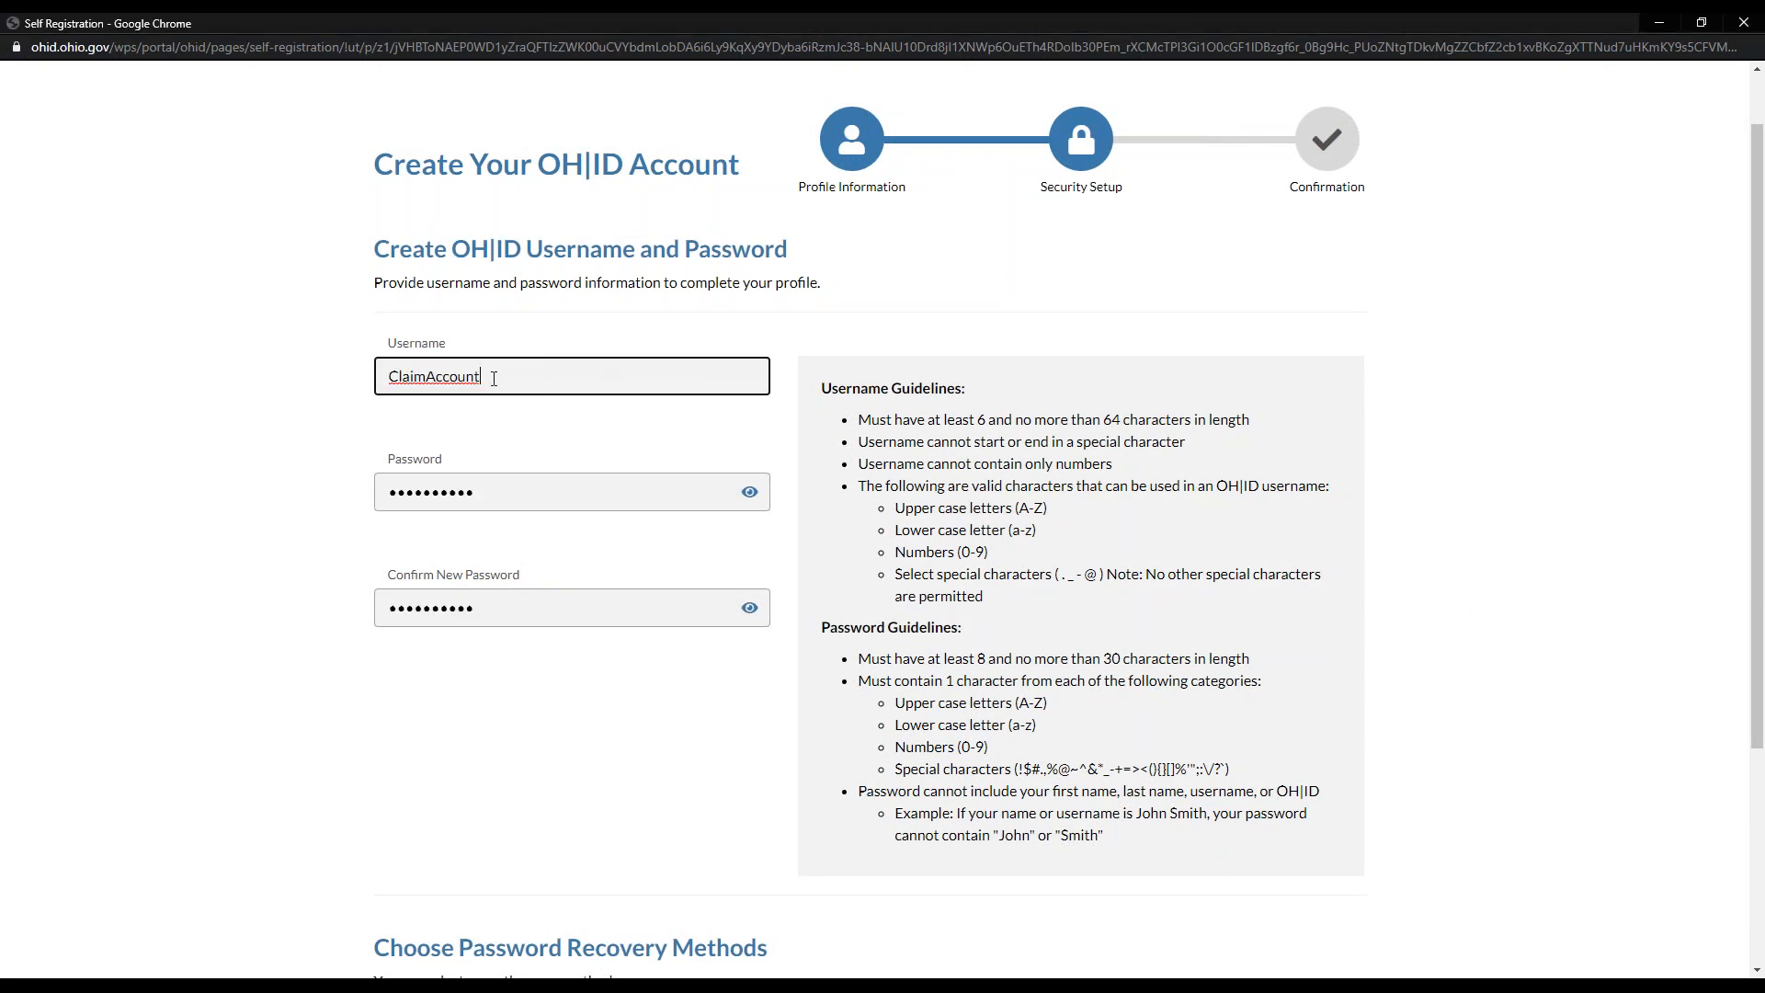
pyautogui.moveTo(493, 378); pyautogui.dragTo(345, 387)
pyautogui.click(347, 389)
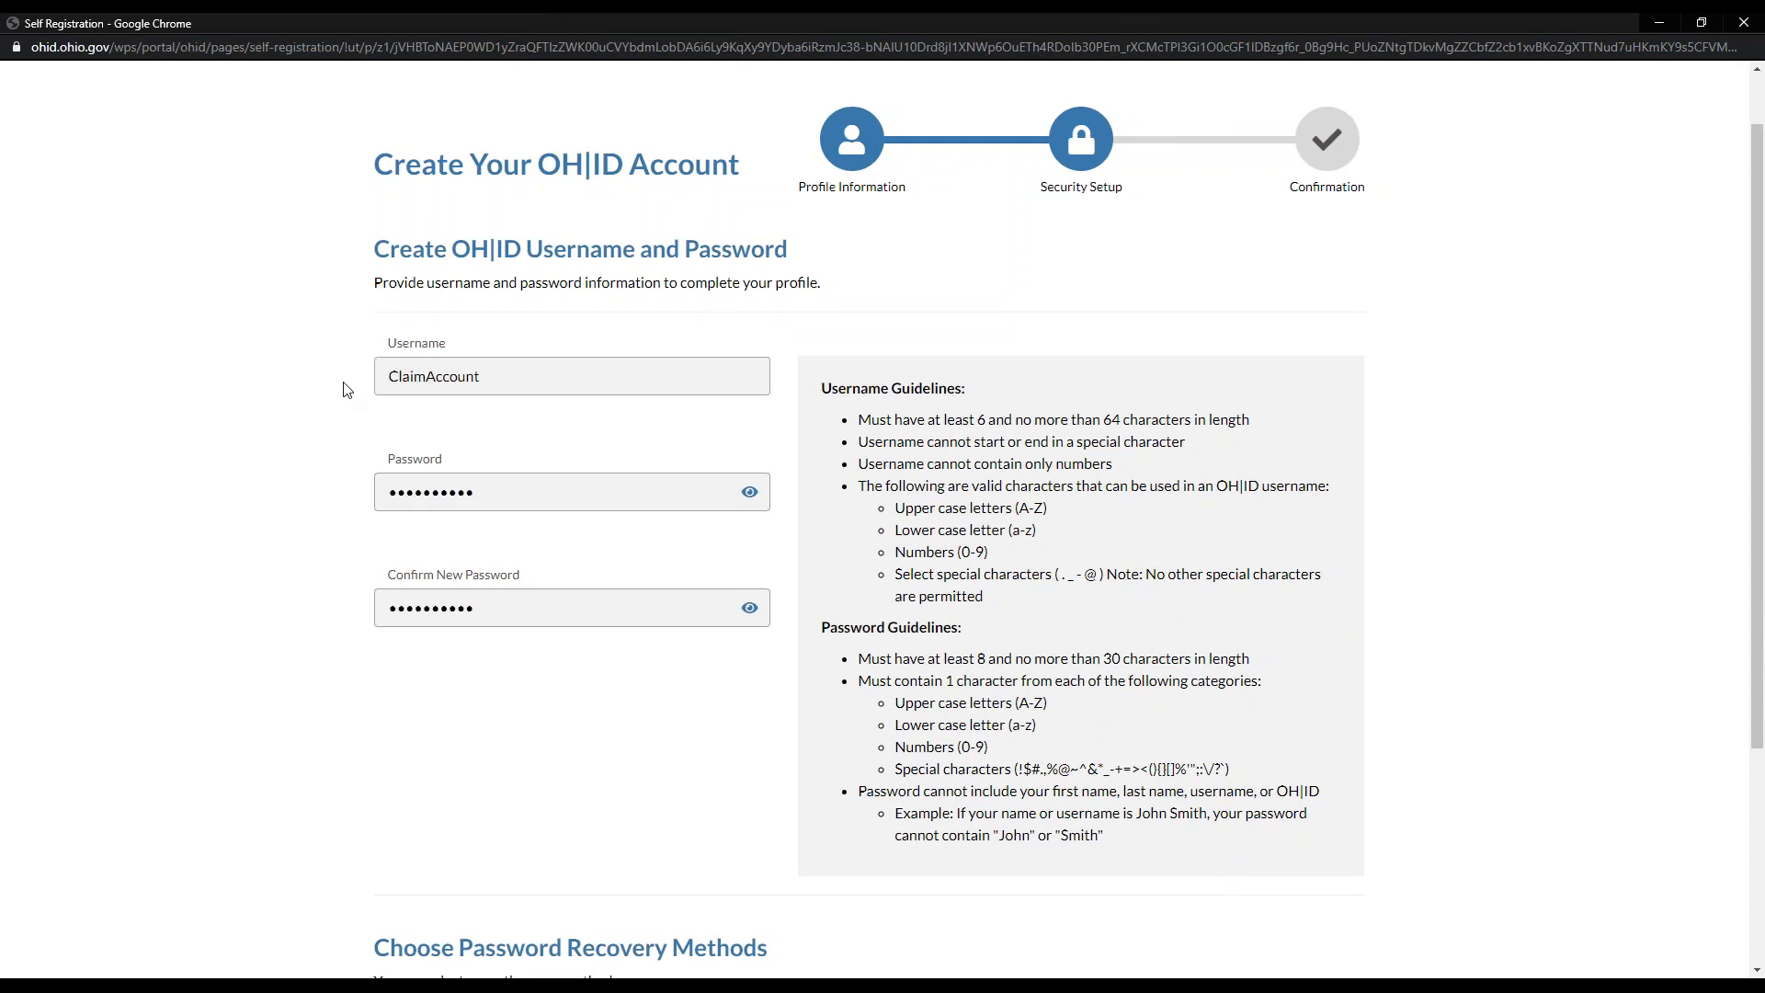
pyautogui.scroll(-3, 346, 389)
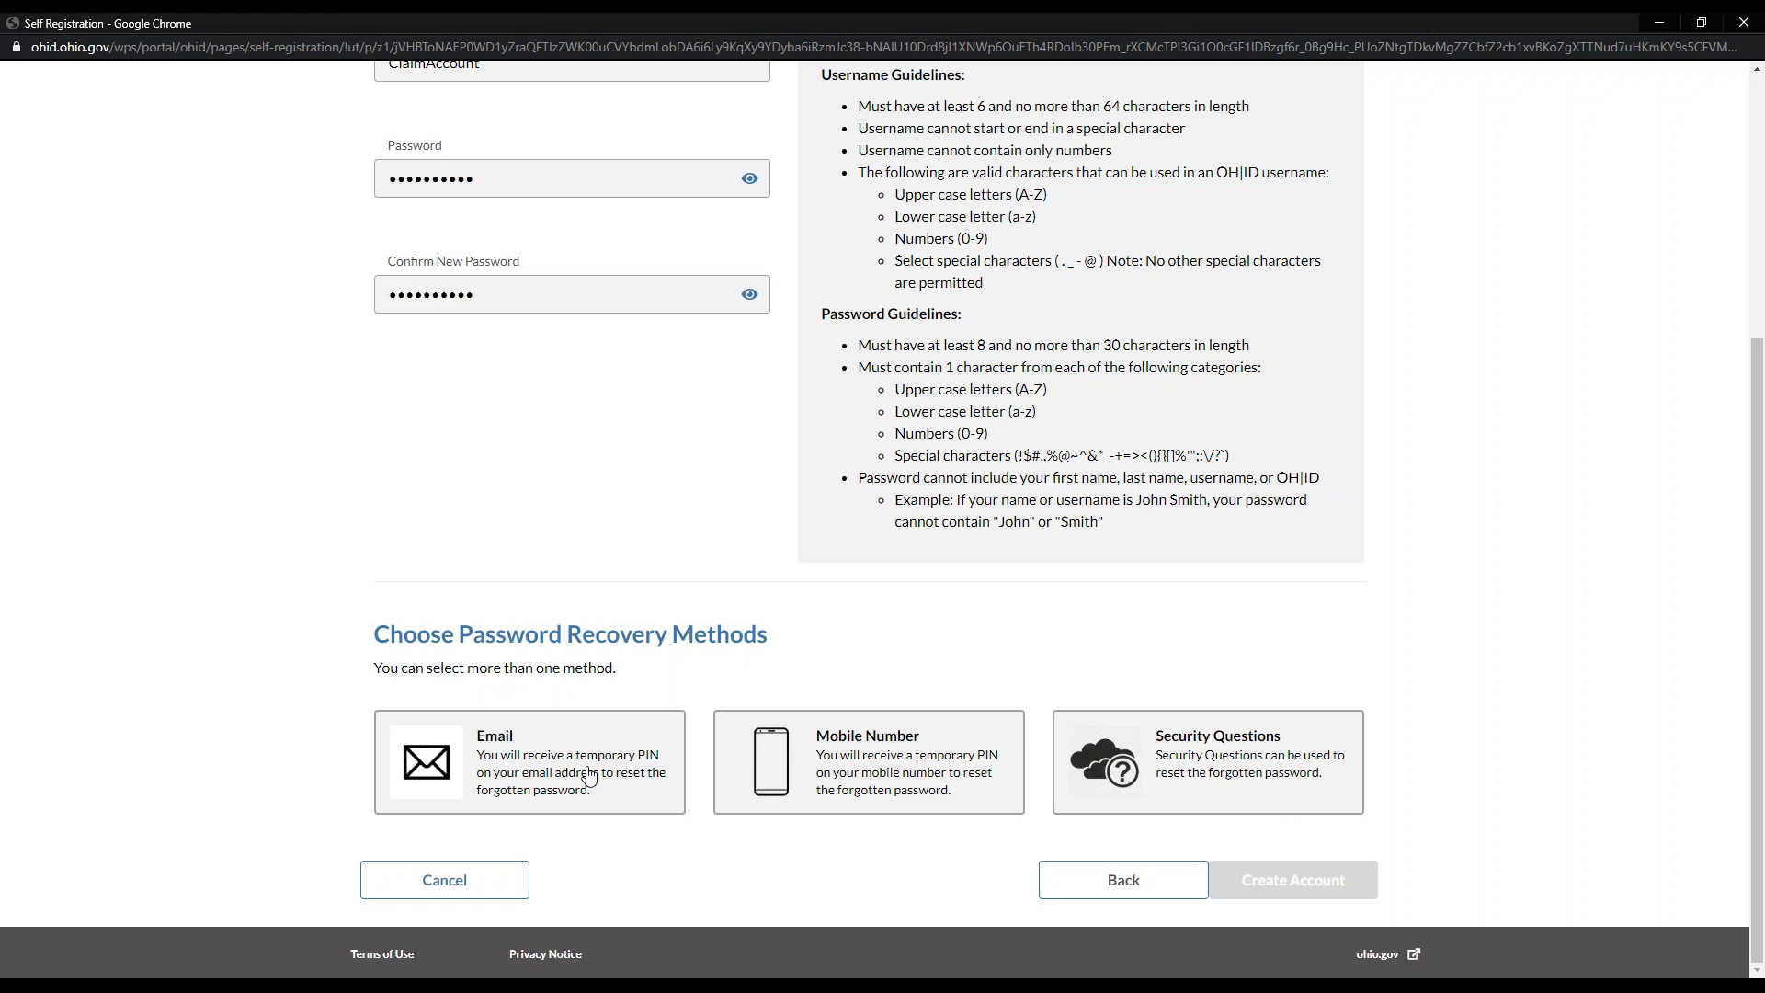
pyautogui.click(585, 768)
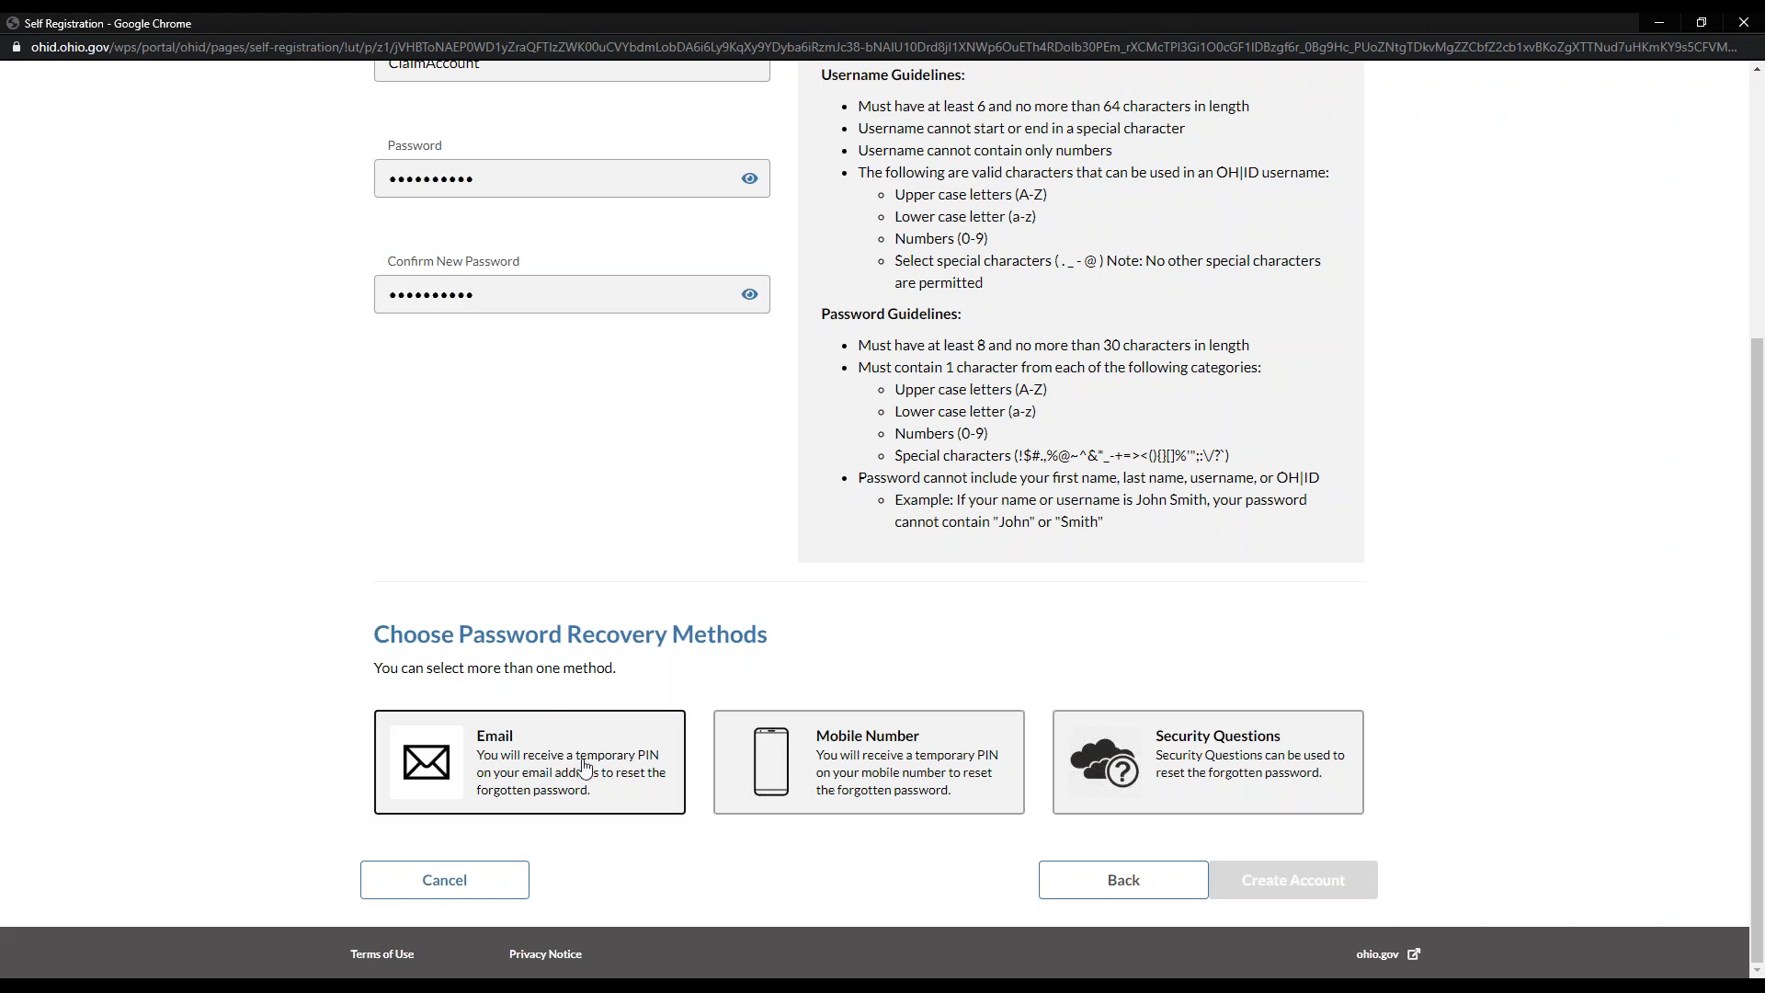
pyautogui.scroll(-1, 584, 768)
pyautogui.click(1311, 892)
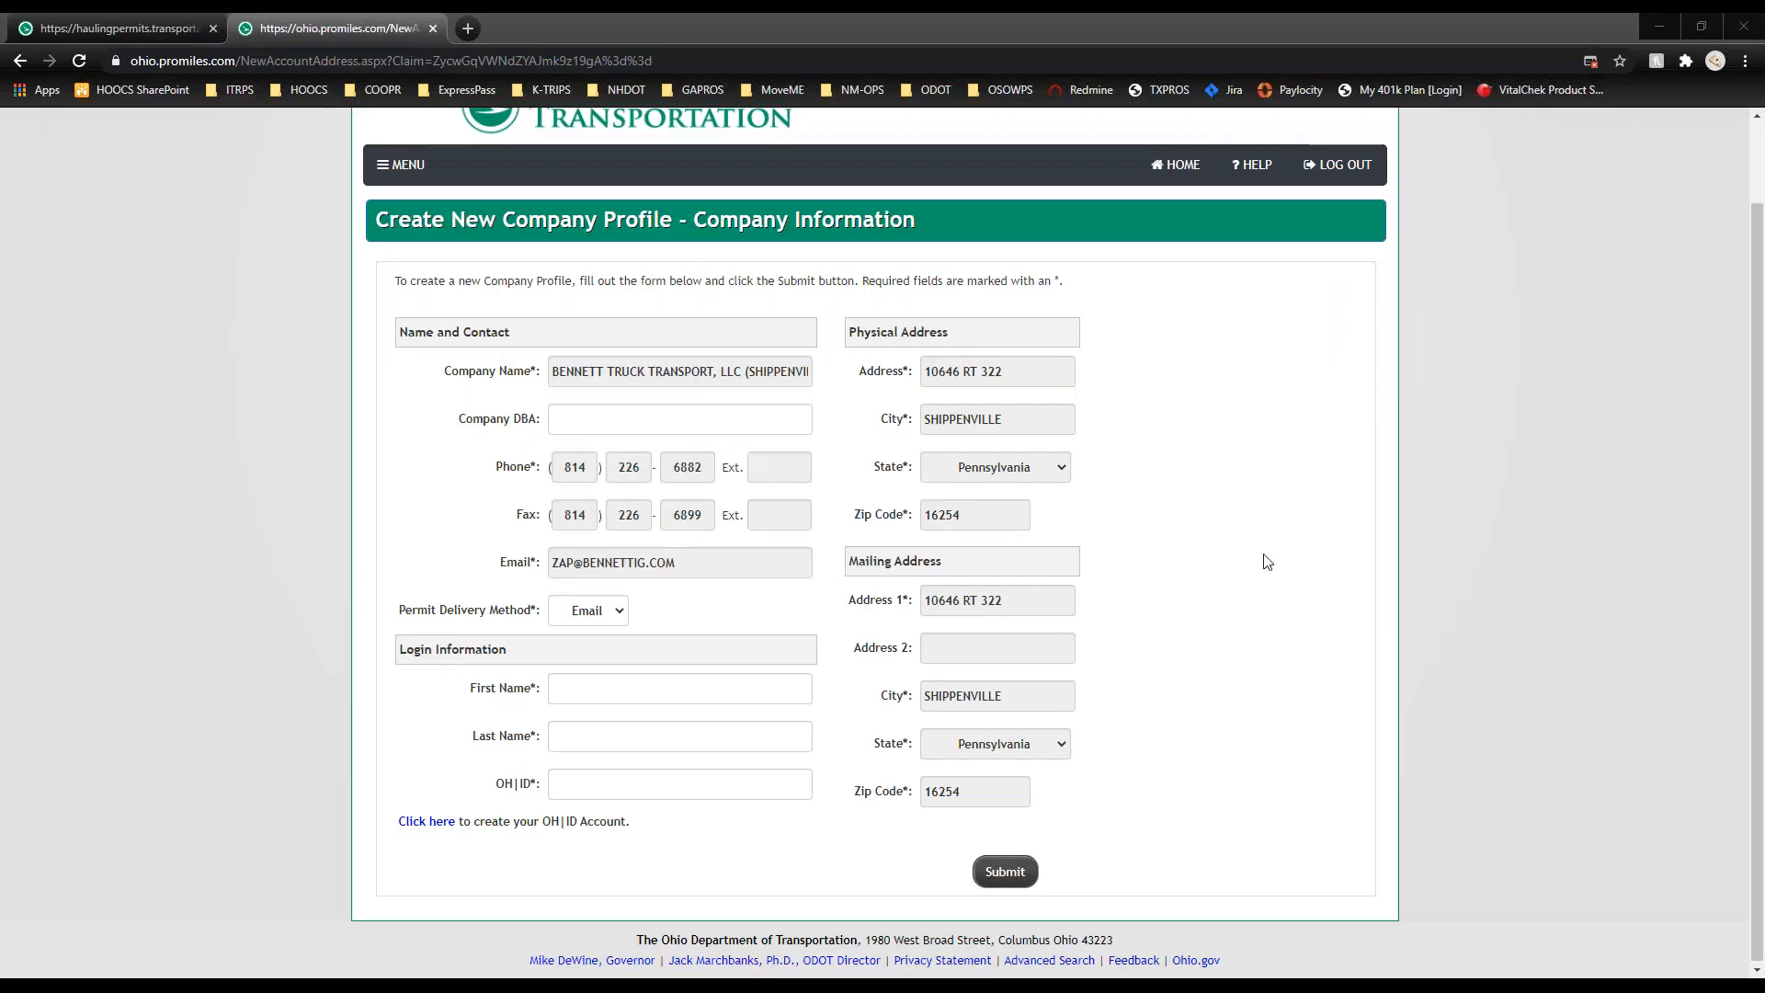
# Step: Enter the login contact's first and last name and the new OH|ID, then submit the claim
pyautogui.click(607, 693)
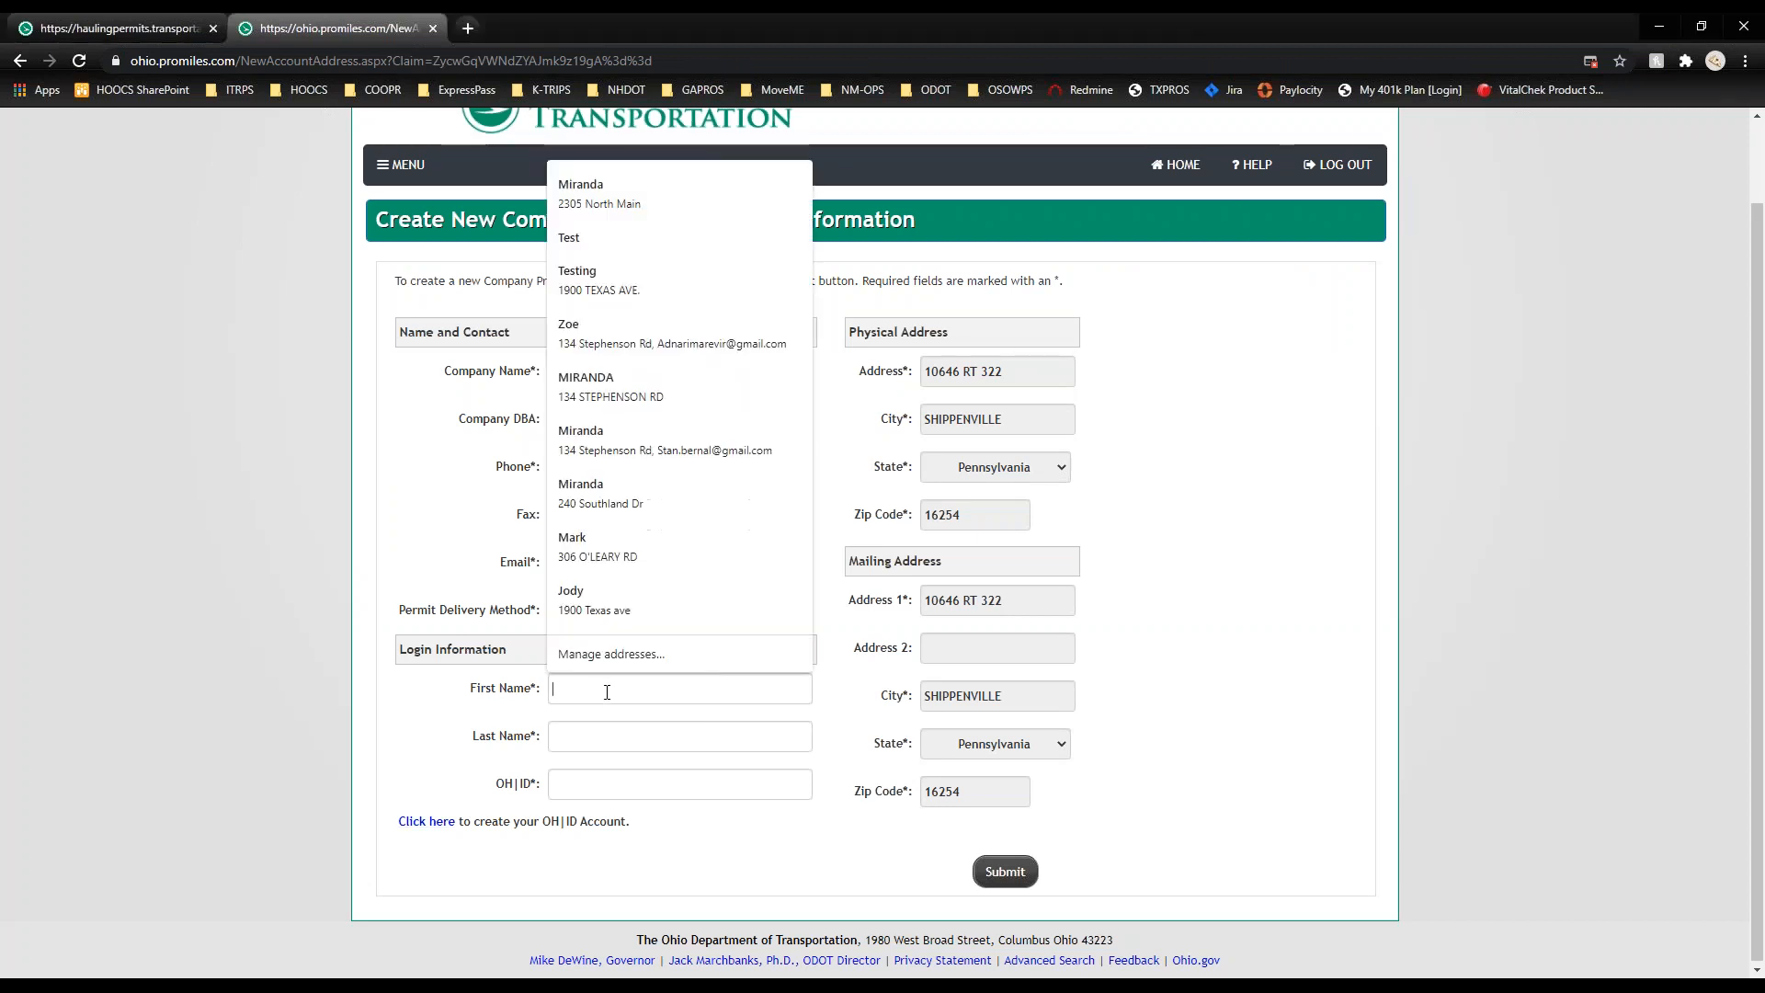
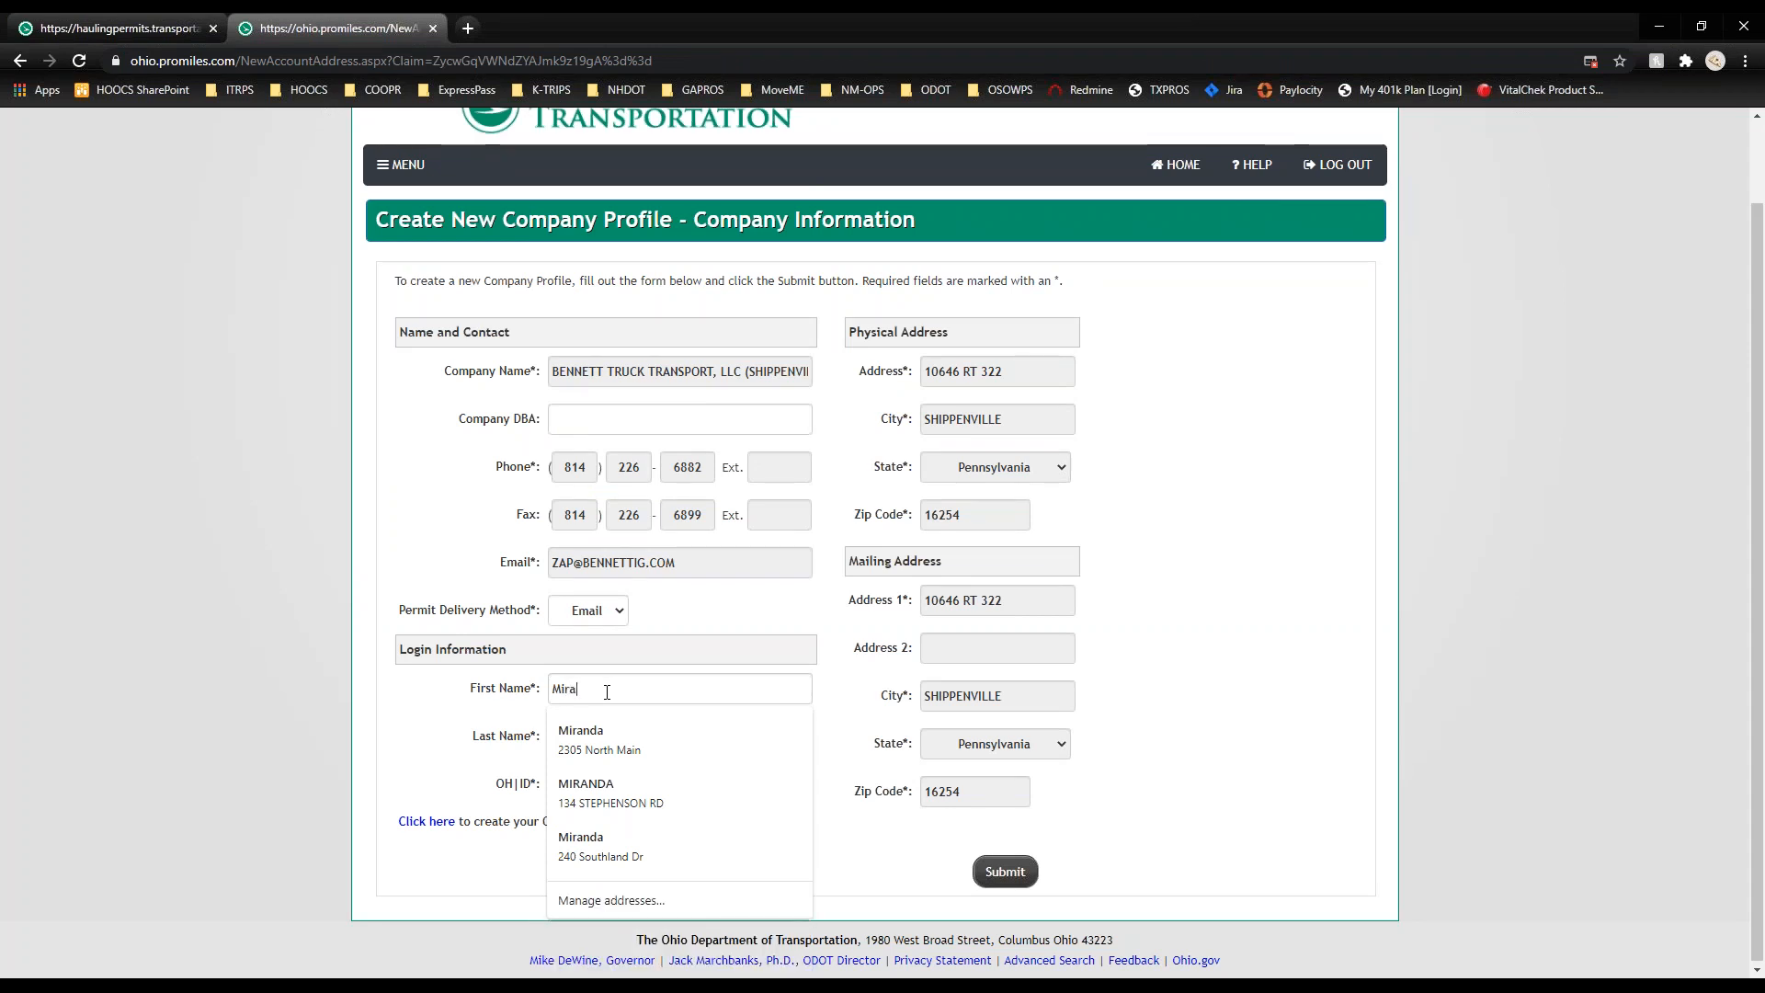
pyautogui.click(596, 738)
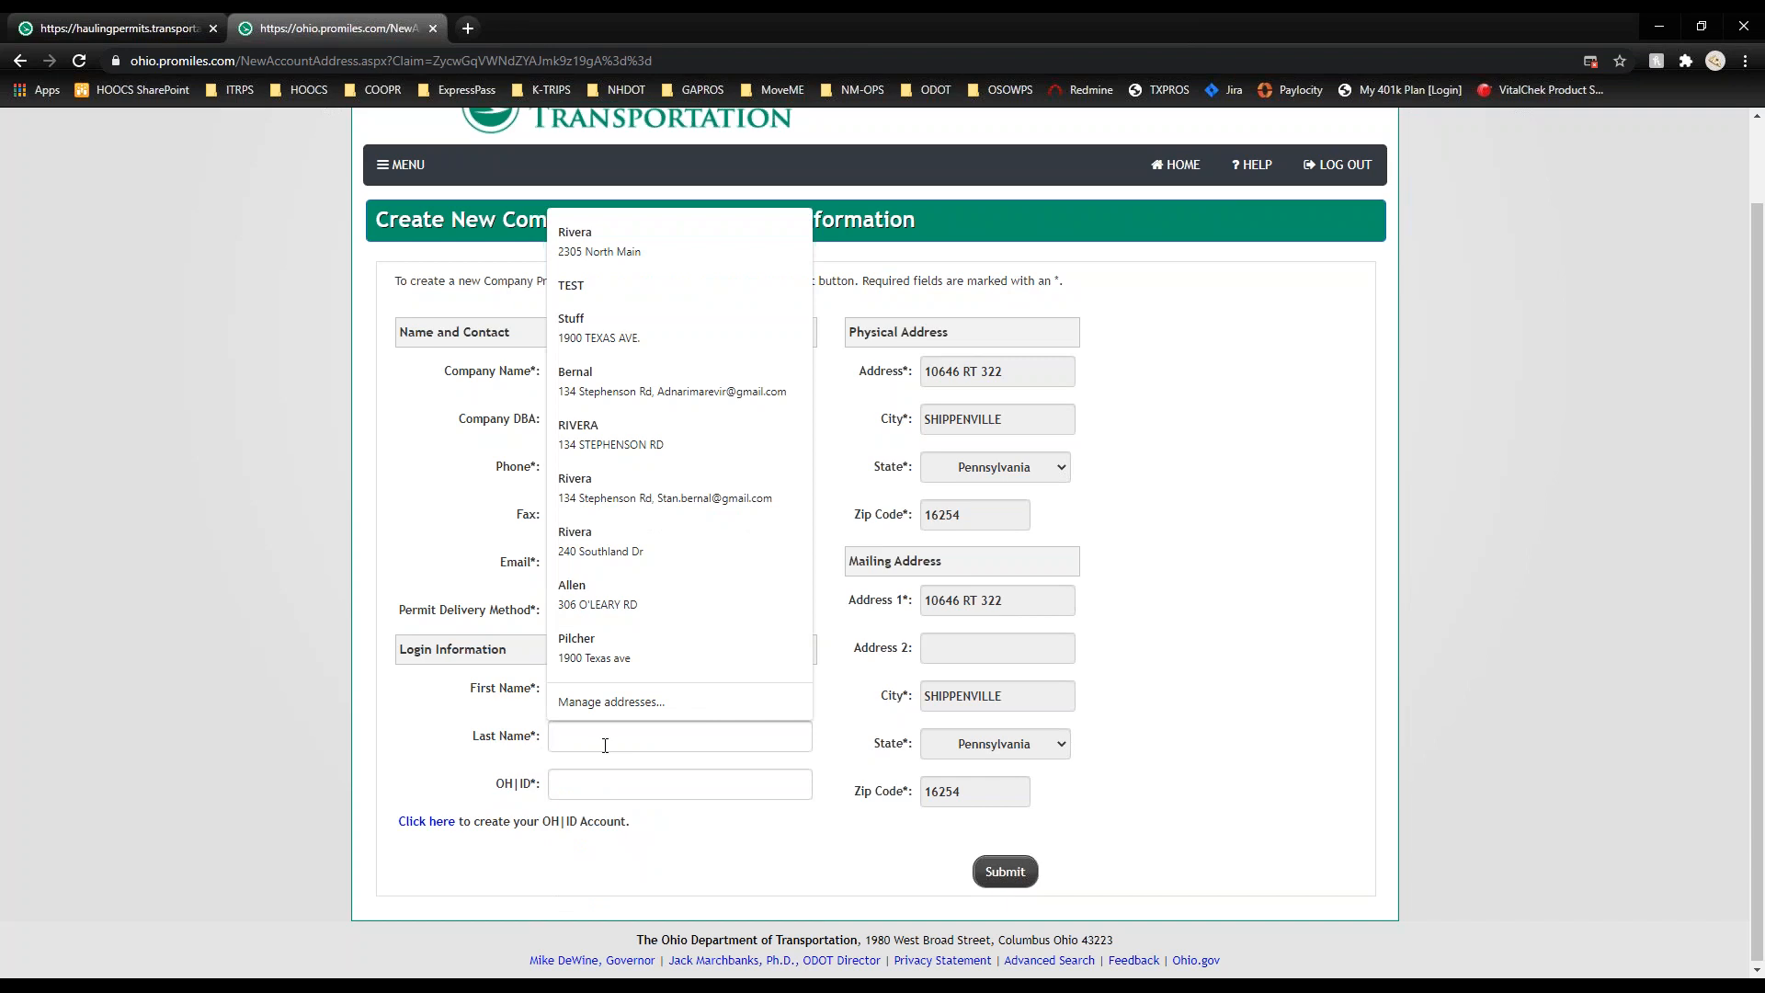
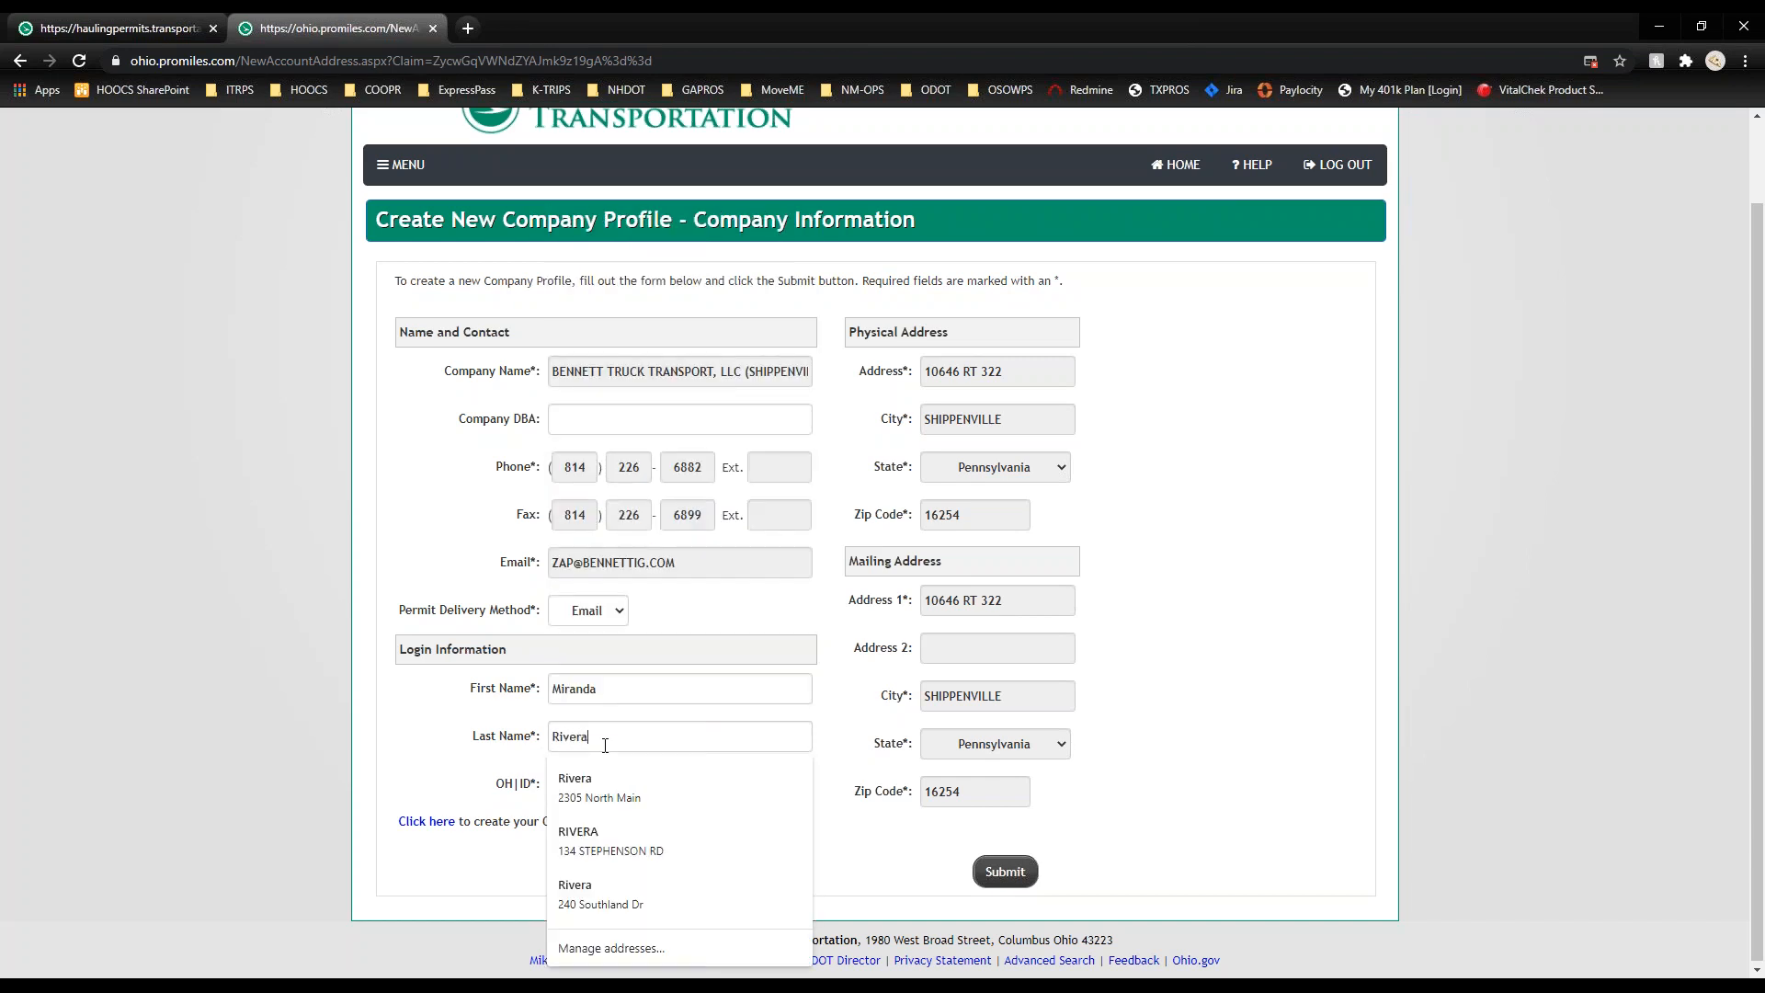
pyautogui.click(522, 794)
pyautogui.click(577, 790)
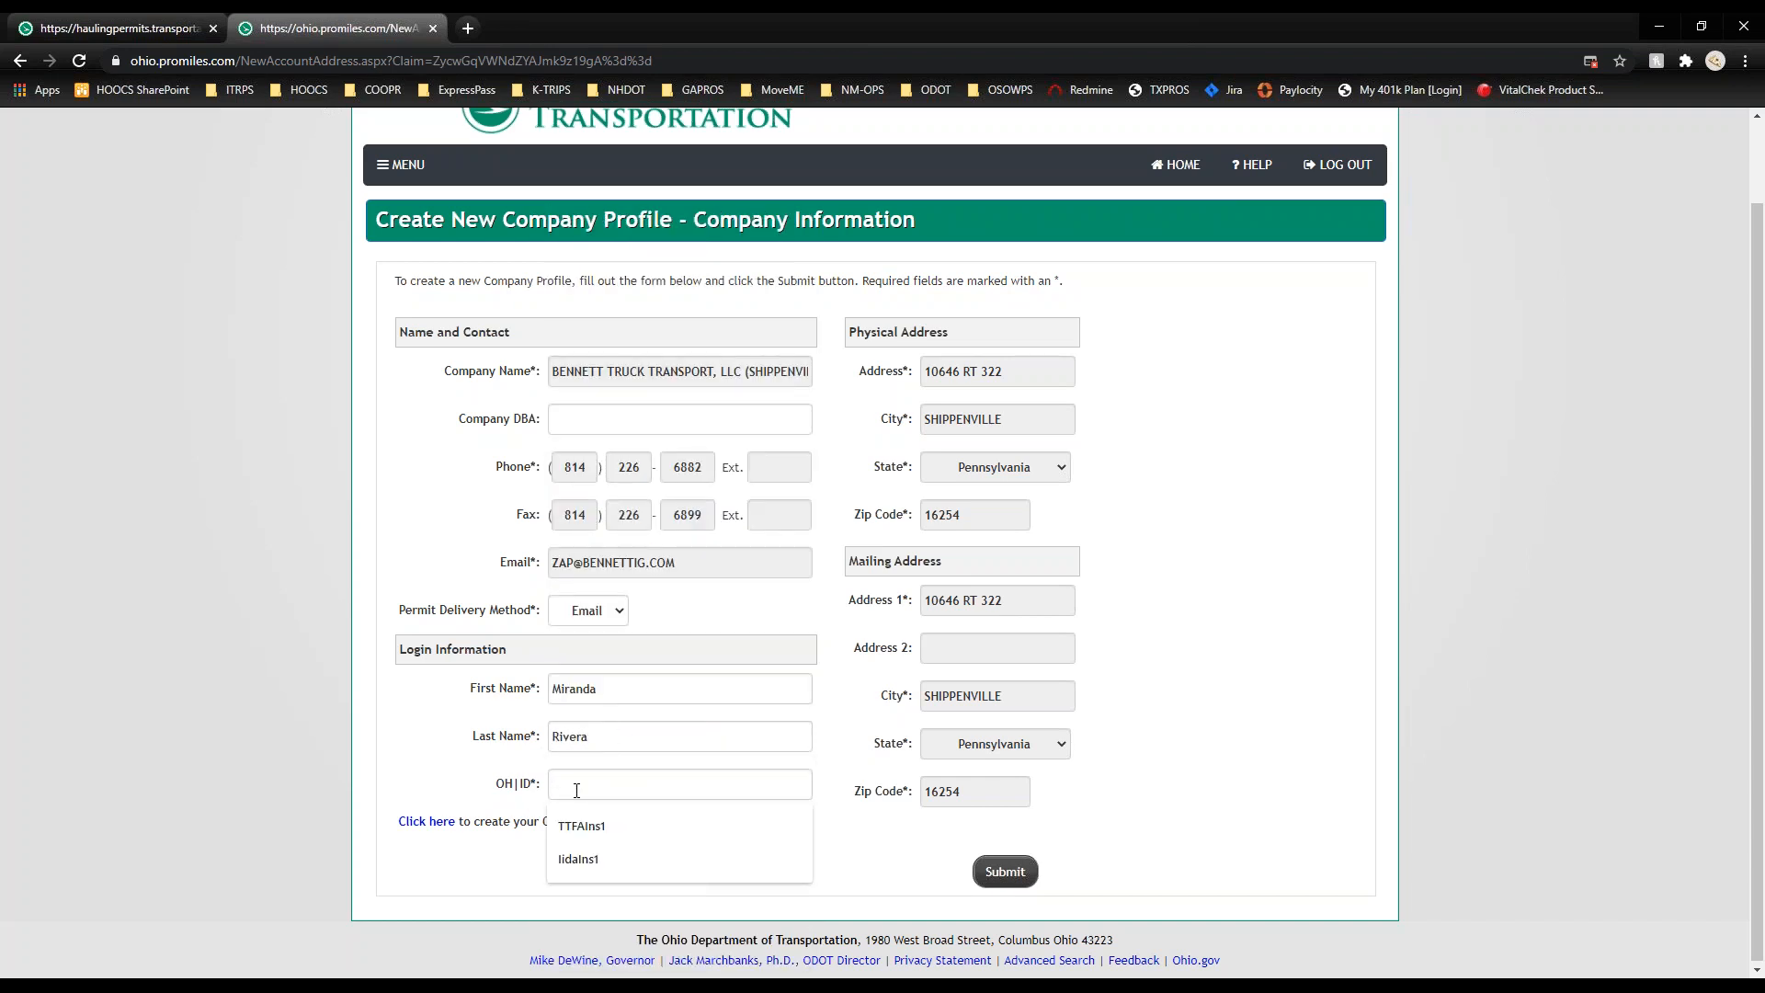
pyautogui.write('Cla')
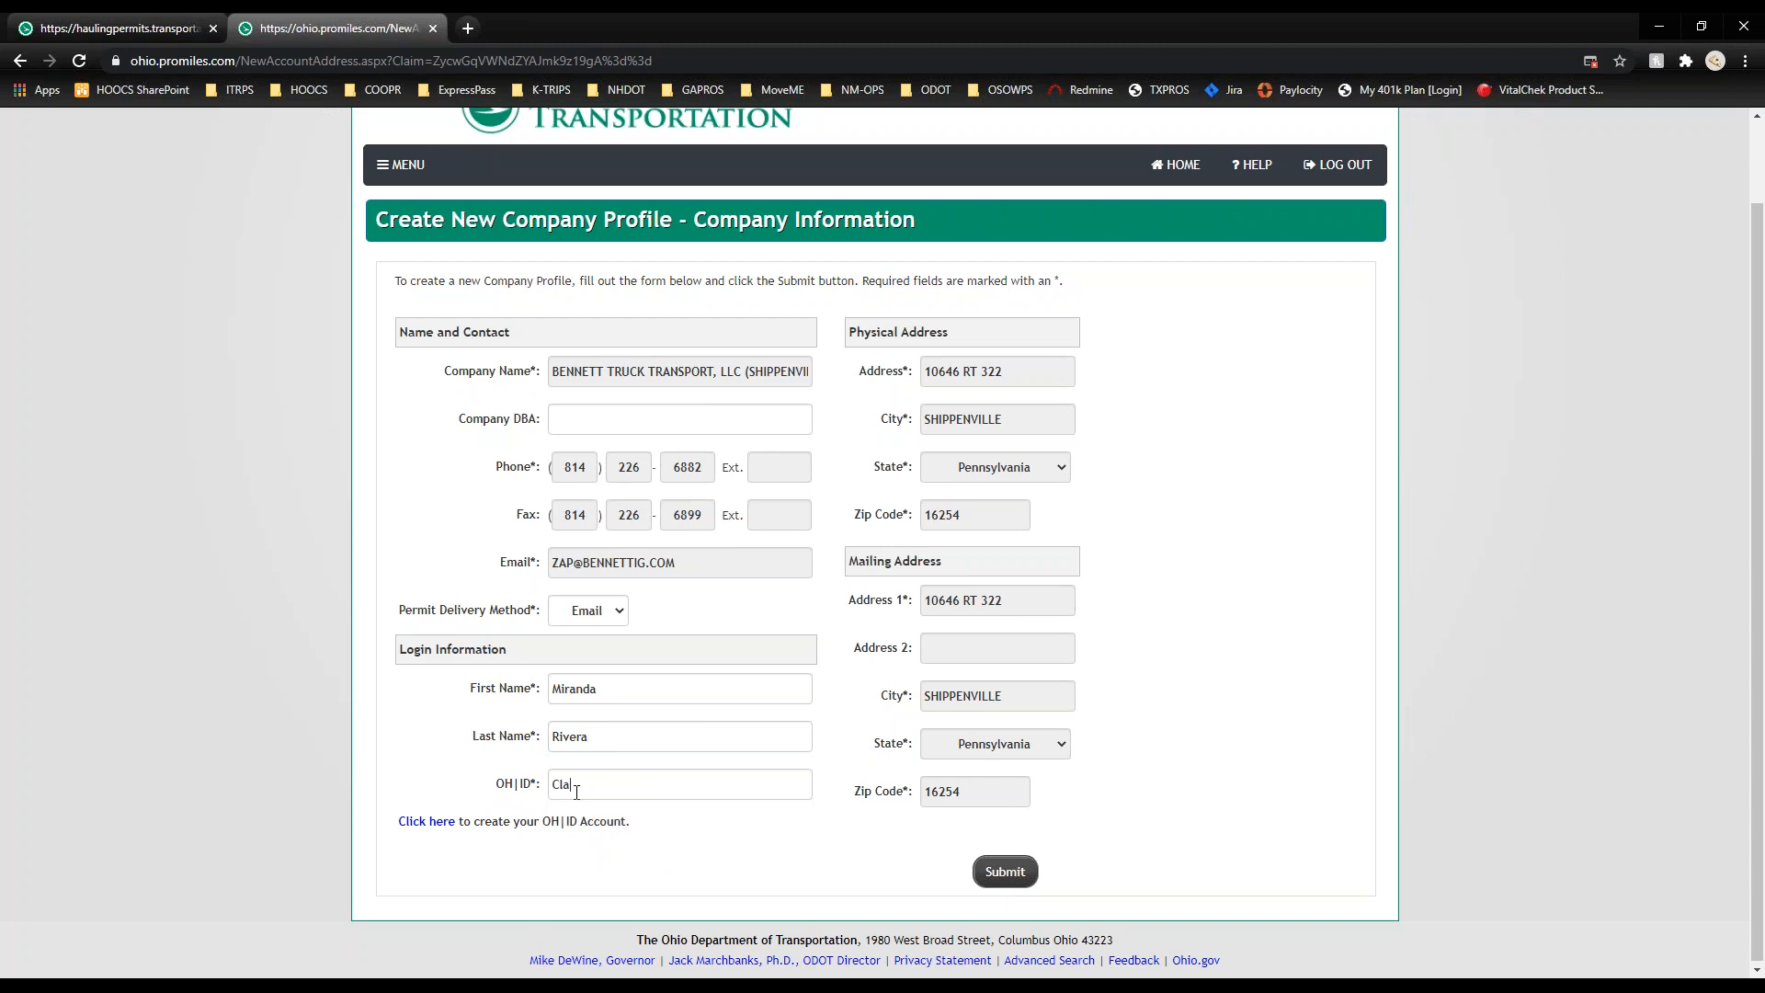
pyautogui.write('imAccount')
pyautogui.click(1004, 872)
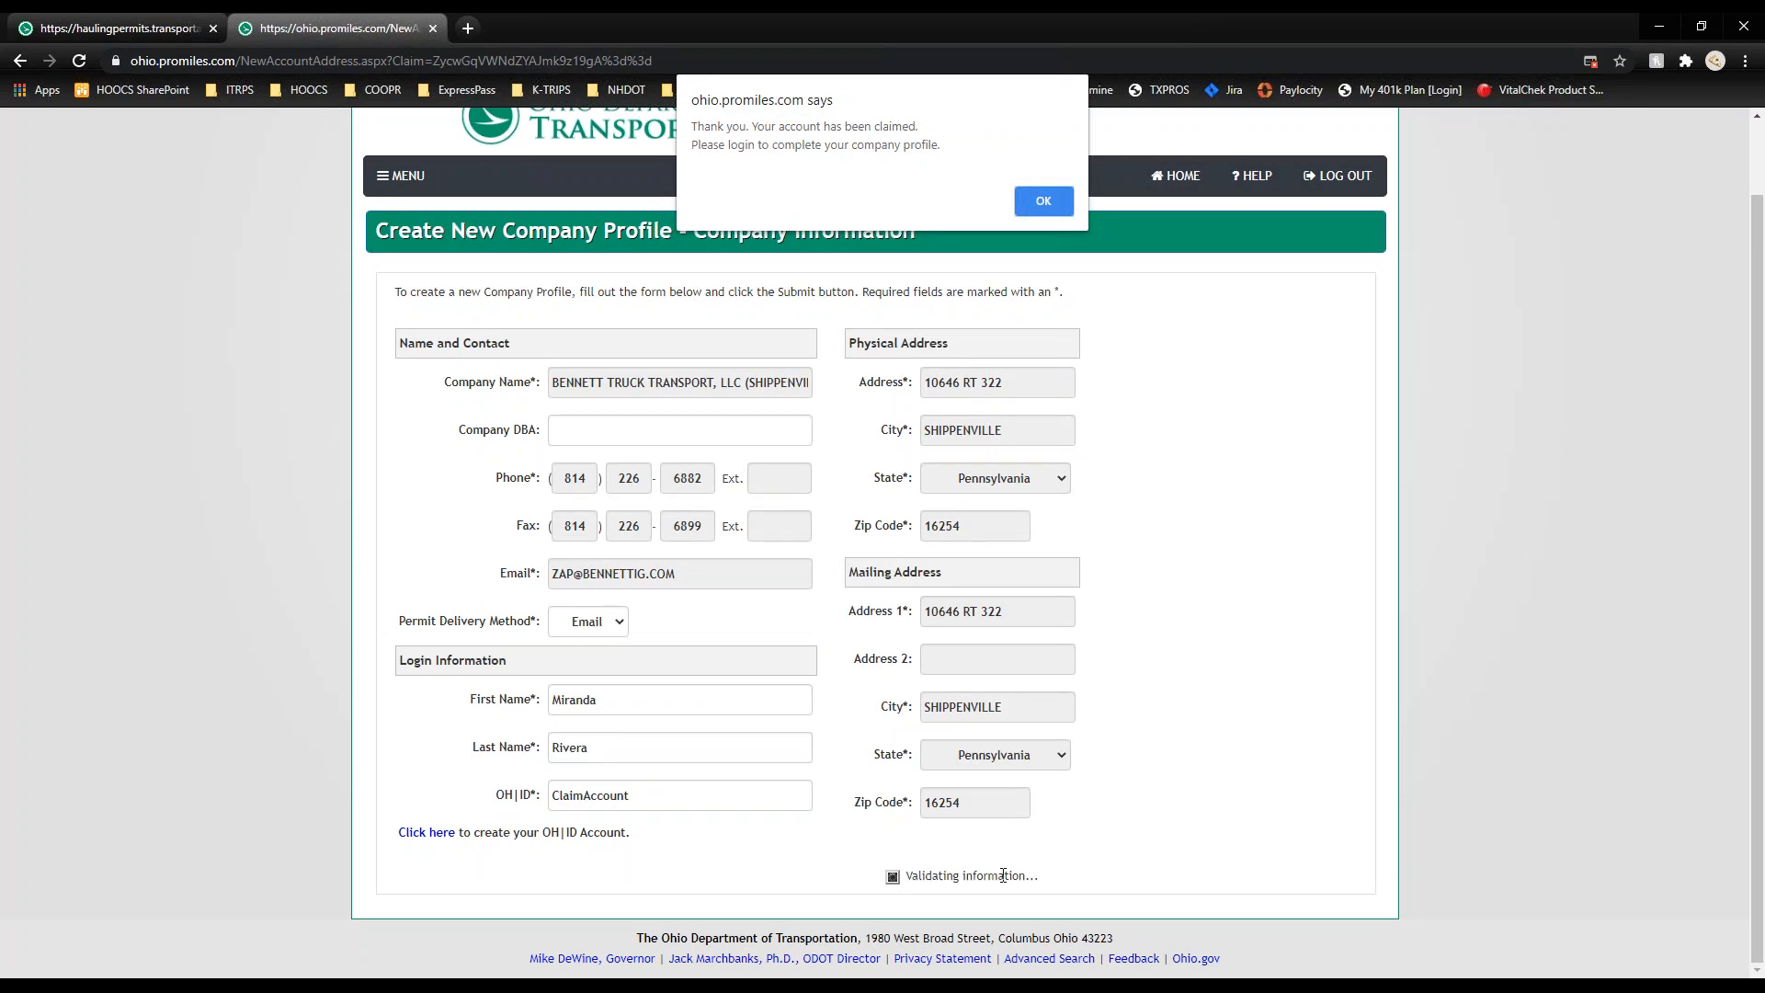
# Step: Log in through OH|ID to the Company Dashboard and open the Admin Links menu
pyautogui.click(1058, 206)
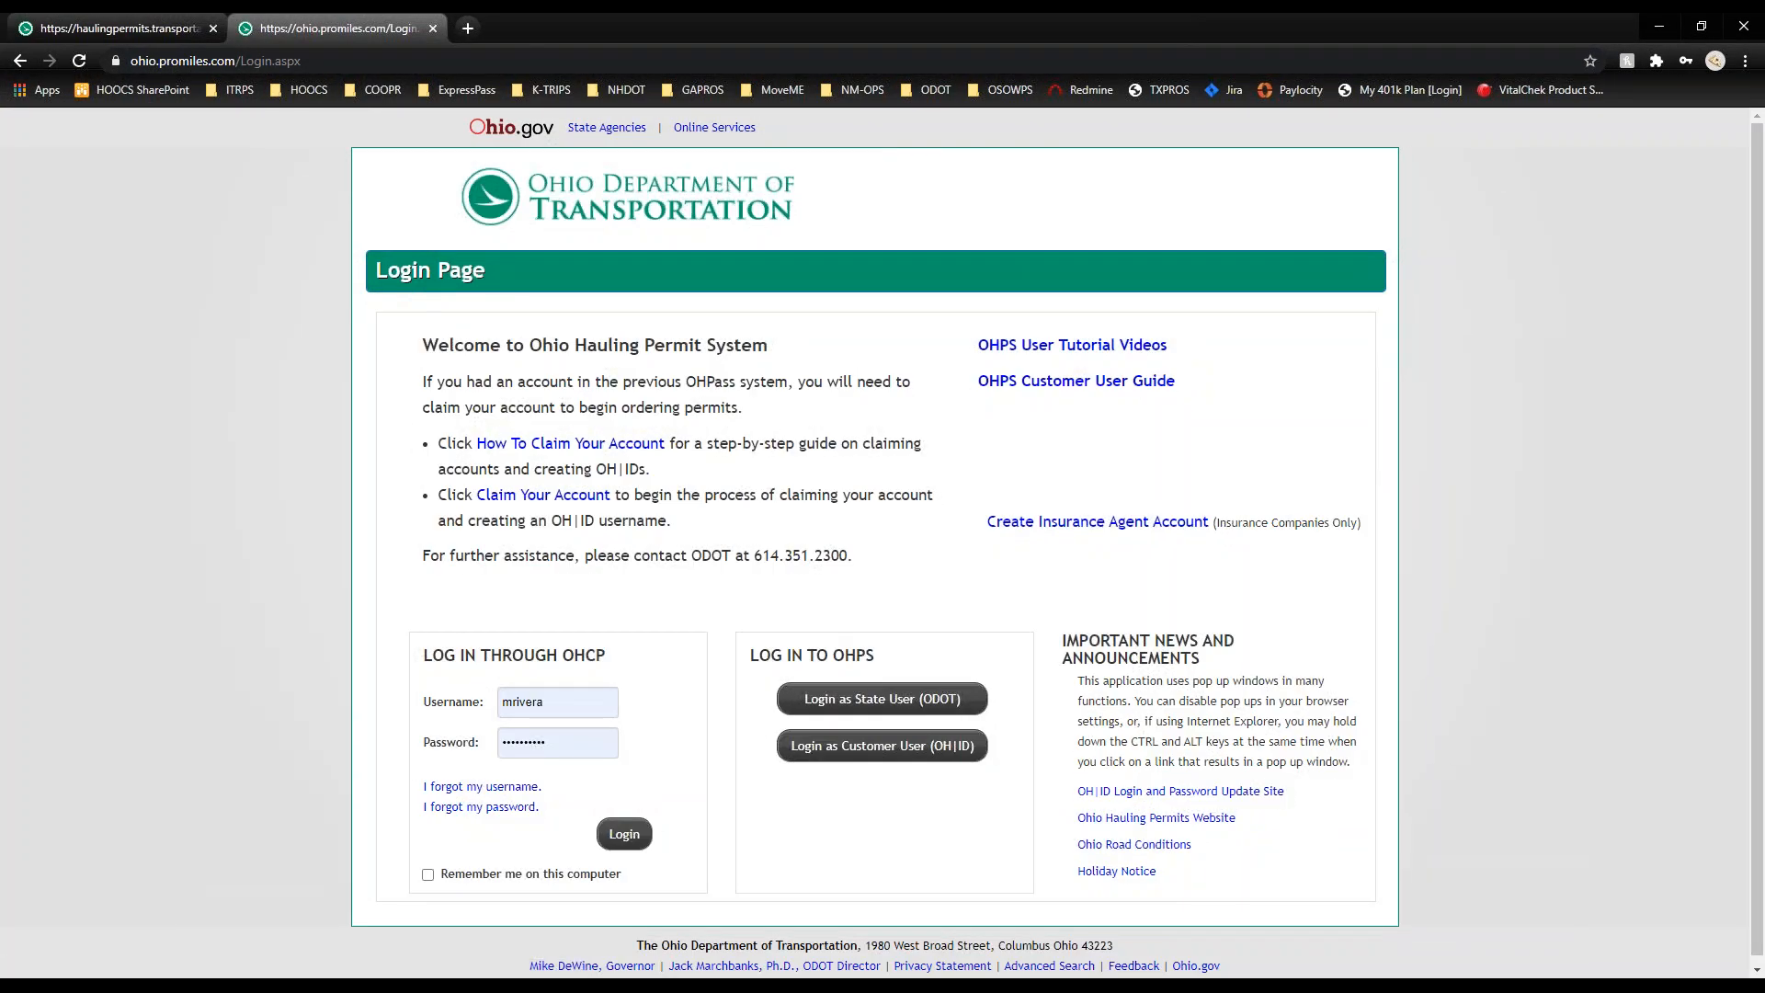
pyautogui.click(432, 28)
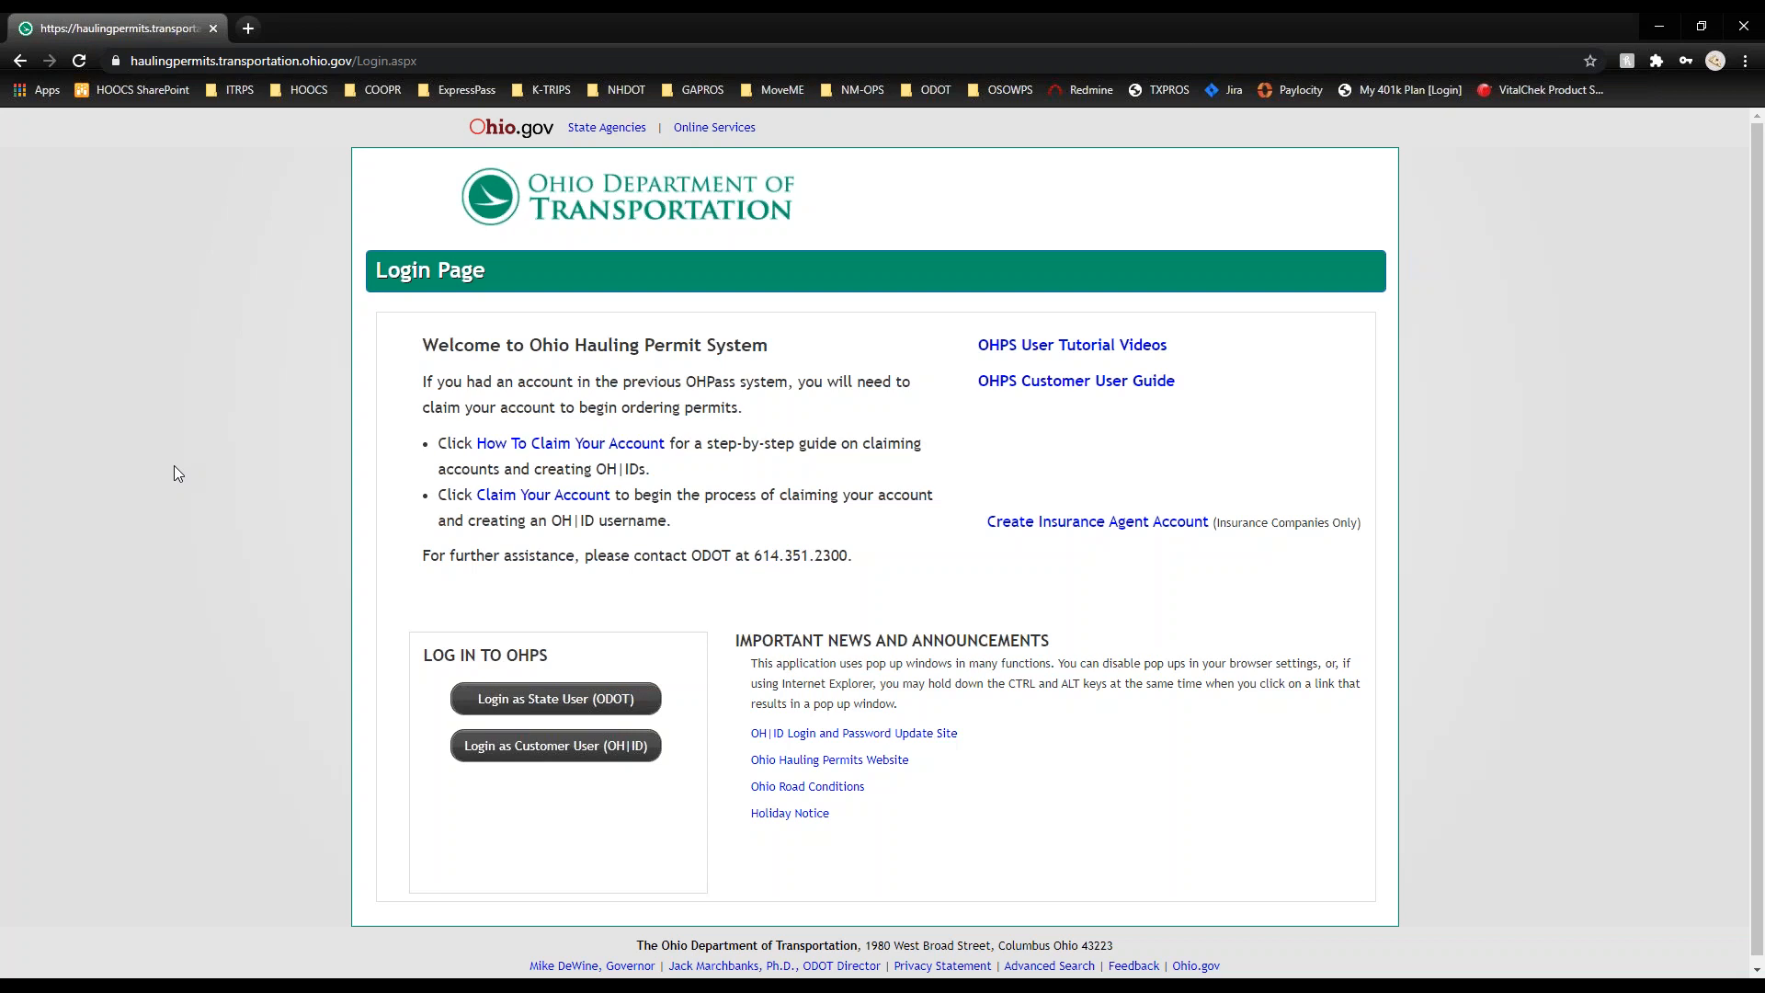
pyautogui.click(561, 754)
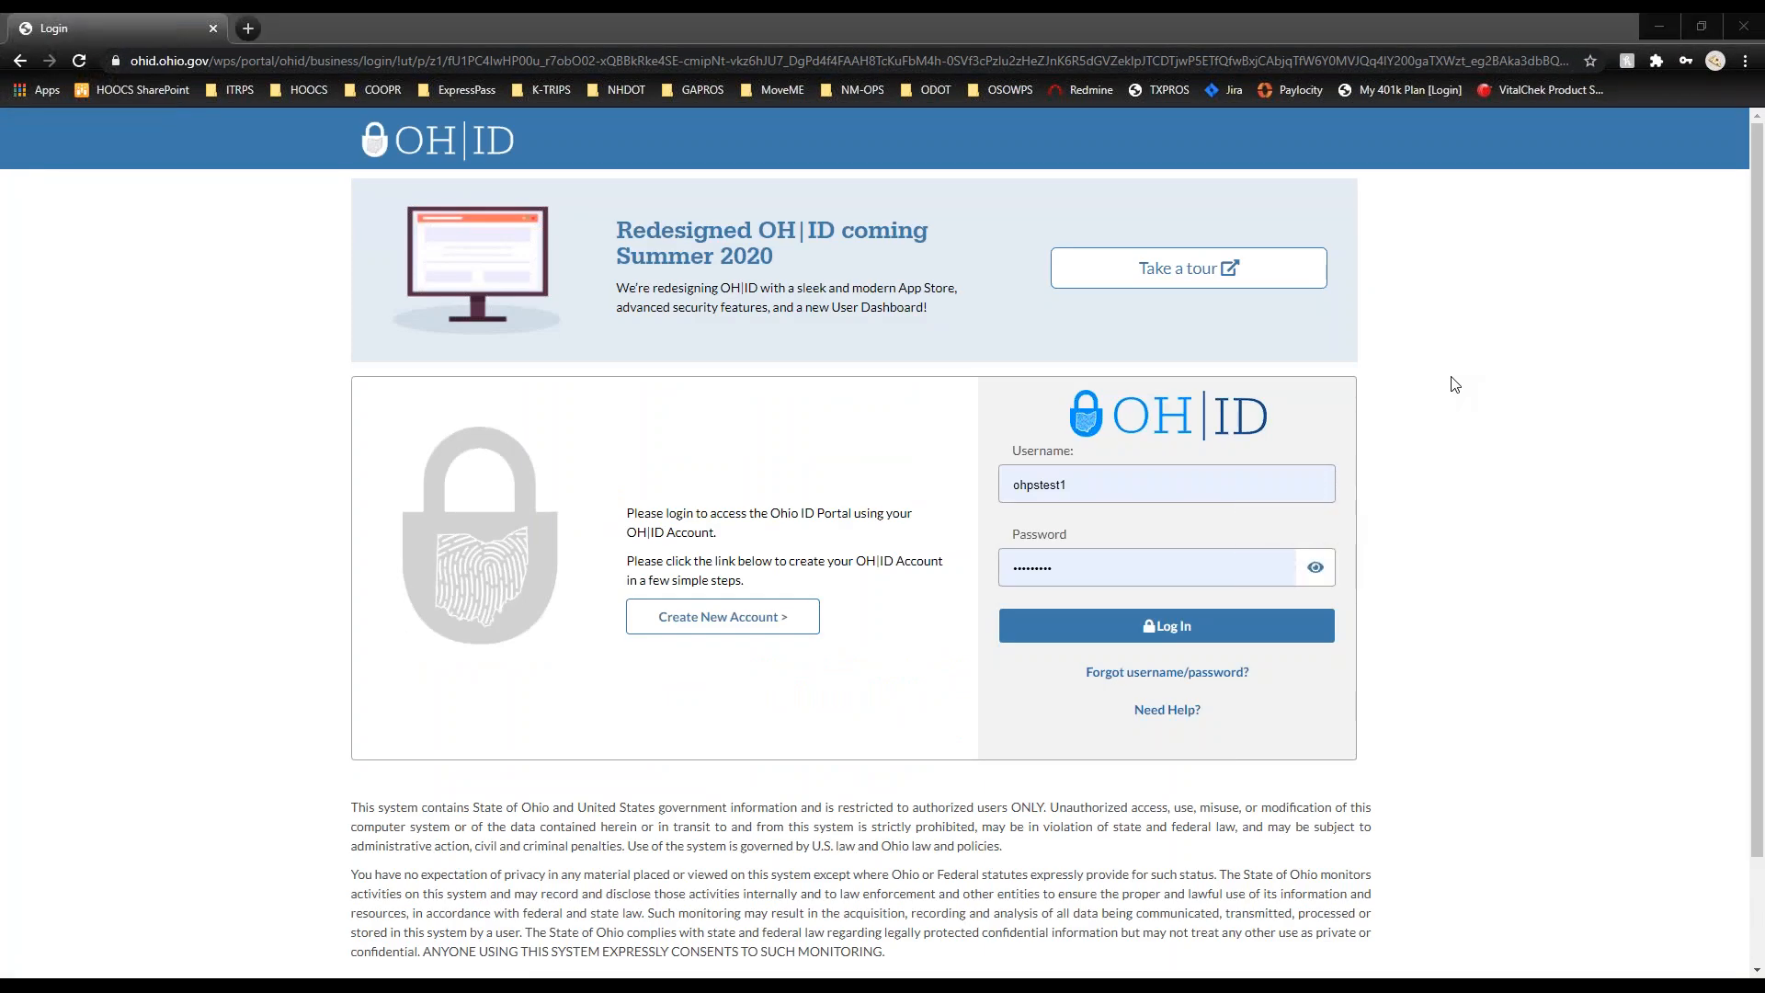
pyautogui.click(1287, 631)
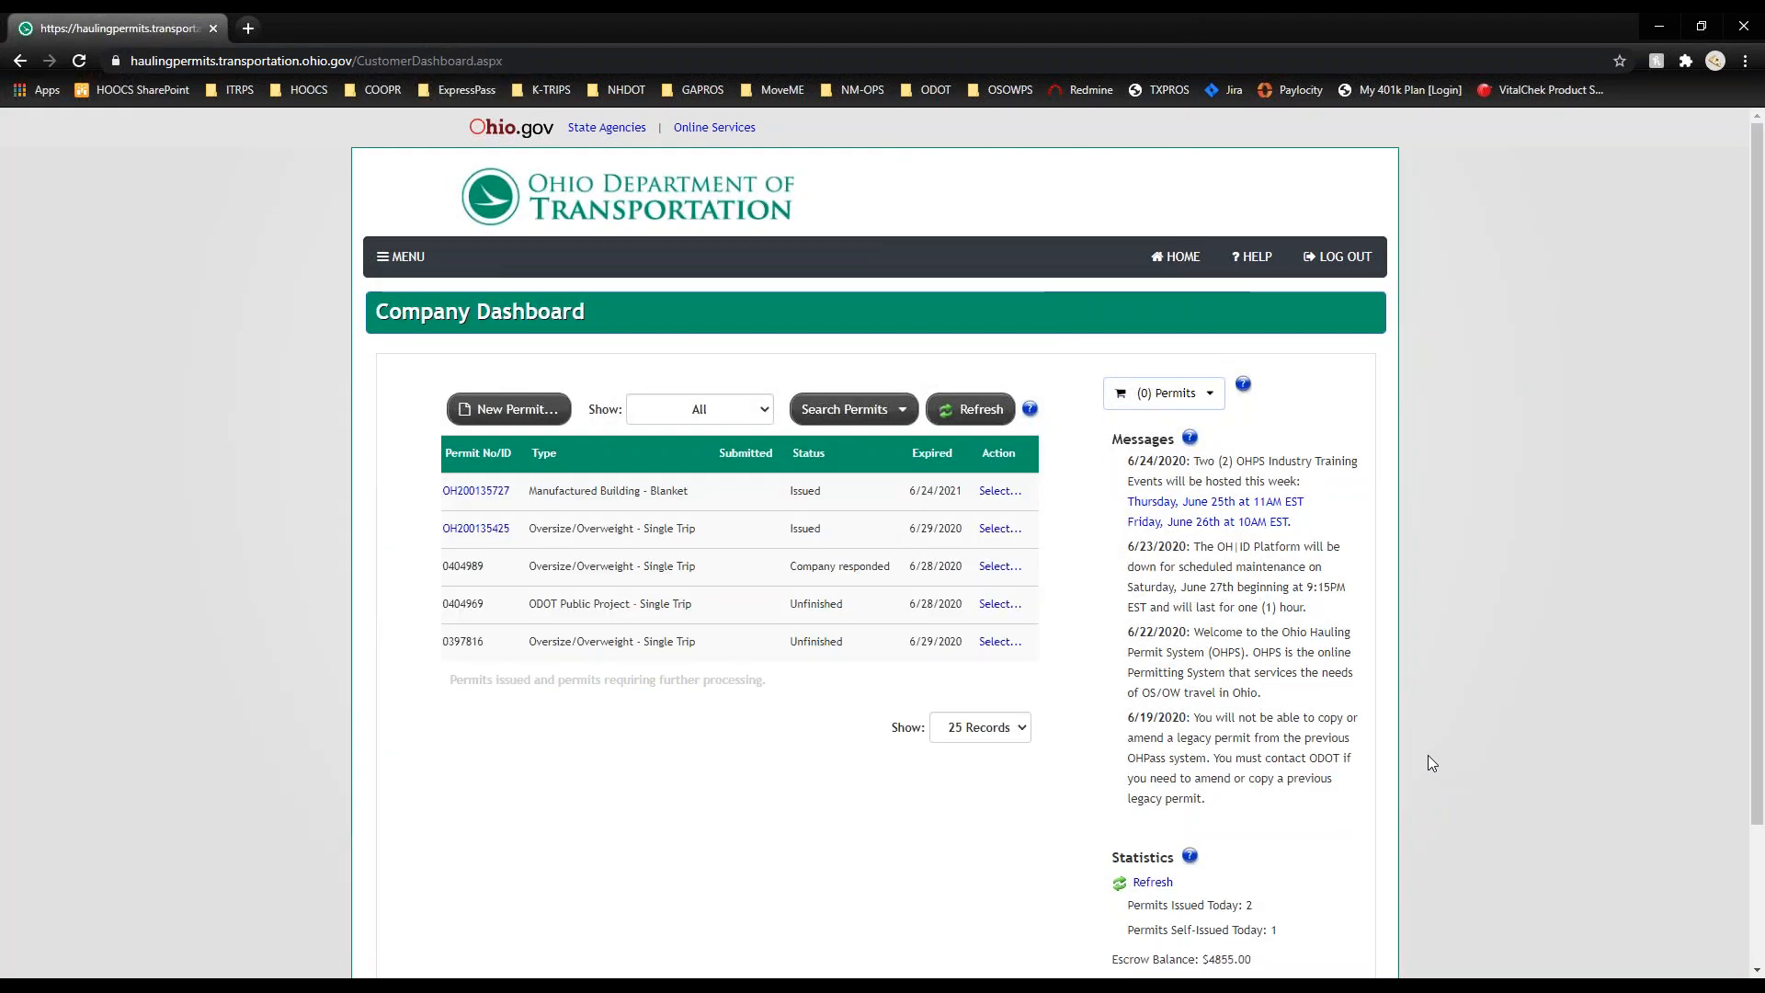
pyautogui.click(216, 29)
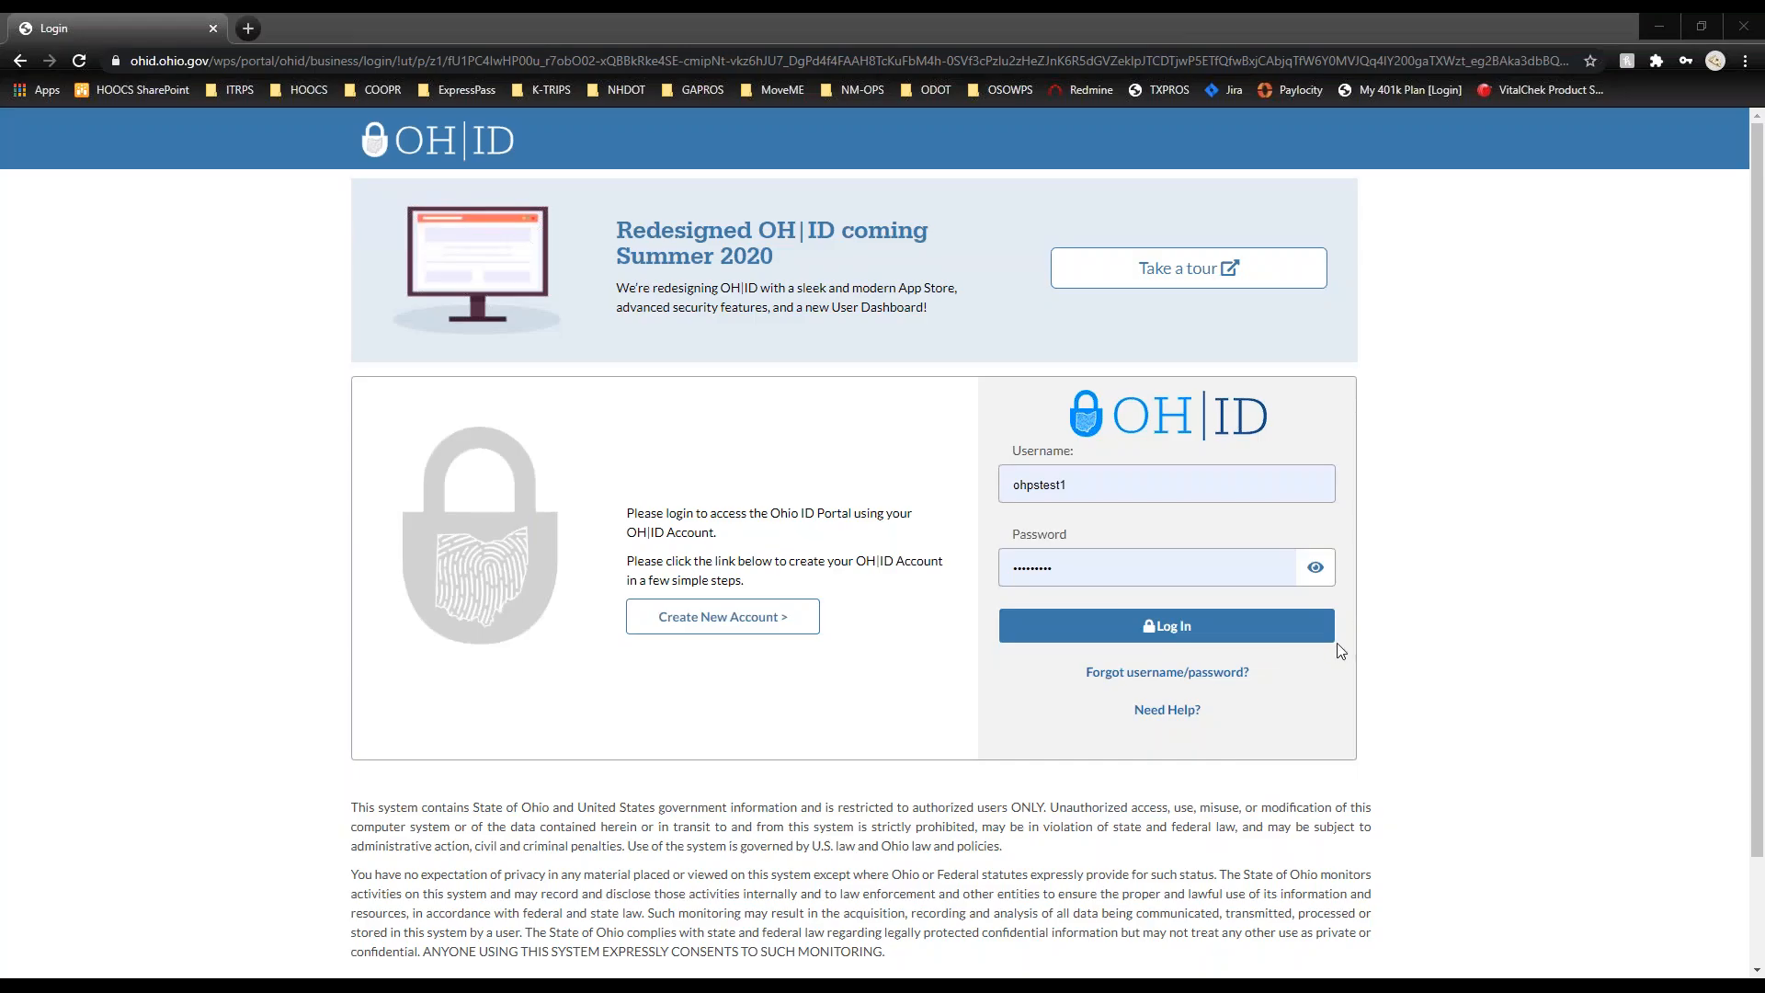
pyautogui.click(1288, 643)
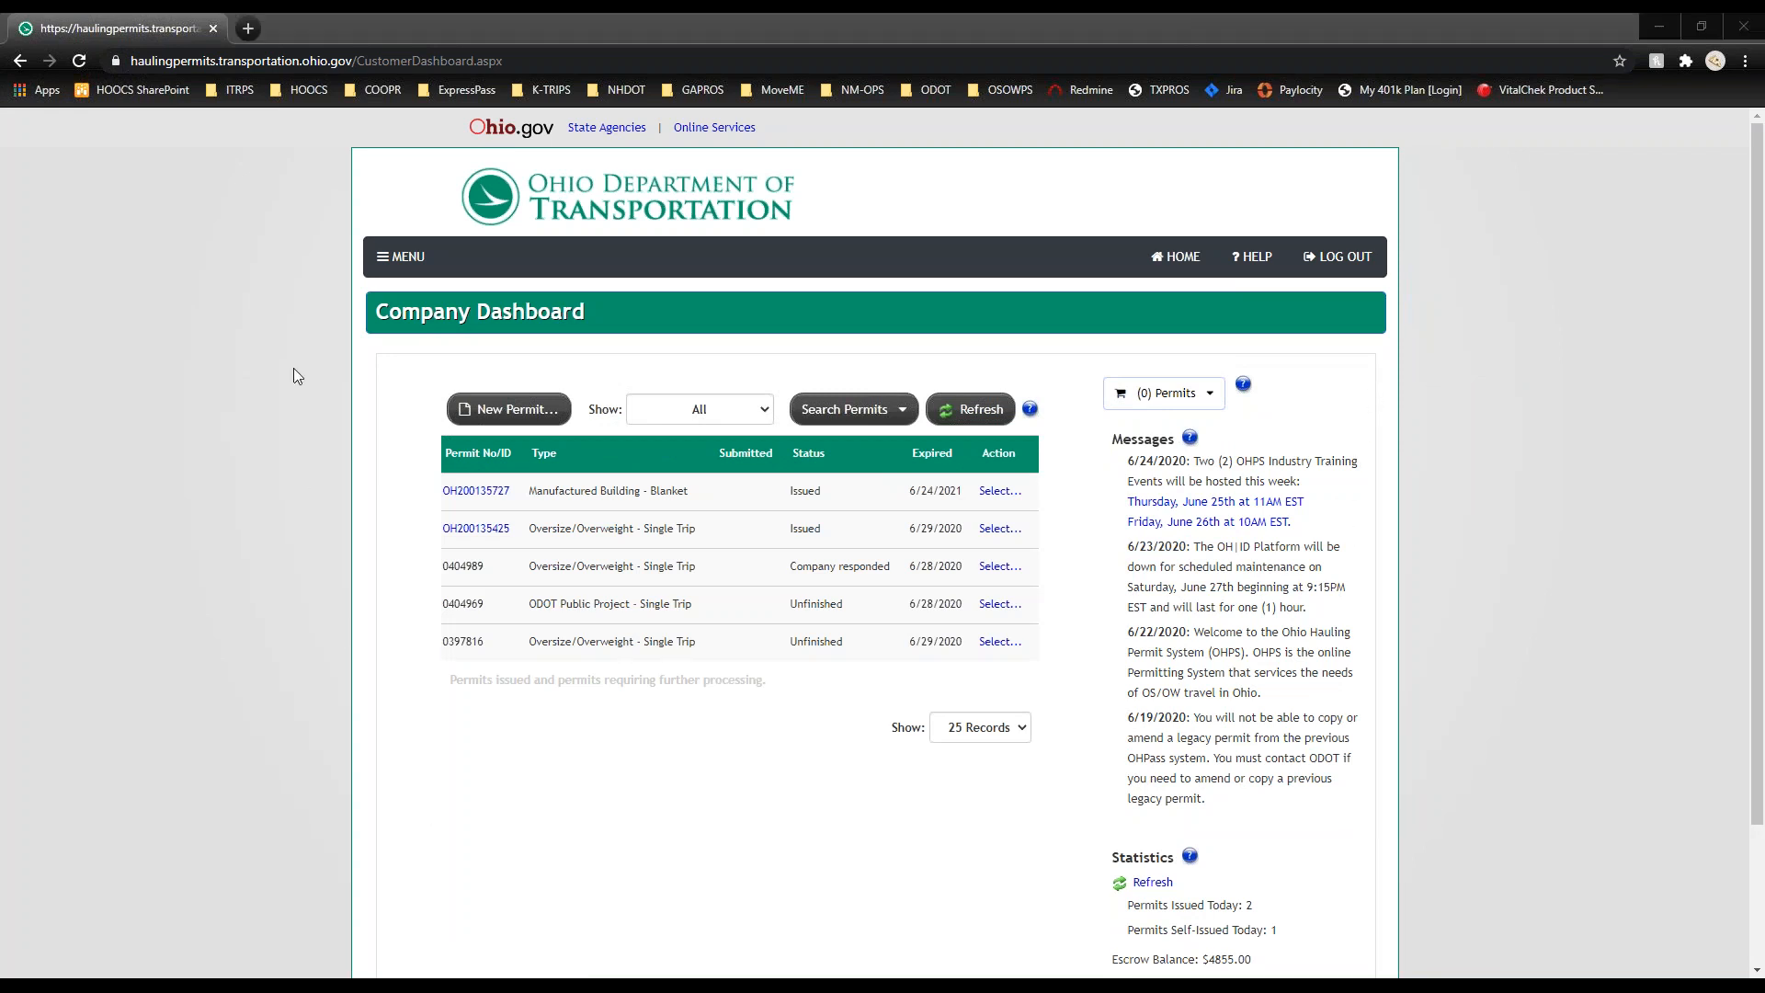
pyautogui.click(392, 272)
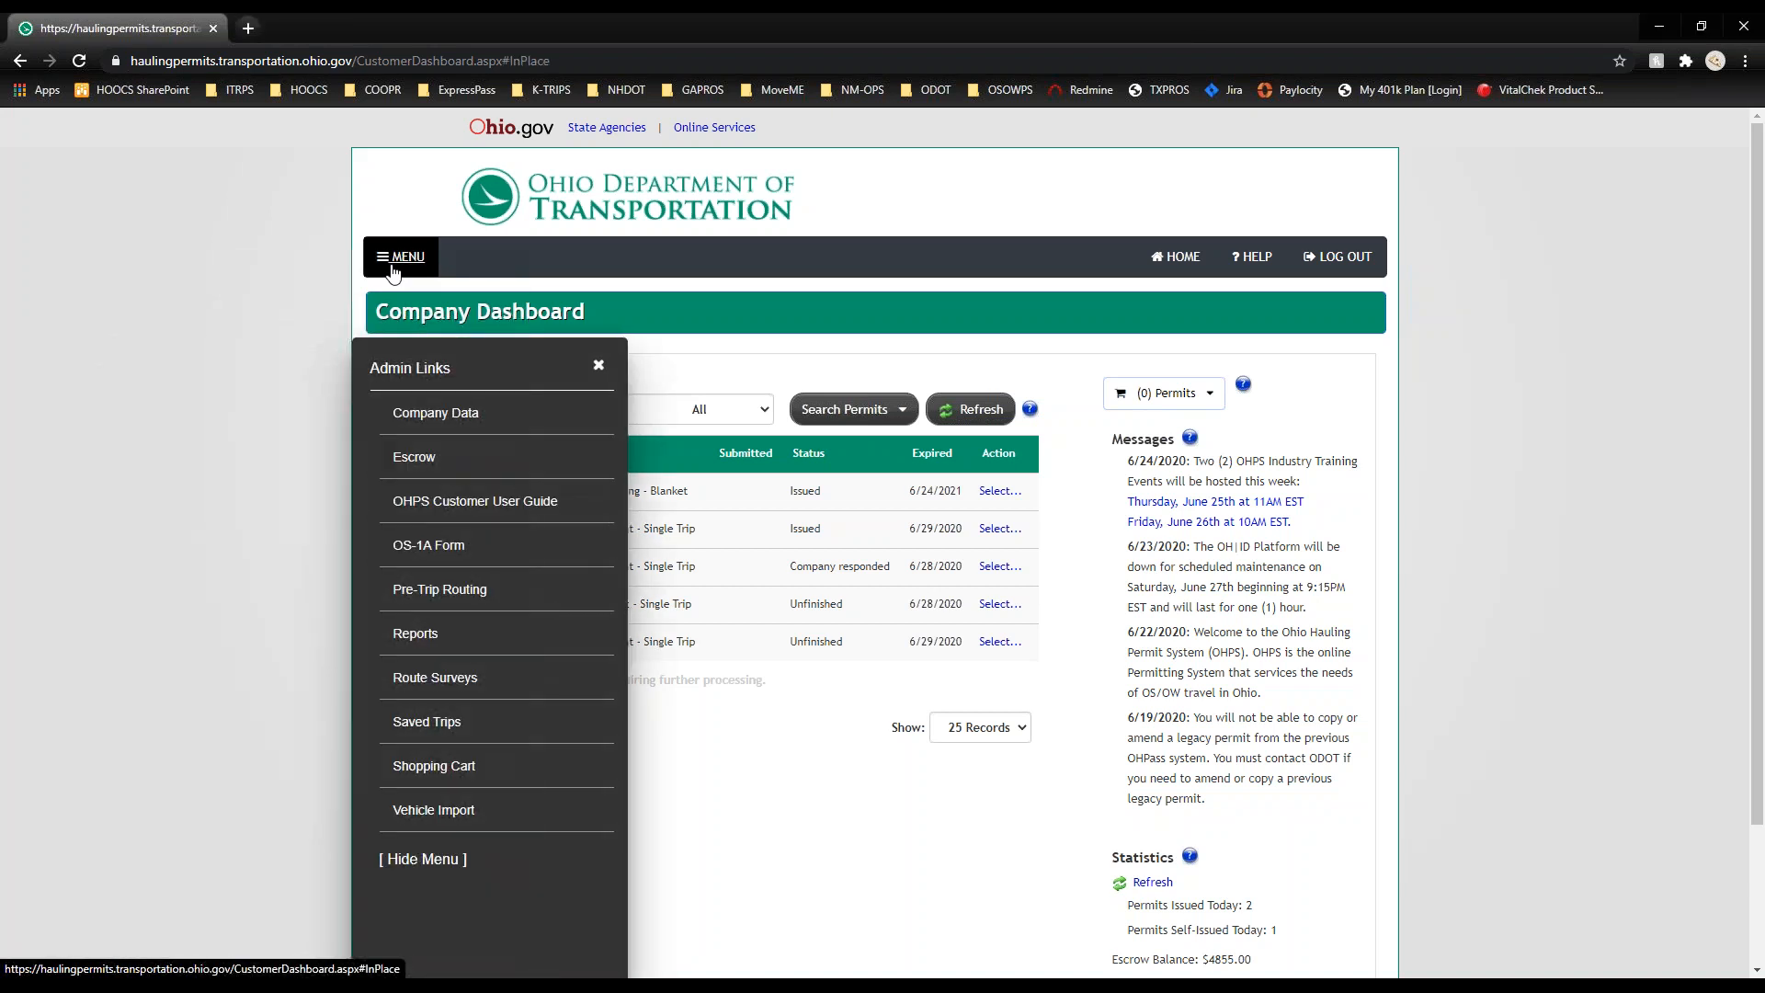
# Step: Open Company Data, leave Email as the delivery method, and scroll down to the company assets
pyautogui.click(423, 420)
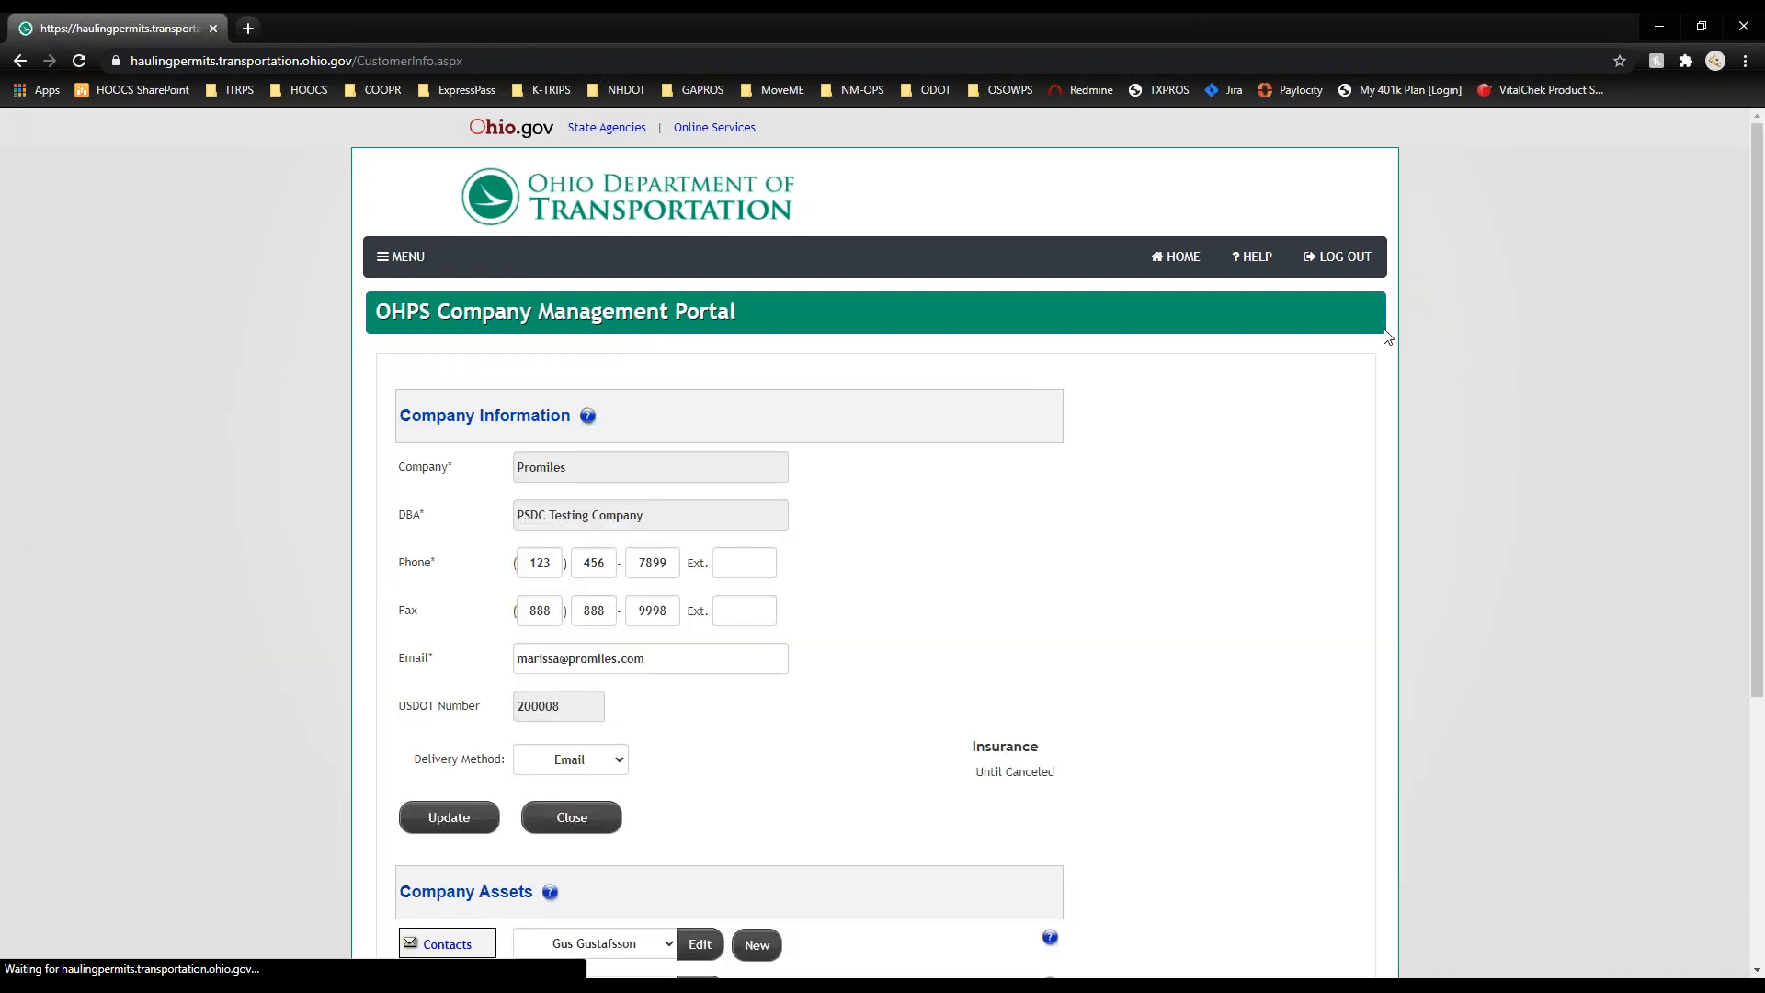
pyautogui.scroll(-2, 1232, 451)
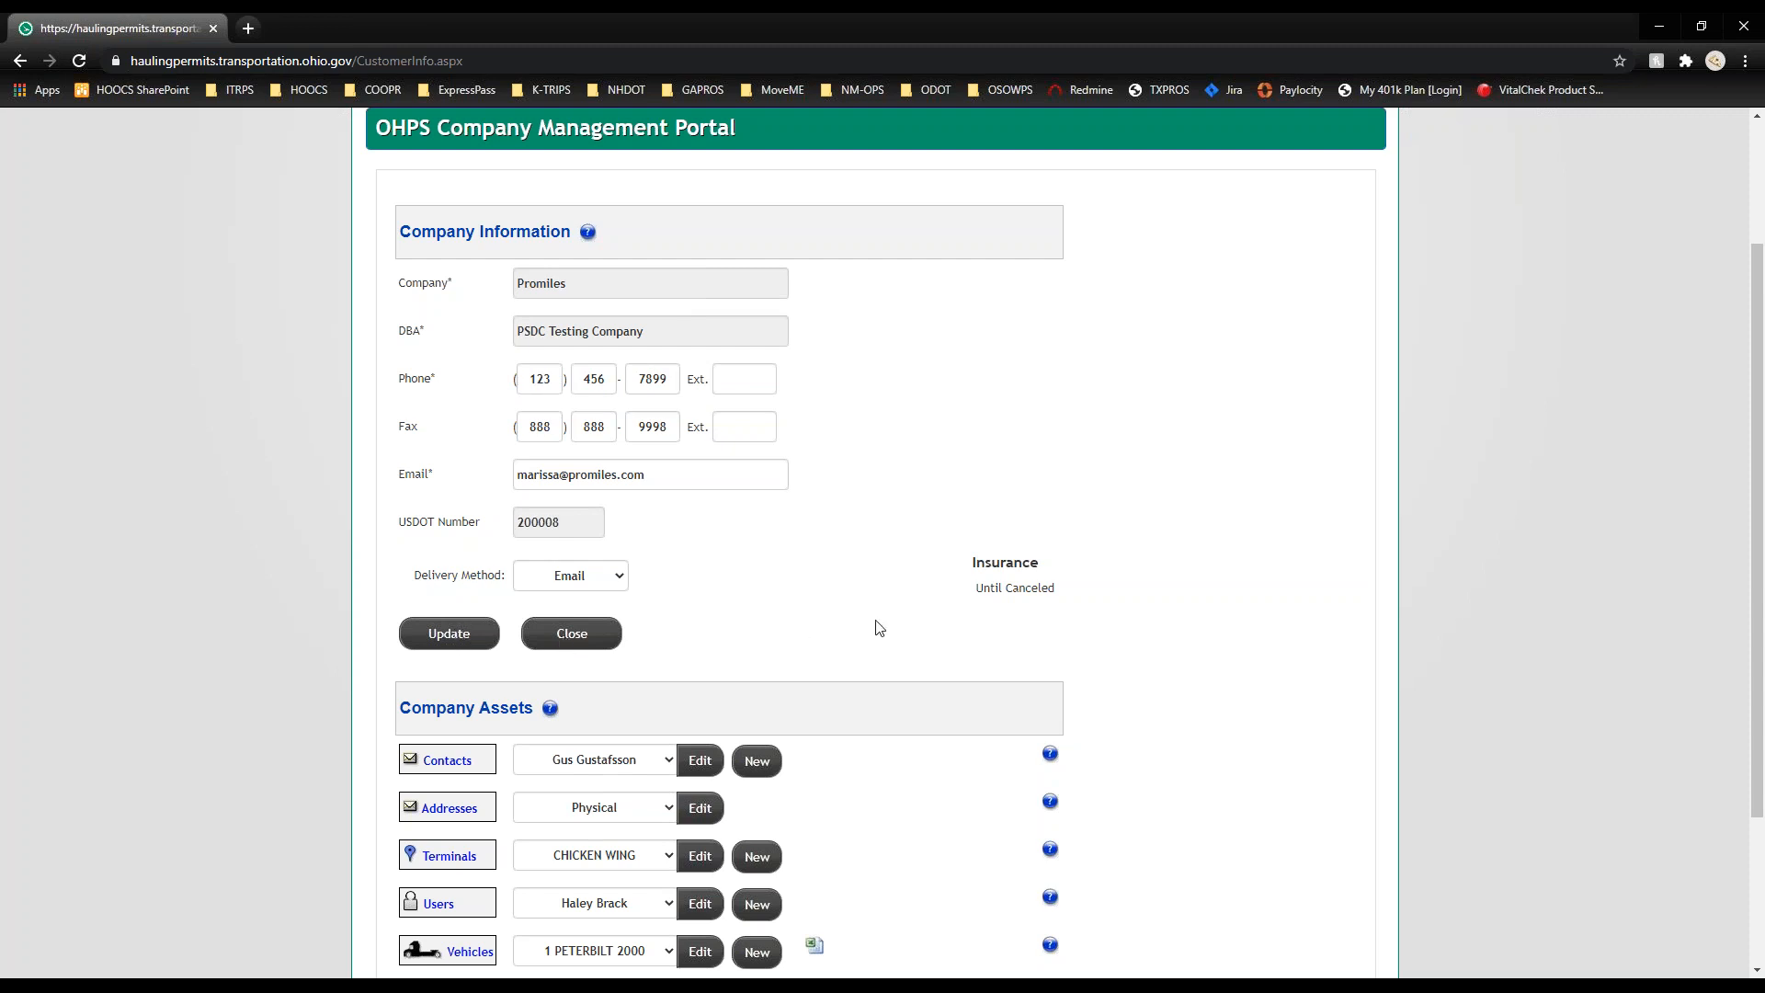
pyautogui.moveTo(1065, 594); pyautogui.dragTo(962, 593)
pyautogui.click(962, 593)
pyautogui.click(608, 586)
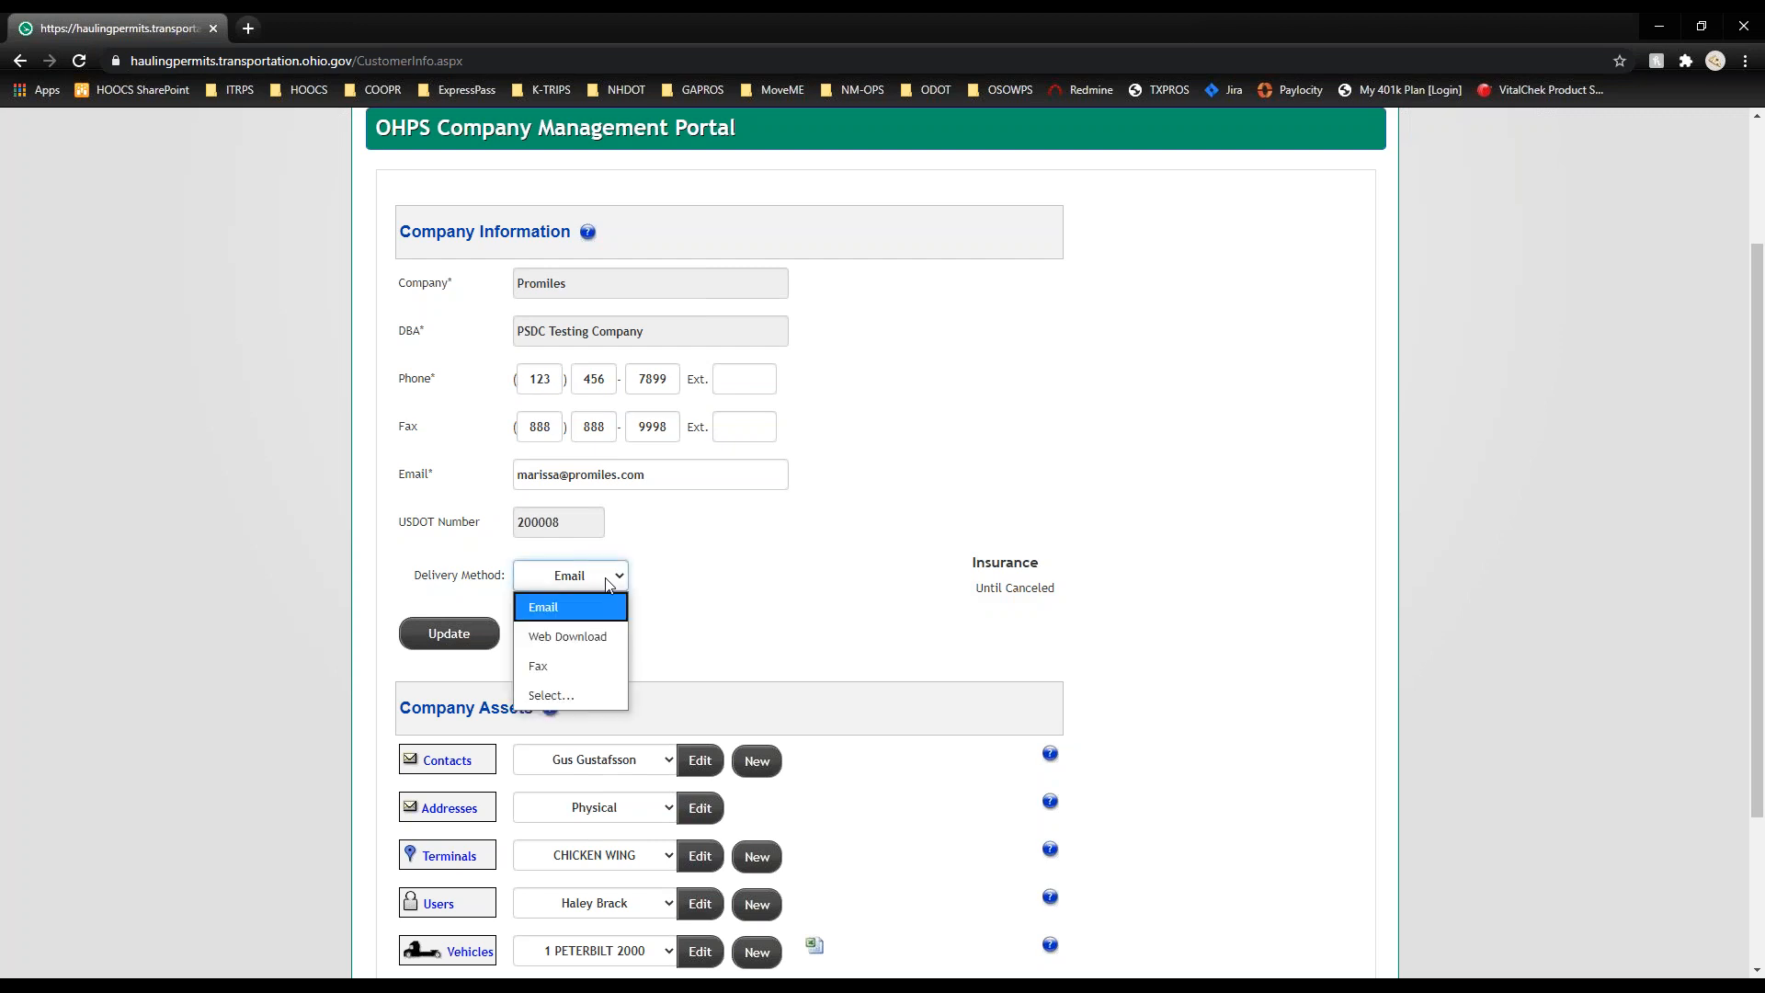
pyautogui.click(608, 586)
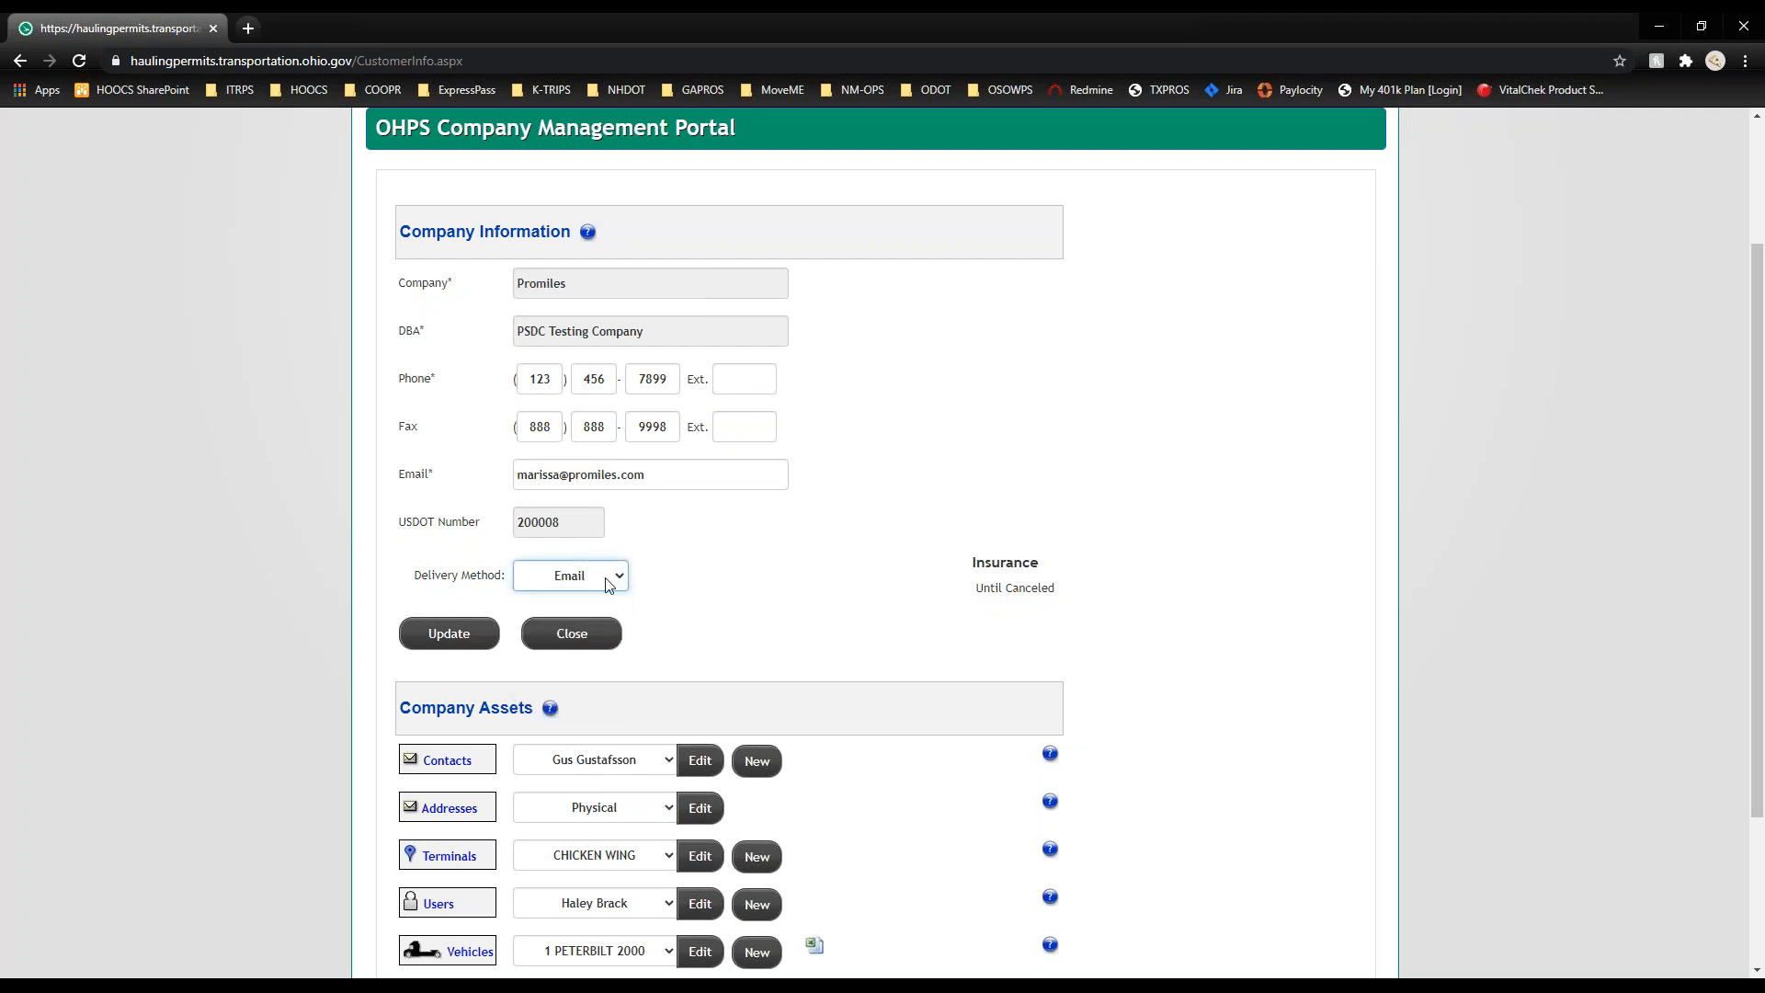
pyautogui.click(1266, 479)
pyautogui.scroll(-3, 1267, 479)
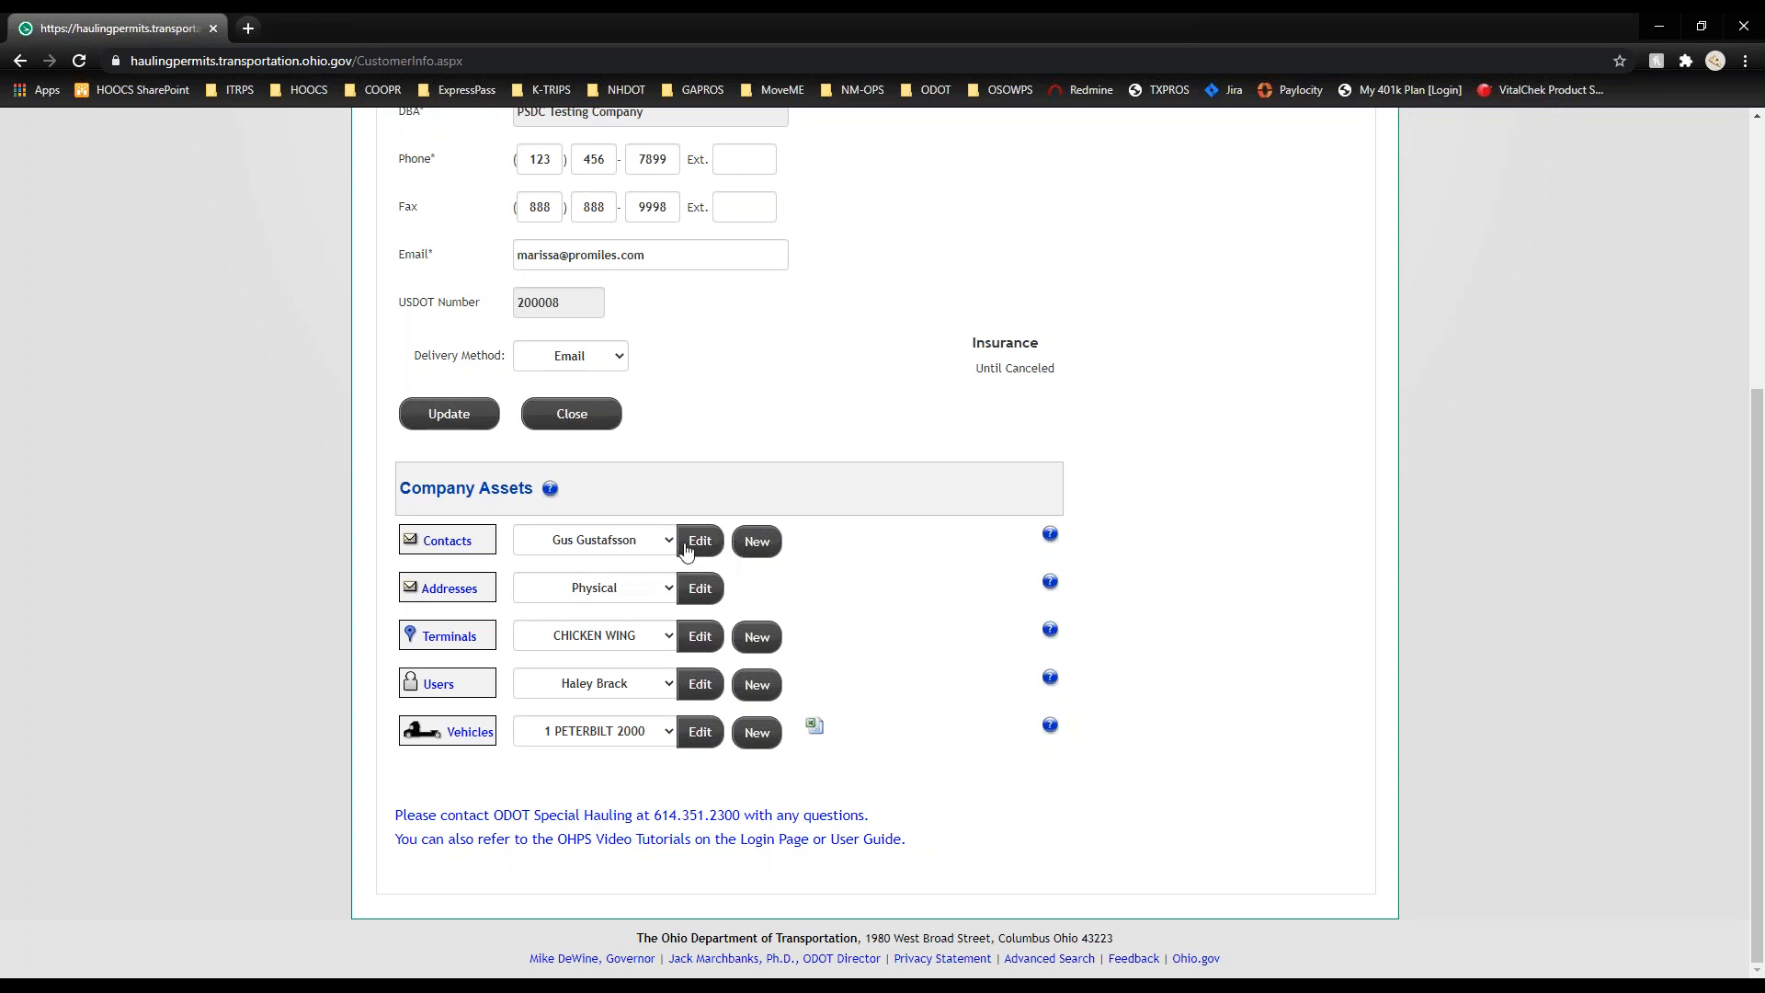
pyautogui.click(639, 541)
pyautogui.click(560, 600)
pyautogui.click(700, 540)
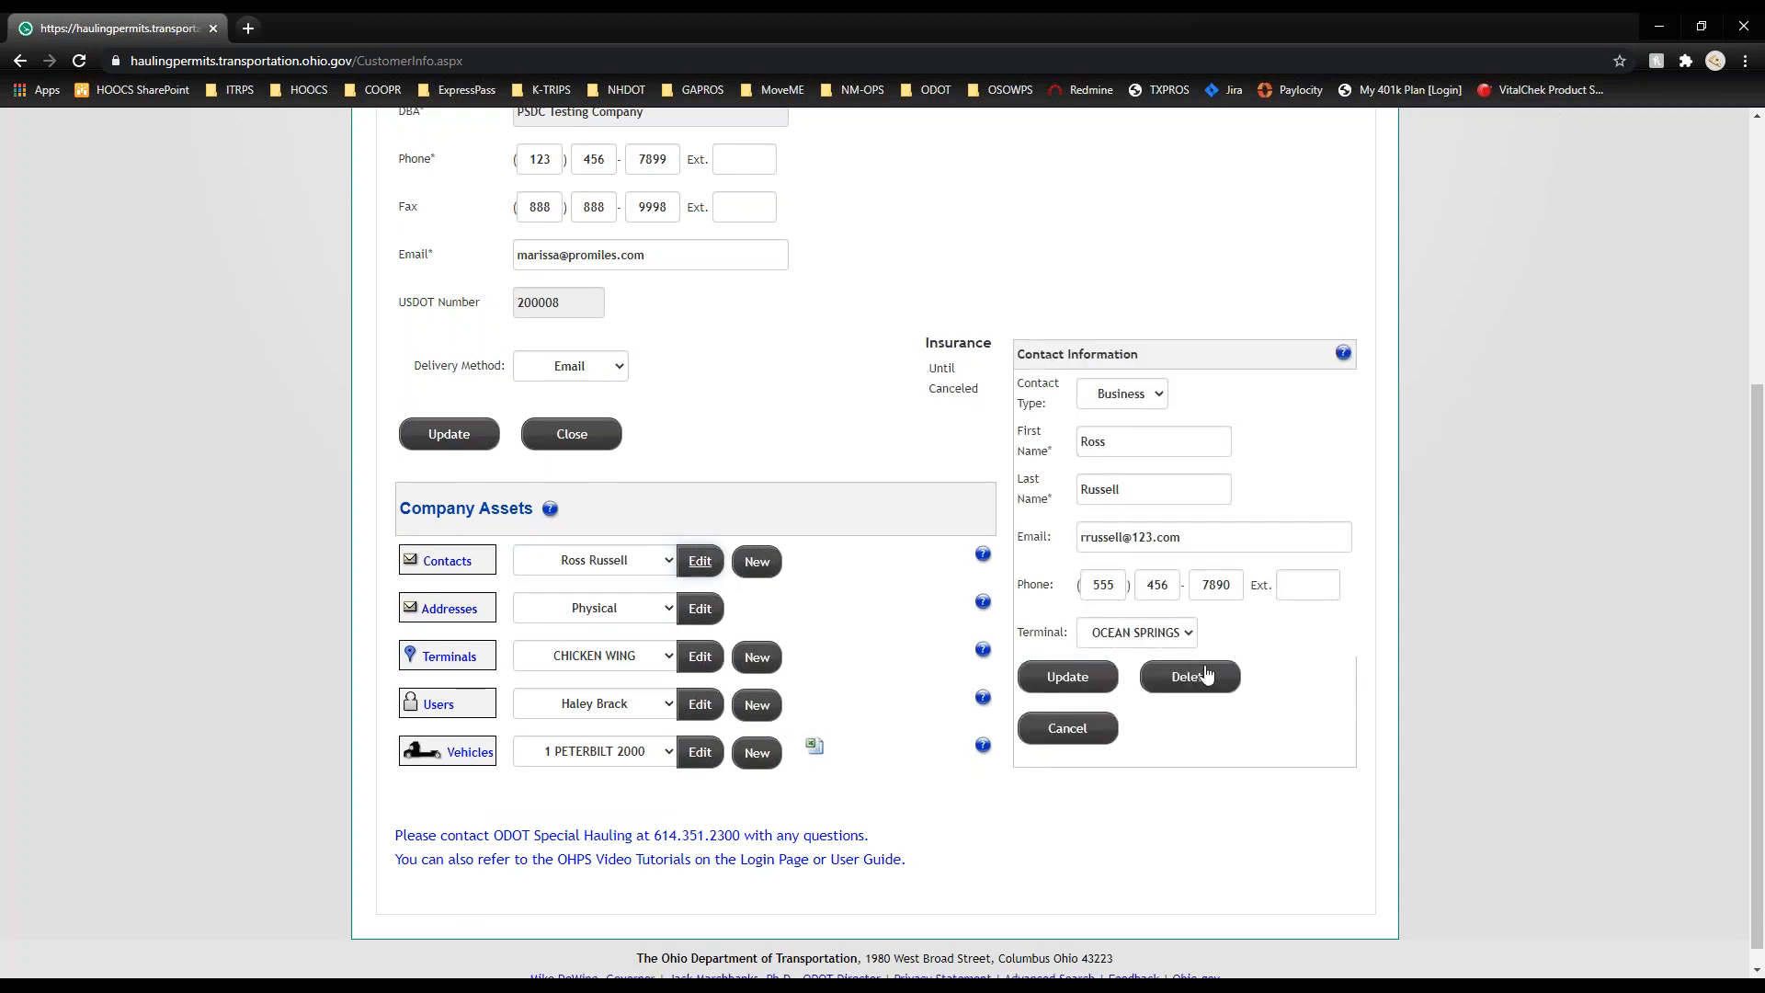
pyautogui.click(1088, 733)
pyautogui.click(762, 559)
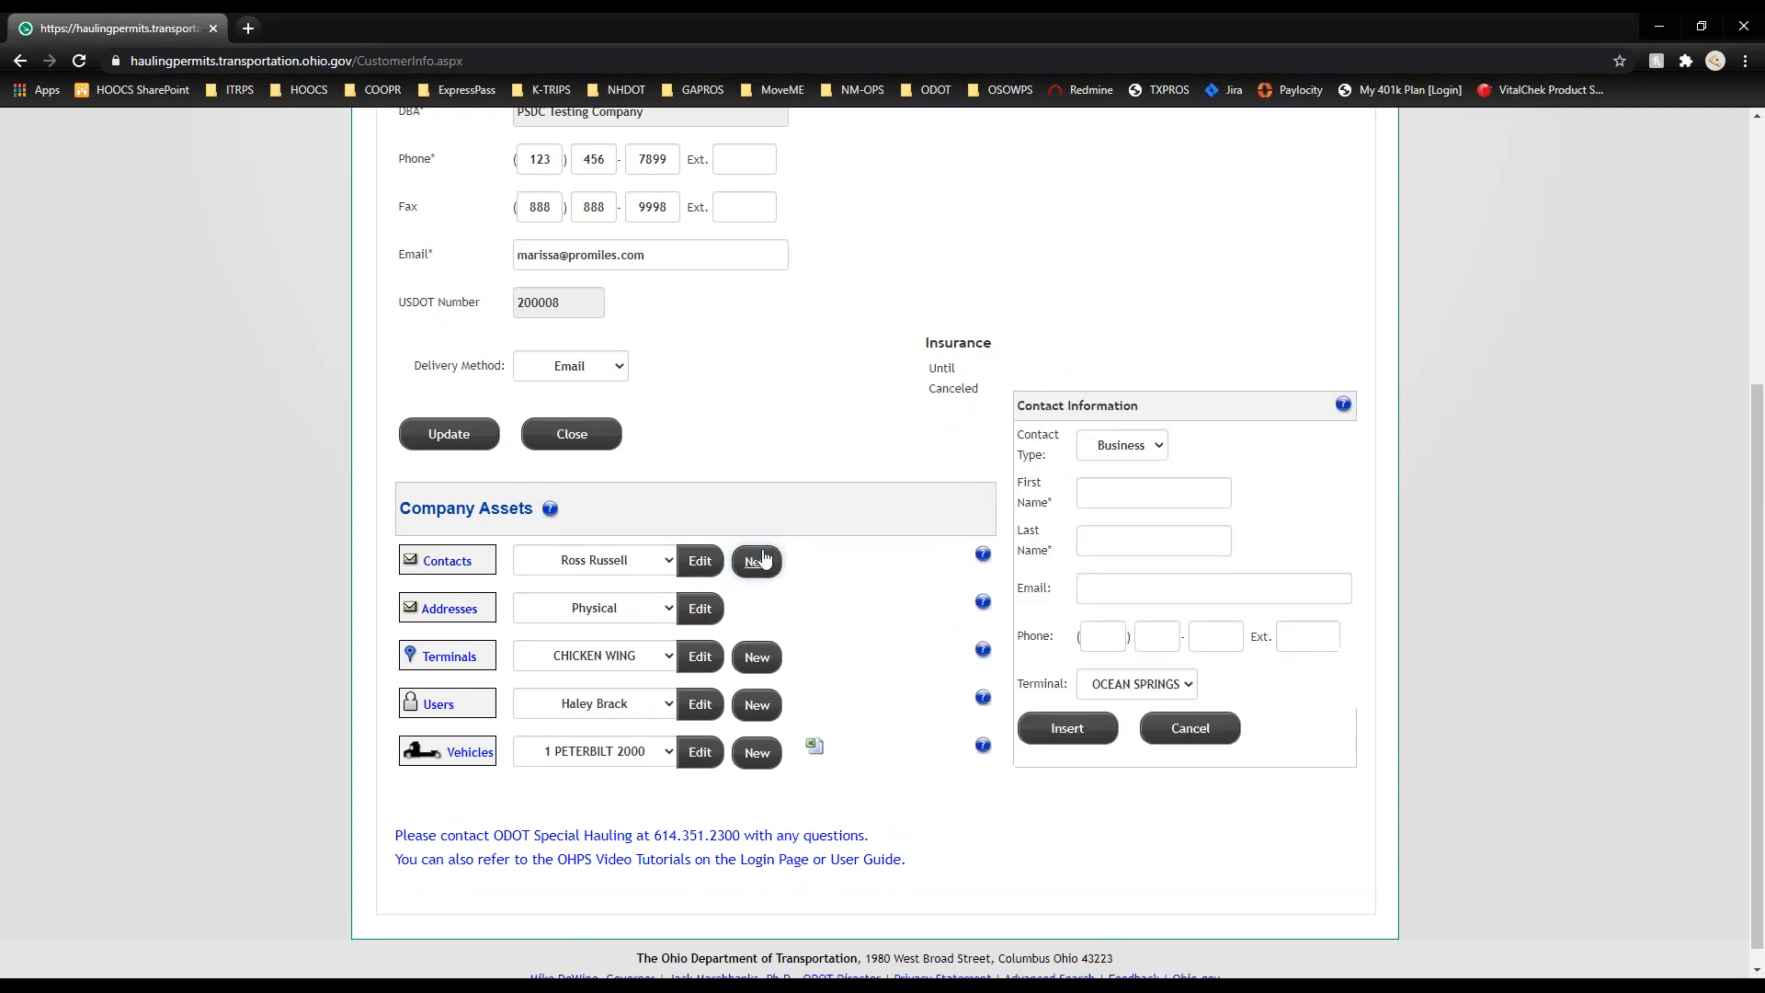
pyautogui.click(1162, 447)
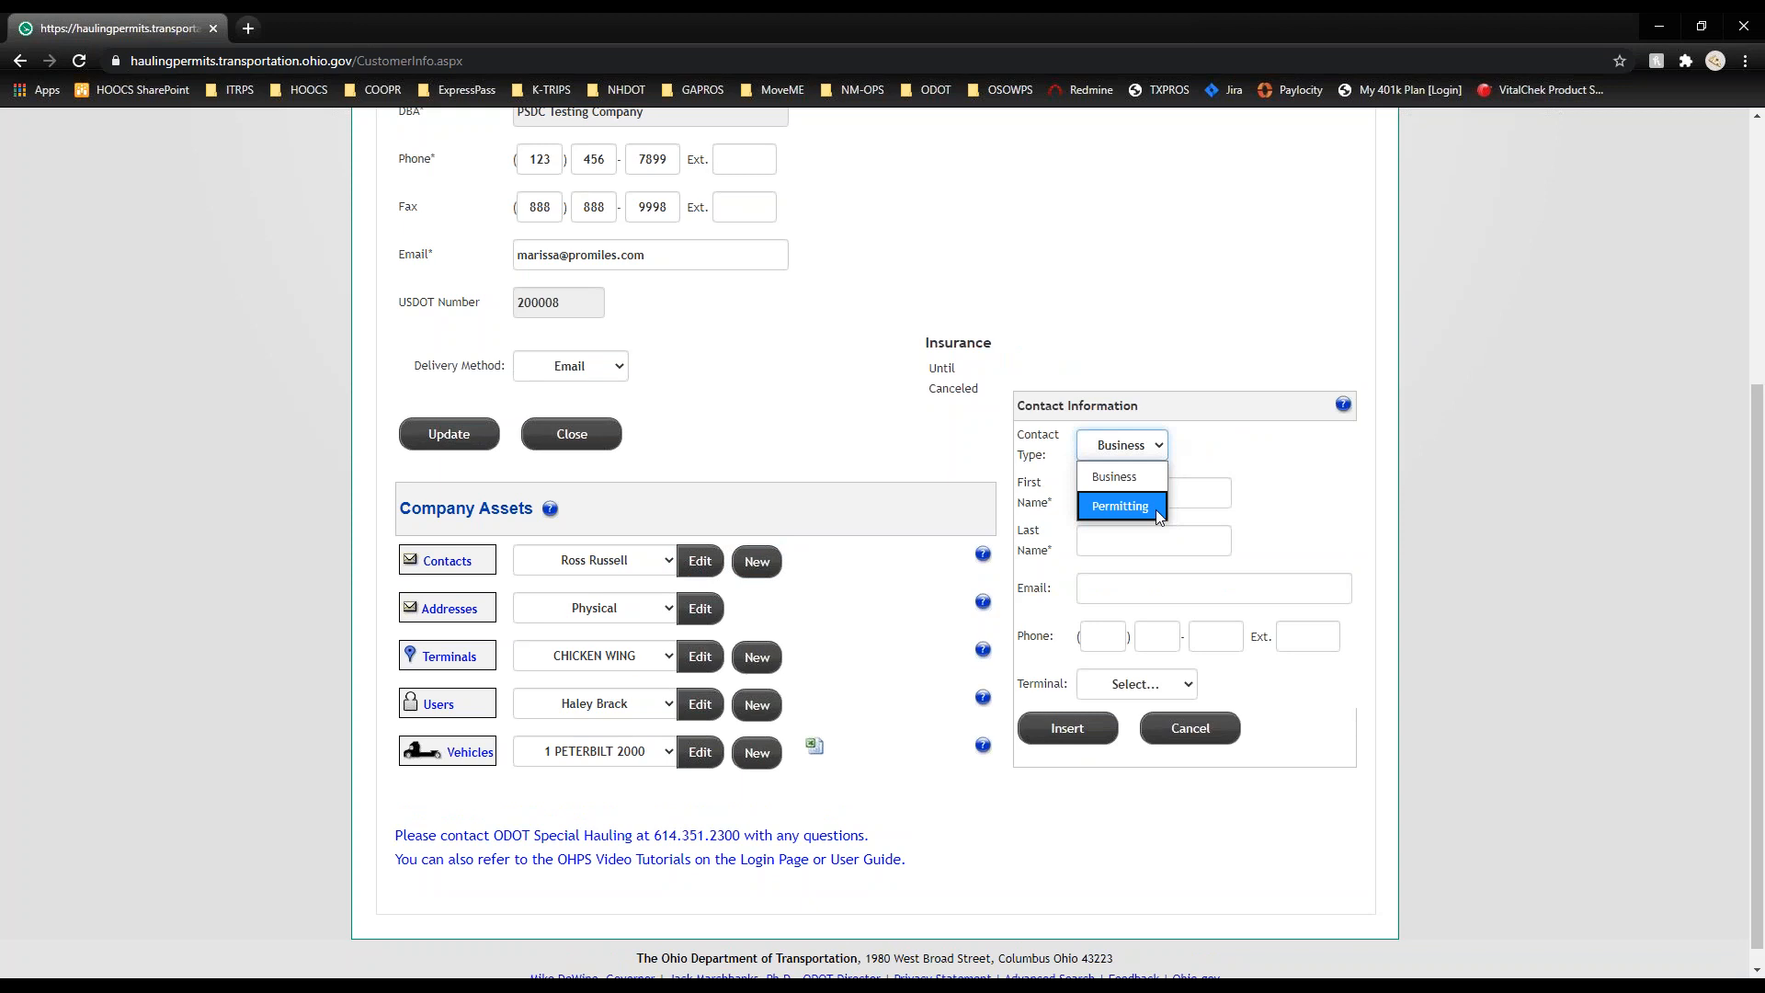
pyautogui.click(1180, 720)
pyautogui.click(1190, 728)
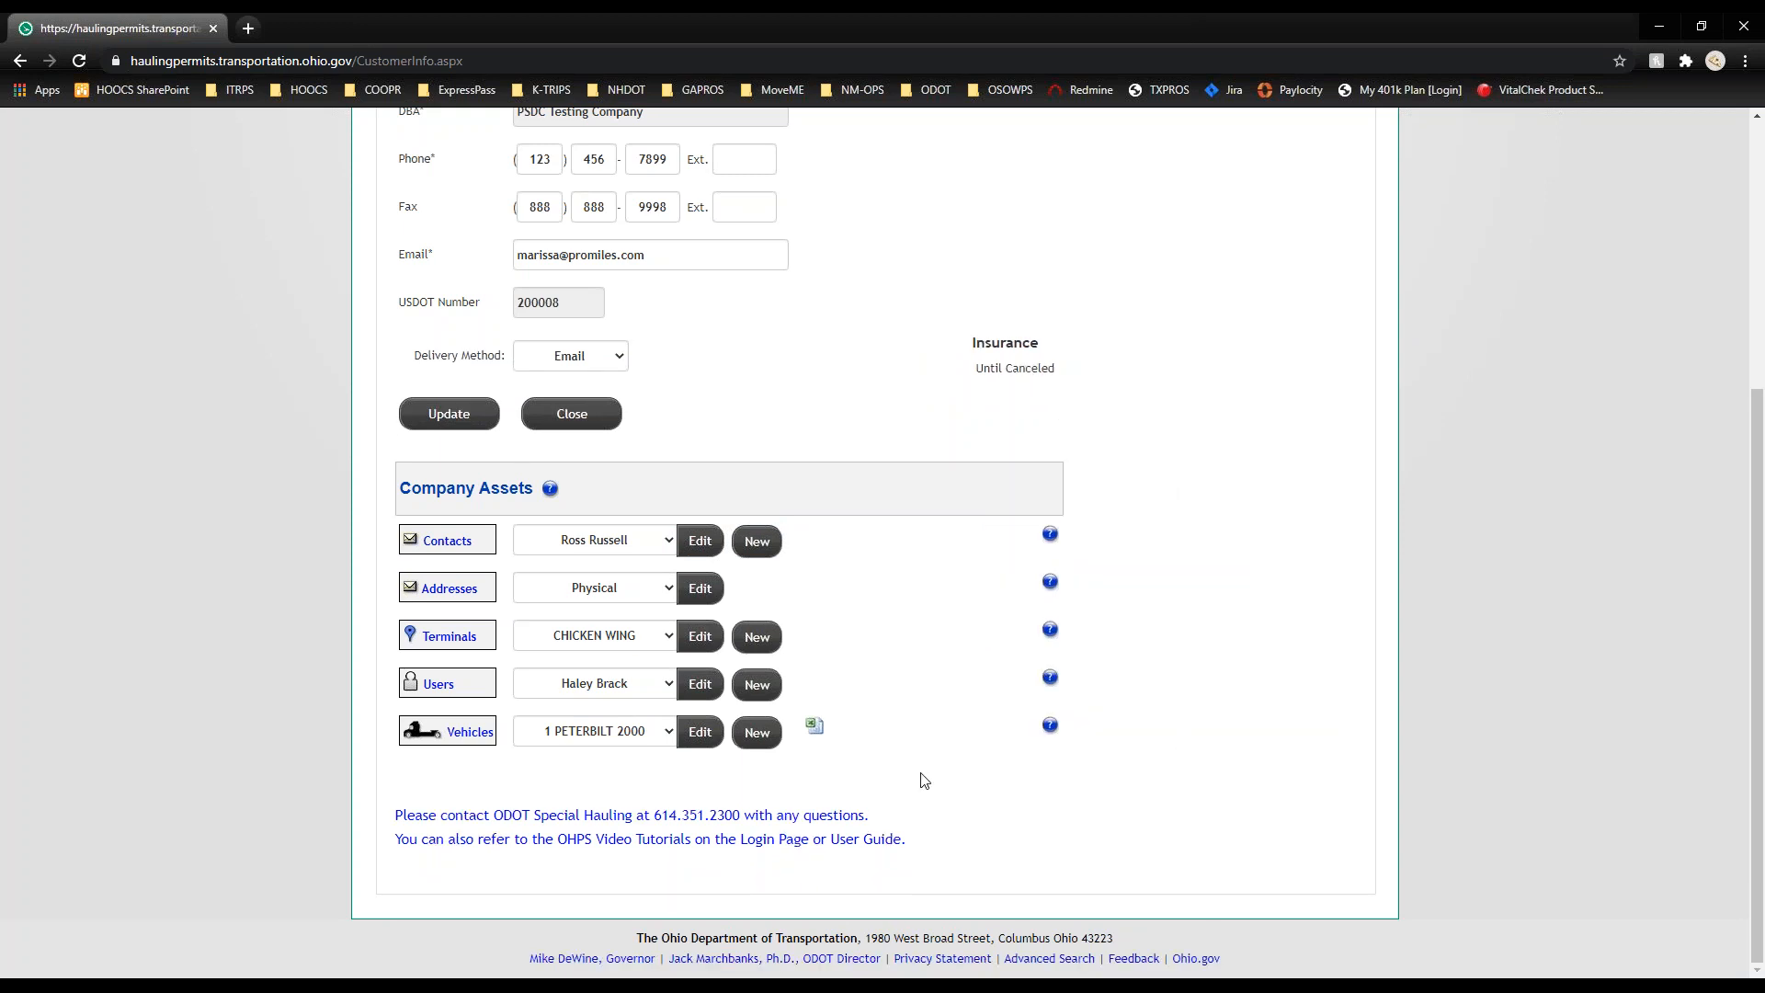
# Step: Review the Physical address without changes, then start a blank new-terminal form
pyautogui.click(670, 598)
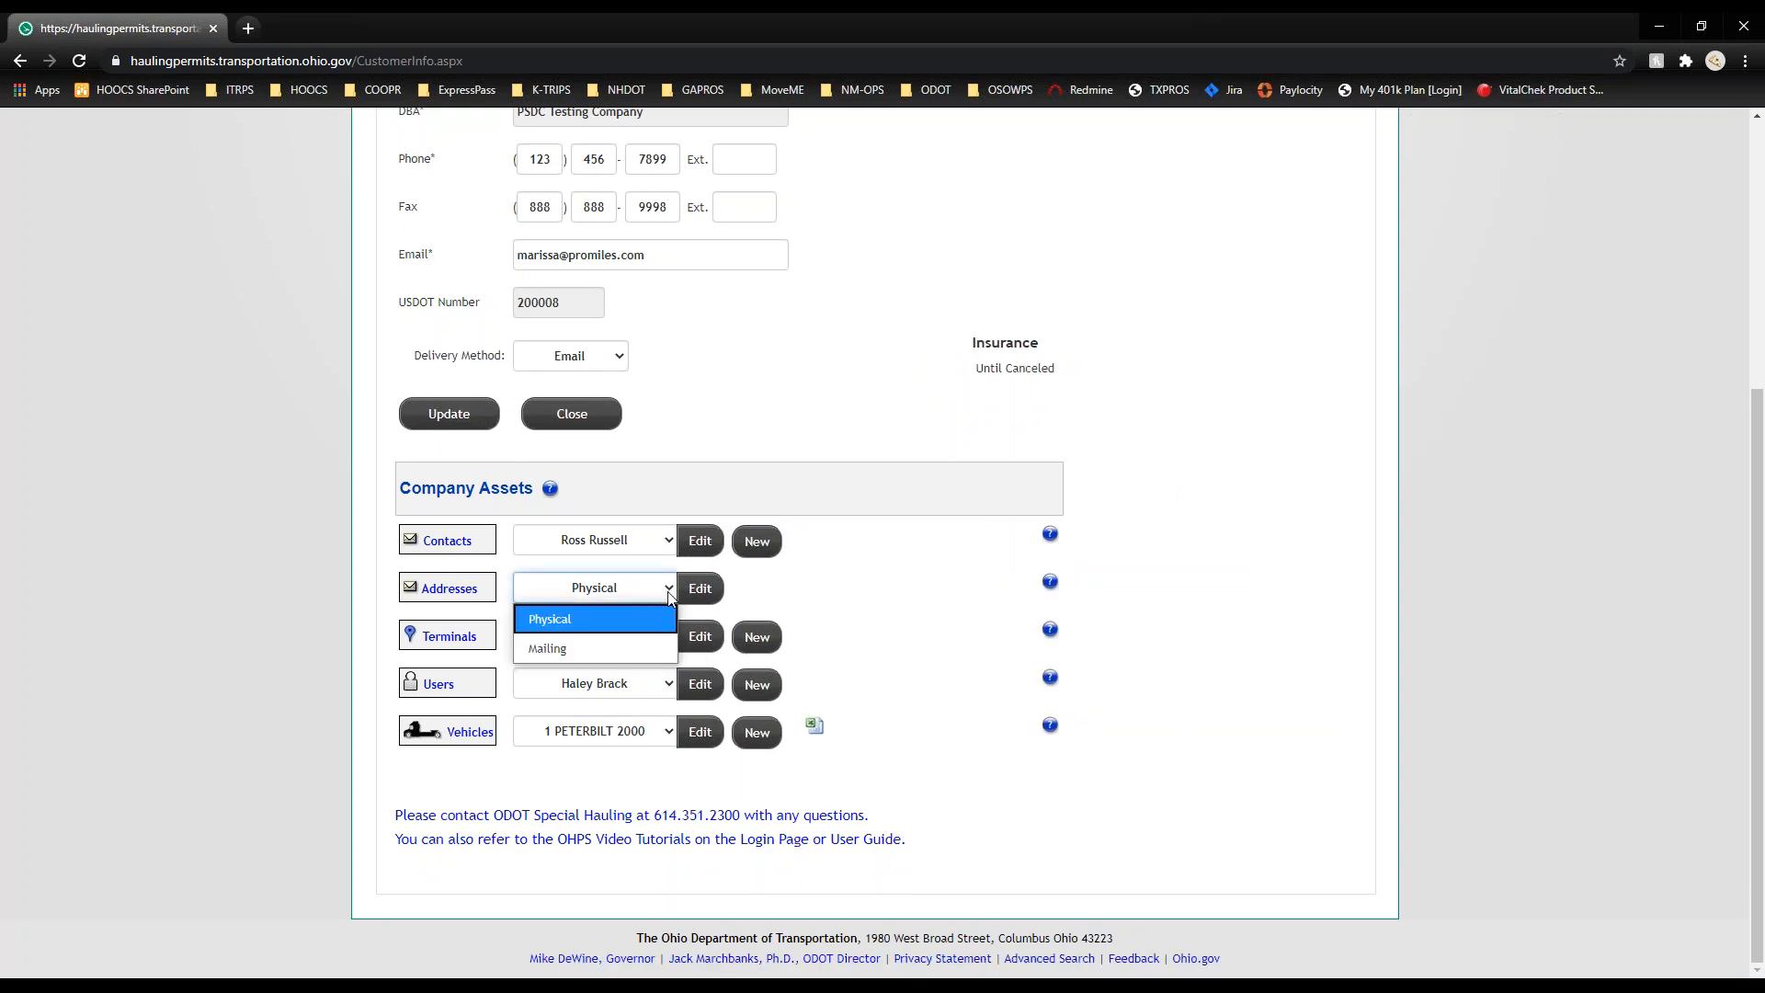
pyautogui.click(703, 591)
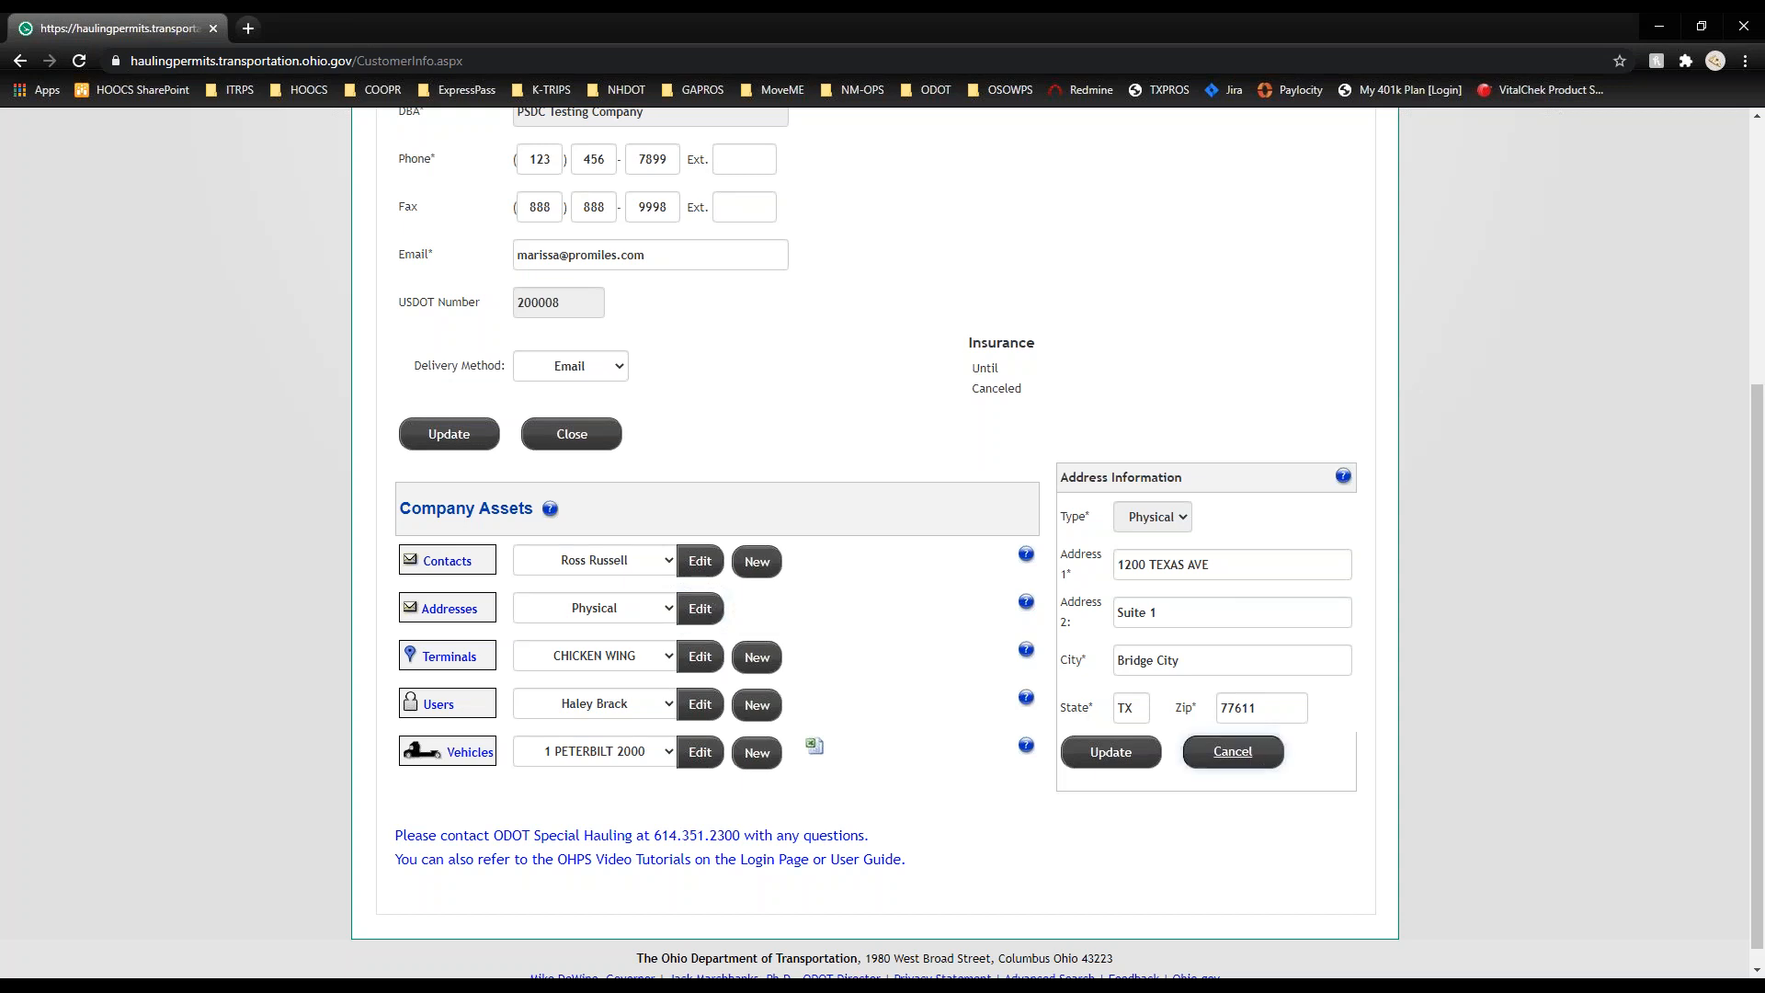
pyautogui.click(1233, 750)
pyautogui.click(618, 638)
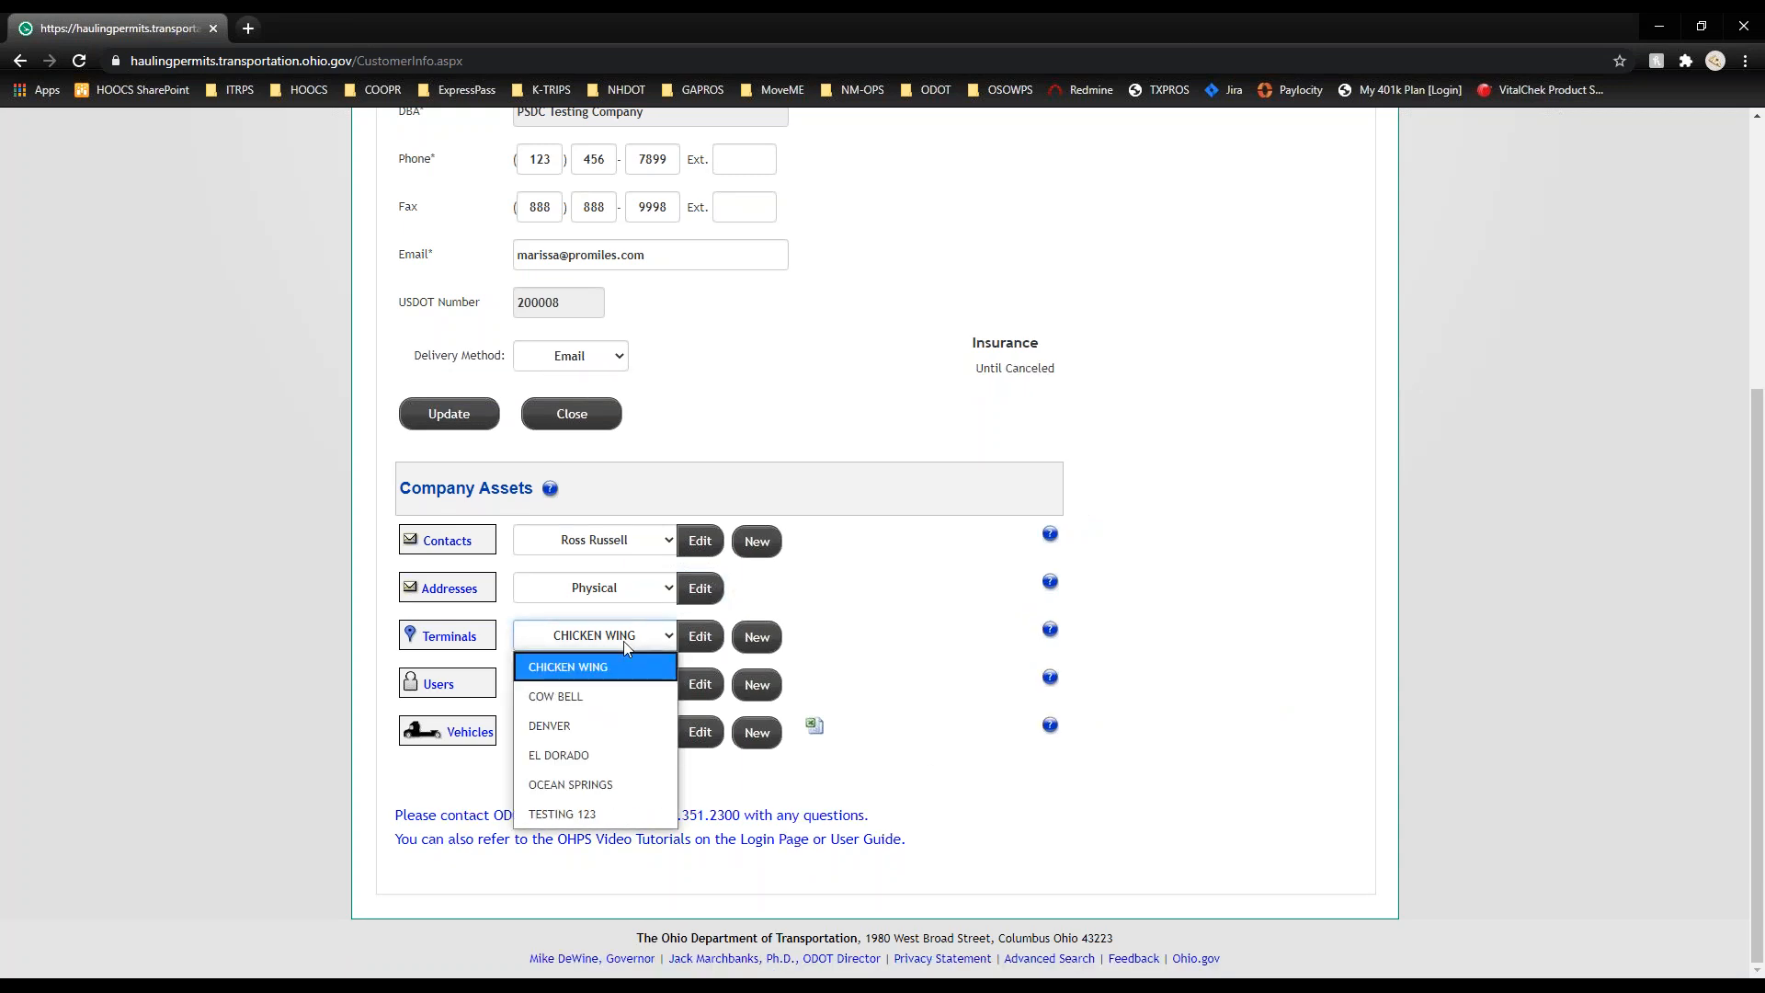
pyautogui.click(757, 637)
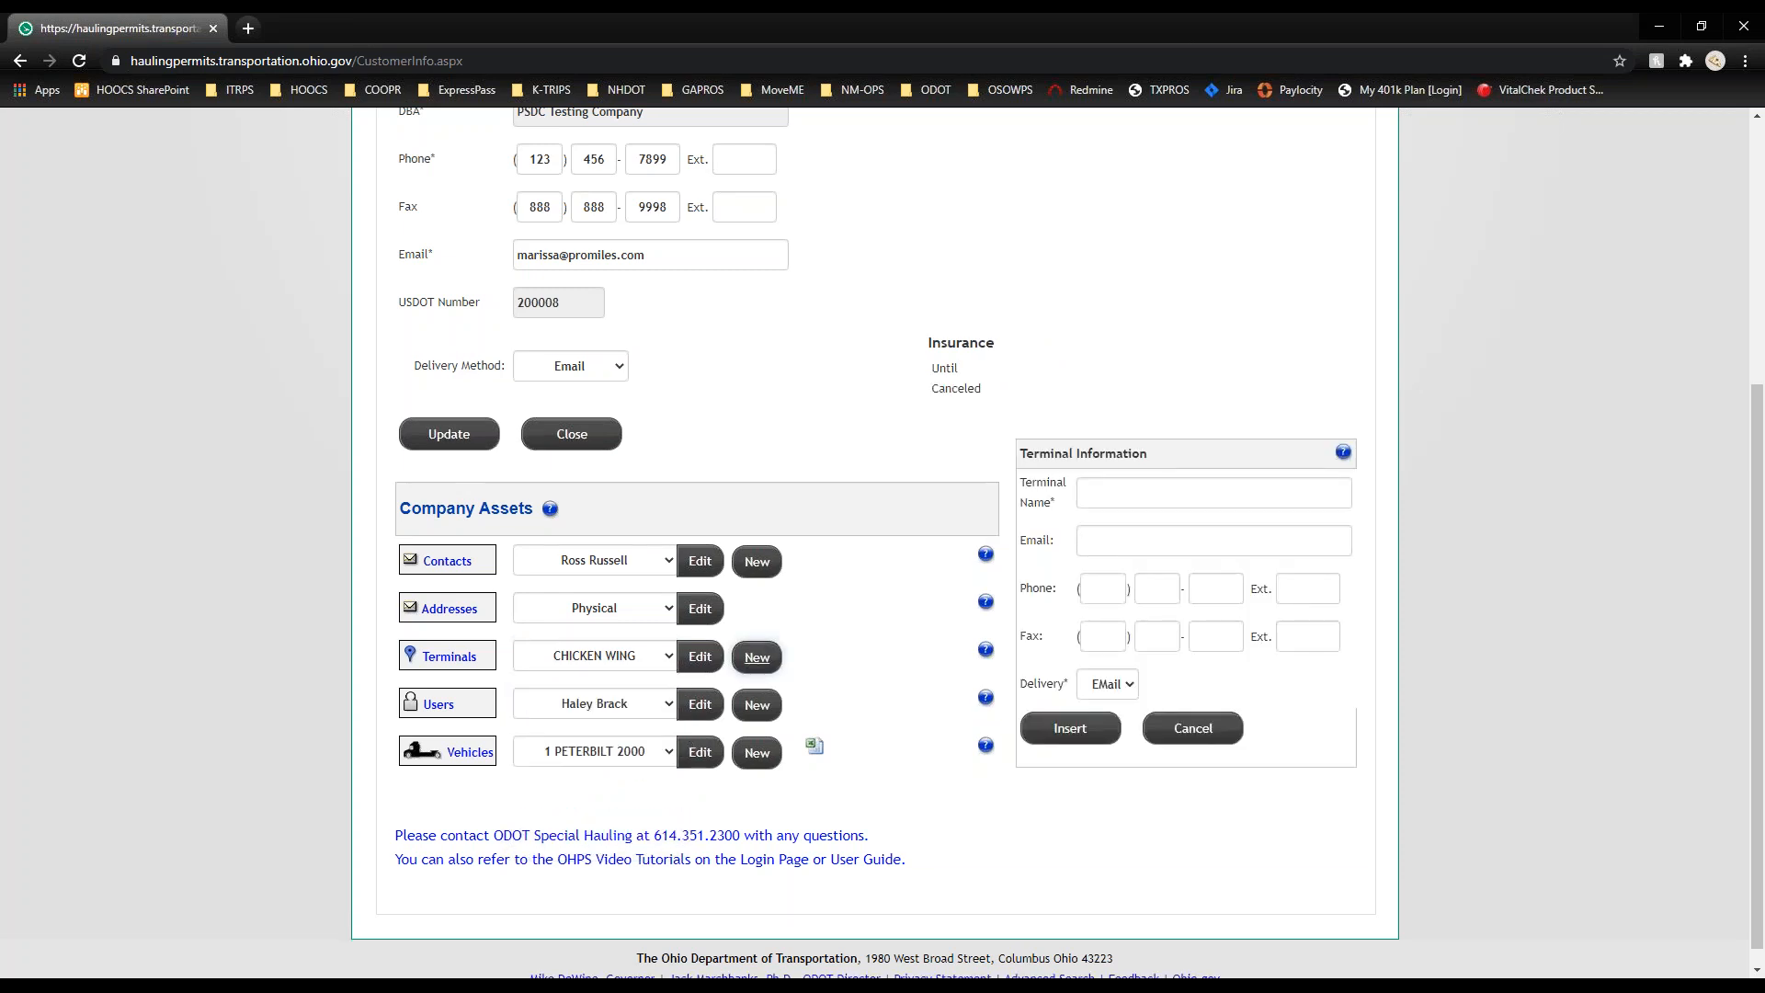
# Step: Discard the new terminal form and open the ProMiles Software user's details
pyautogui.click(1208, 738)
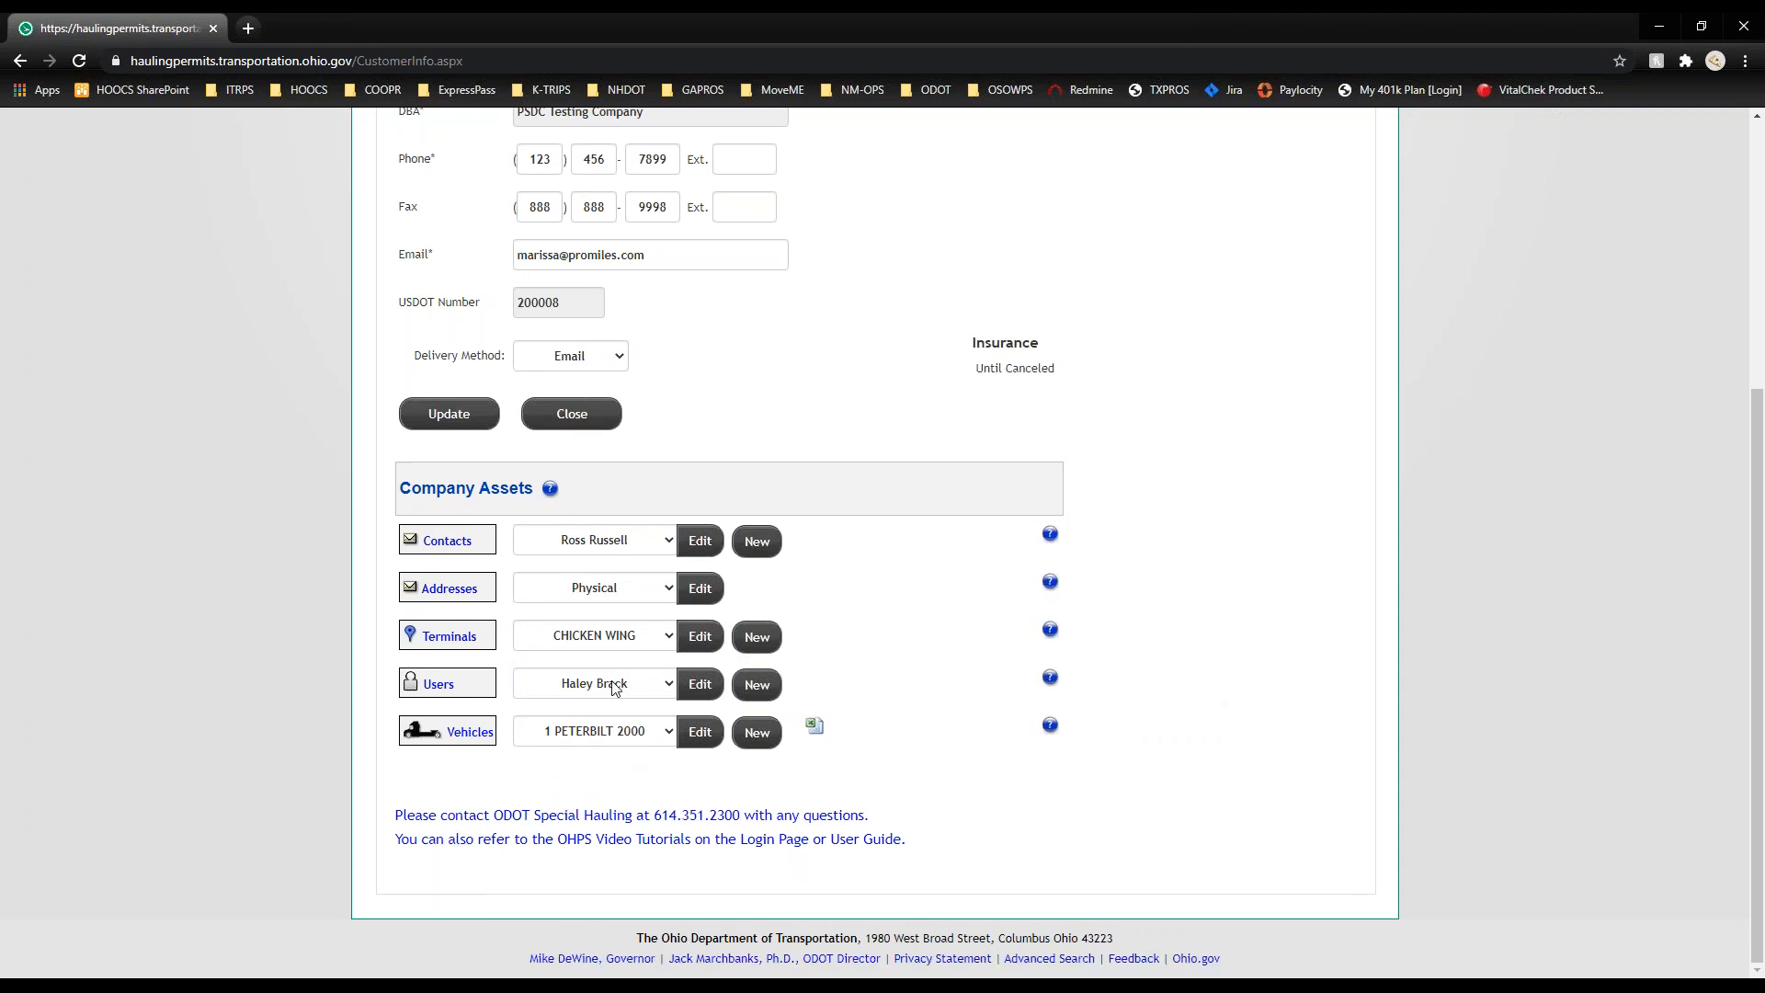
pyautogui.click(614, 689)
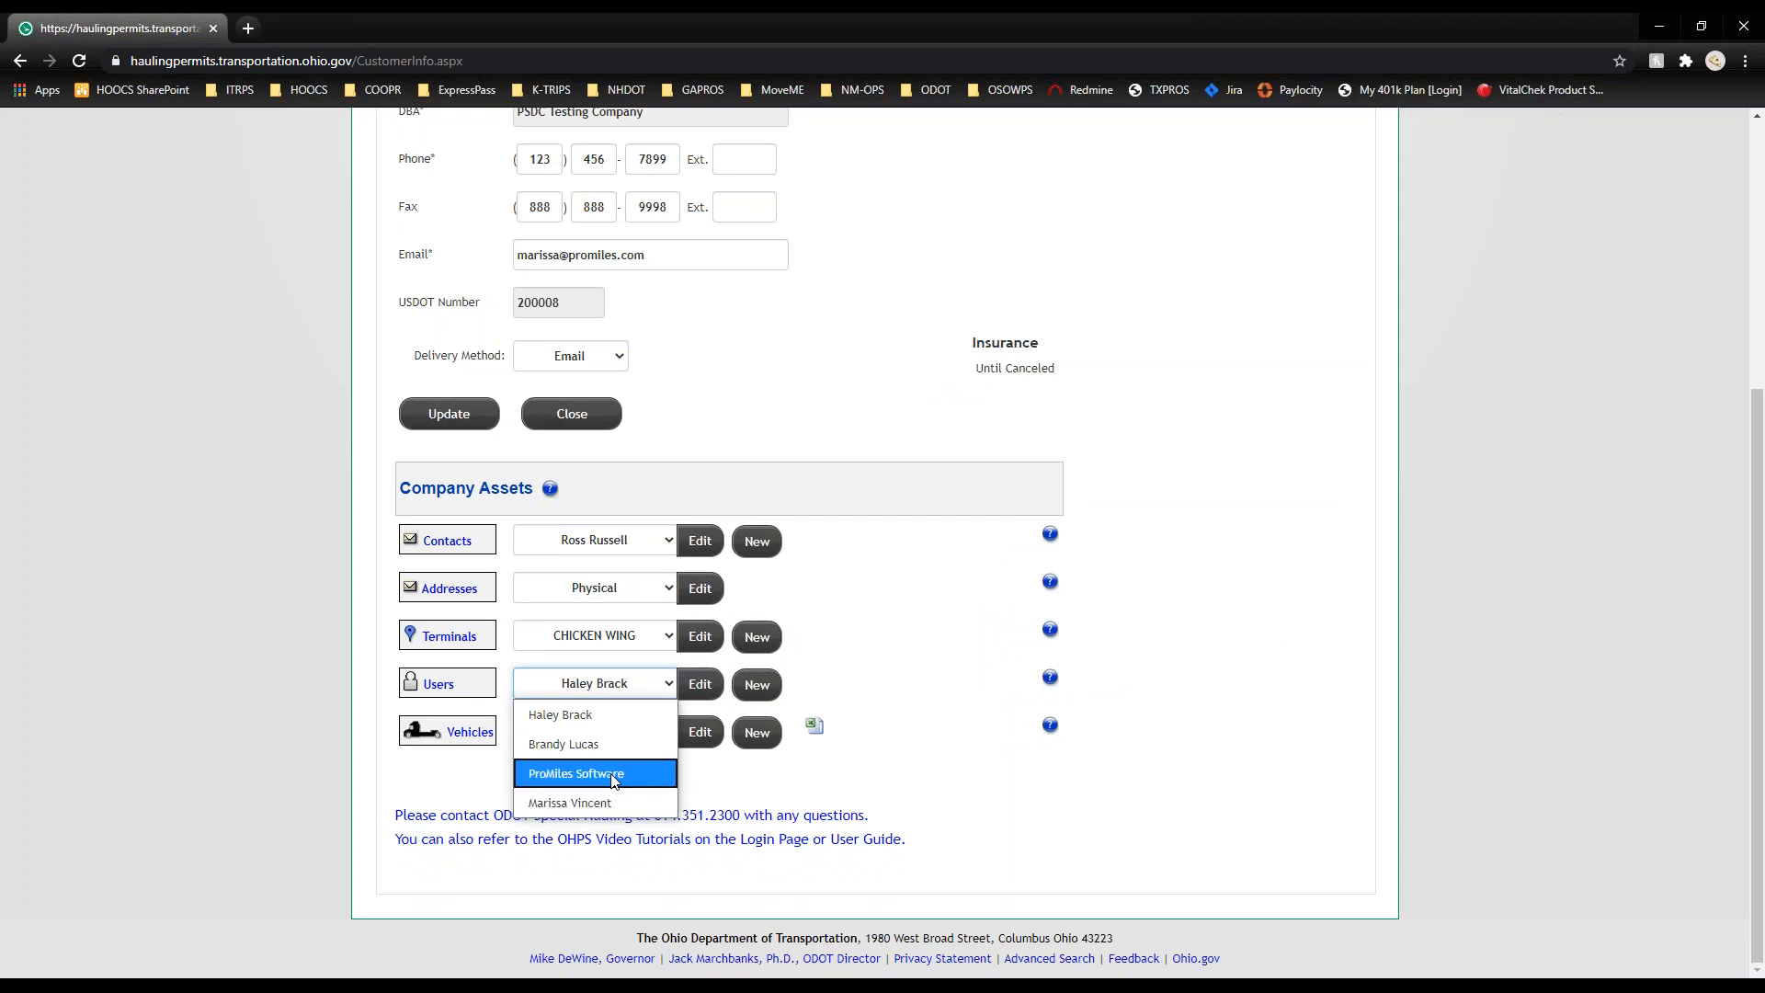
pyautogui.click(580, 774)
pyautogui.click(698, 685)
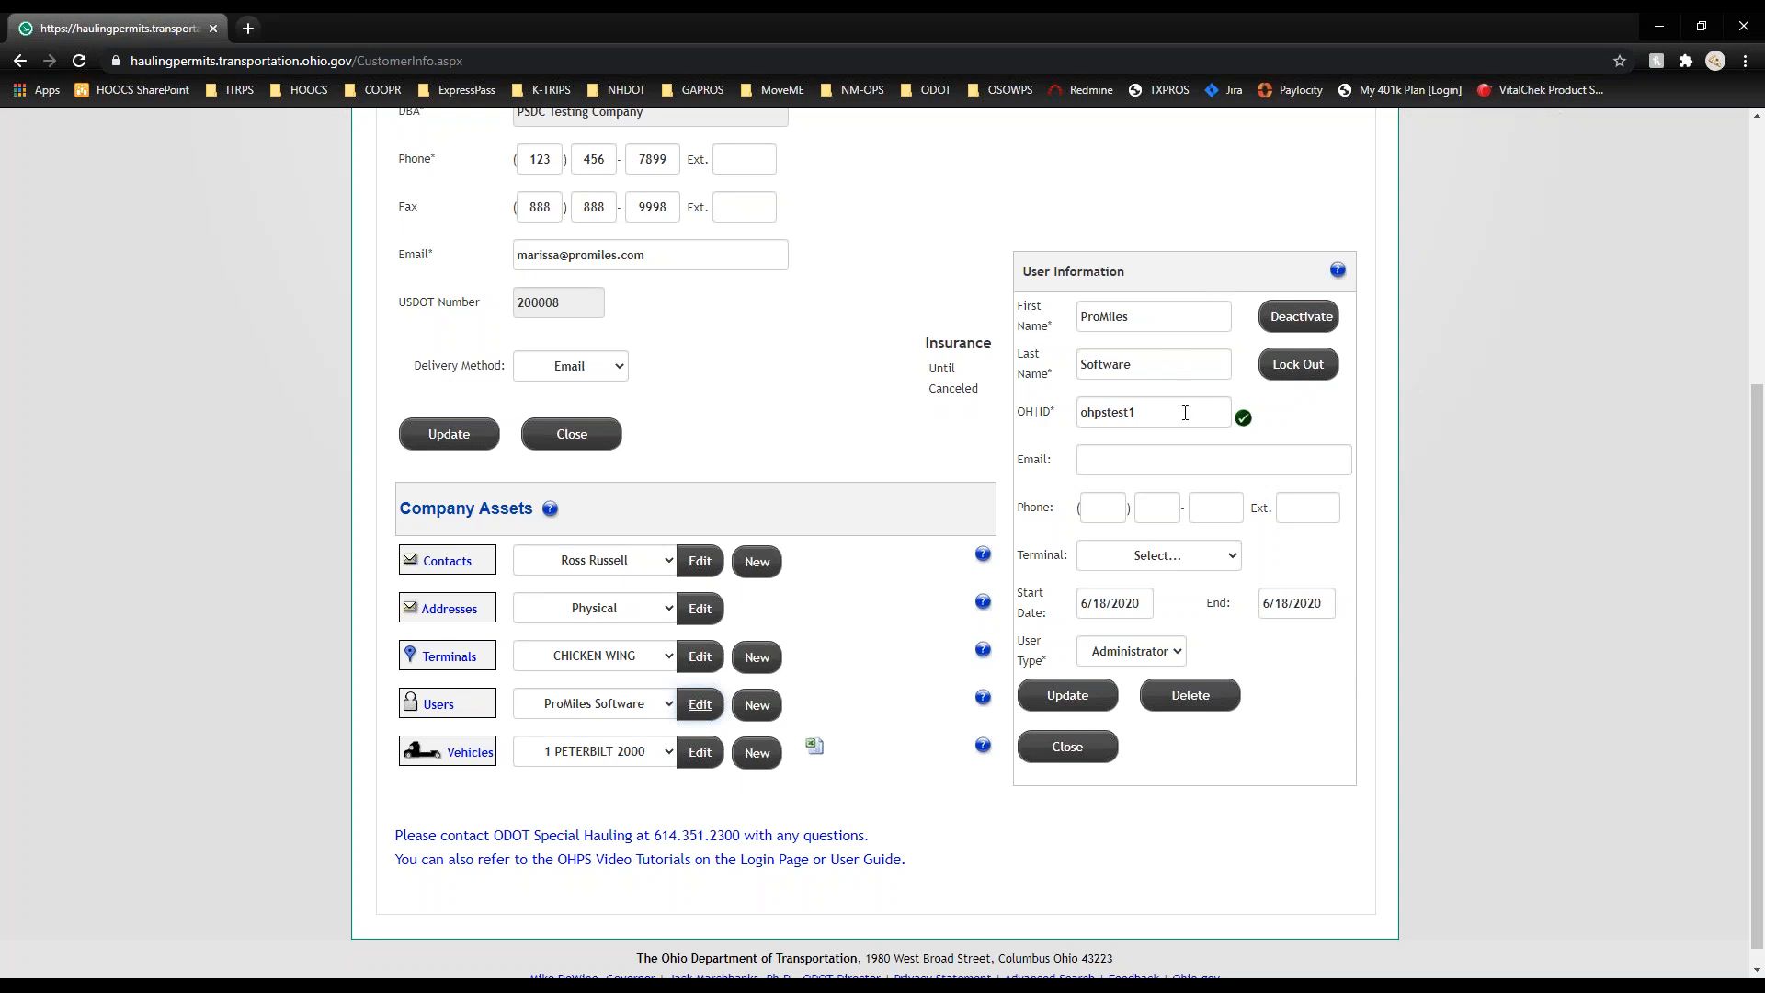
# Step: Keep ProMiles Software as Administrator, close without saving, and discard a blank new-user form
pyautogui.click(1169, 664)
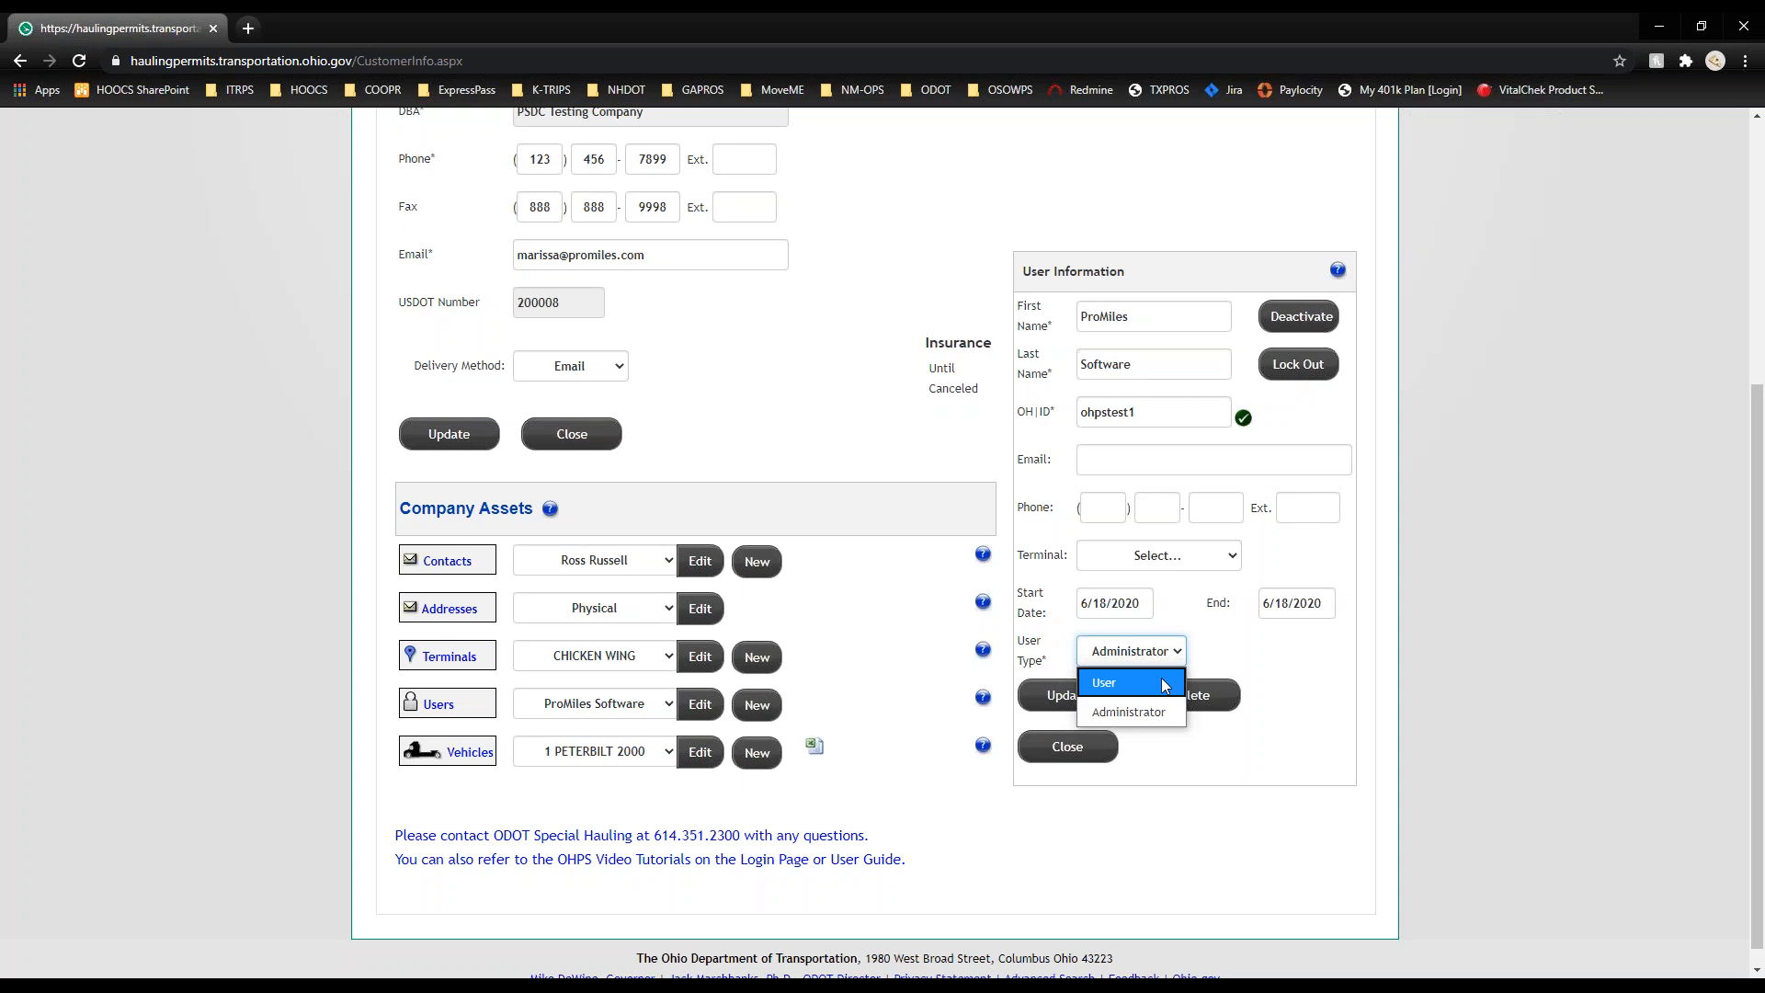
pyautogui.click(1149, 711)
pyautogui.click(1086, 746)
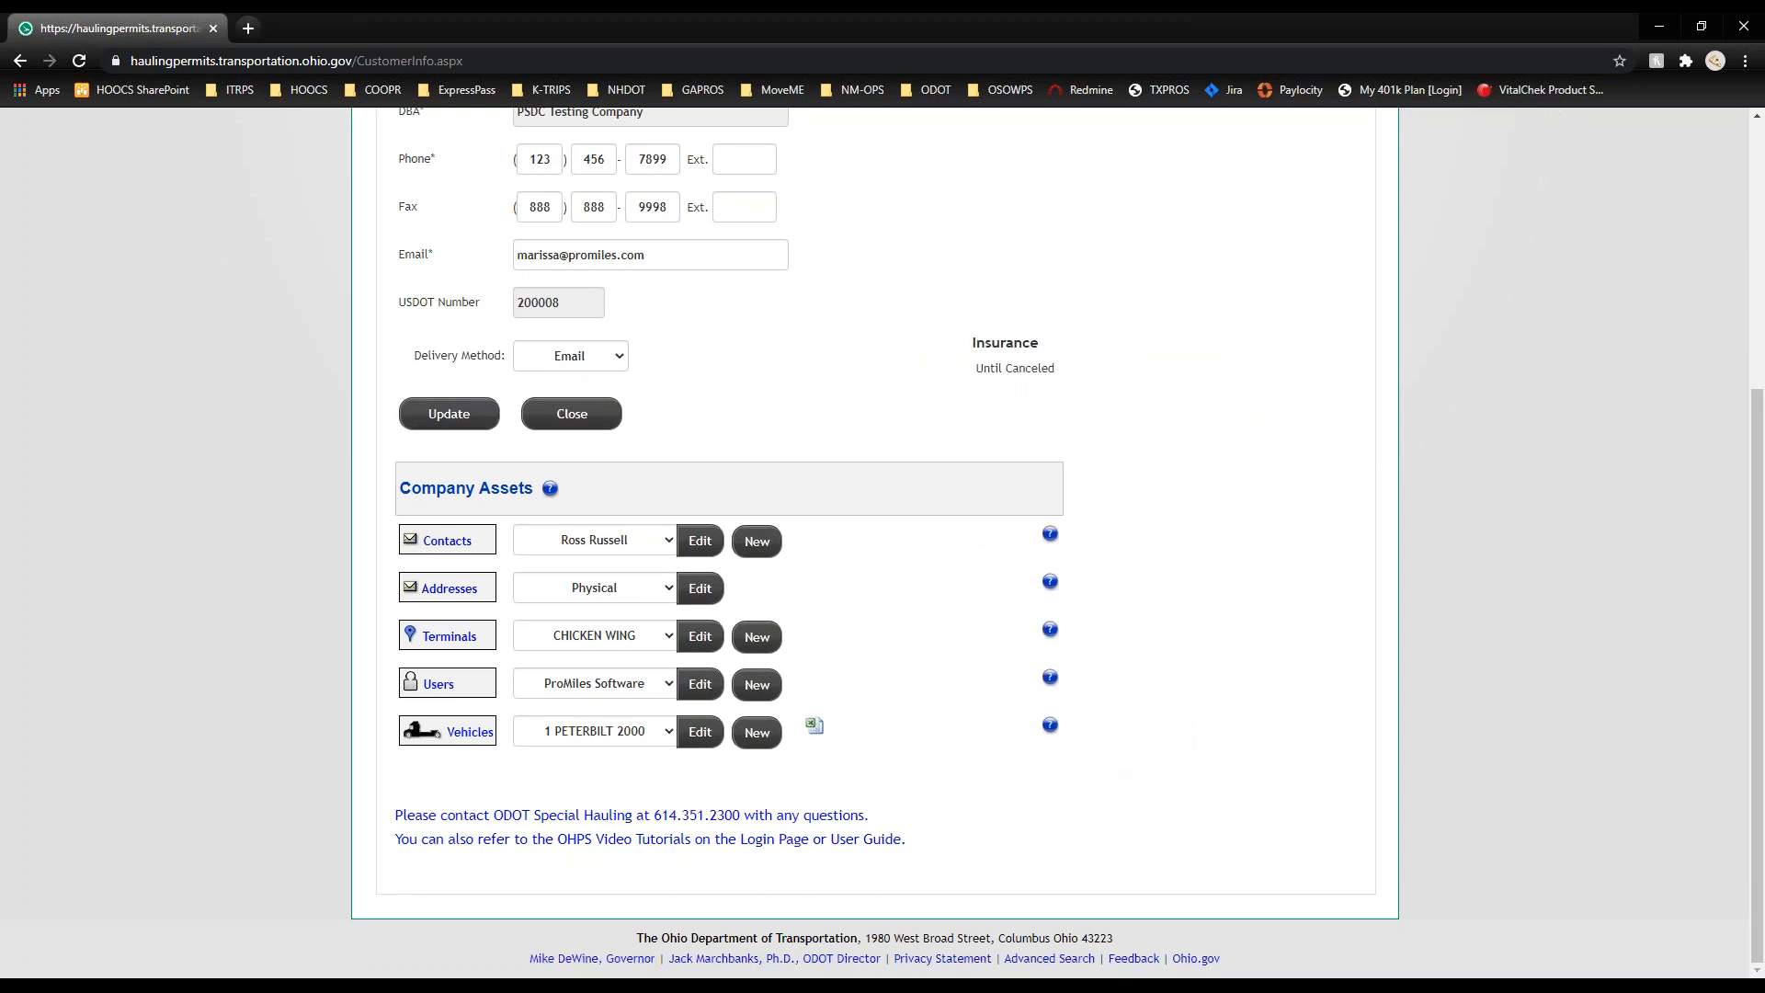
pyautogui.click(762, 698)
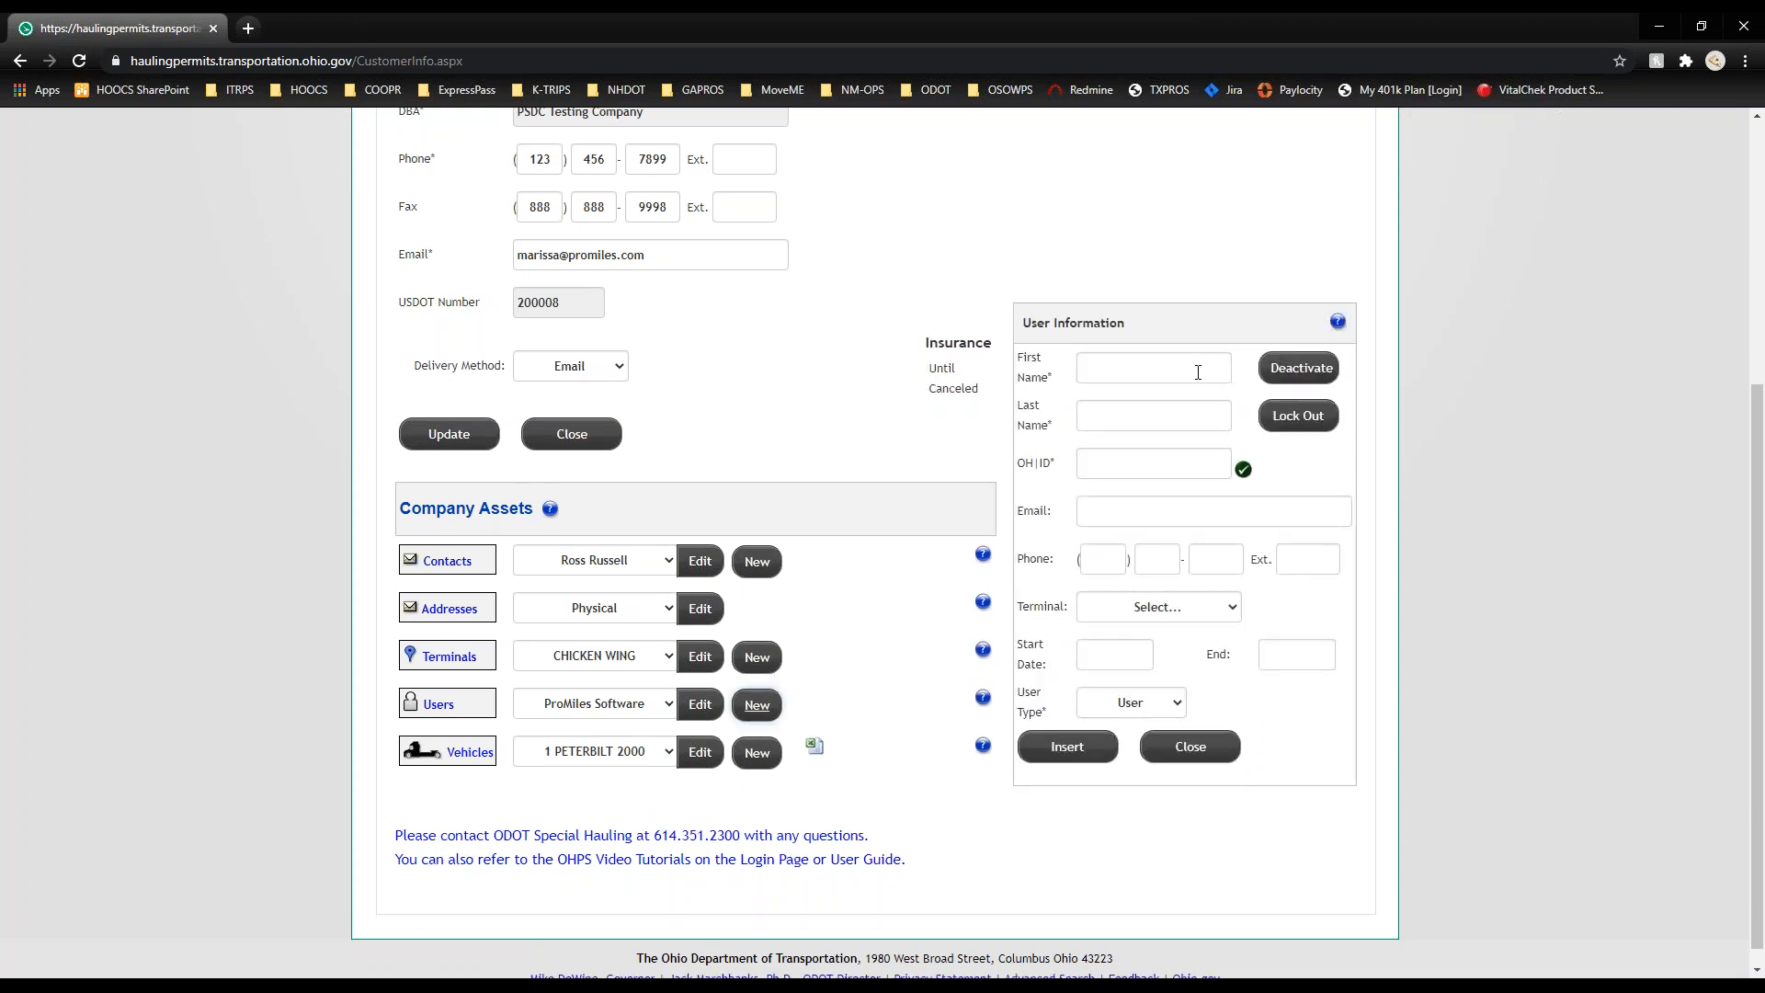
pyautogui.click(1192, 747)
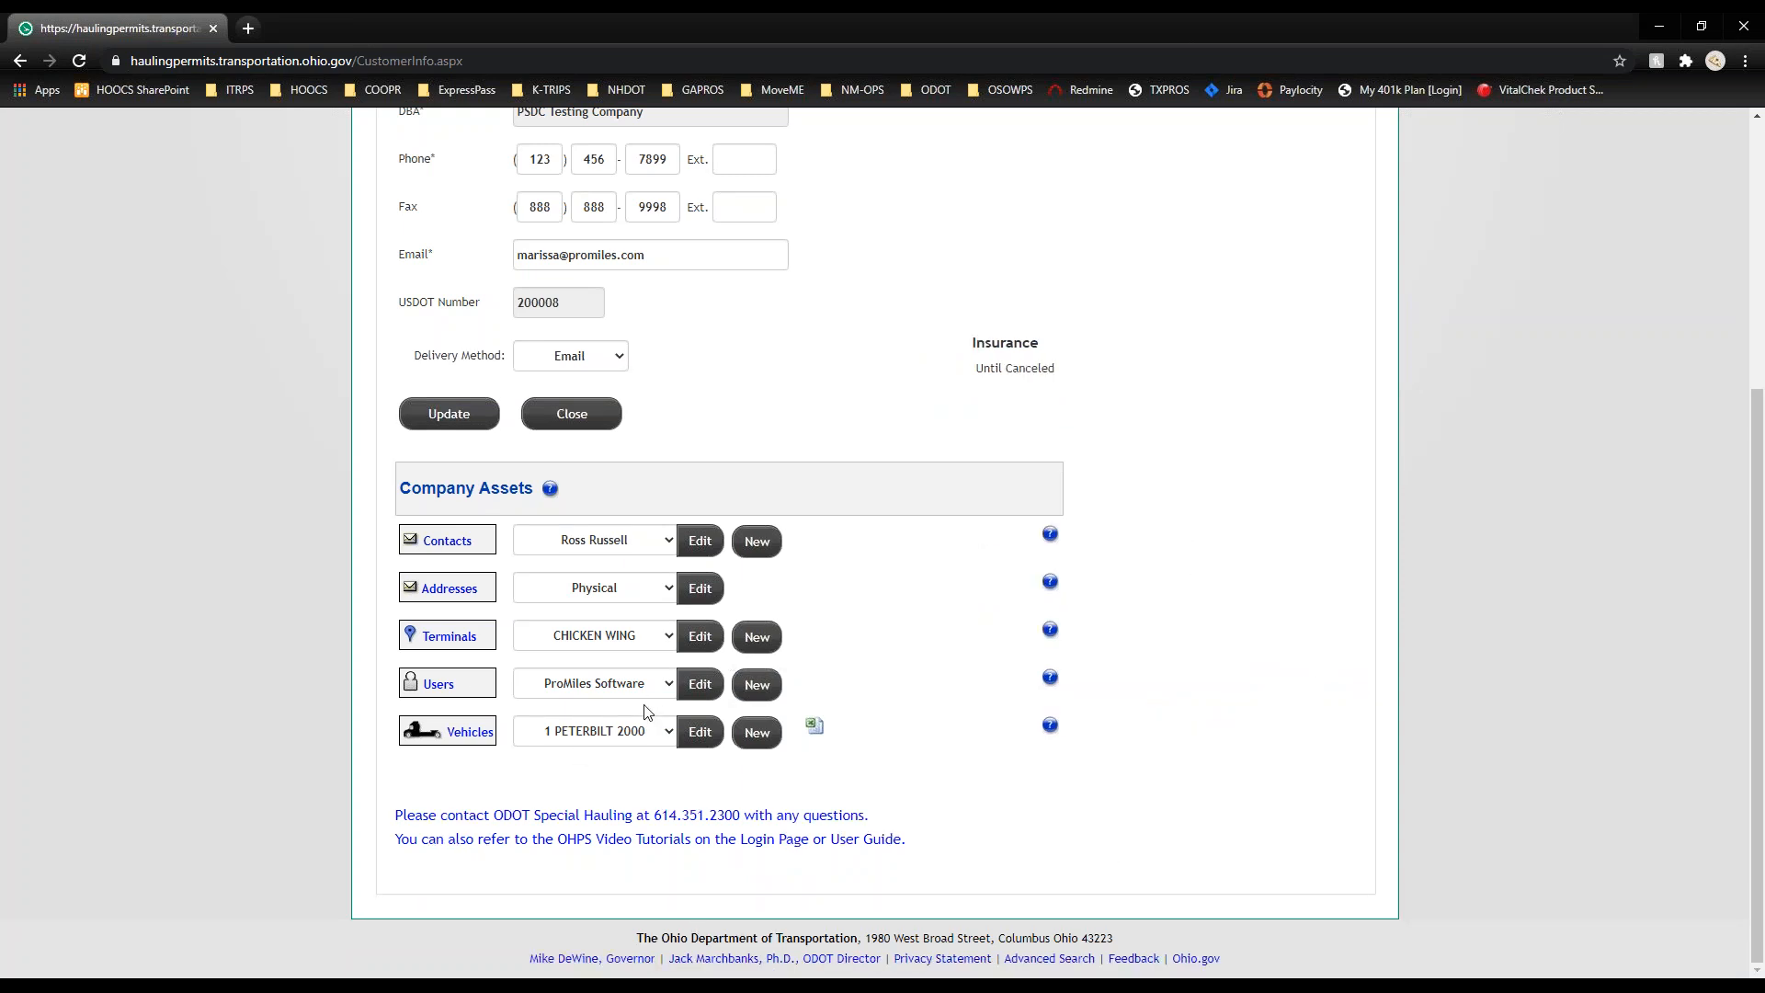
# Step: Review vehicles 11033 PETERBILT 2011 and 11064 FREIGHTLINER 2011, discarding a blank new-vehicle form
pyautogui.click(633, 742)
pyautogui.click(625, 603)
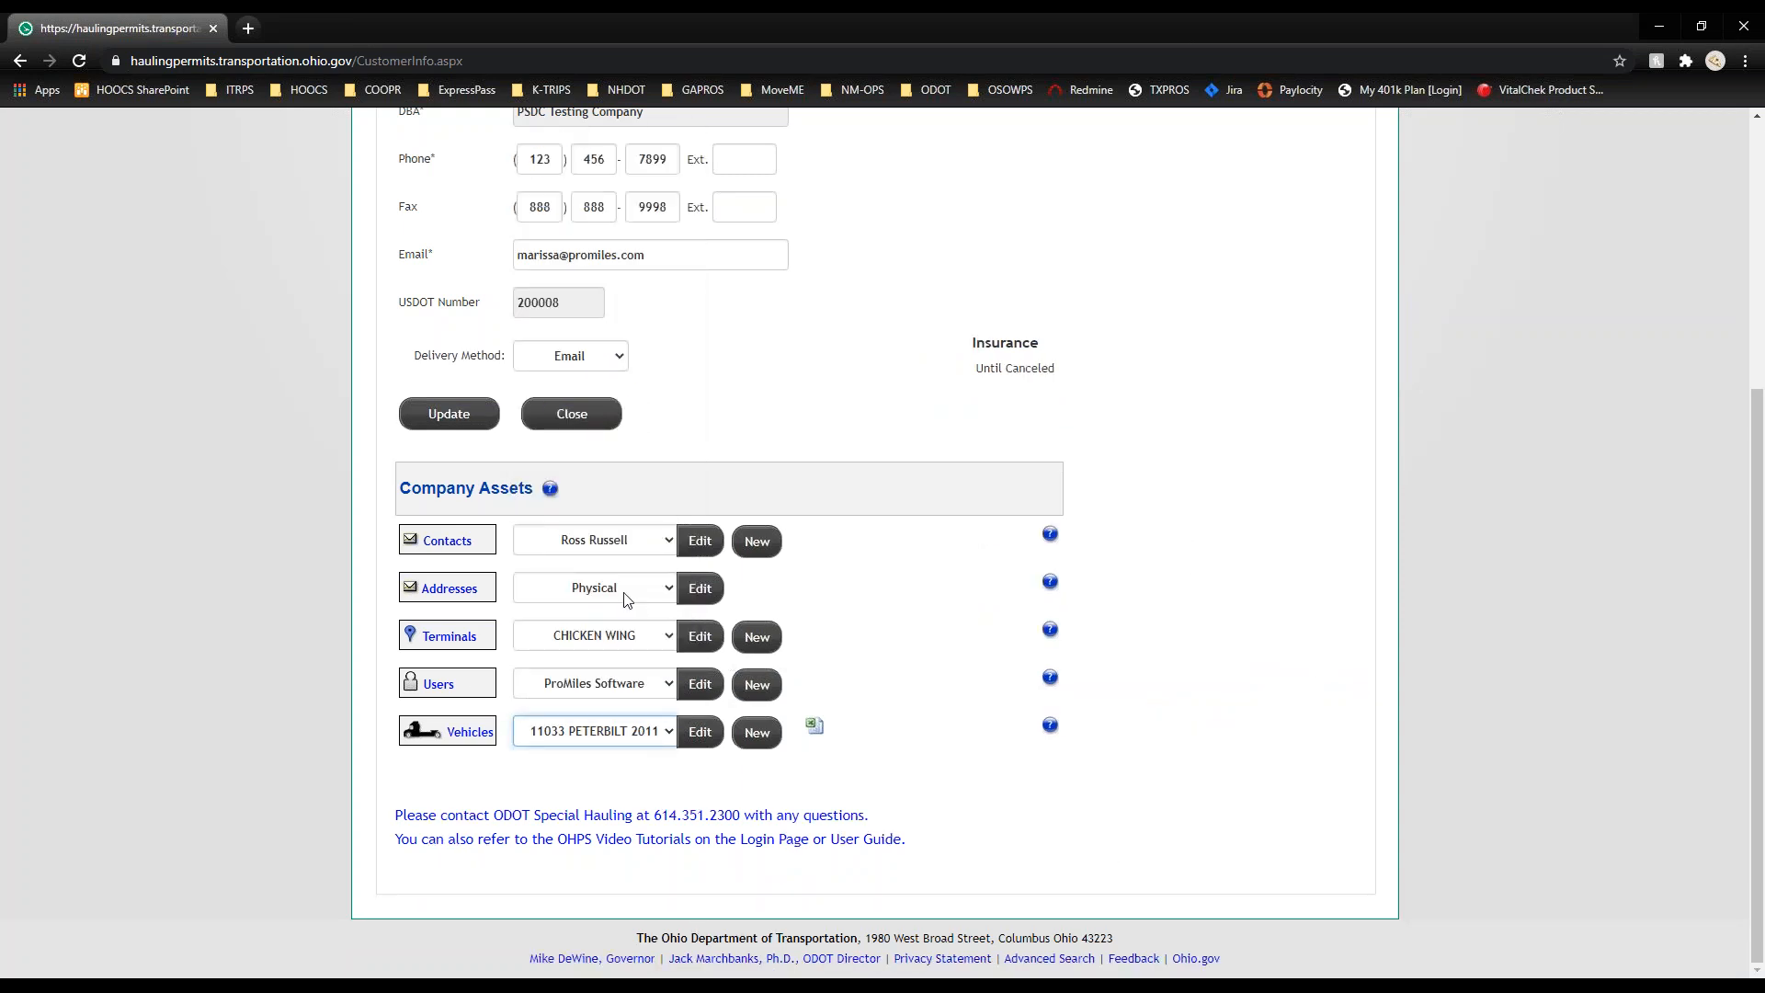
pyautogui.click(614, 747)
pyautogui.scroll(-5, 589, 658)
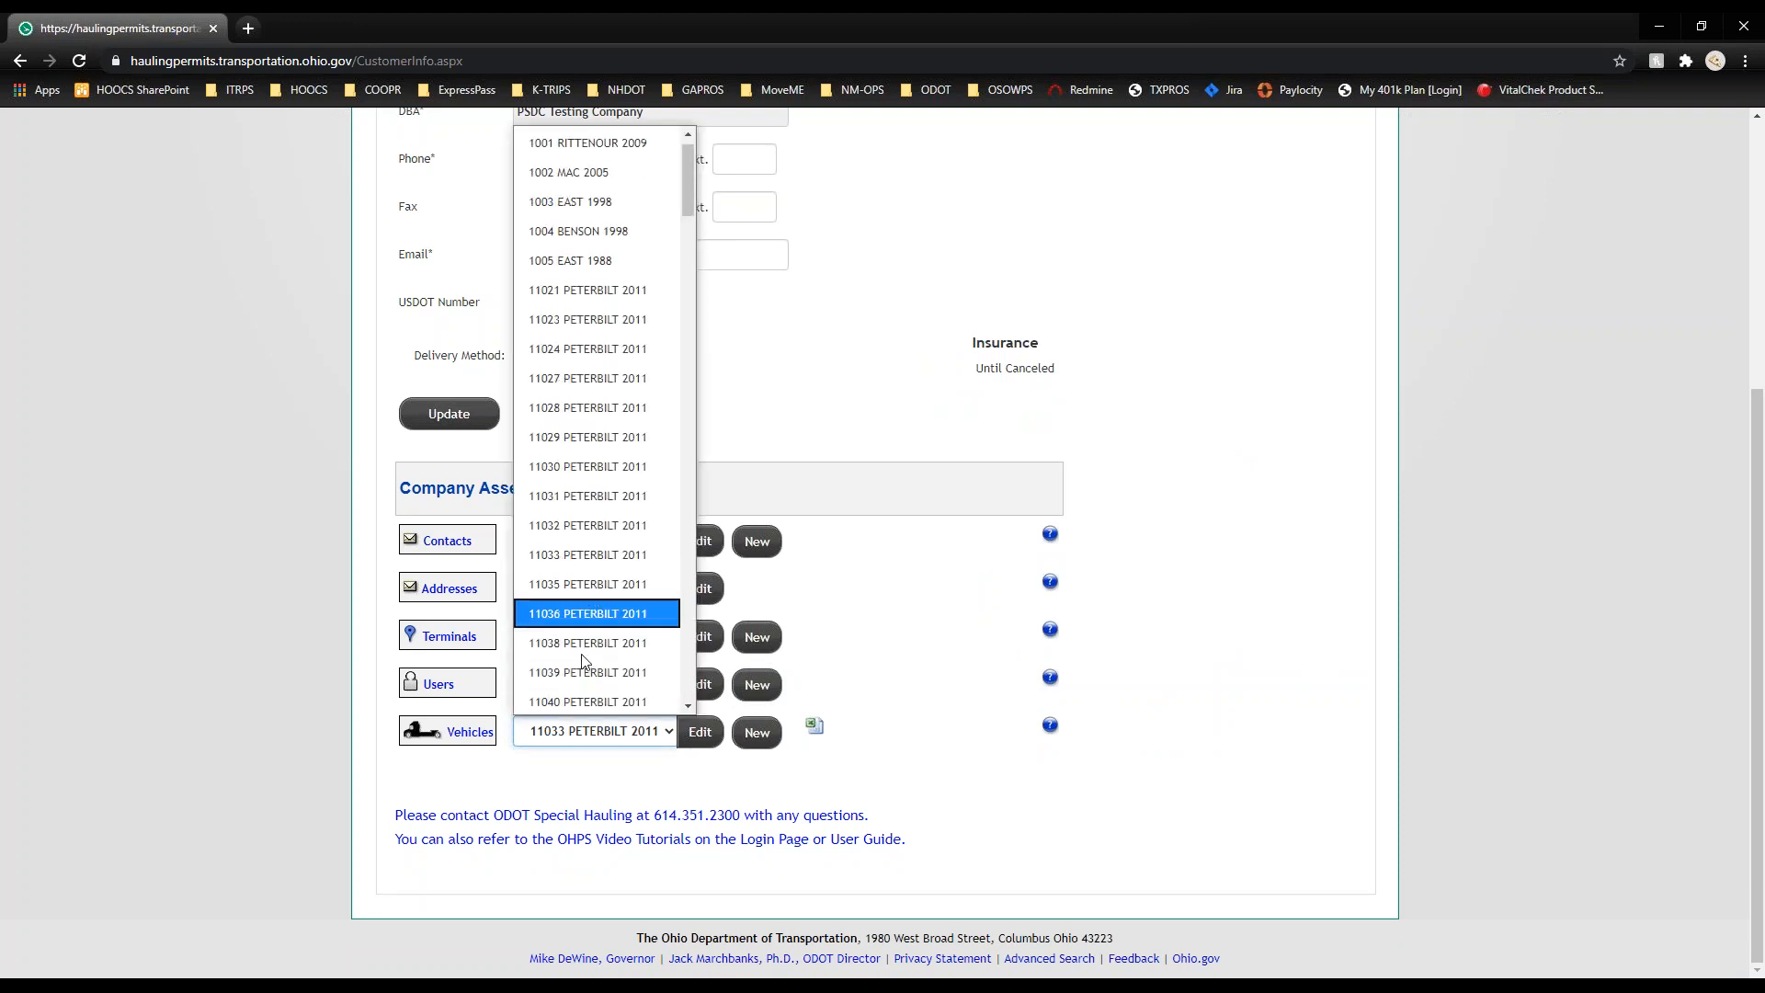
pyautogui.click(582, 651)
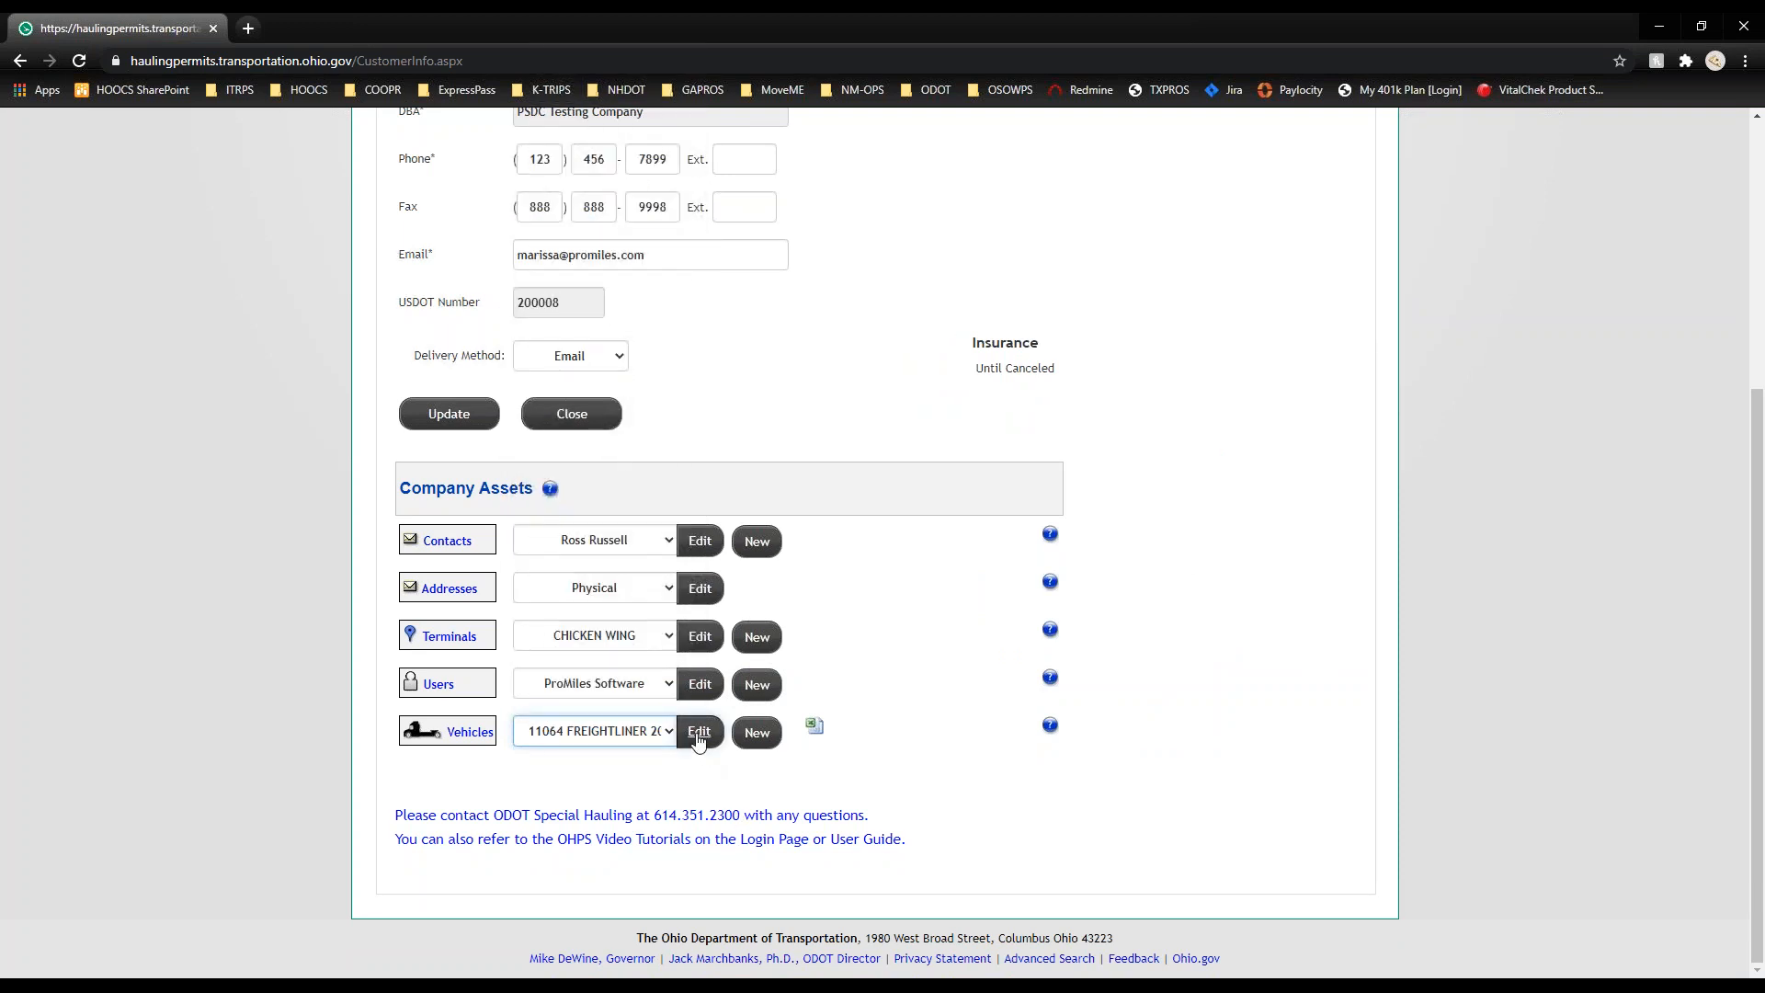
pyautogui.click(700, 731)
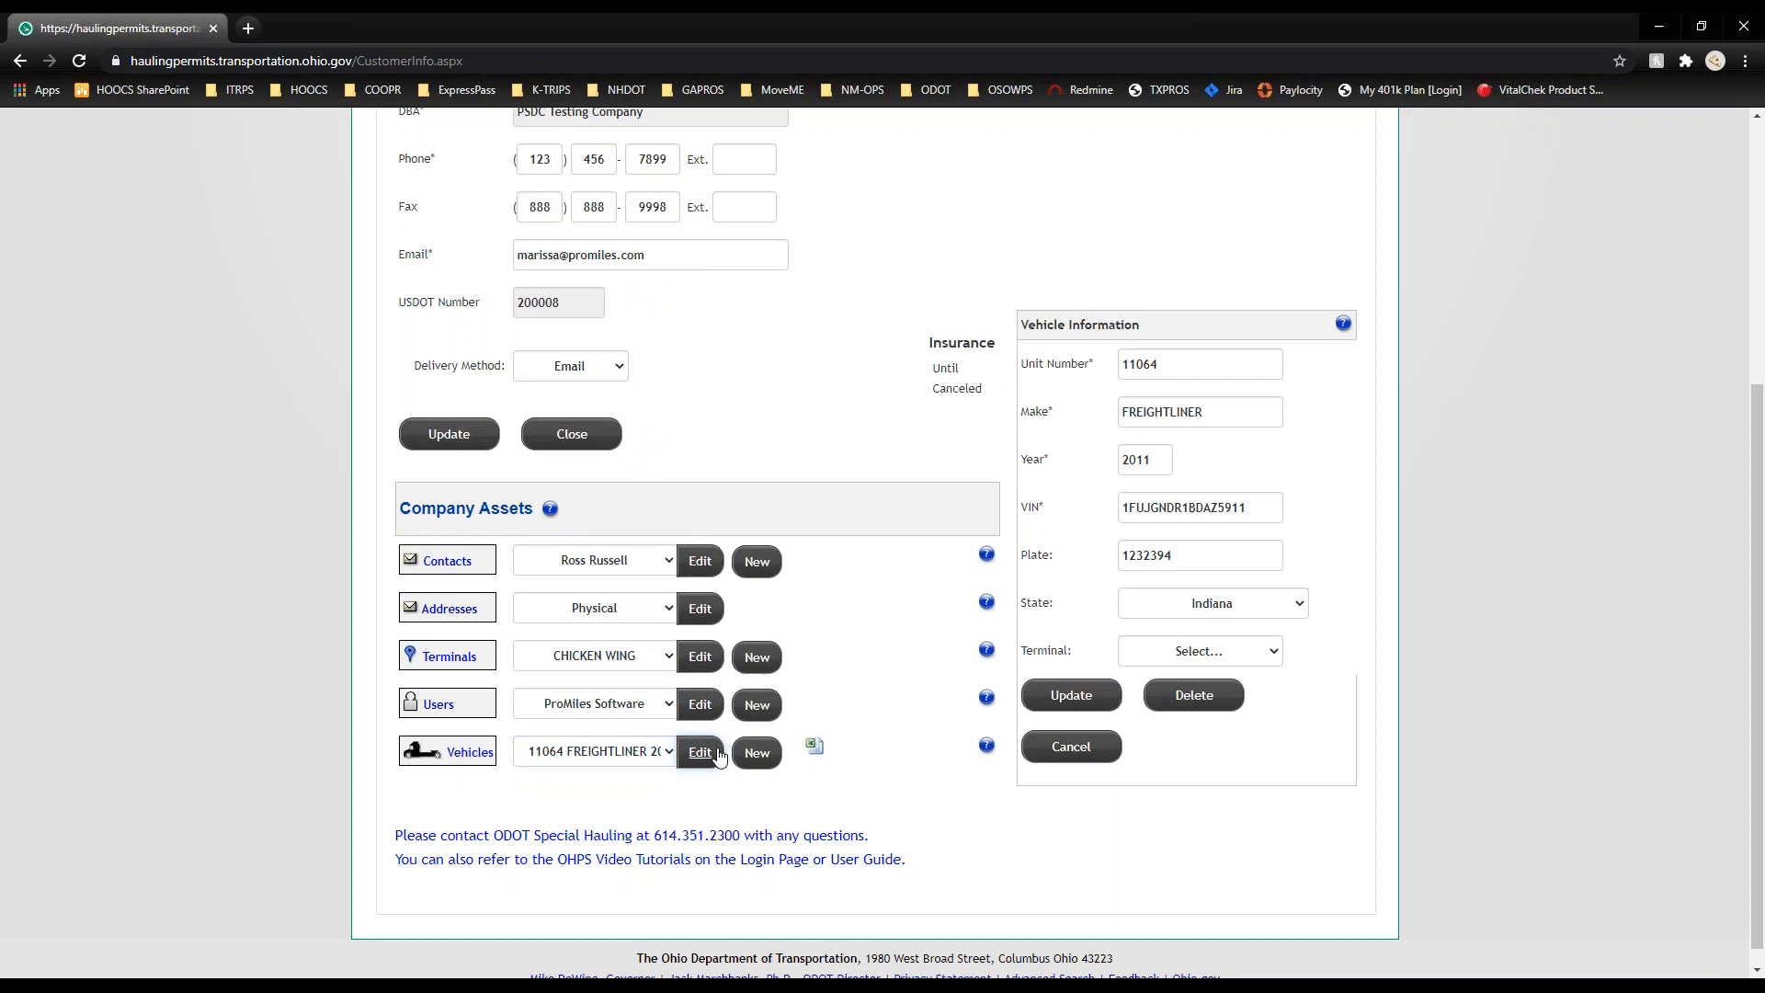
pyautogui.click(1062, 745)
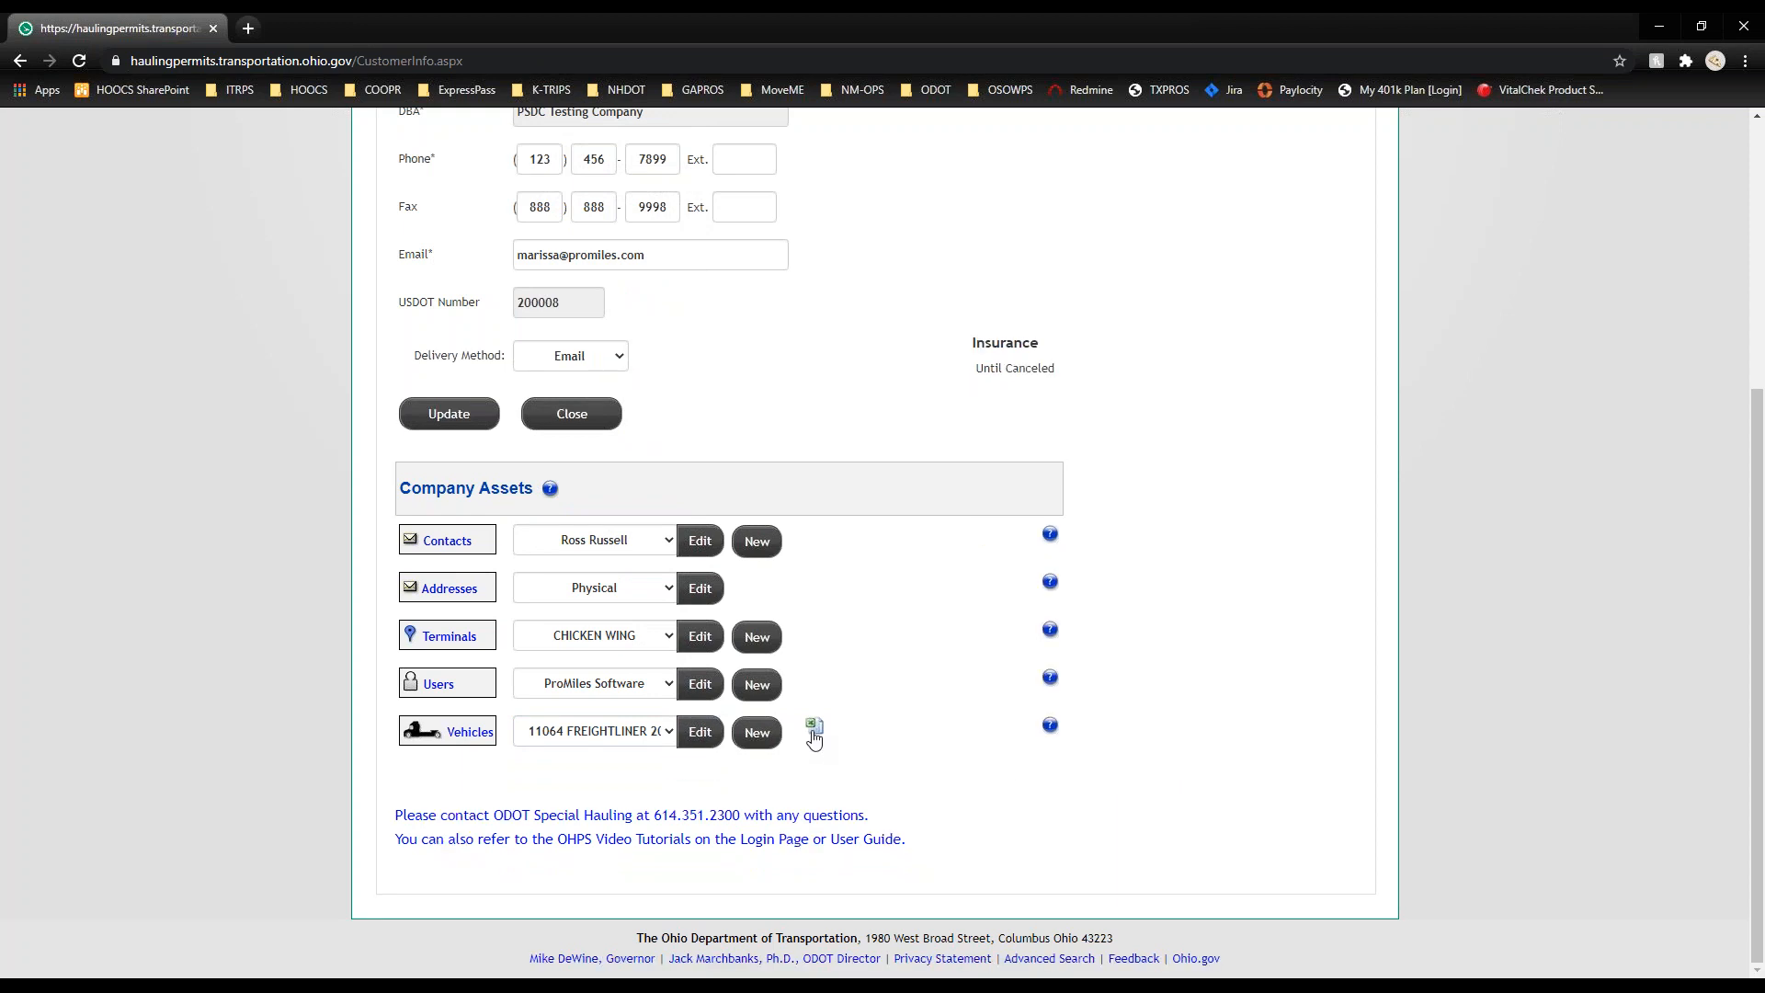
pyautogui.click(757, 732)
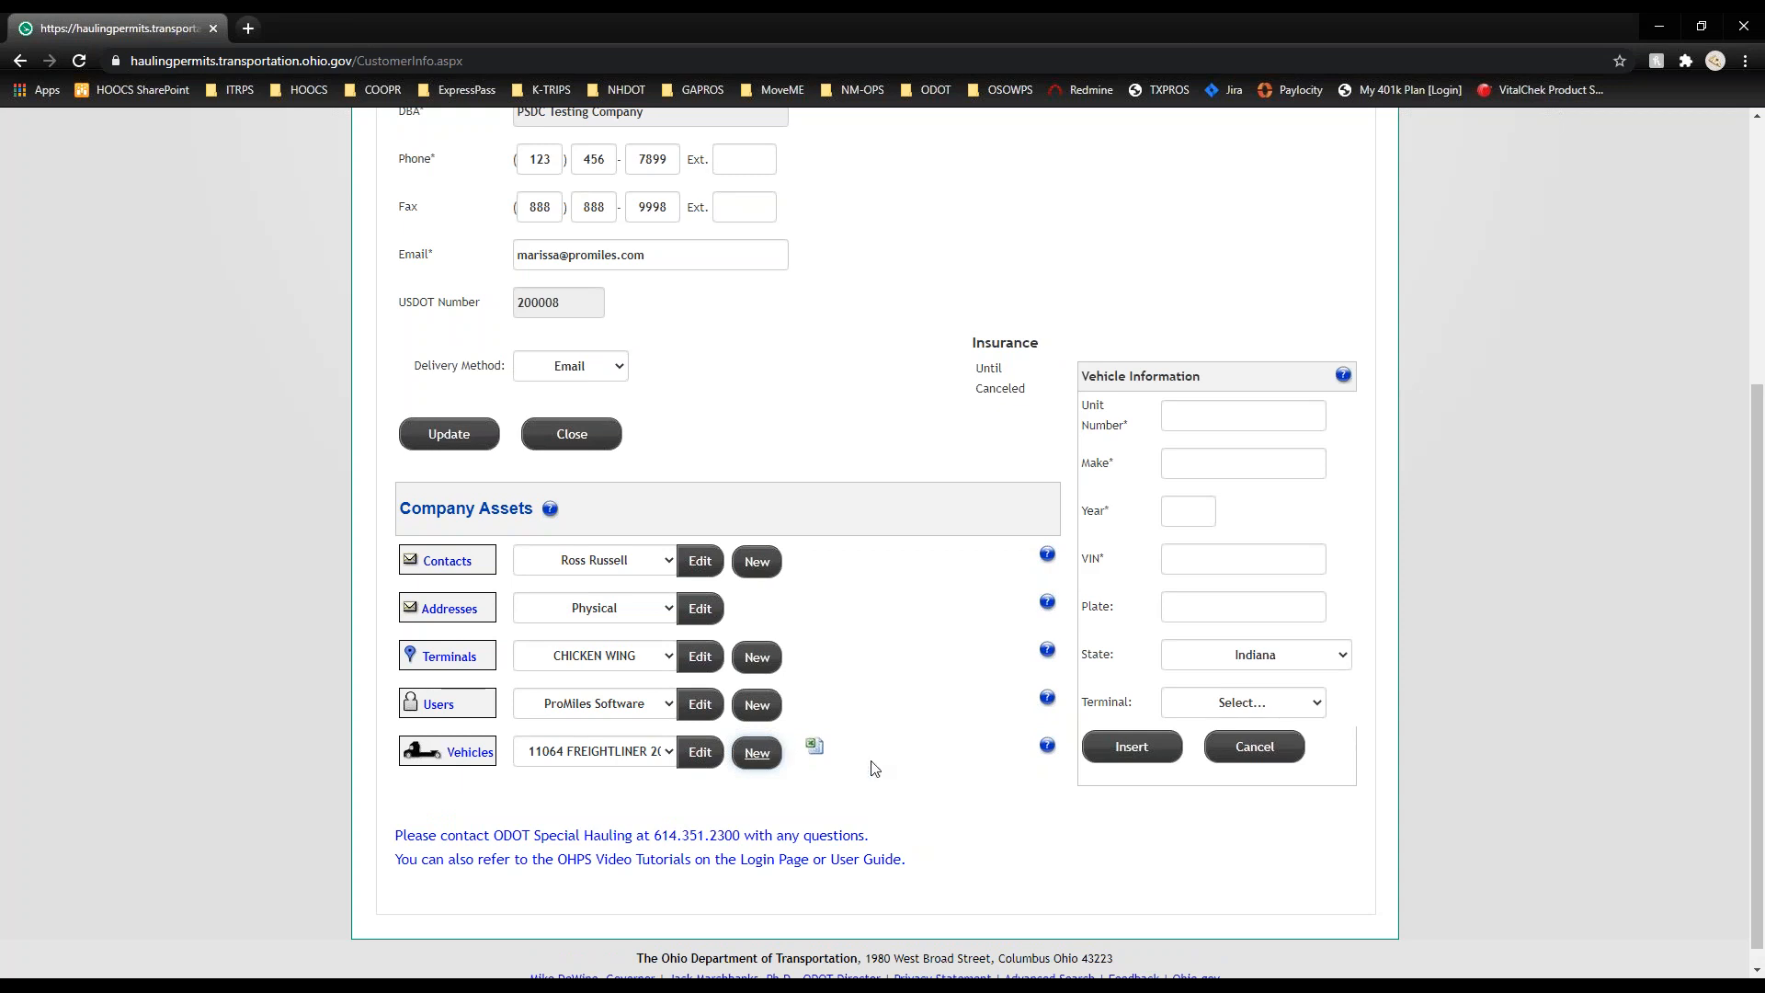
pyautogui.click(1258, 749)
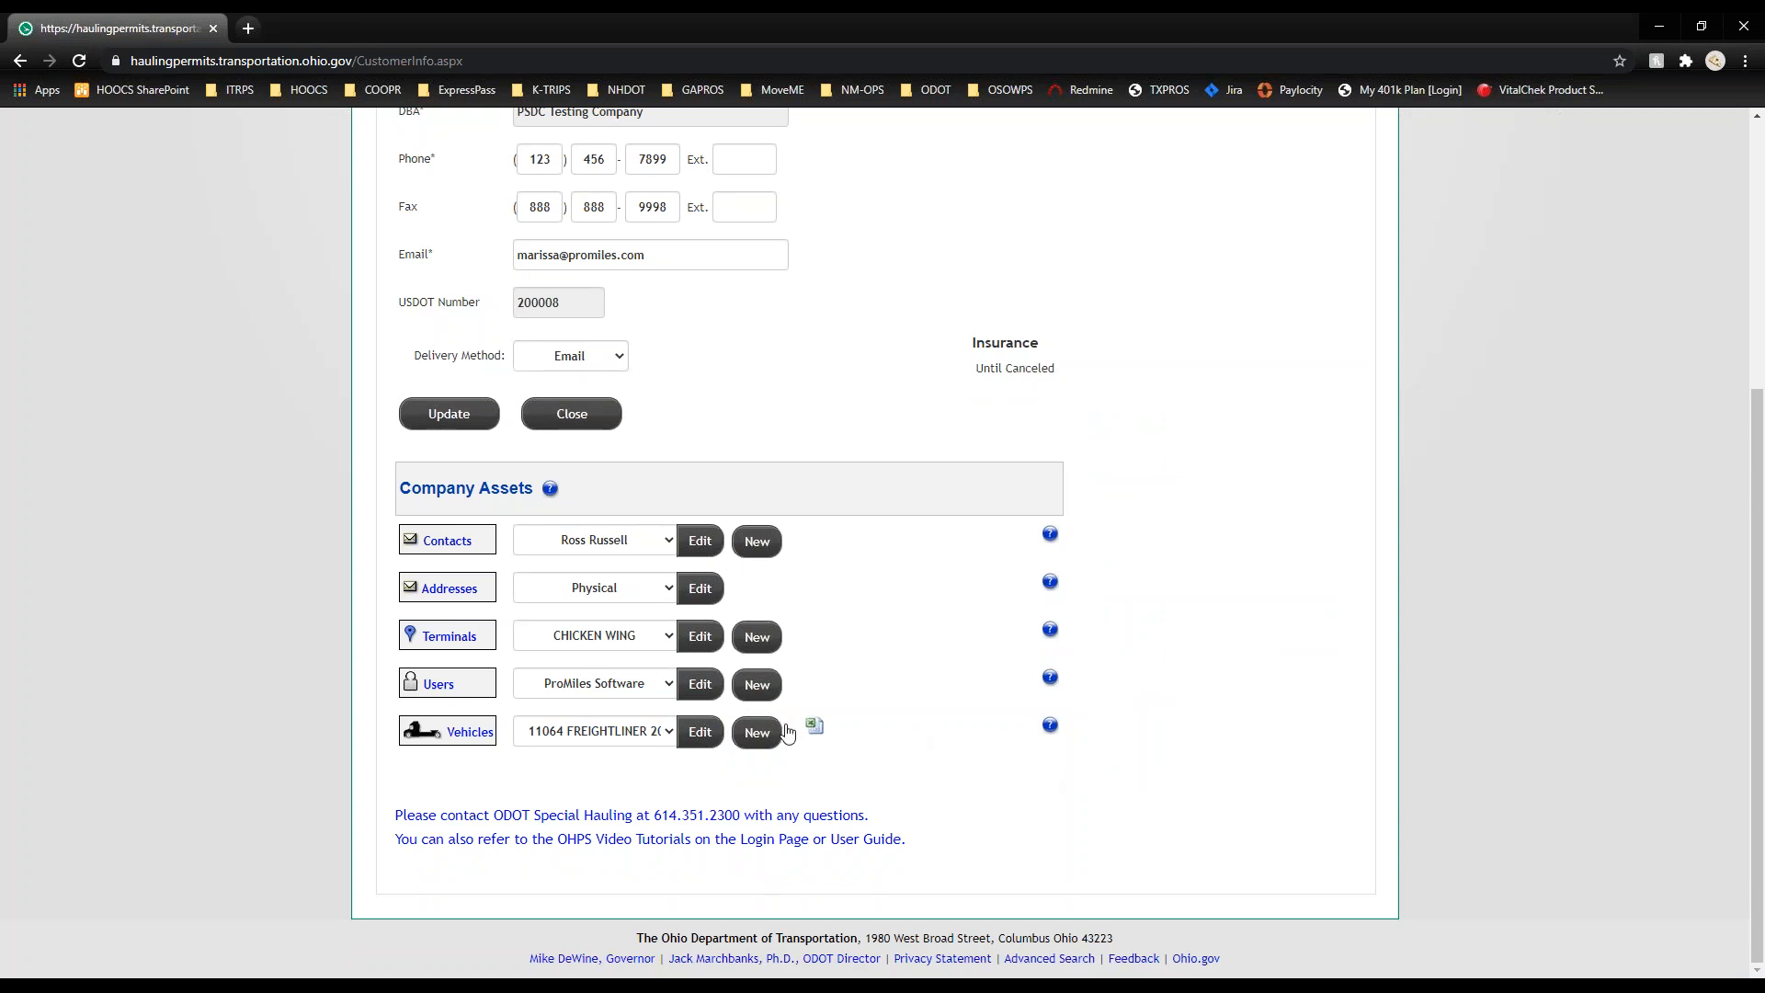
# Step: Export the company's vehicles to a spreadsheet and open the downloaded Customer Vehicle file
pyautogui.click(814, 726)
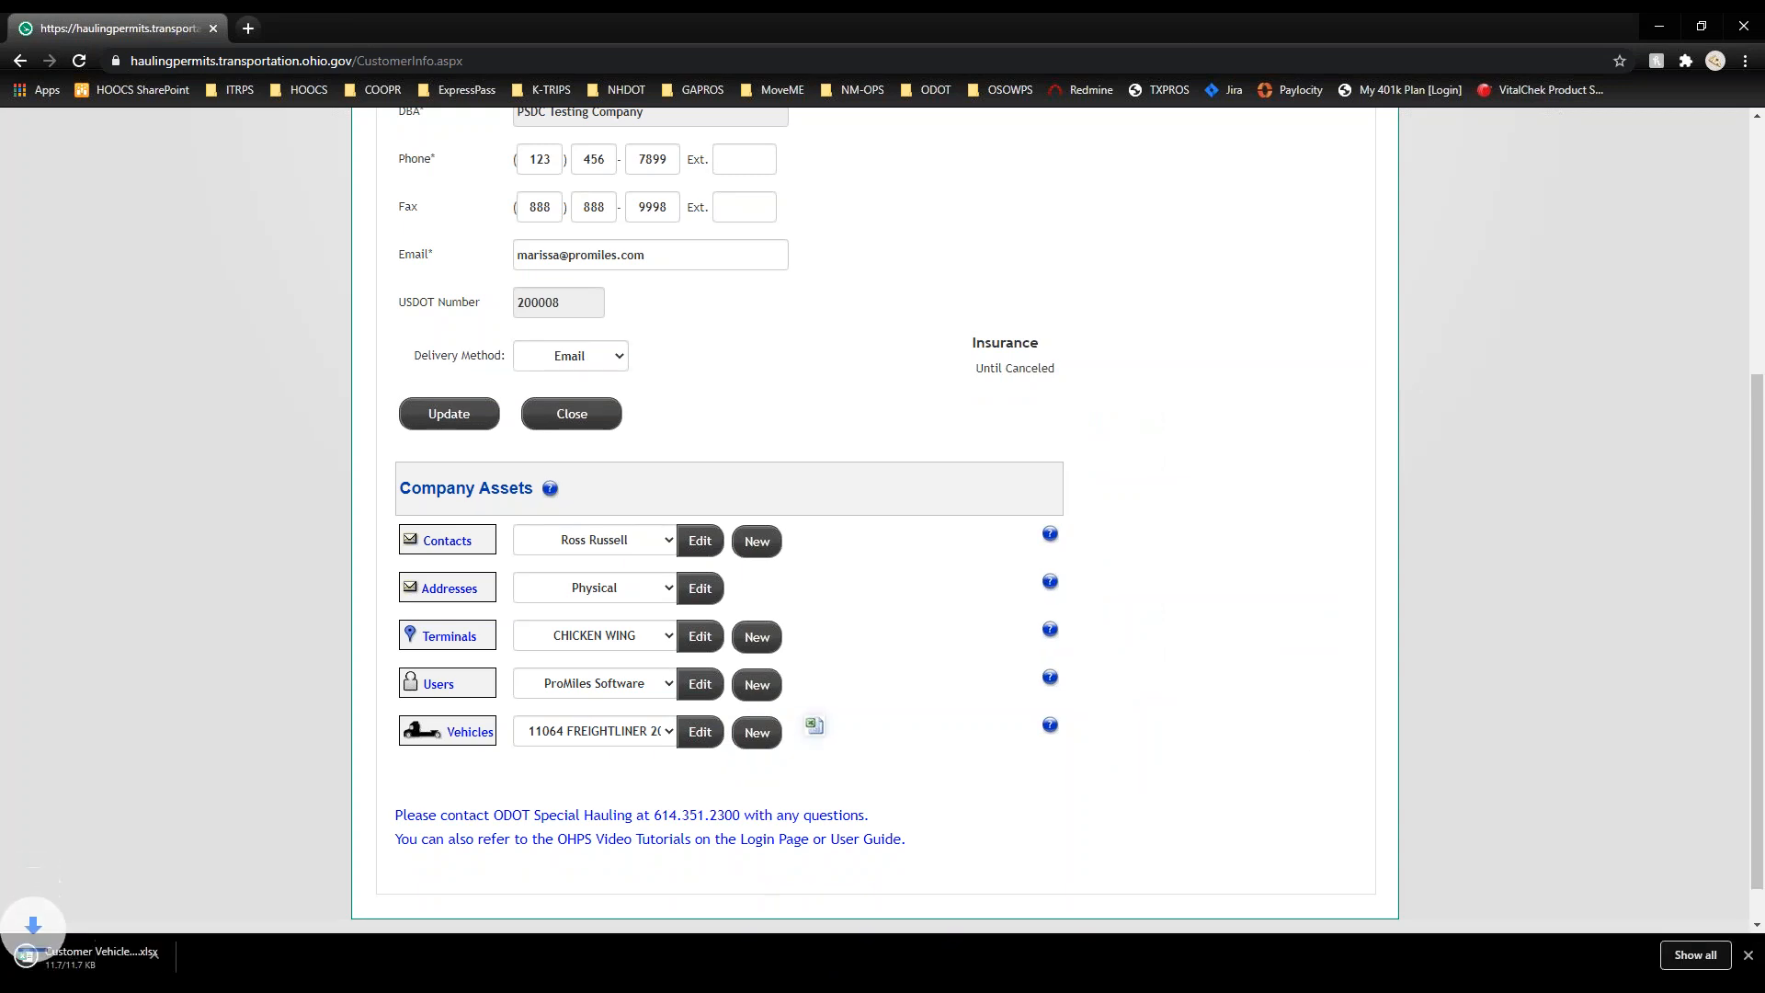
pyautogui.click(189, 957)
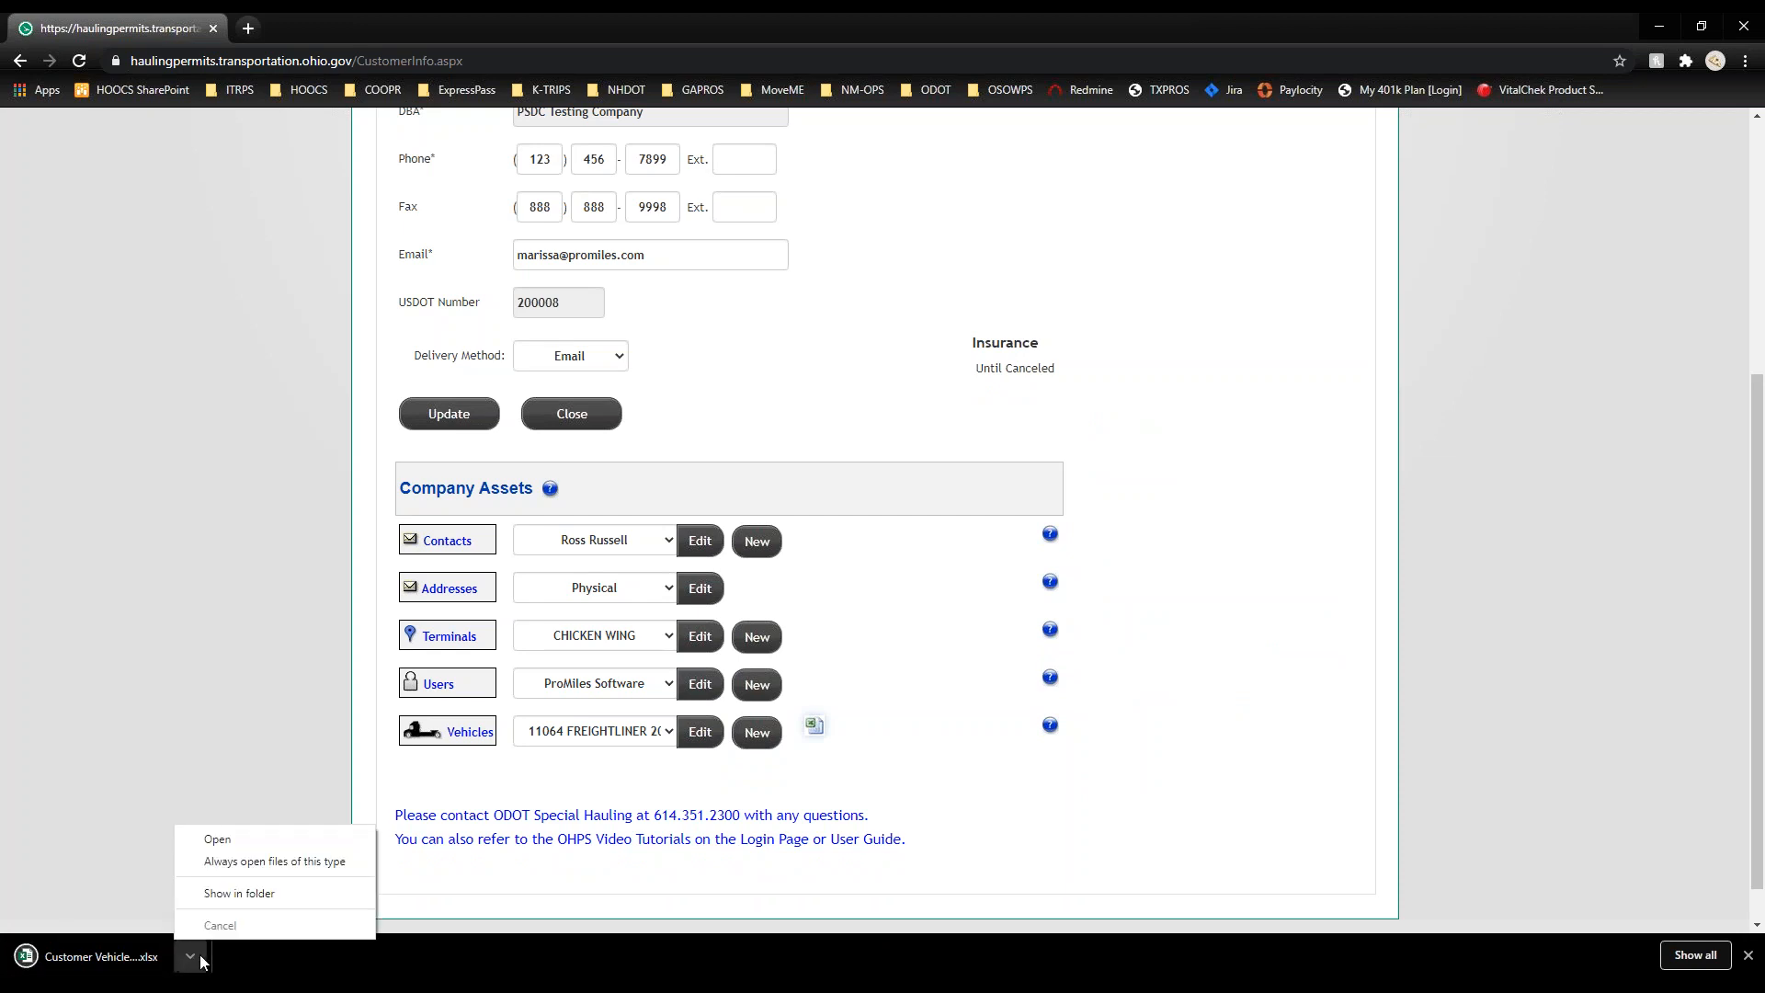
pyautogui.click(236, 843)
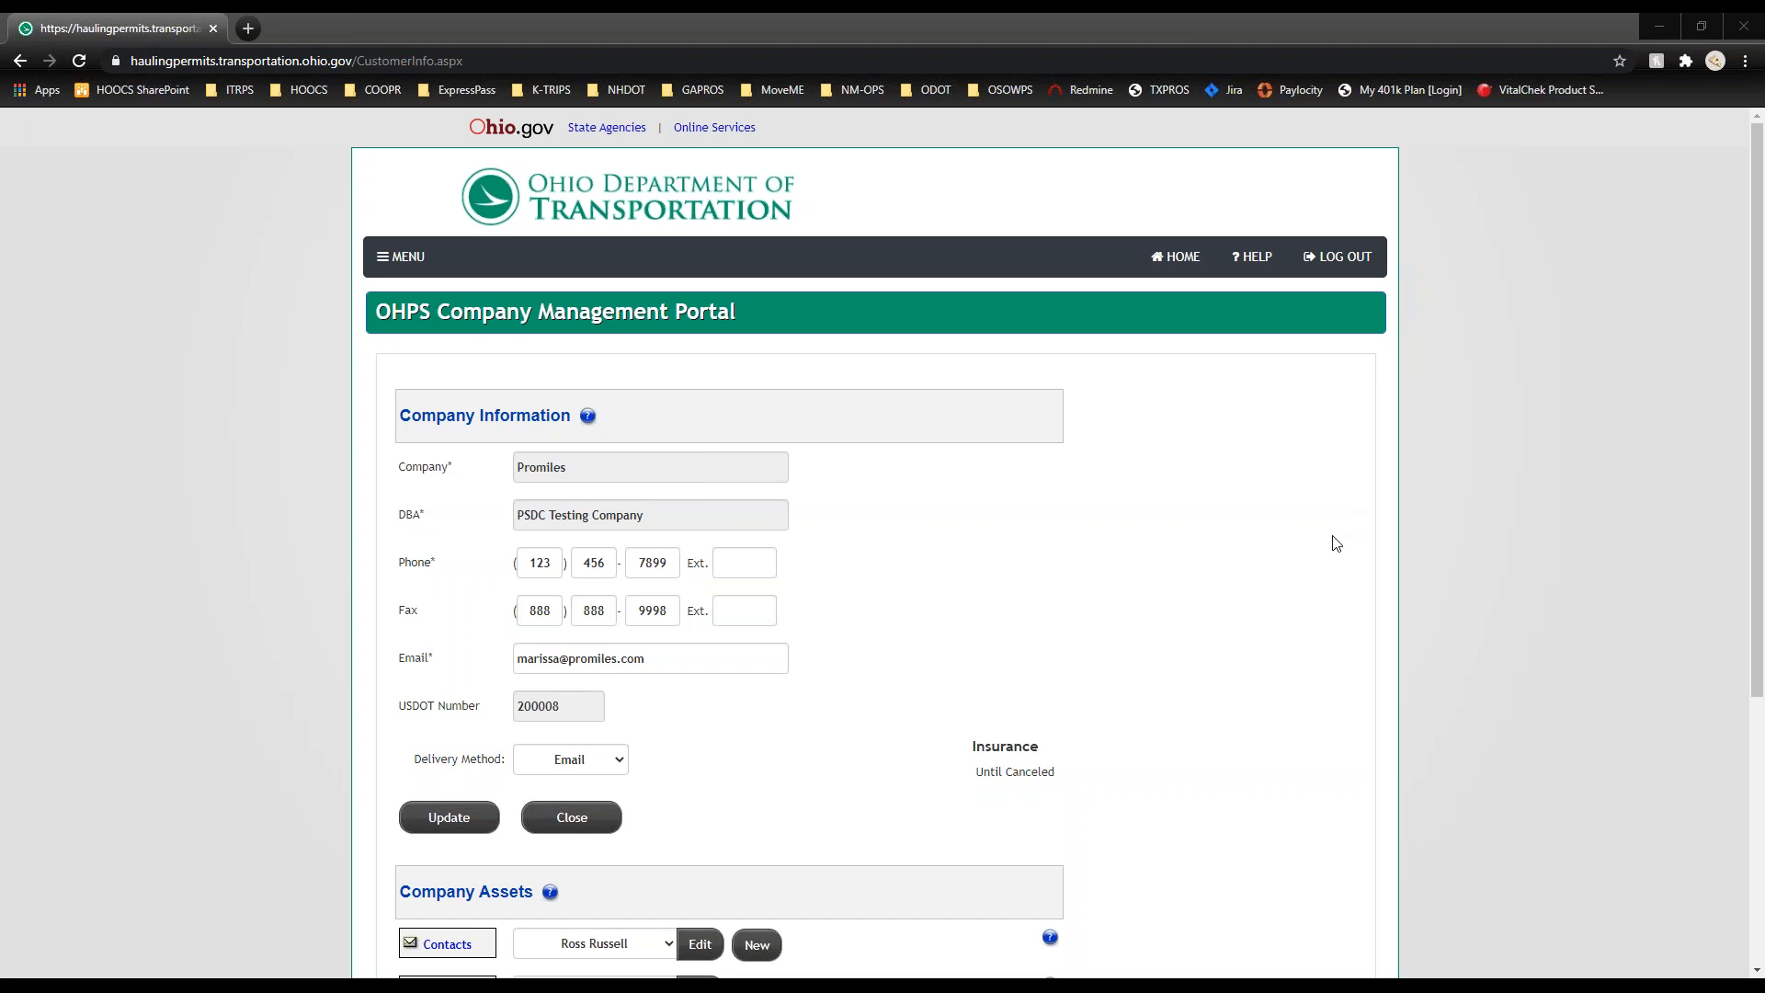
# Step: From the dashboard, go to Escrow and generate the June 2020 escrow statement
pyautogui.click(1175, 260)
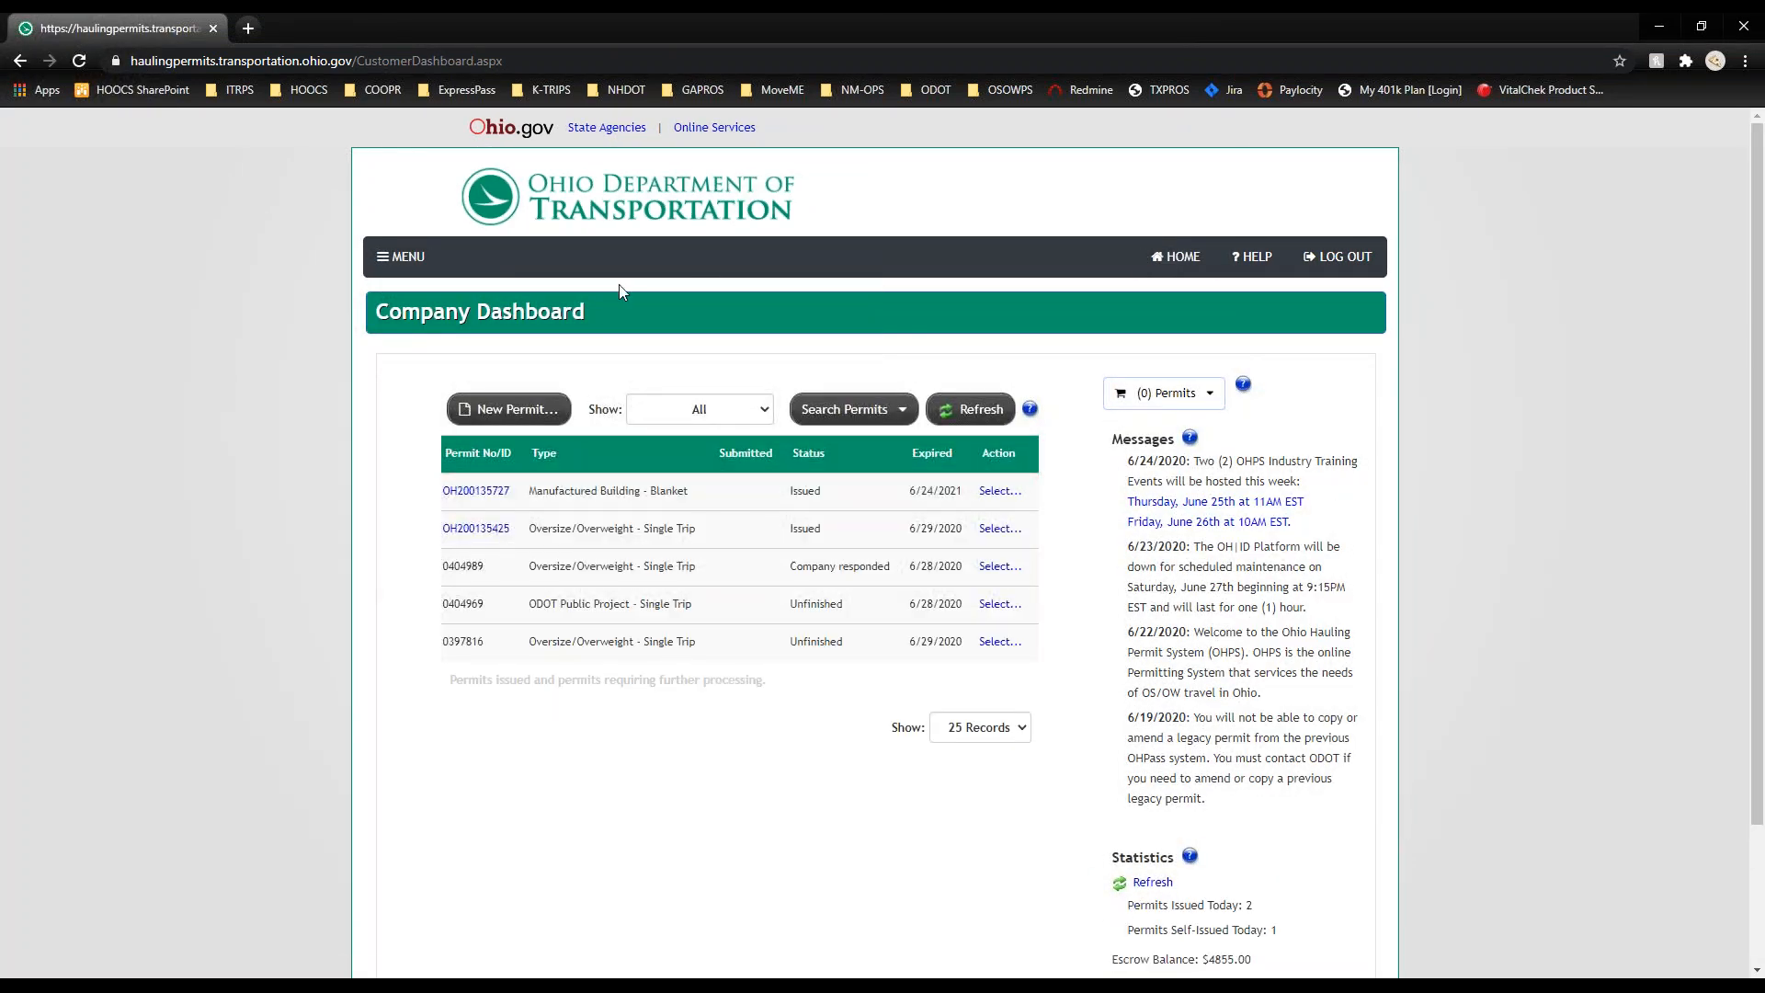
pyautogui.click(410, 273)
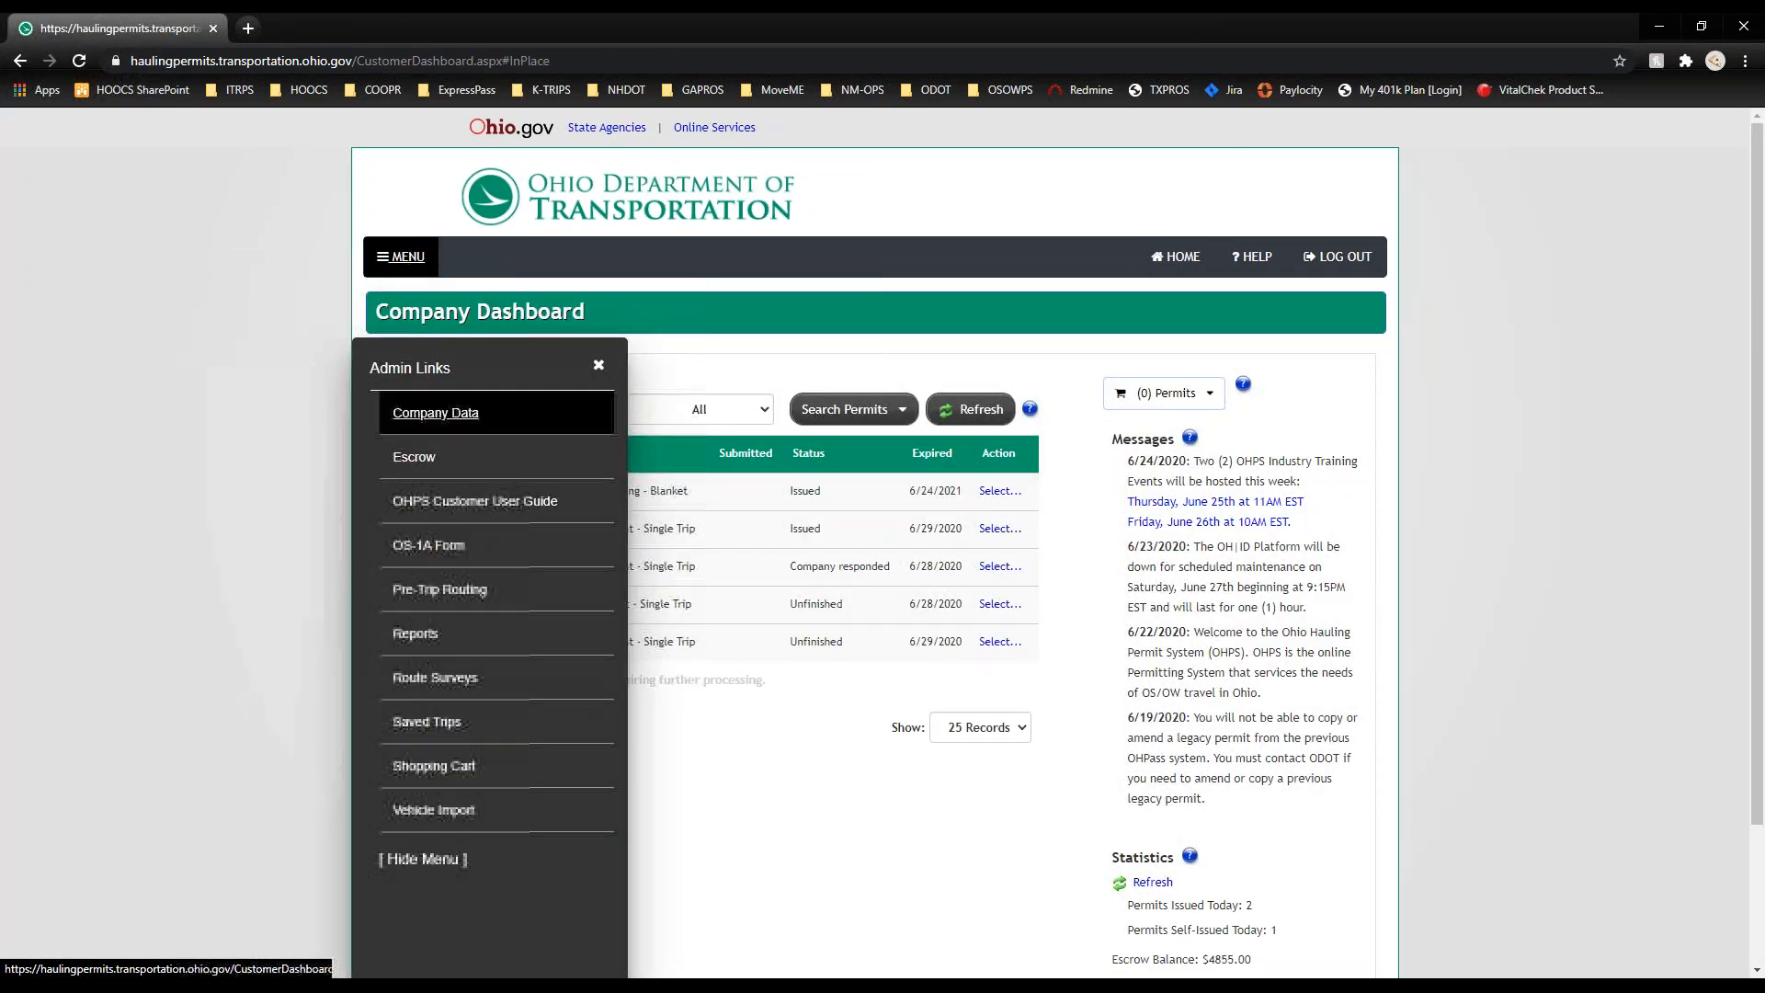
pyautogui.click(415, 459)
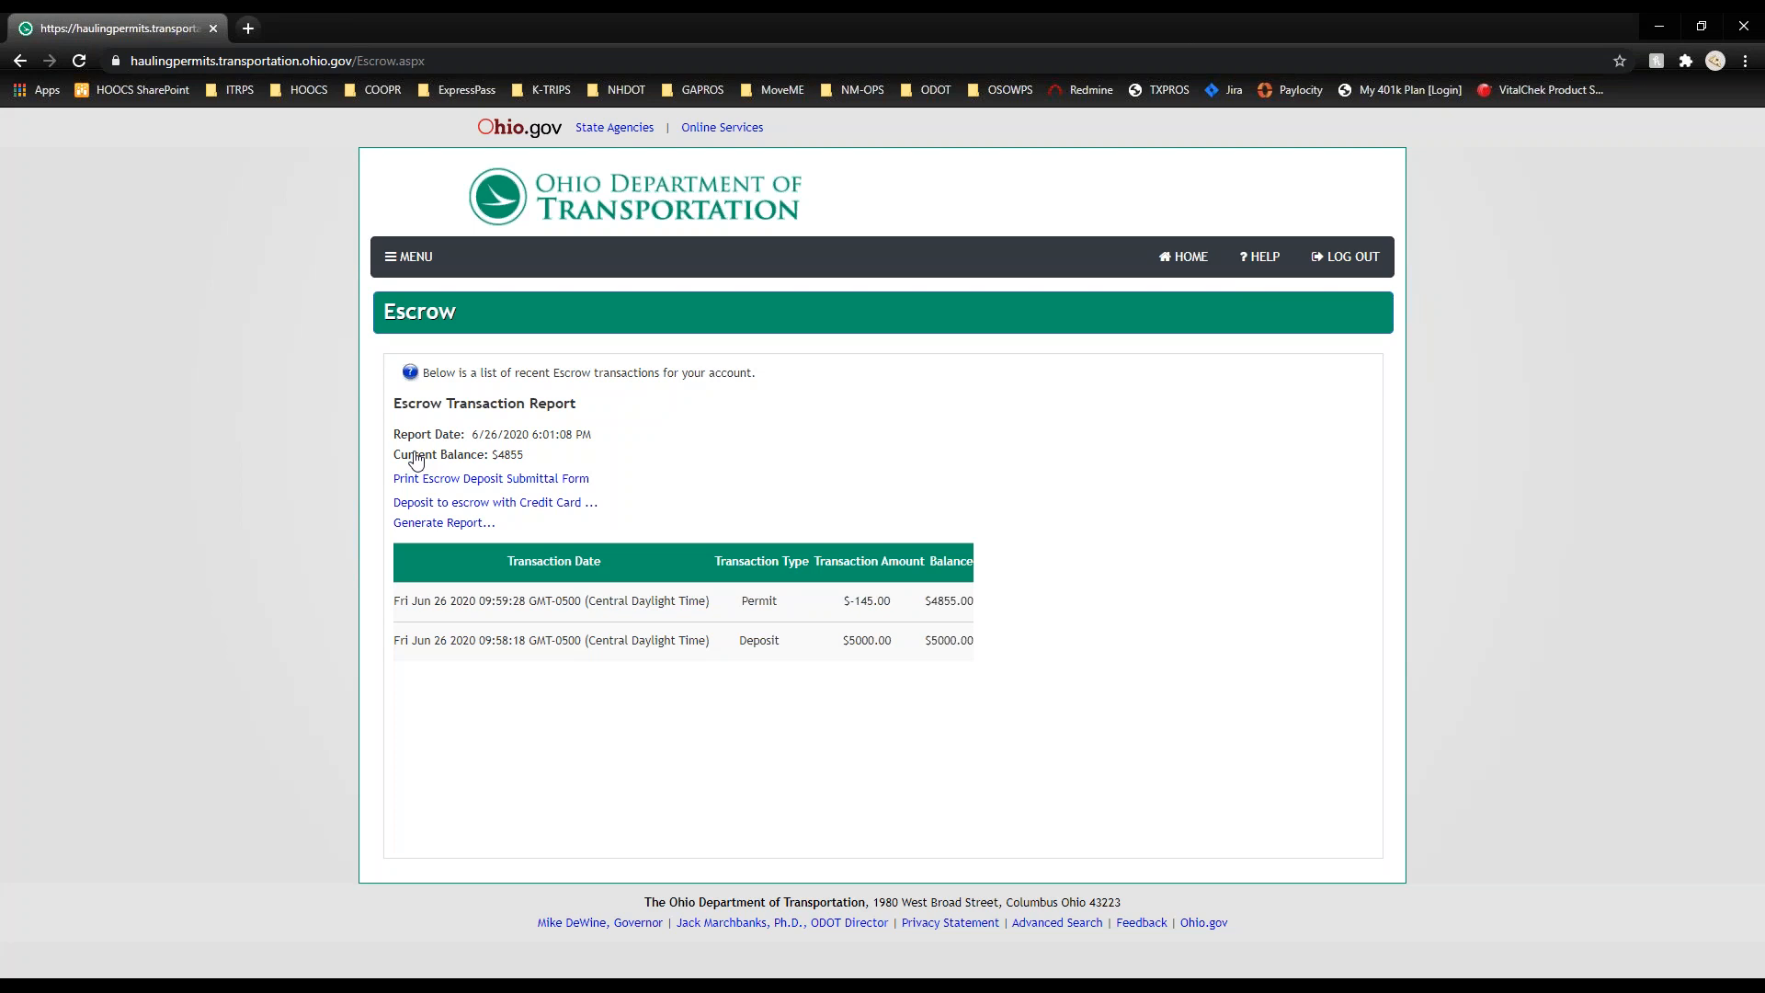
pyautogui.click(465, 524)
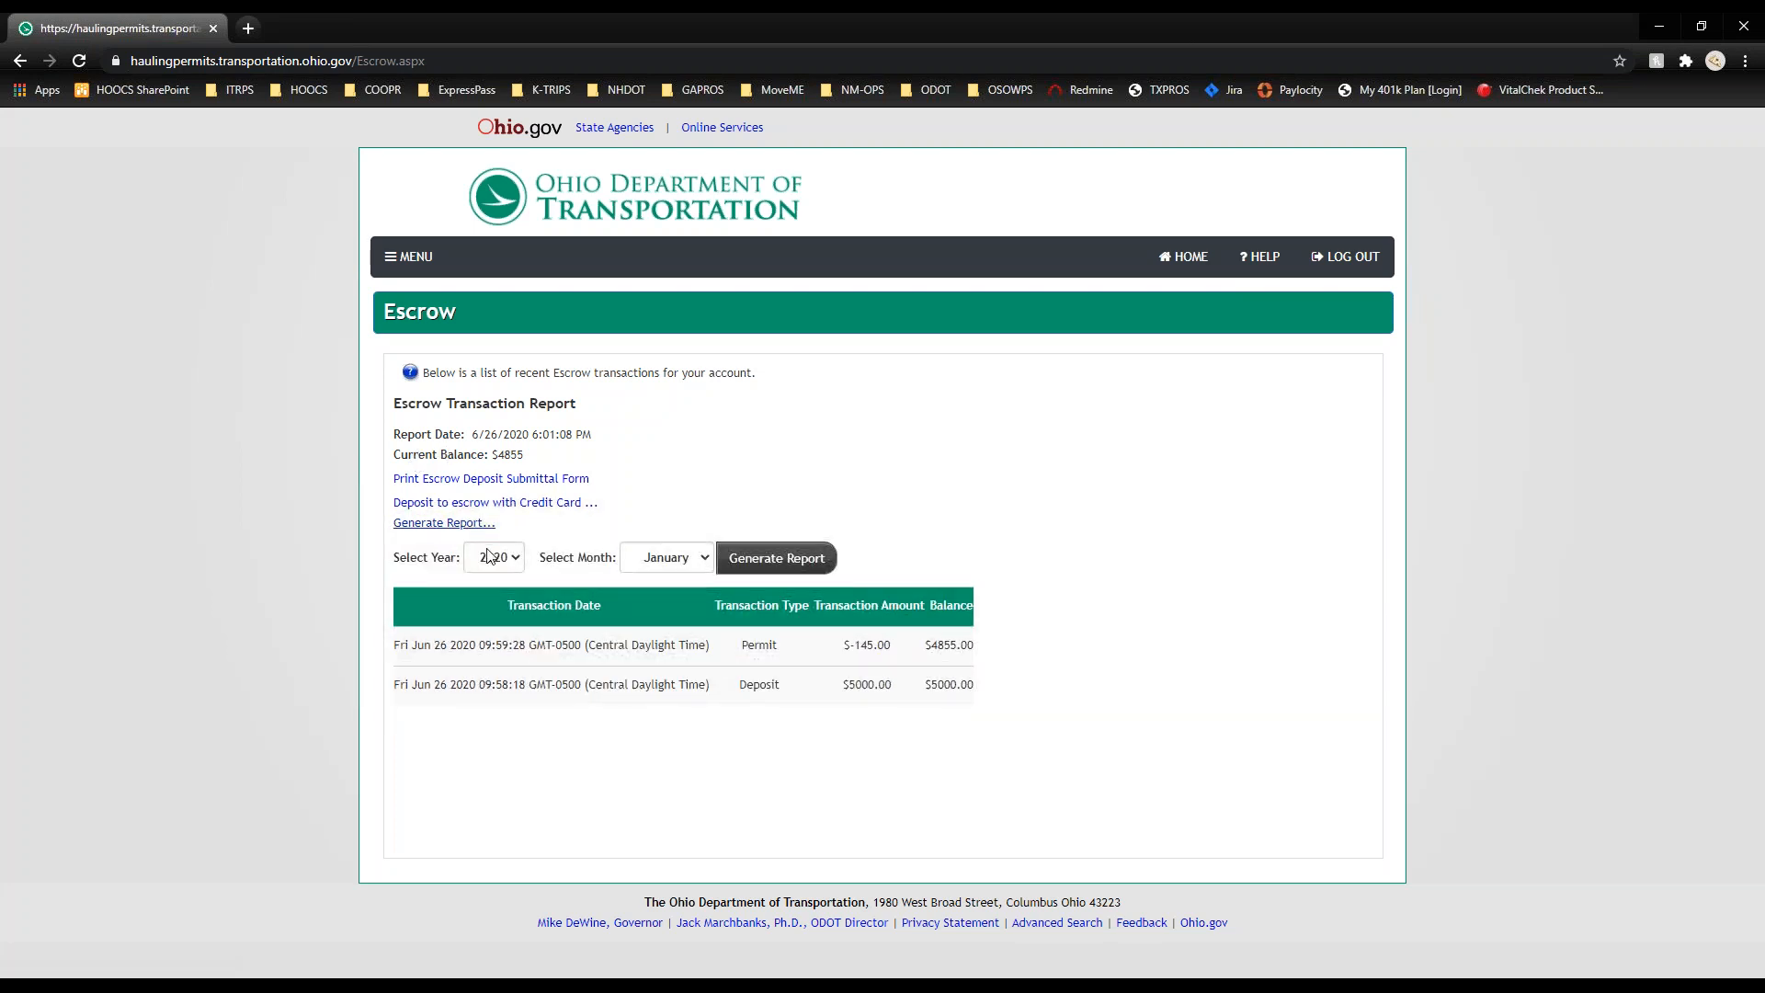
pyautogui.click(674, 557)
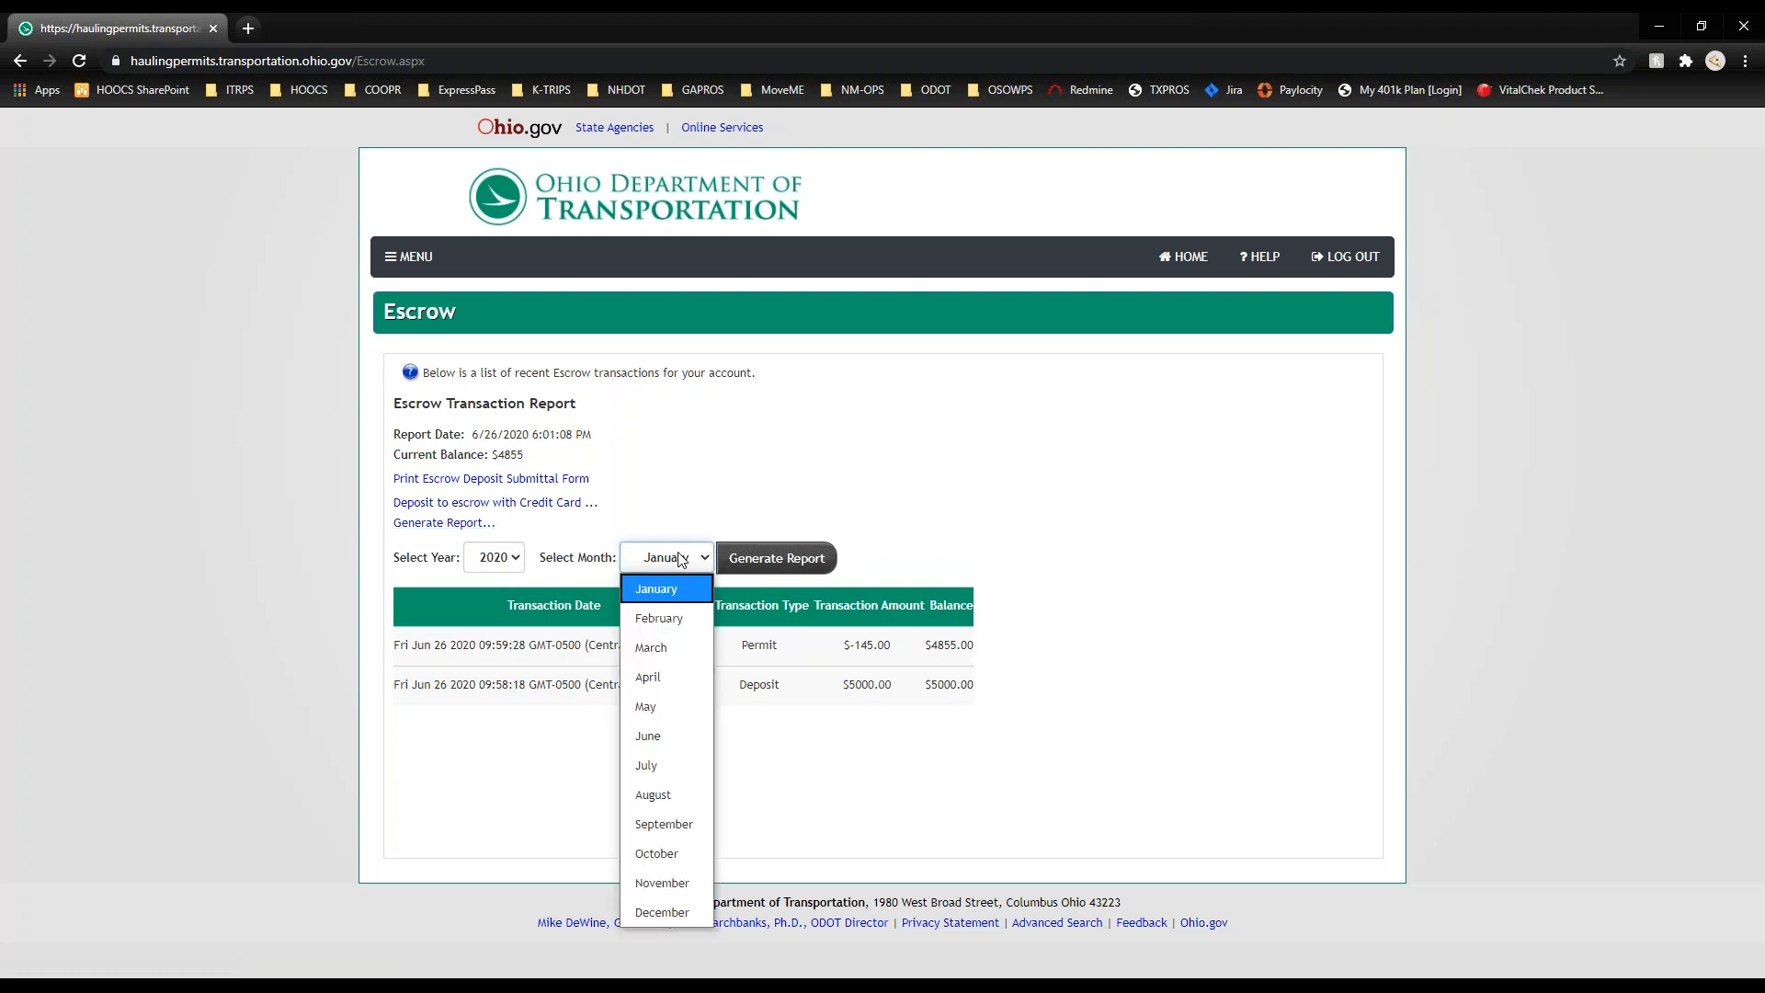
pyautogui.click(674, 735)
pyautogui.click(786, 559)
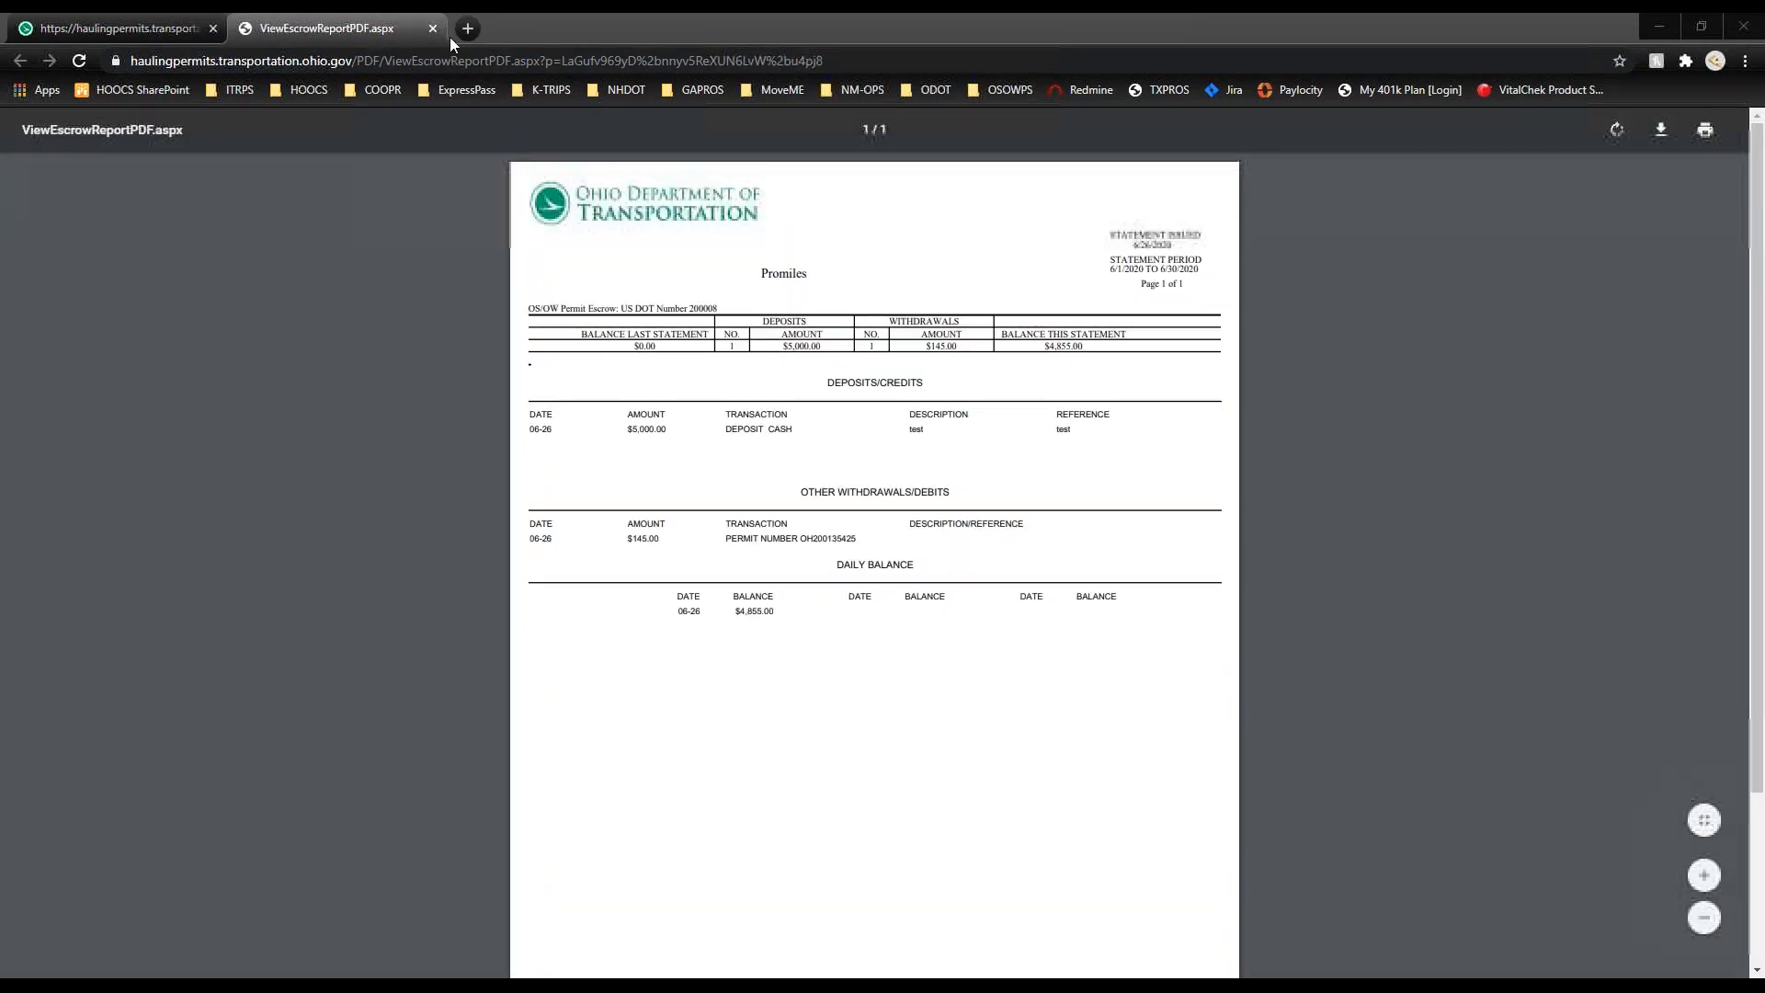
# Step: Preview the Escrow Deposit Submittal Form, then close it, back on the Escrow page
pyautogui.click(433, 29)
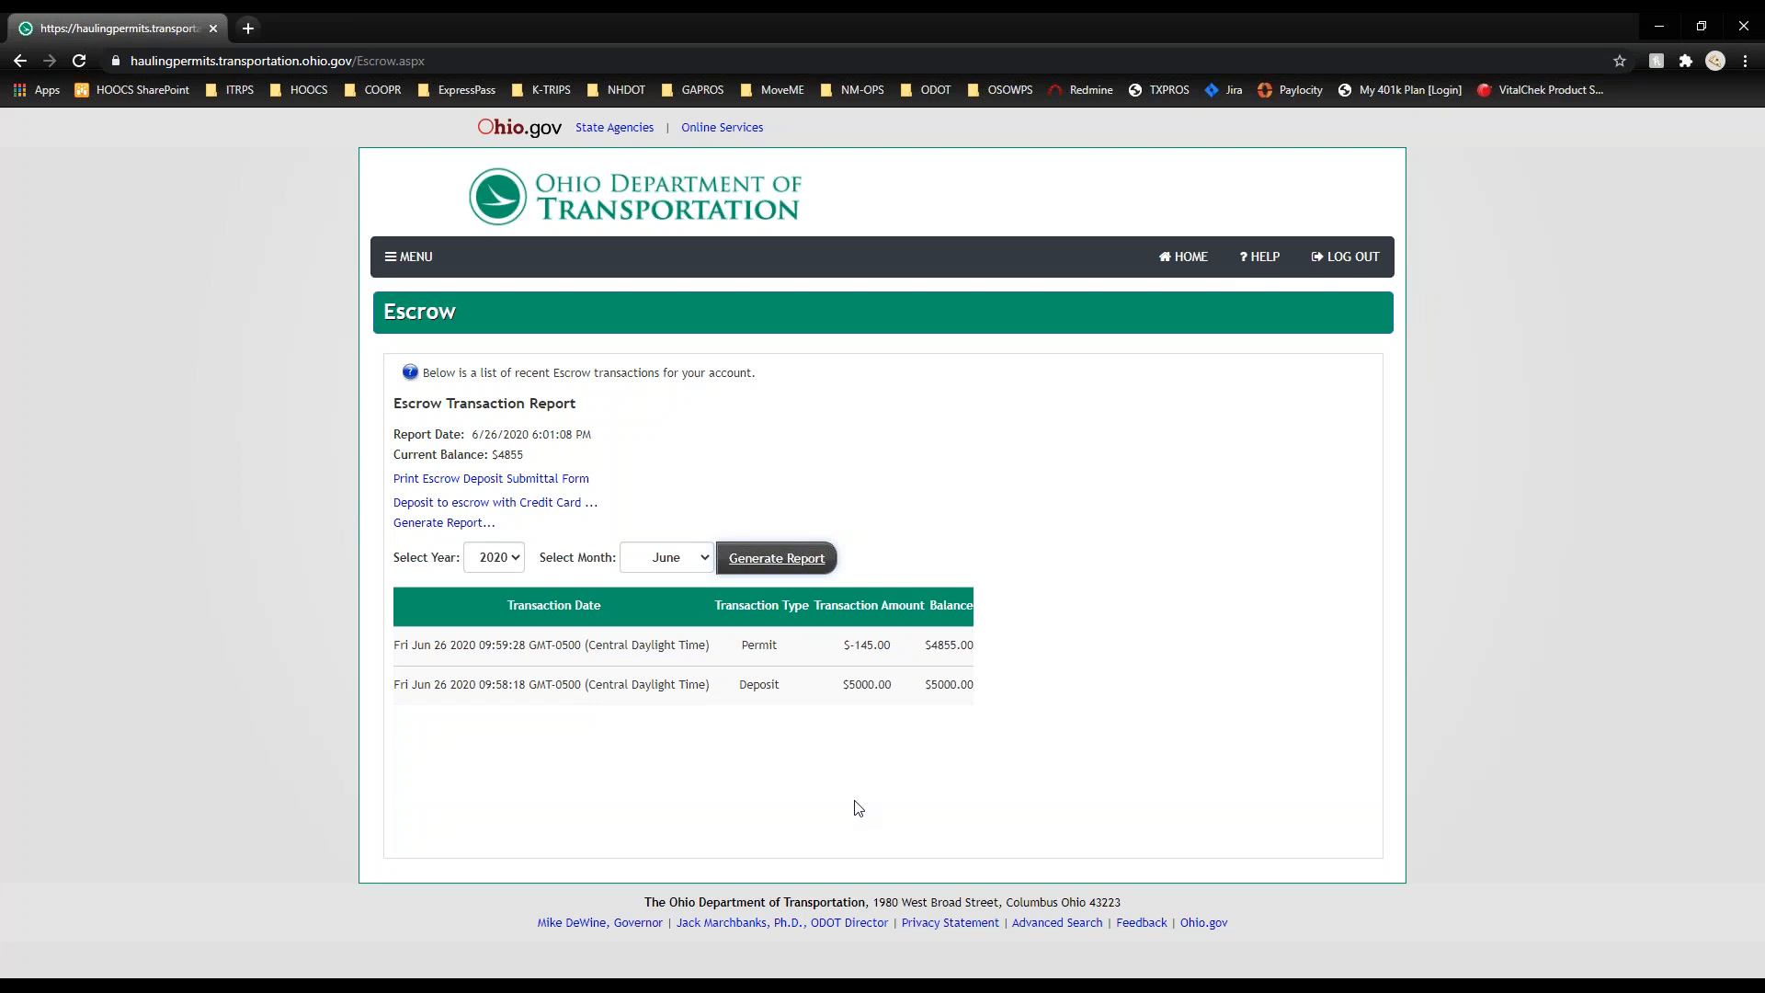
pyautogui.click(543, 480)
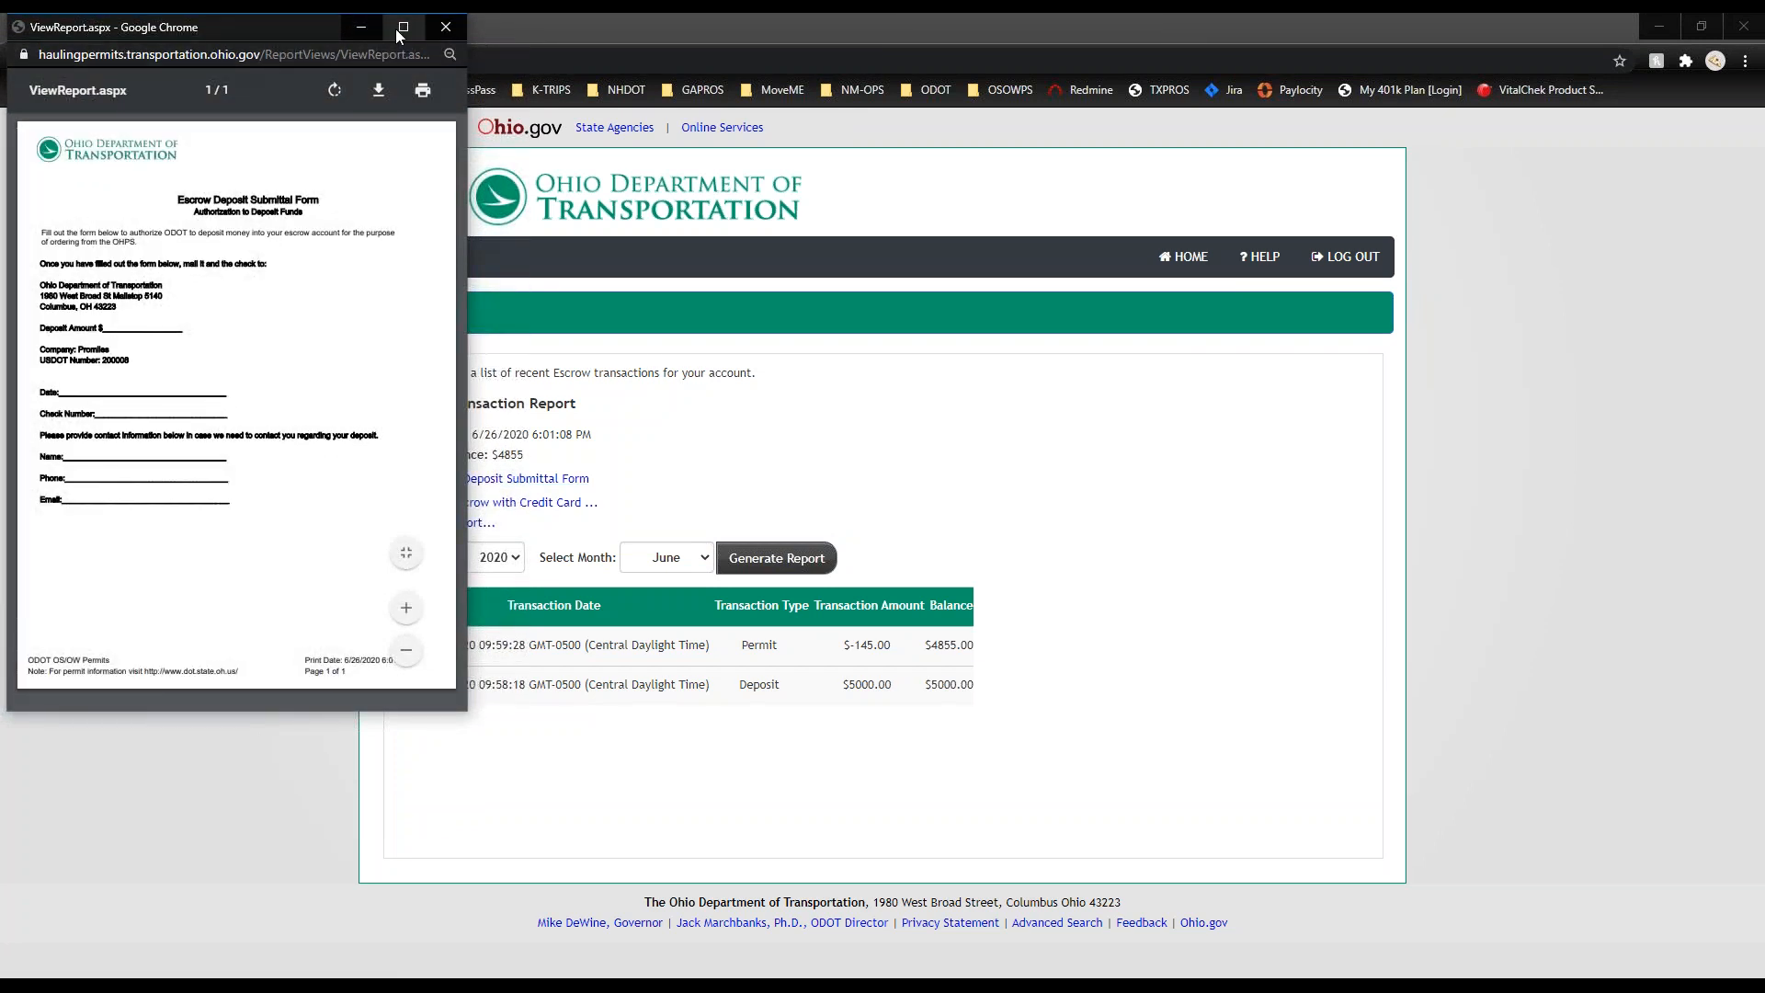
pyautogui.click(402, 28)
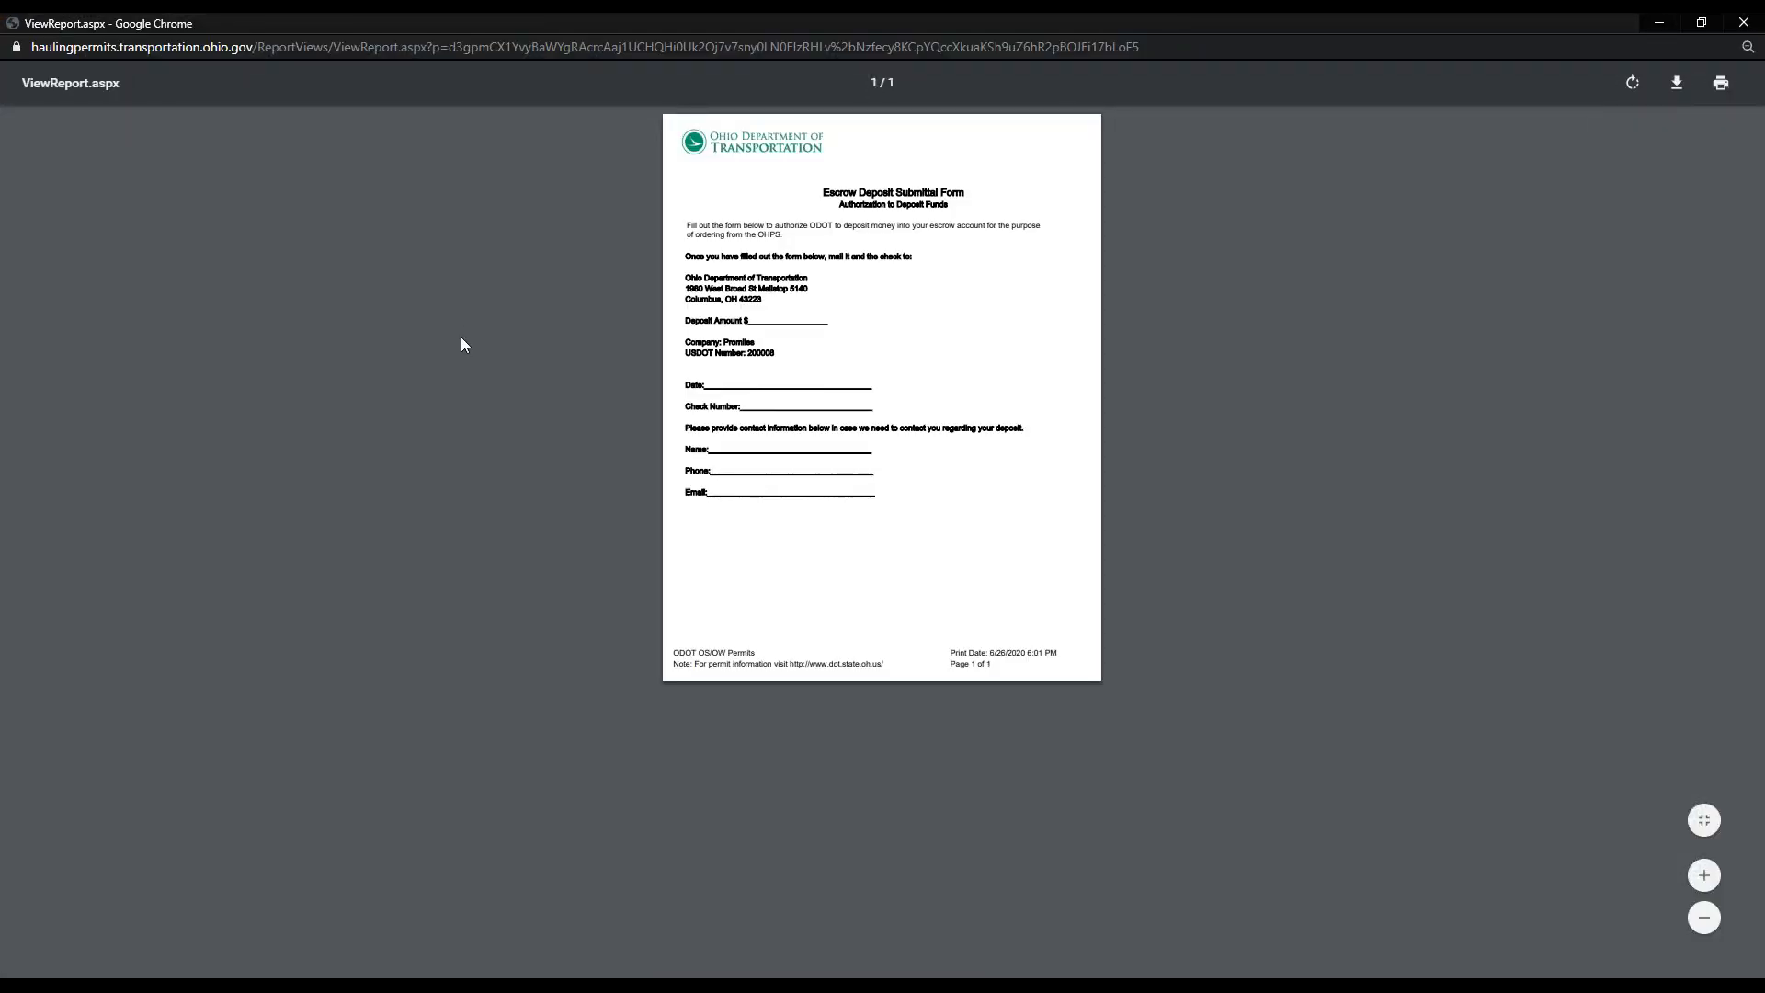
pyautogui.doubleClick(309, 29)
pyautogui.click(443, 25)
pyautogui.click(404, 258)
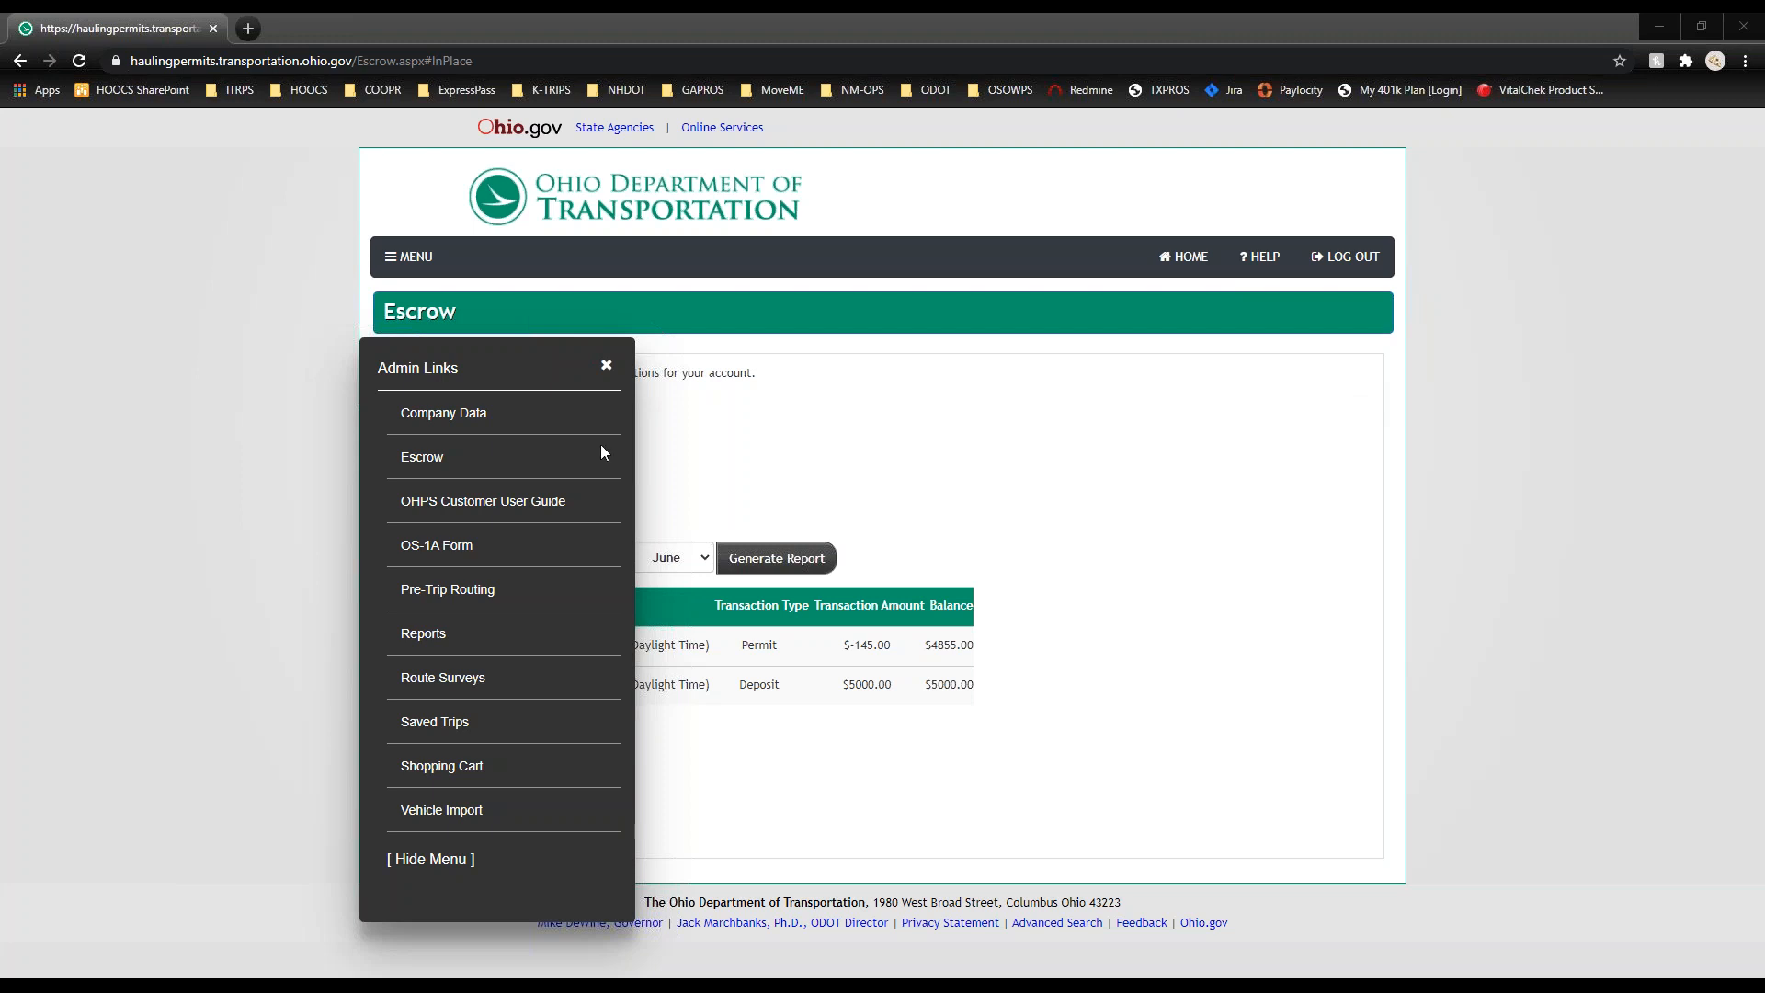
pyautogui.click(498, 500)
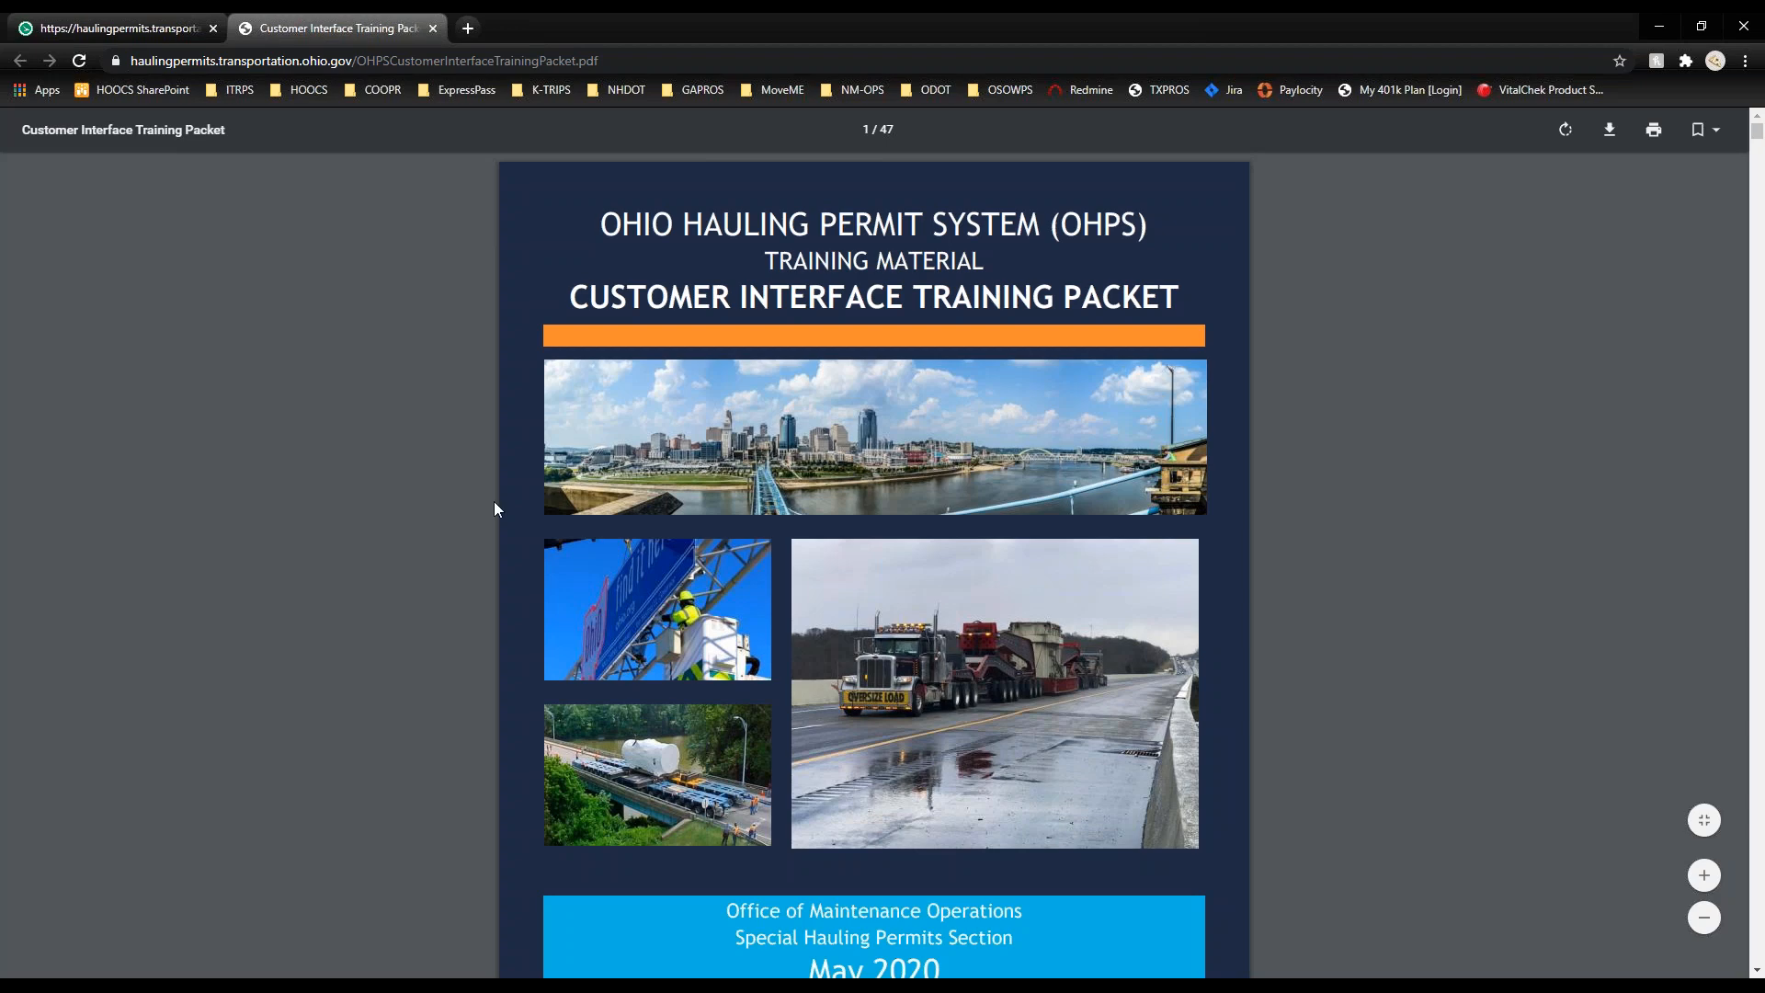
pyautogui.scroll(-5, 495, 502)
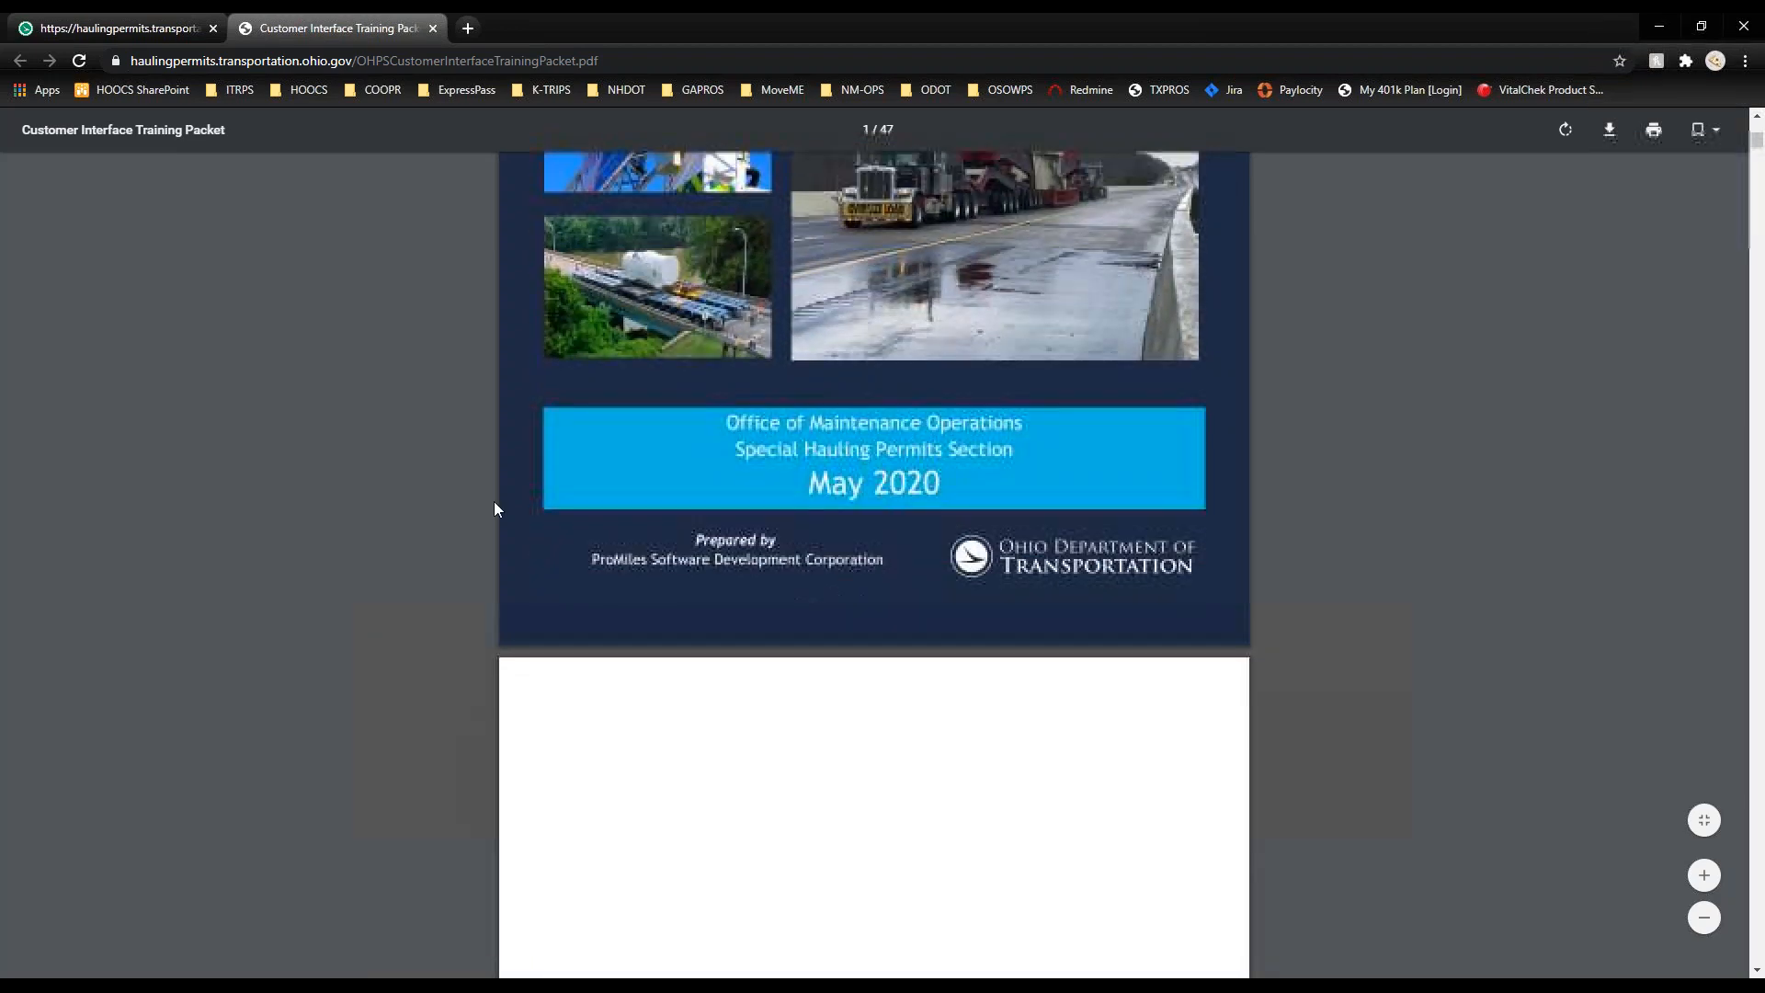
pyautogui.scroll(-12, 494, 503)
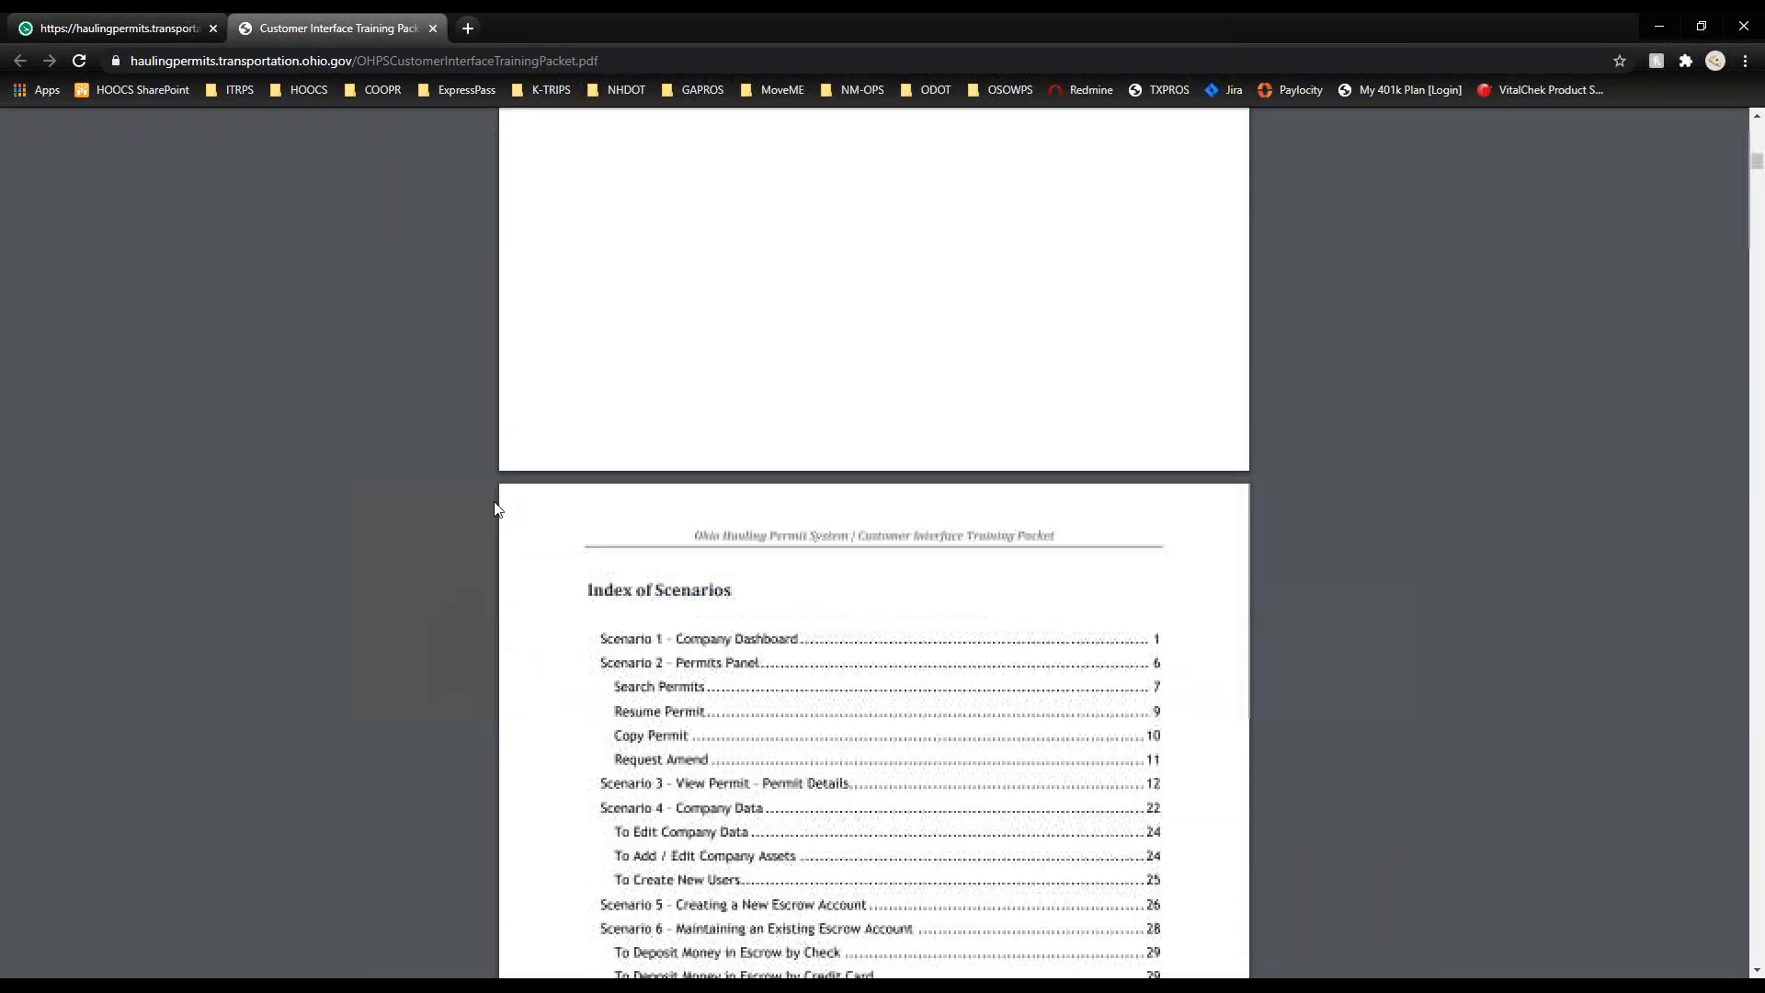
pyautogui.scroll(-3, 495, 508)
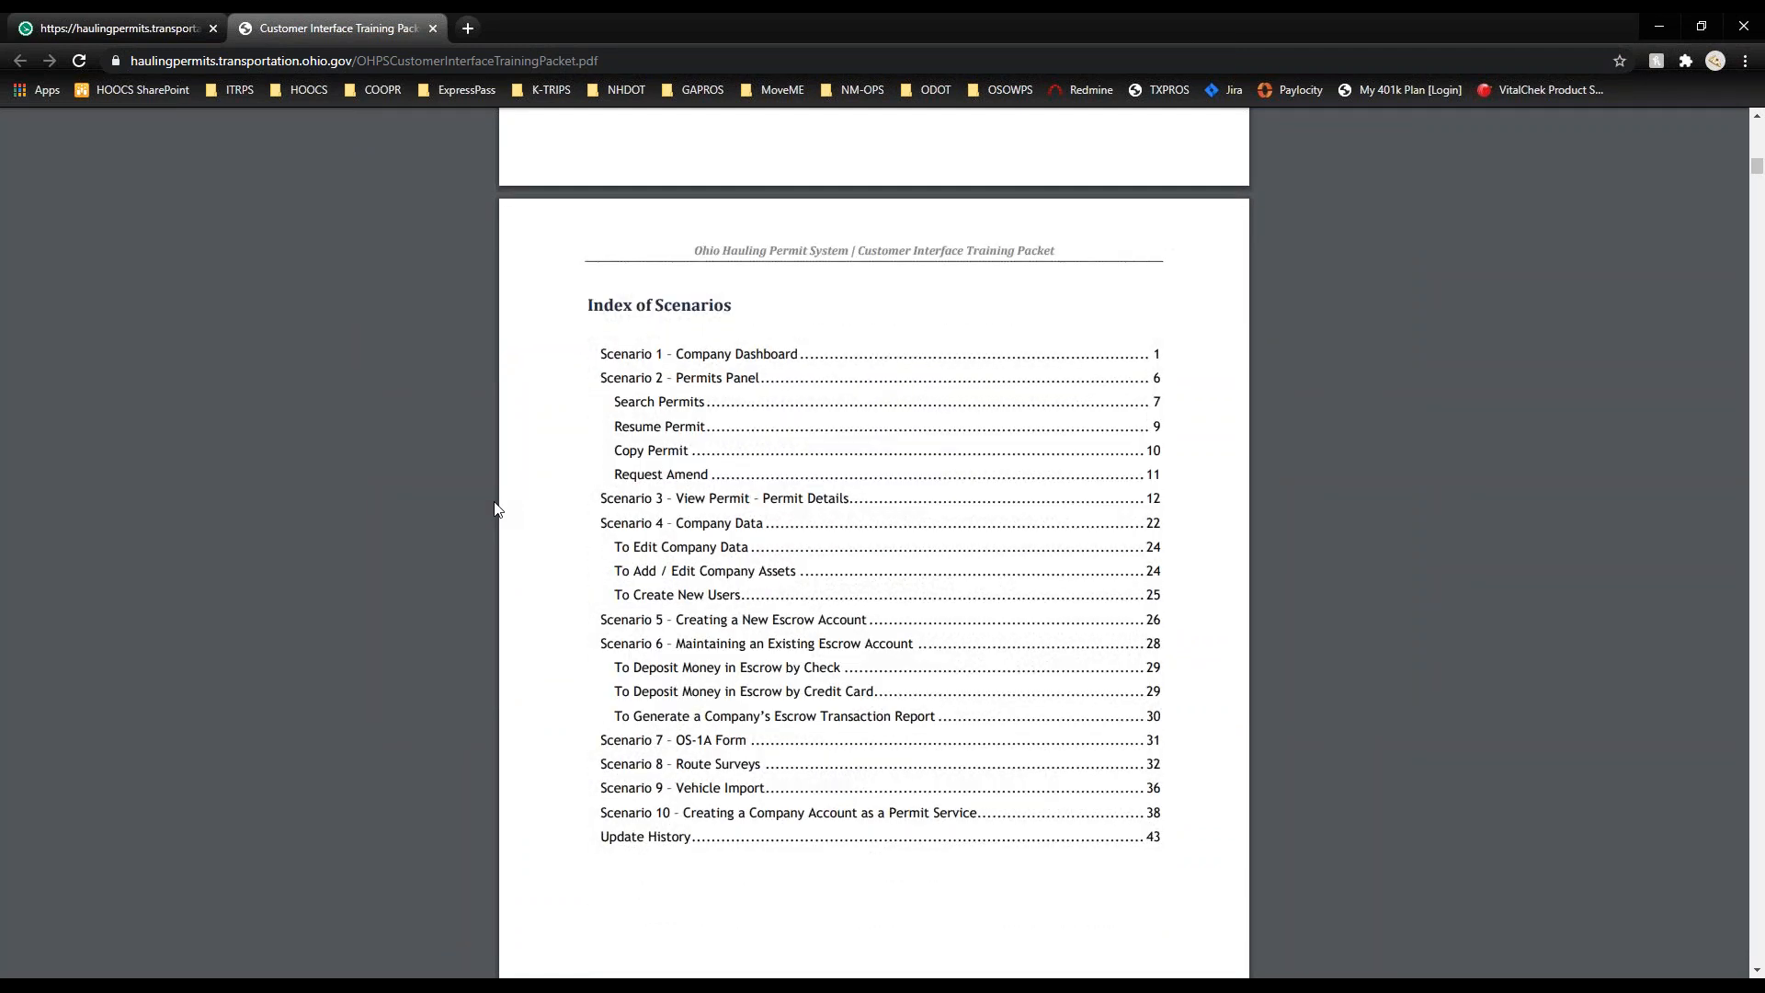
pyautogui.scroll(-4, 495, 509)
pyautogui.scroll(-4, 494, 509)
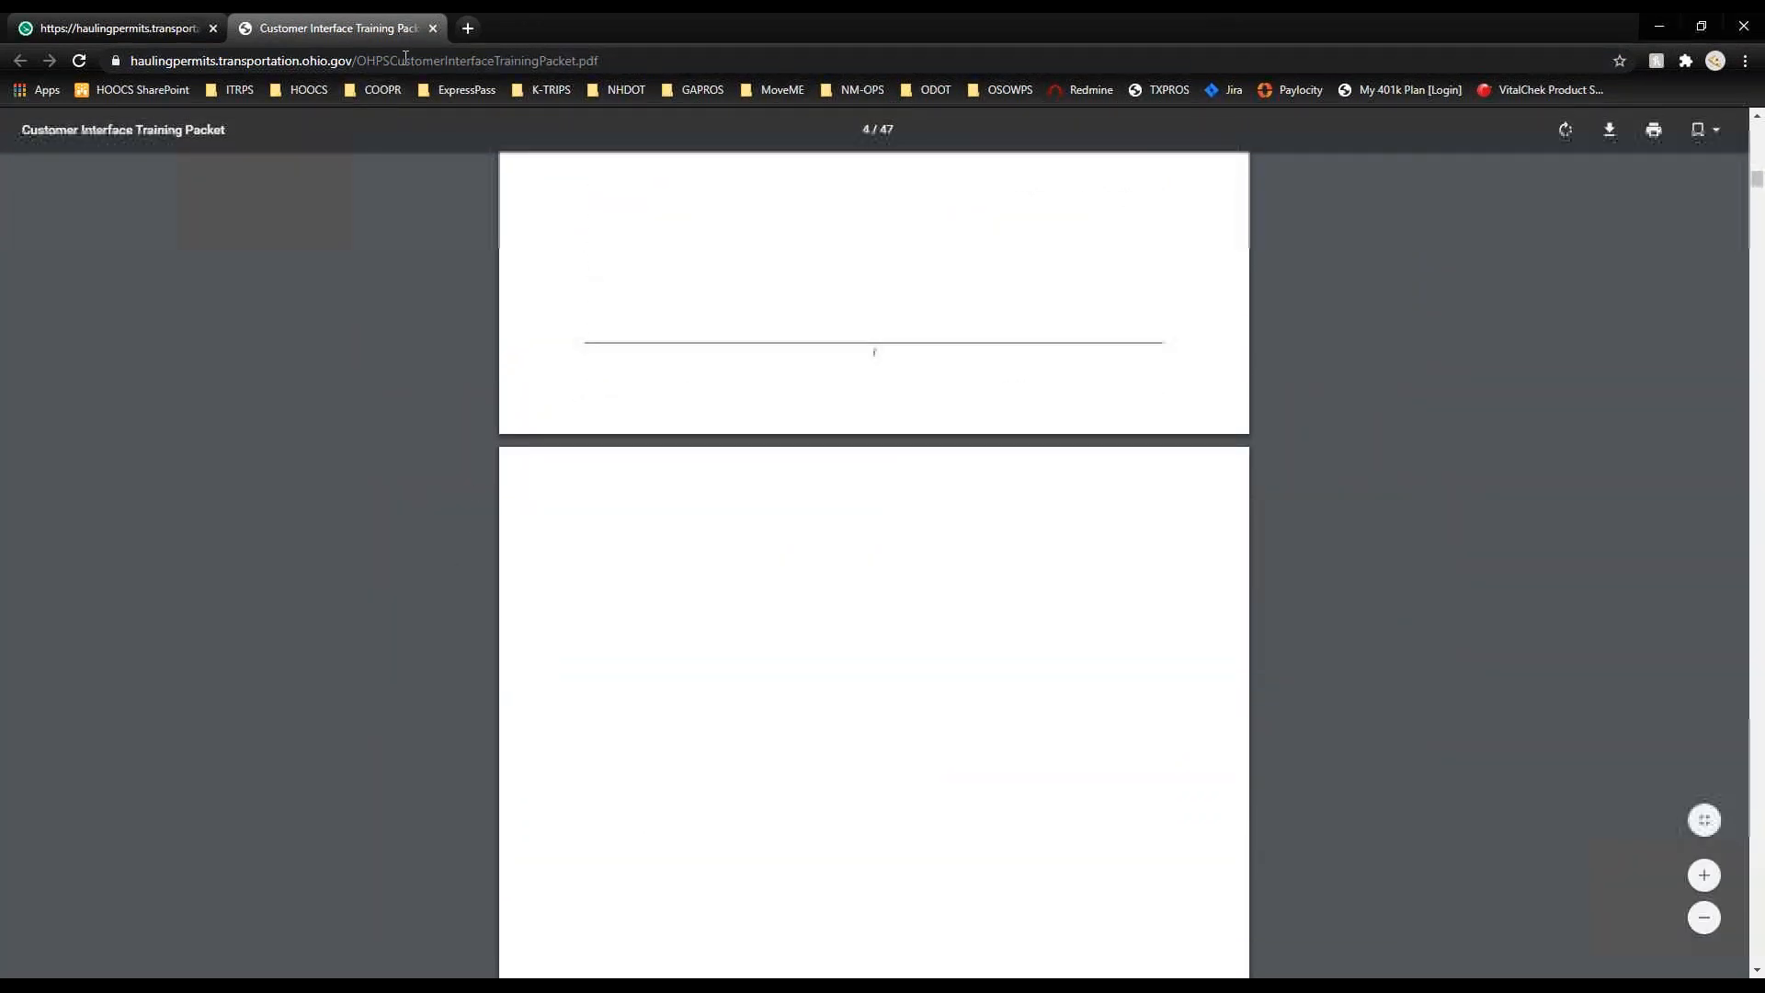
pyautogui.click(433, 27)
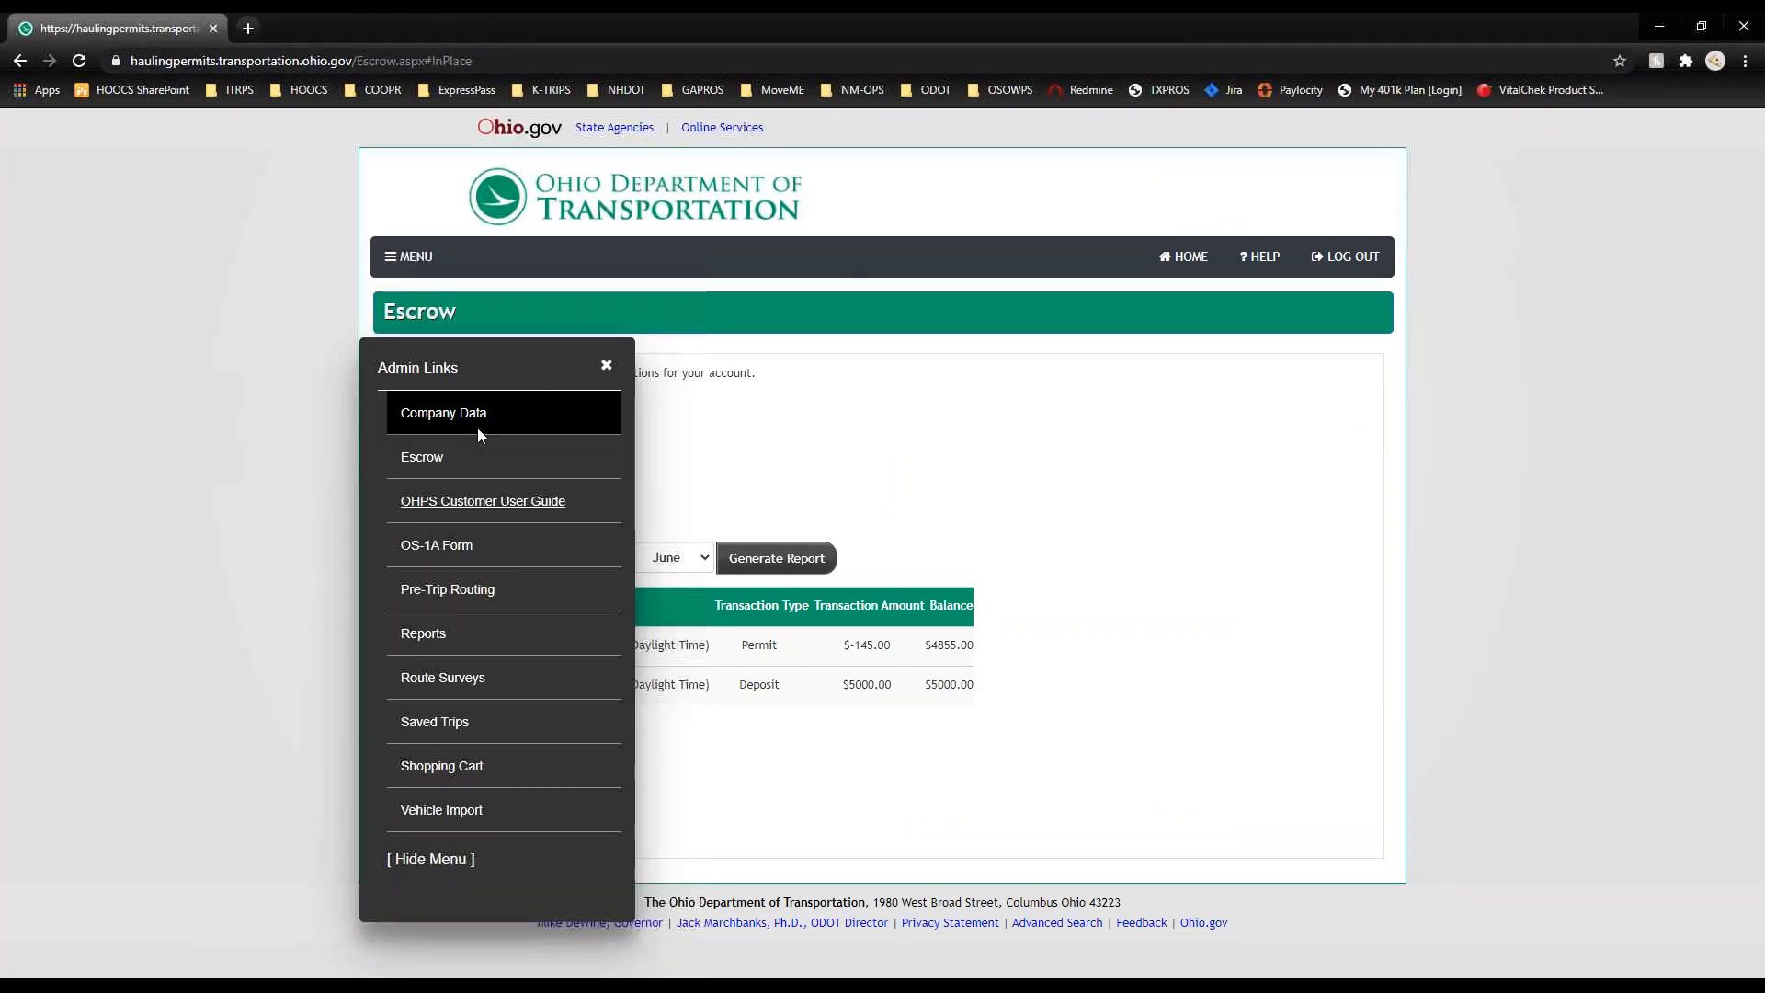
pyautogui.click(457, 554)
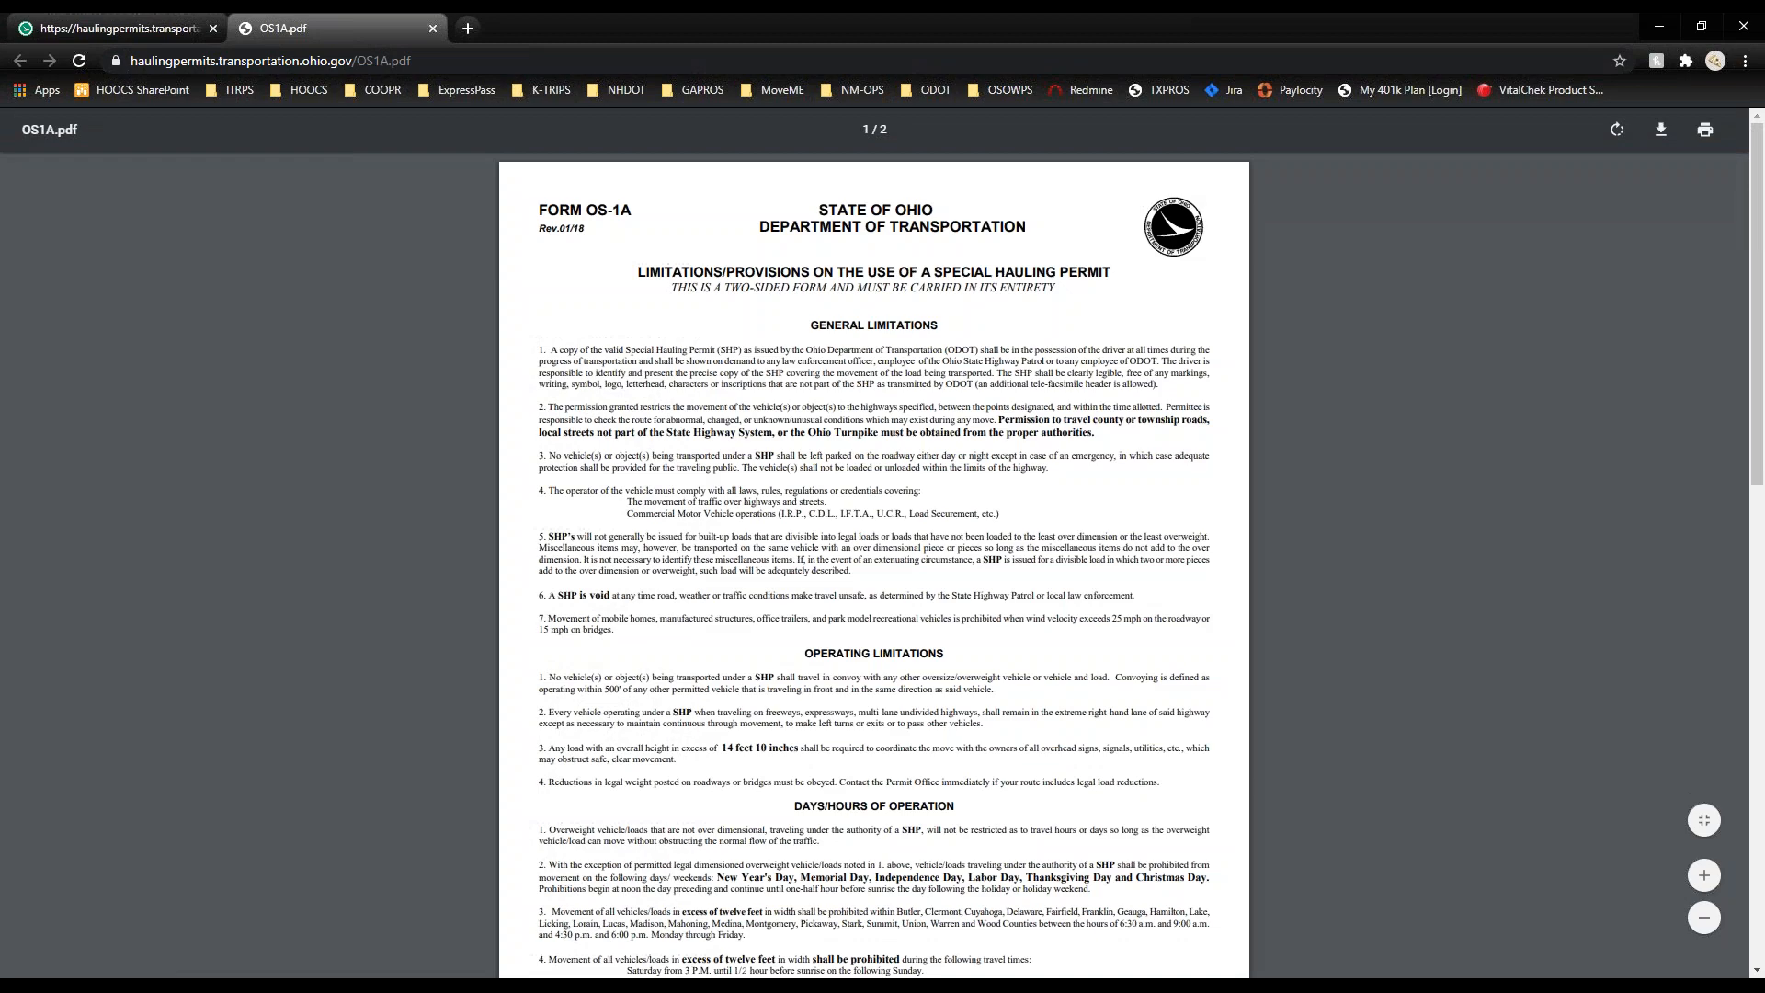
pyautogui.scroll(-7, 873, 543)
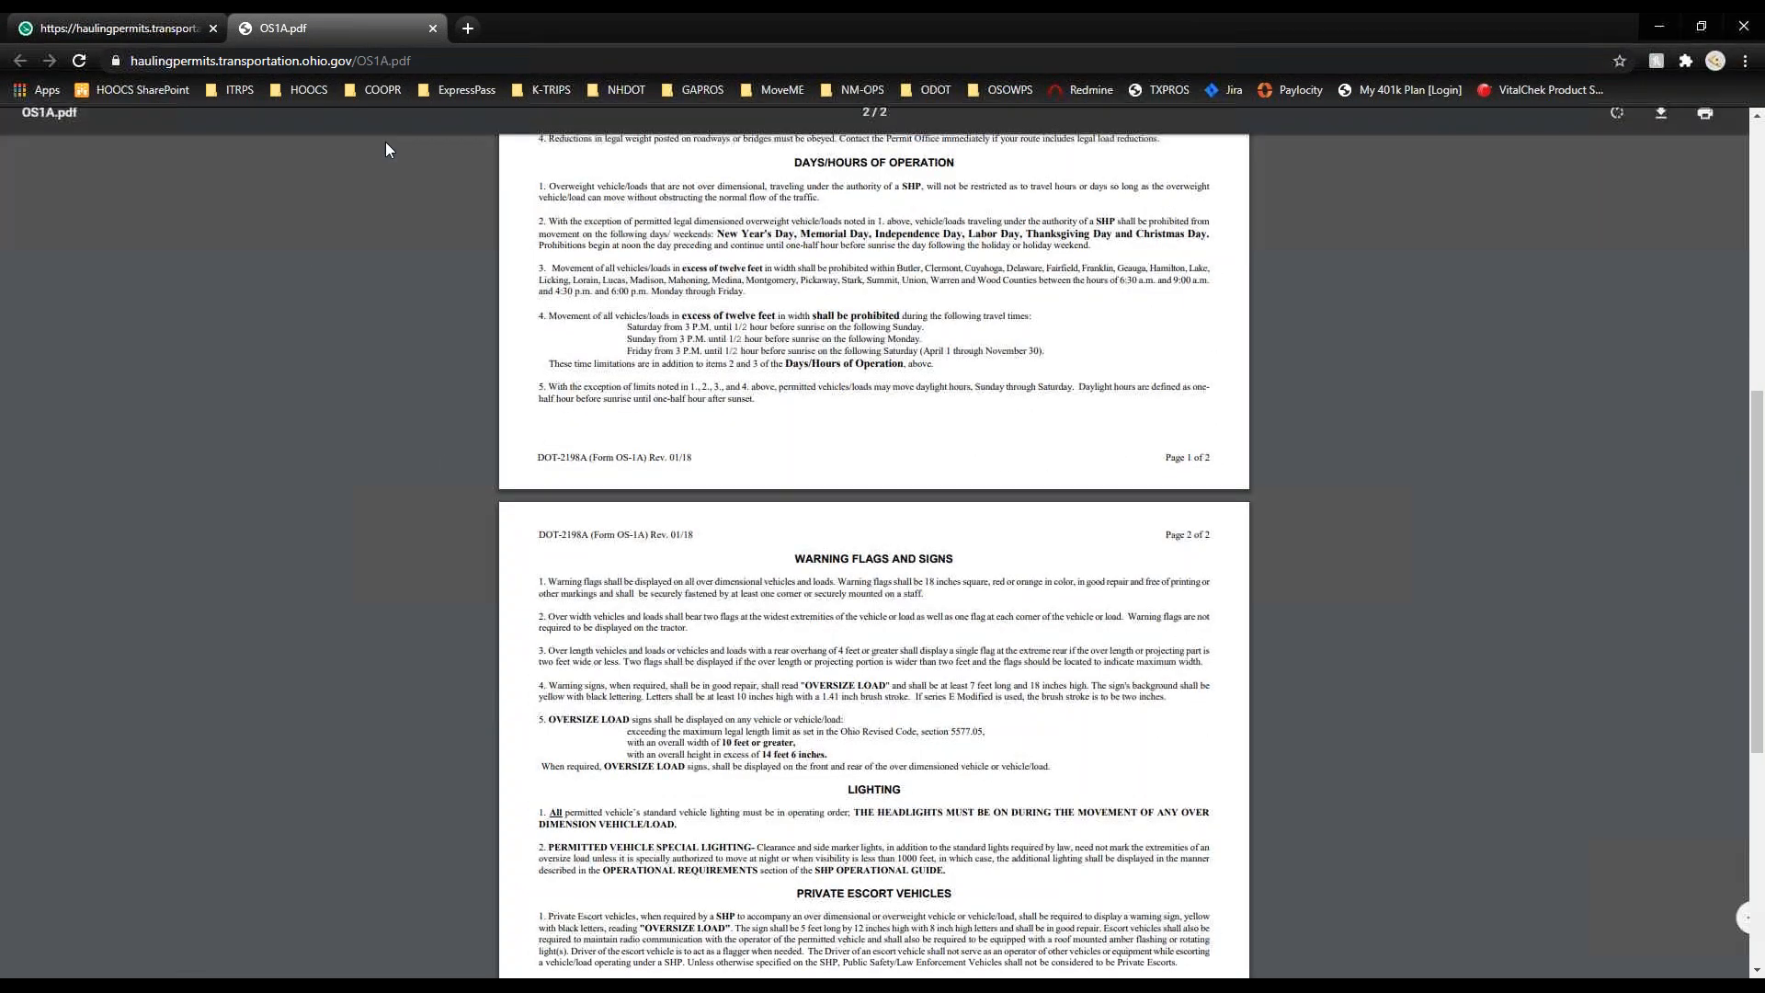
pyautogui.click(433, 30)
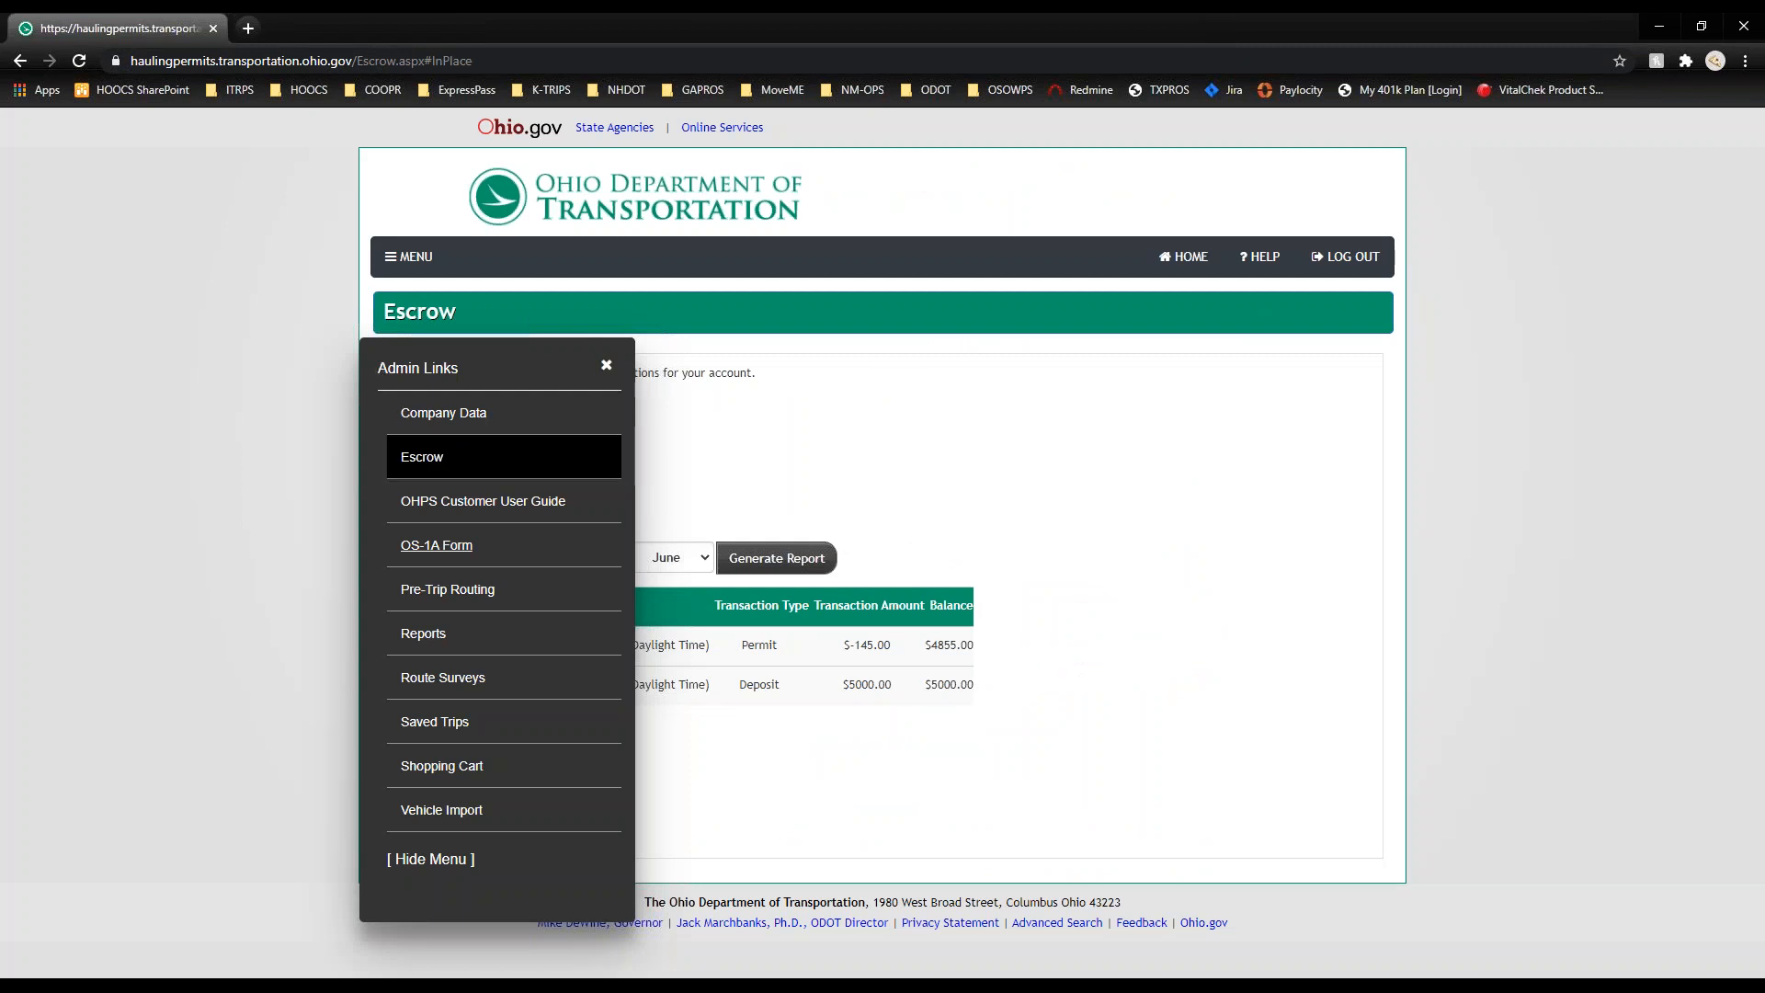
# Step: Start Pre-Trip Routing and enter width 10 ft, height 13 ft 6 in, length 75 ft
pyautogui.click(447, 591)
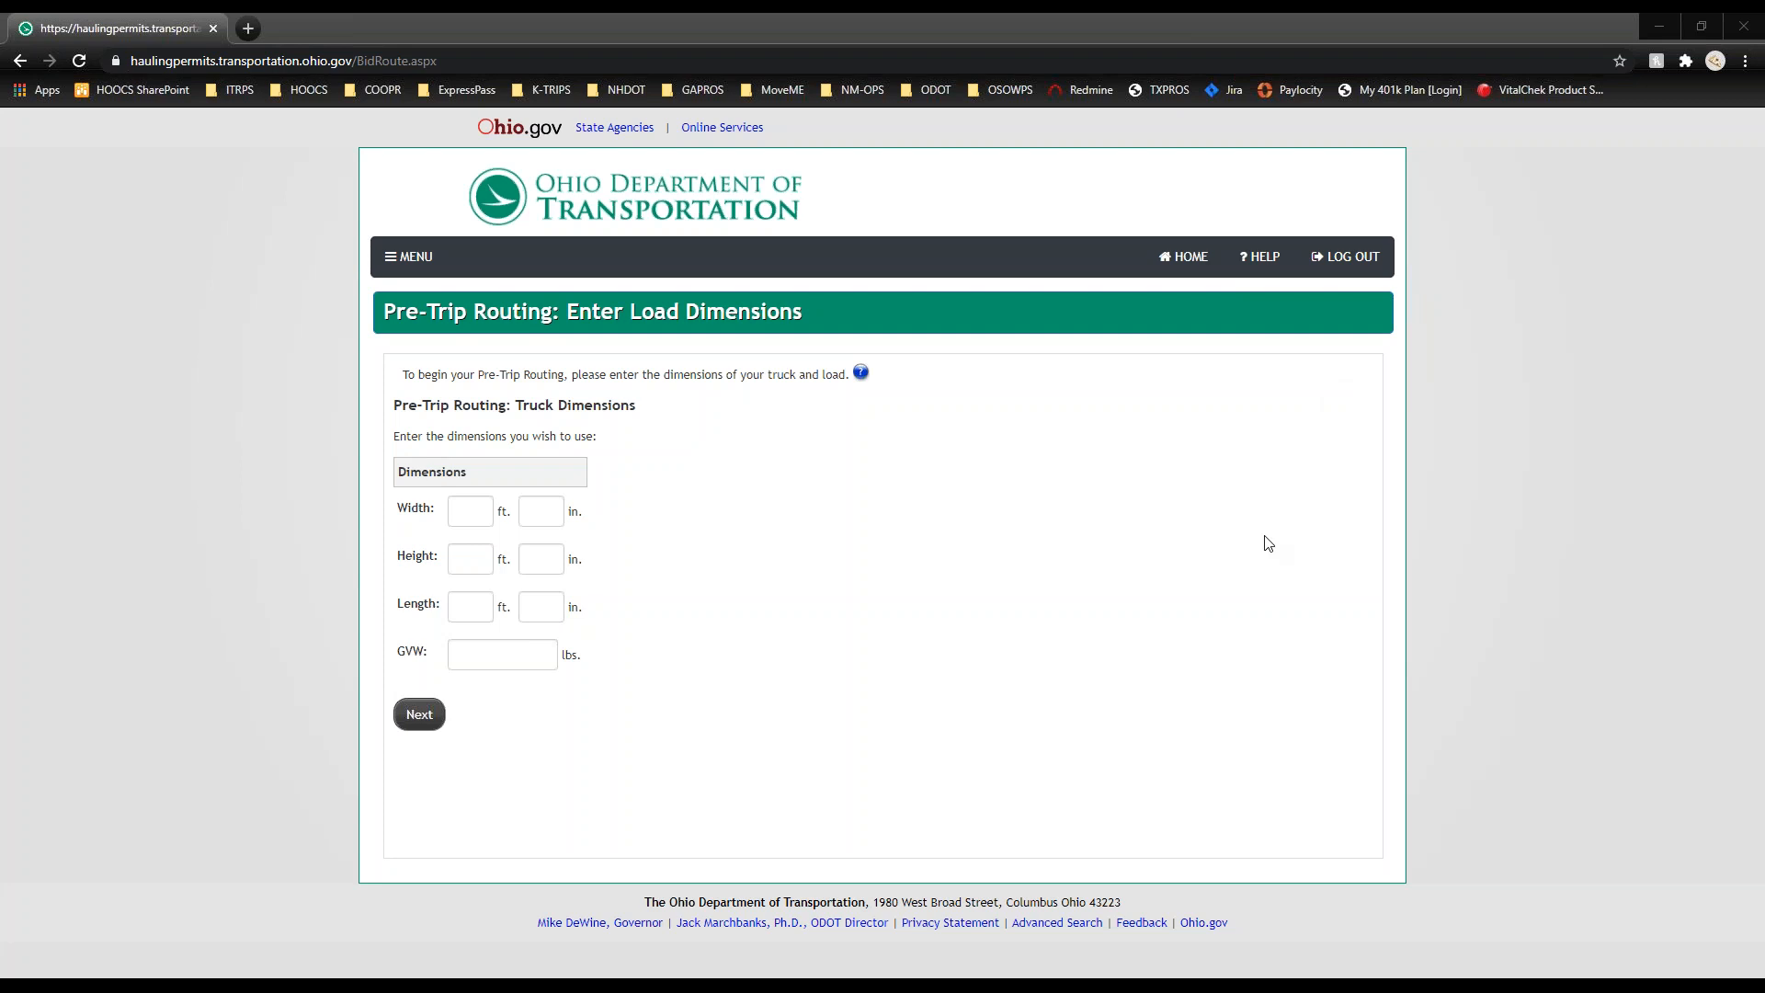
pyautogui.click(484, 513)
pyautogui.write('10')
pyautogui.click(469, 559)
pyautogui.write('3')
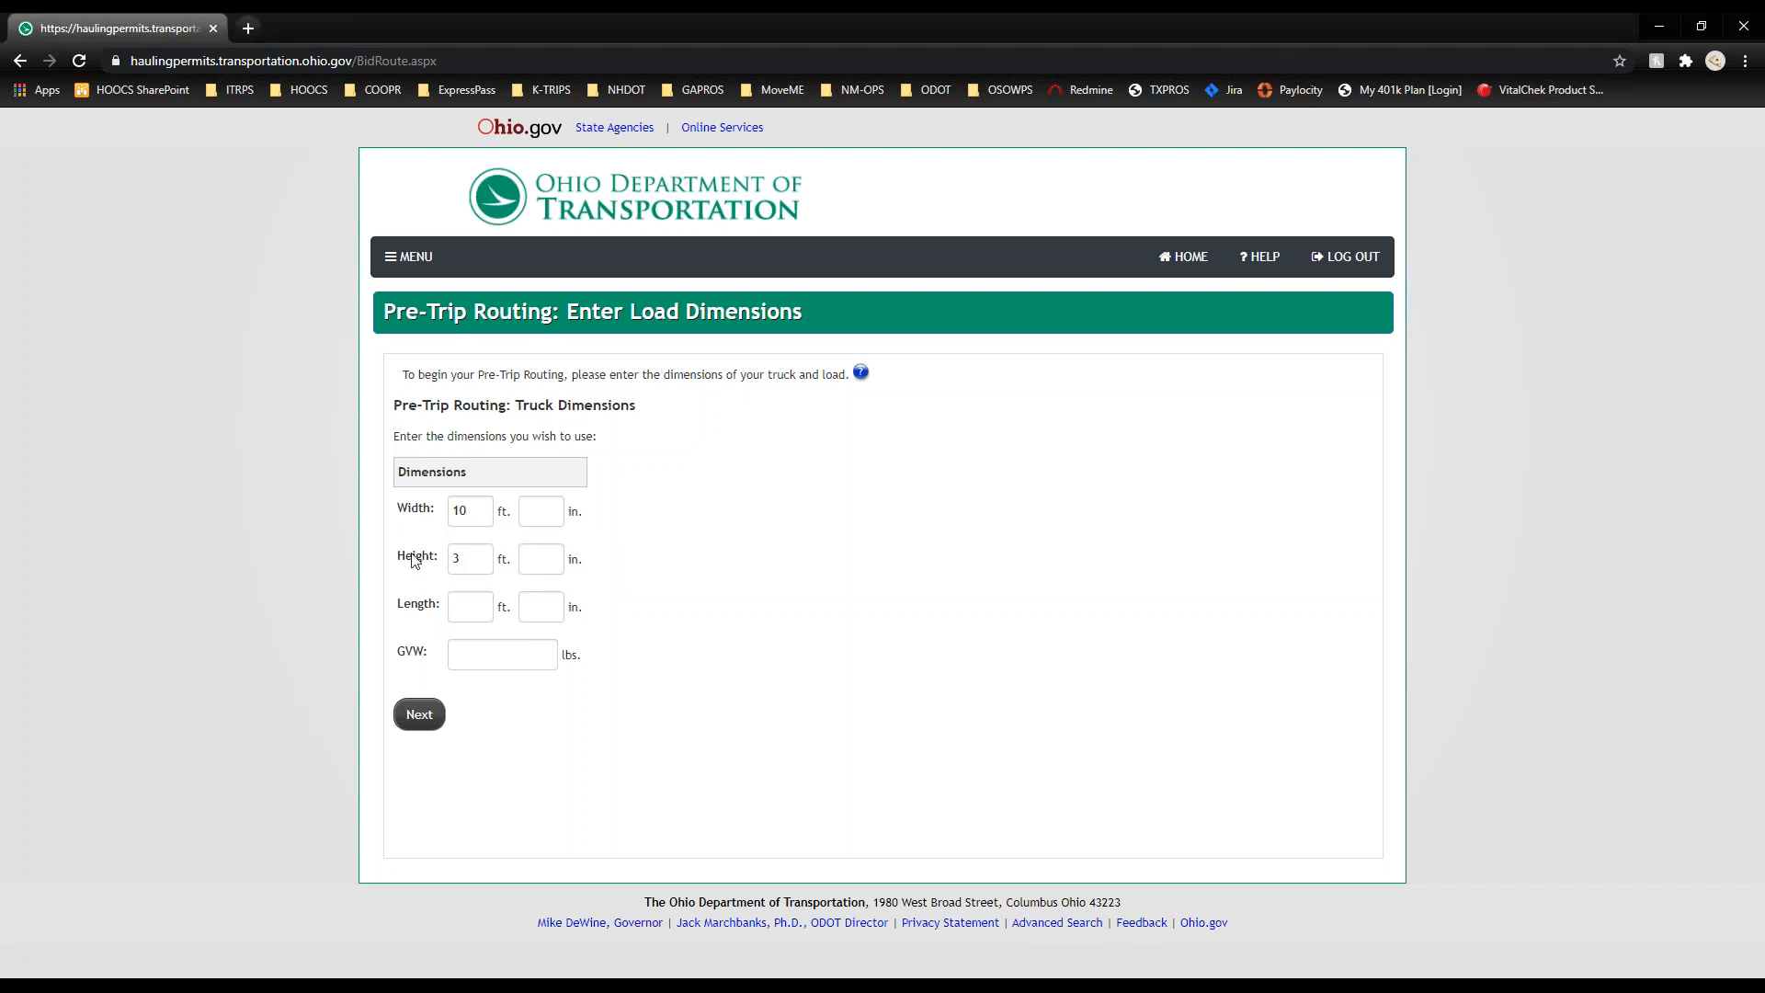
pyautogui.write('13')
pyautogui.click(553, 560)
pyautogui.write('6')
pyautogui.click(487, 614)
pyautogui.write('75')
pyautogui.click(515, 653)
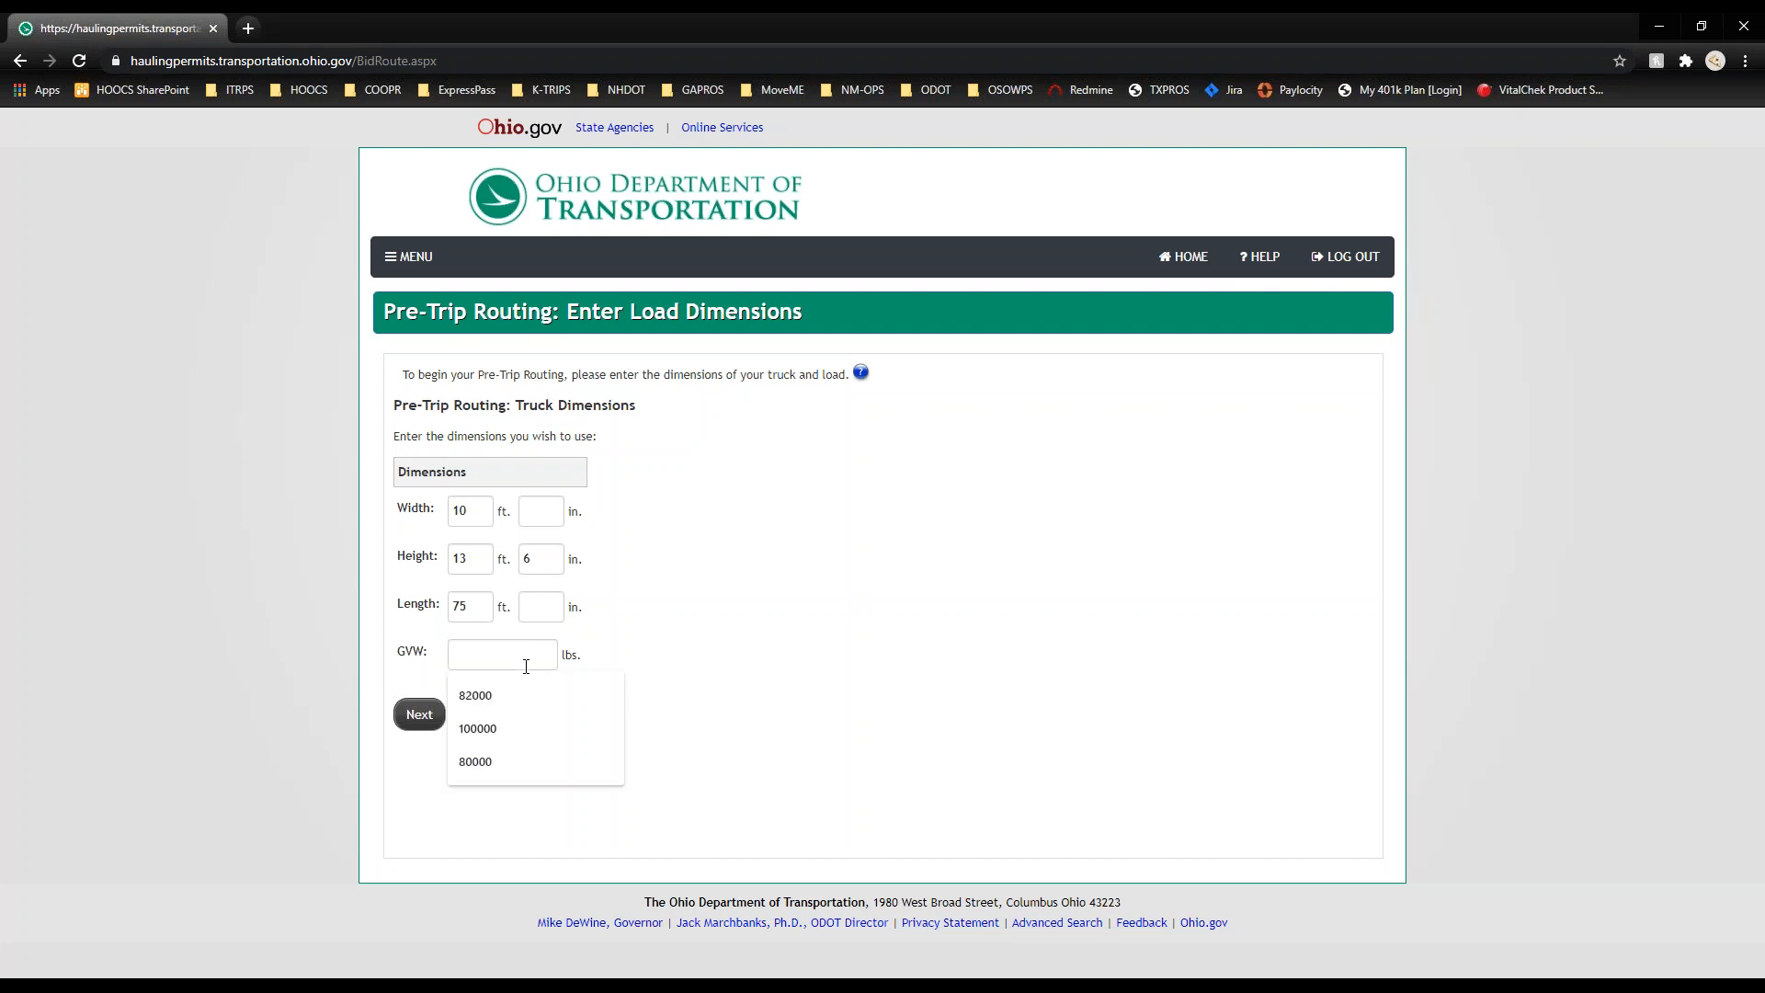
# Step: Enter GVW 85000 lbs and set the origin to the I-275 IN Line border crossing
pyautogui.write('85000')
pyautogui.click(429, 726)
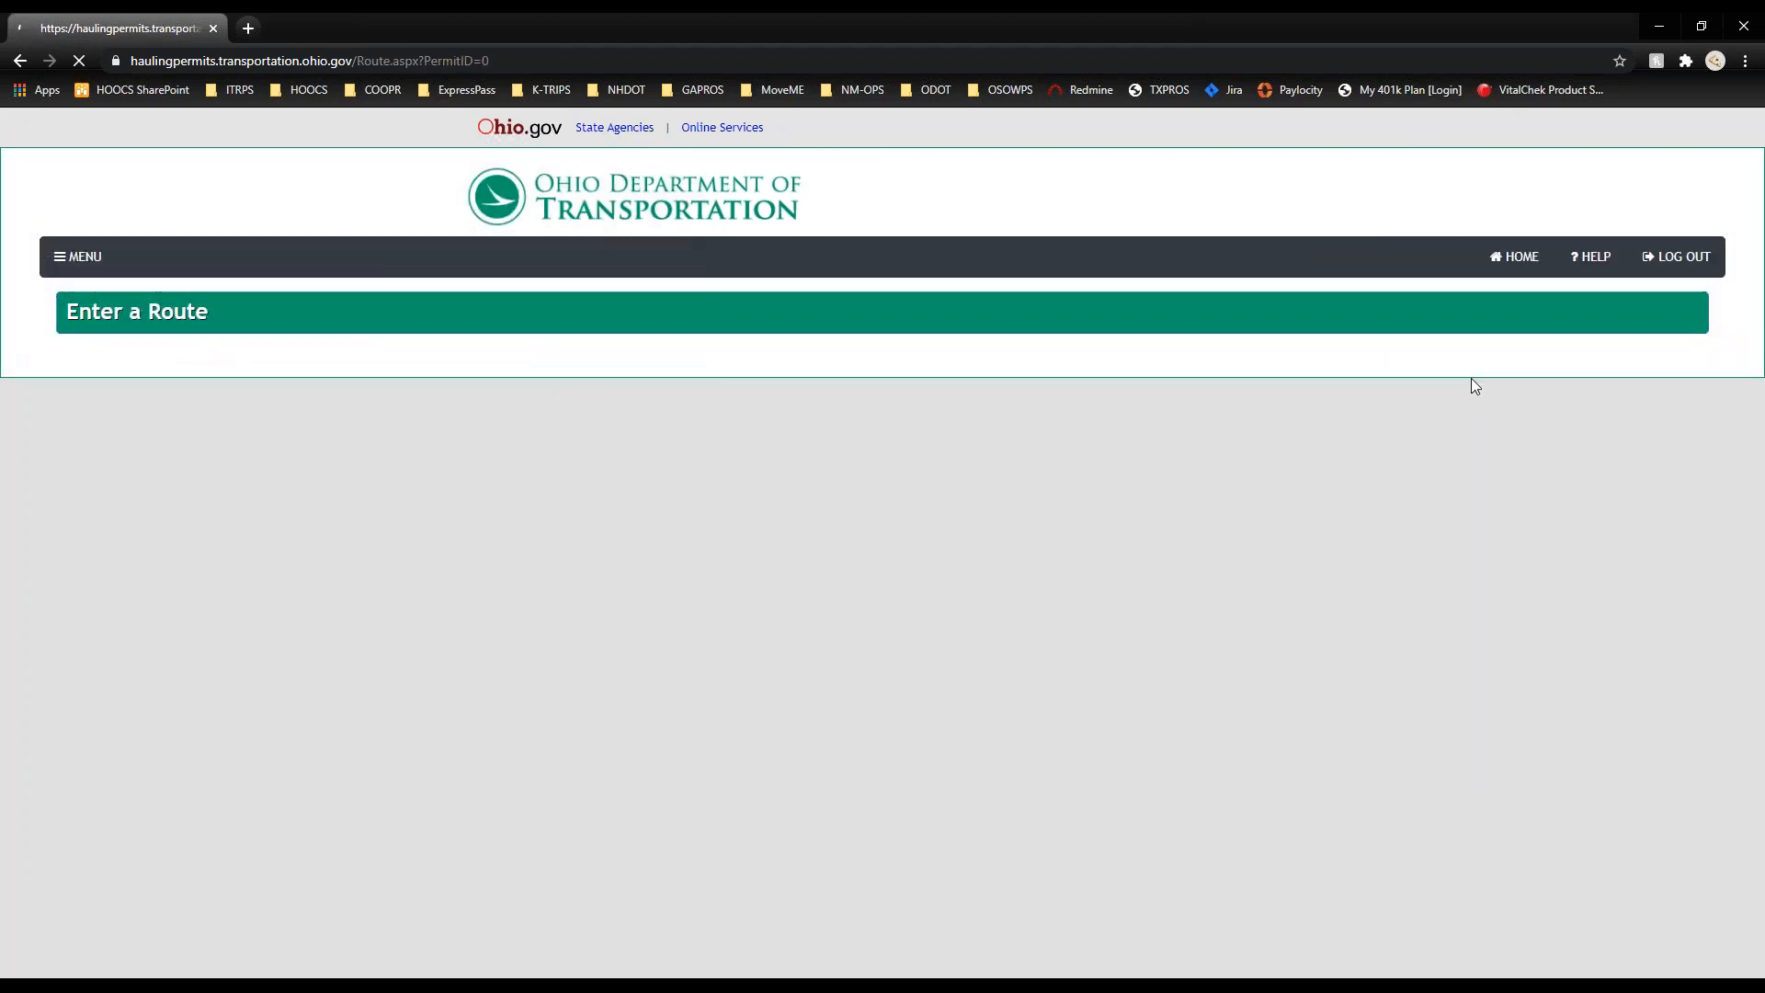
pyautogui.click(302, 548)
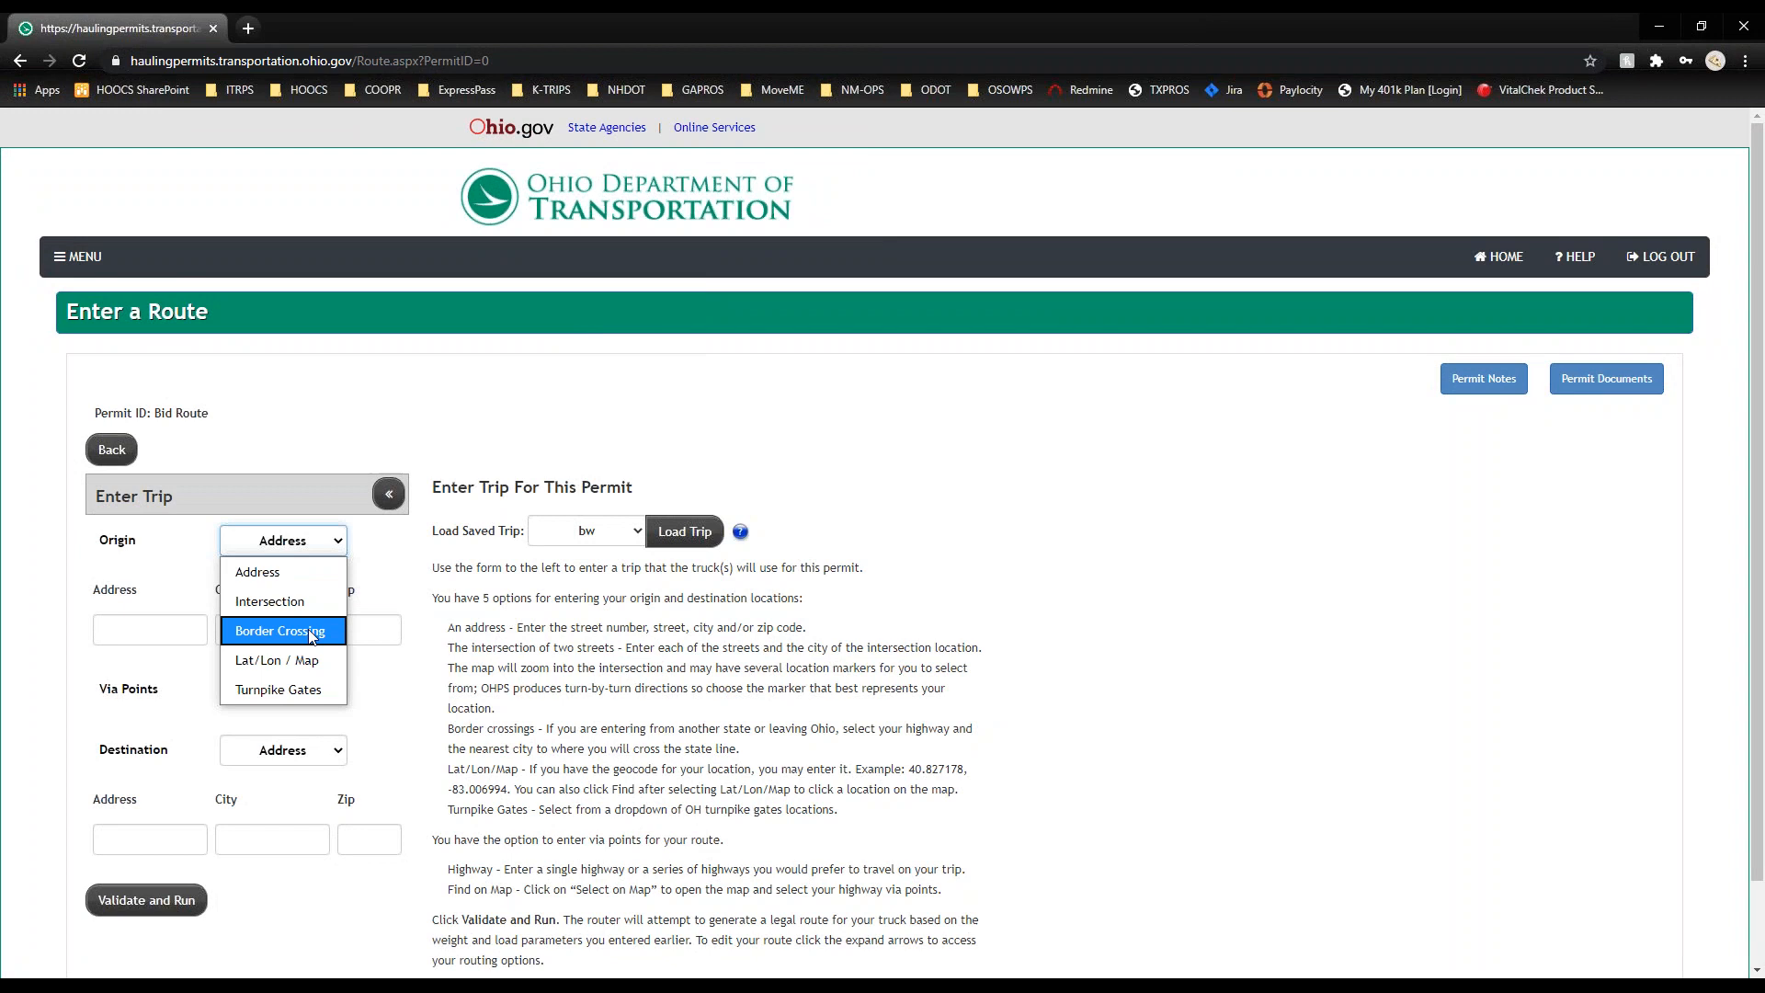
pyautogui.click(312, 640)
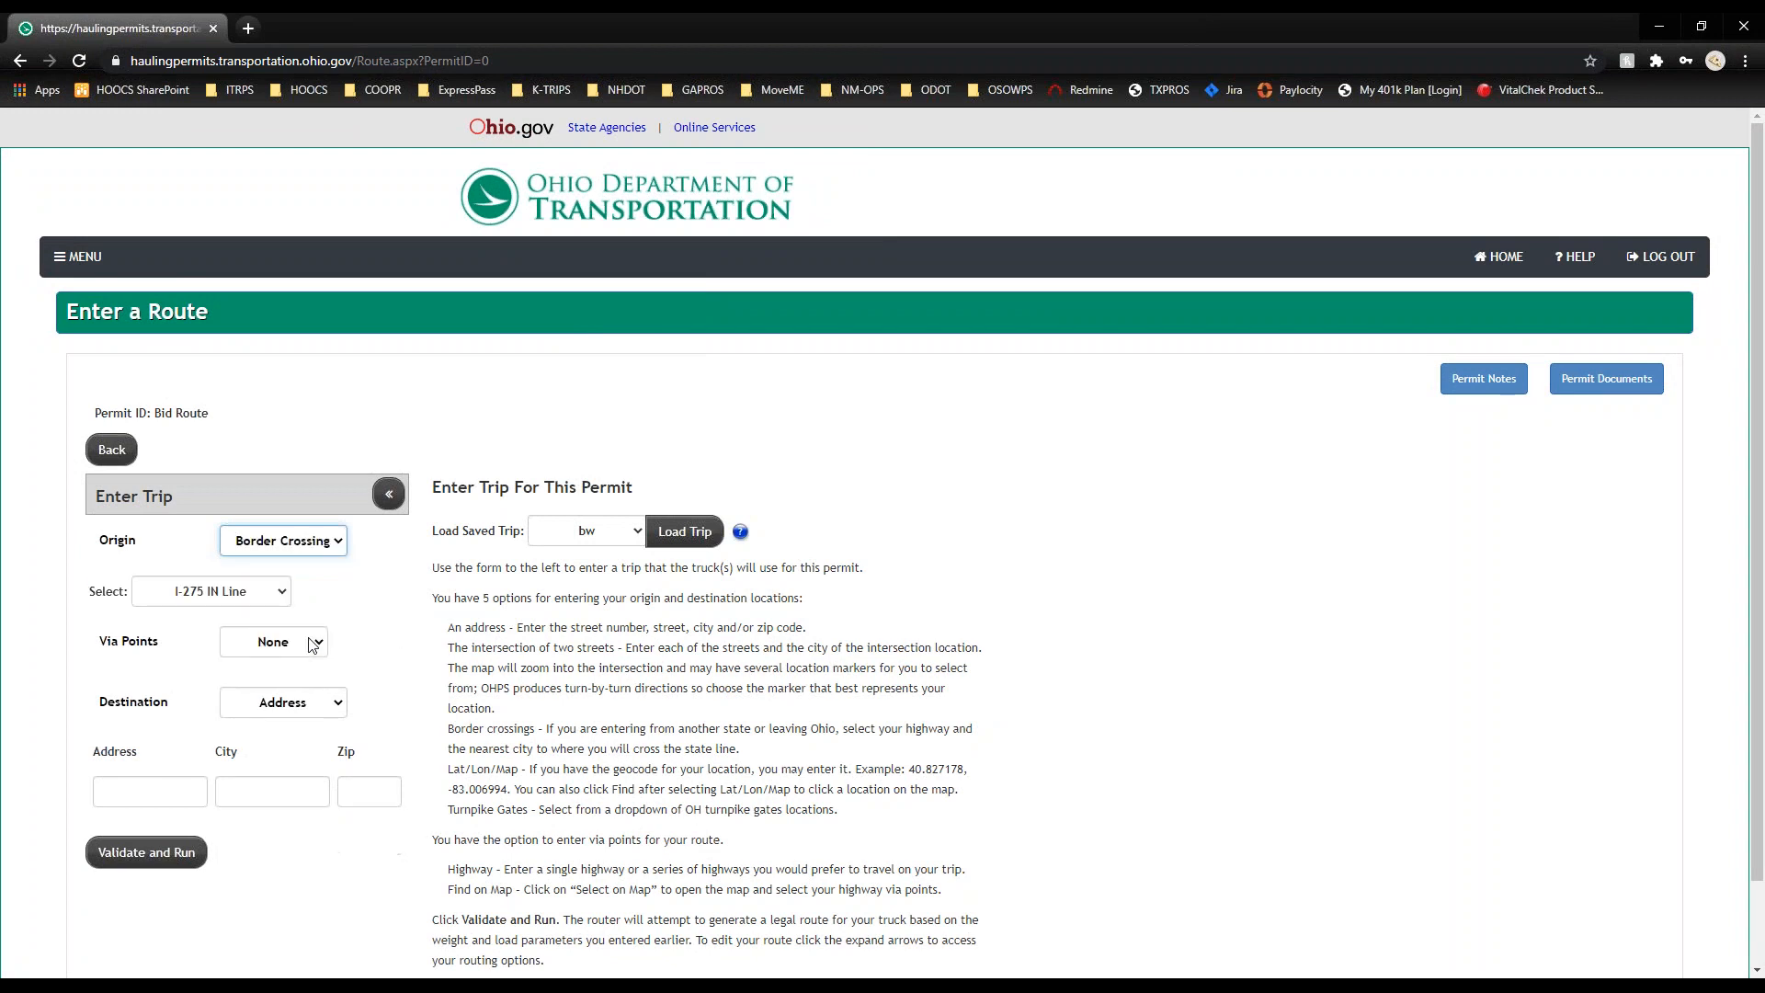
# Step: Set the destination to the Gate 2 EB Entrance turnpike gate and validate the route
pyautogui.click(285, 702)
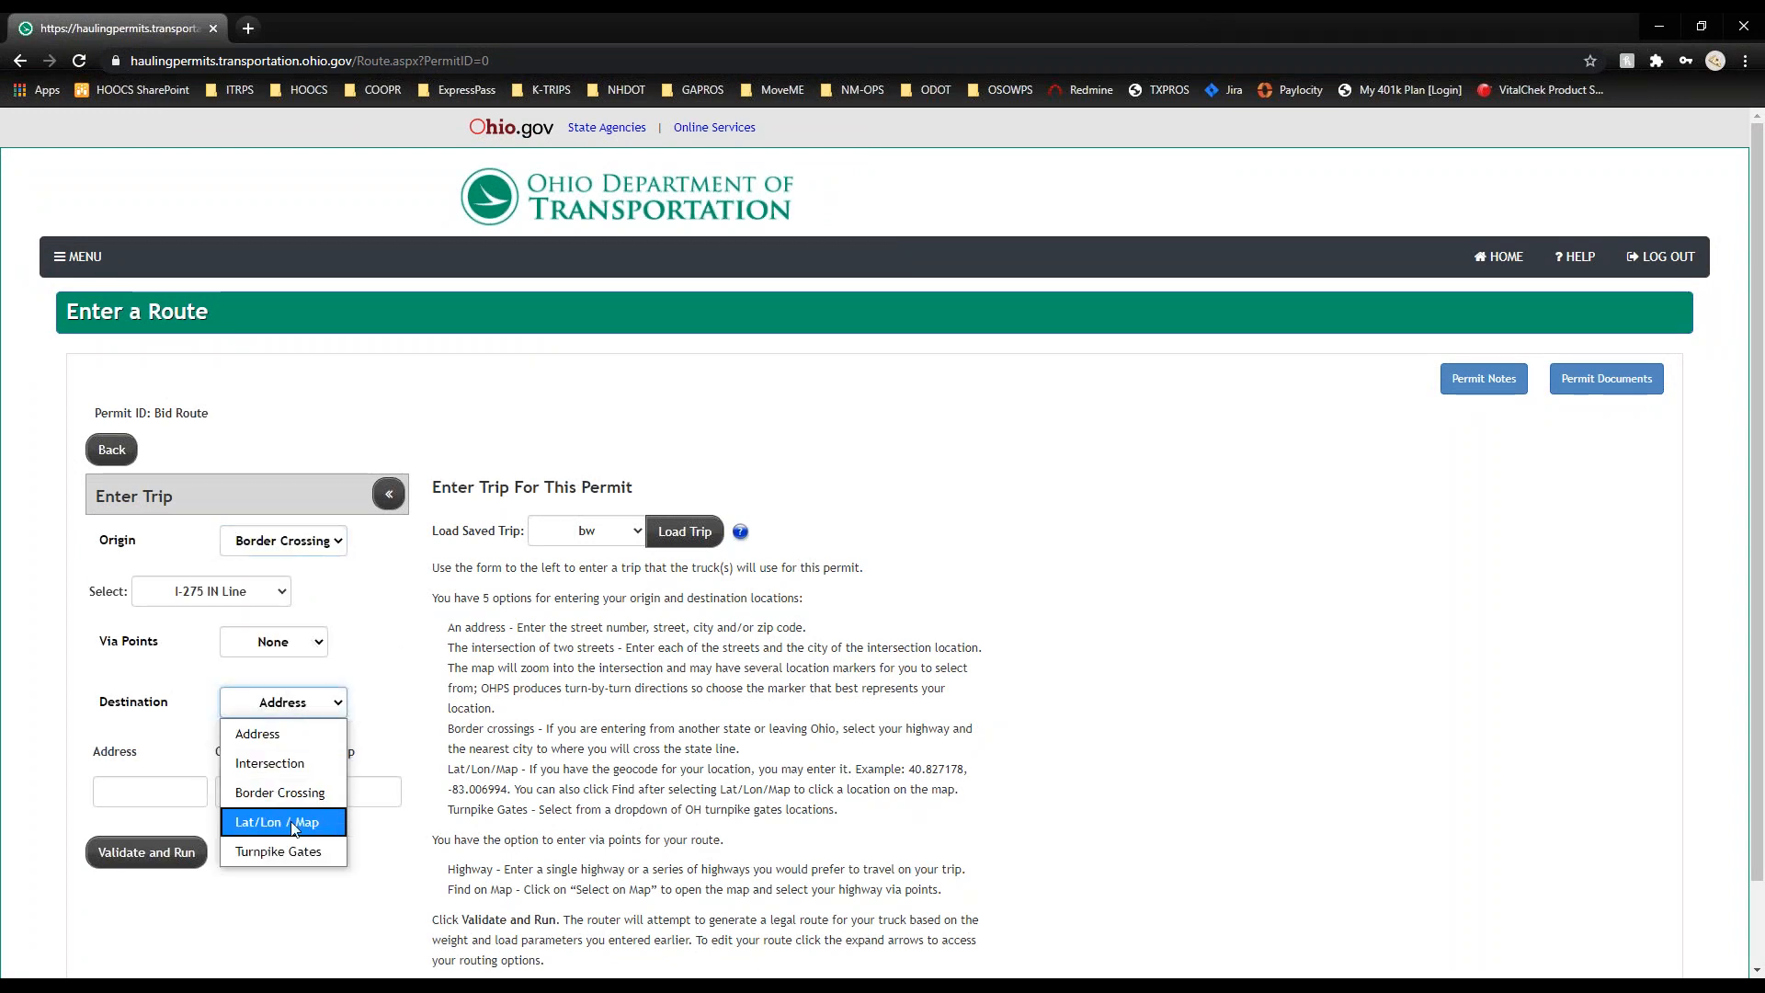
pyautogui.click(296, 823)
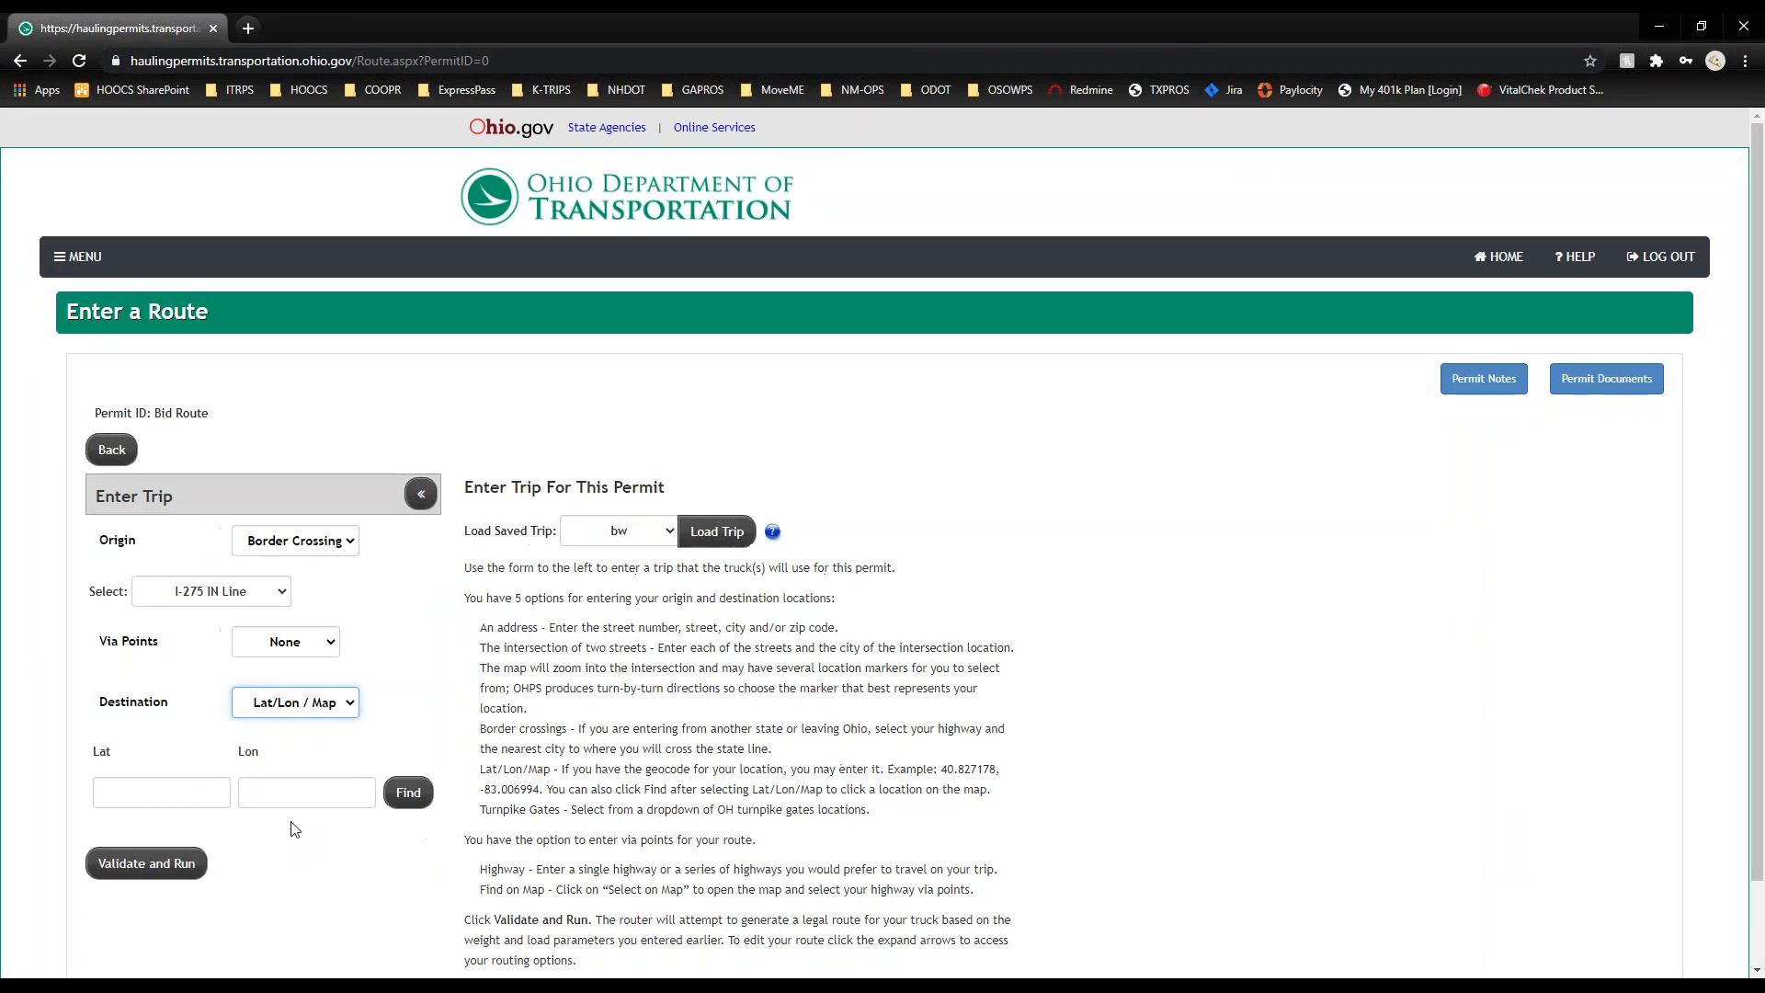
pyautogui.click(320, 714)
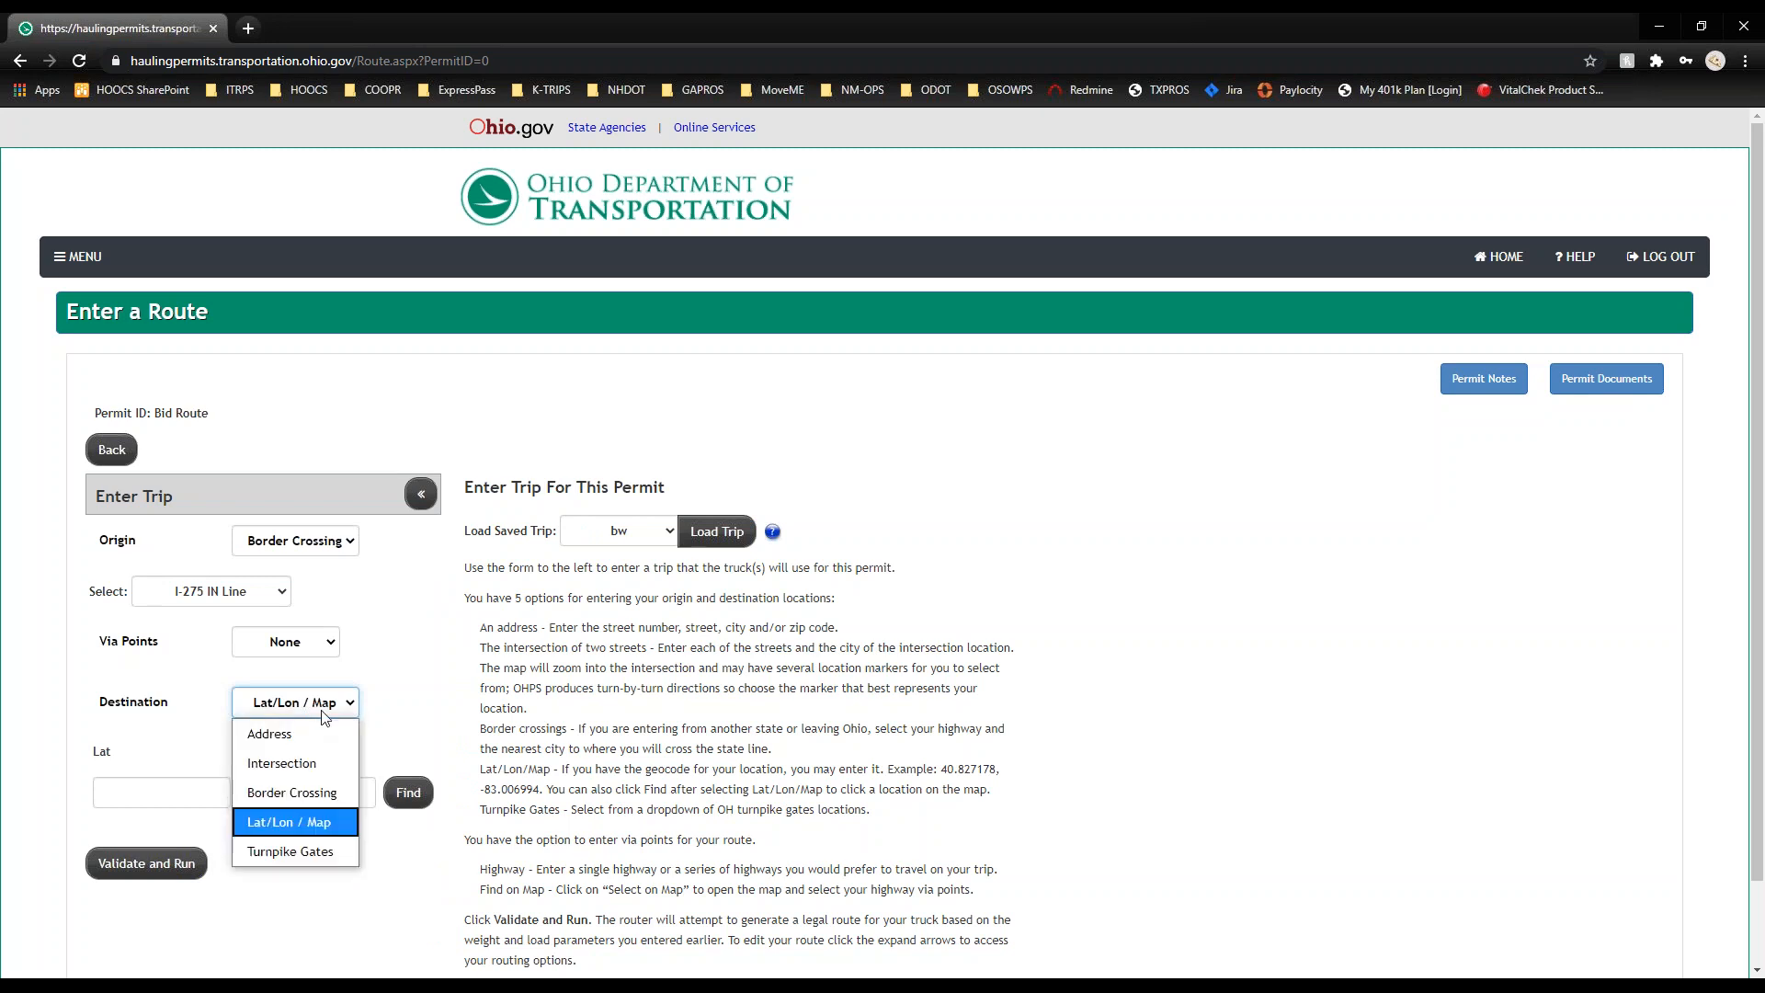
pyautogui.click(307, 848)
pyautogui.click(127, 803)
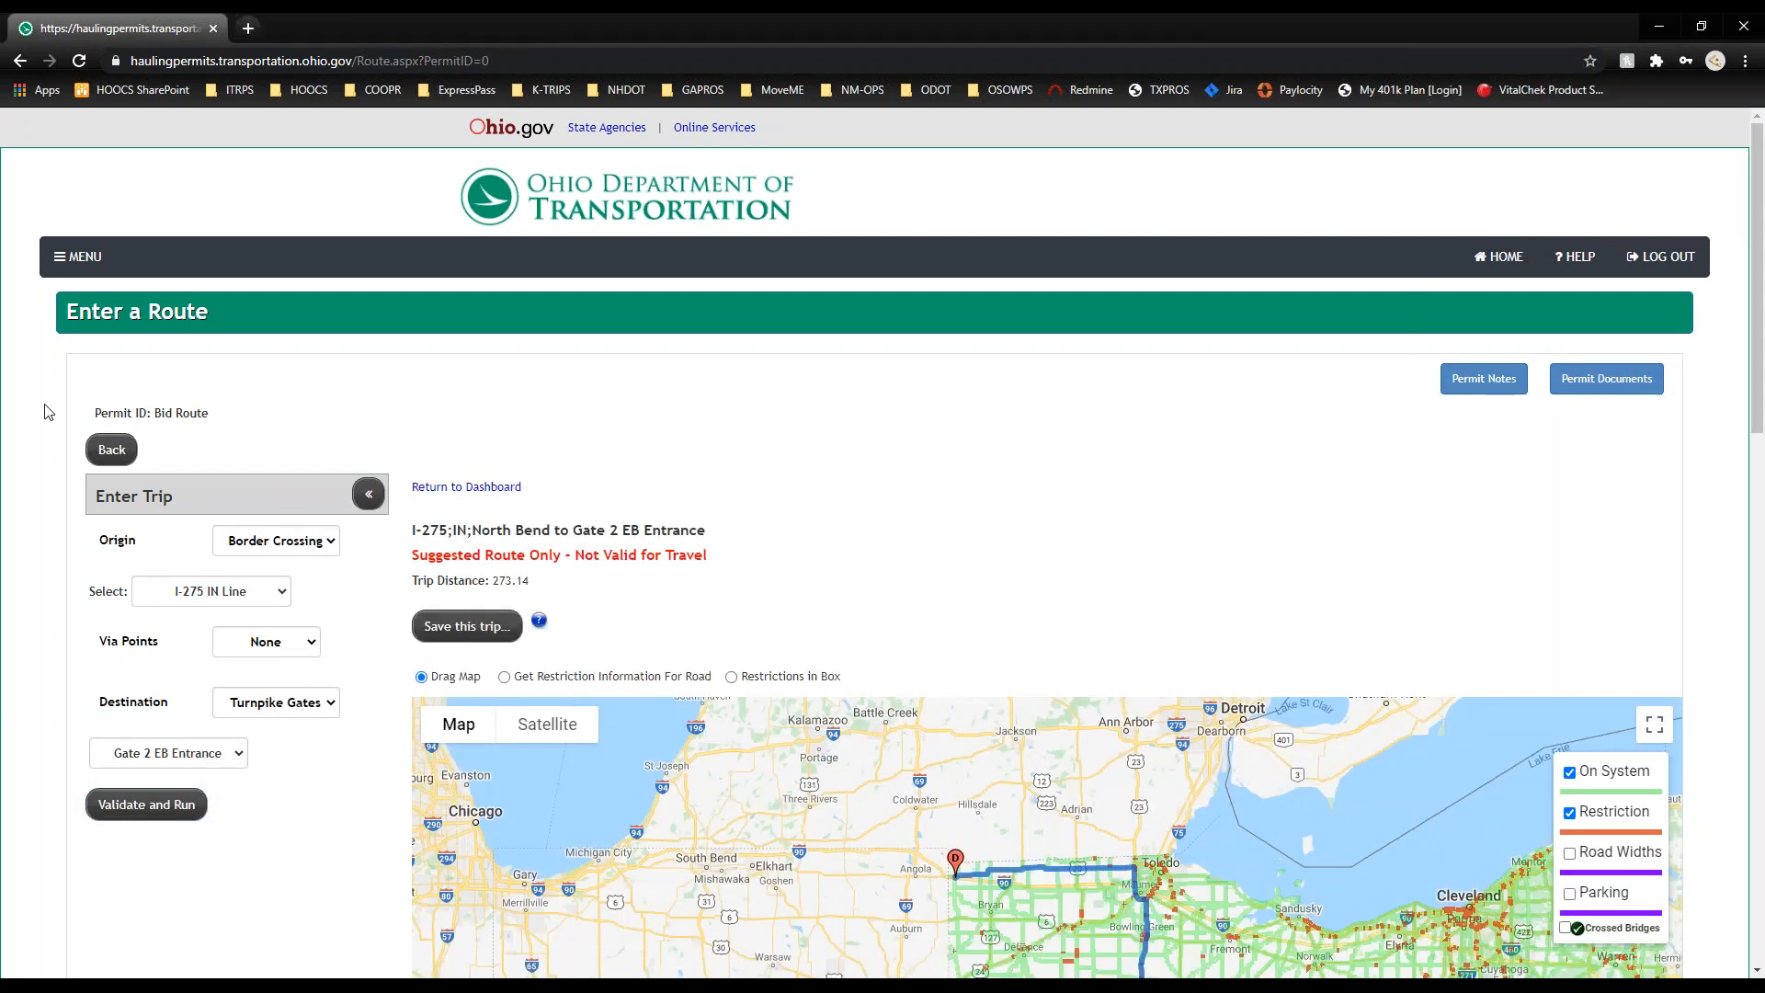
# Step: Review the suggested 273.14-mile route, then open the Admin Links menu
pyautogui.scroll(-1, 48, 411)
pyautogui.scroll(-3, 48, 411)
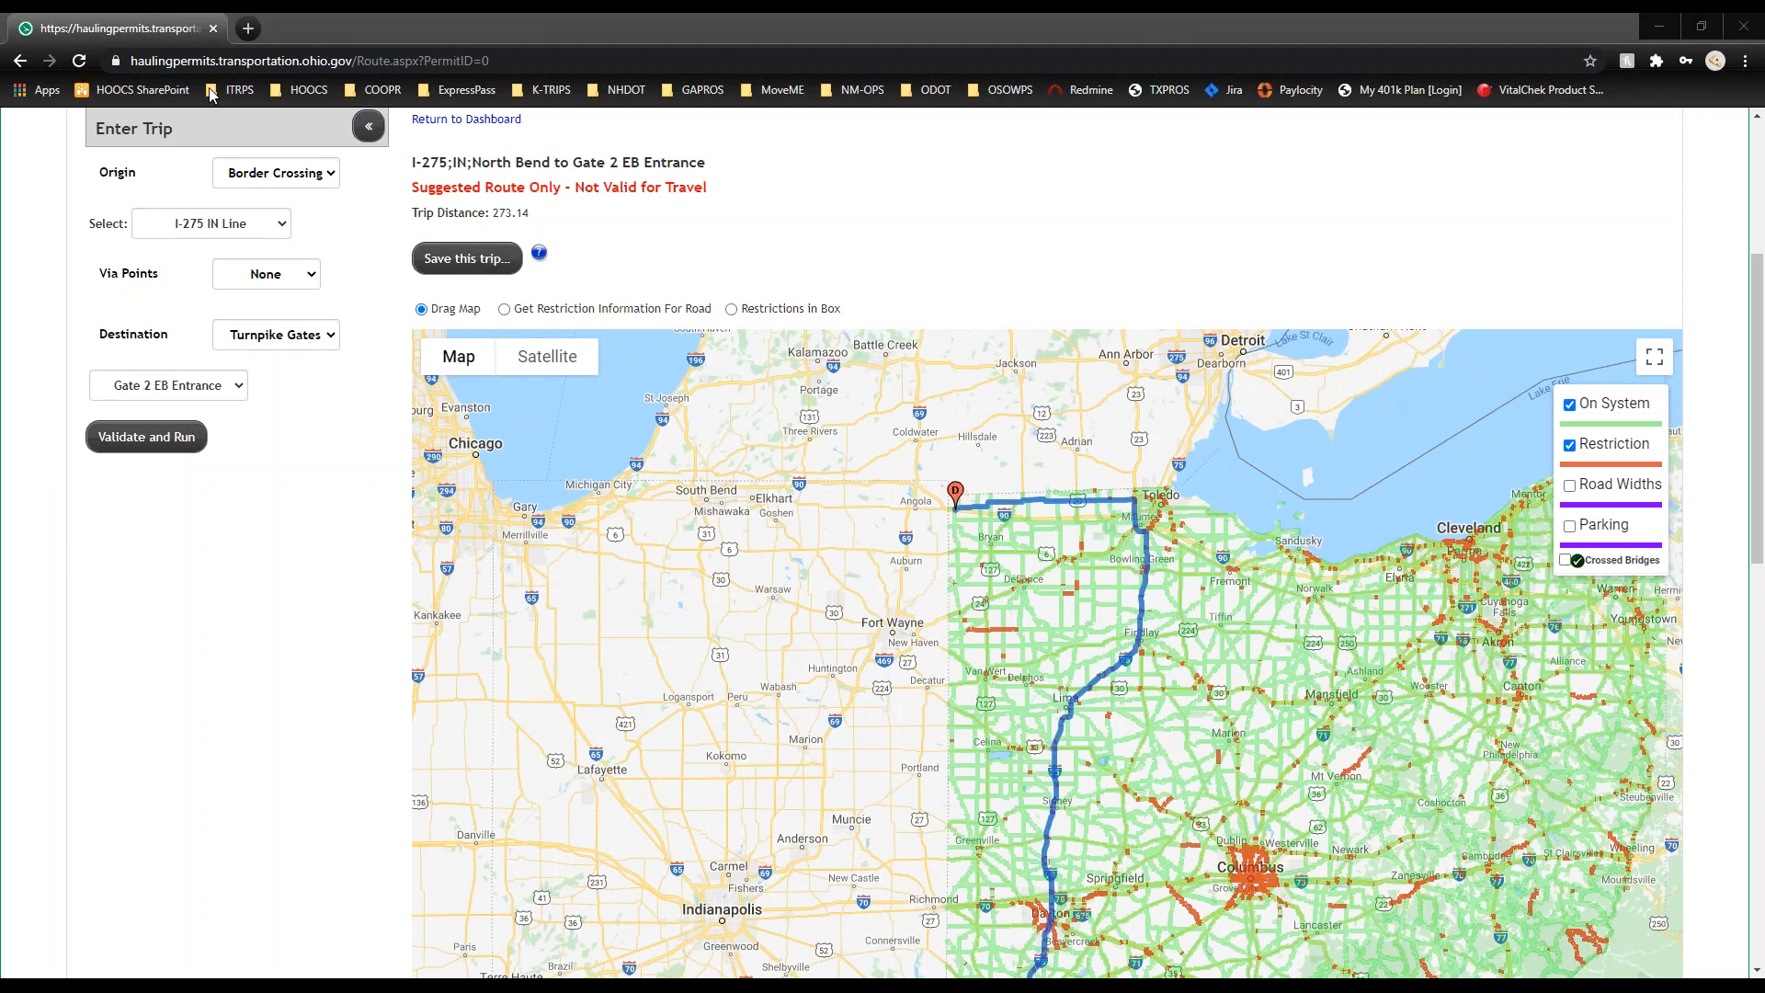
pyautogui.scroll(2, 78, 183)
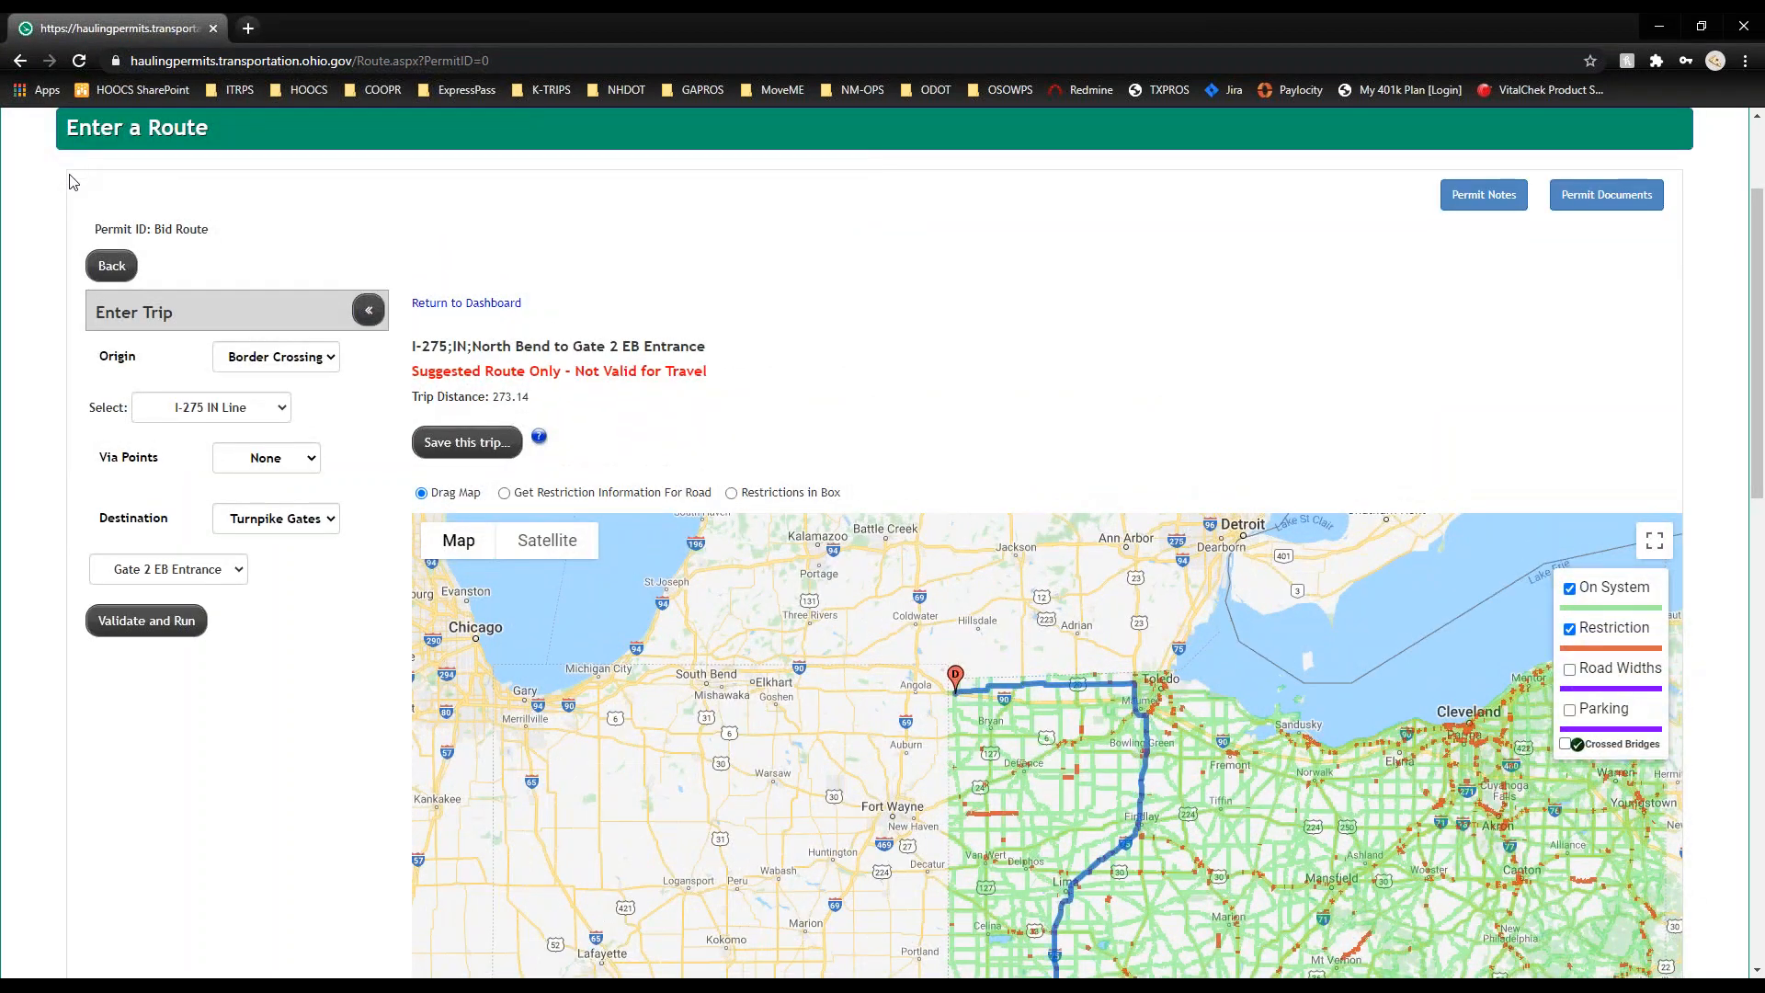
pyautogui.scroll(2, 74, 180)
pyautogui.click(78, 257)
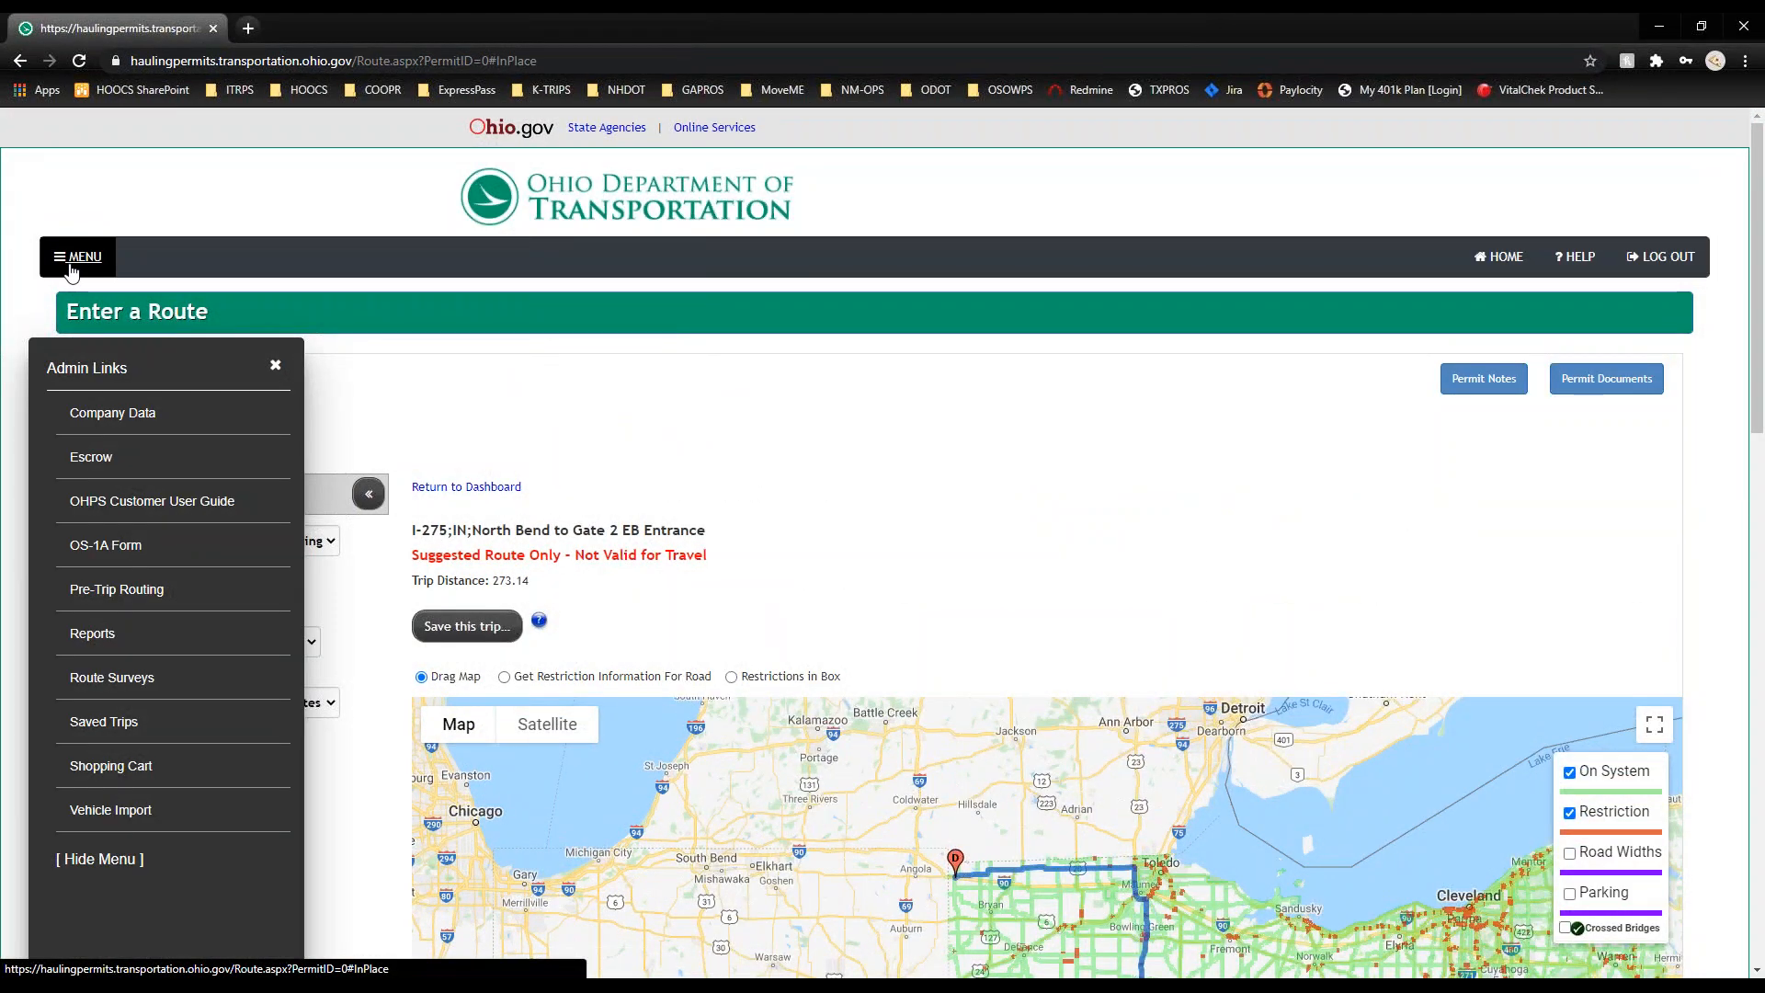
# Step: Open Customer Permit Reports, keeping Customer Reconciliation Report as the report type
pyautogui.click(102, 637)
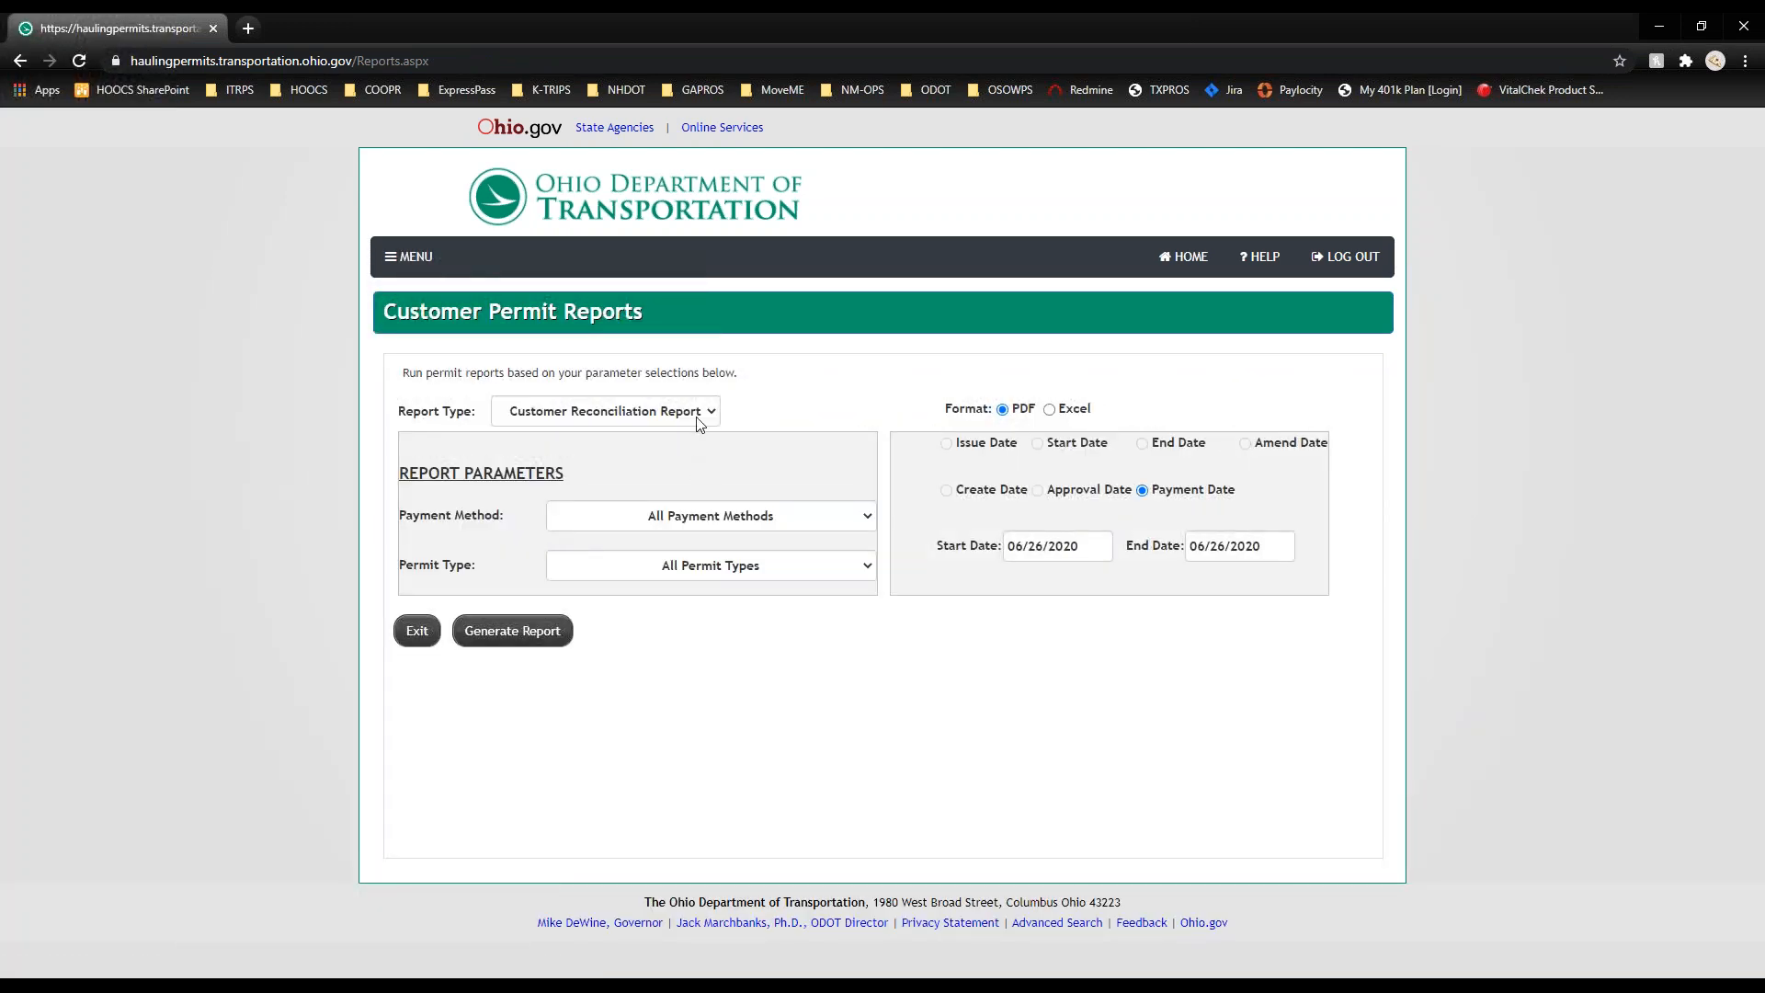
pyautogui.click(798, 576)
pyautogui.click(798, 575)
pyautogui.click(669, 415)
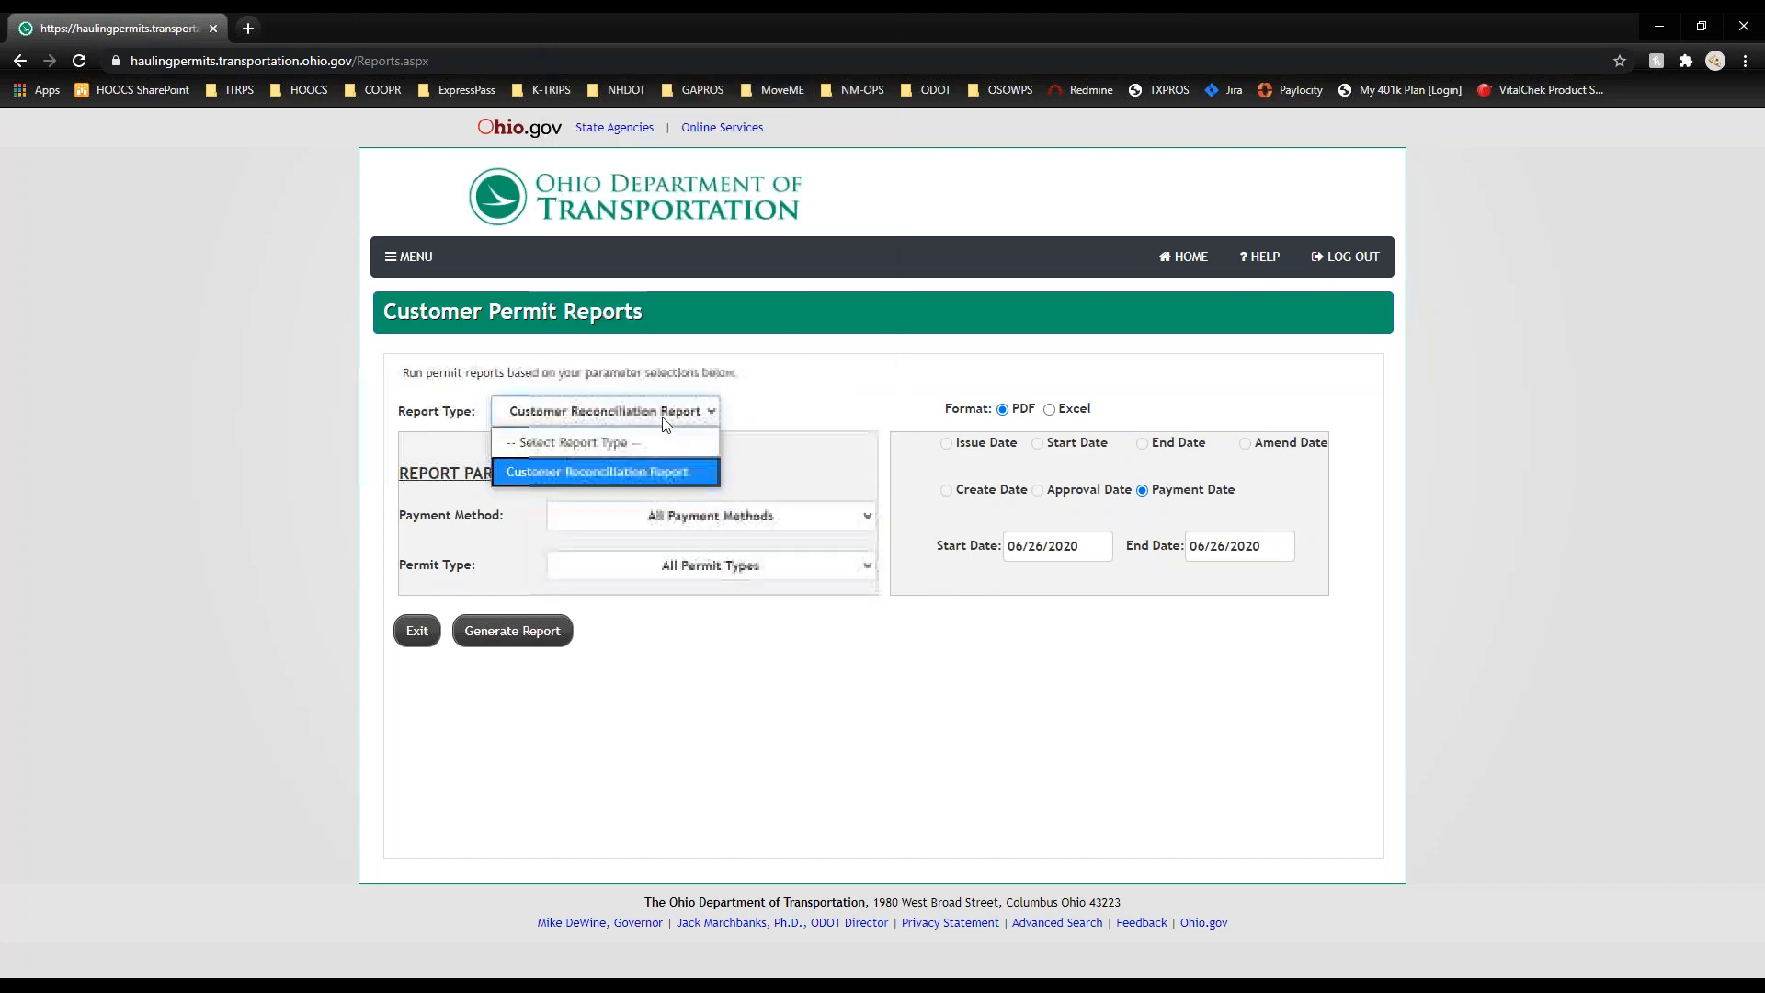
pyautogui.click(659, 469)
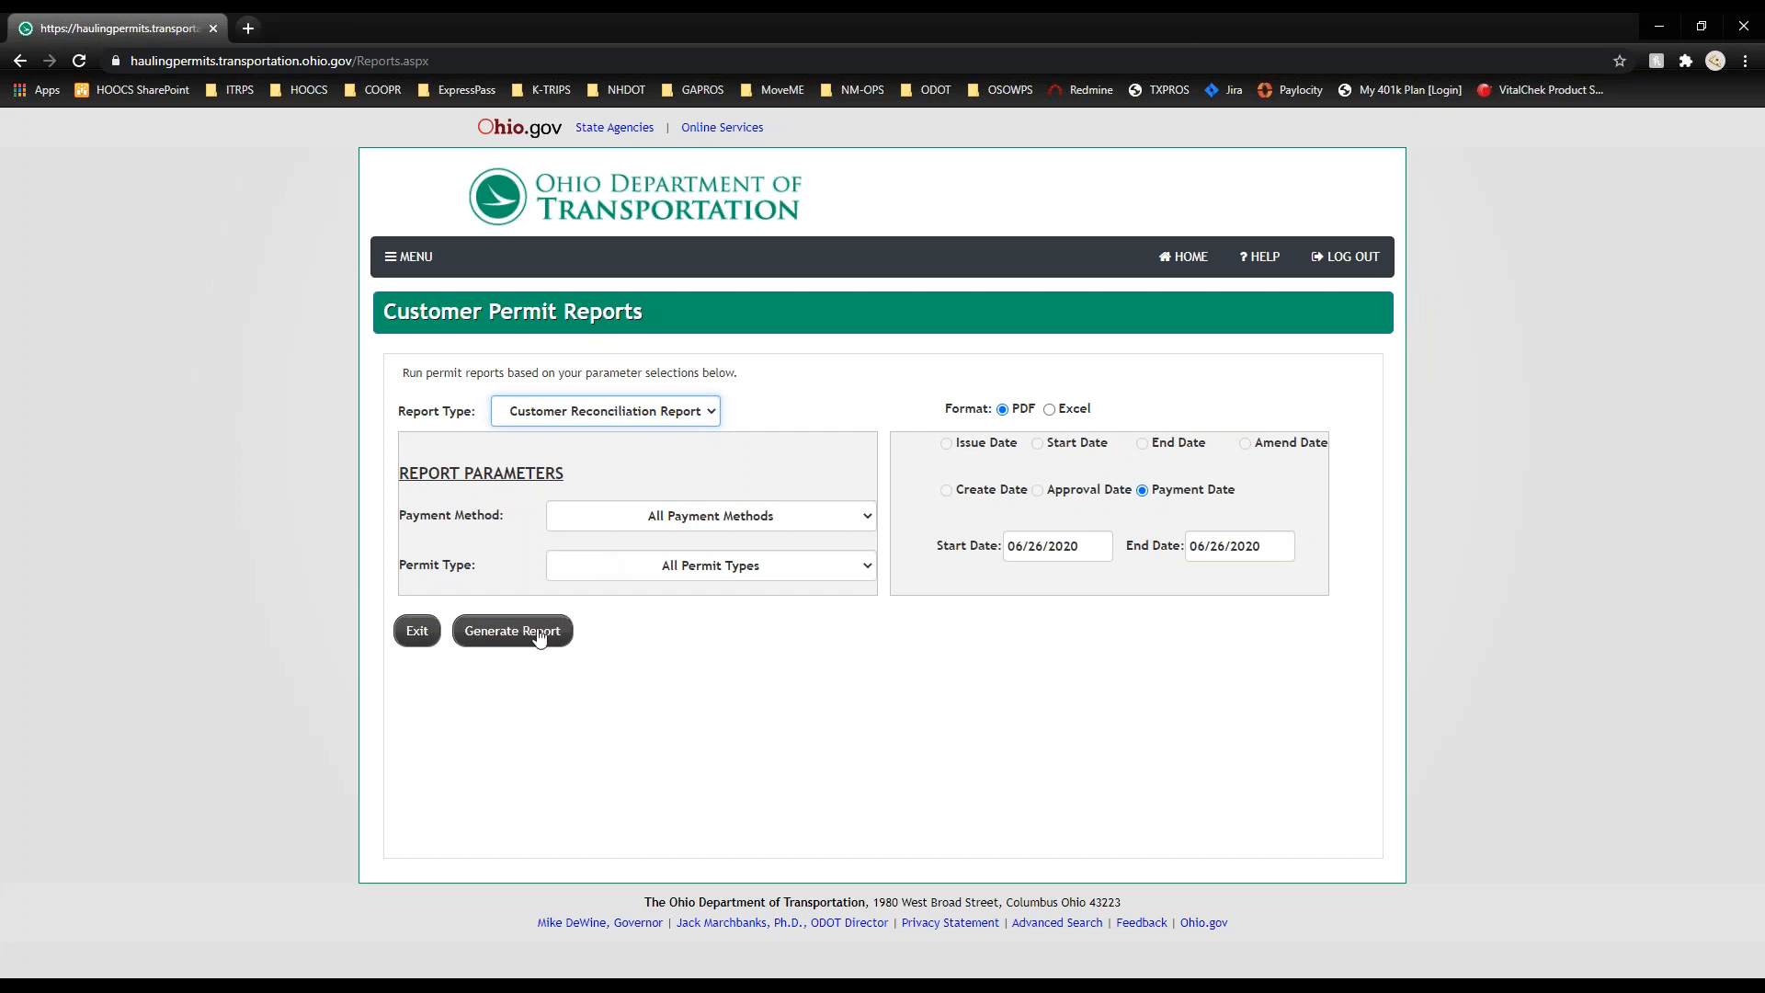
pyautogui.click(405, 259)
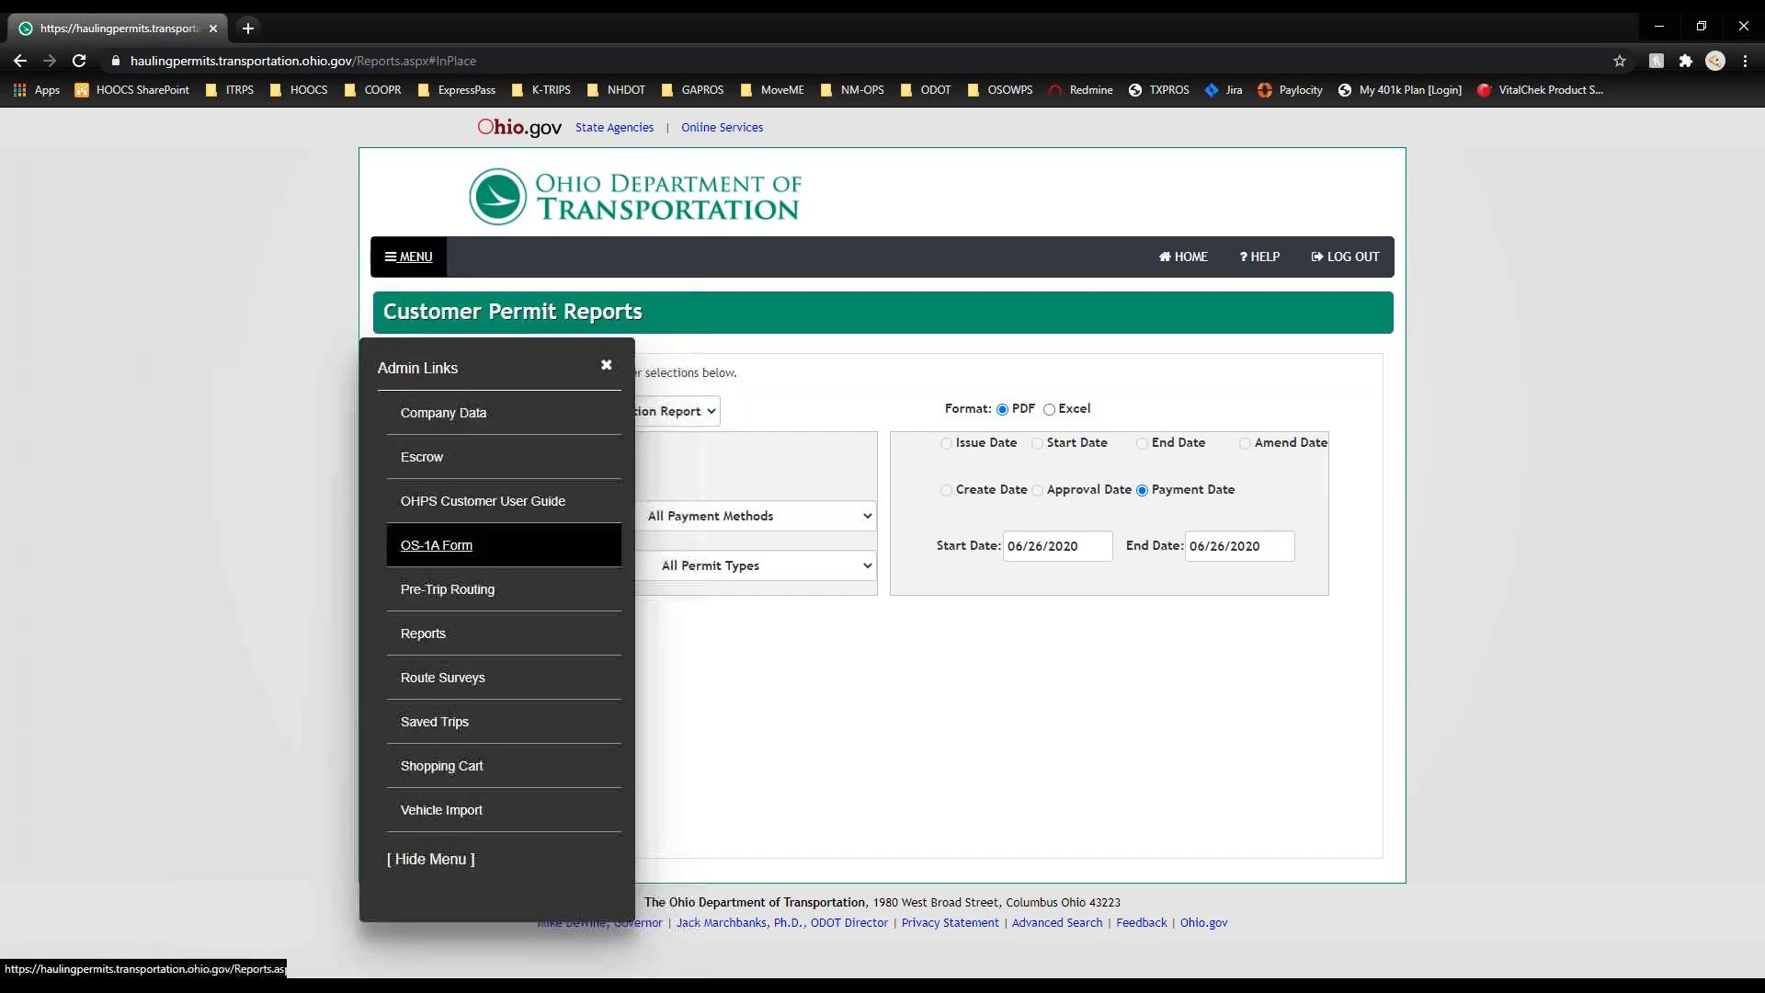
# Step: Open Route Surveys from the Admin Links menu
pyautogui.click(436, 690)
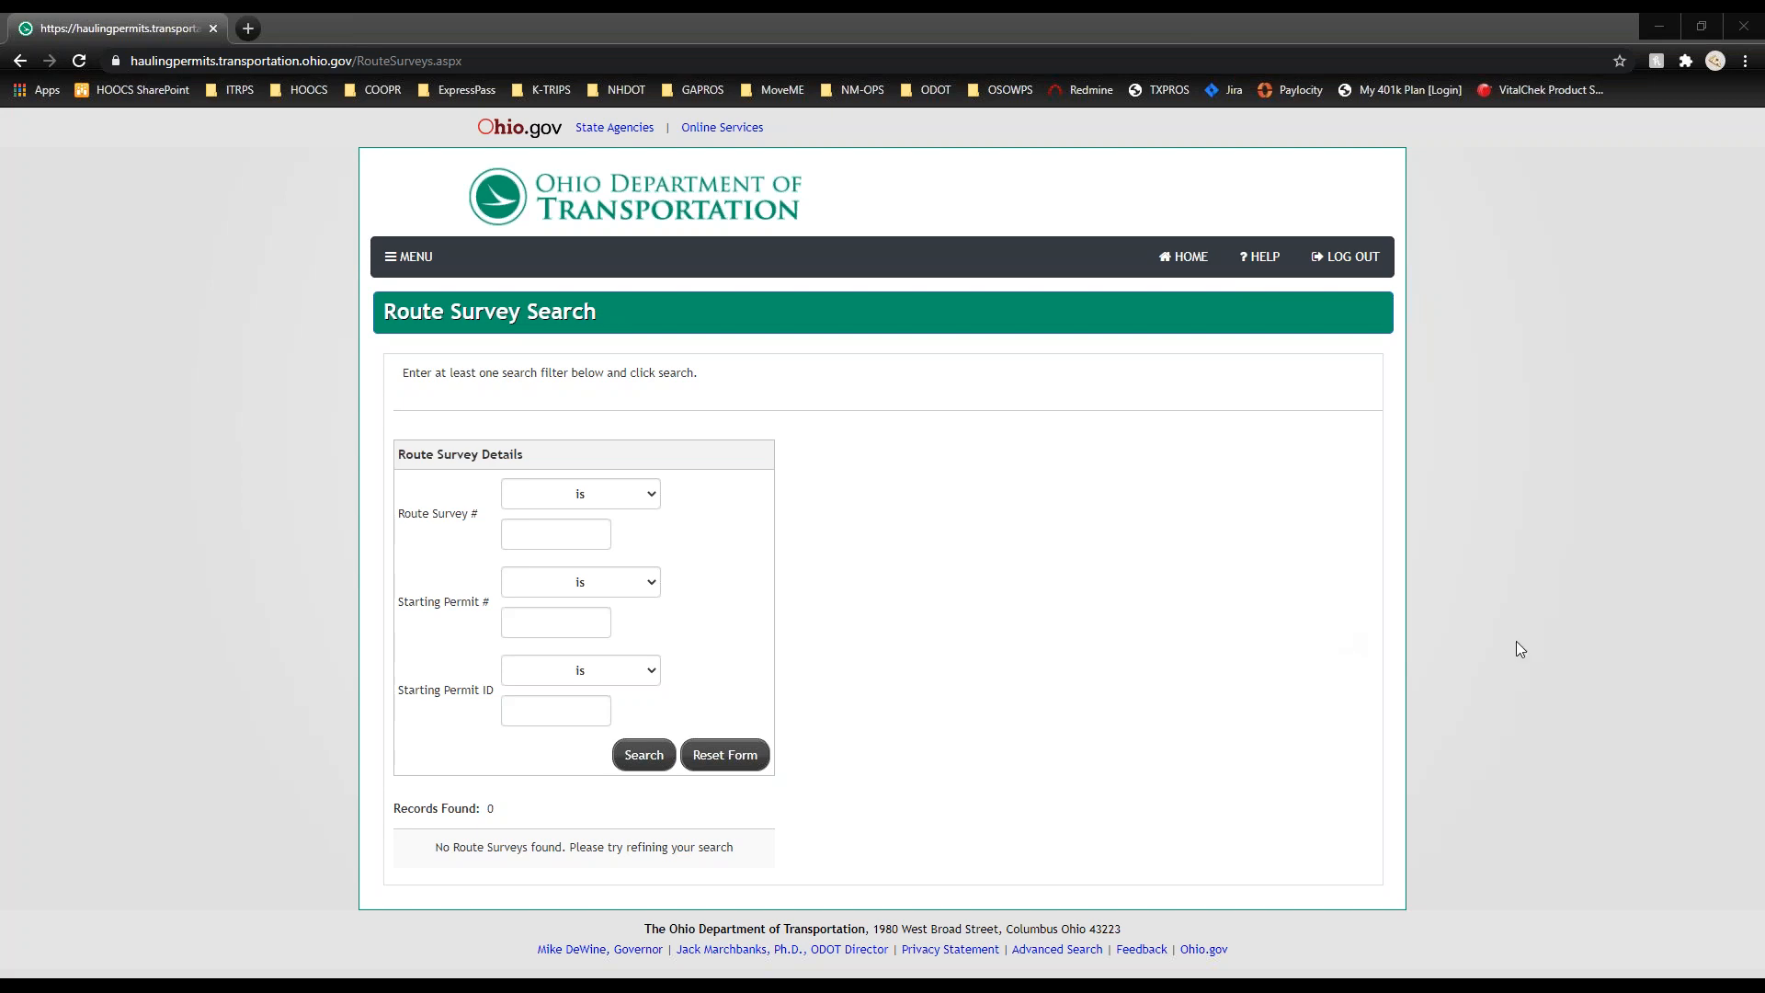
# Step: Open Saved Trips from the Admin Links menu
pyautogui.click(411, 257)
pyautogui.click(427, 722)
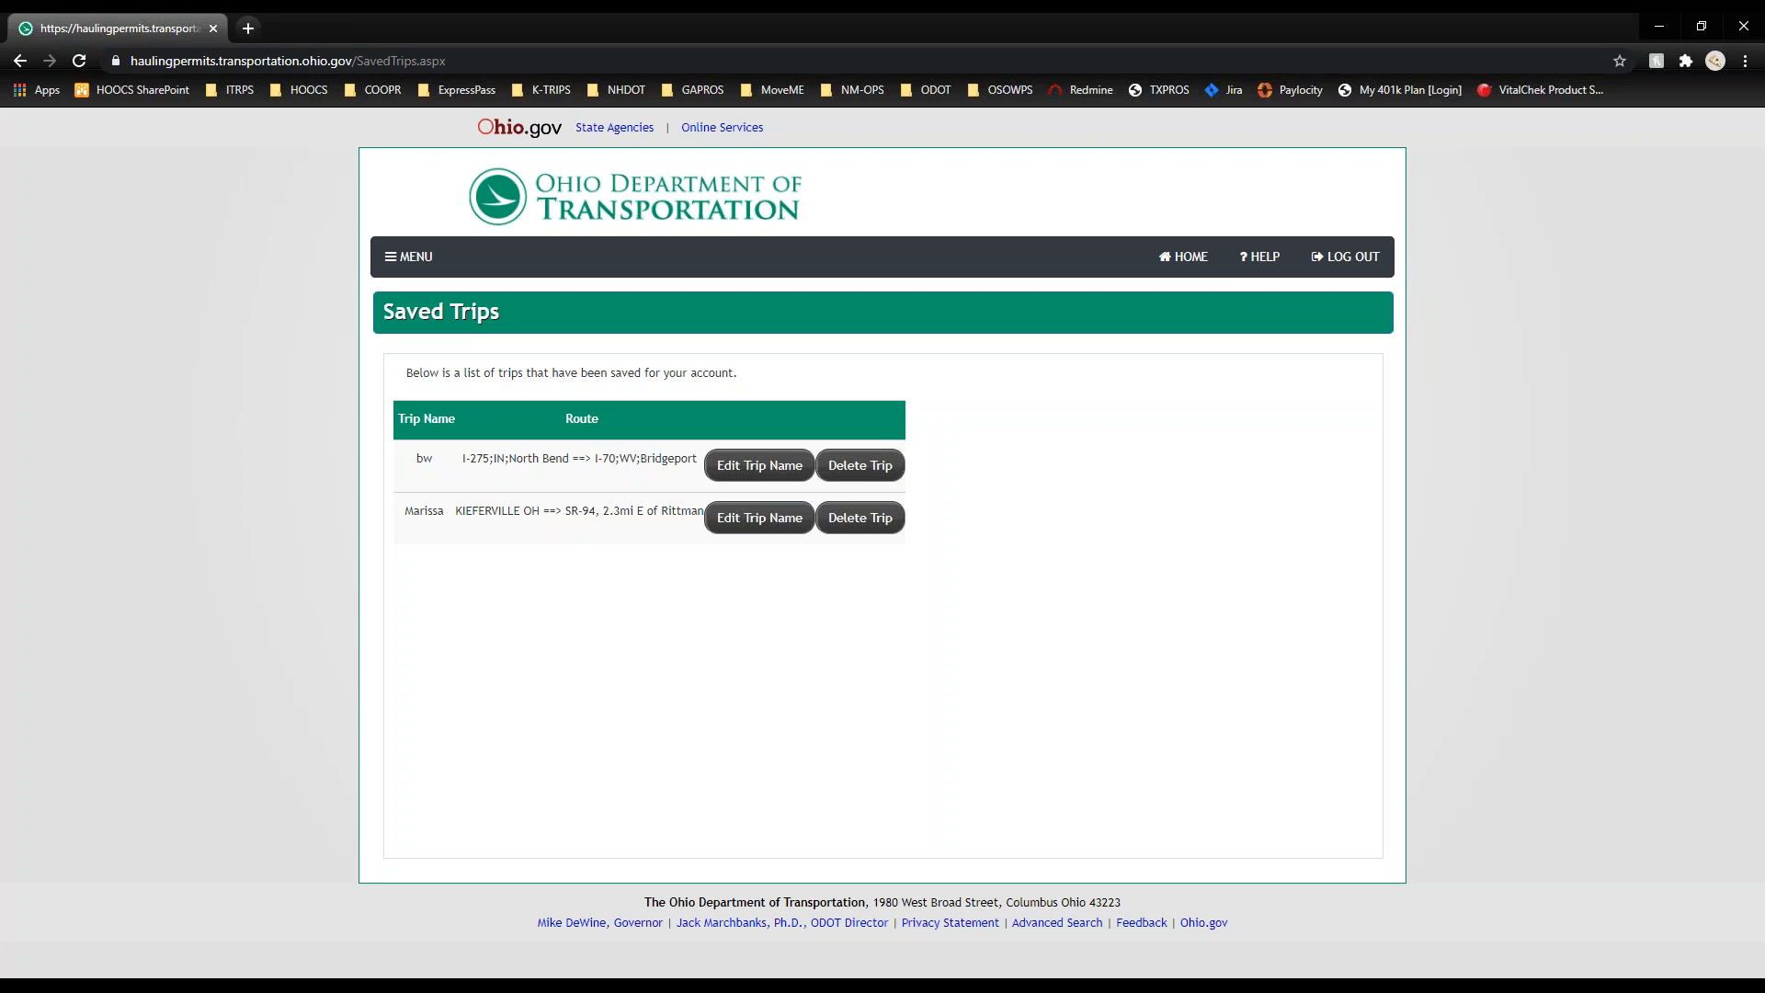
# Step: Cancel renaming the first saved trip, then go to the Shopping Cart
pyautogui.click(770, 467)
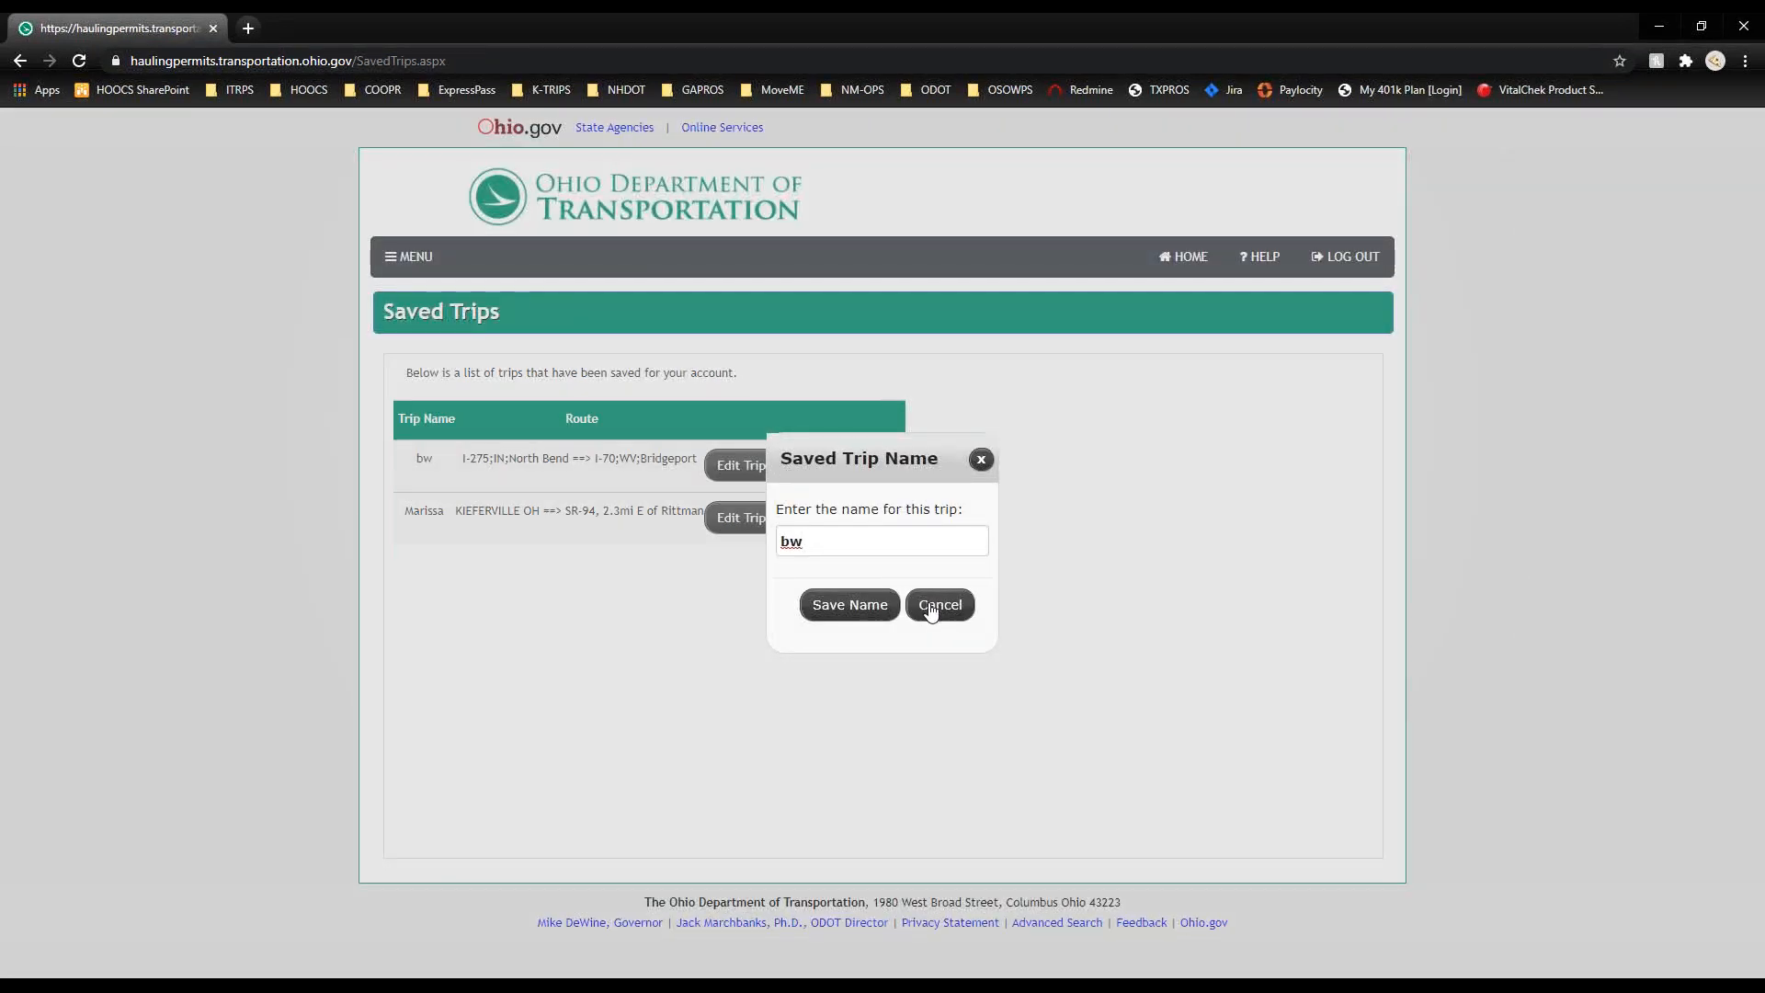
pyautogui.click(931, 609)
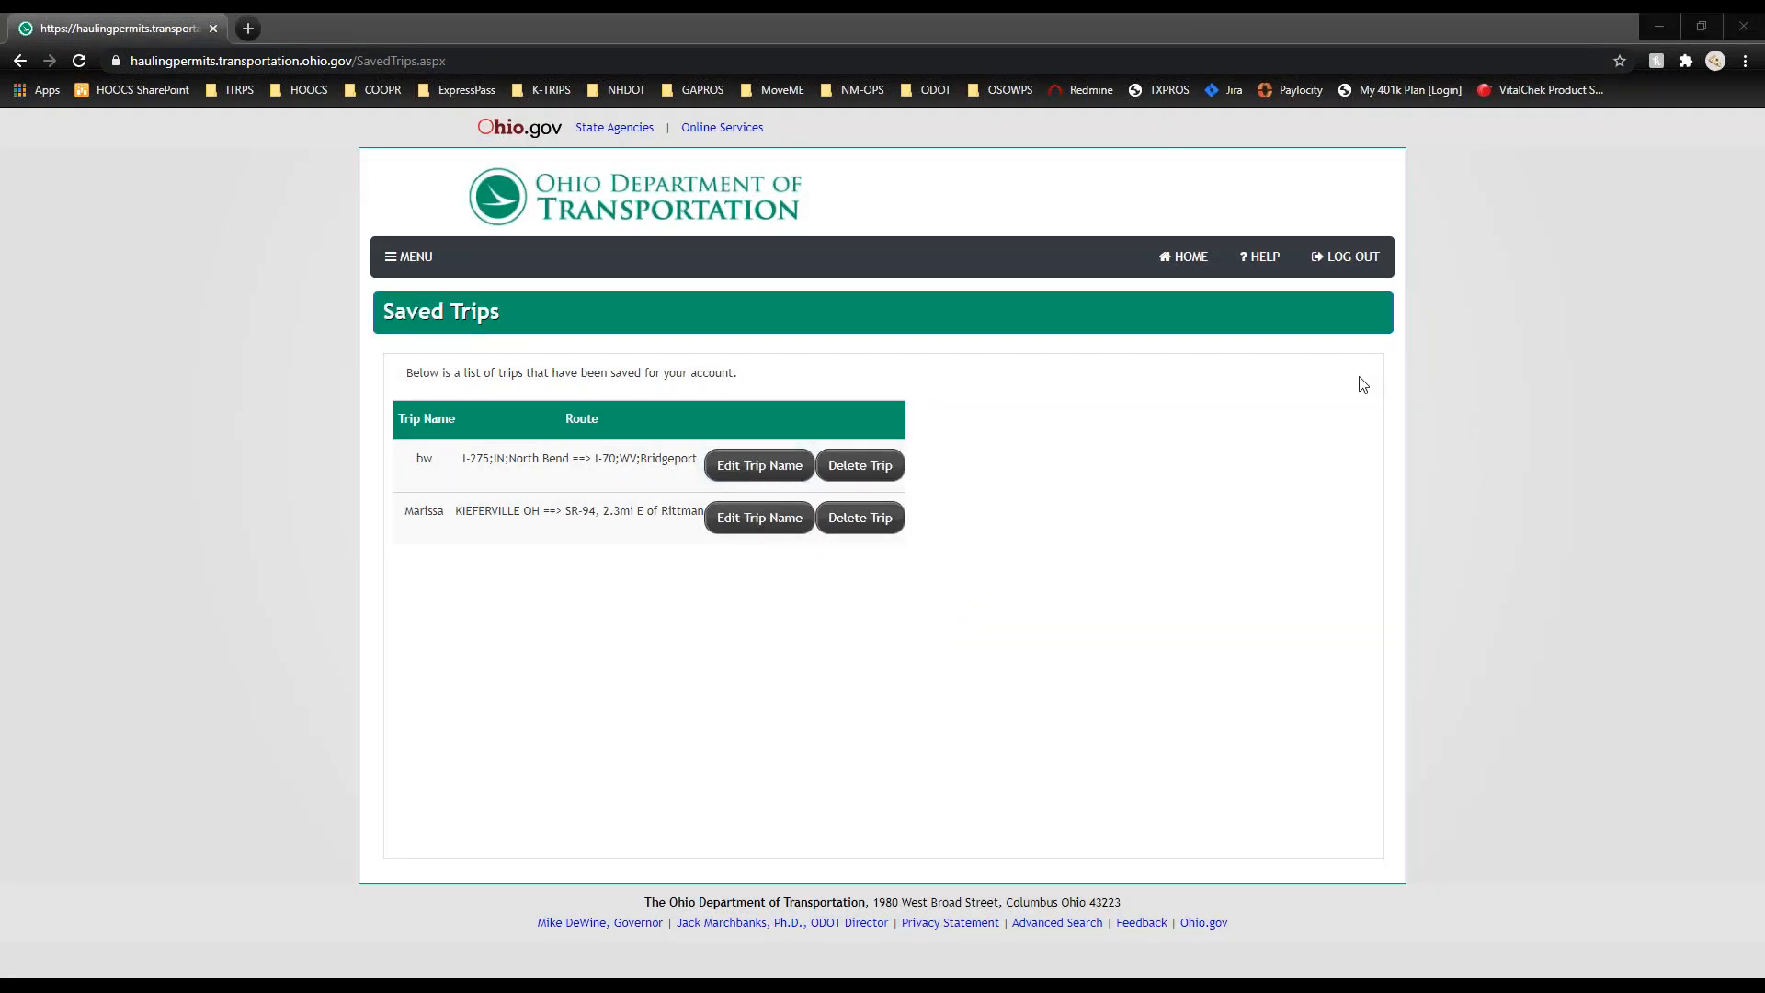
pyautogui.click(386, 260)
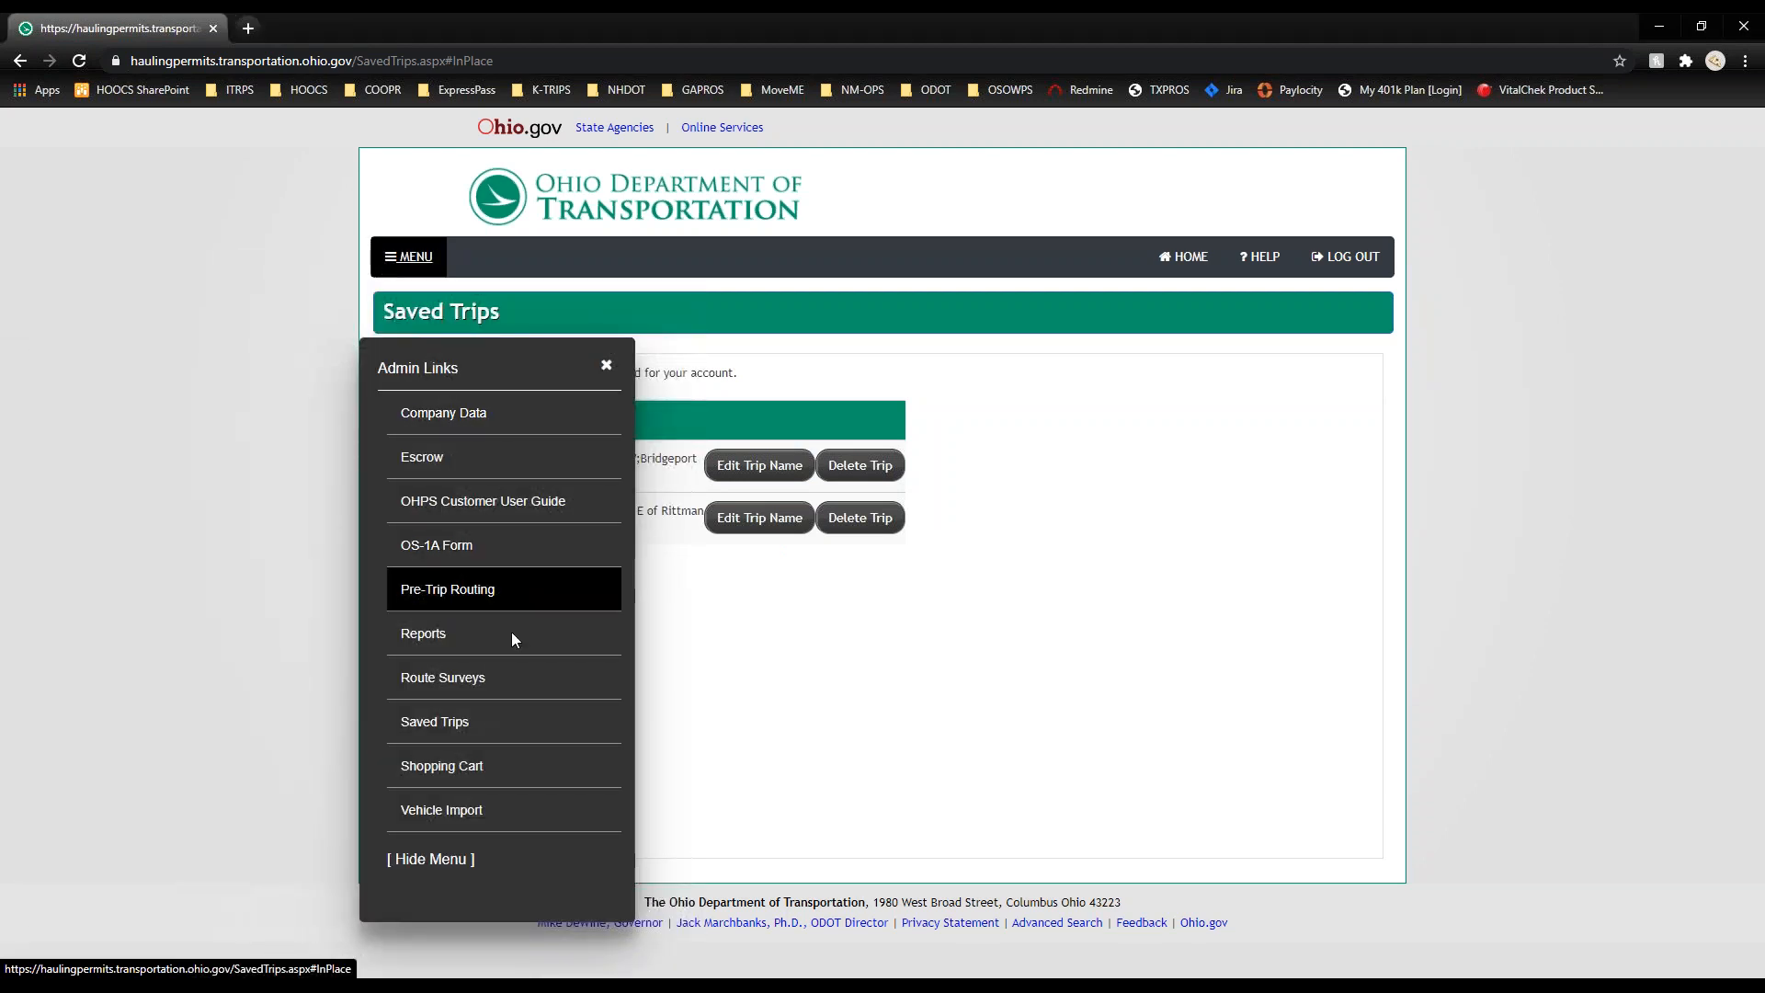
pyautogui.click(460, 772)
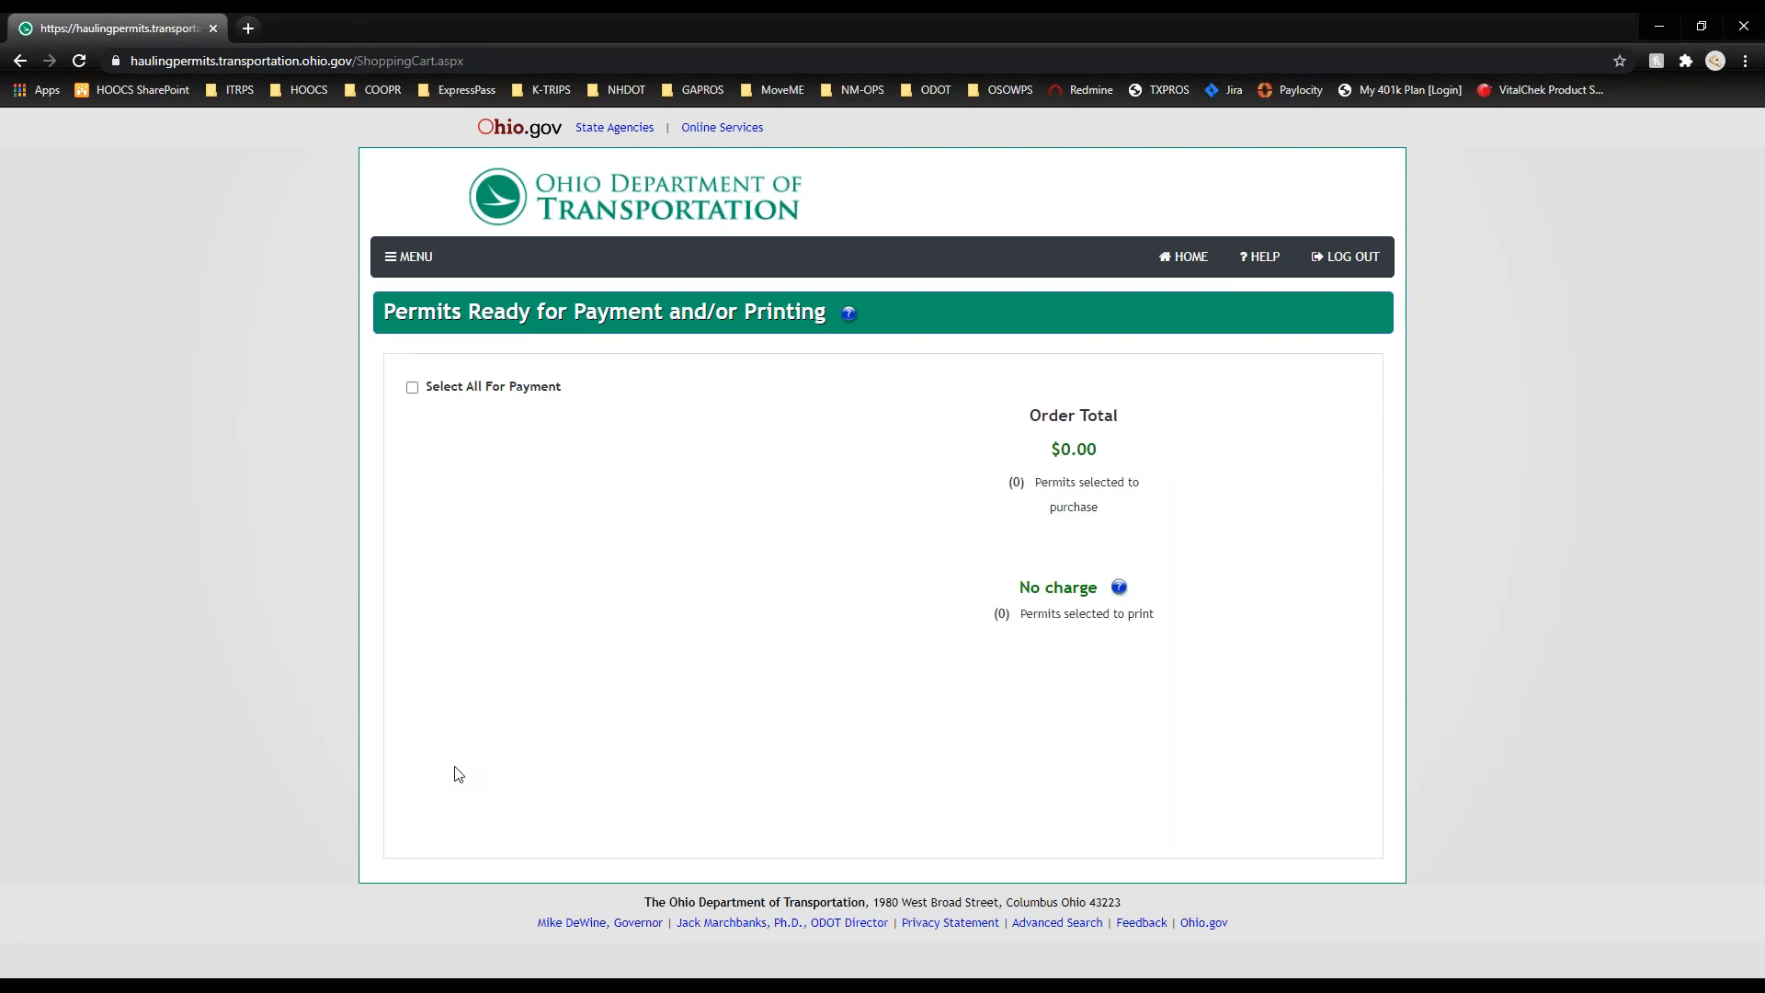
# Step: Mark only the $100.00 Manufactured Building - Blanket permit for payment and view its details
pyautogui.click(412, 390)
pyautogui.click(413, 391)
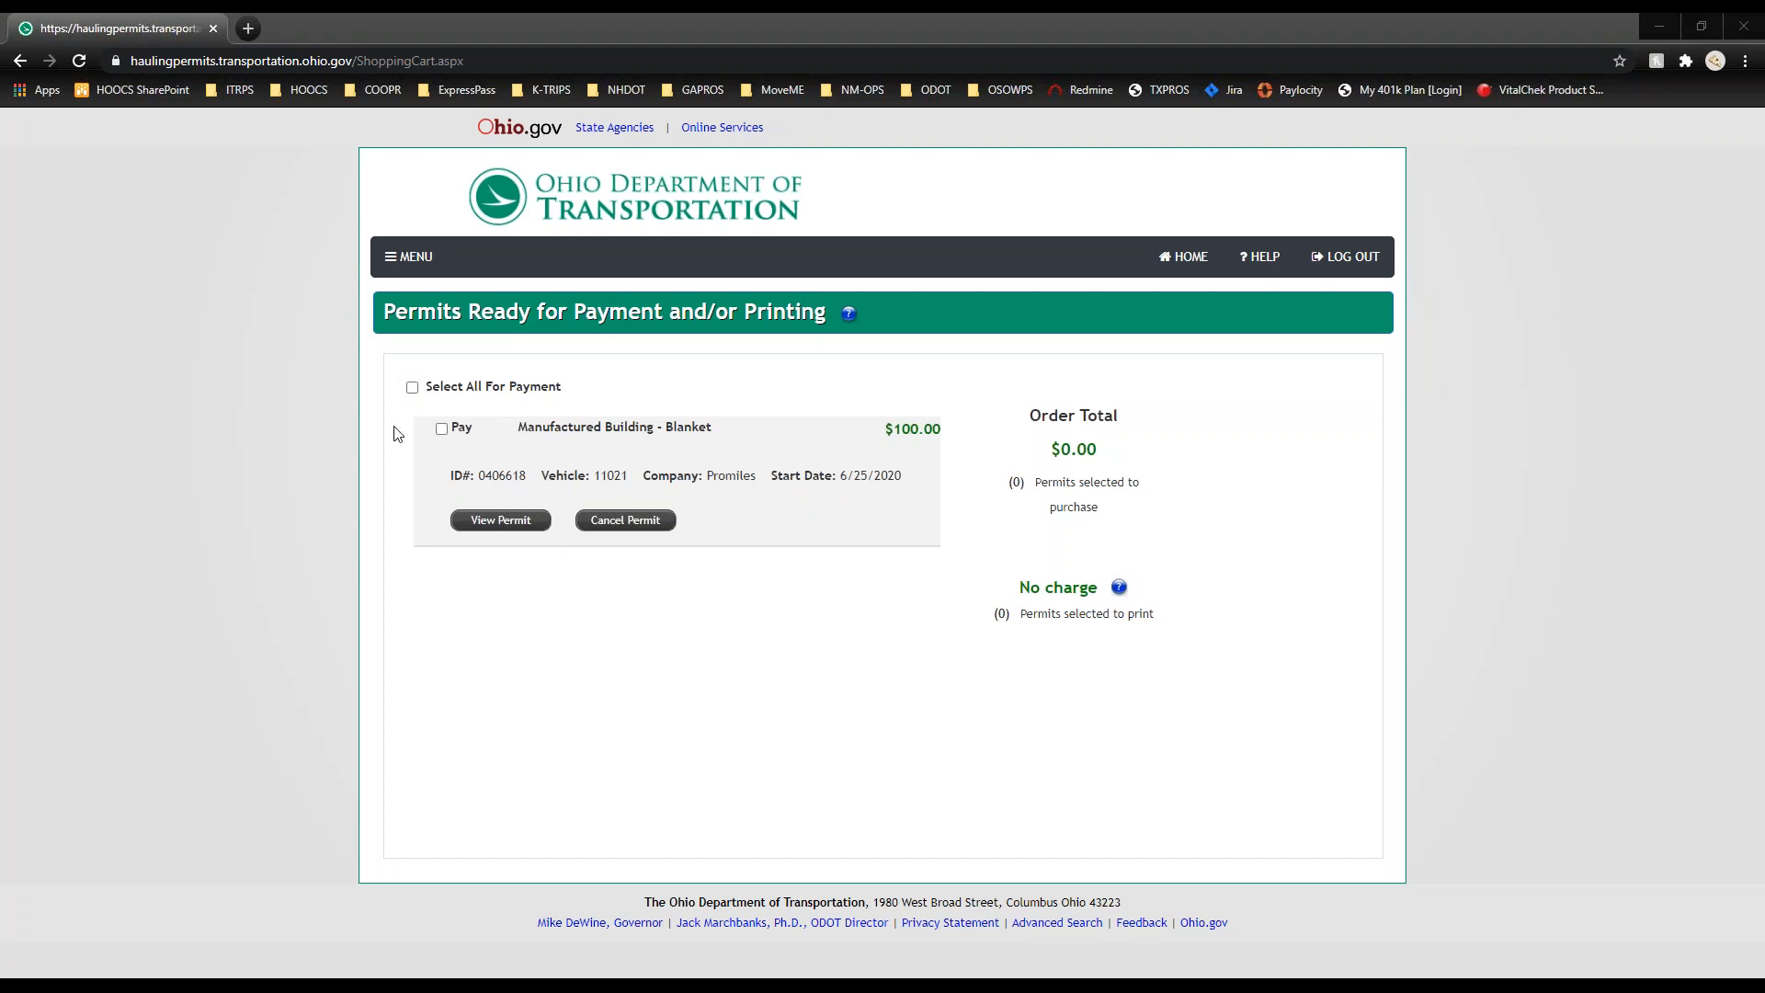
pyautogui.click(450, 433)
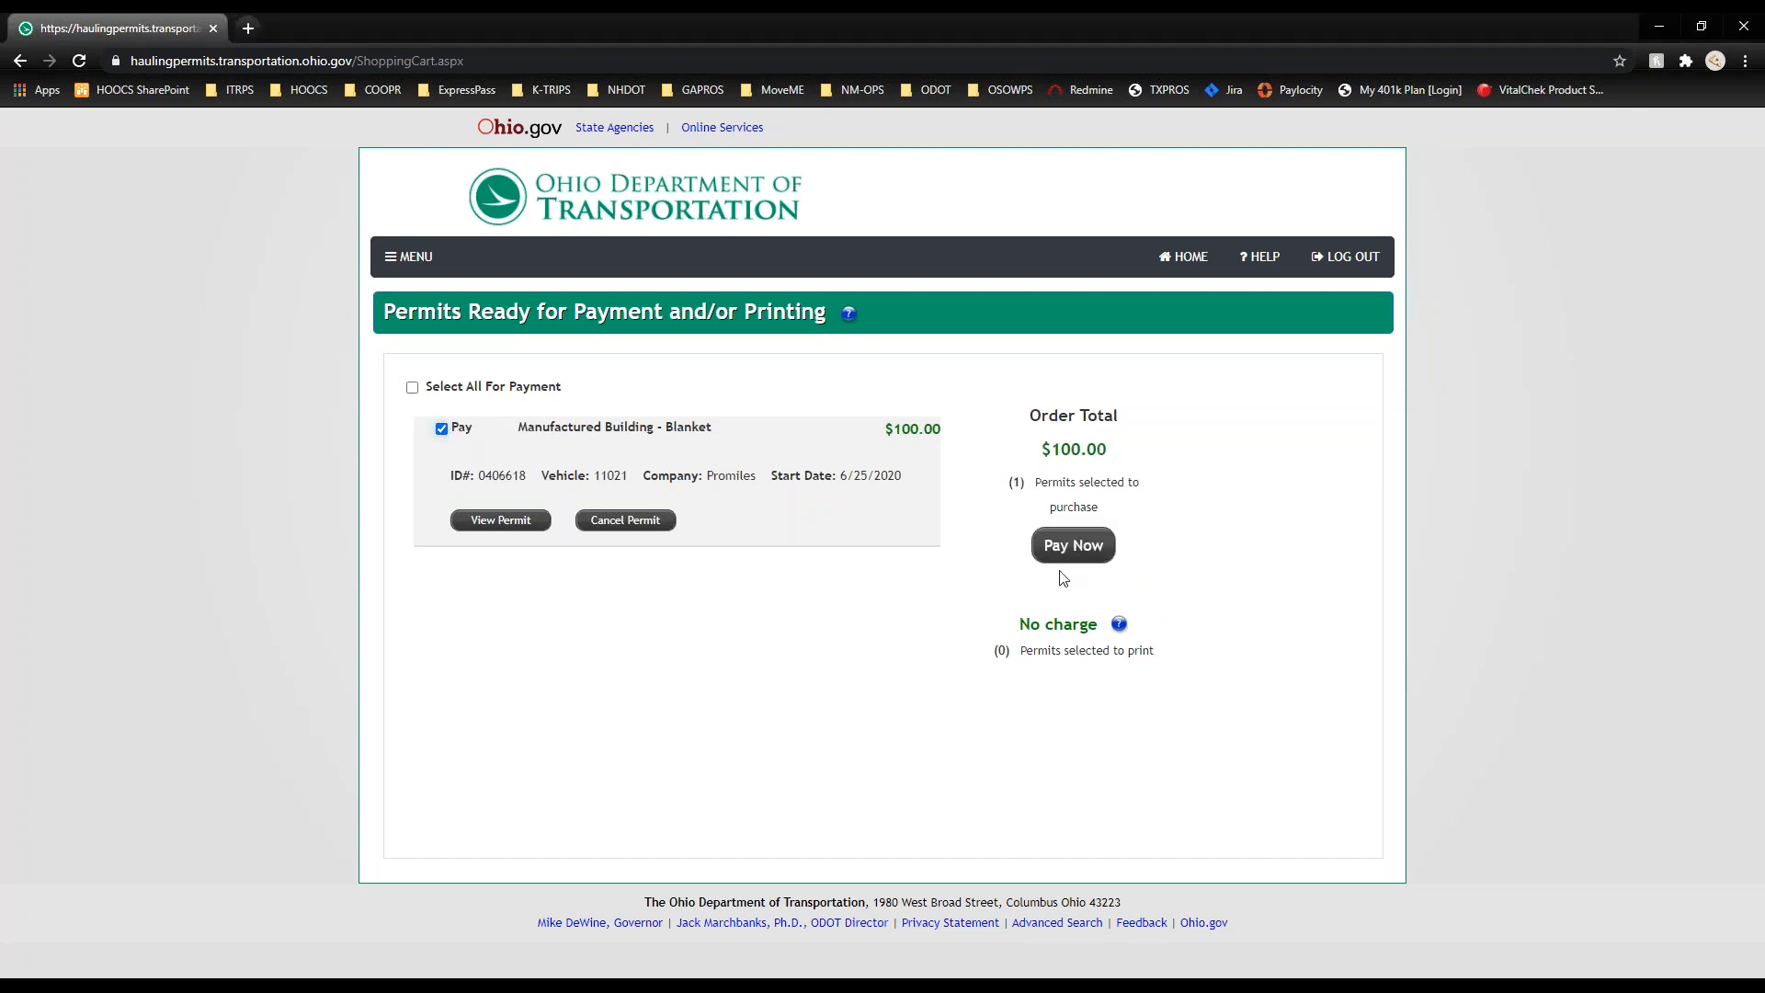
pyautogui.click(490, 520)
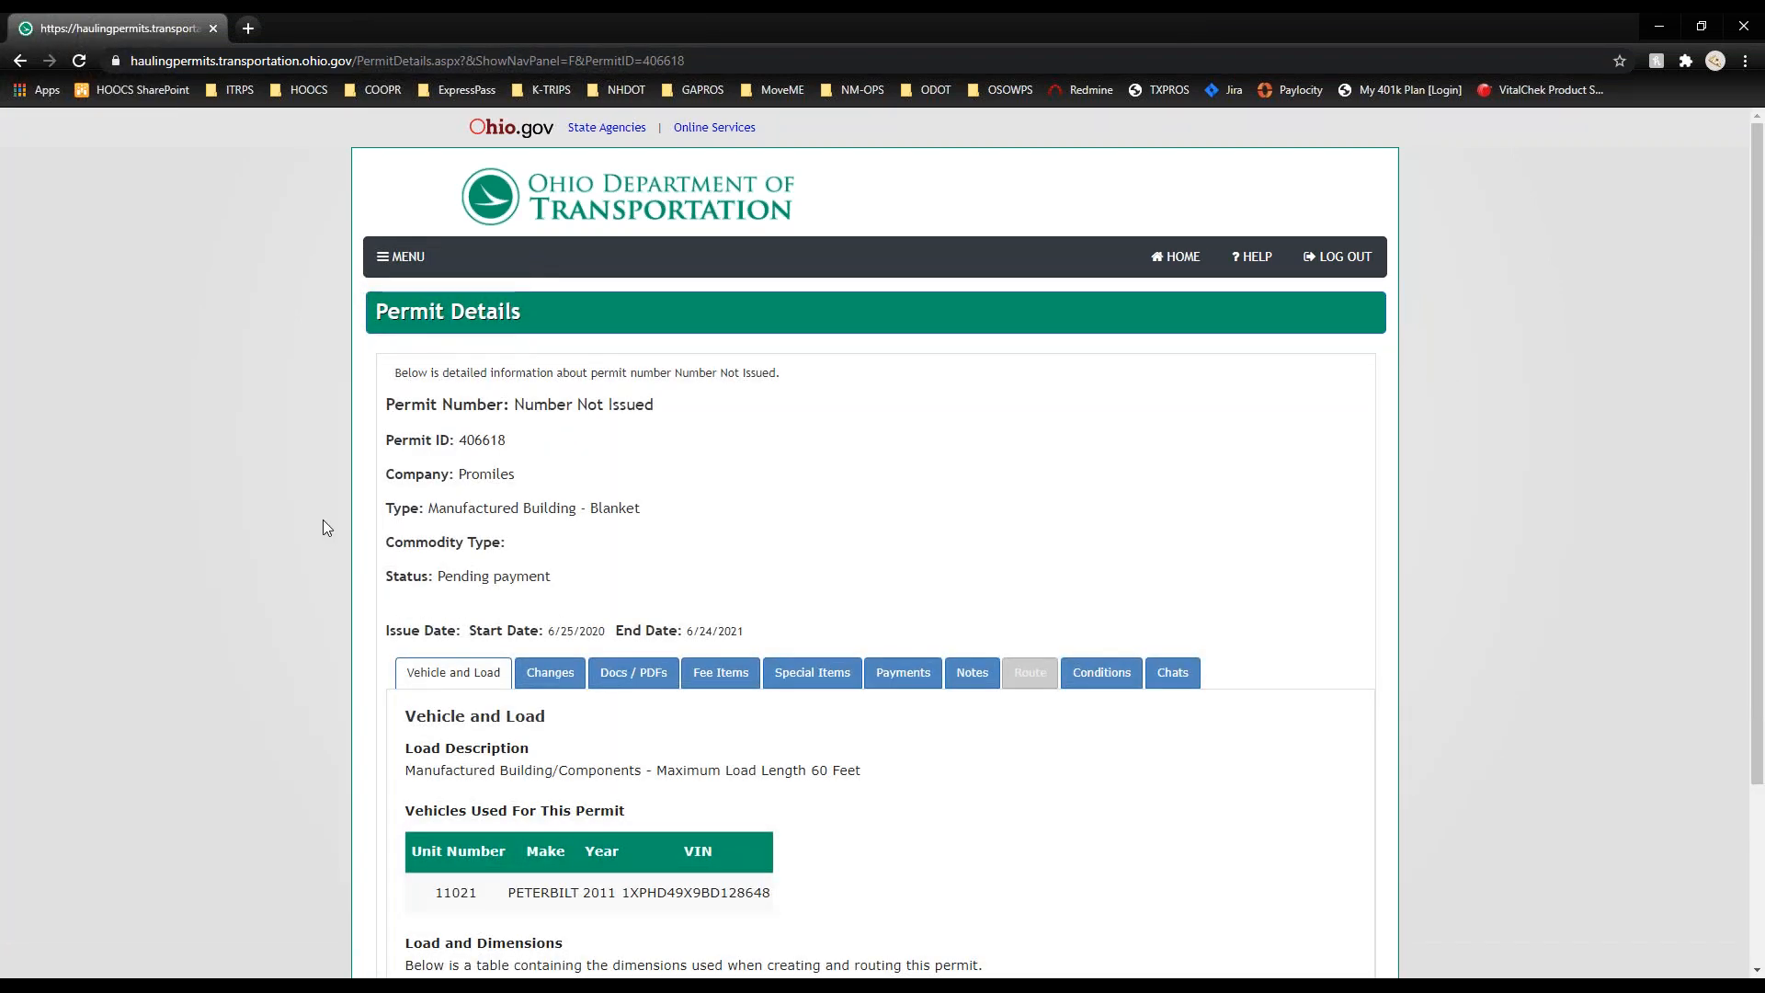
# Step: Review the permit's Changes, Docs / PDFs, Fee Items and Special Items sections
pyautogui.scroll(-2, 323, 526)
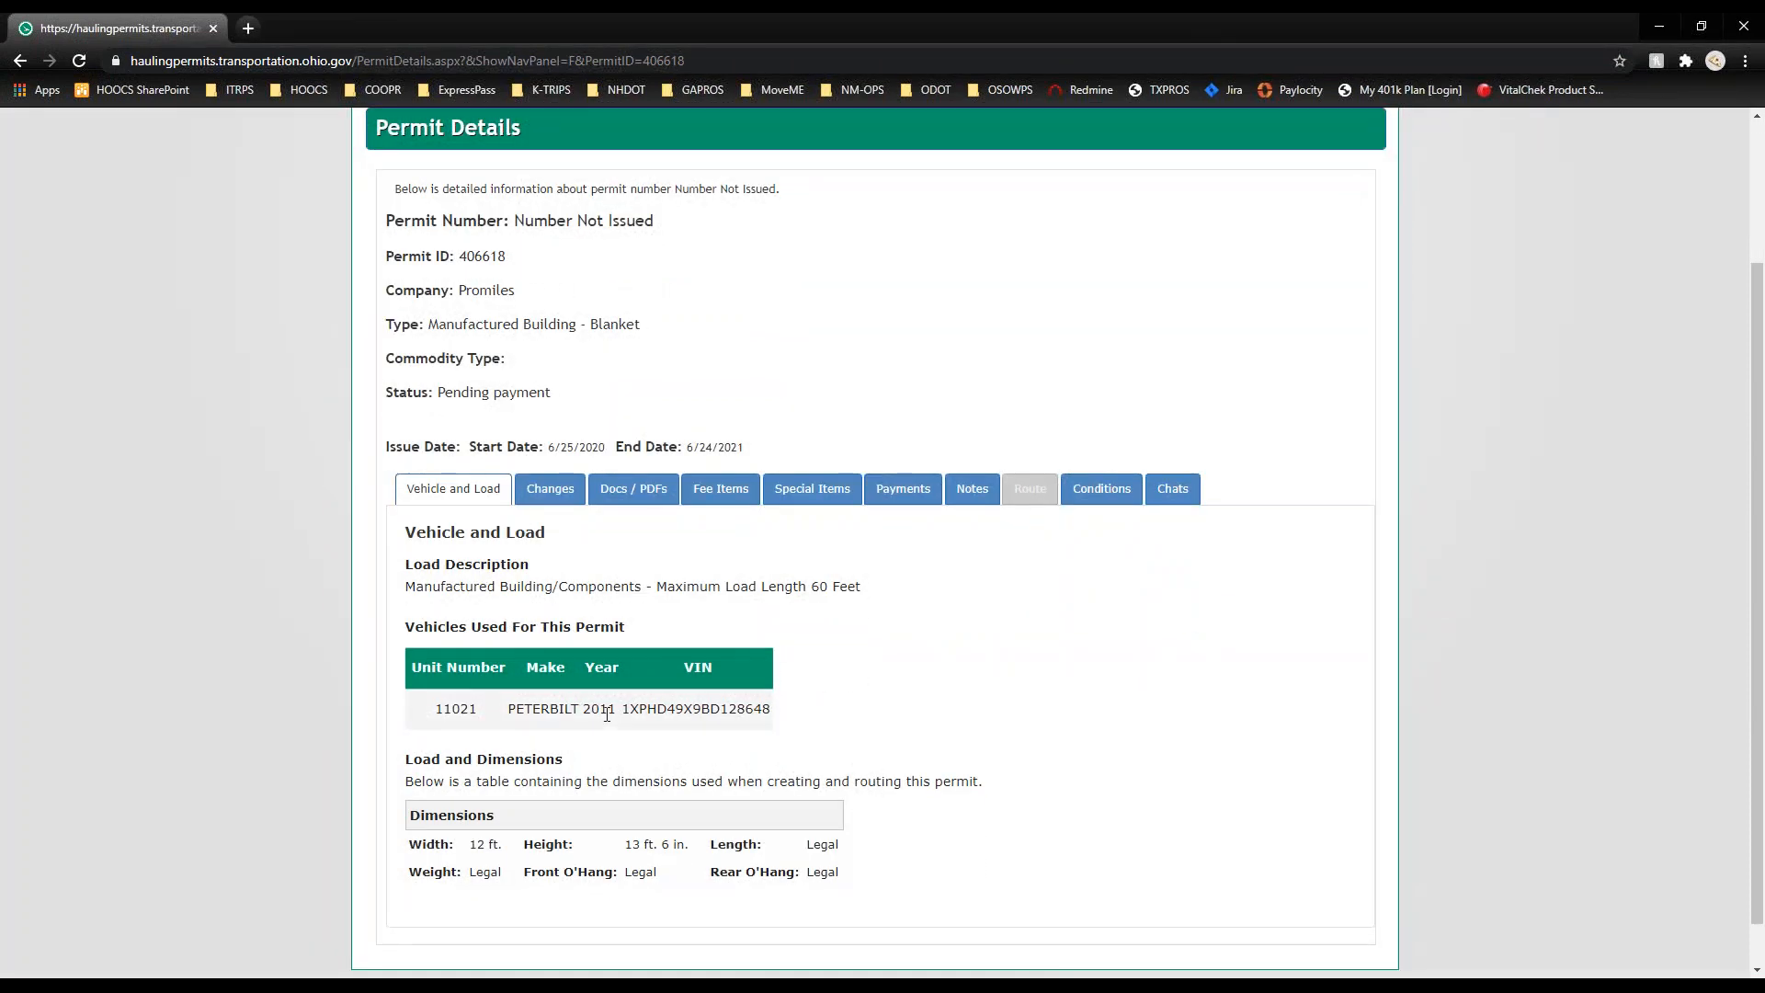
pyautogui.click(550, 489)
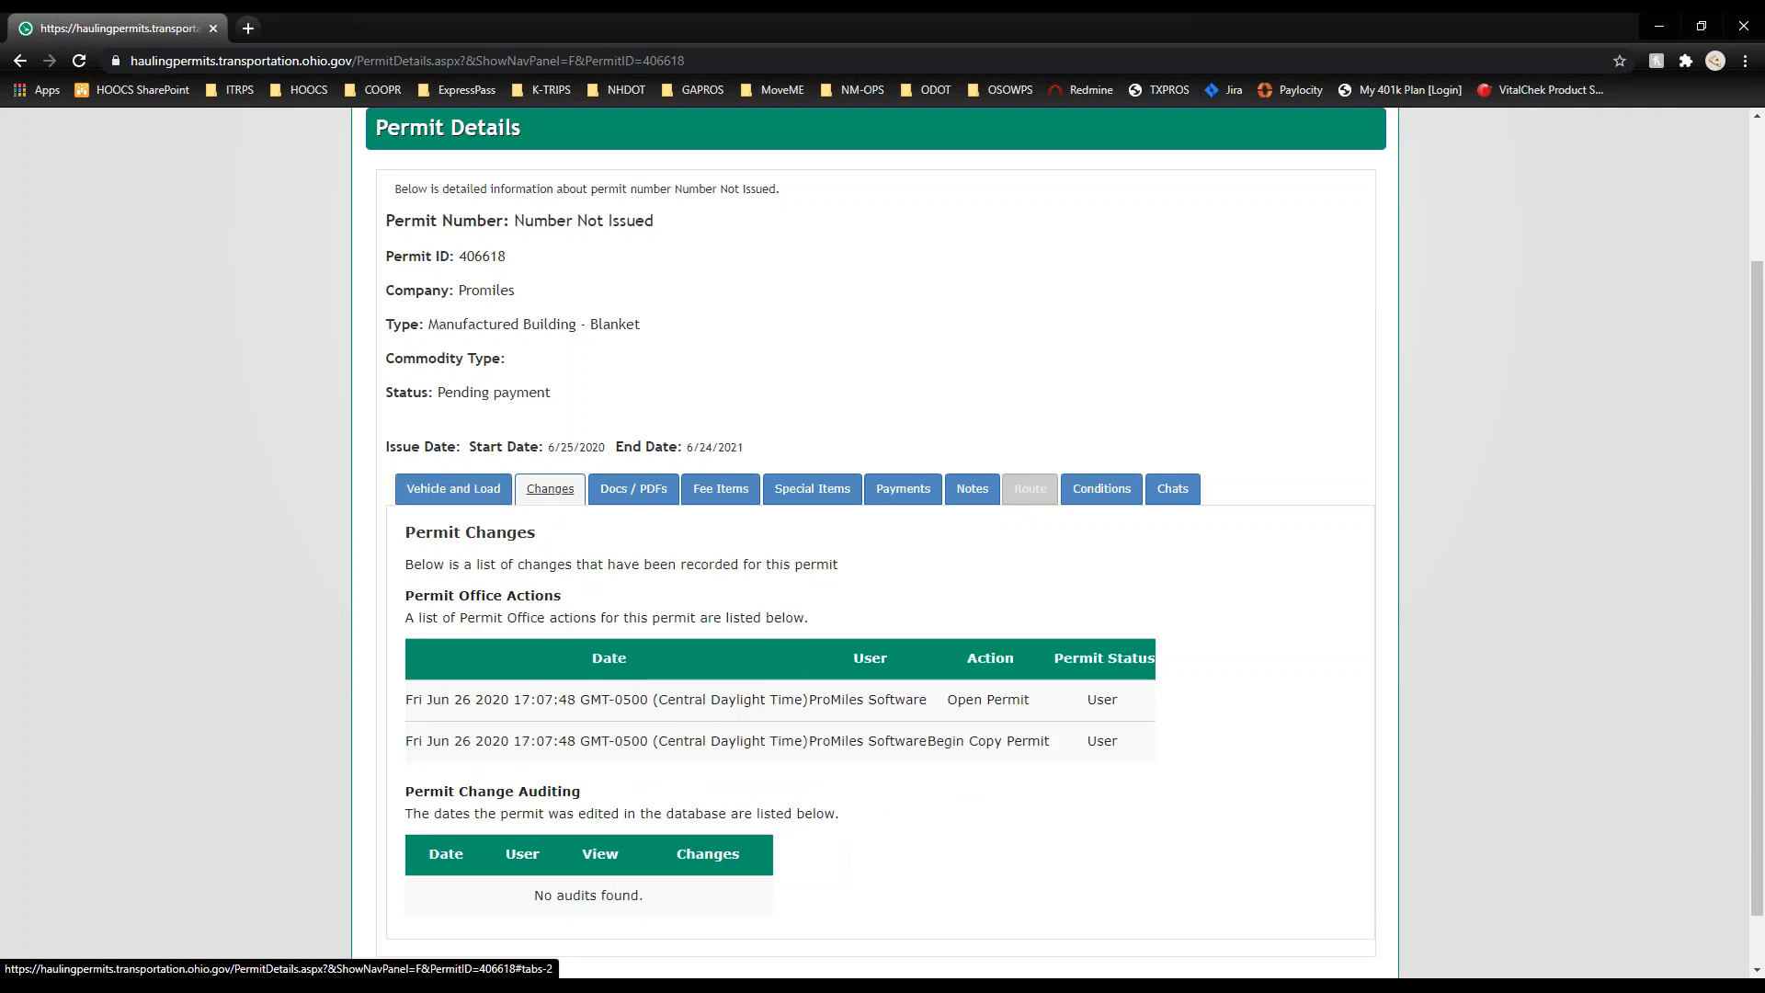
pyautogui.click(619, 497)
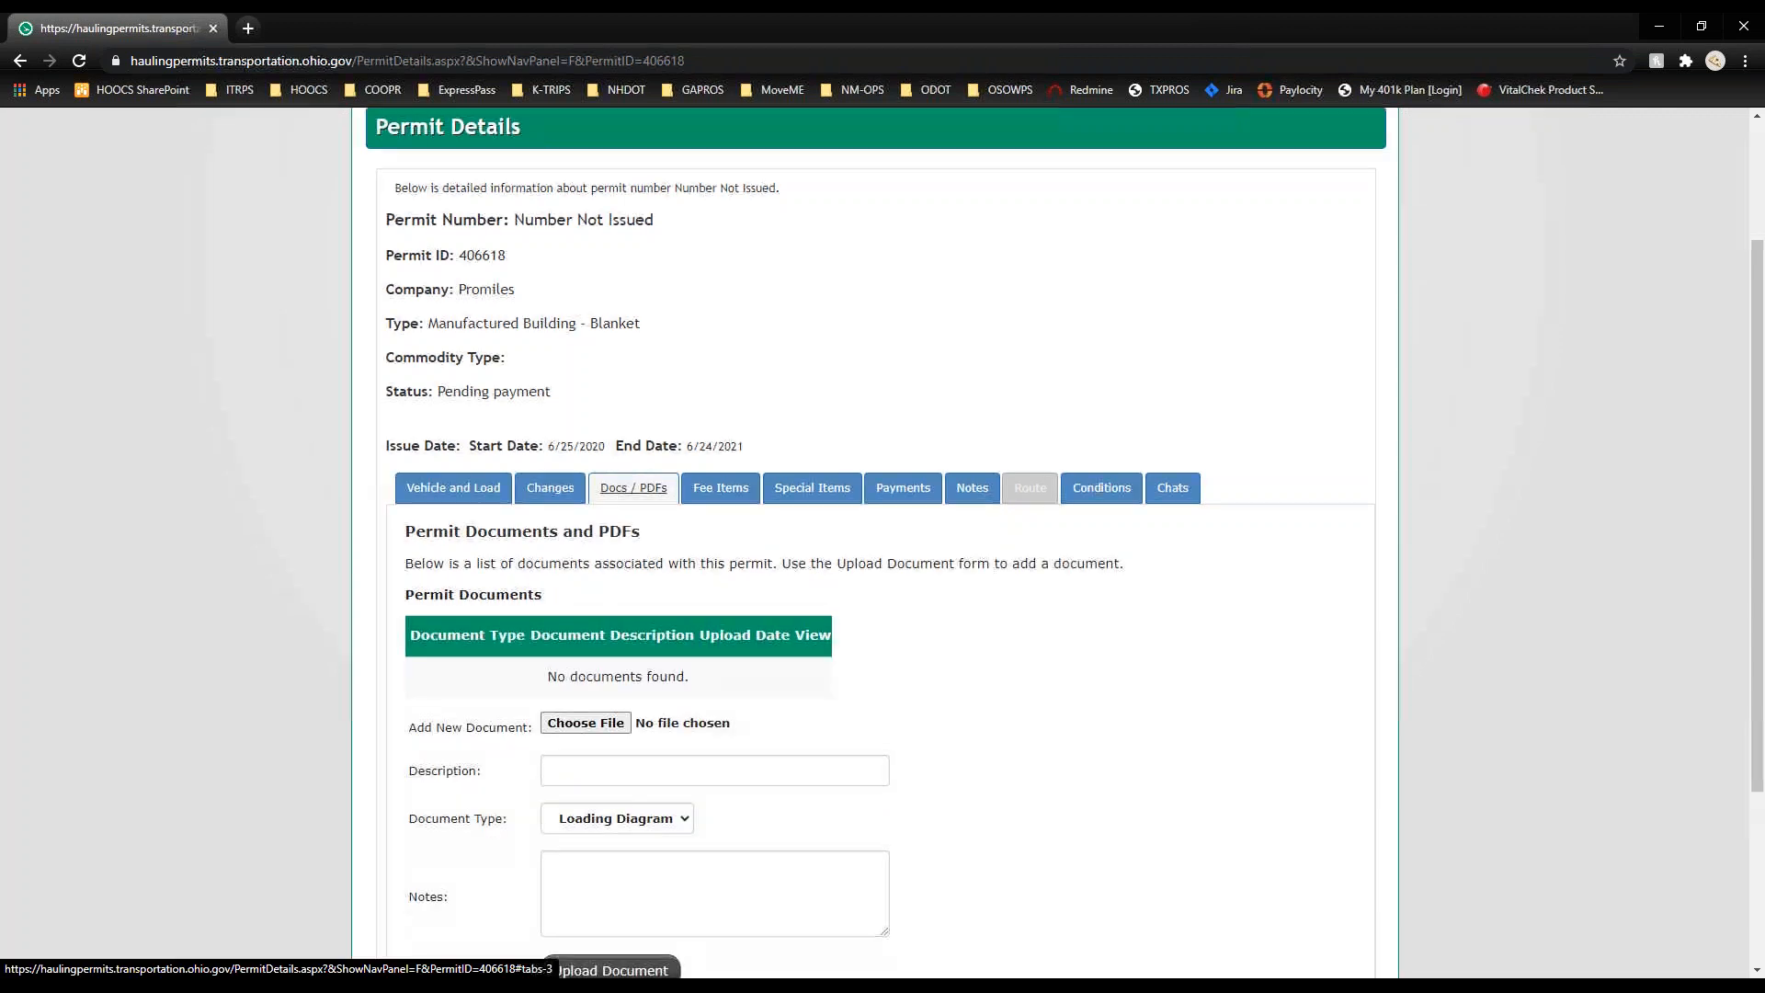
pyautogui.scroll(-3, 883, 543)
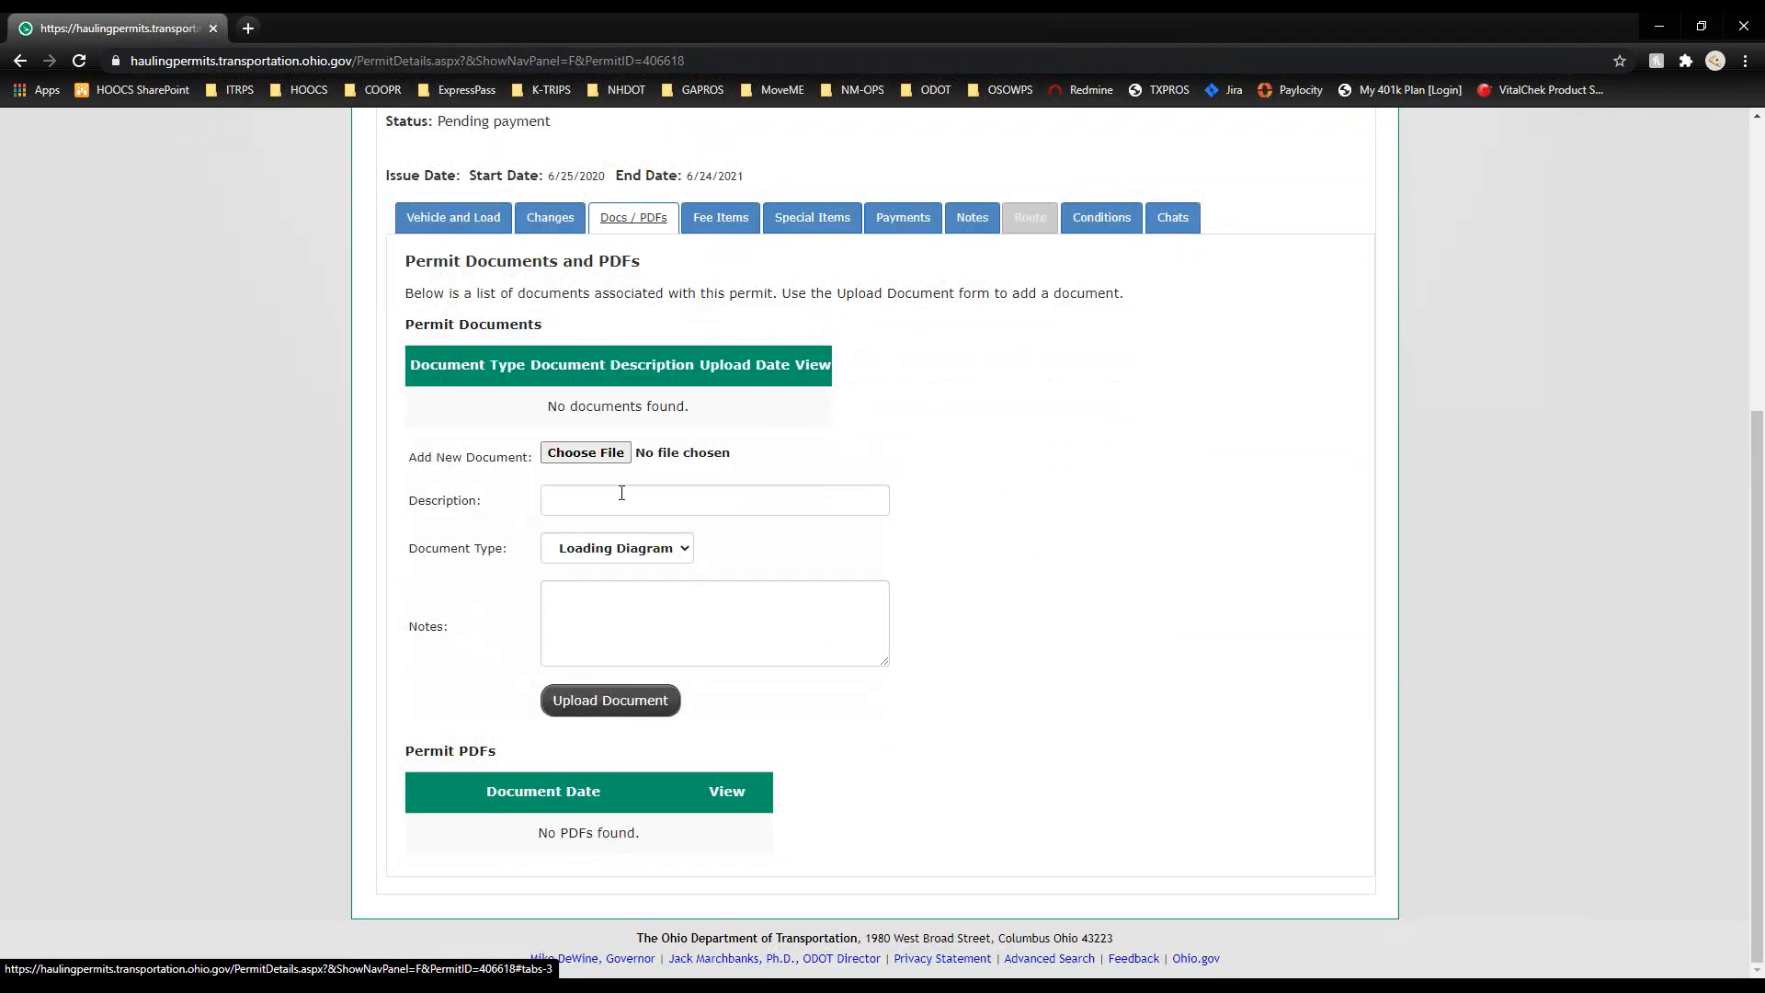
pyautogui.click(721, 218)
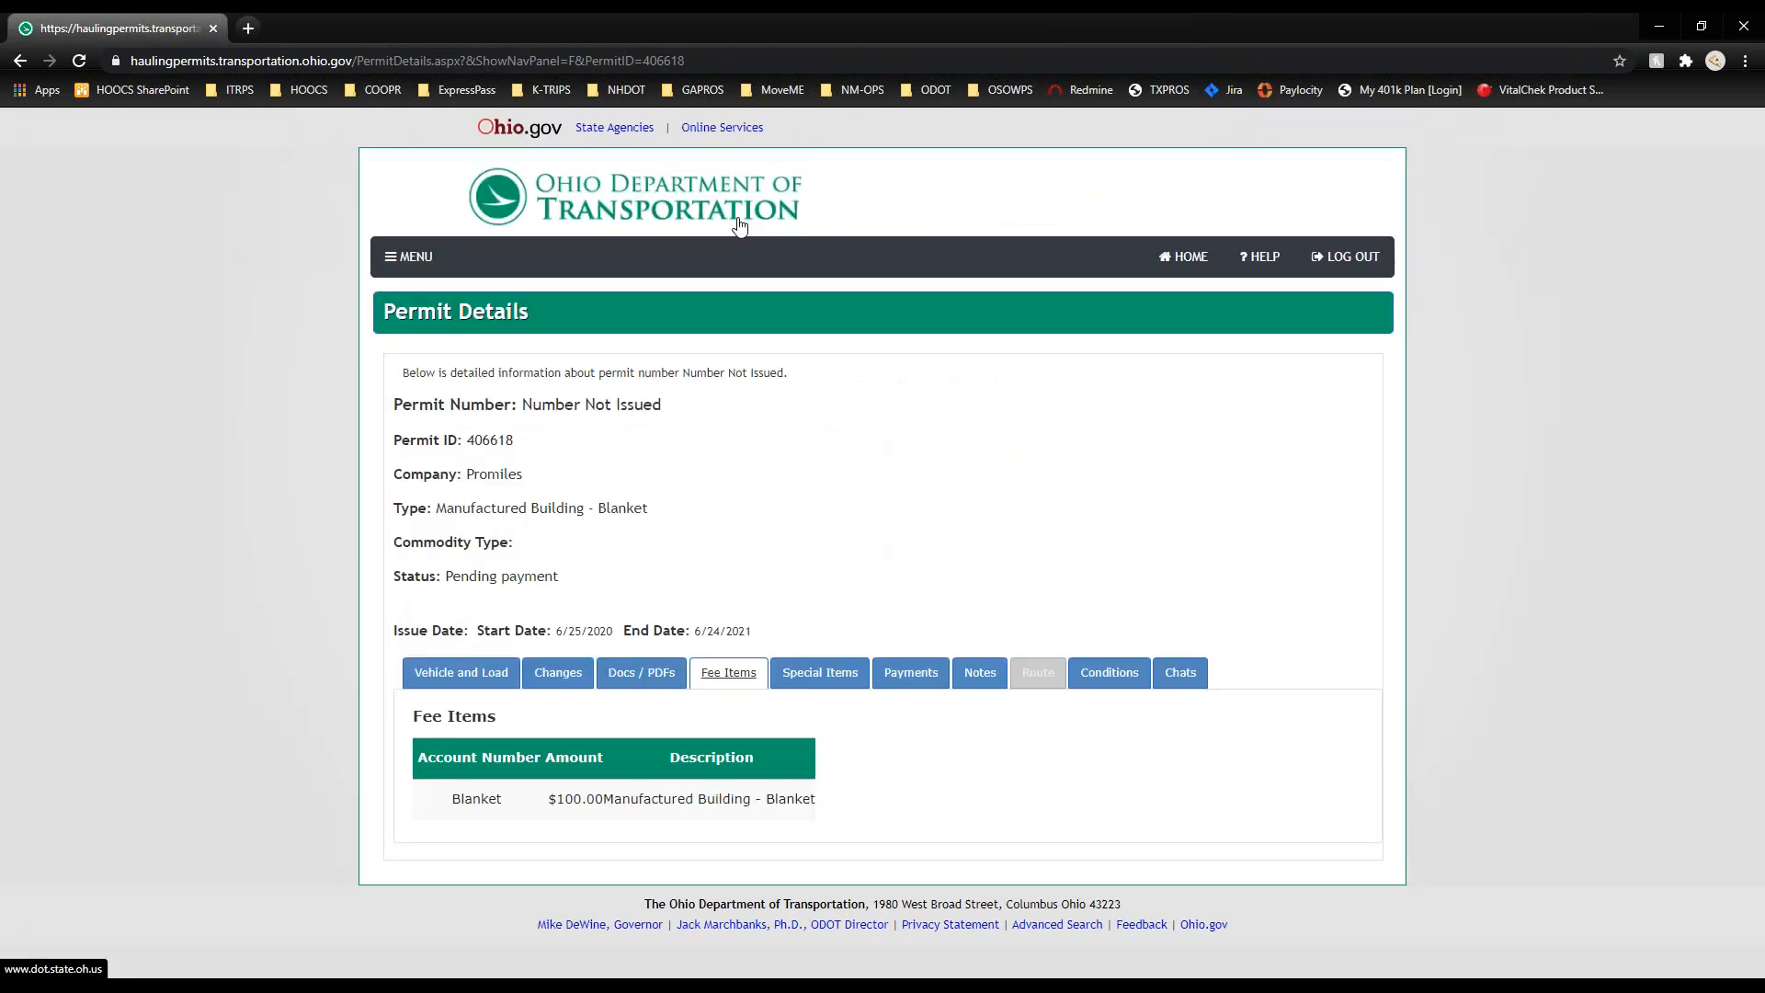
pyautogui.click(820, 672)
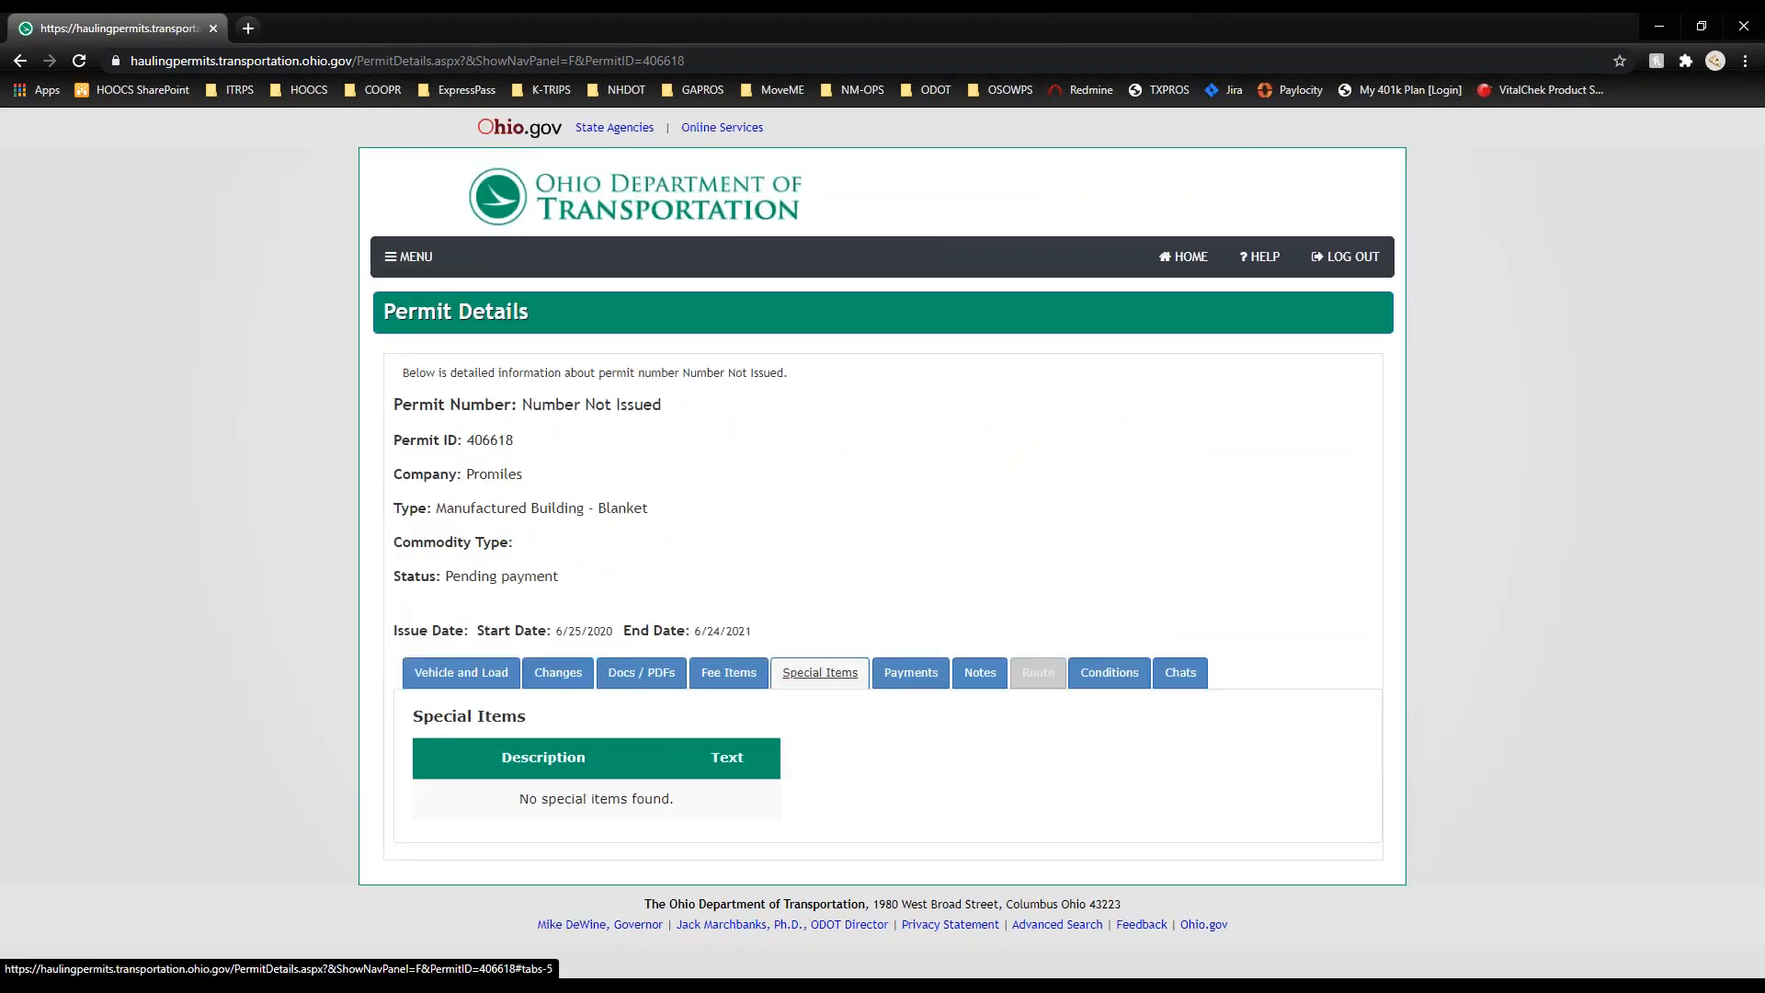
# Step: Review the permit's Payments, Notes, Conditions and Chats sections, then open Admin Links
pyautogui.click(911, 672)
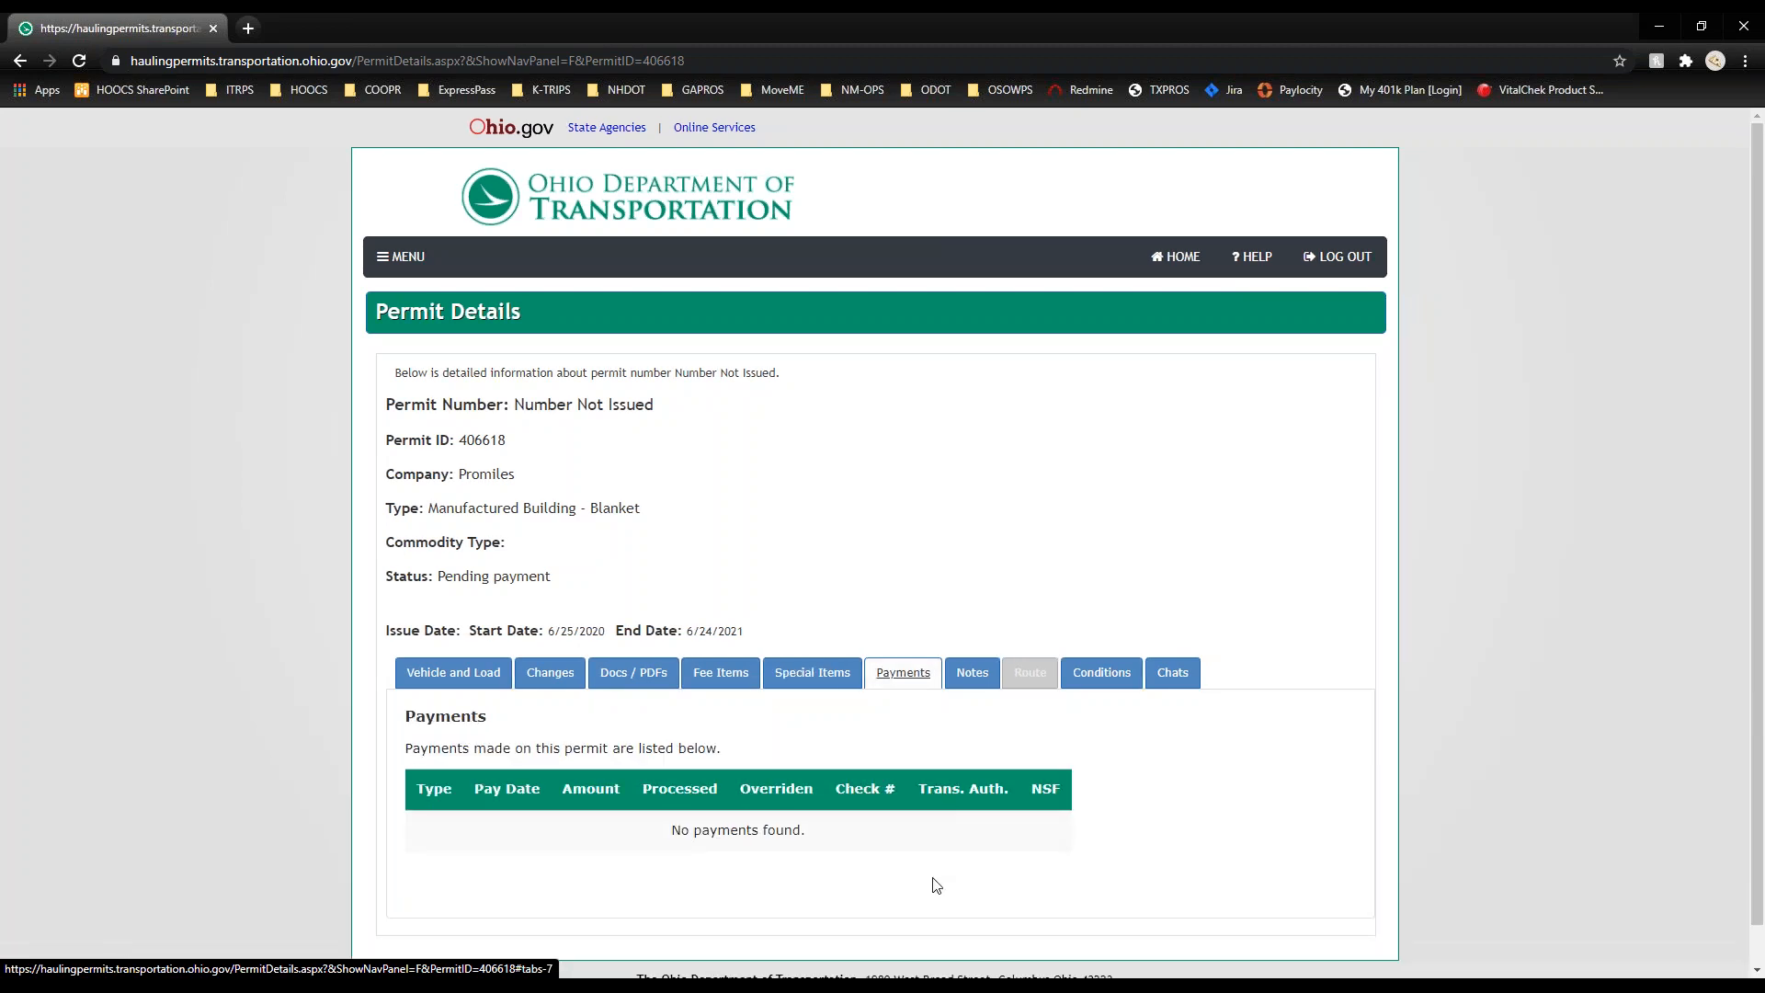
pyautogui.click(972, 672)
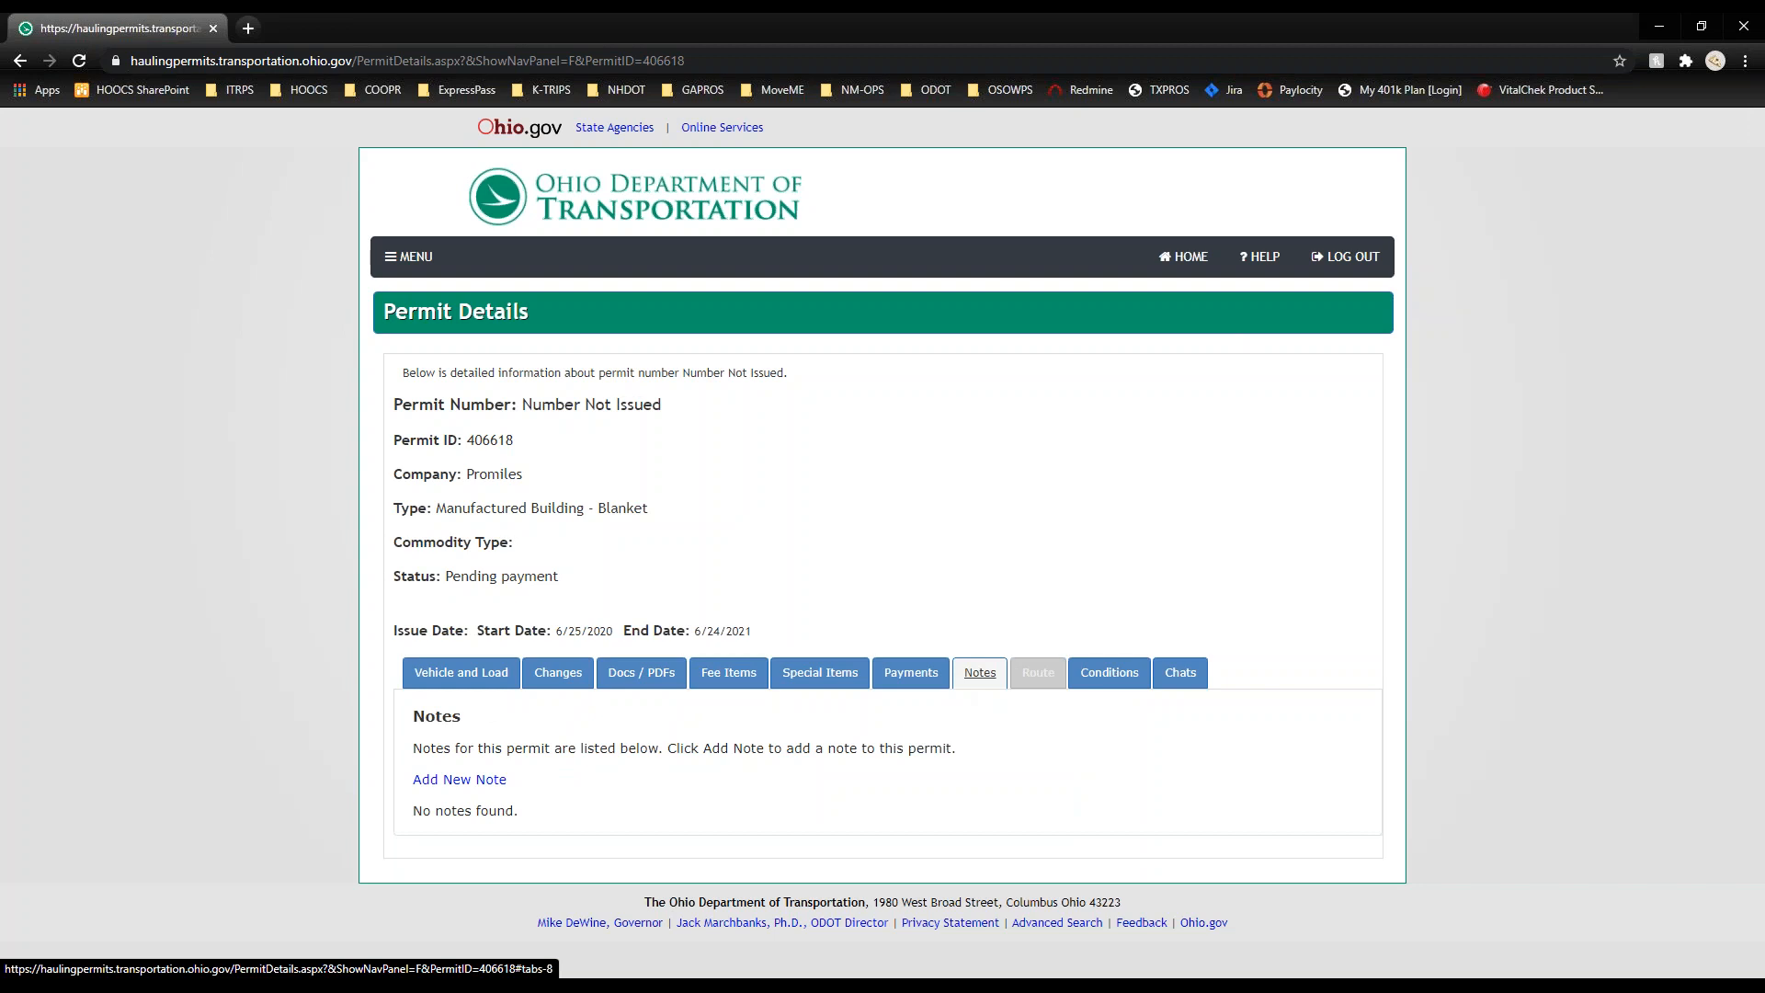
pyautogui.click(1047, 680)
pyautogui.click(1115, 679)
pyautogui.scroll(-2, 1118, 689)
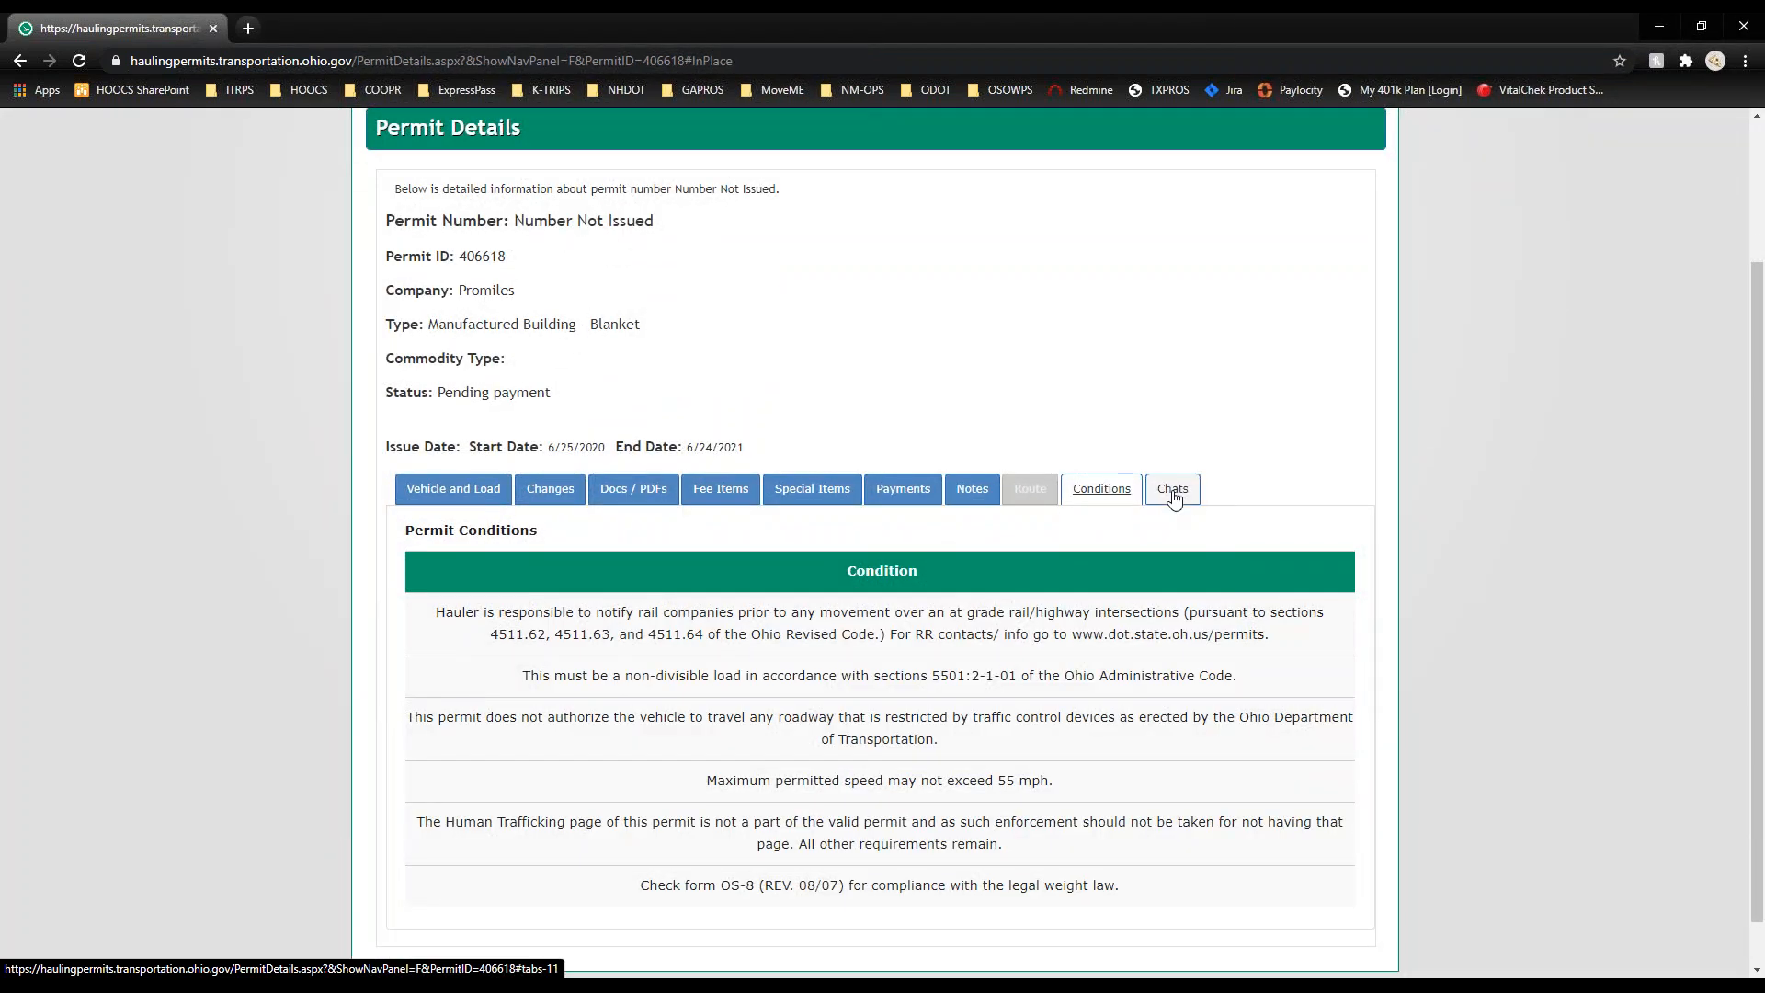
pyautogui.click(1174, 494)
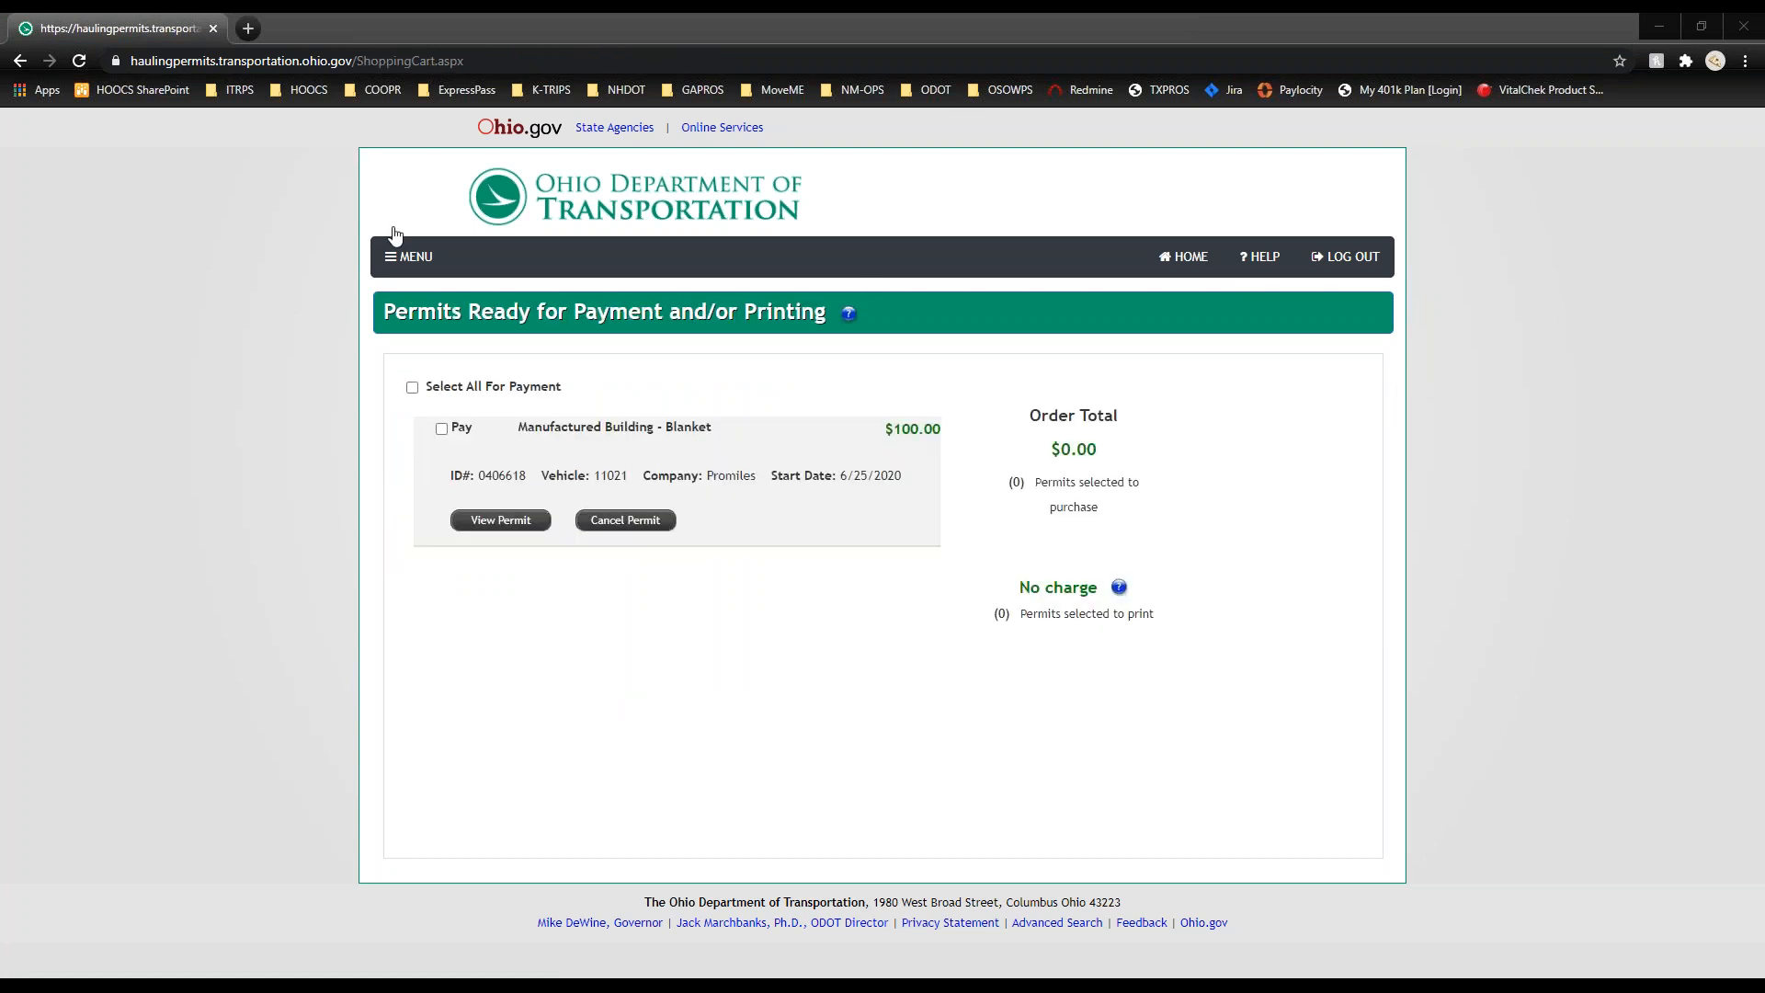
pyautogui.click(402, 261)
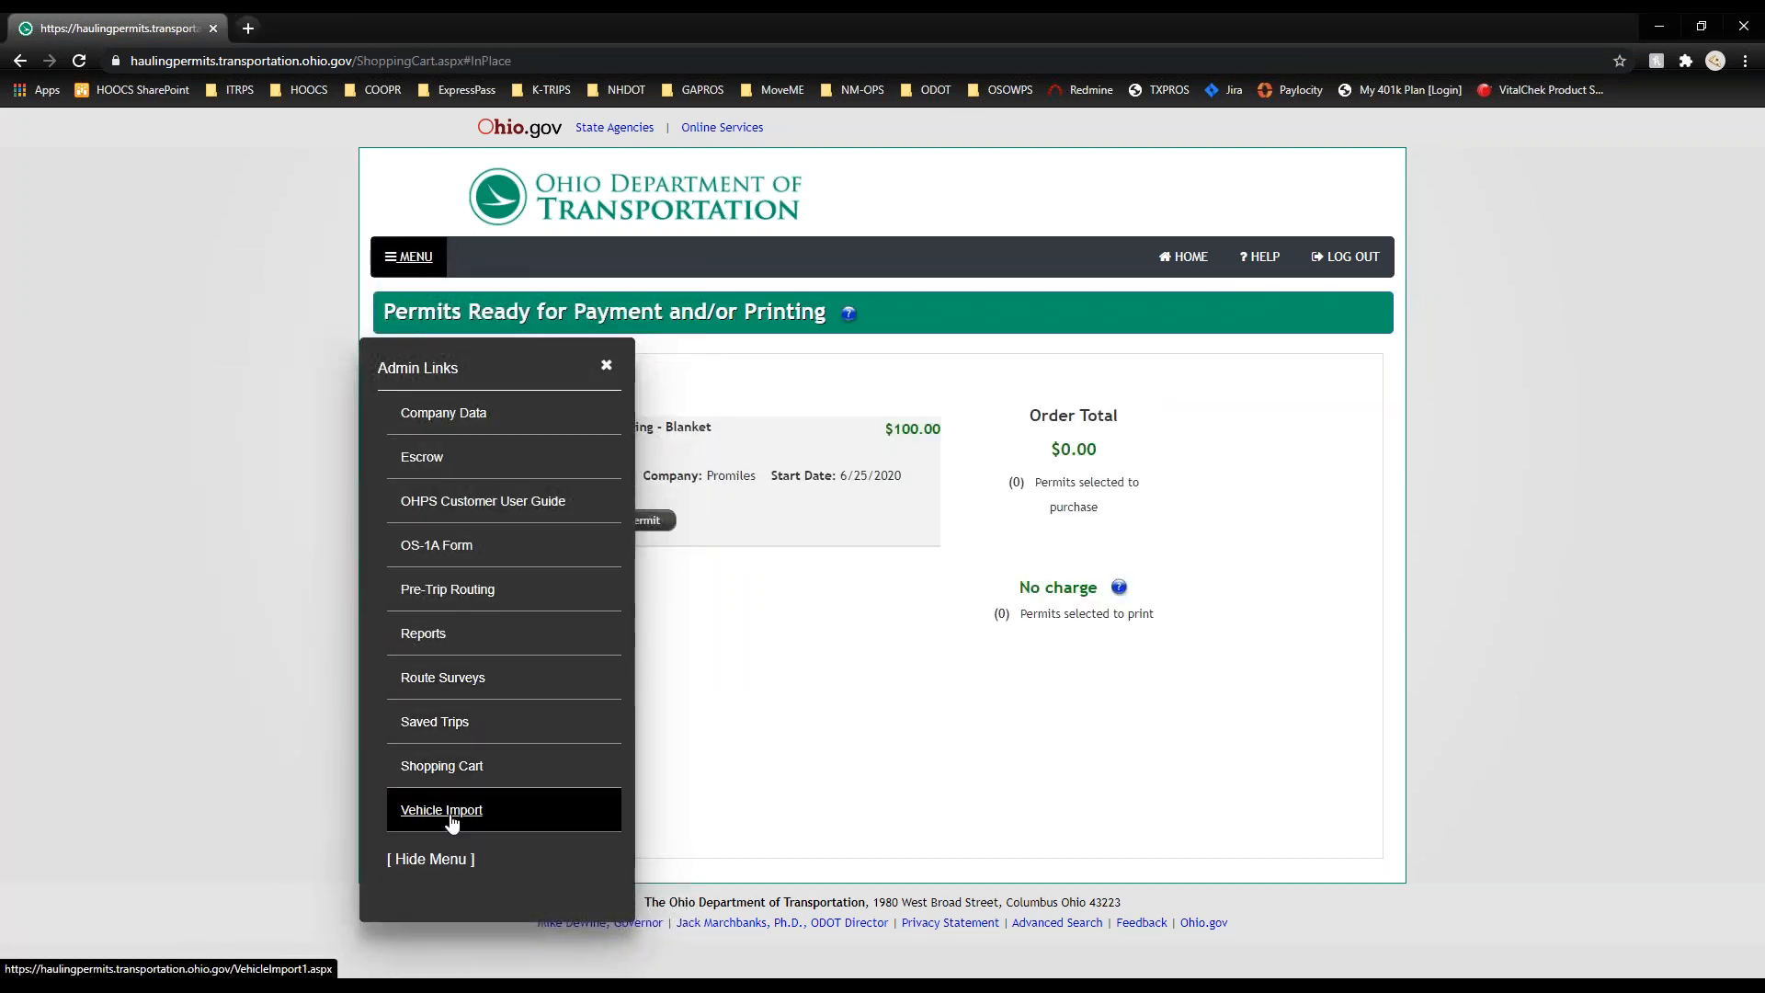
# Step: Visit the Import Vehicle Inventory page and cancel the file picker without uploading a fleet file
pyautogui.click(434, 811)
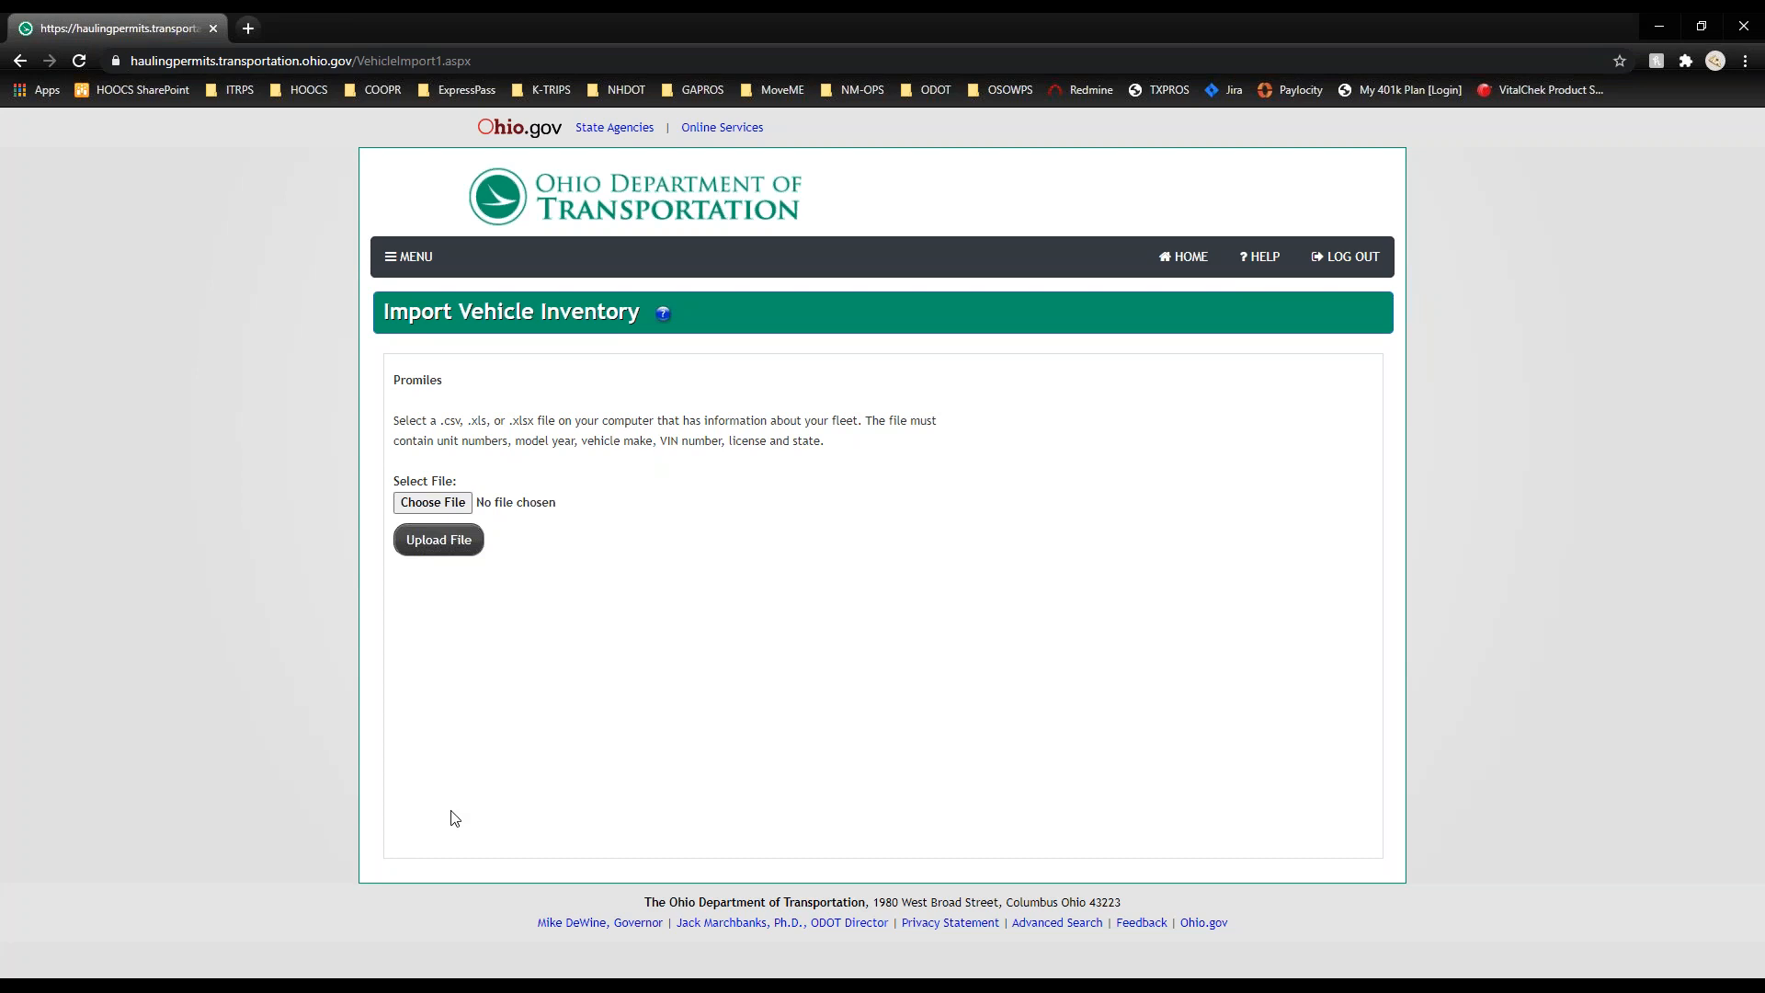
pyautogui.click(425, 503)
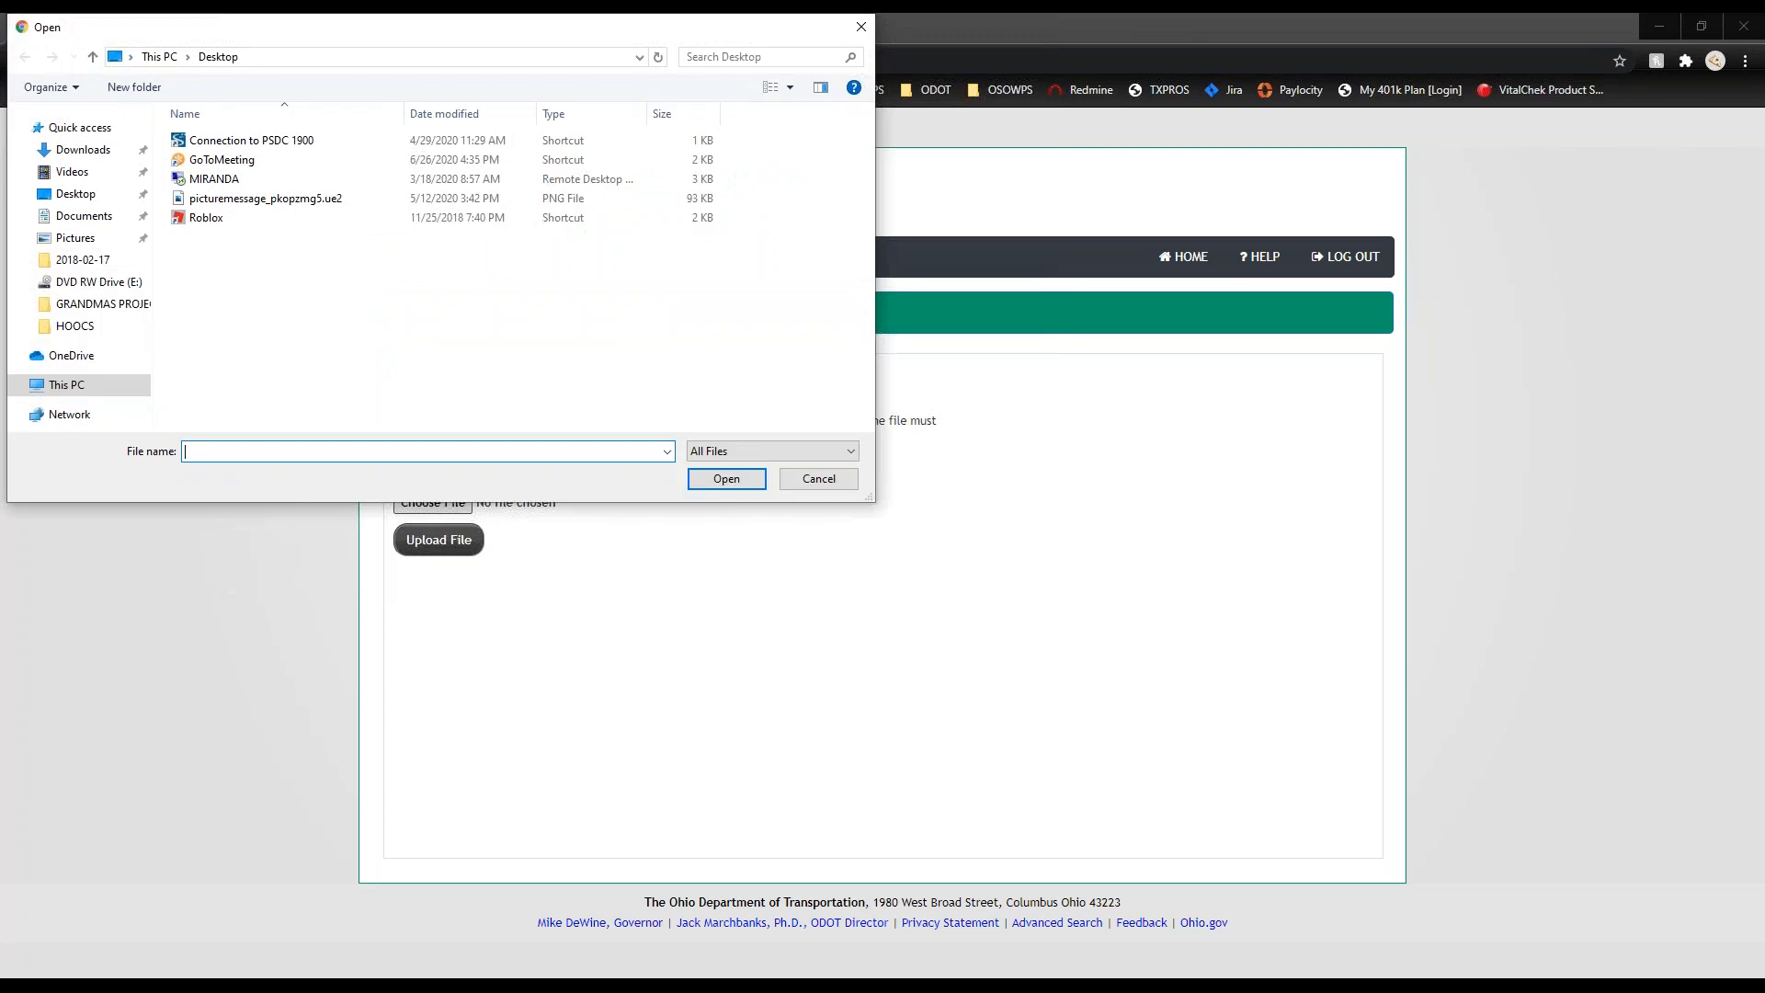
pyautogui.click(814, 480)
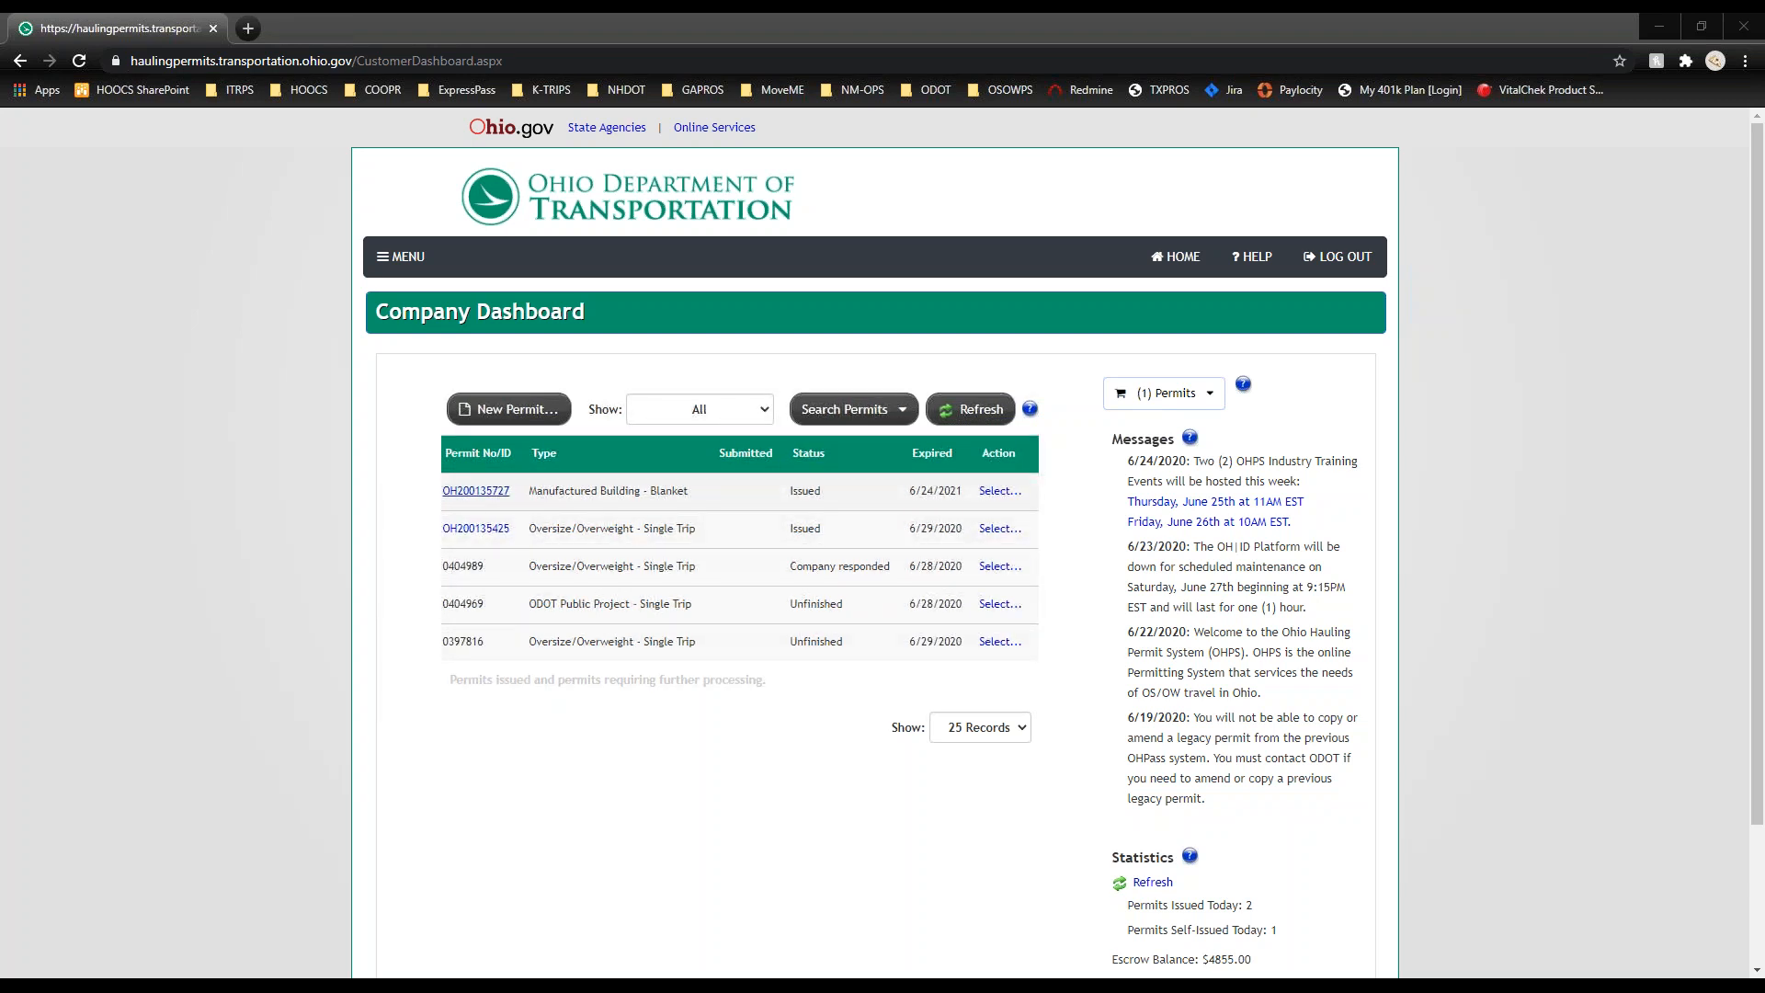
# Step: View the issued blanket permit PDF, close it, and bring up the Manufactured Building permit's action menu
pyautogui.click(475, 490)
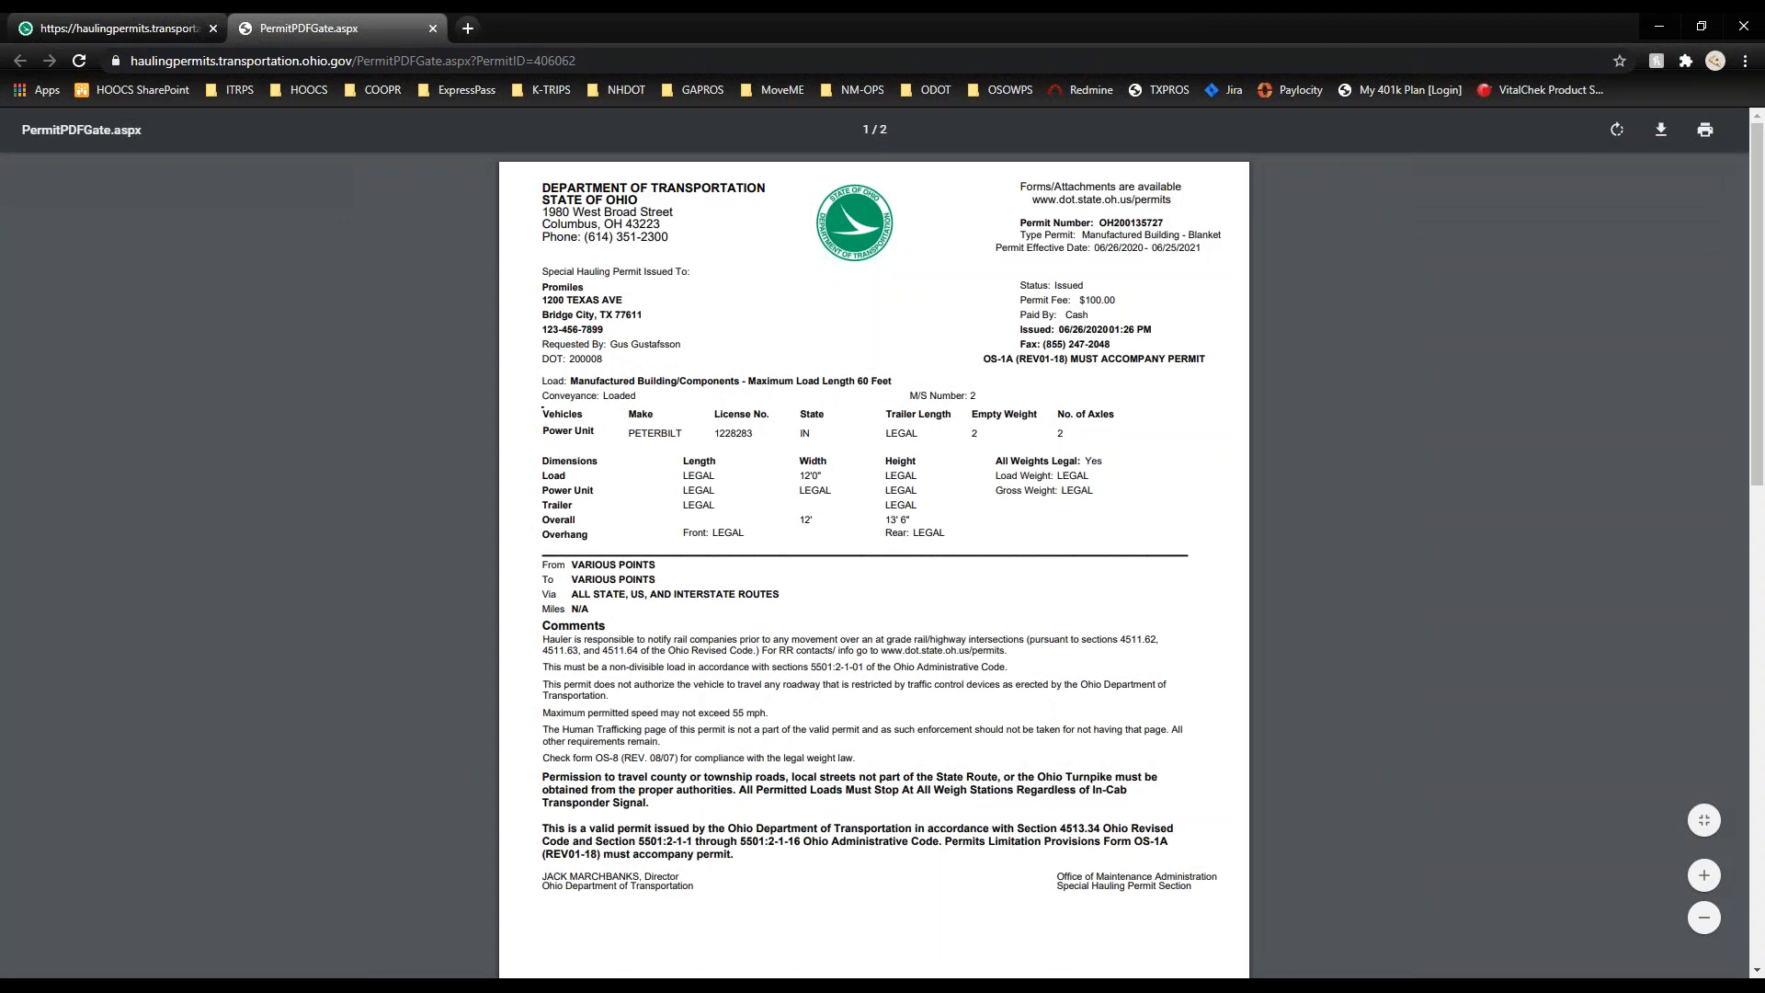
pyautogui.scroll(-4, 873, 542)
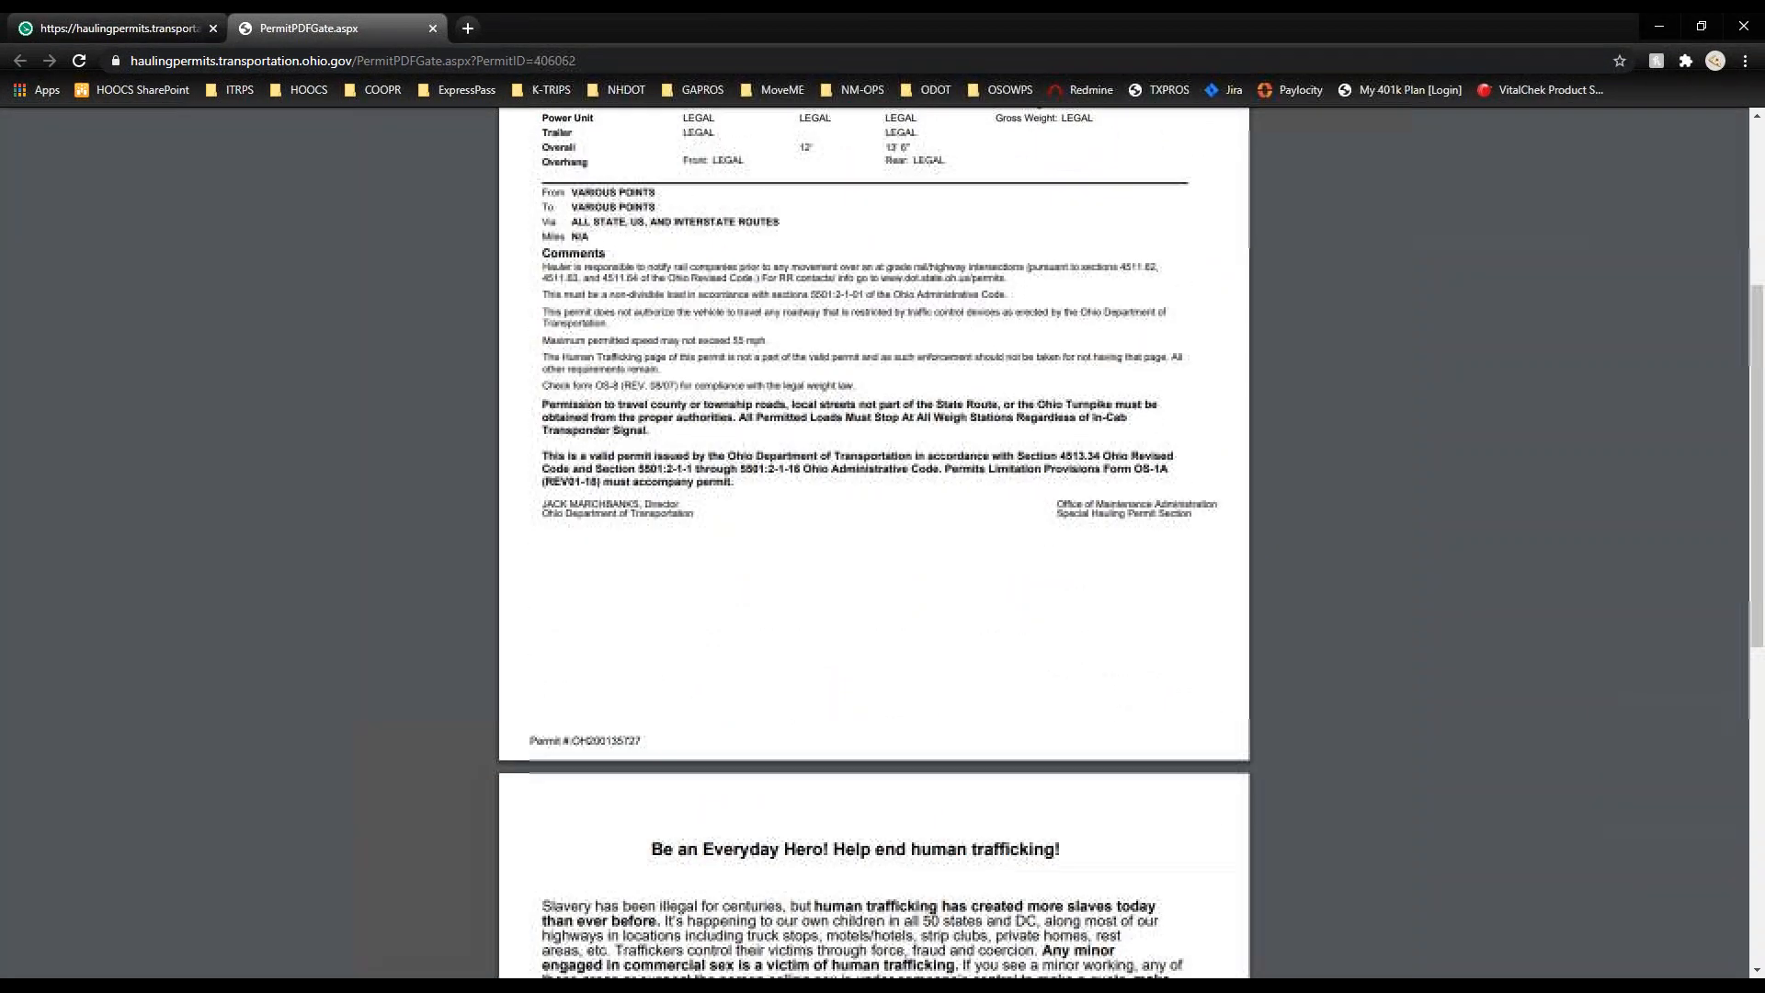
pyautogui.scroll(-4, 873, 542)
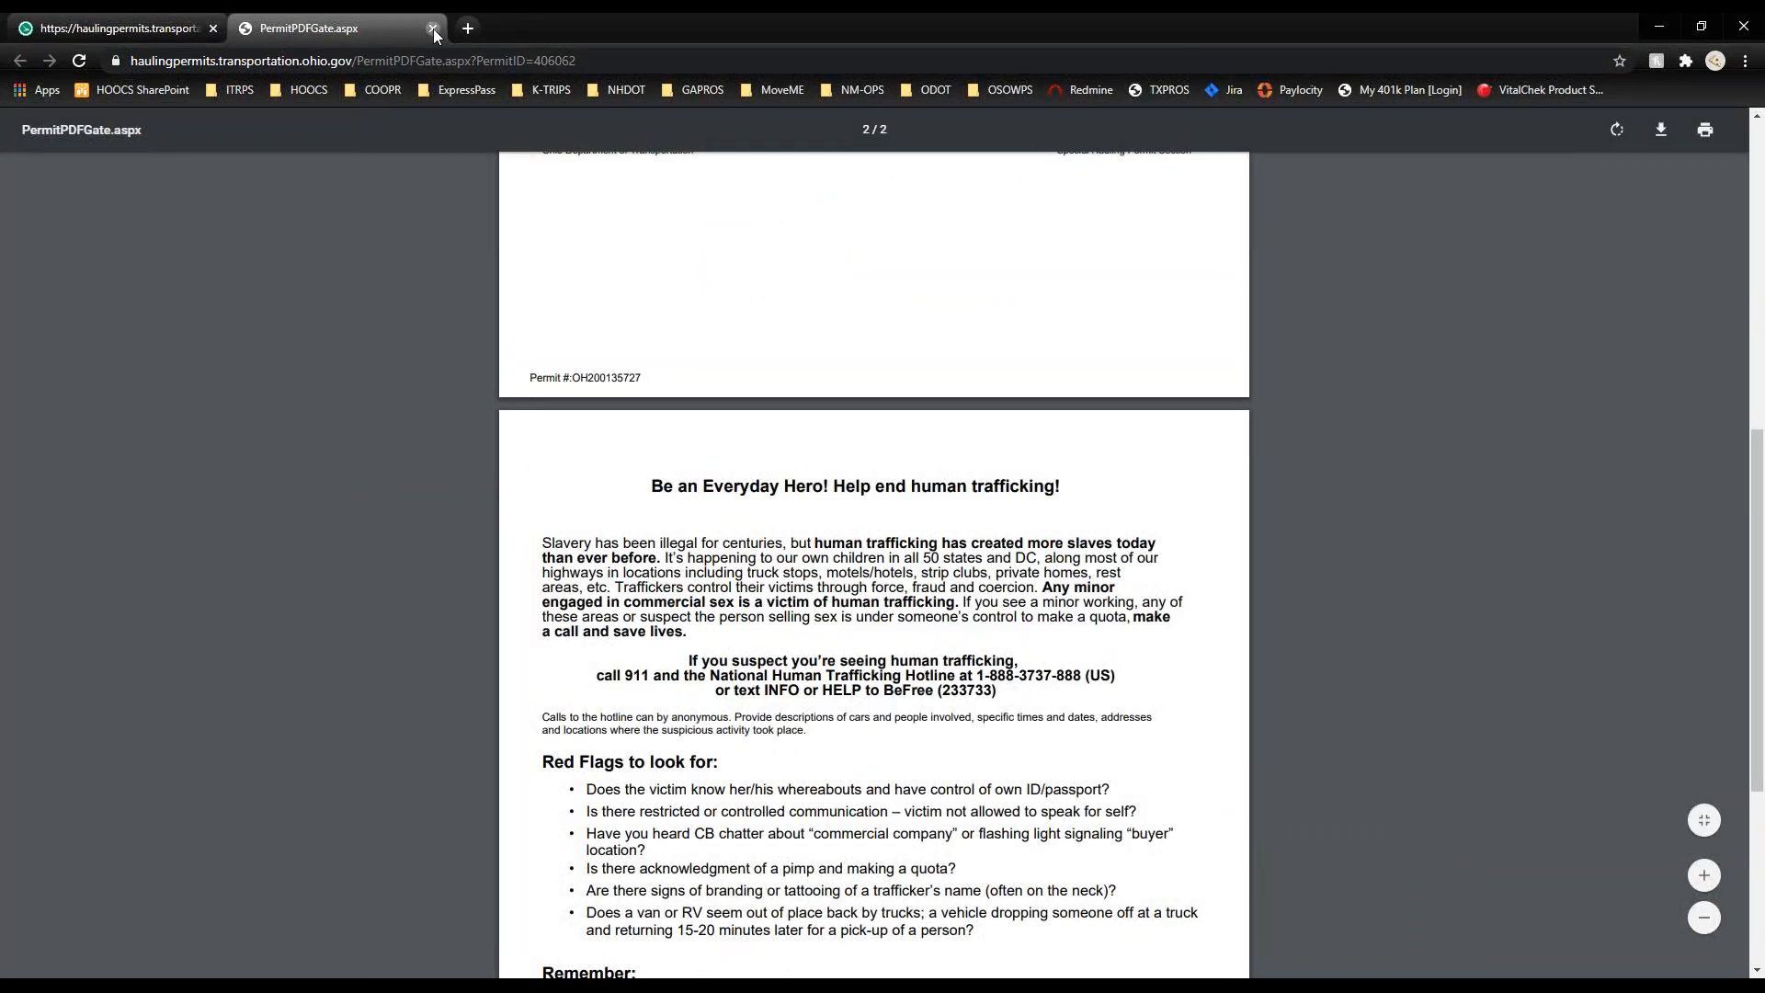
pyautogui.click(433, 29)
pyautogui.click(1001, 490)
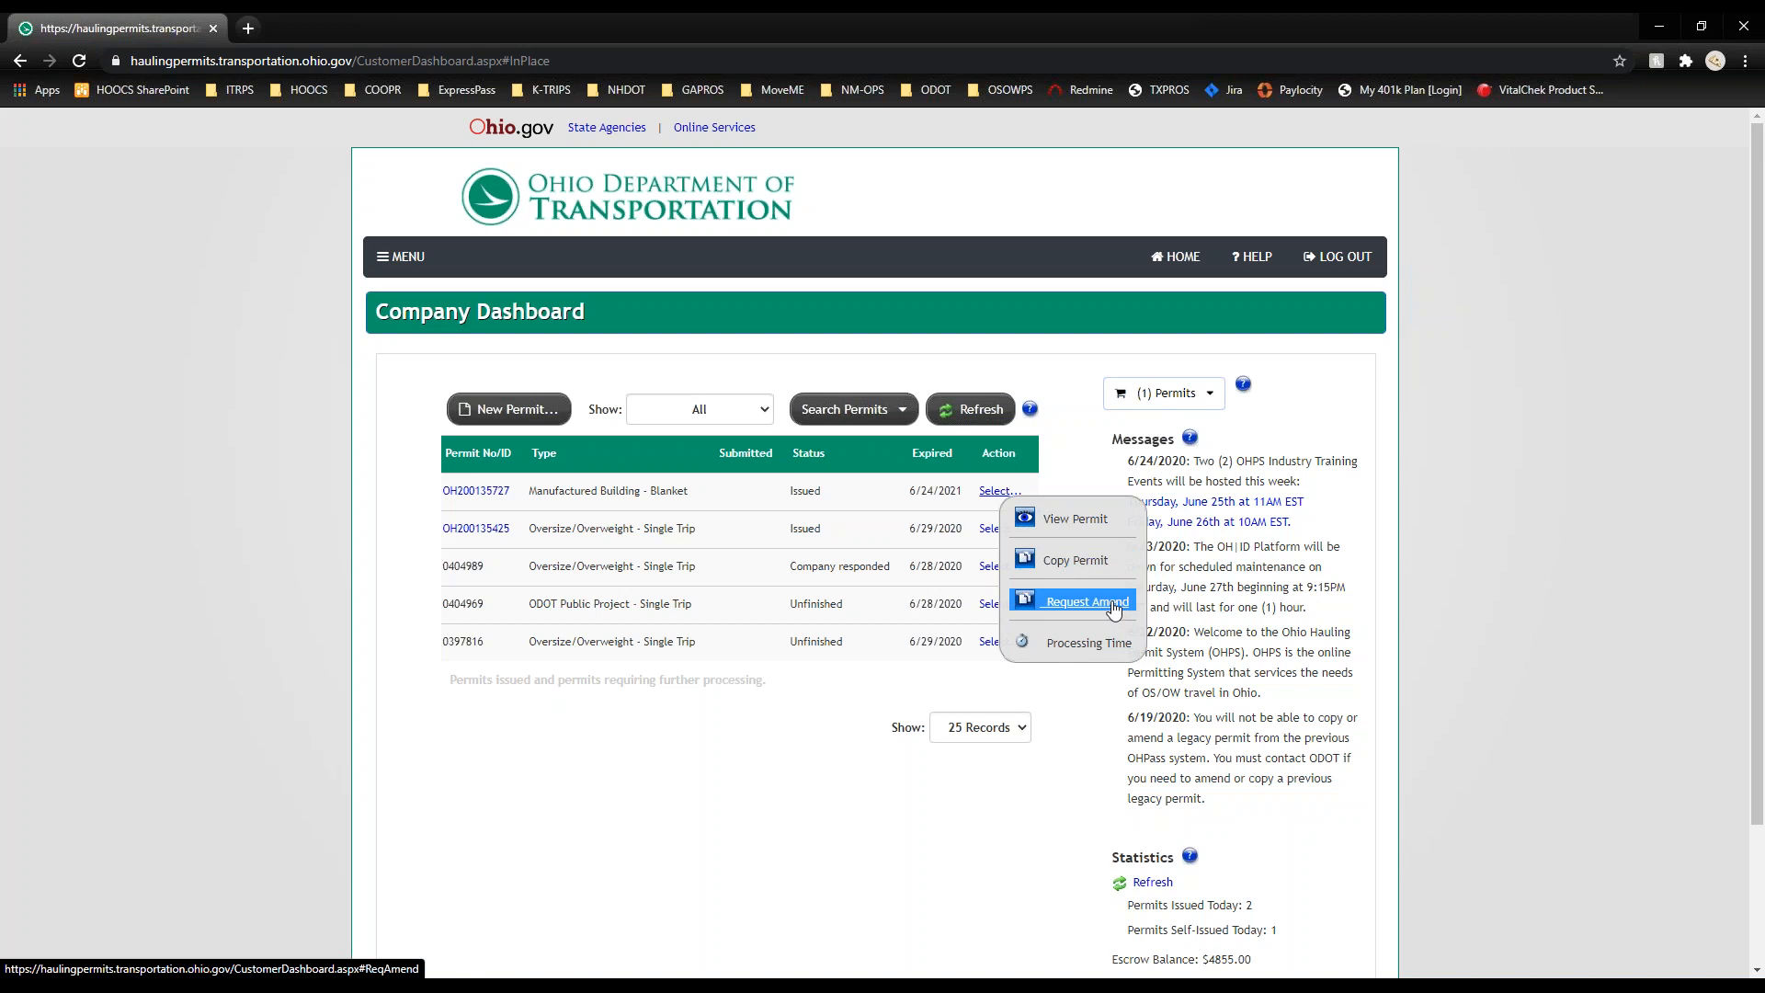
pyautogui.click(1114, 609)
pyautogui.click(1005, 581)
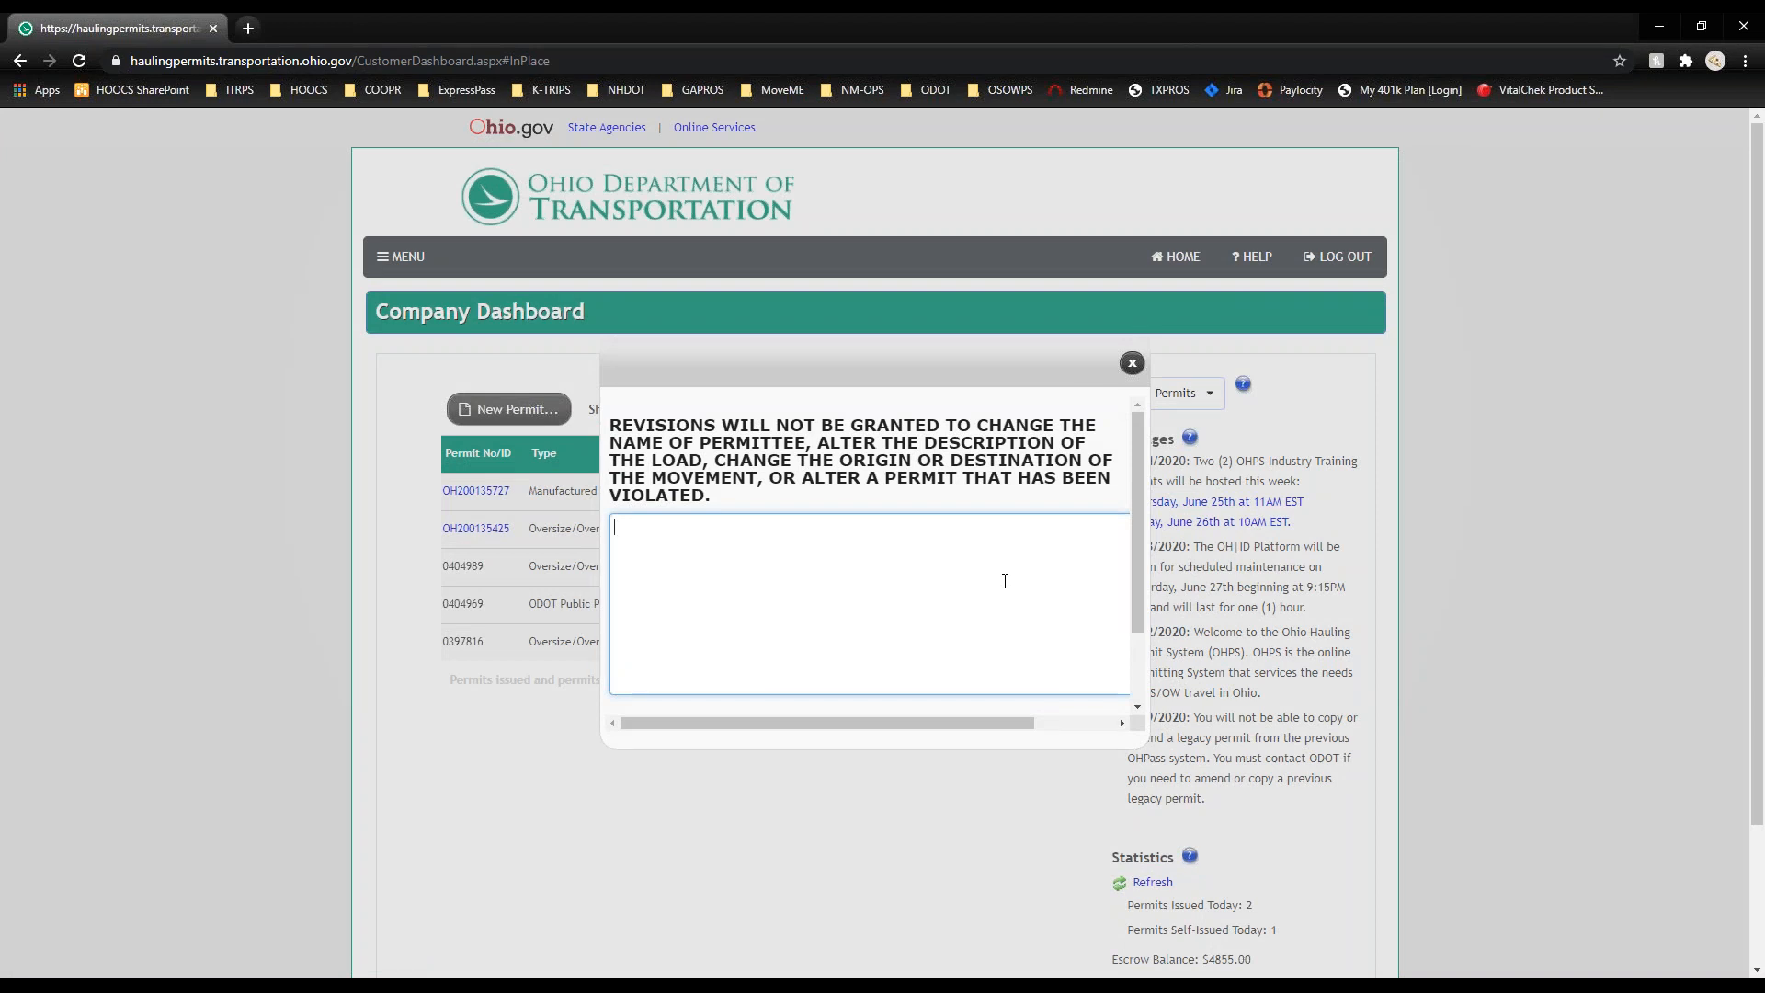
pyautogui.scroll(-1, 1005, 581)
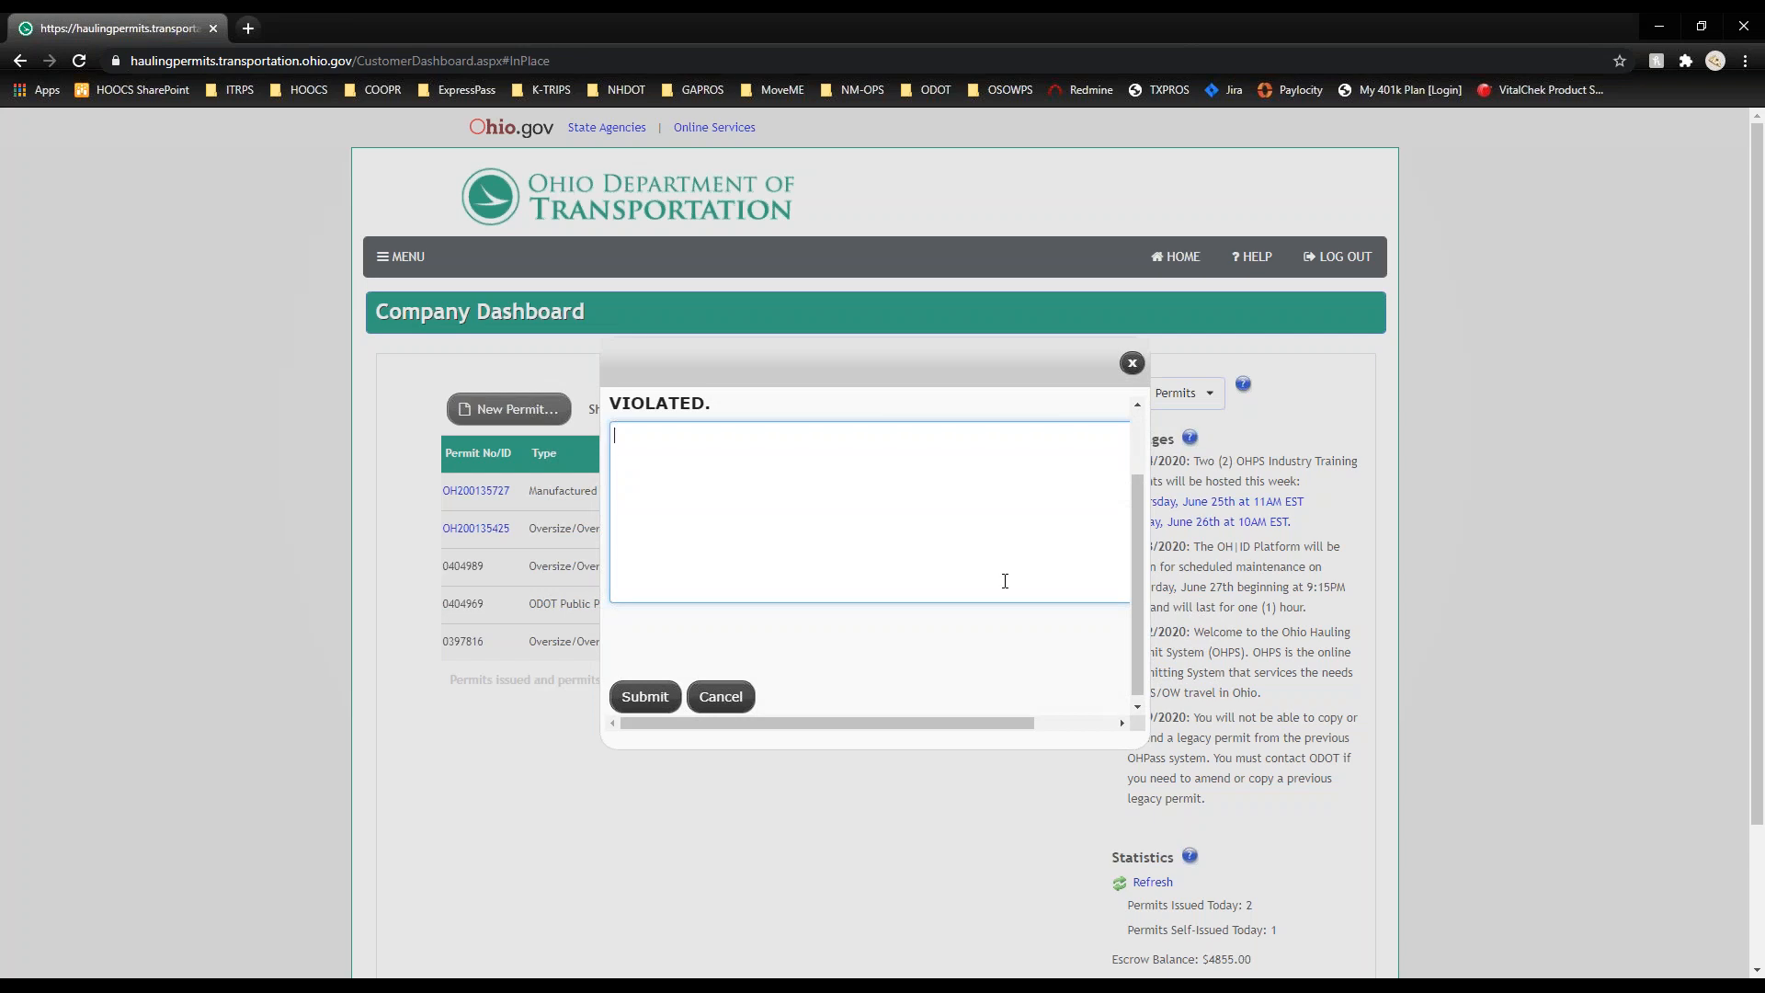
pyautogui.scroll(-1, 1005, 582)
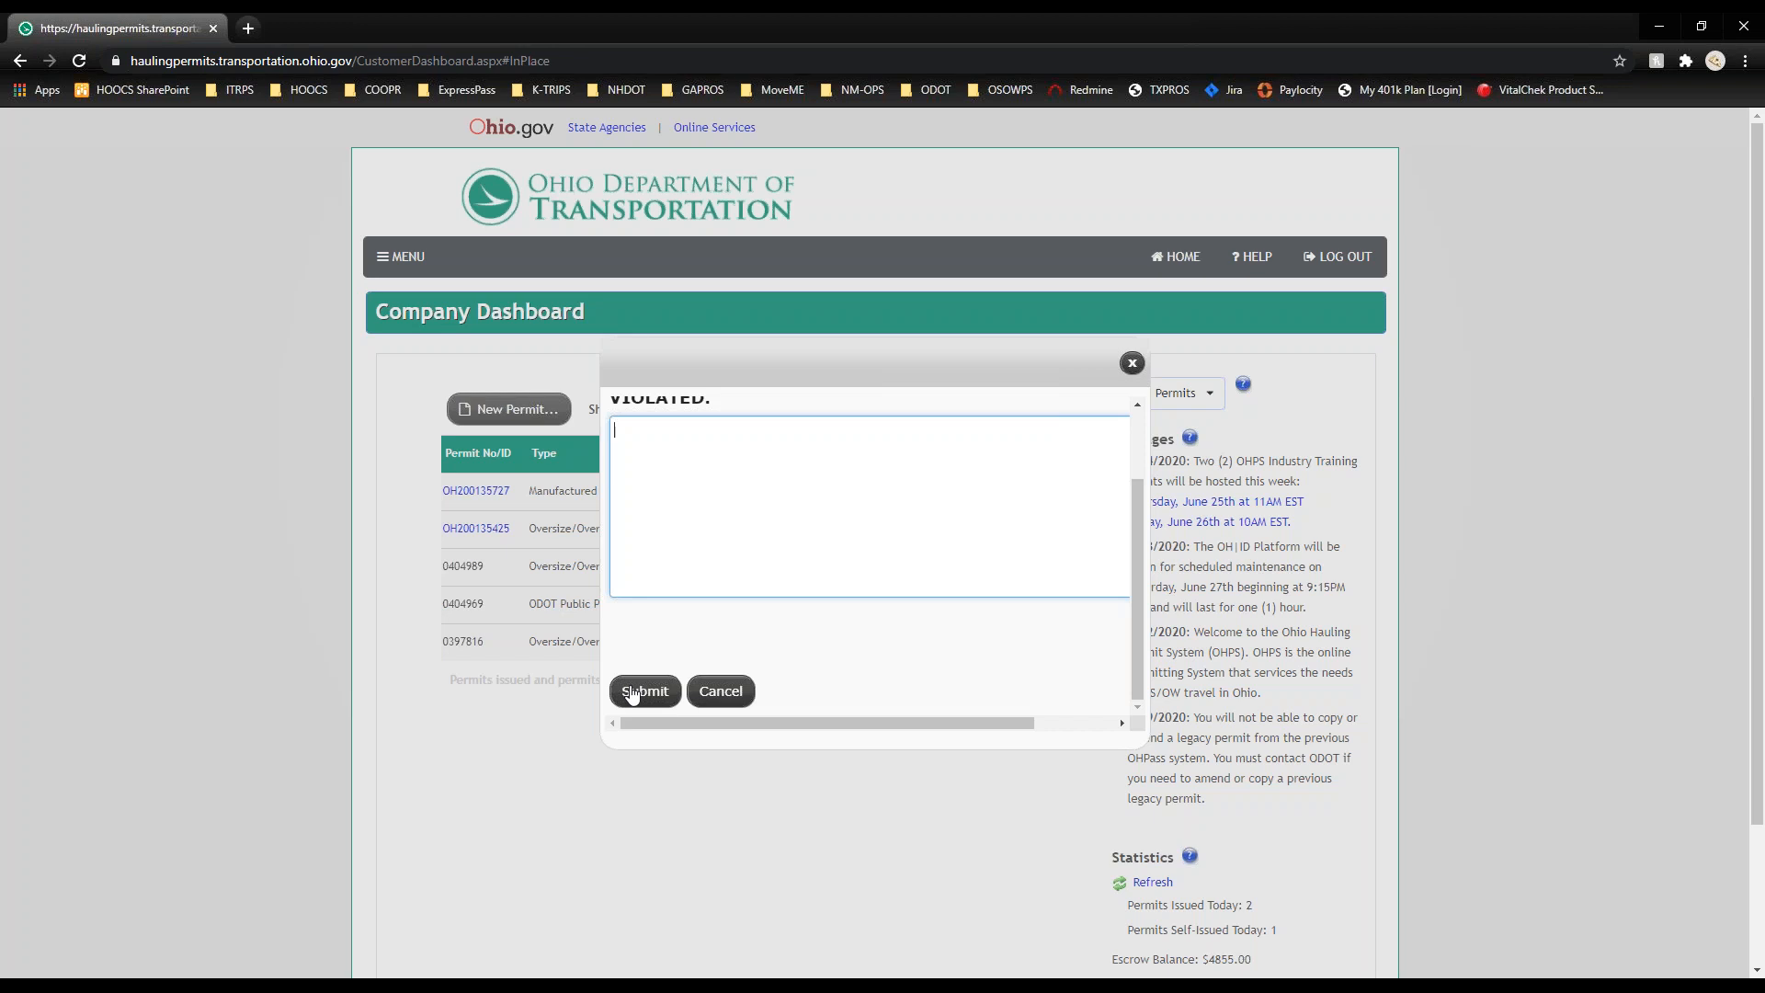
pyautogui.click(728, 696)
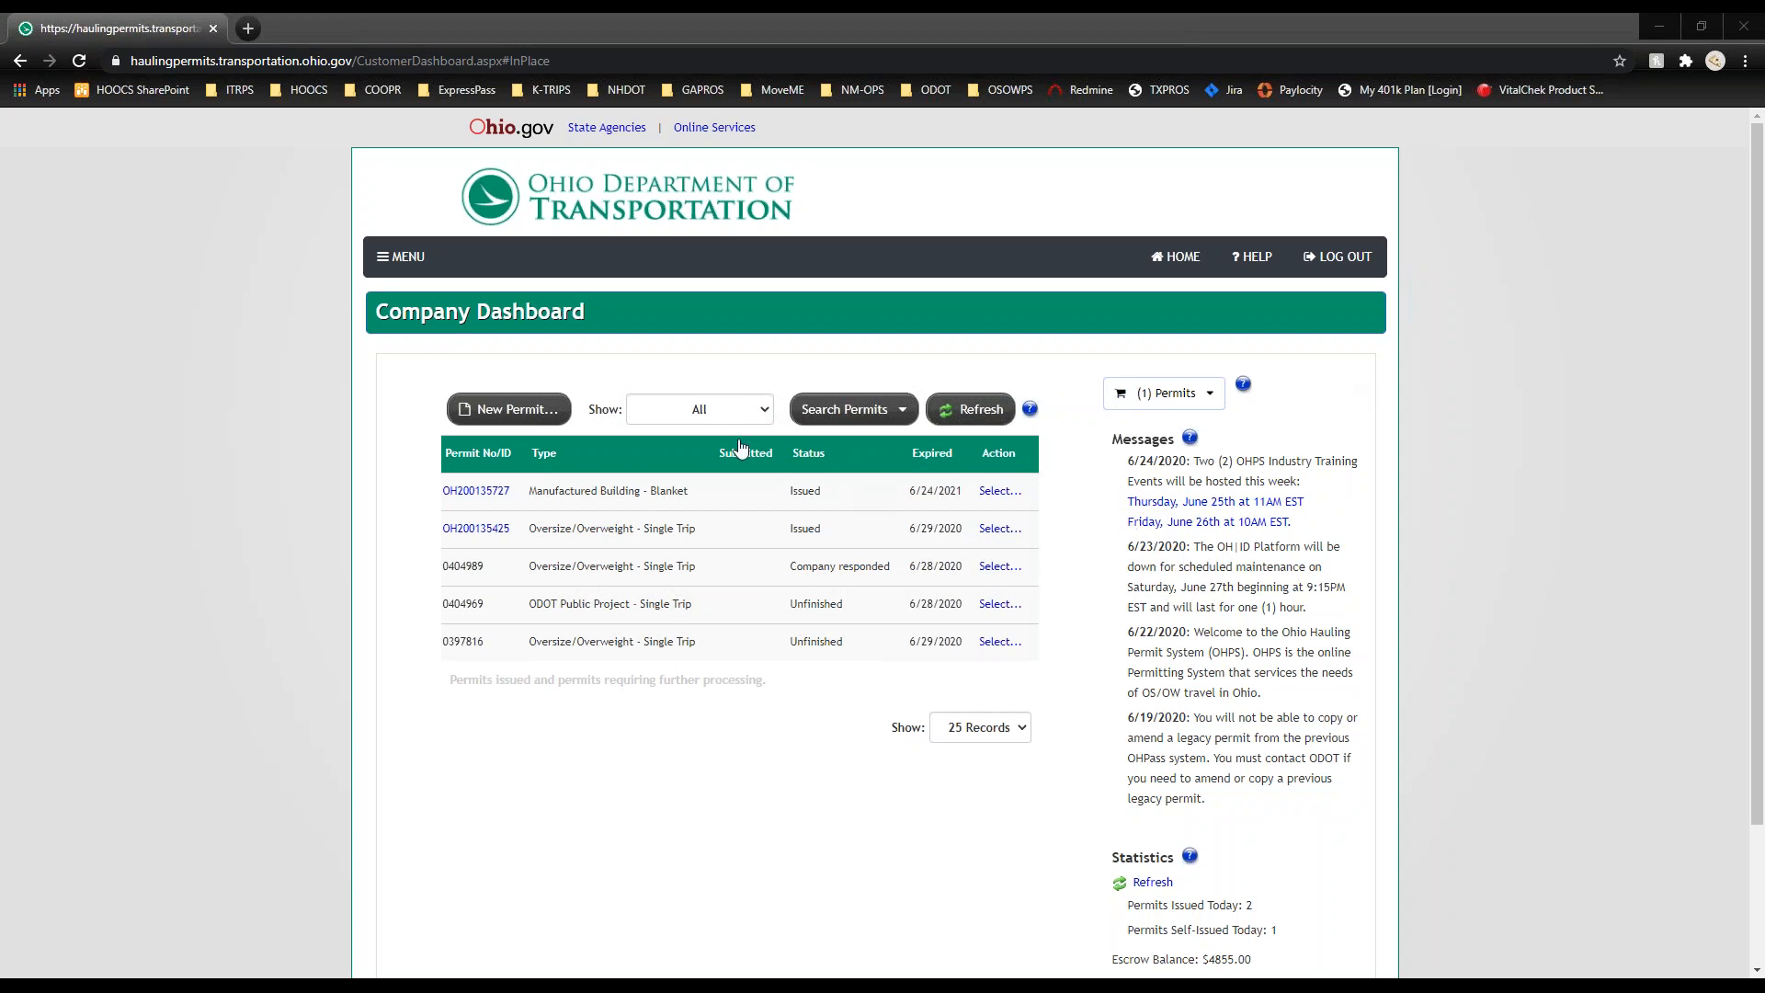
# Step: Try sorting the permit list by permit number, type, submission date and status
pyautogui.click(494, 456)
pyautogui.click(496, 453)
pyautogui.click(552, 458)
pyautogui.click(556, 459)
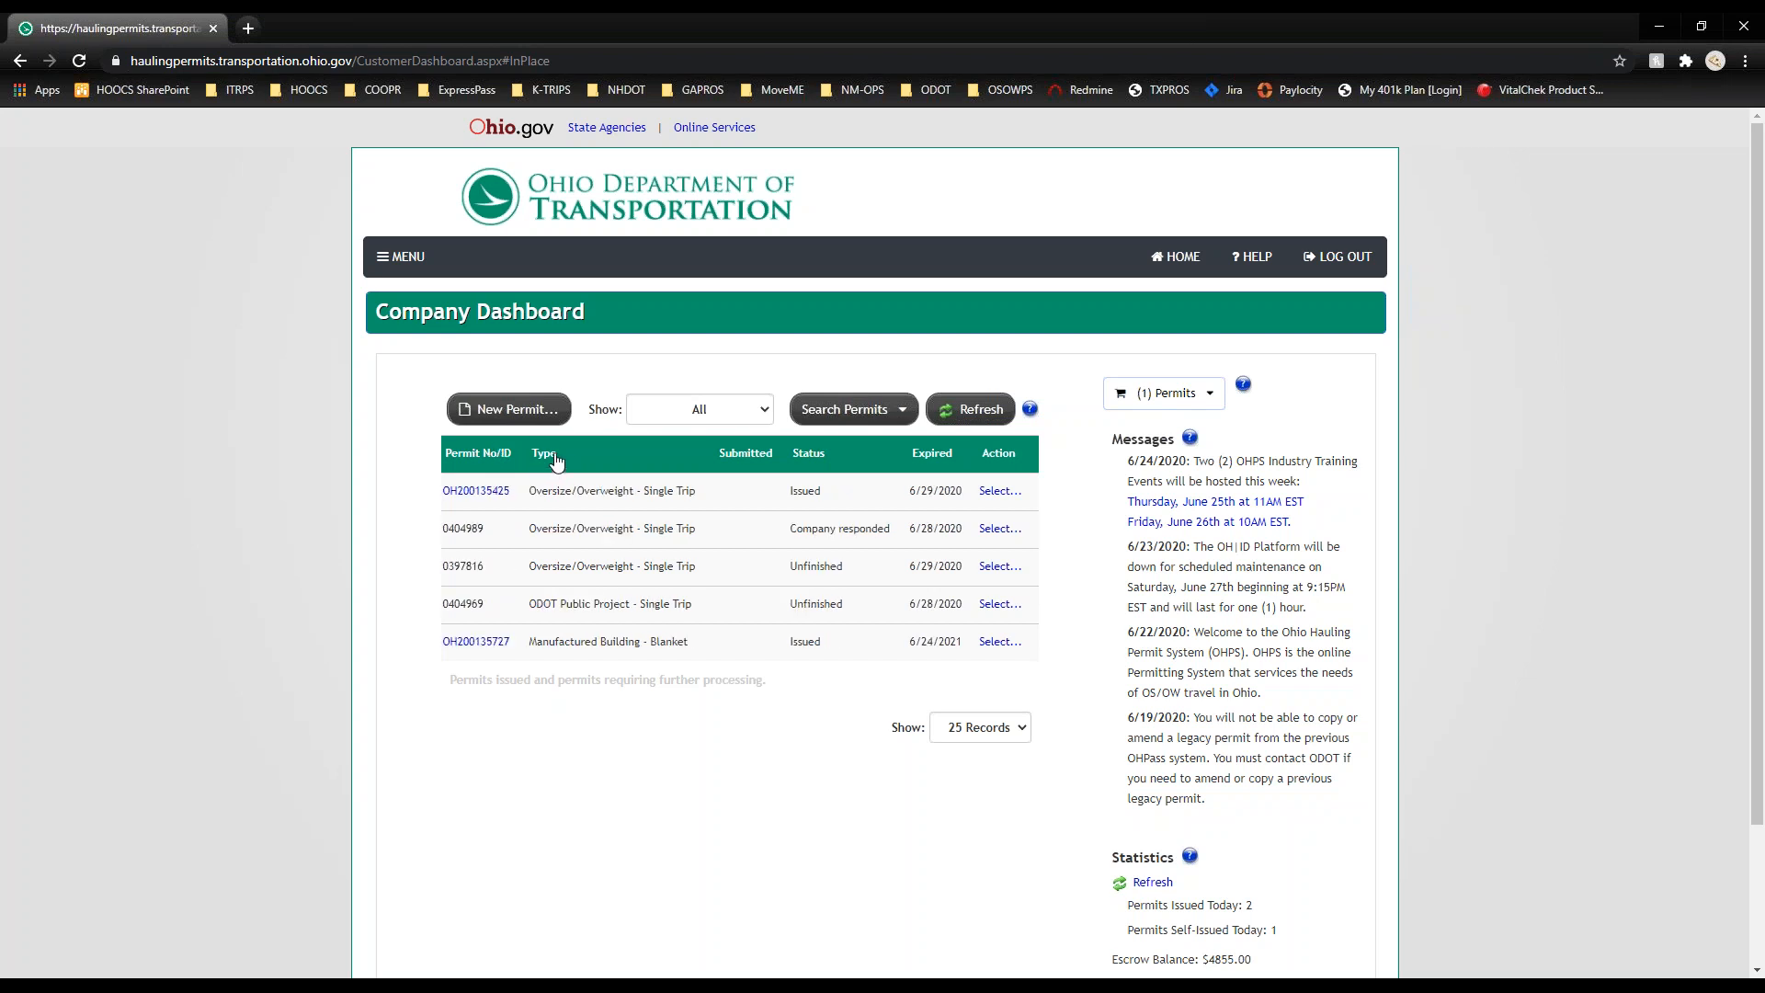
pyautogui.click(746, 450)
pyautogui.click(806, 454)
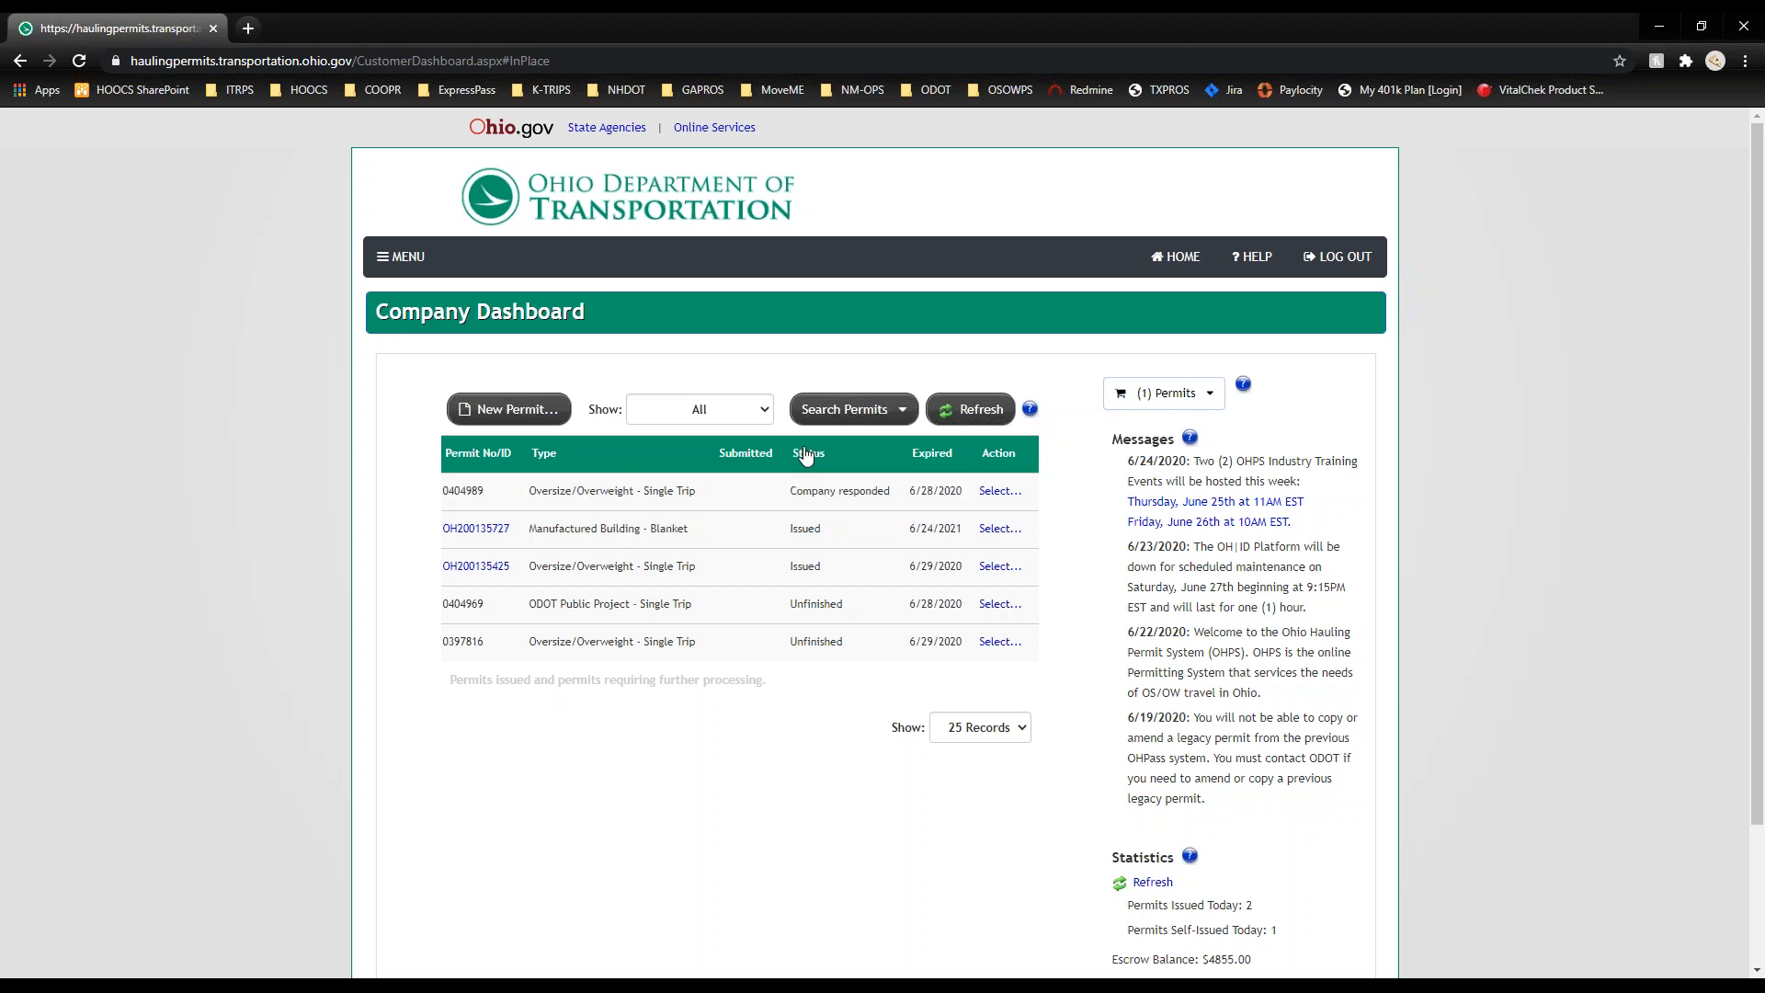
pyautogui.click(806, 454)
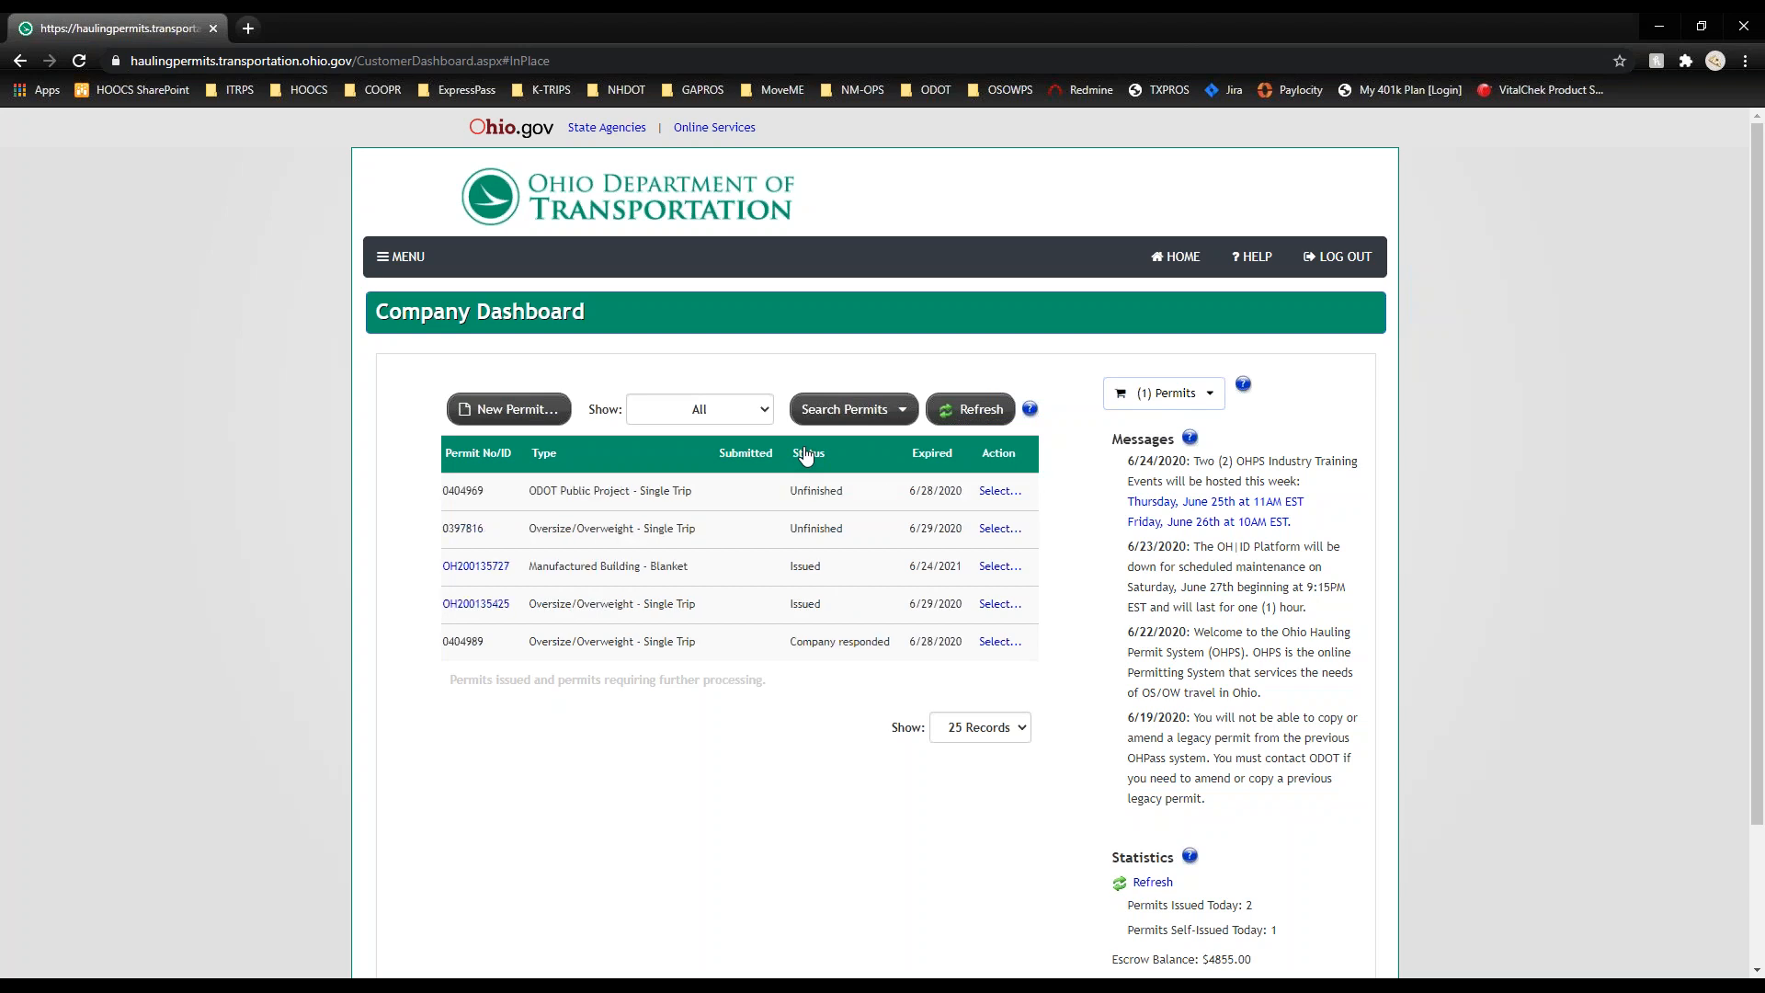
# Step: Sort by expiration date with latest first, then view the ODOT Public Project permit's actions
pyautogui.click(939, 465)
pyautogui.click(940, 465)
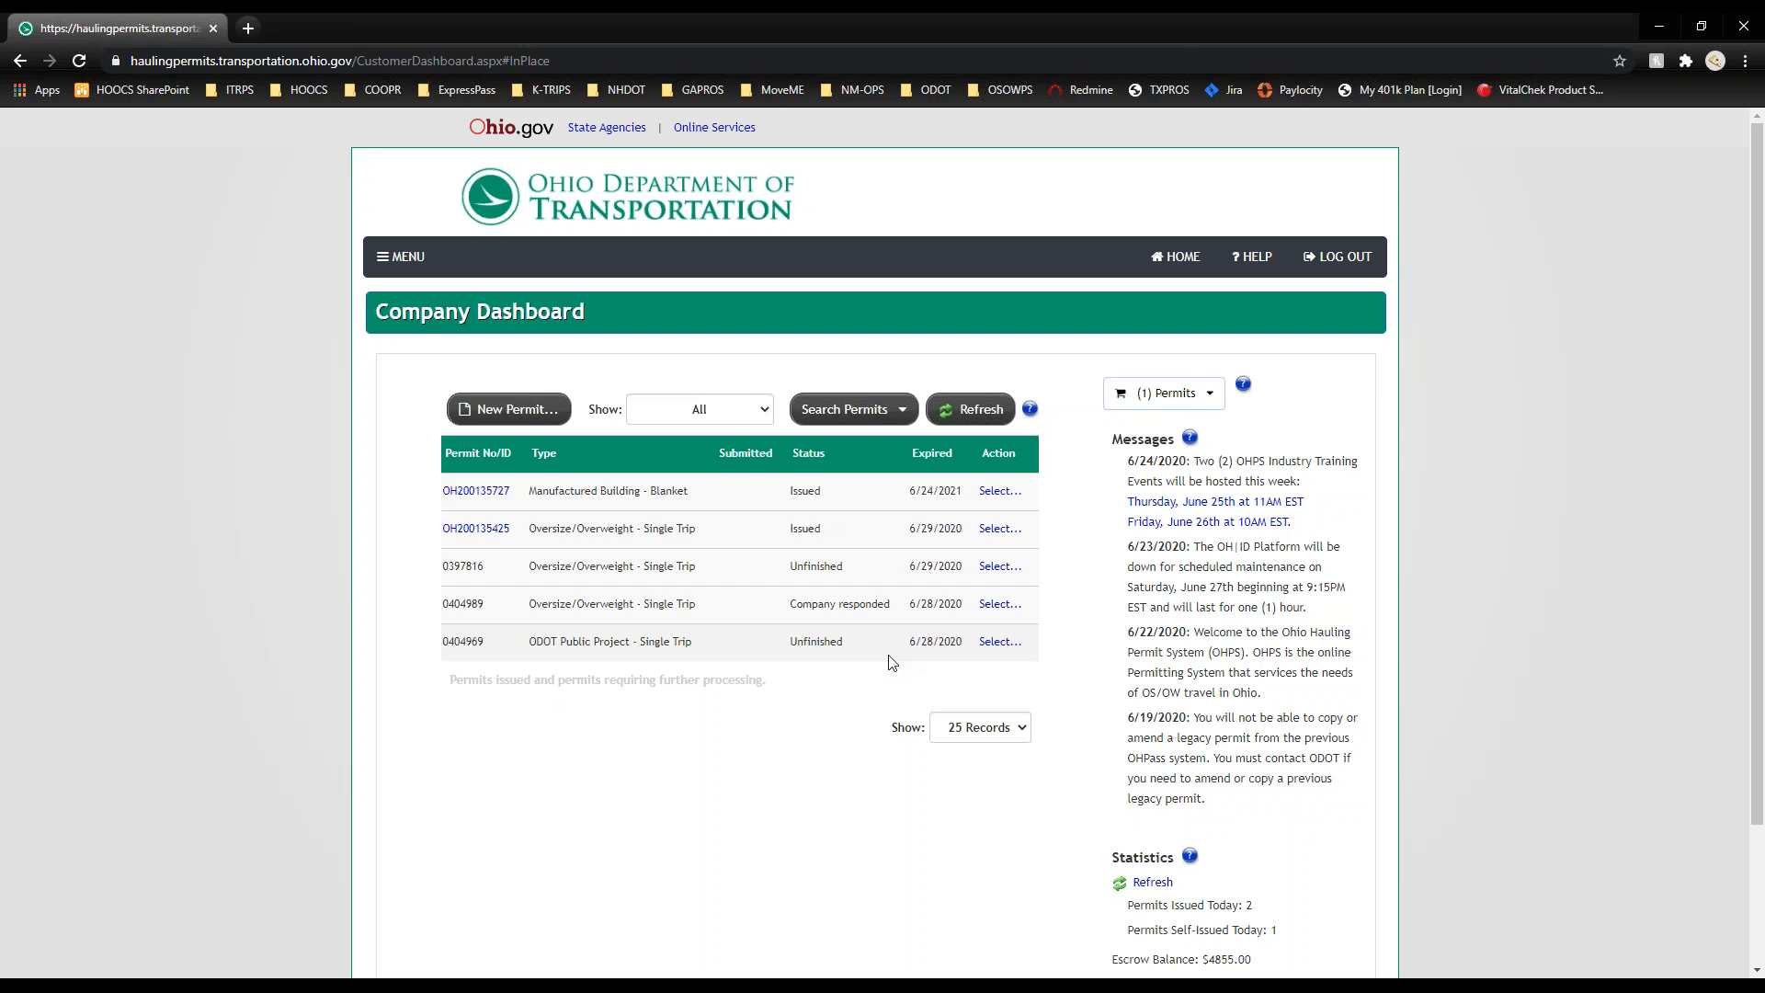
pyautogui.click(996, 644)
# Step: Search permits by Permit Type for Boat - Blanket, then Farm Equipment - Blanket, finding none
pyautogui.click(880, 414)
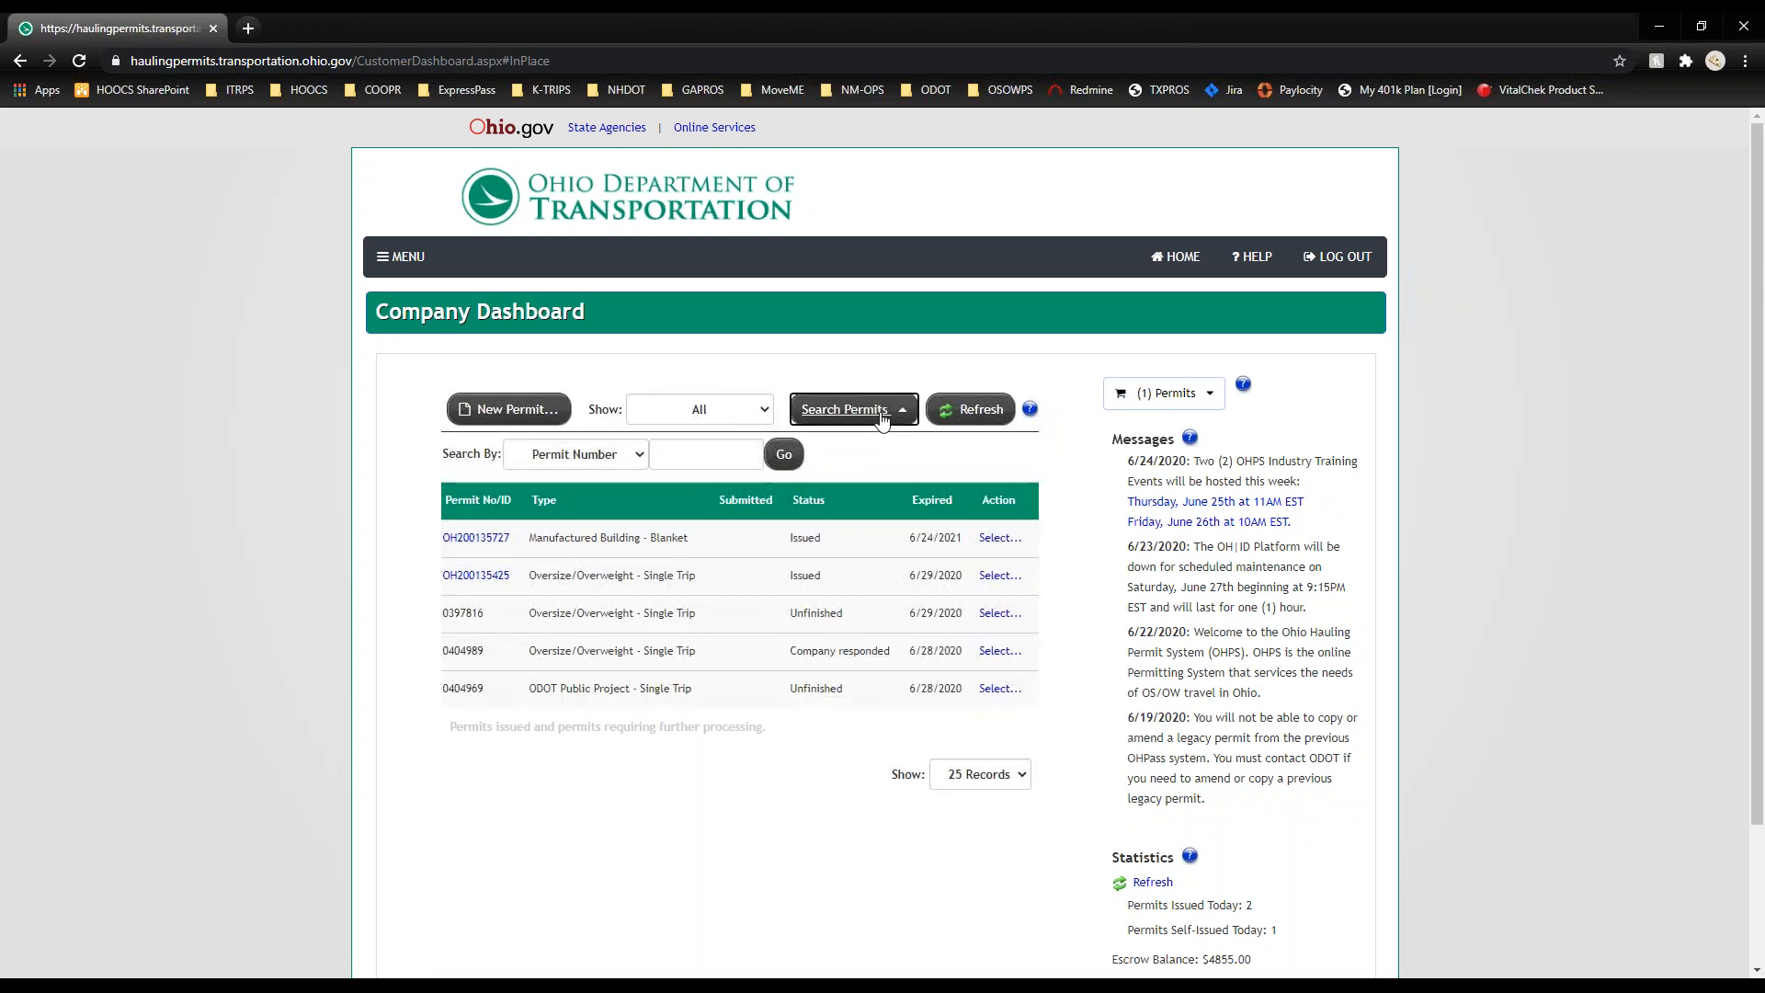
pyautogui.click(638, 457)
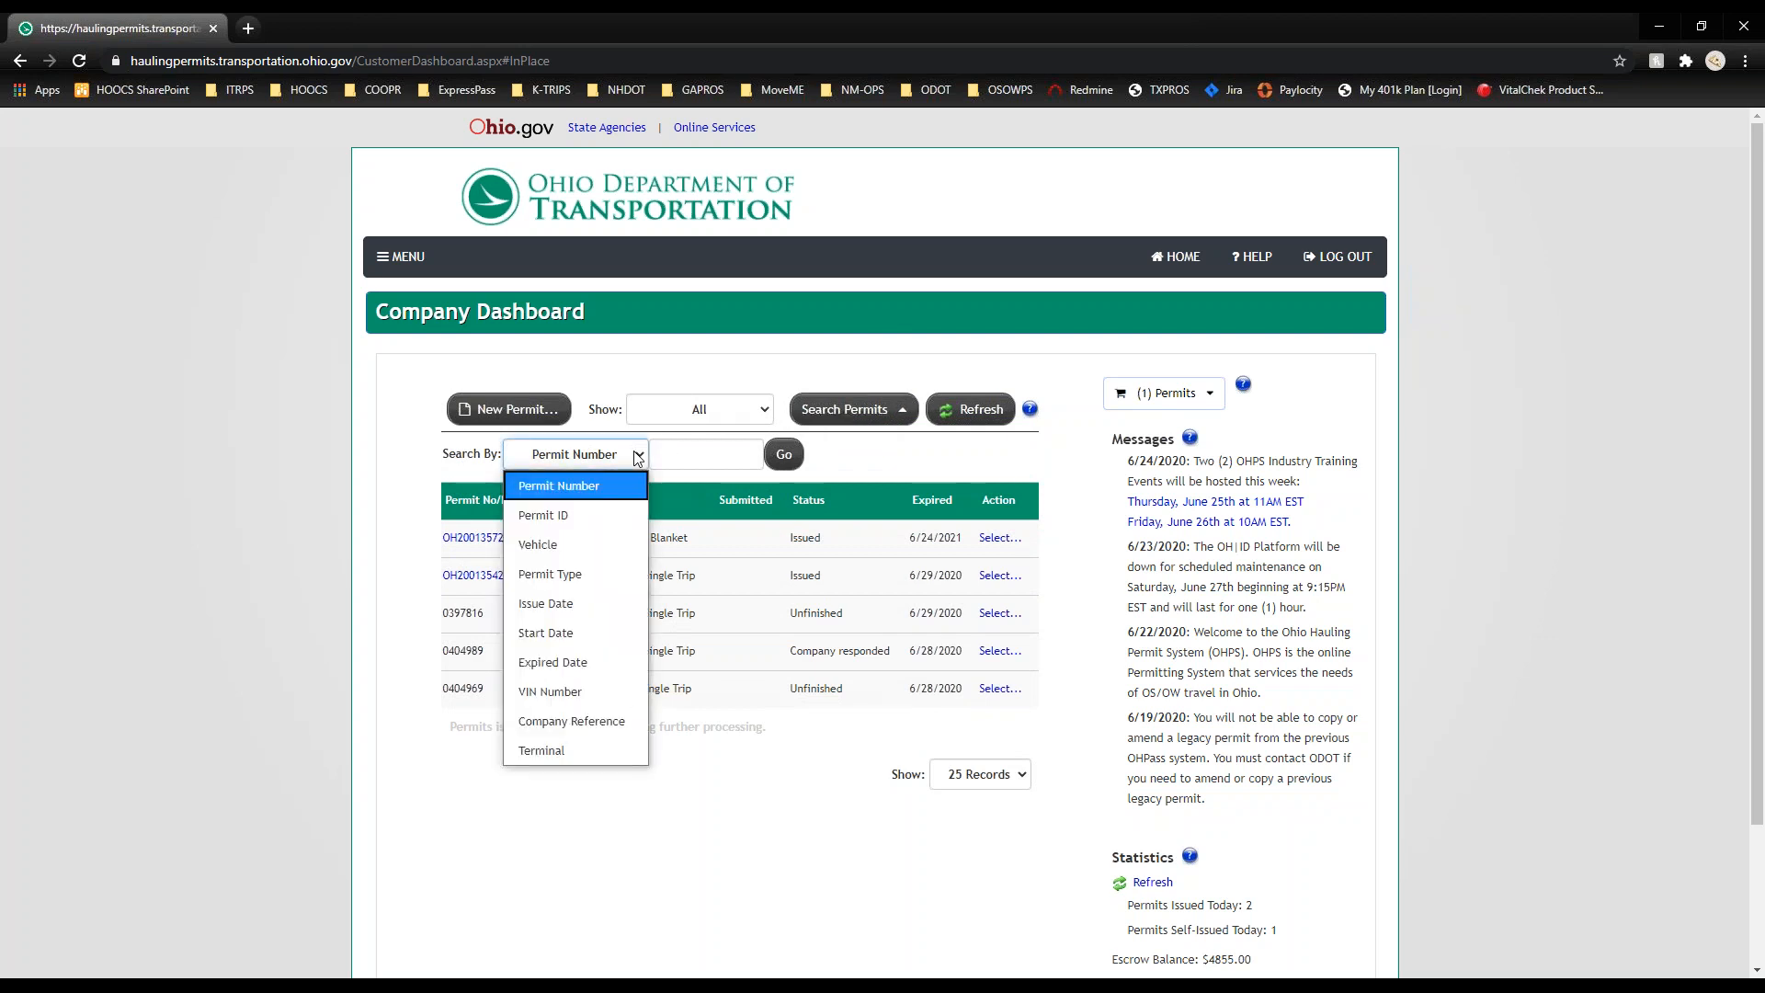
pyautogui.click(622, 564)
pyautogui.click(1002, 454)
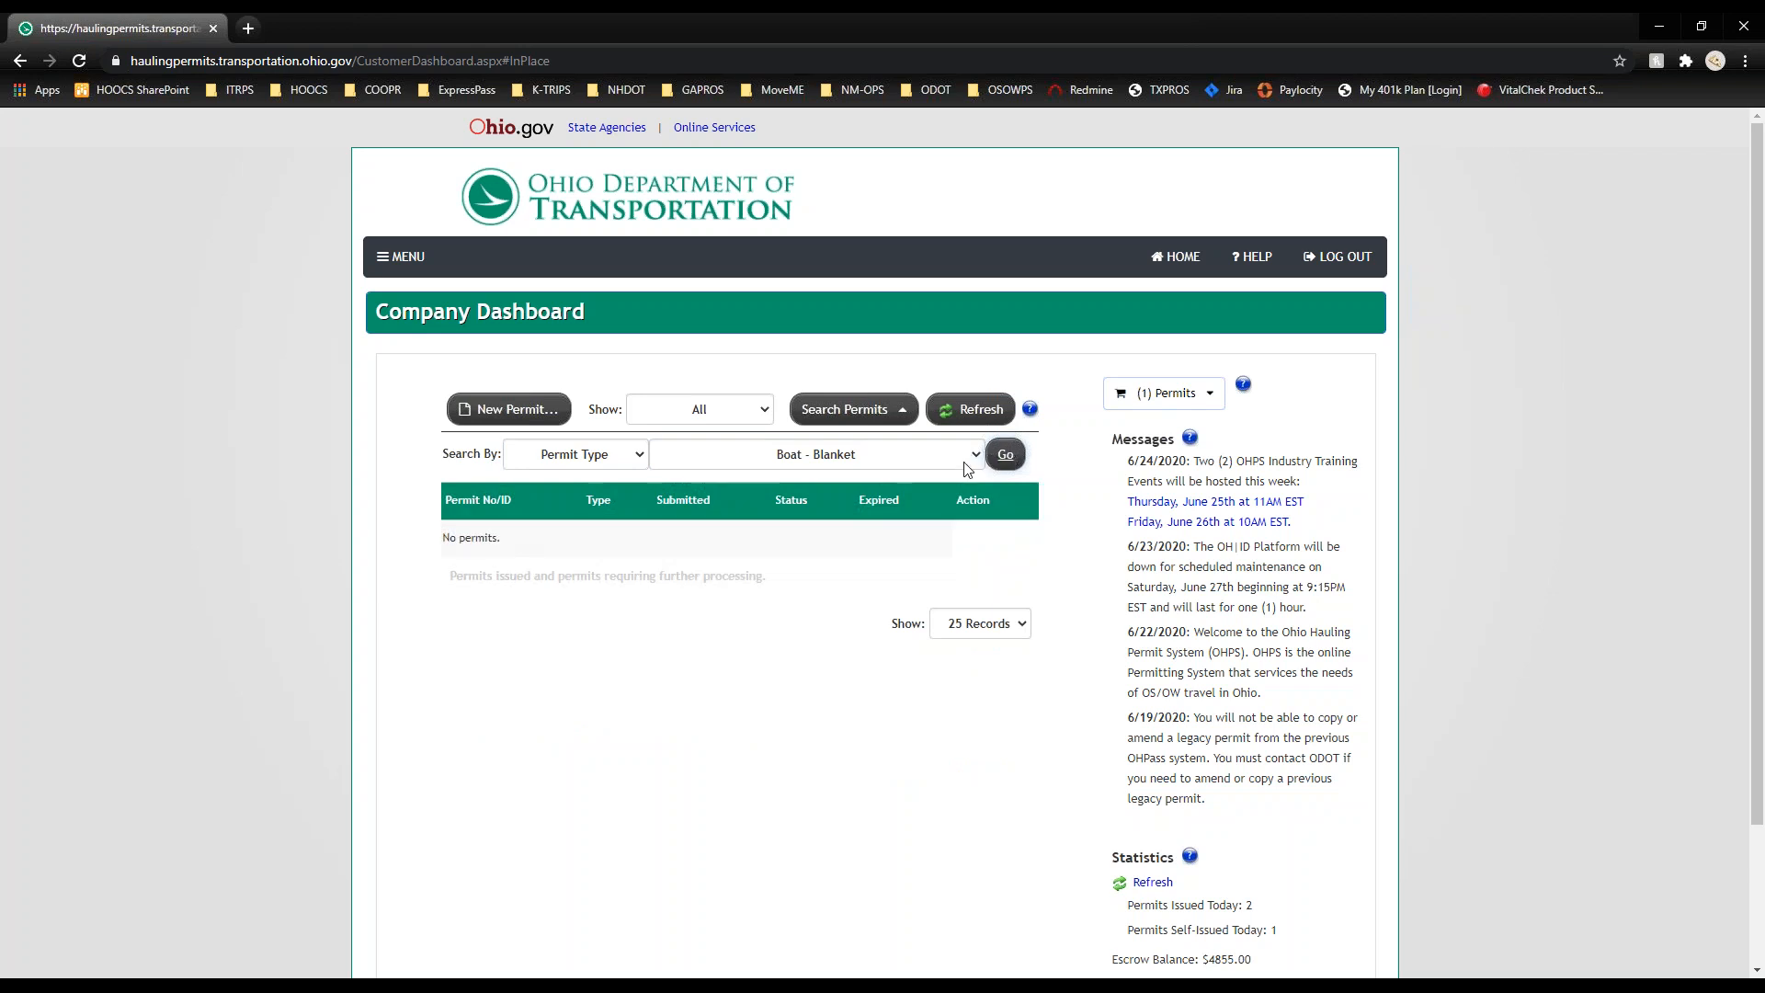
pyautogui.click(969, 455)
pyautogui.click(940, 574)
pyautogui.click(1006, 454)
# Step: Hide the permit search row and refresh to list all five permits again
pyautogui.click(637, 456)
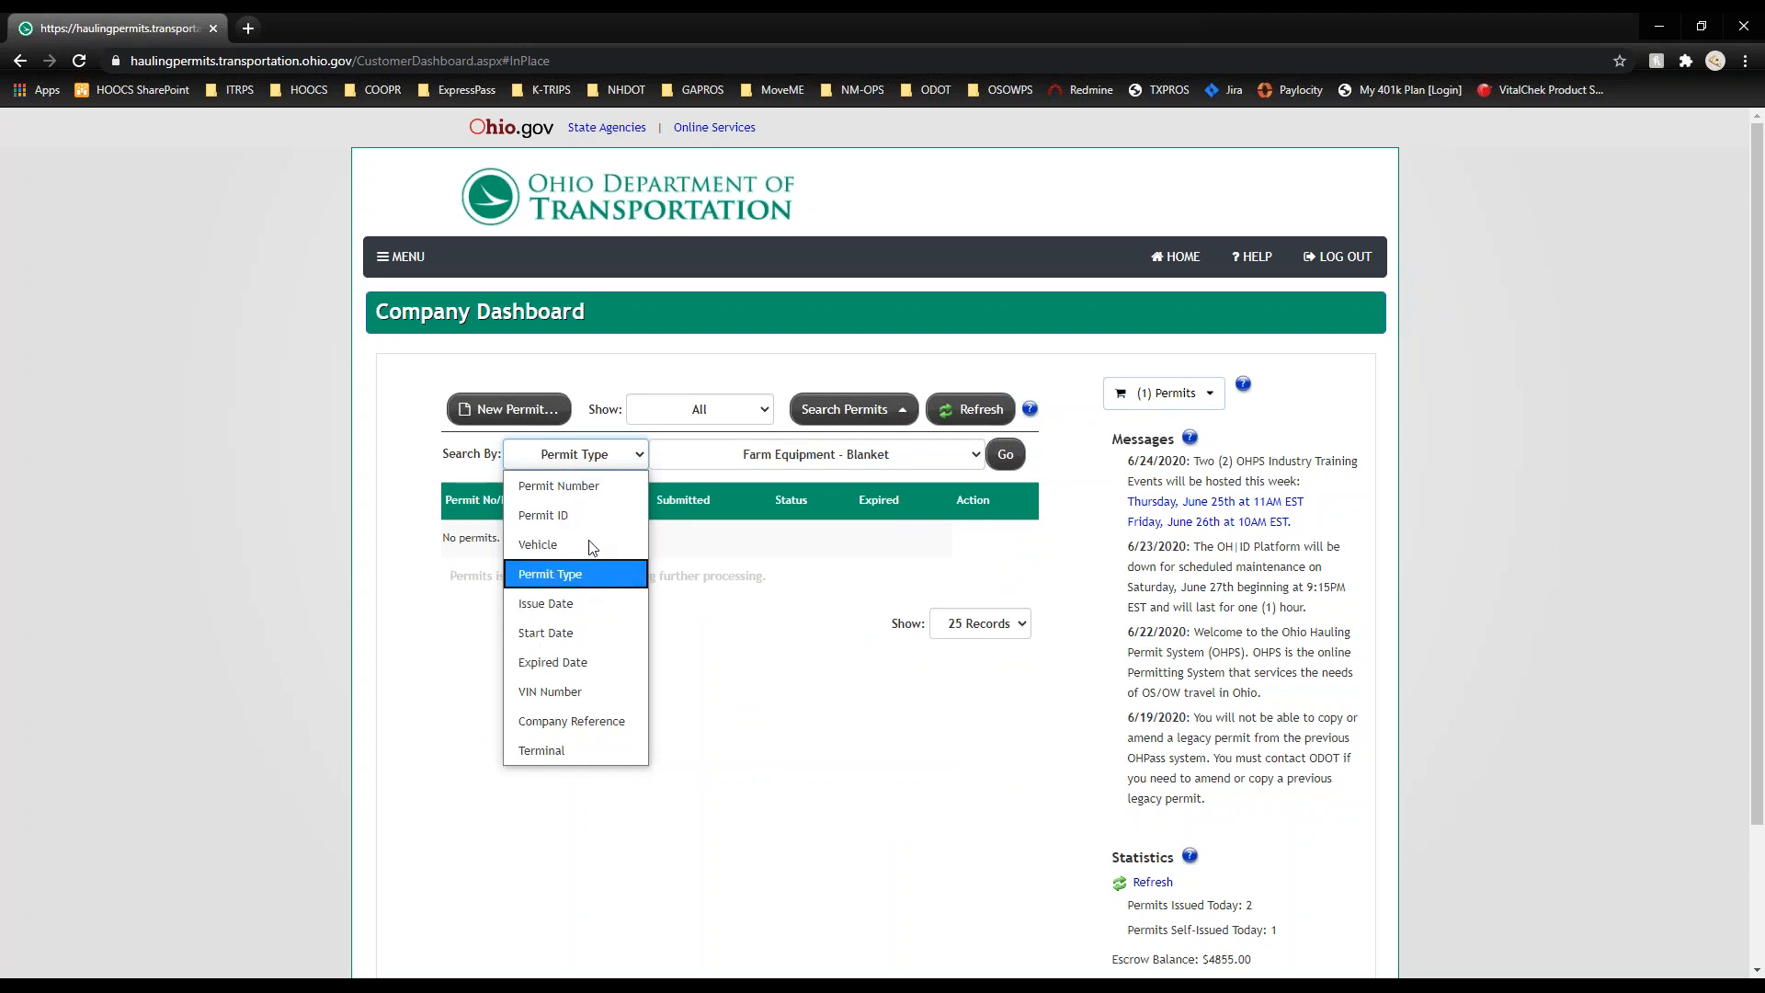
pyautogui.click(615, 456)
pyautogui.click(828, 416)
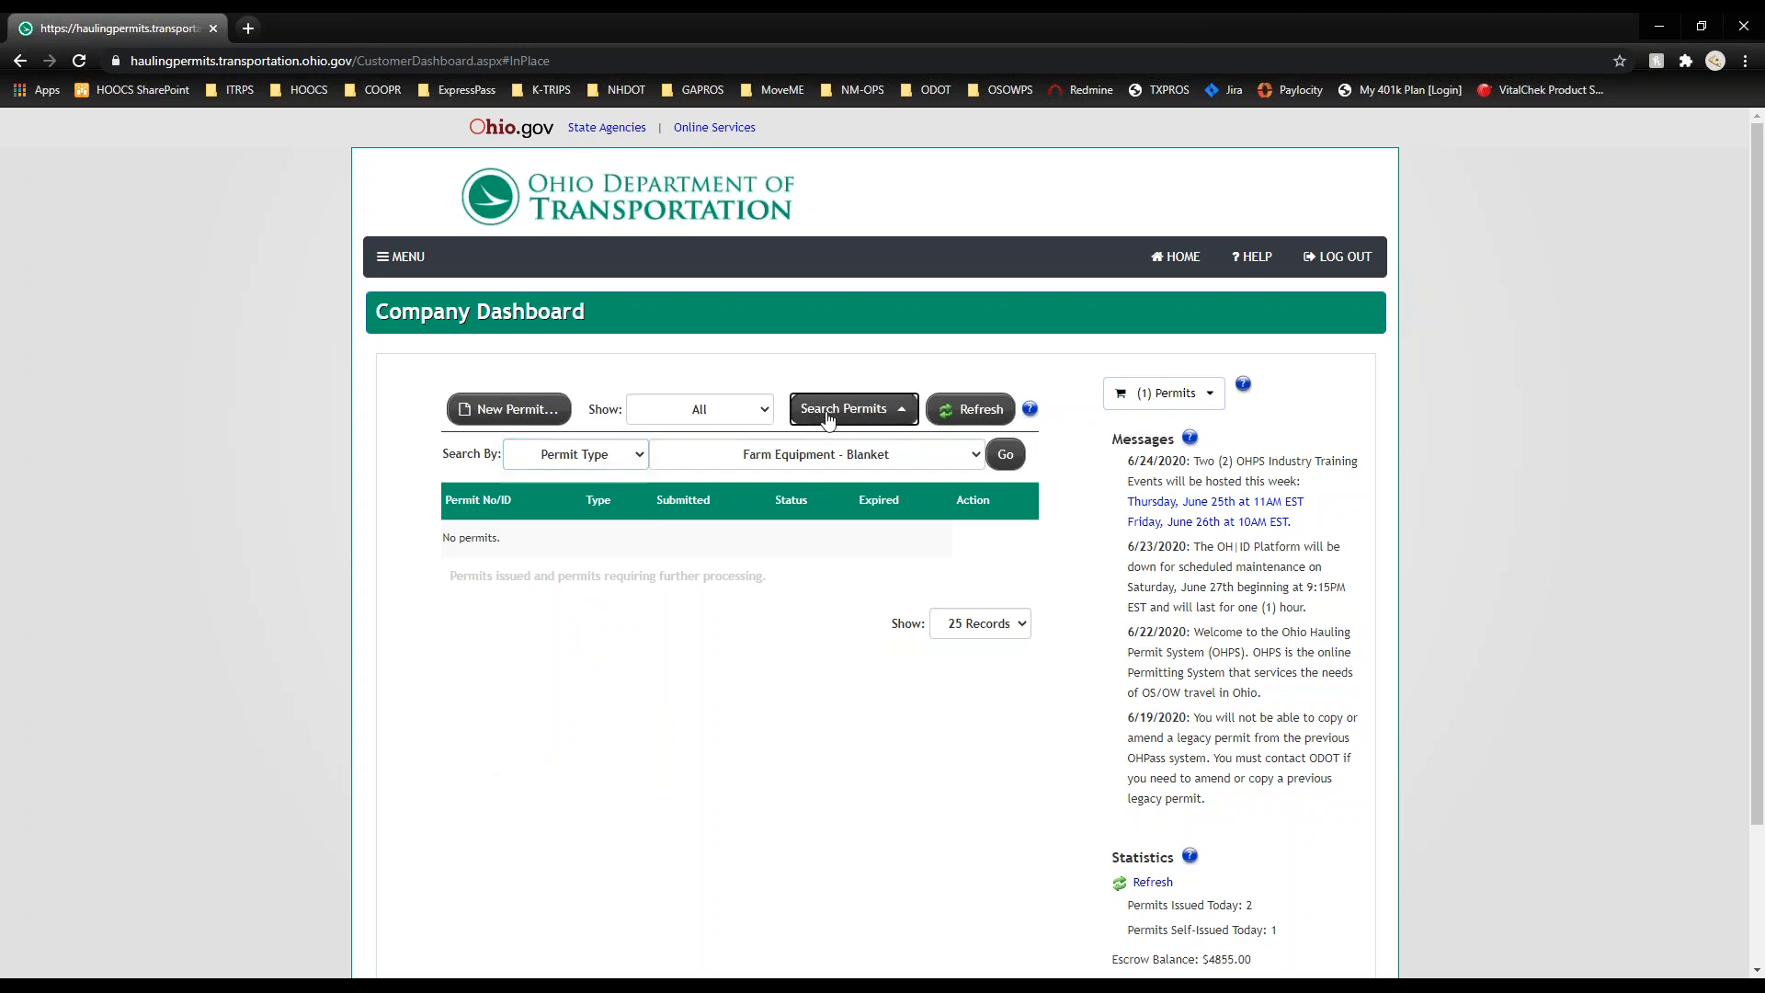
pyautogui.click(973, 413)
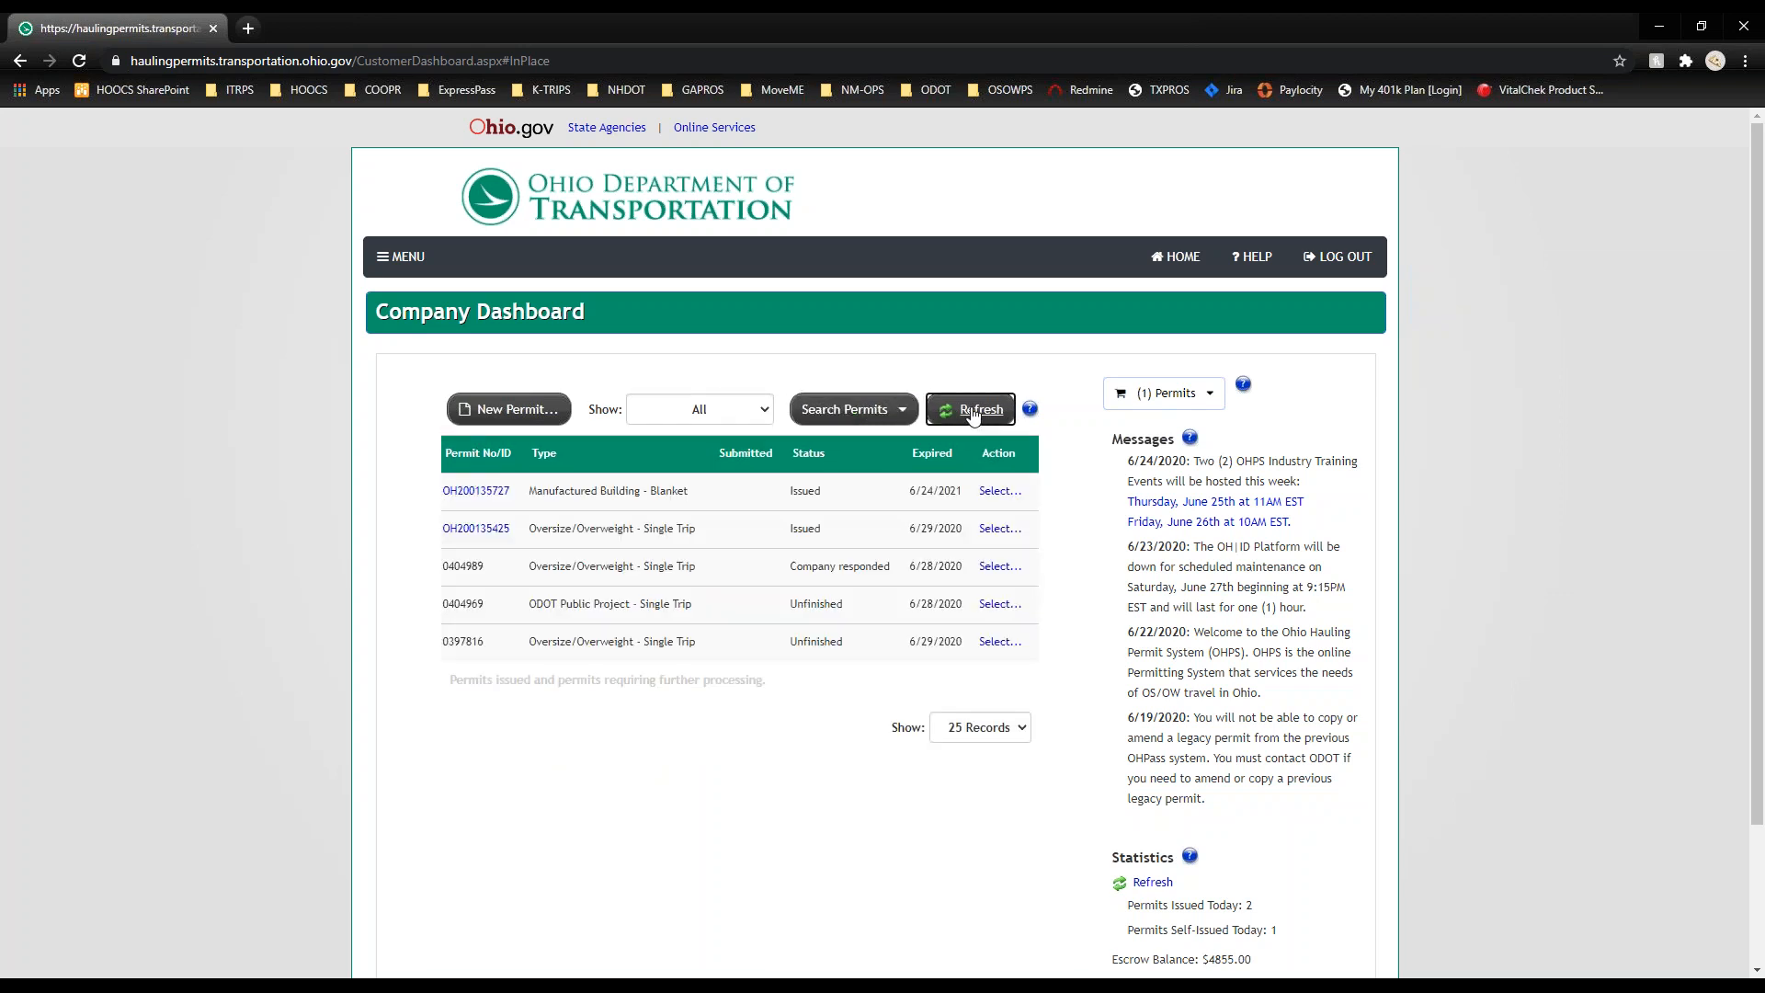
# Step: Read the Company Dashboard help, then show the cart's $100.00 Manufactured Building - Blanket permit
pyautogui.moveTo(1035, 412)
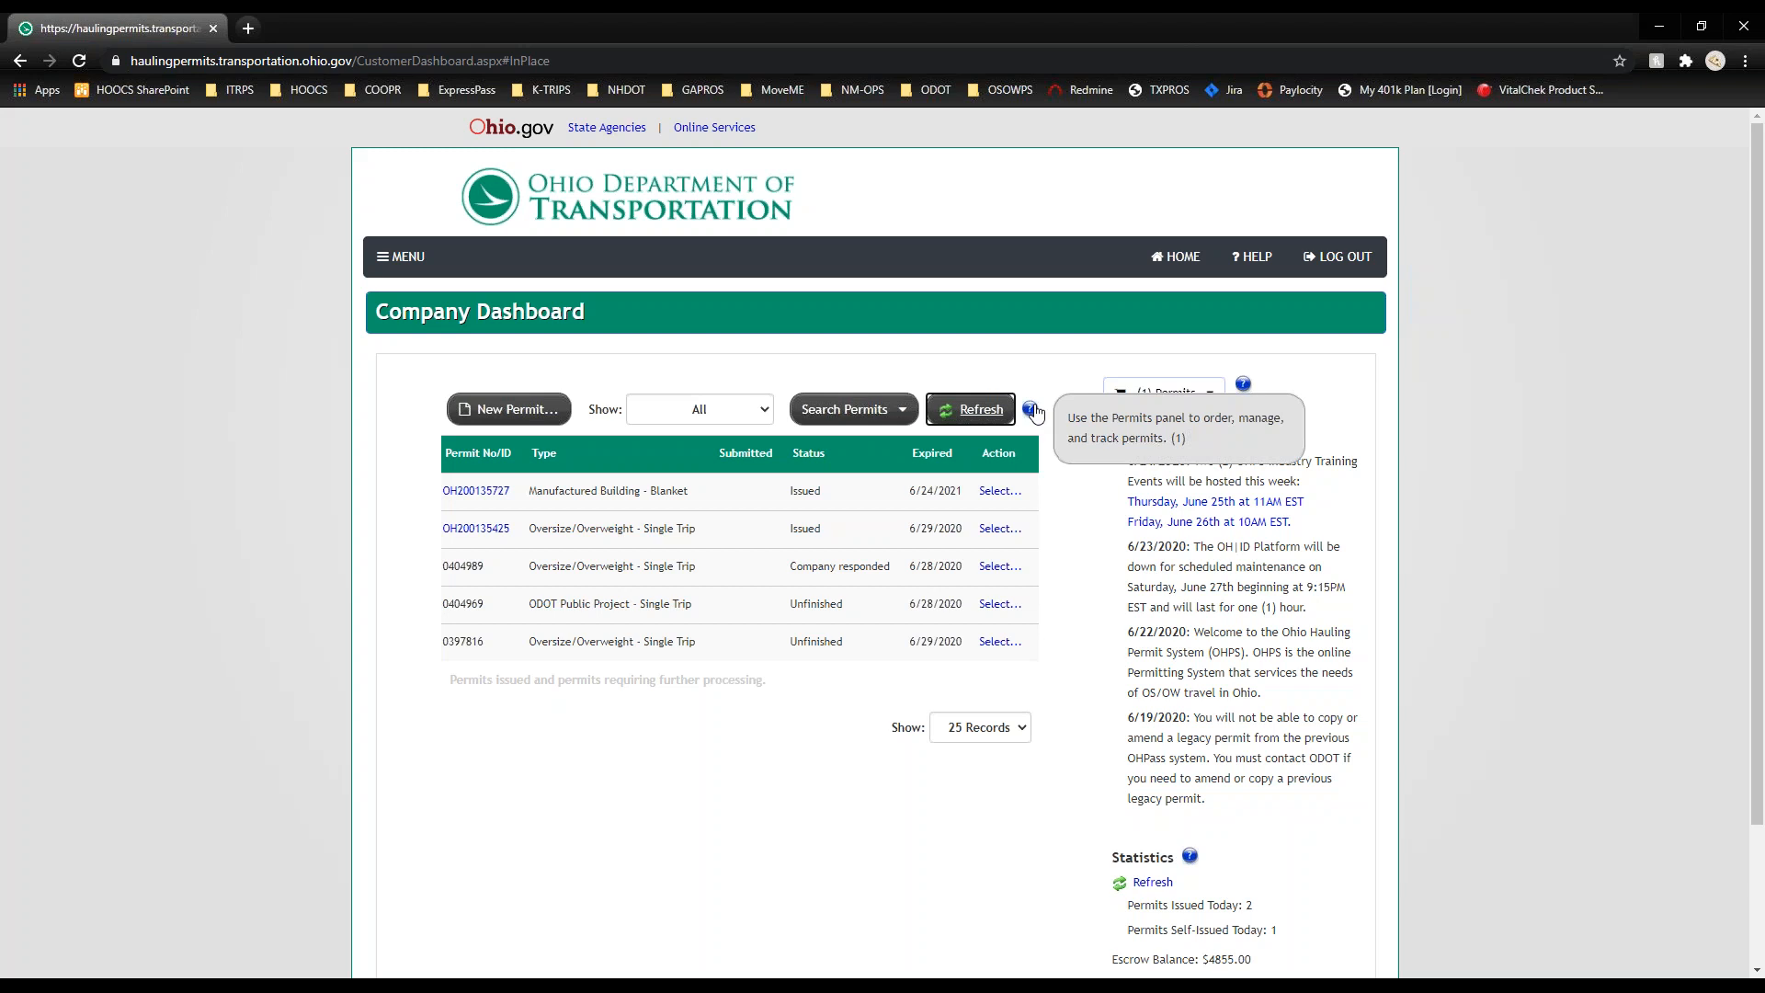
pyautogui.click(1253, 256)
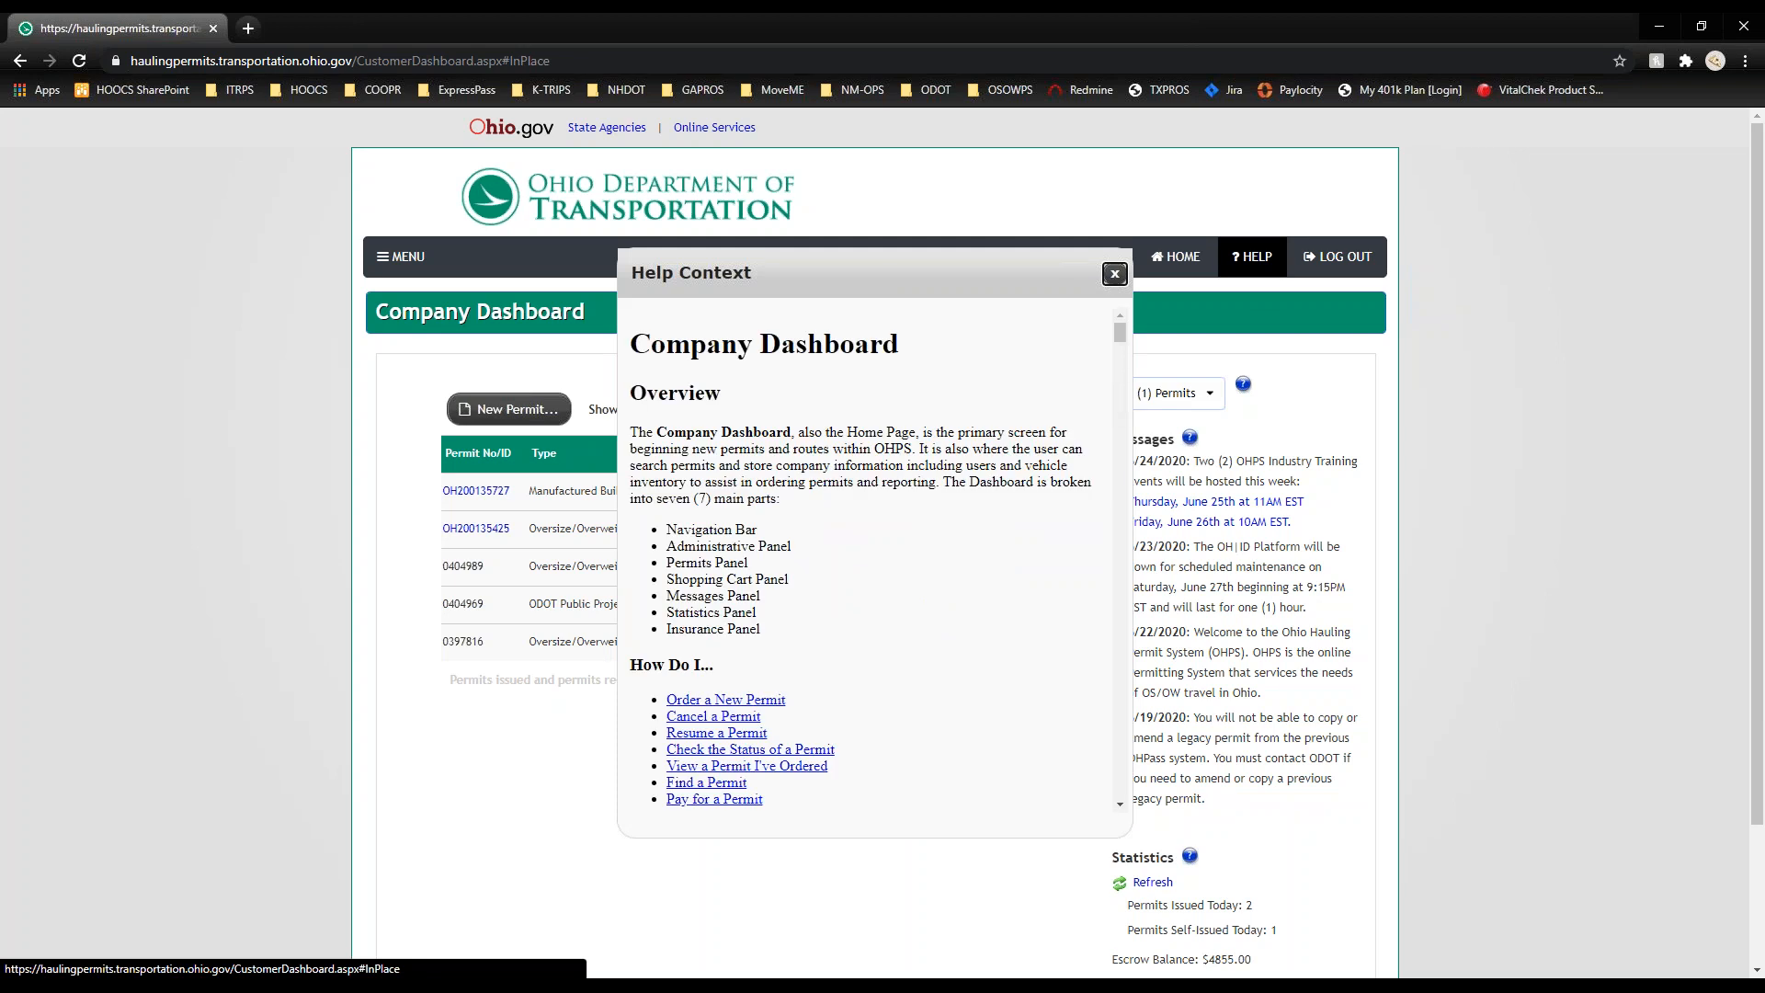
pyautogui.click(1115, 275)
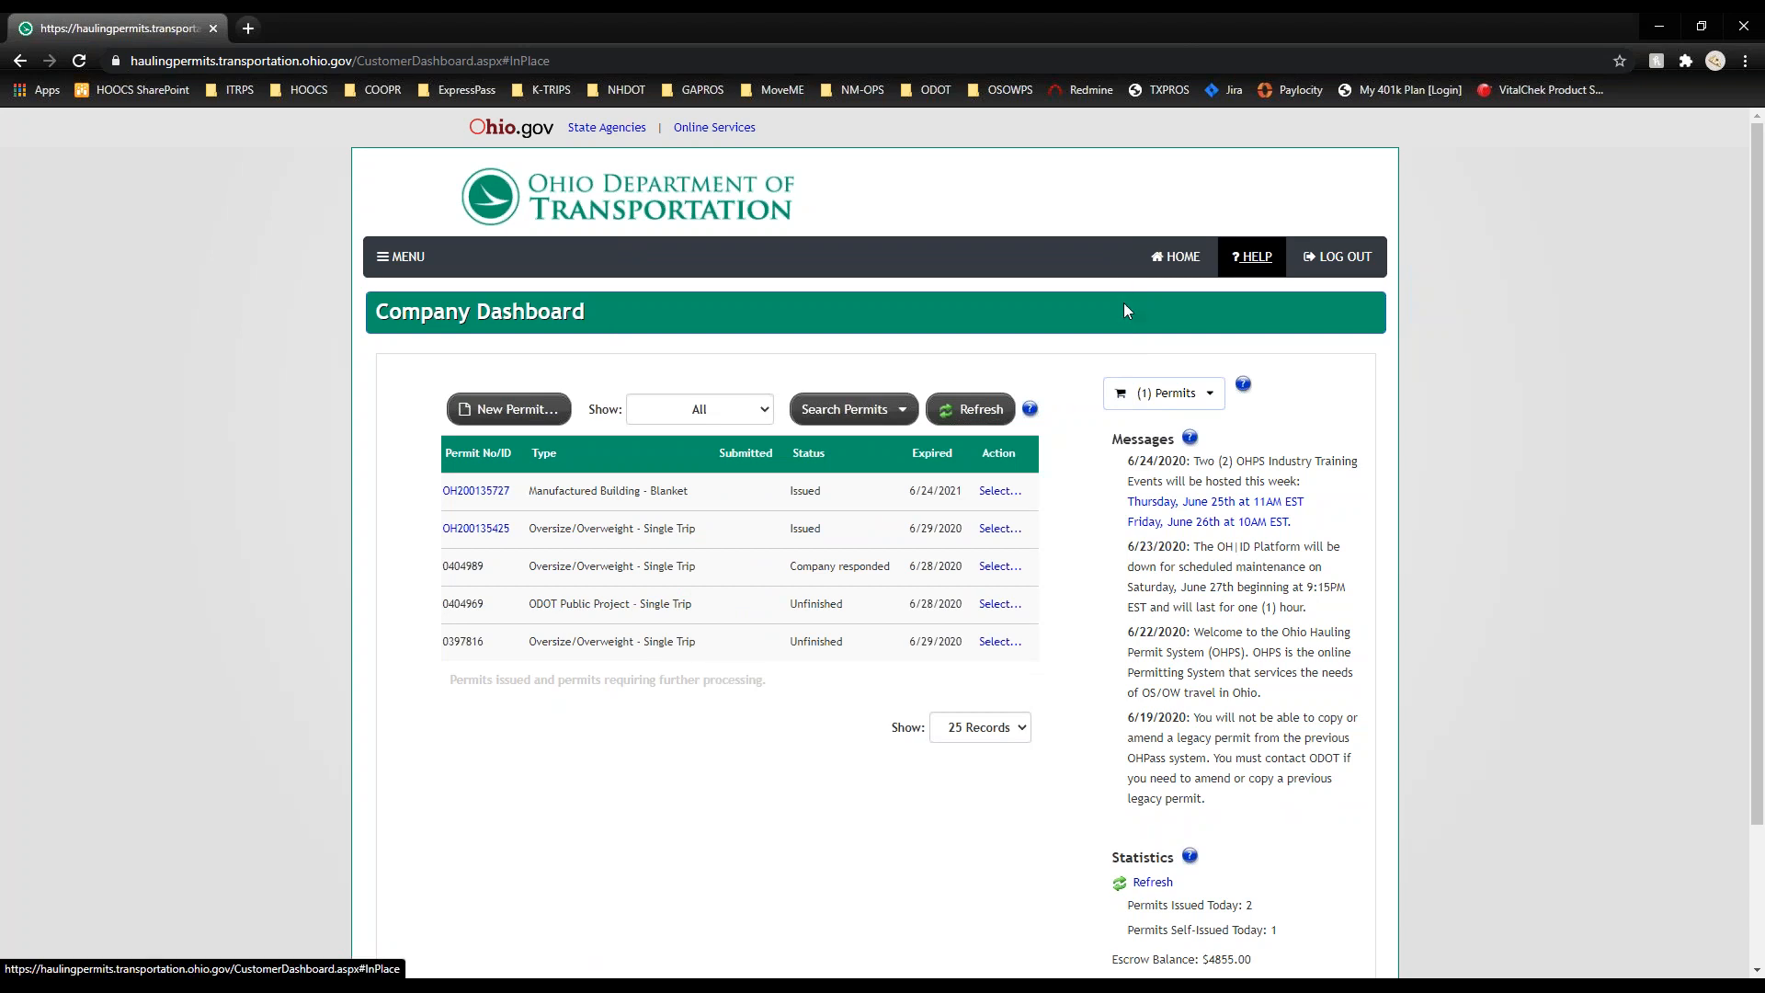
pyautogui.click(1200, 405)
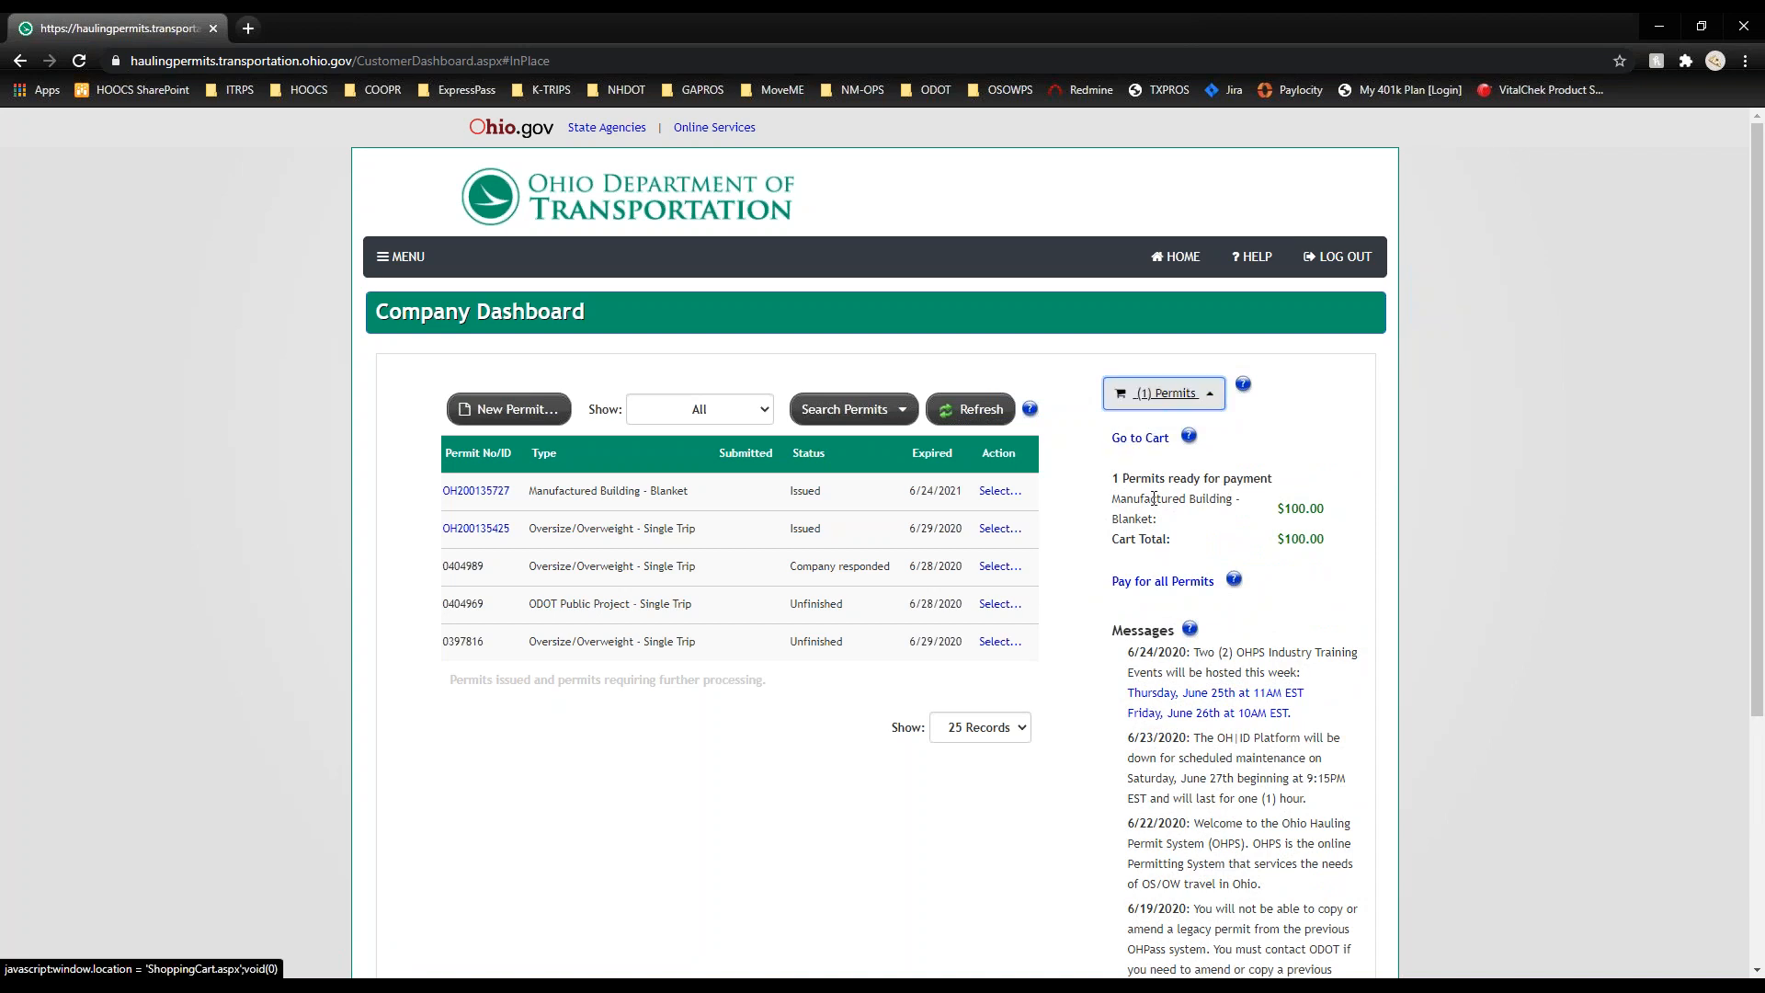
# Step: Pay the verified $100.00 permit with Escrow as payment method and open the issued permit PDF
pyautogui.moveTo(1189, 631)
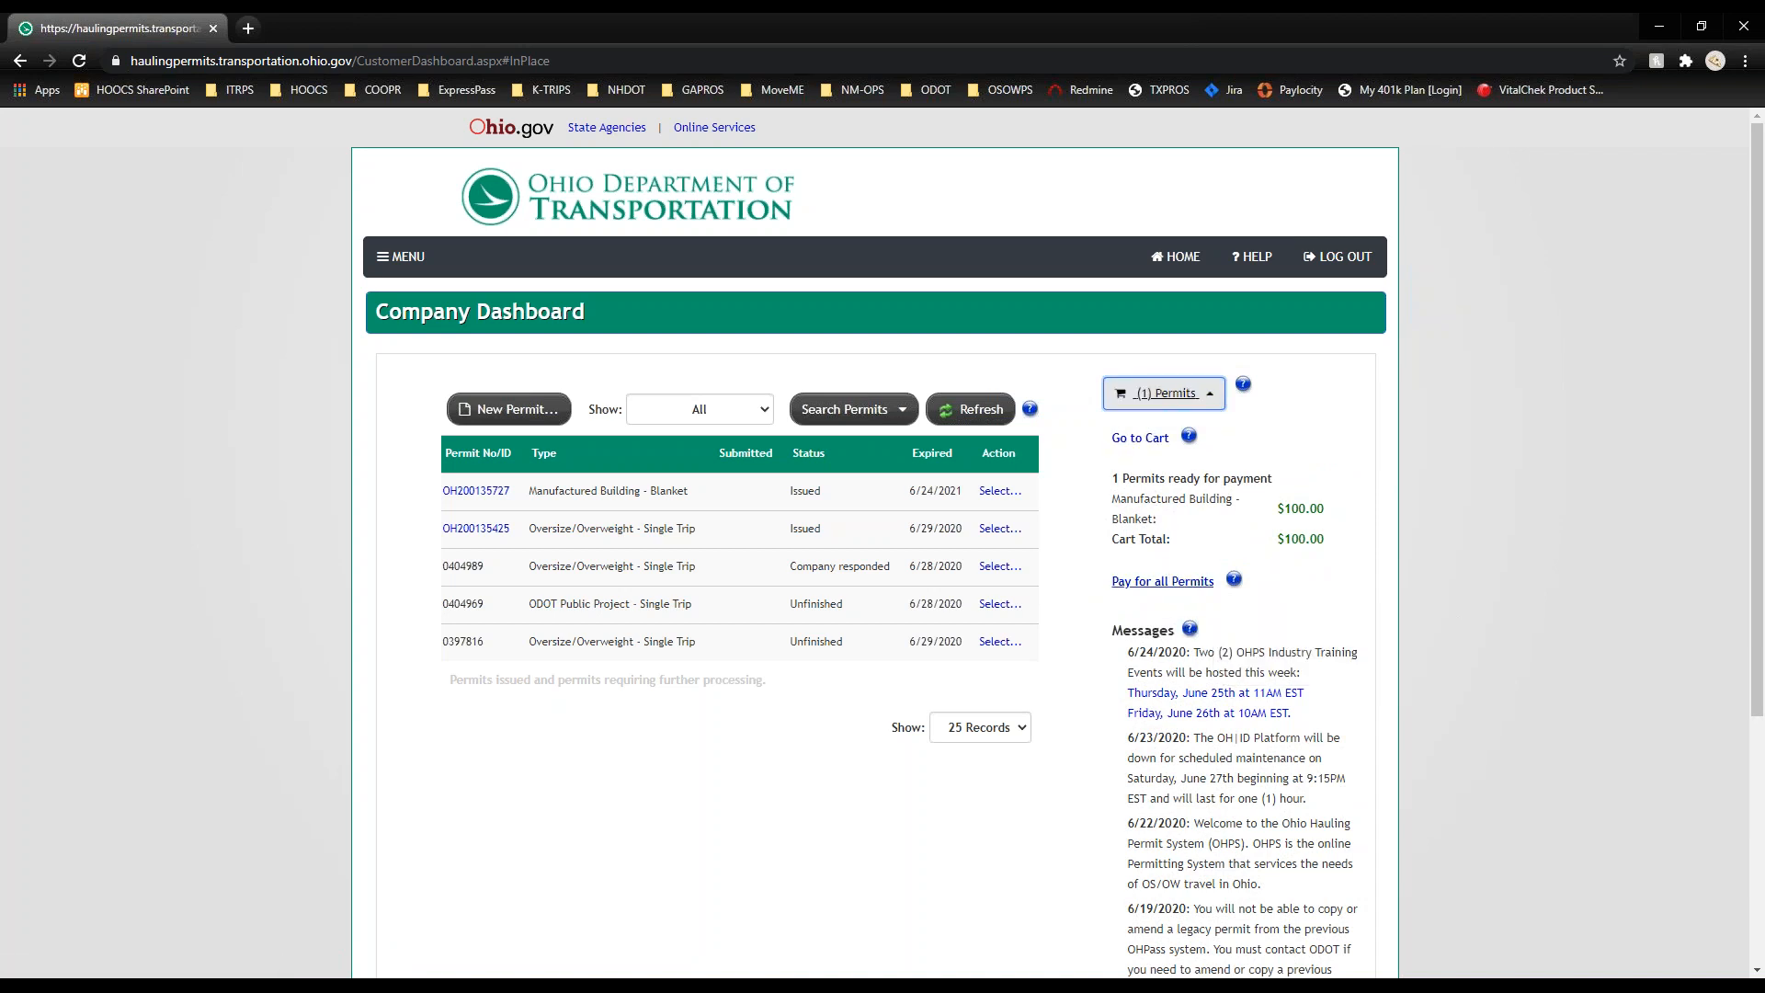
pyautogui.click(1168, 582)
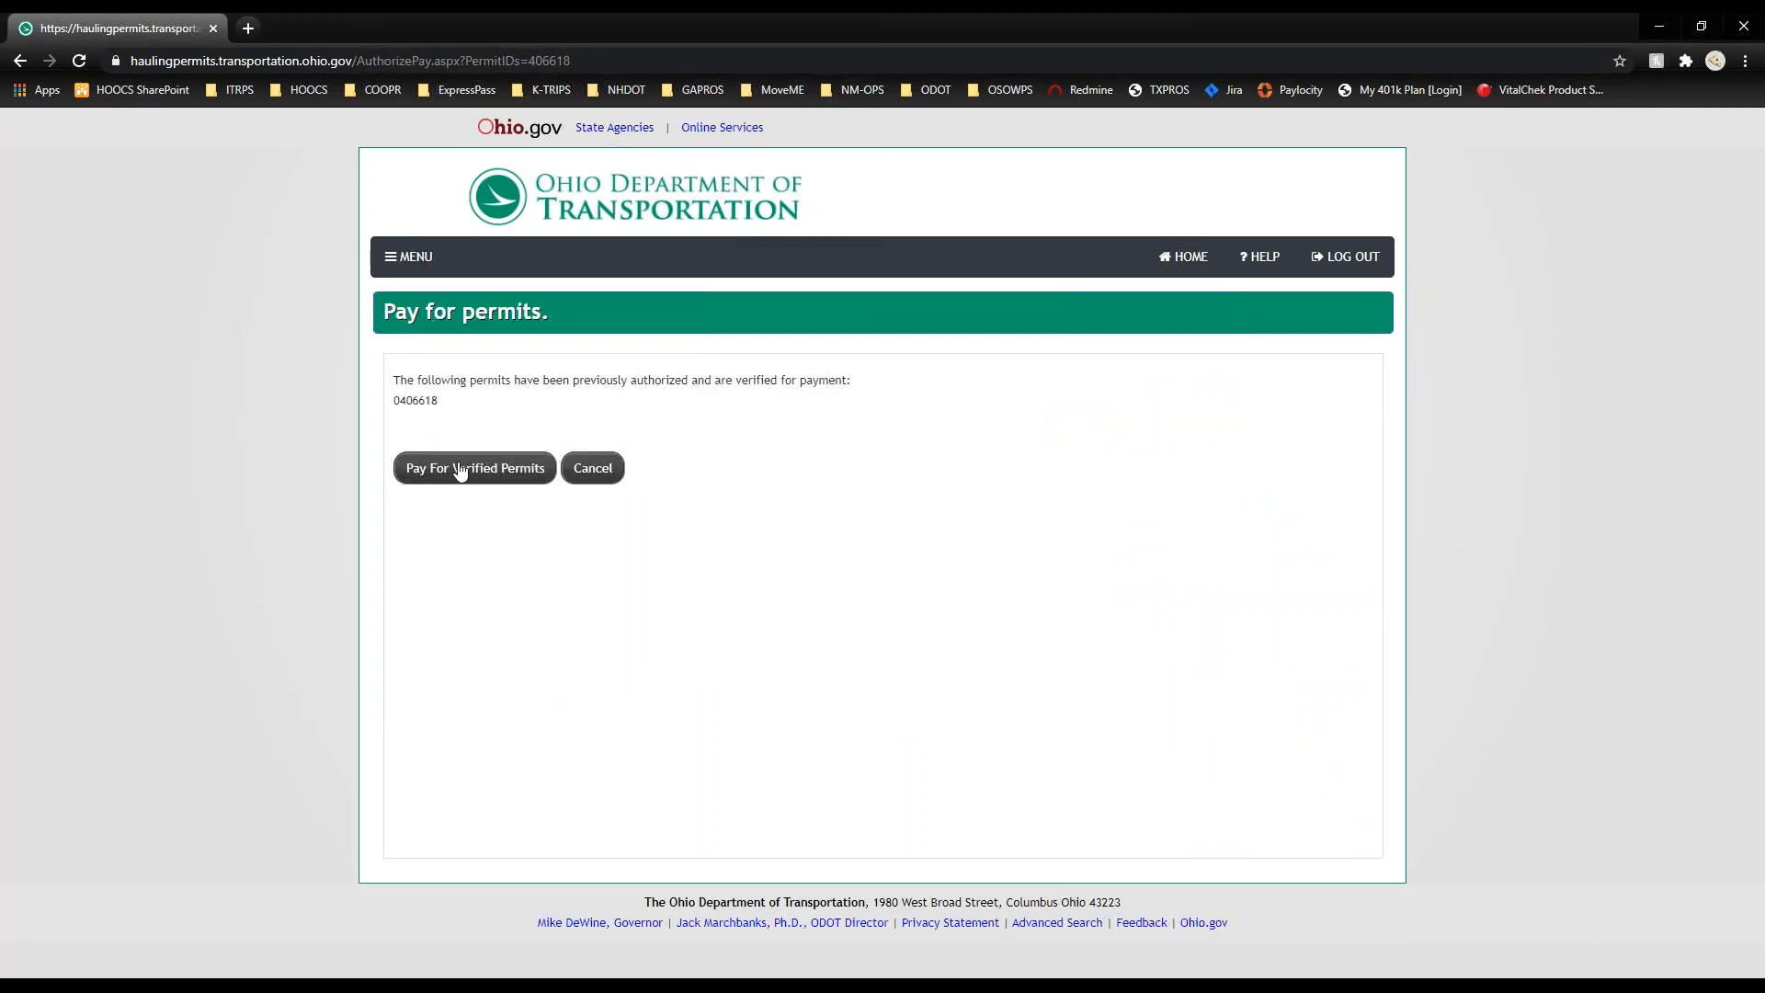
pyautogui.click(460, 470)
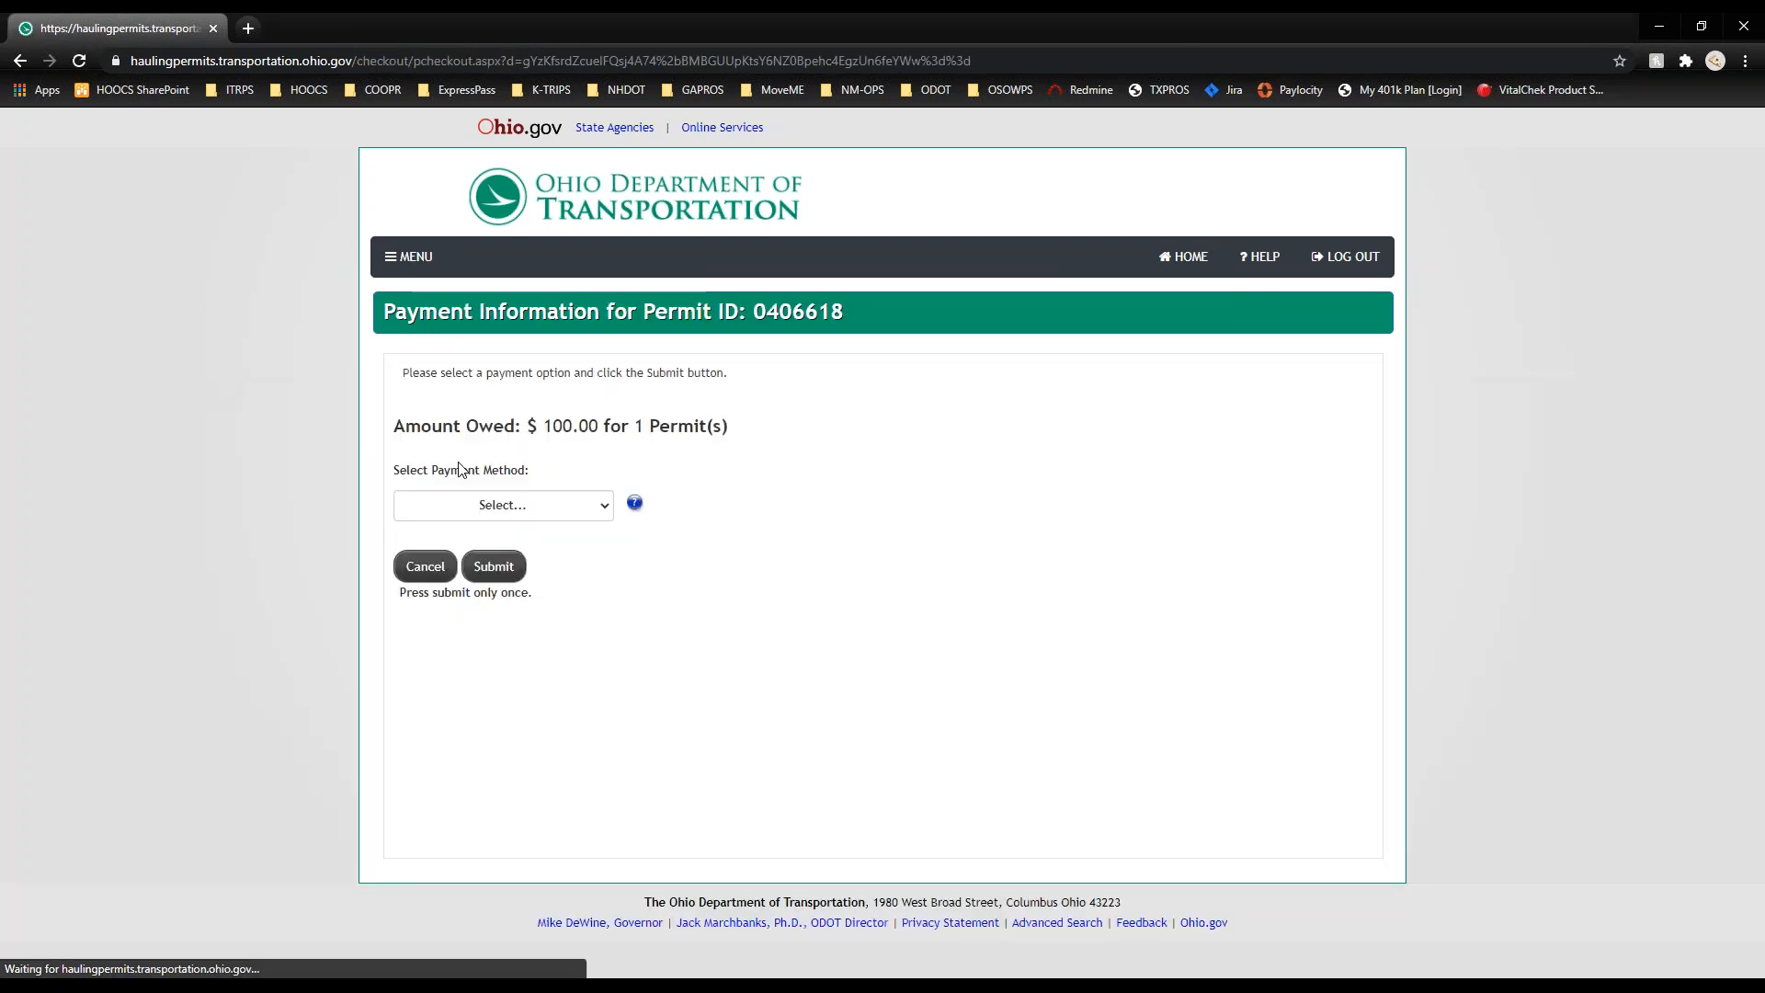
pyautogui.click(481, 506)
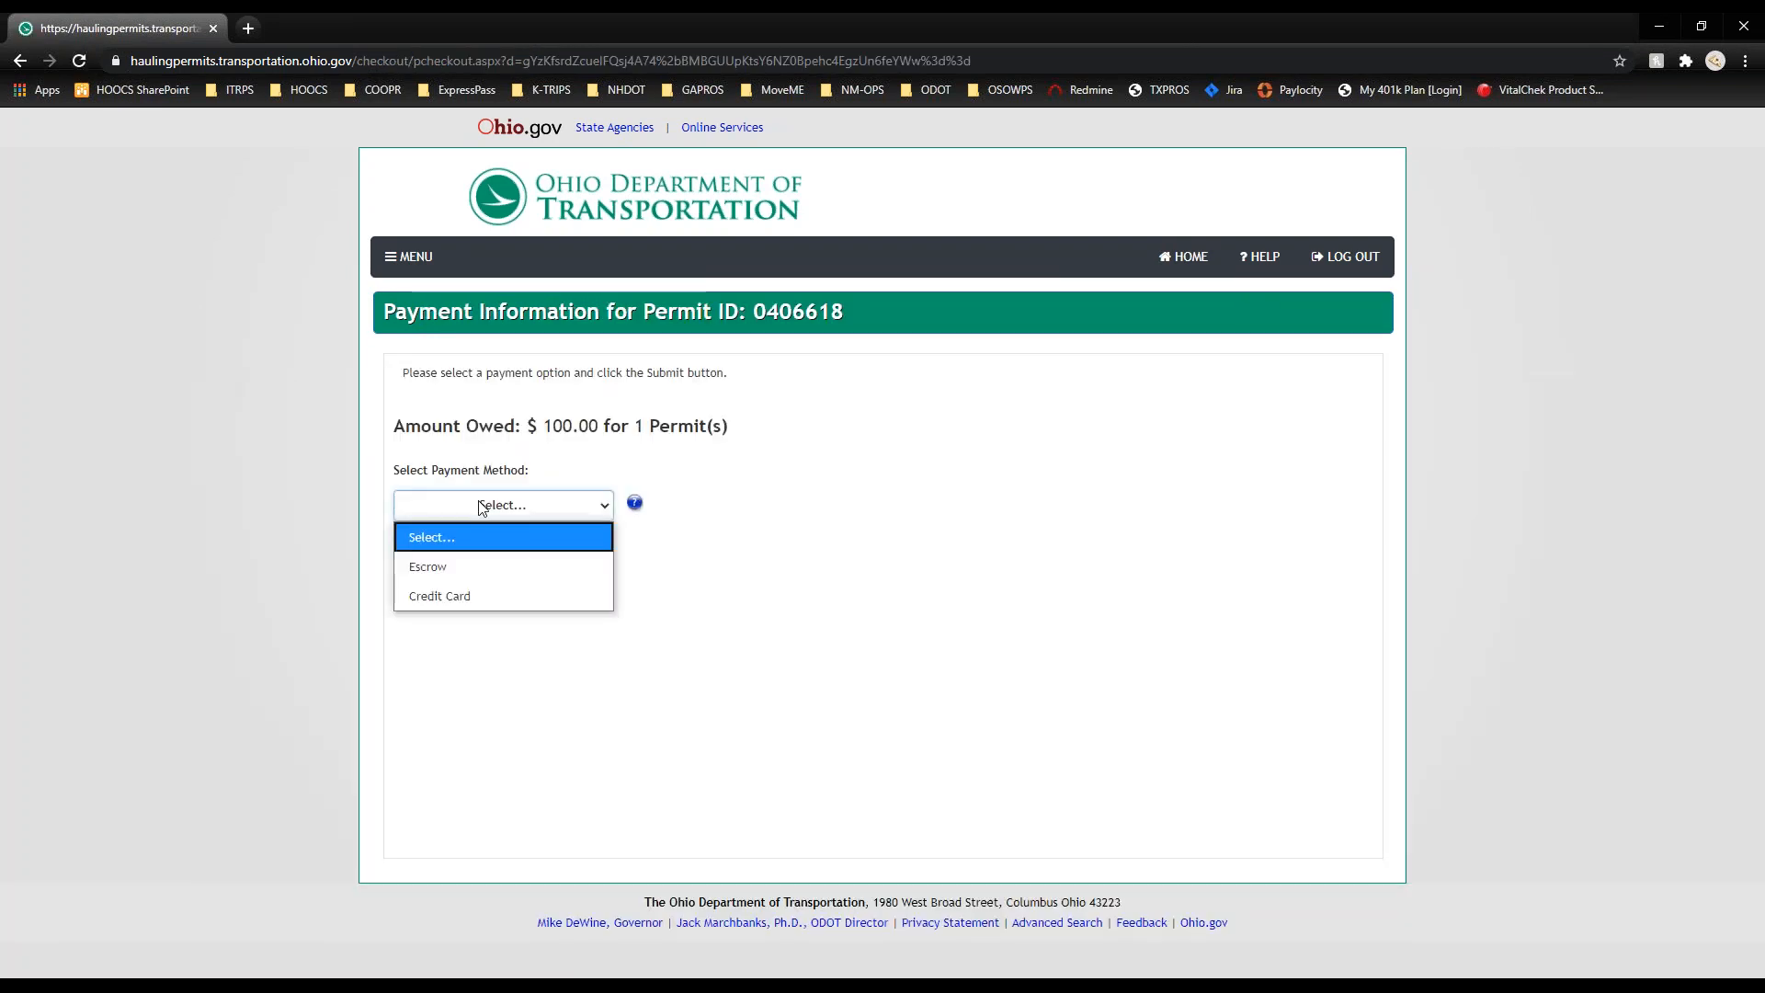
pyautogui.click(481, 564)
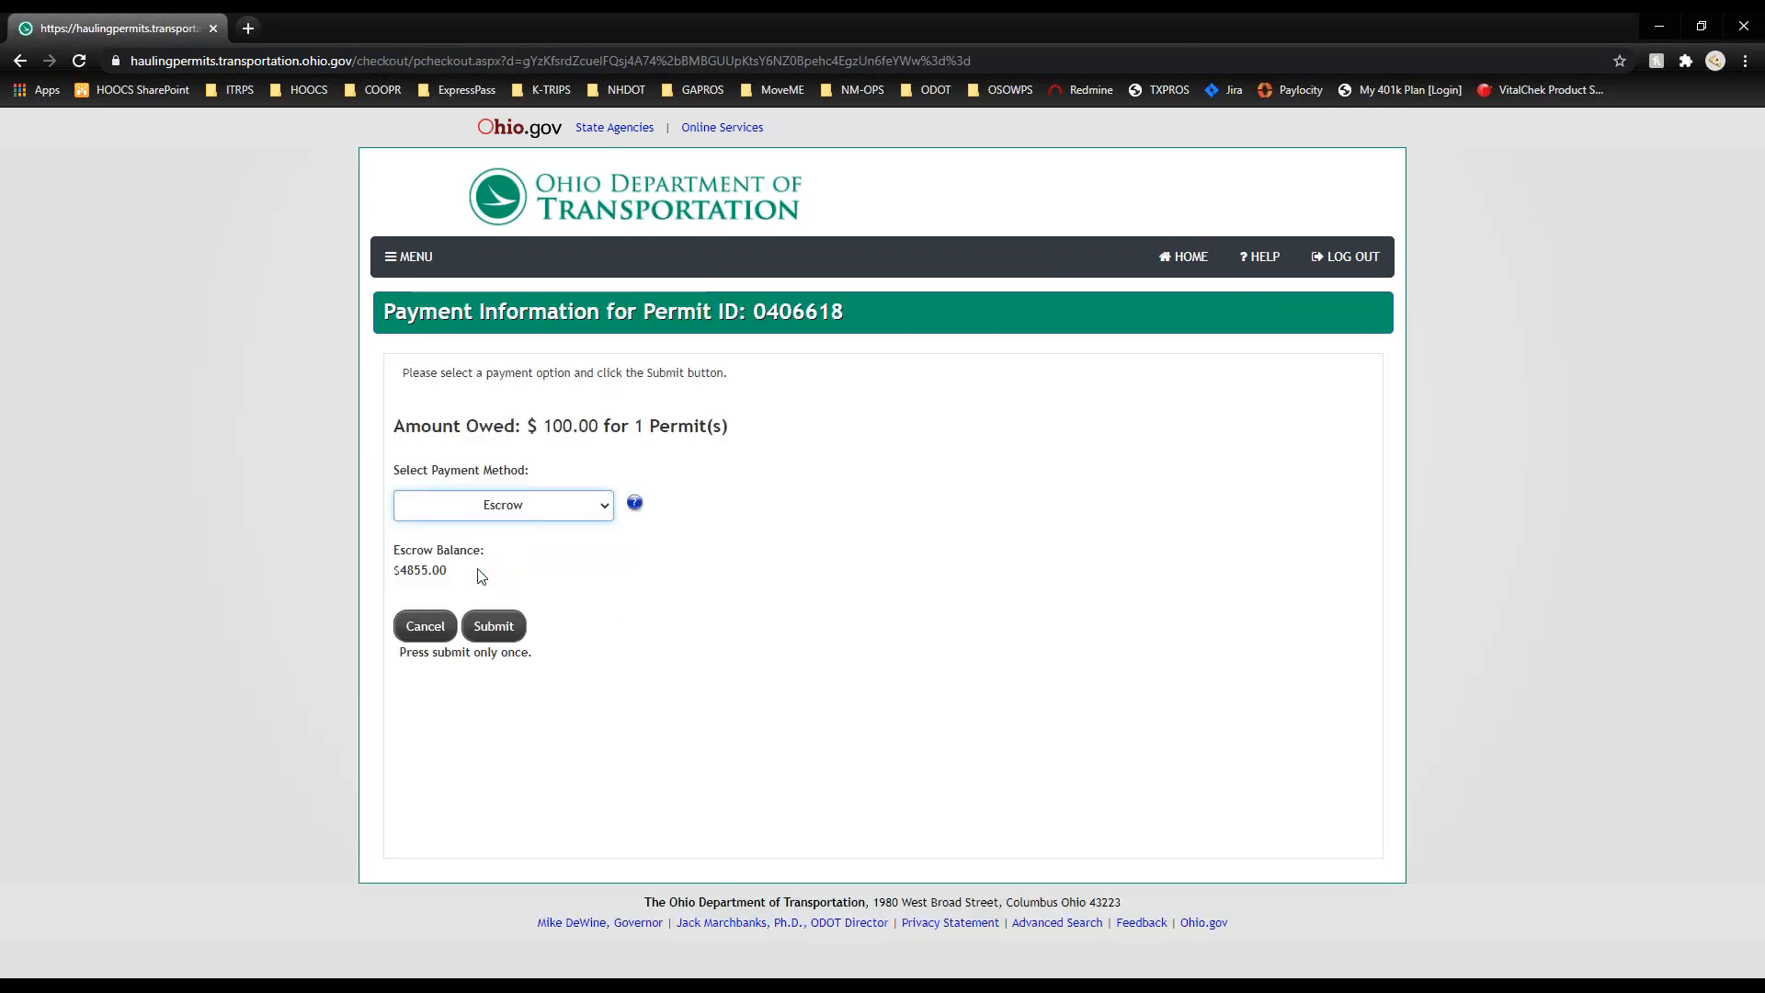
pyautogui.click(497, 627)
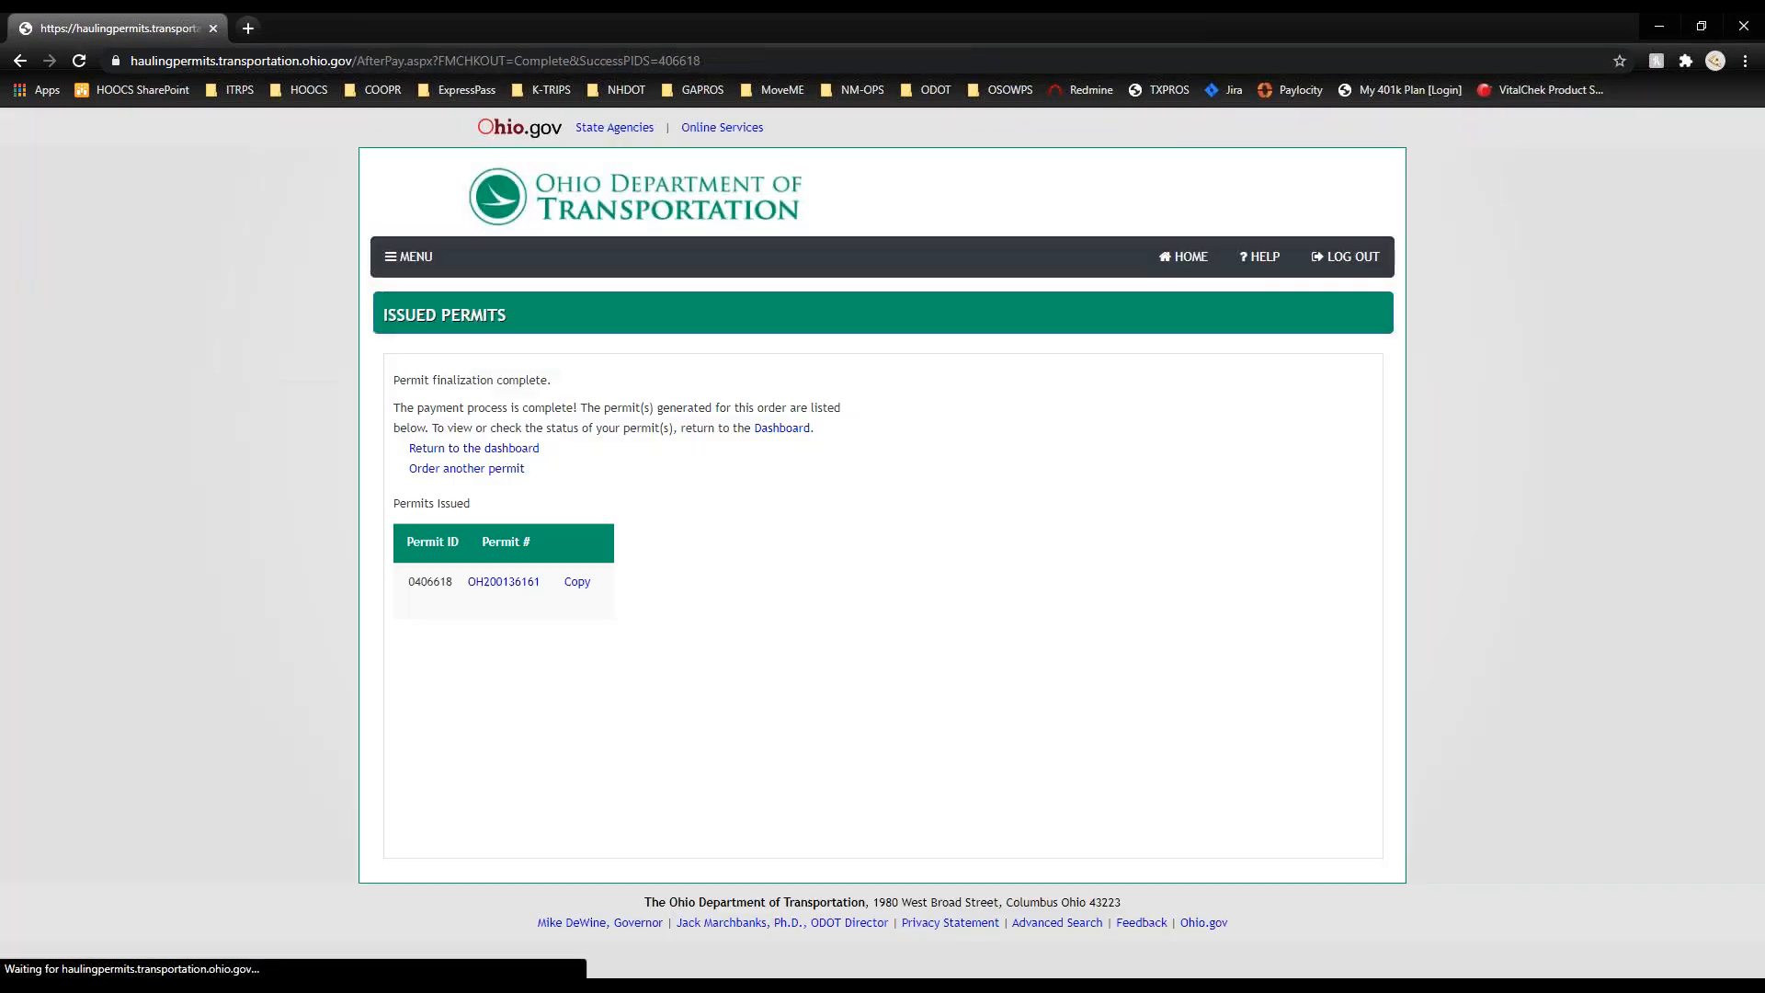
pyautogui.click(503, 582)
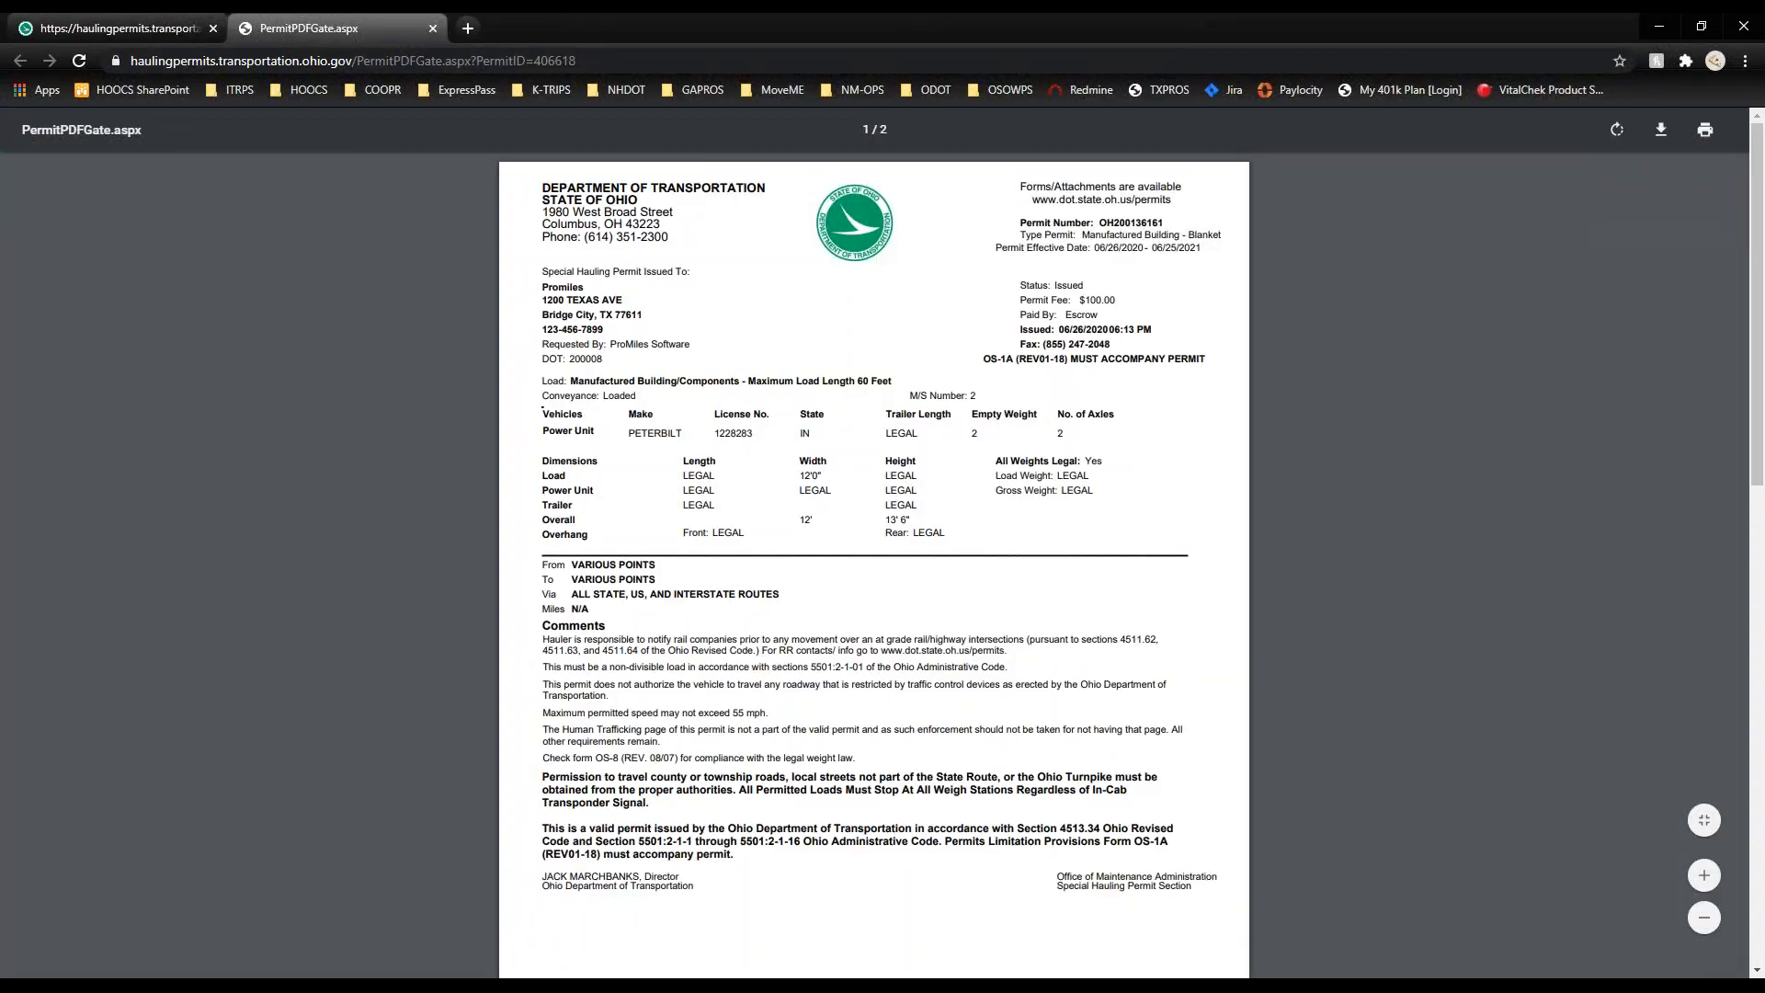
# Step: Scroll through the issued permit PDF, close it, and go HOME to see six permits and $4755.00 escrow
pyautogui.scroll(-2, 505, 592)
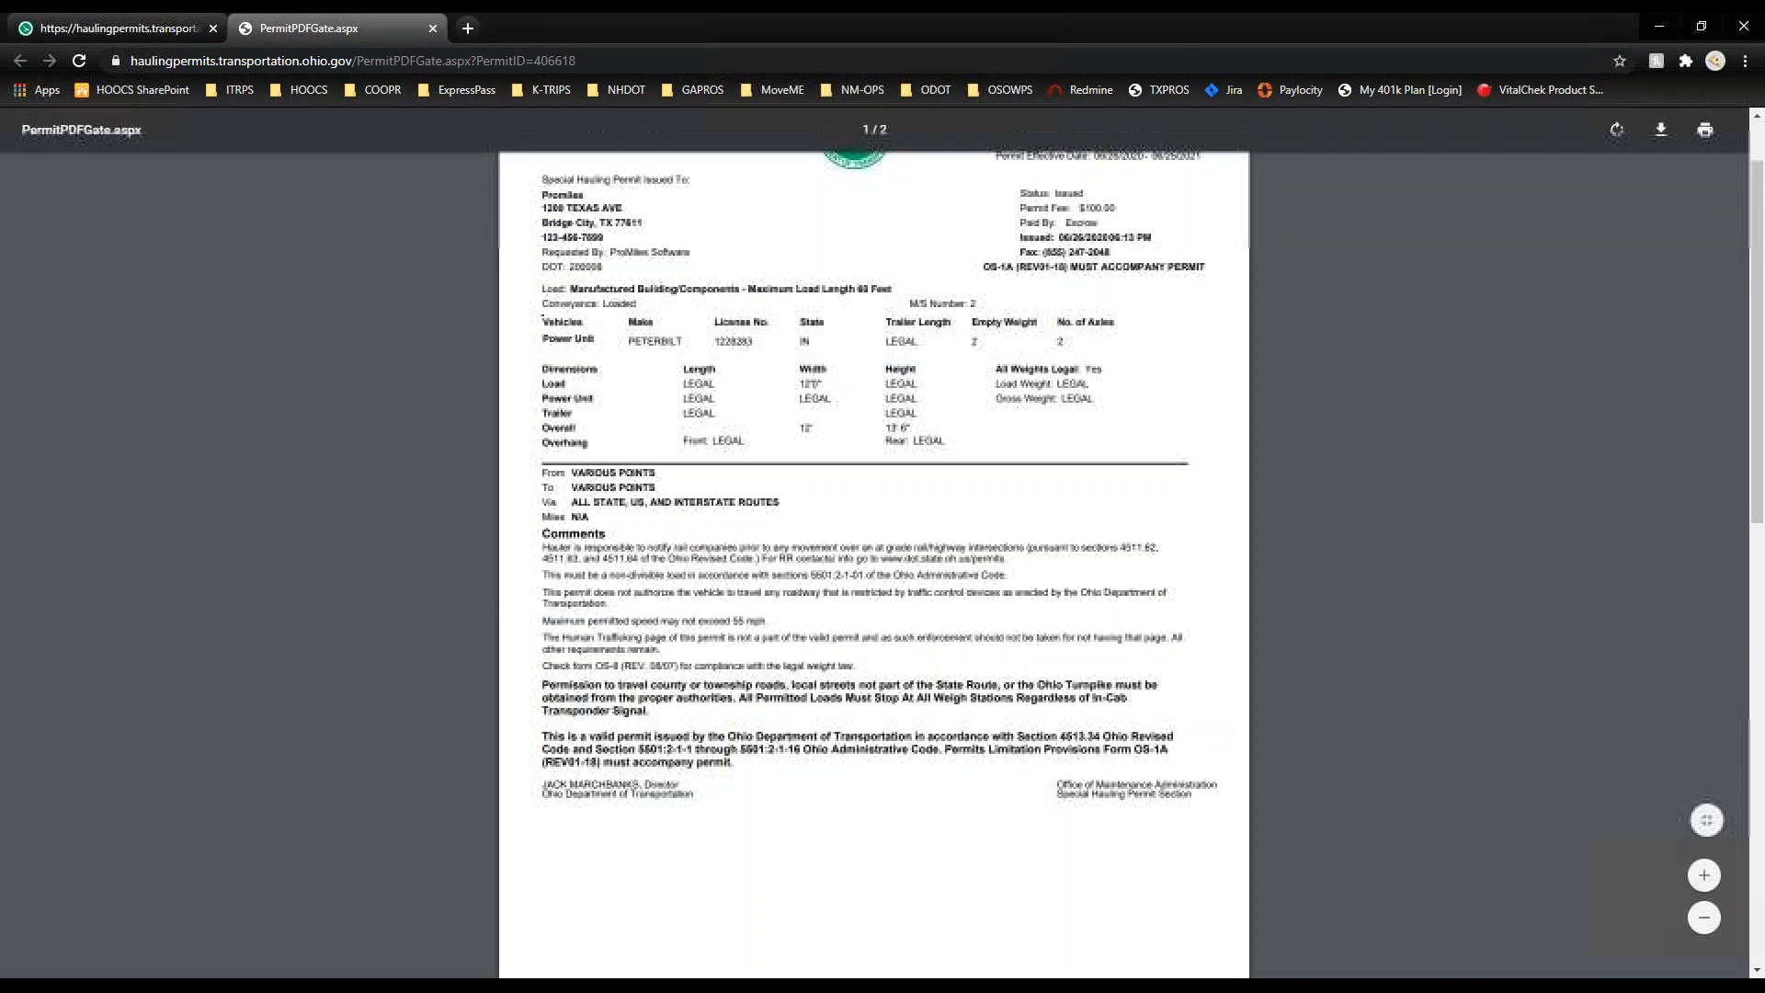
pyautogui.click(432, 29)
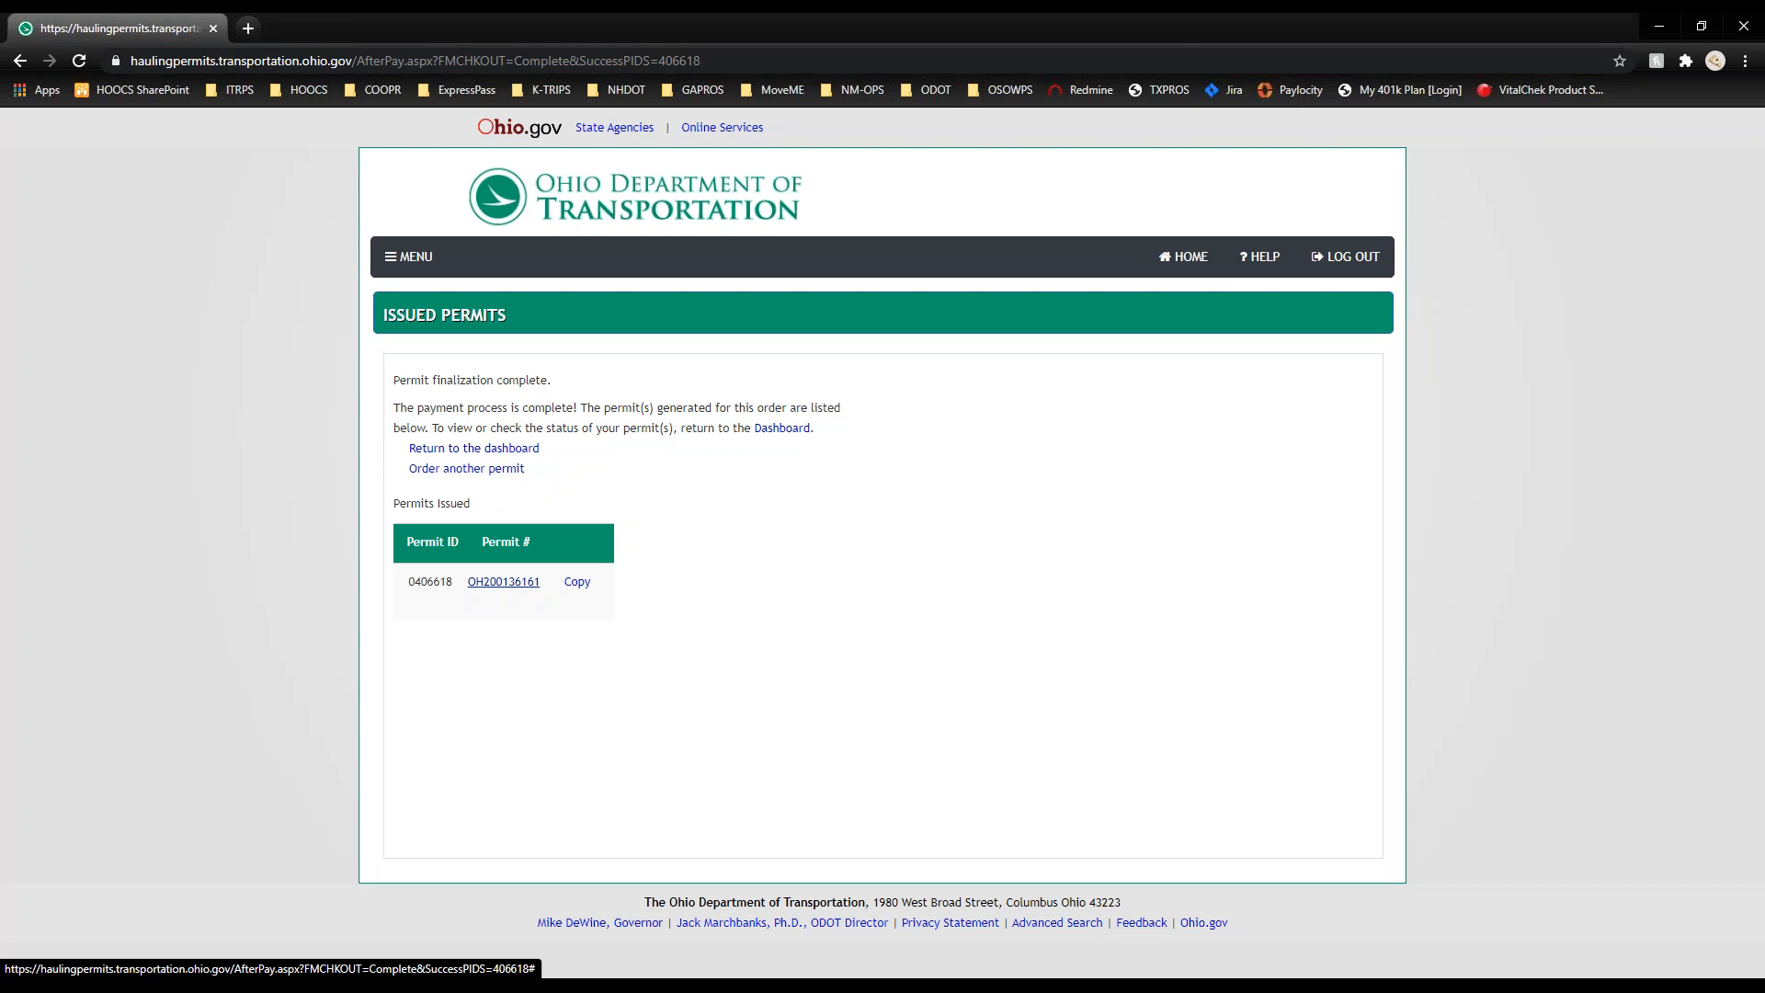
pyautogui.click(1181, 260)
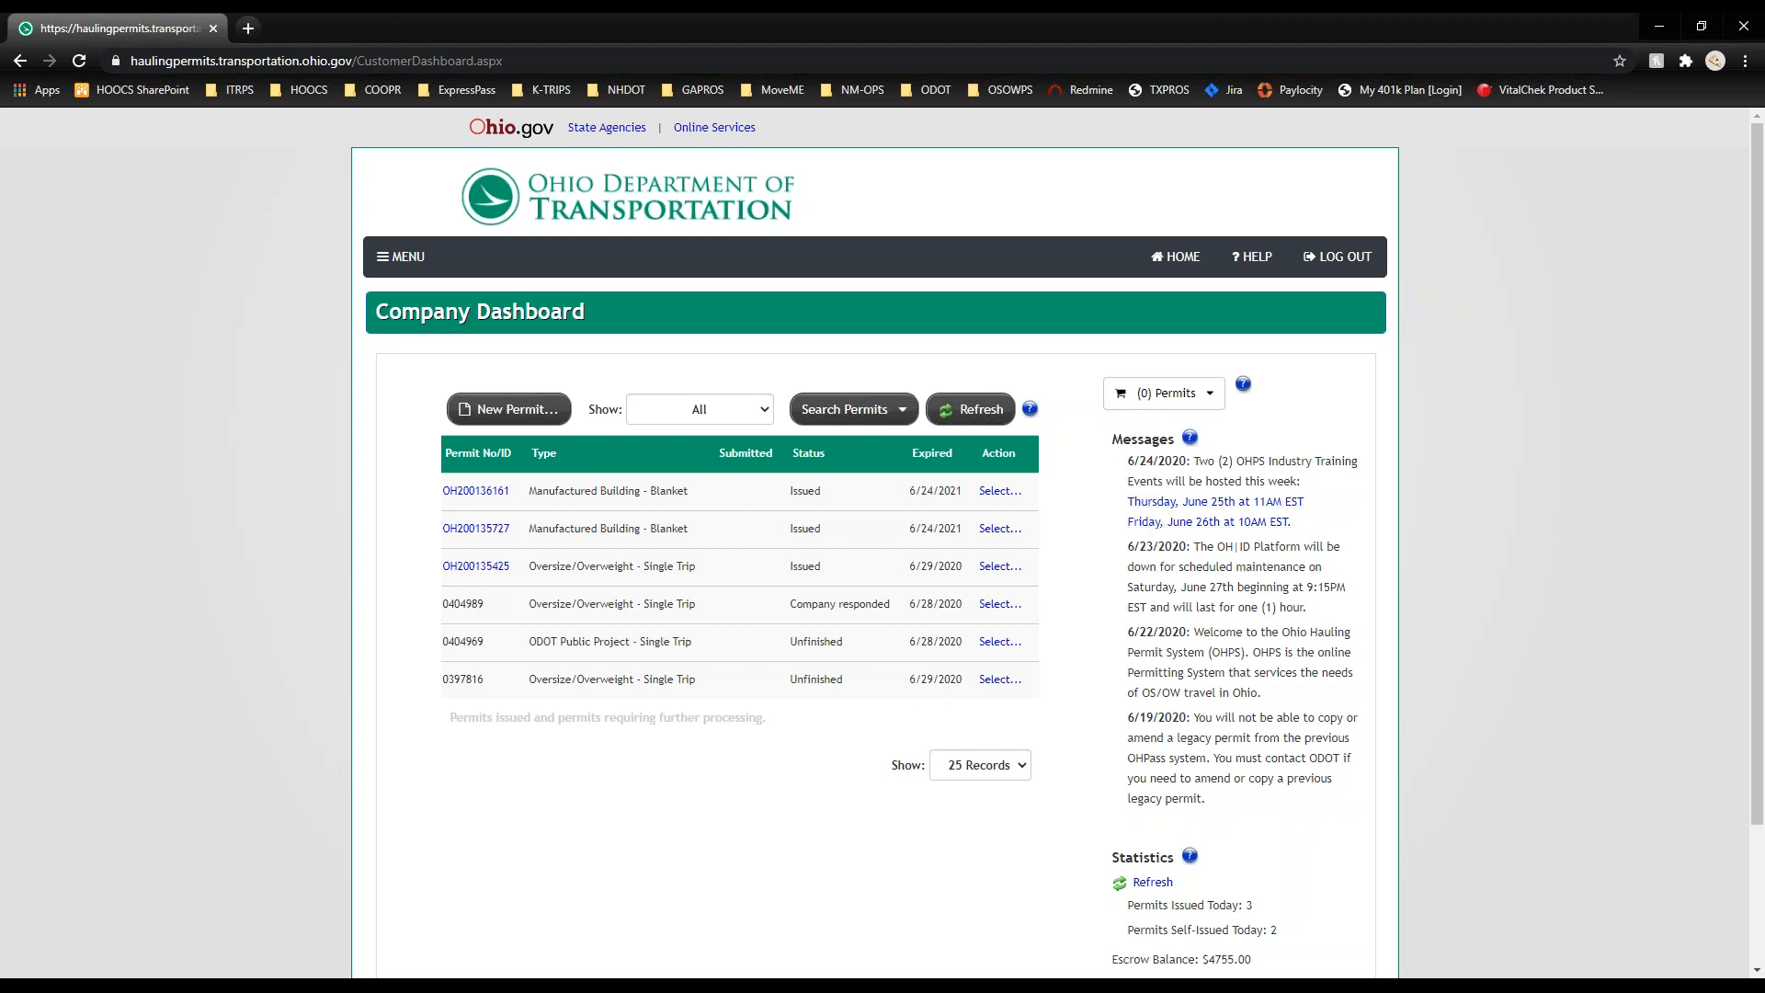
# Step: Refresh statistics to show 3 permits issued today, then bring up the New Permit… menu
pyautogui.scroll(-3, 1274, 825)
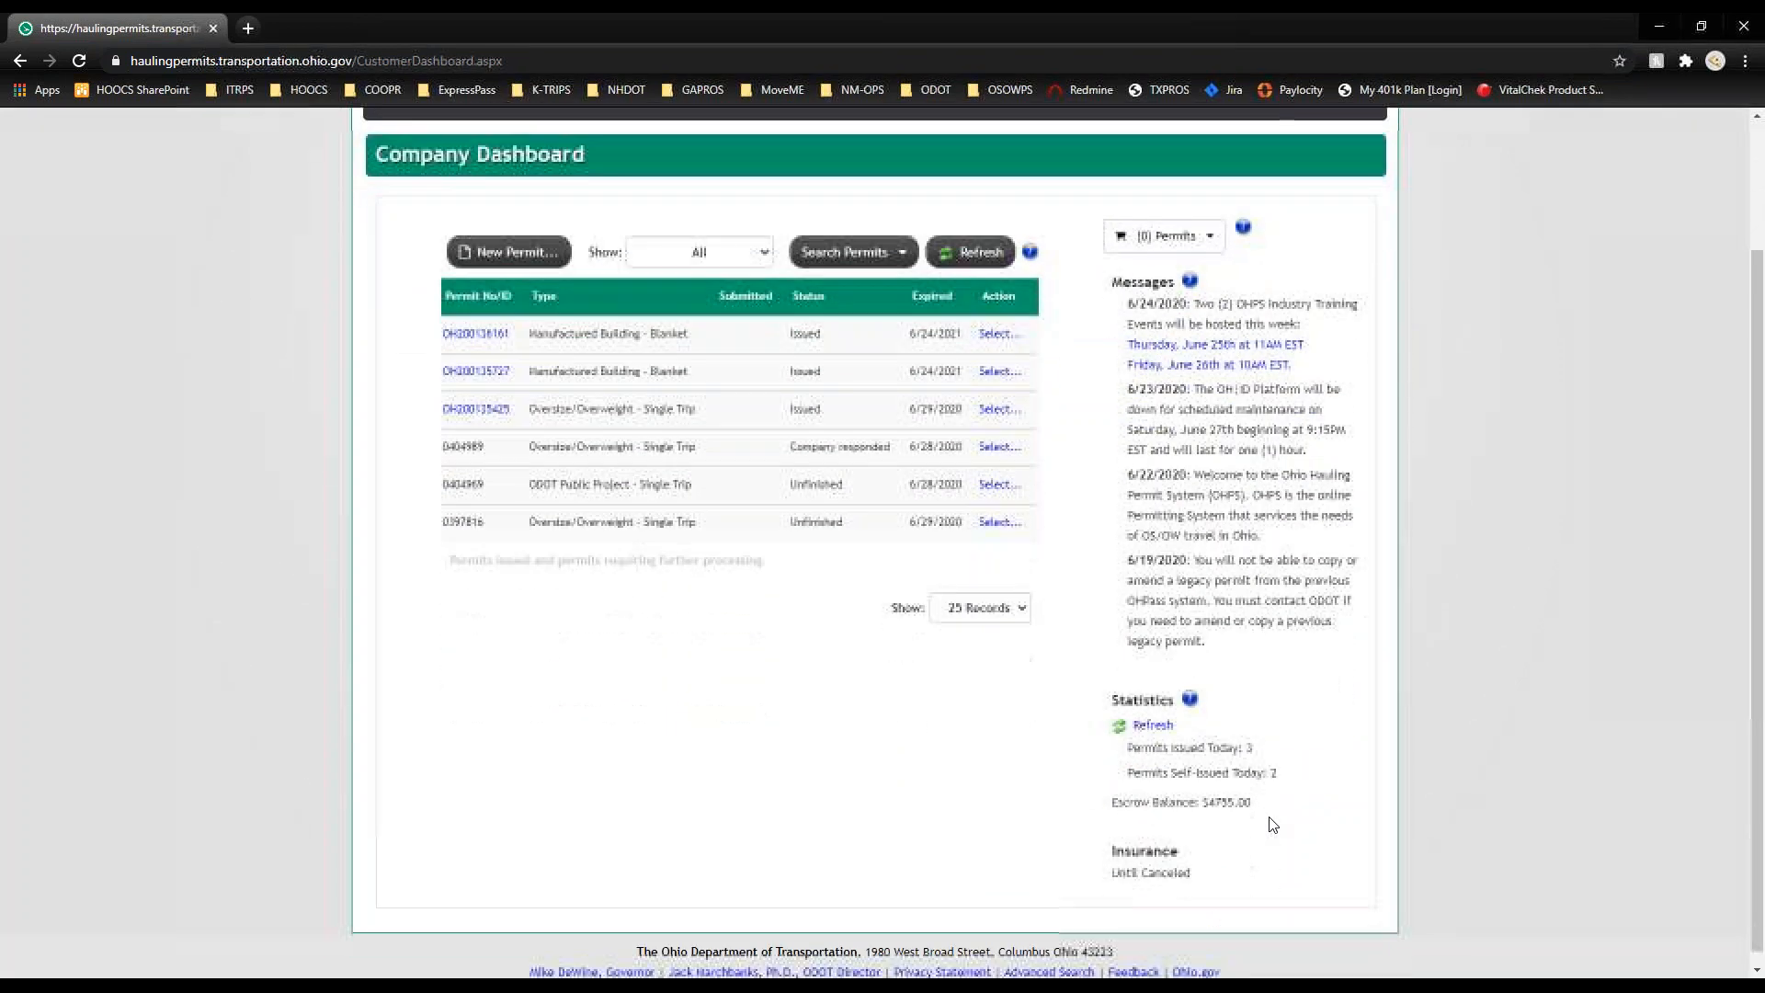
pyautogui.click(1158, 717)
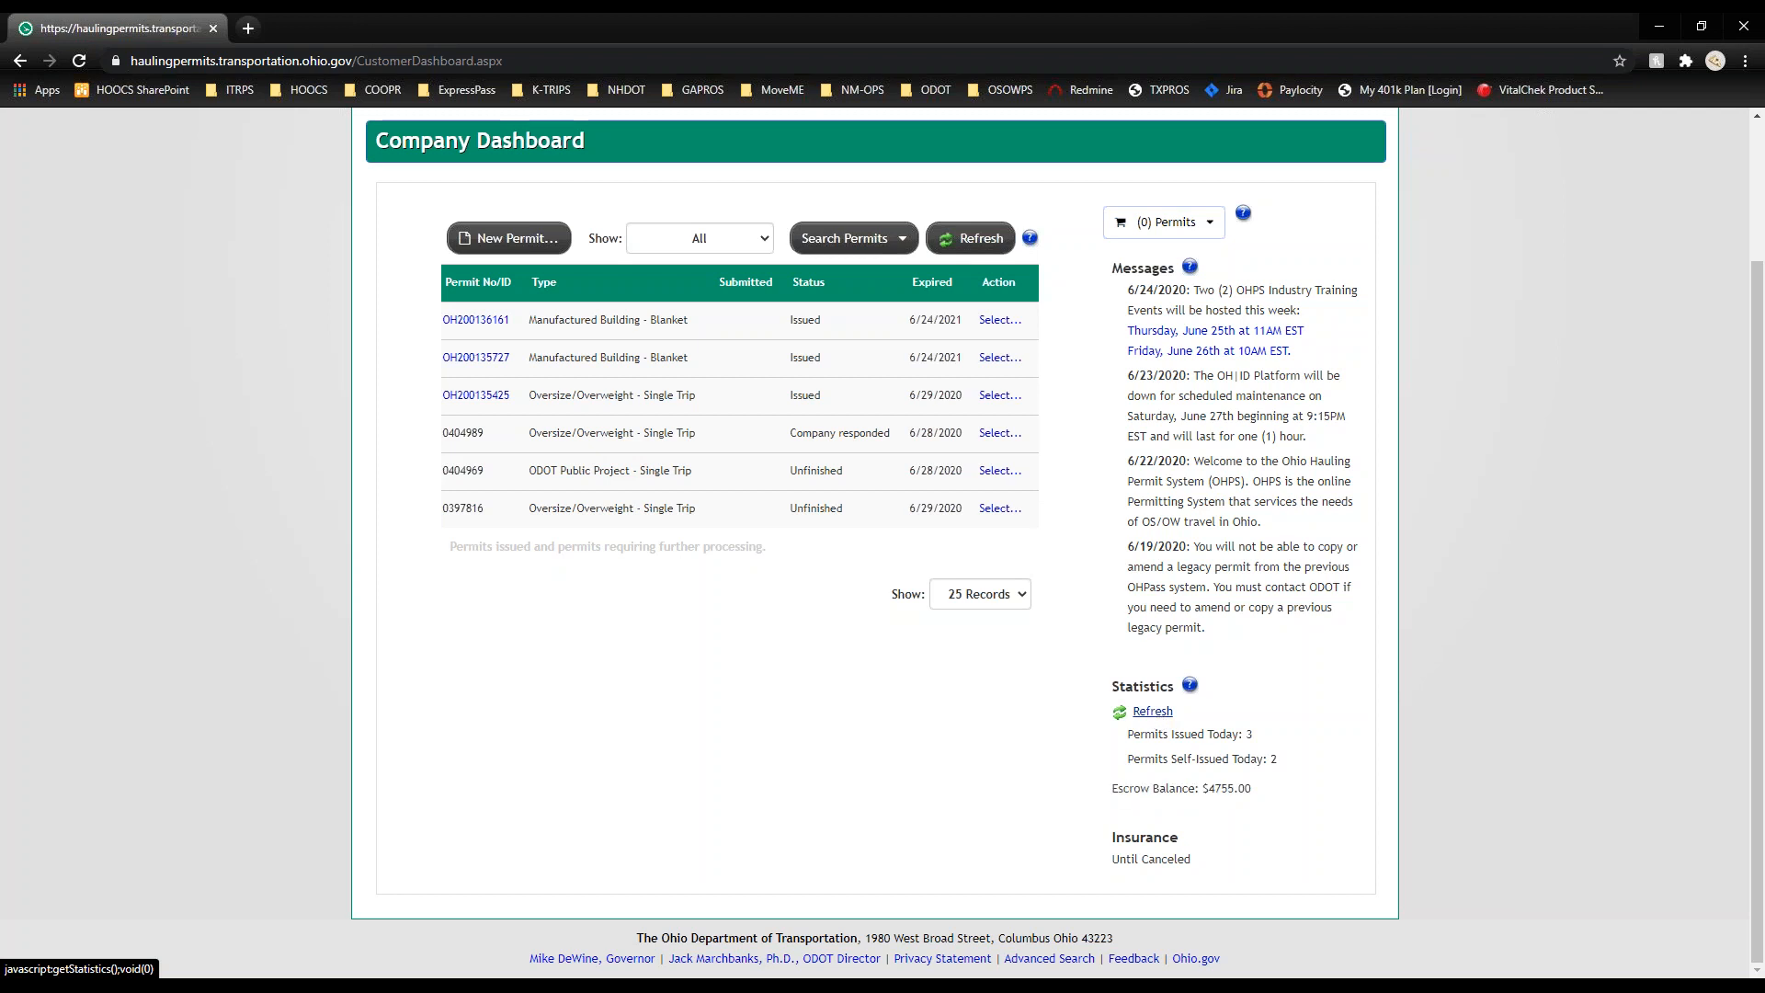
pyautogui.moveTo(1203, 862); pyautogui.dragTo(1104, 842)
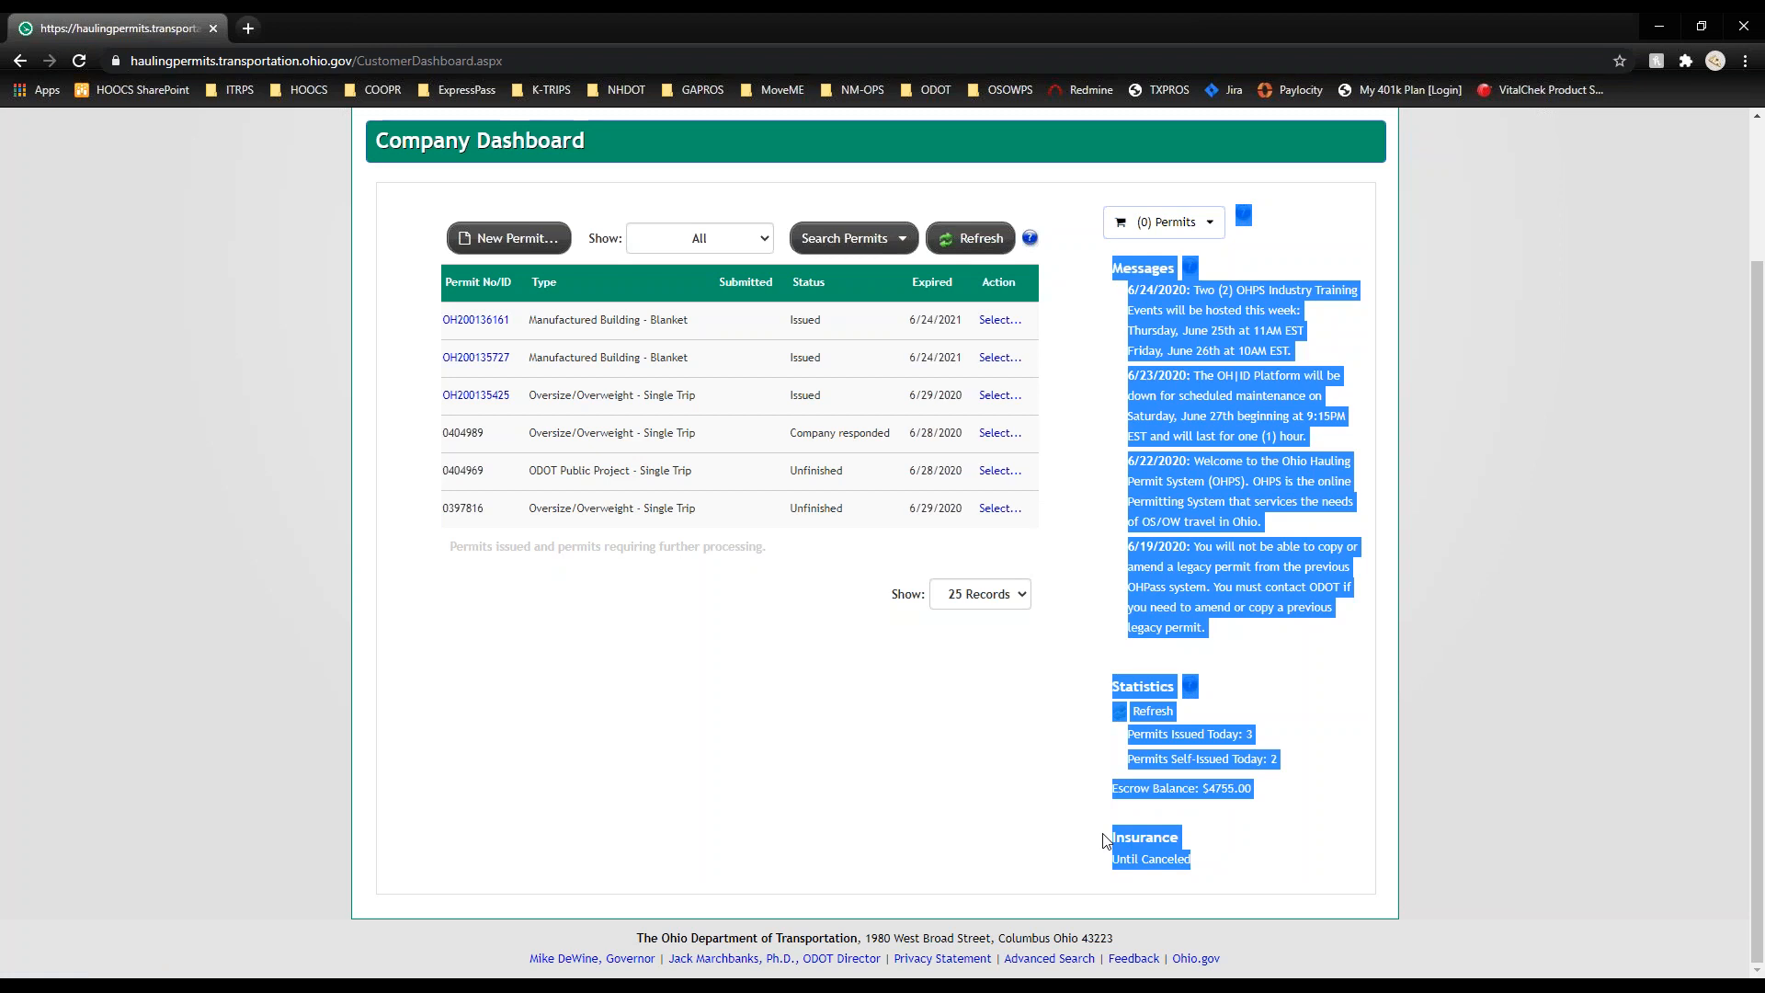
pyautogui.click(1068, 827)
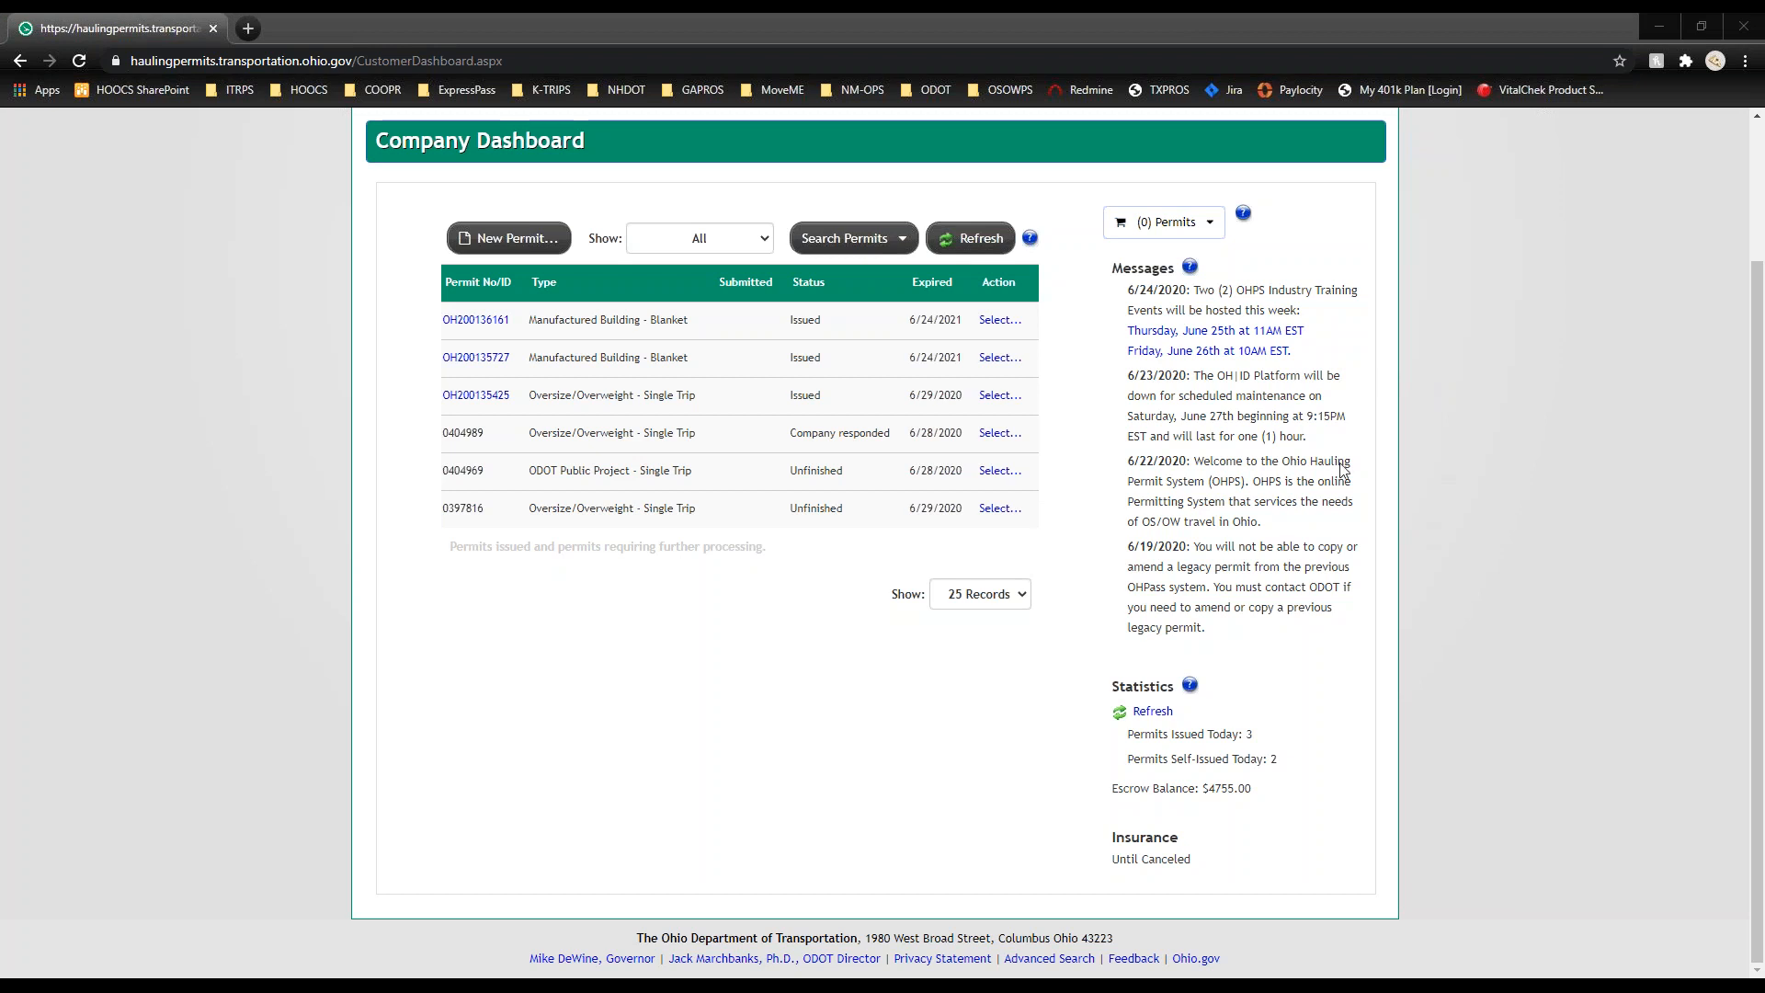
pyautogui.click(530, 237)
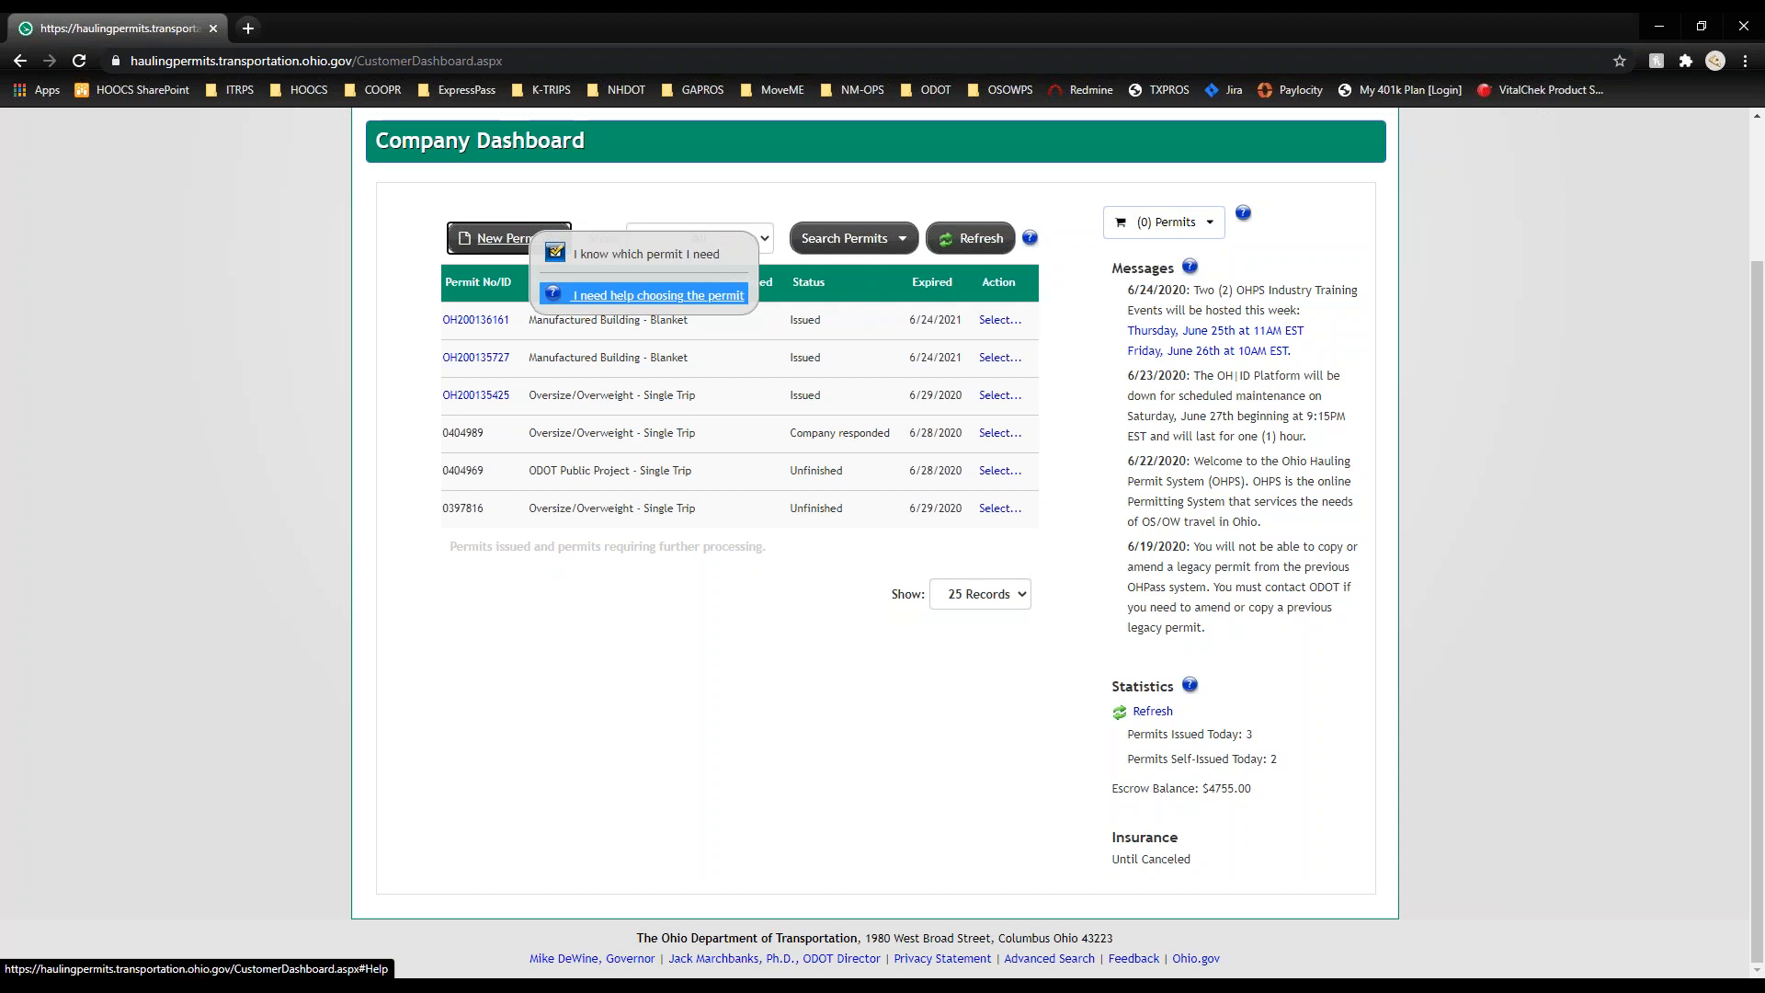
# Step: Order a known Oversize/Overweight Single Trip permit starting 6/26/2020 and continue to truck and load details
pyautogui.click(606, 260)
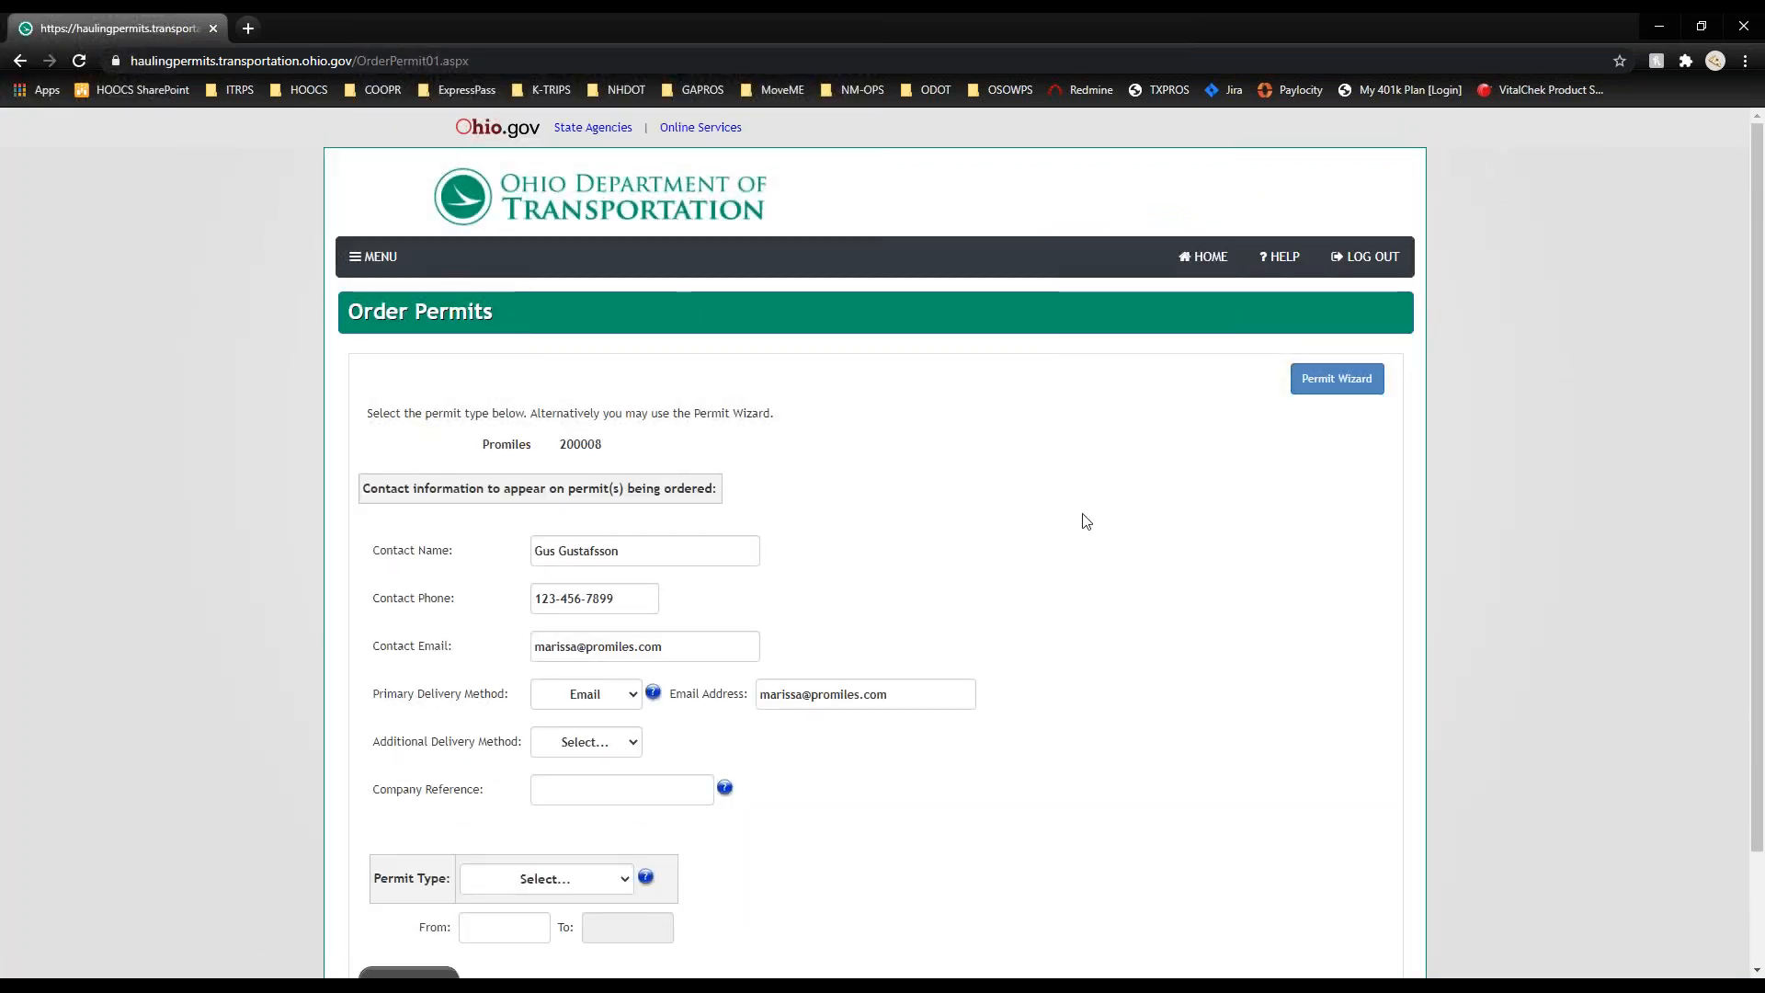
pyautogui.scroll(-2, 1086, 521)
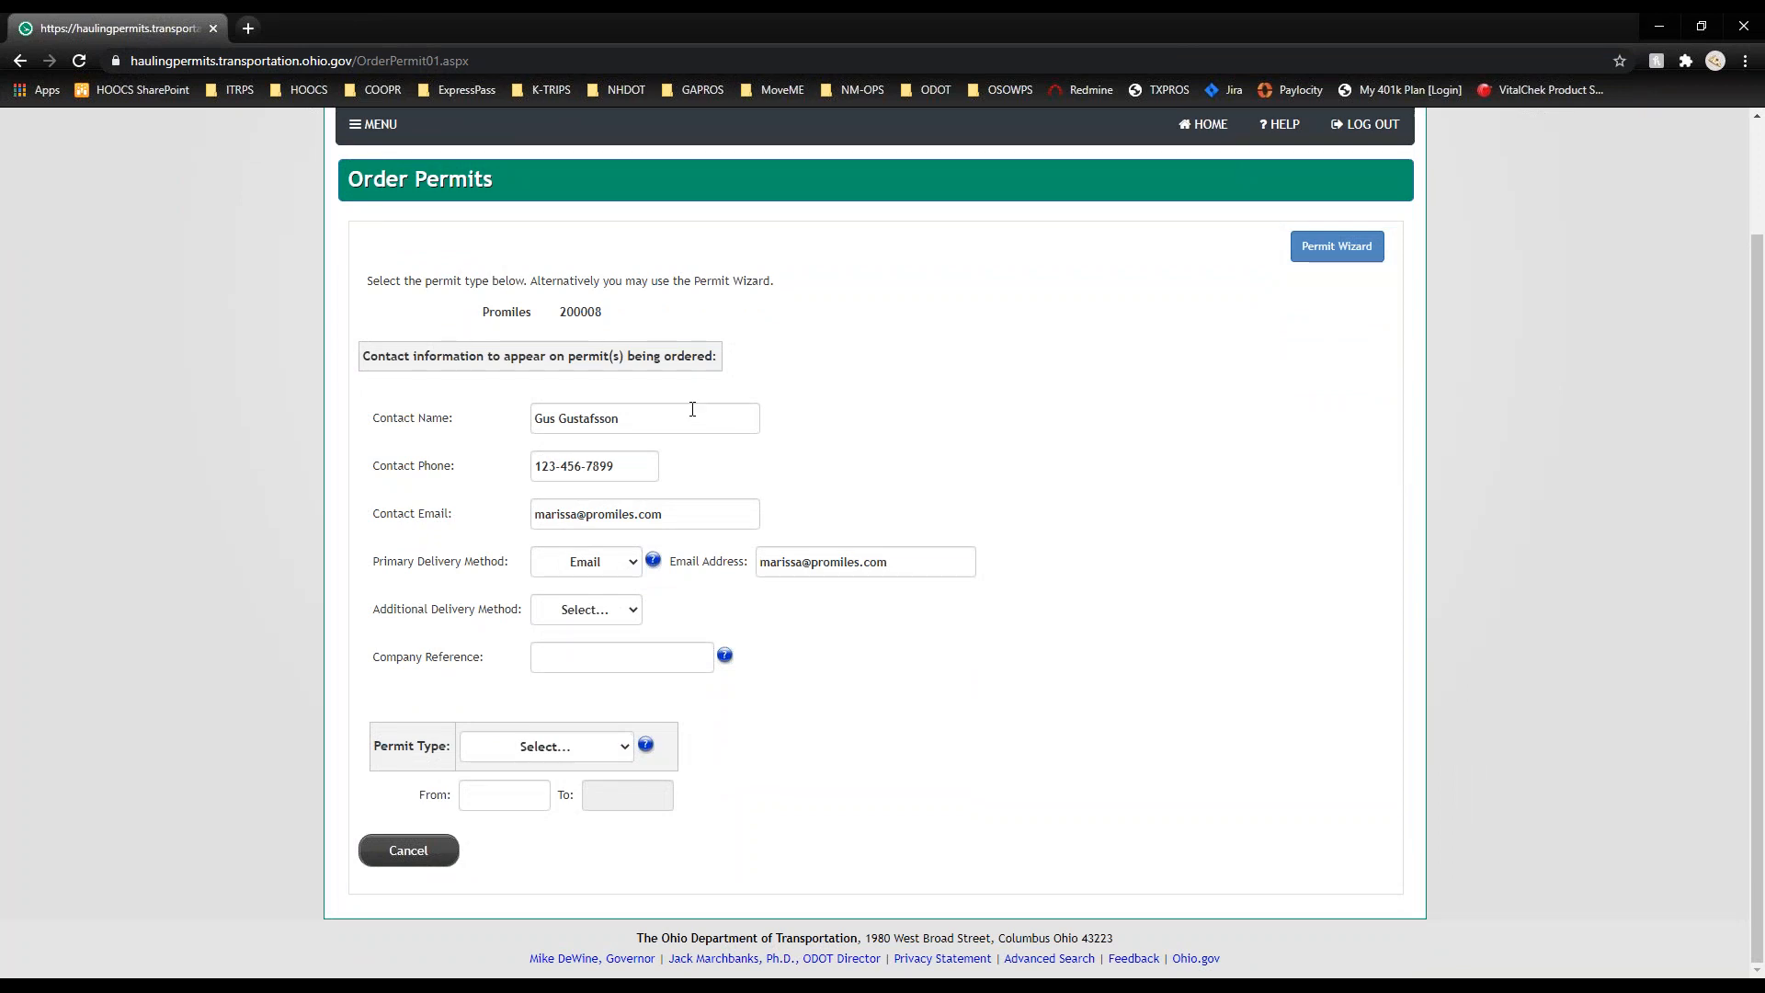
pyautogui.click(626, 748)
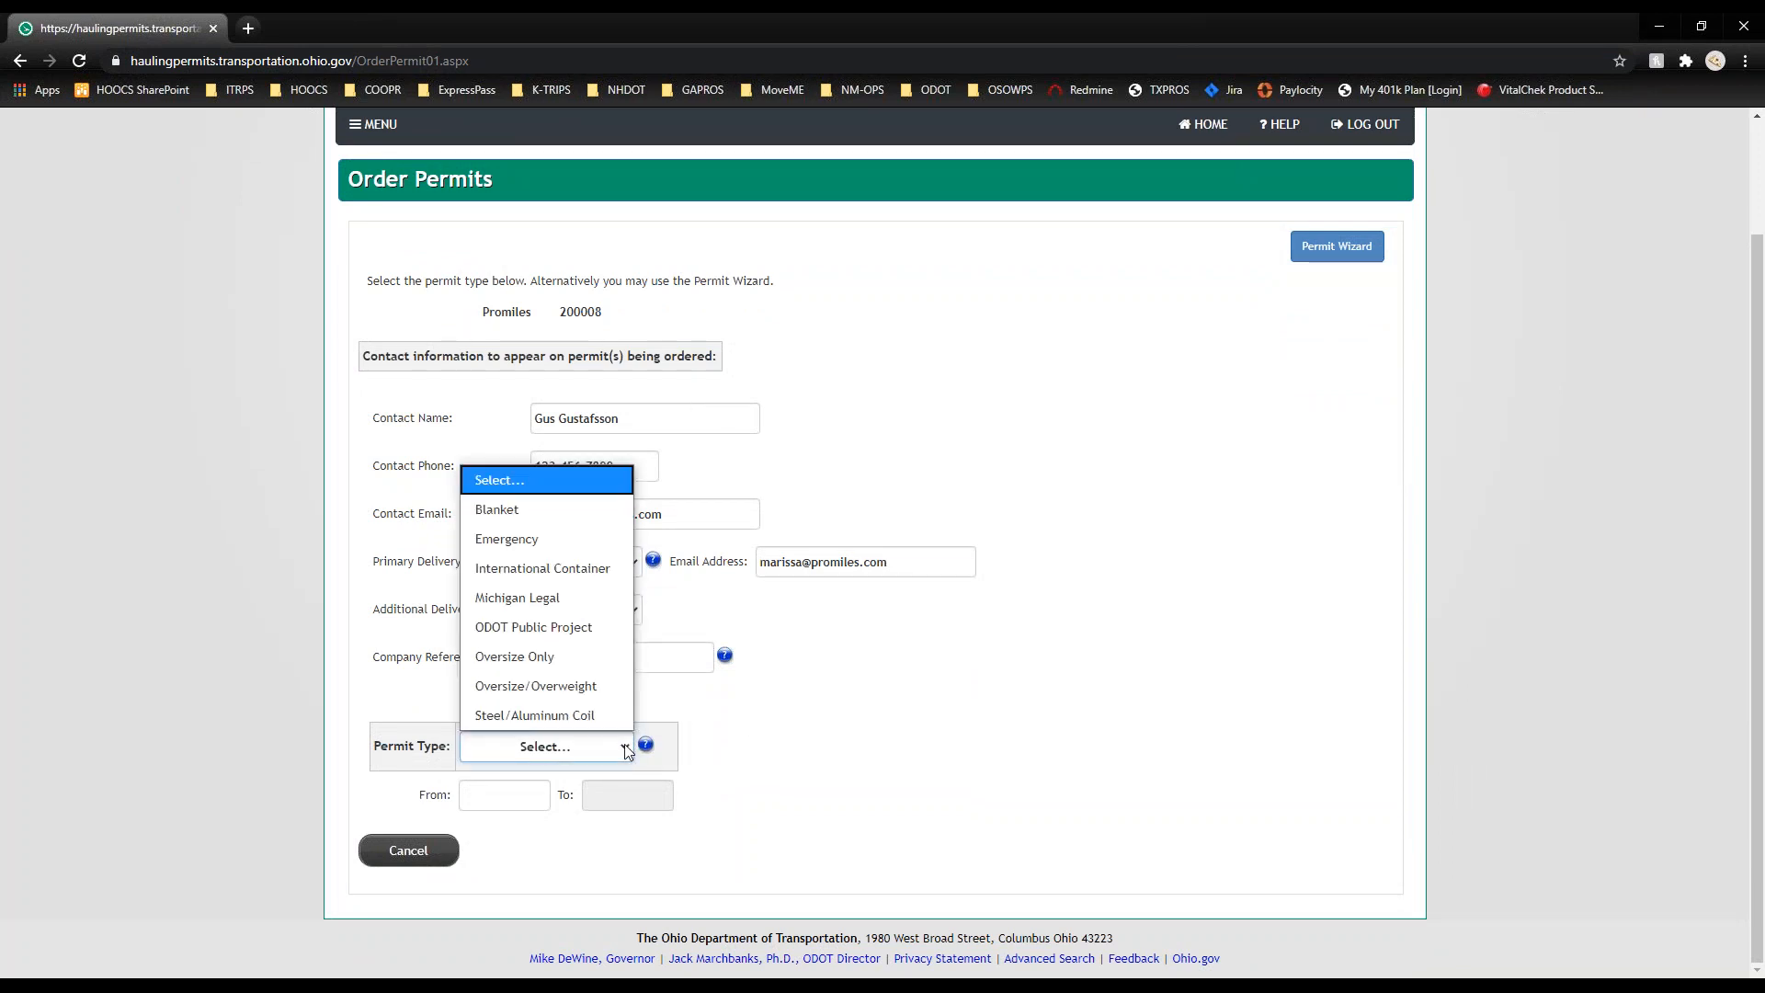
pyautogui.click(599, 695)
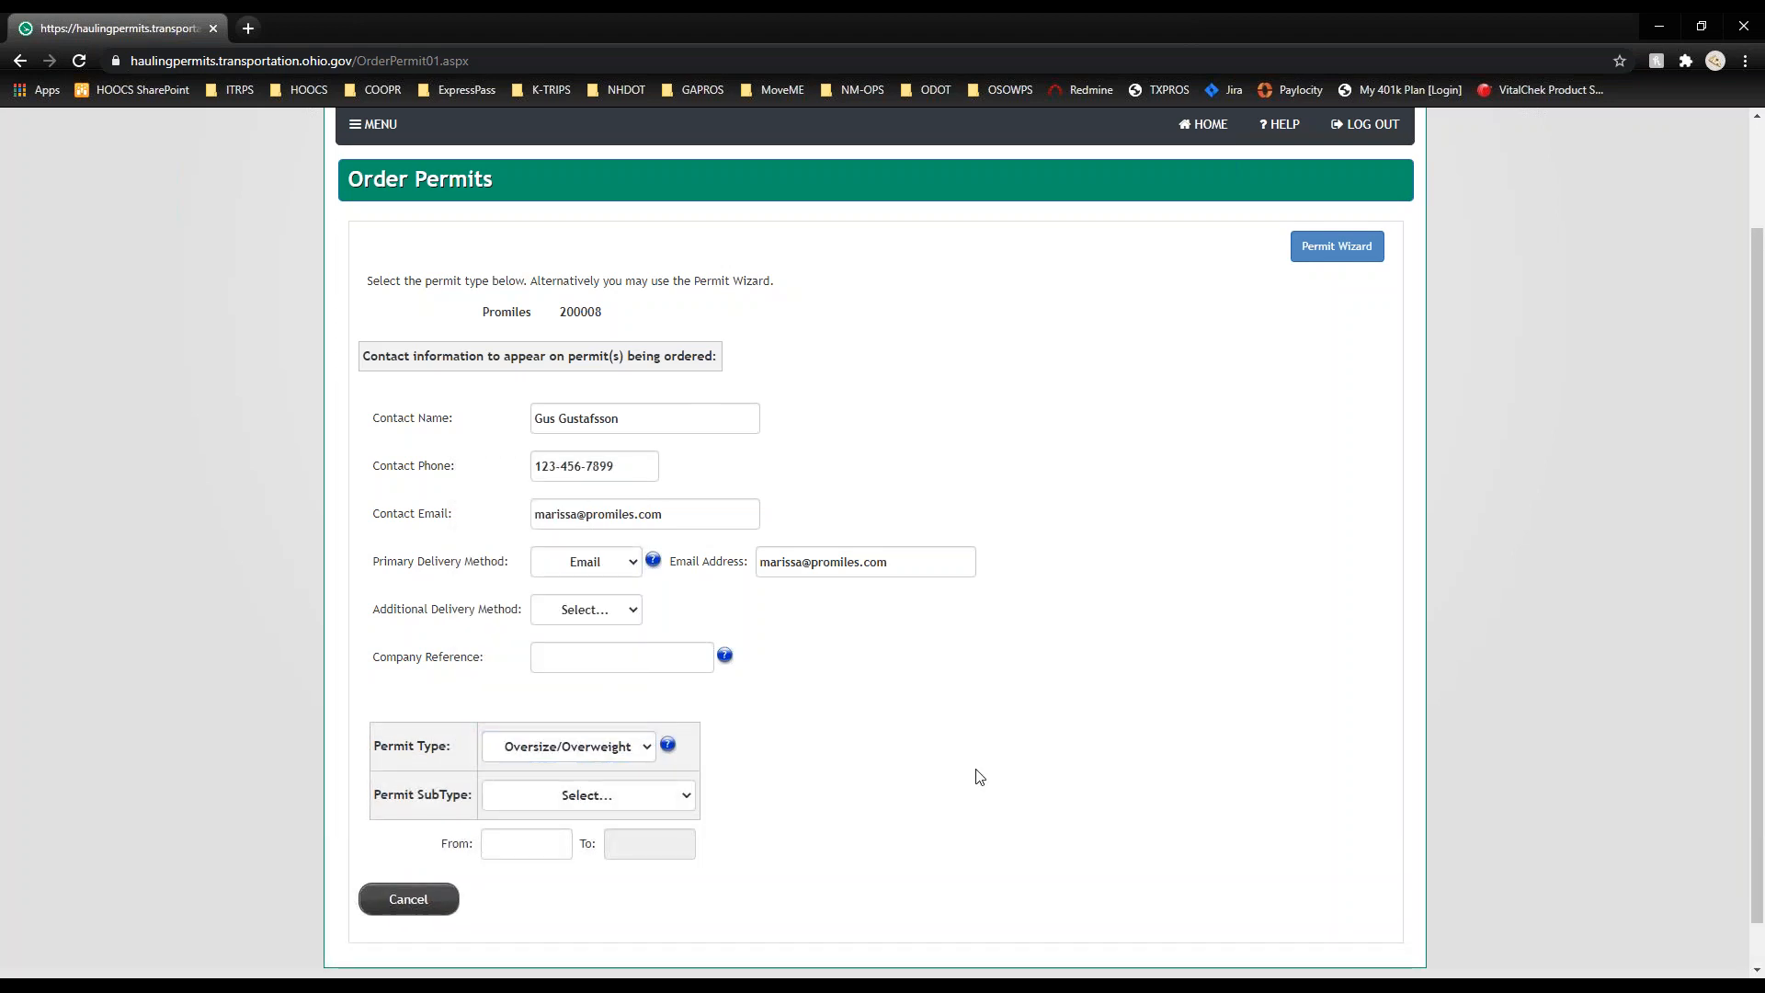
pyautogui.scroll(-1, 706, 739)
pyautogui.click(691, 750)
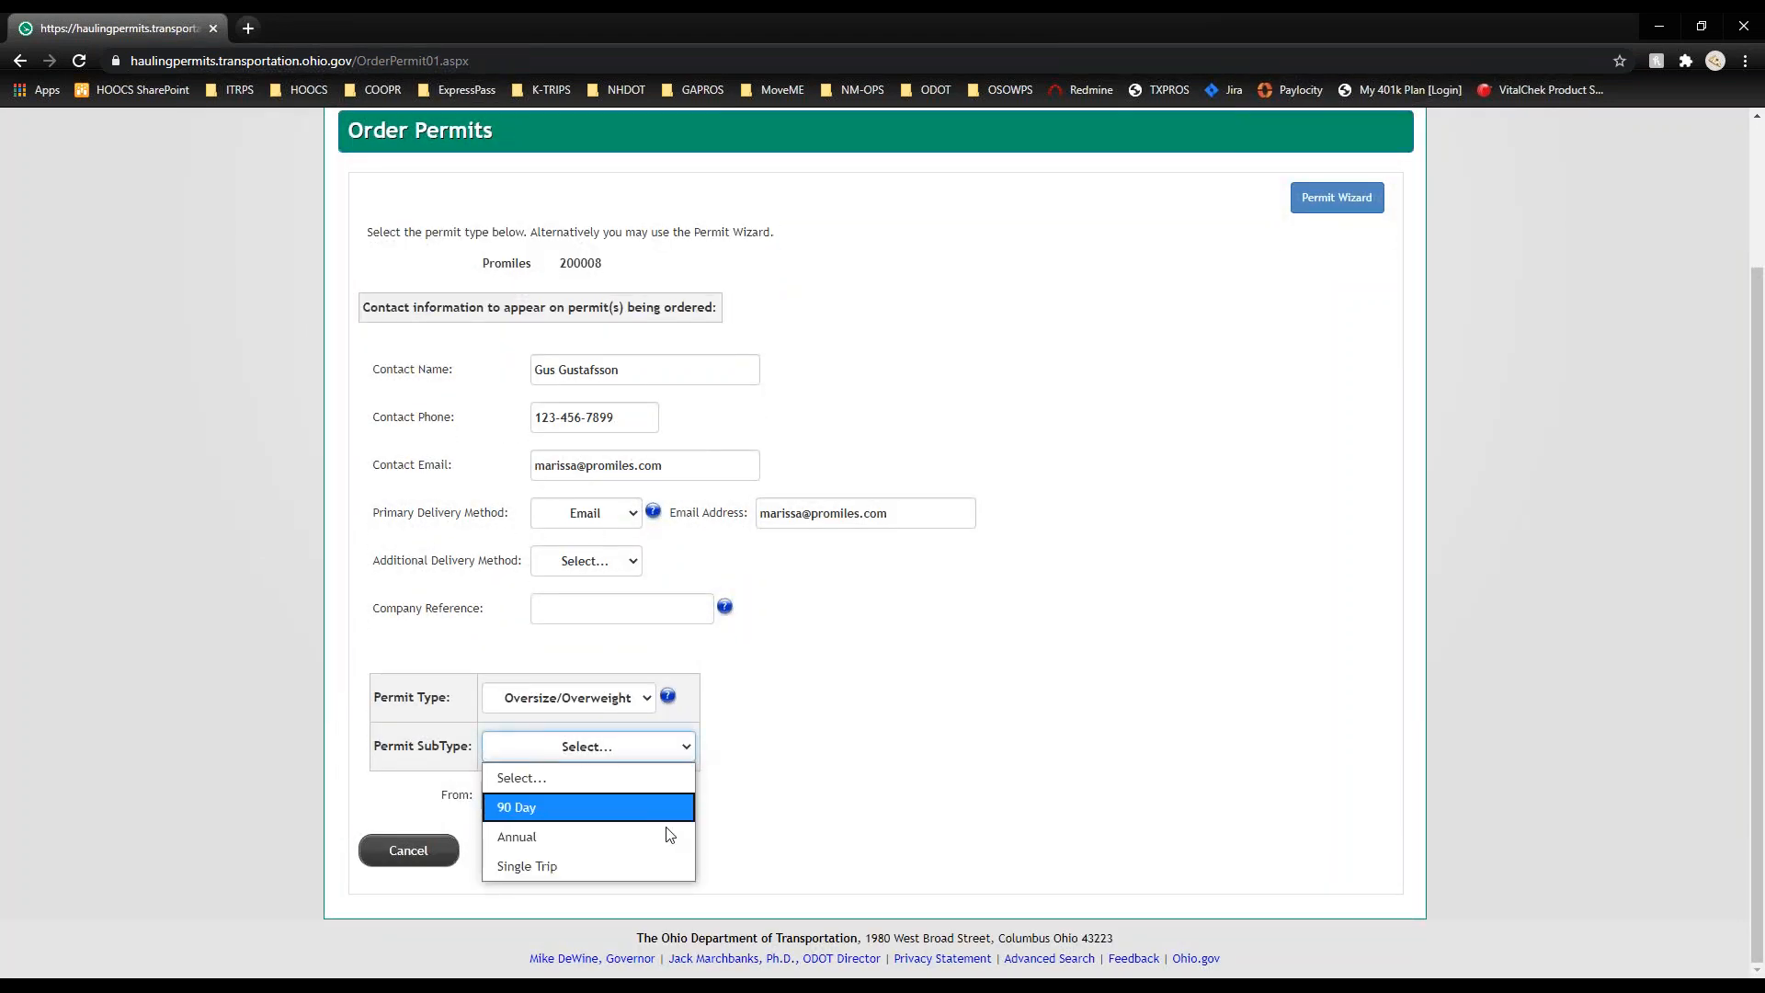
pyautogui.click(660, 868)
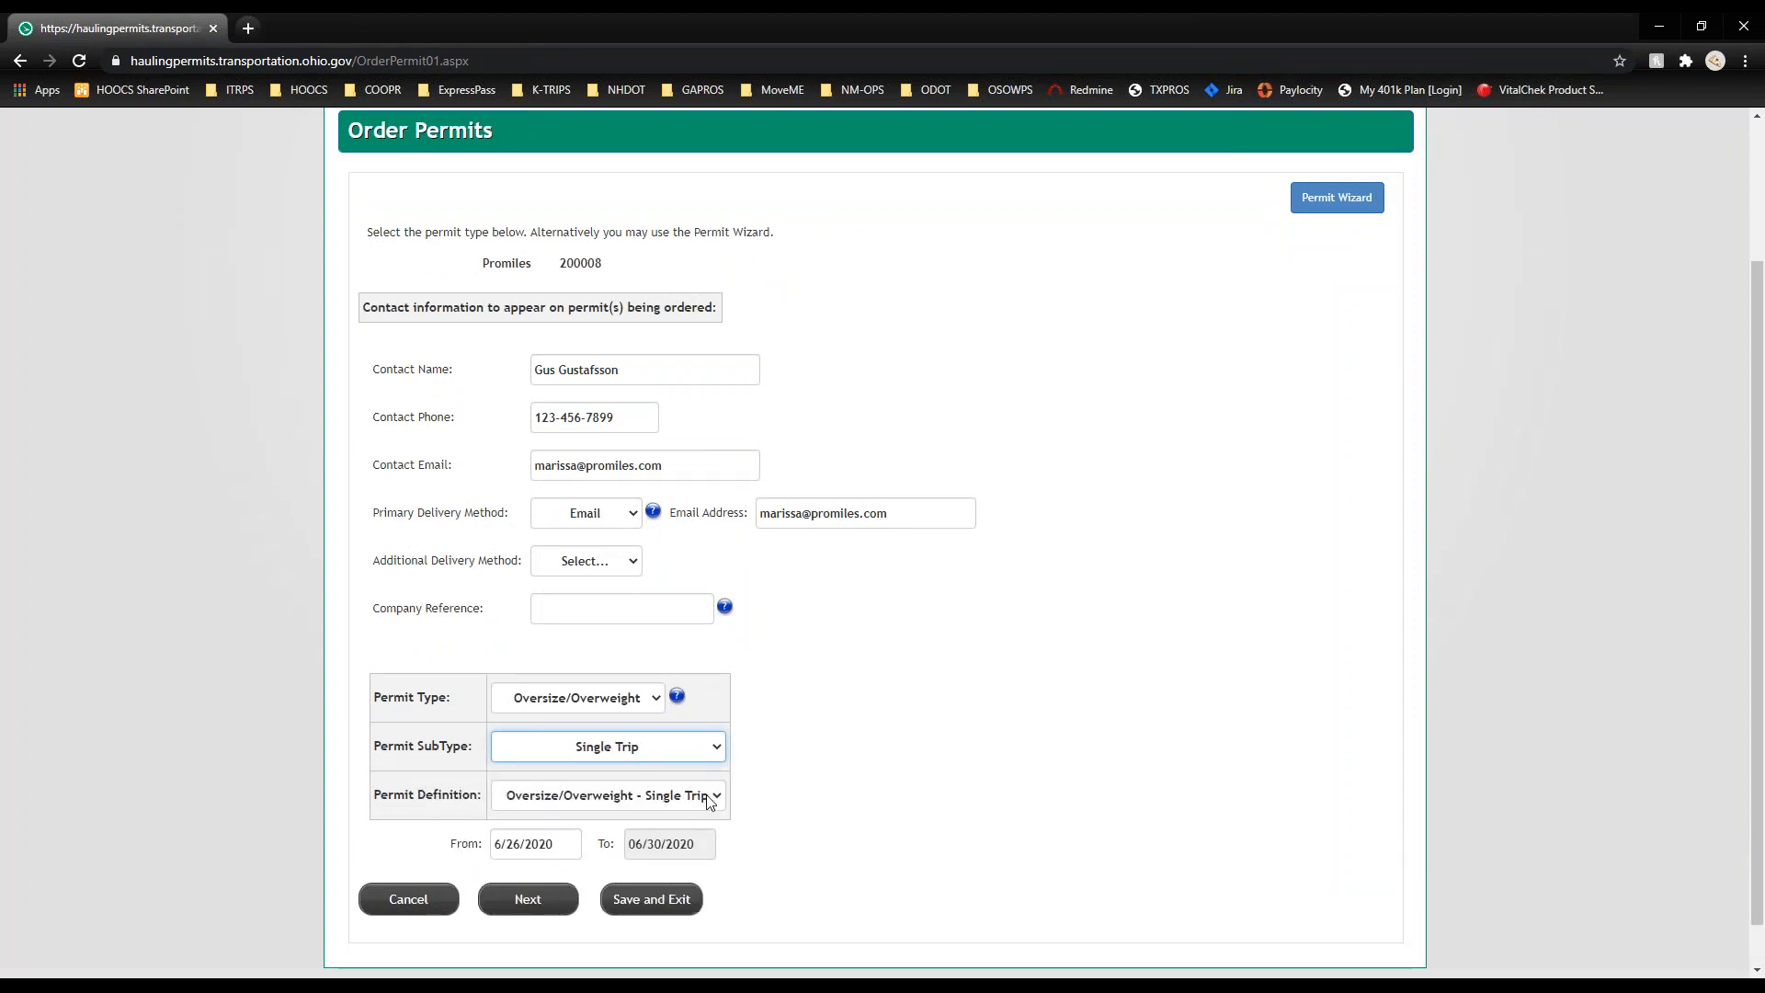
pyautogui.click(566, 846)
pyautogui.click(664, 774)
pyautogui.click(563, 901)
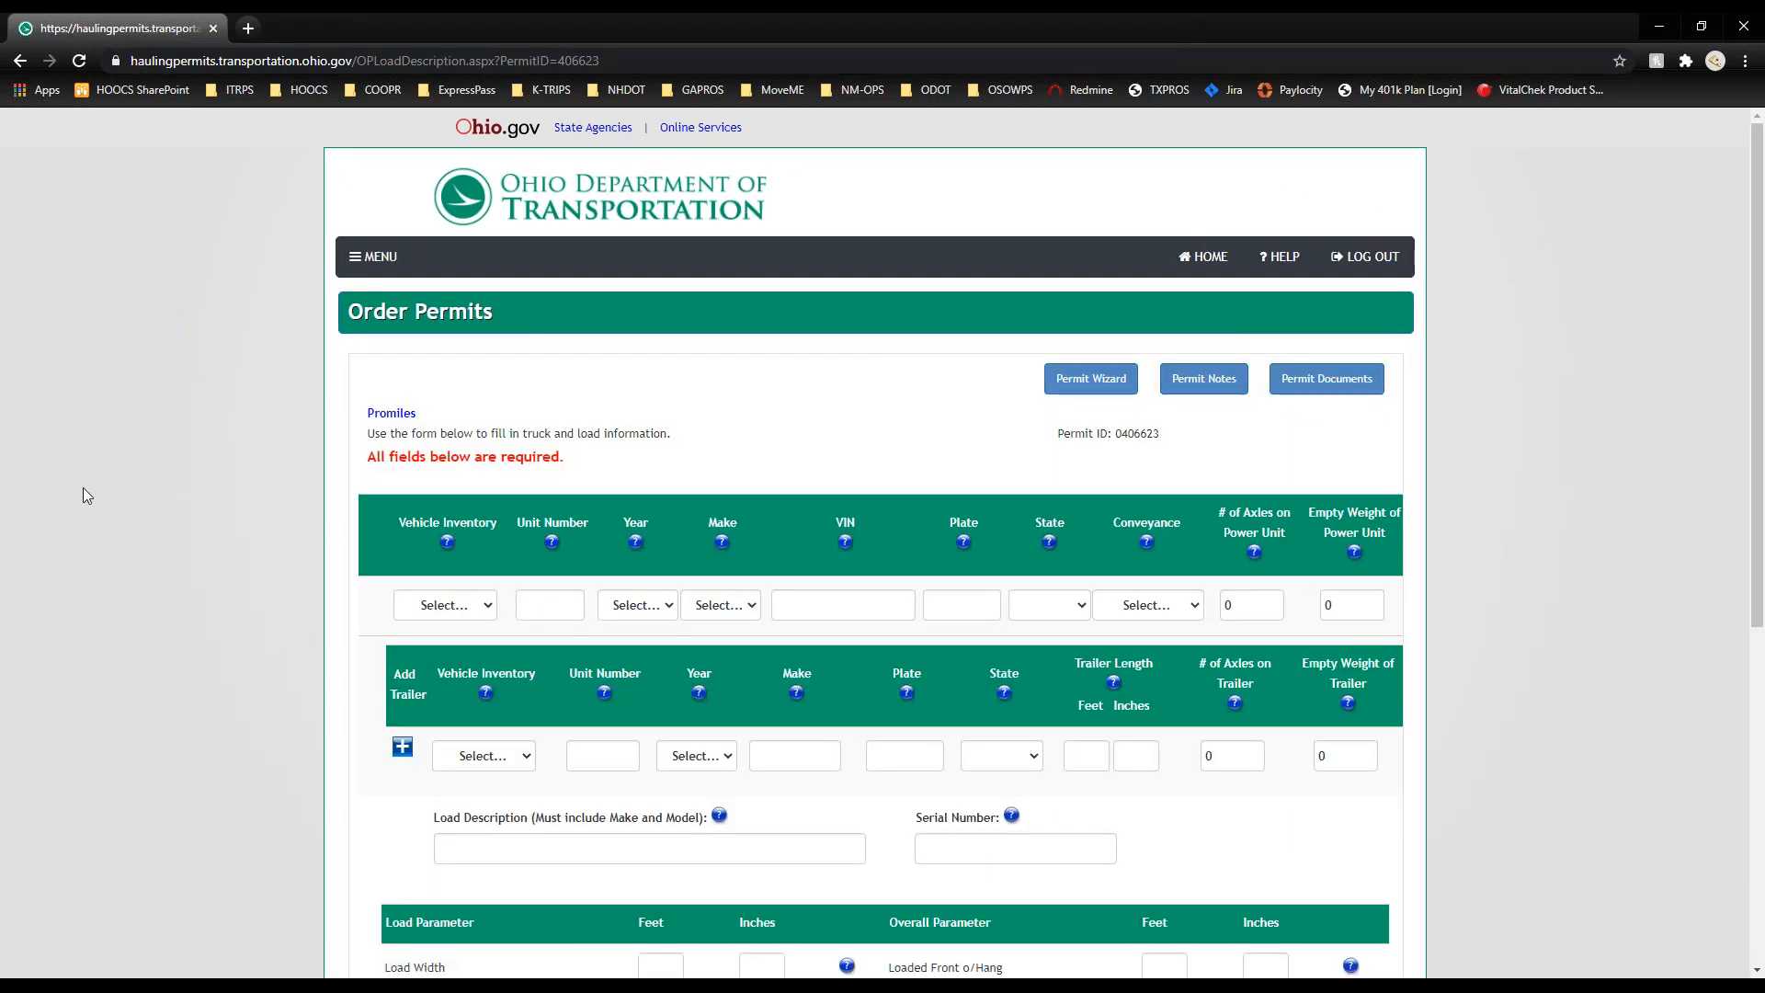
pyautogui.scroll(-2, 82, 488)
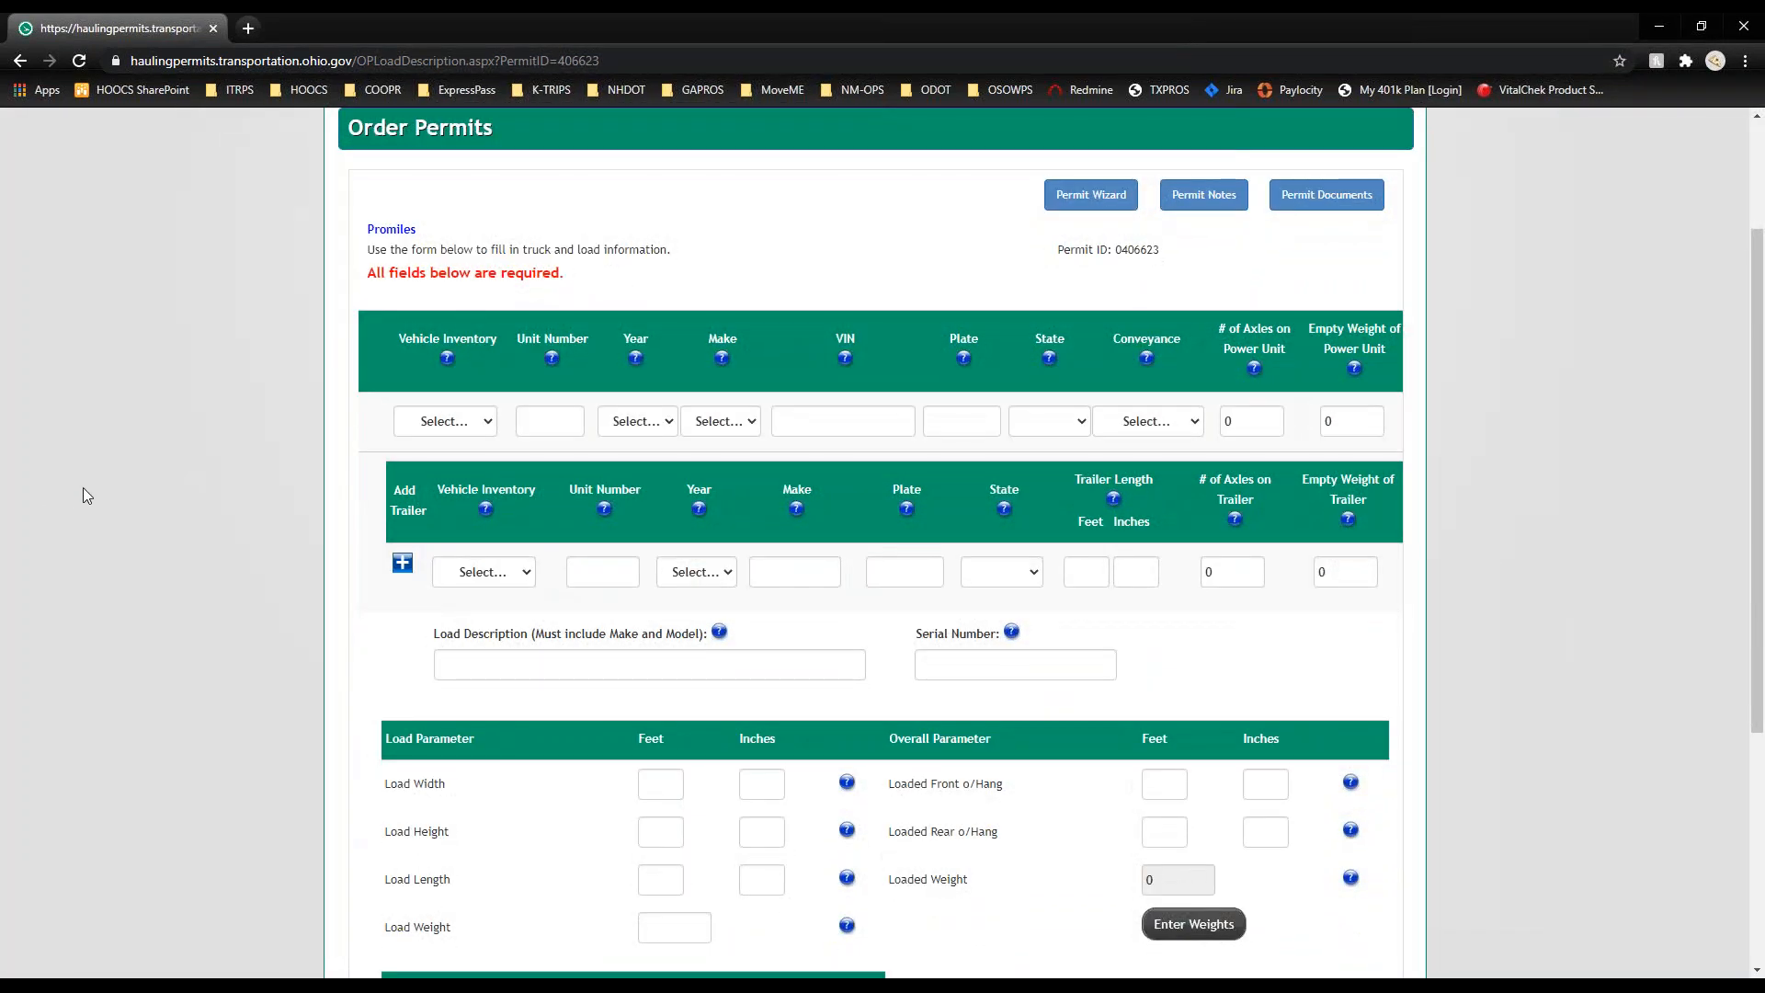
pyautogui.scroll(-1, 83, 487)
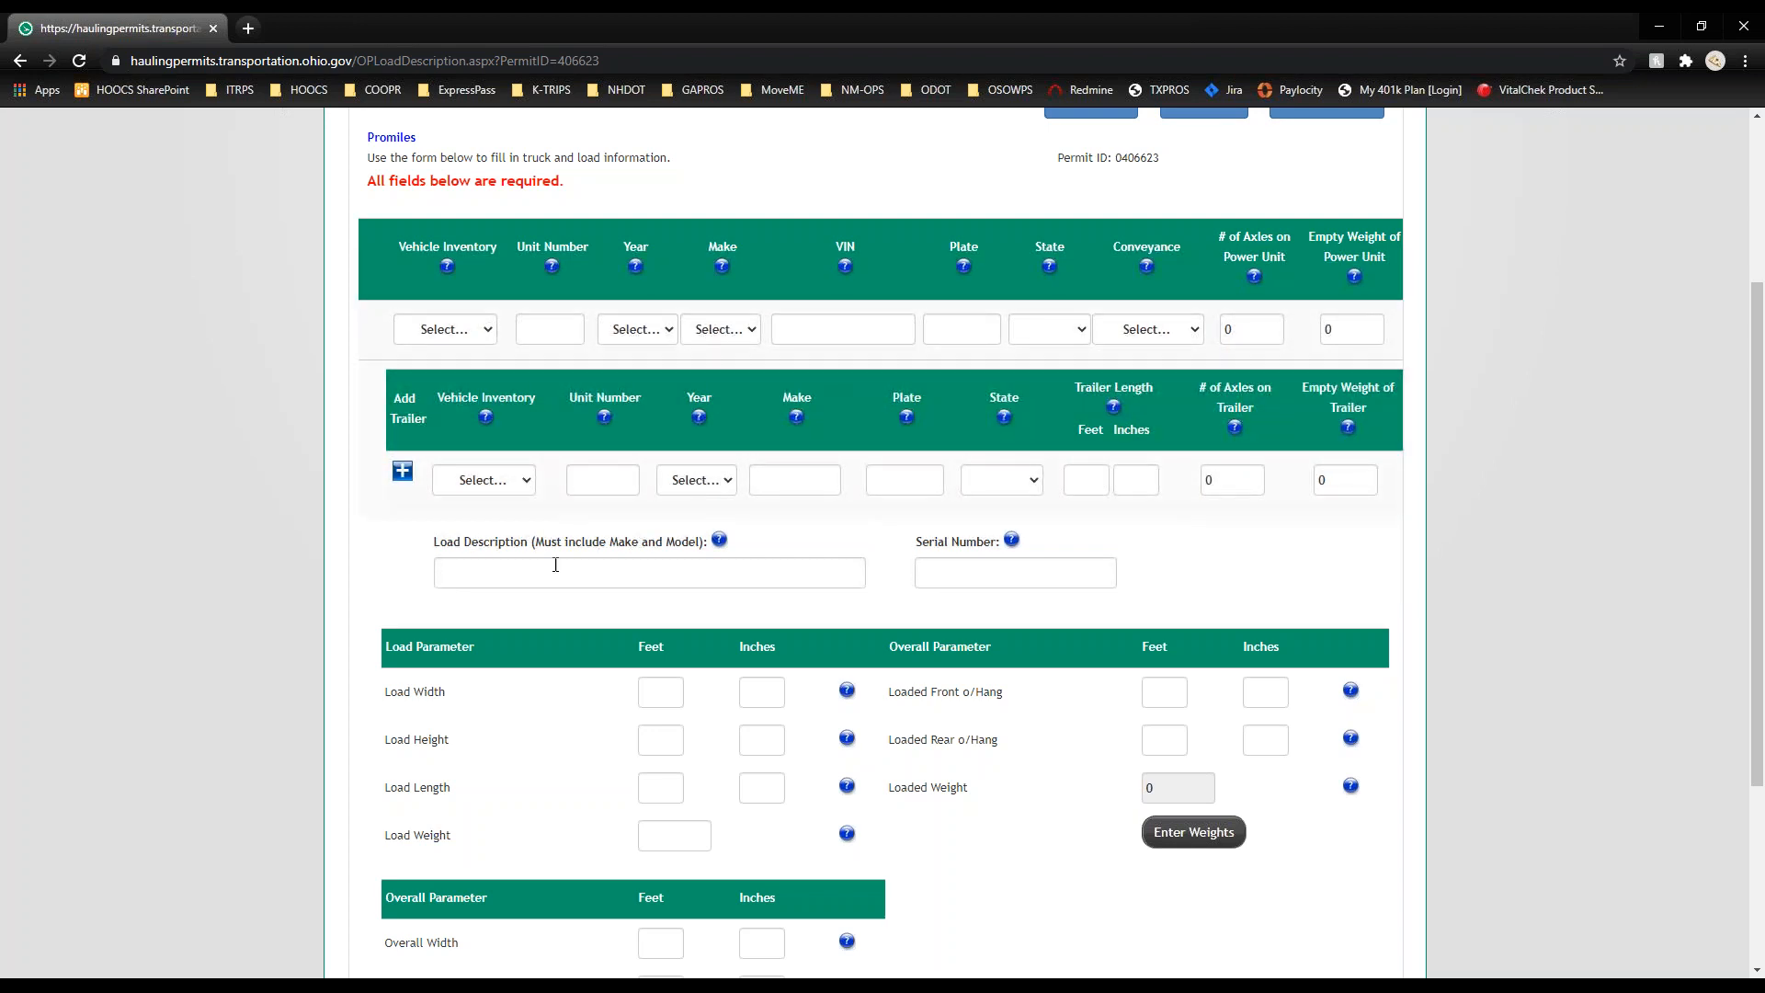
pyautogui.scroll(-2, 556, 580)
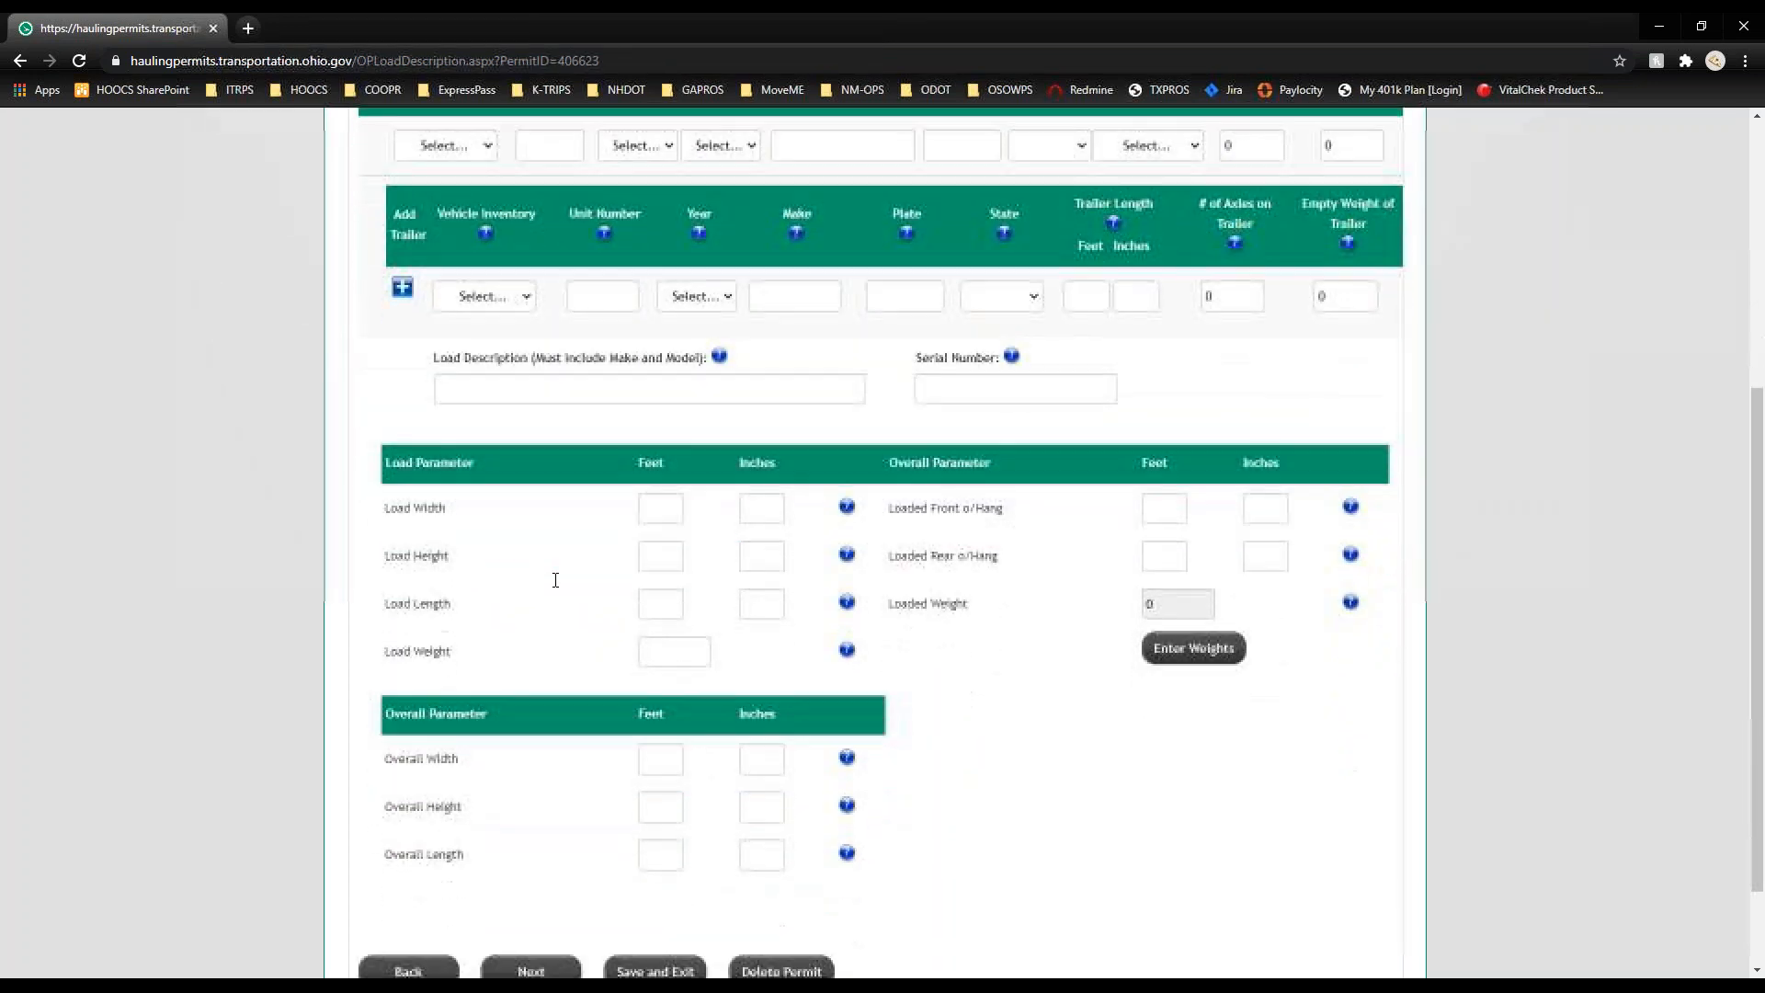
pyautogui.scroll(-1, 477, 422)
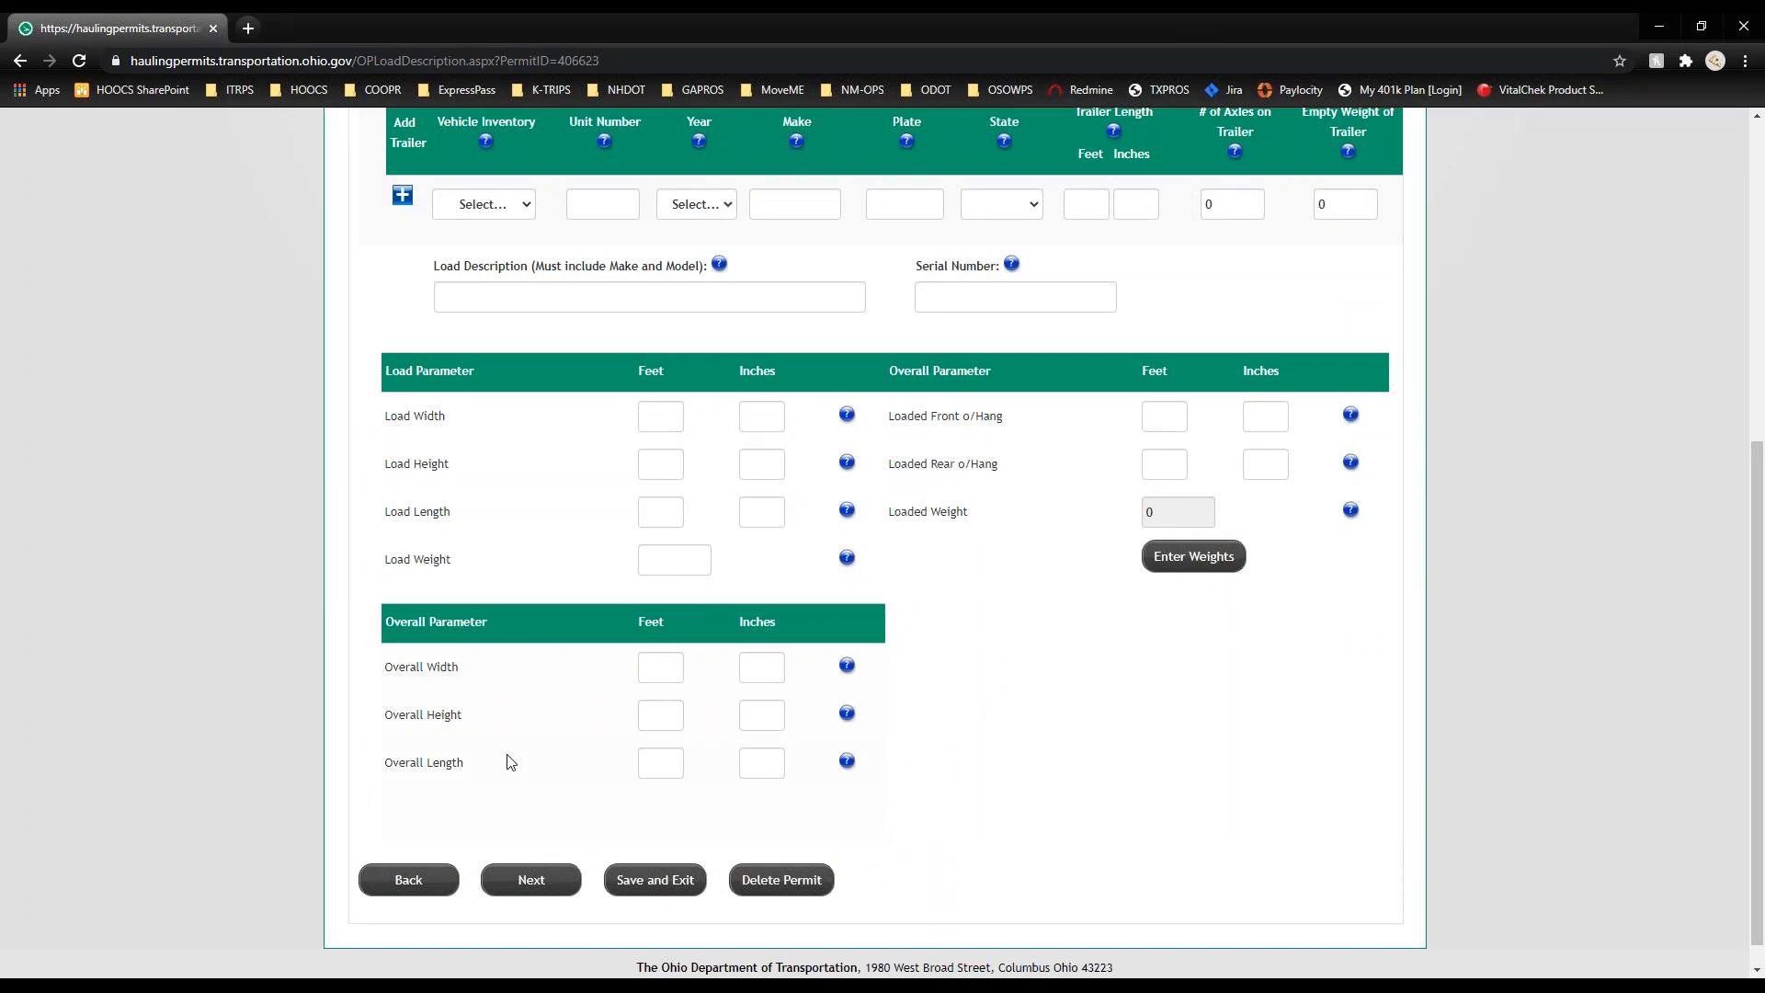
pyautogui.click(1226, 569)
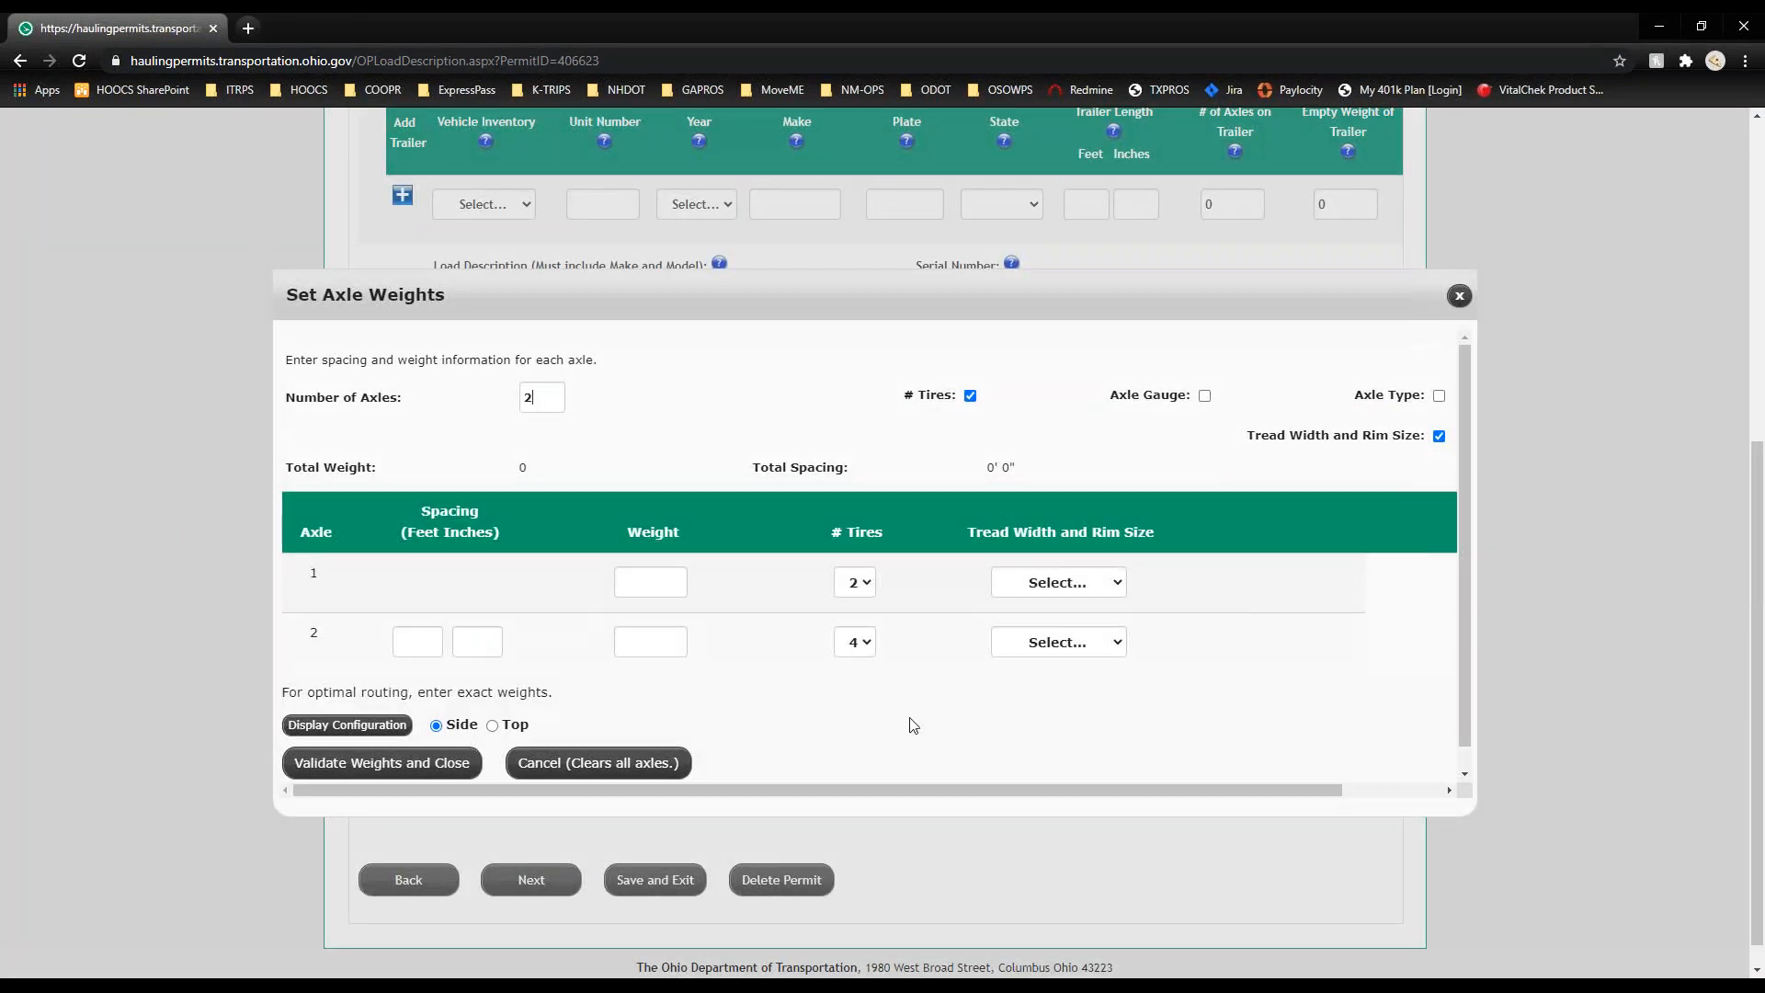
pyautogui.click(397, 765)
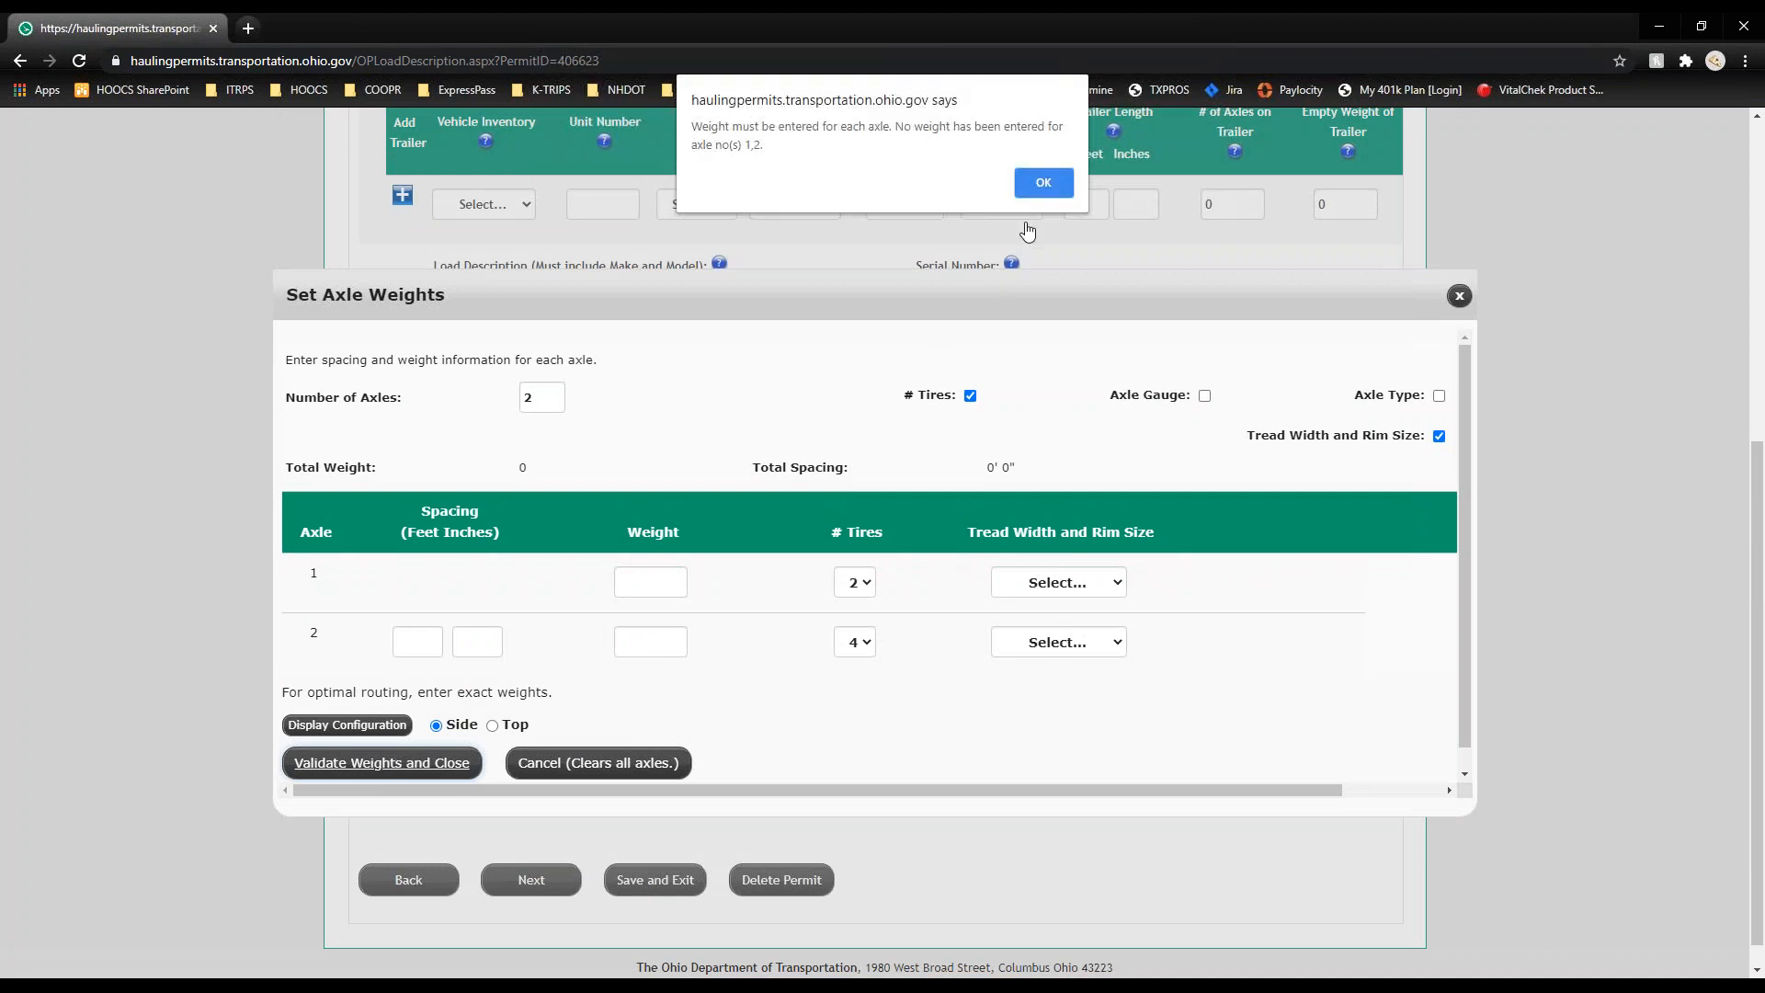
pyautogui.click(1030, 180)
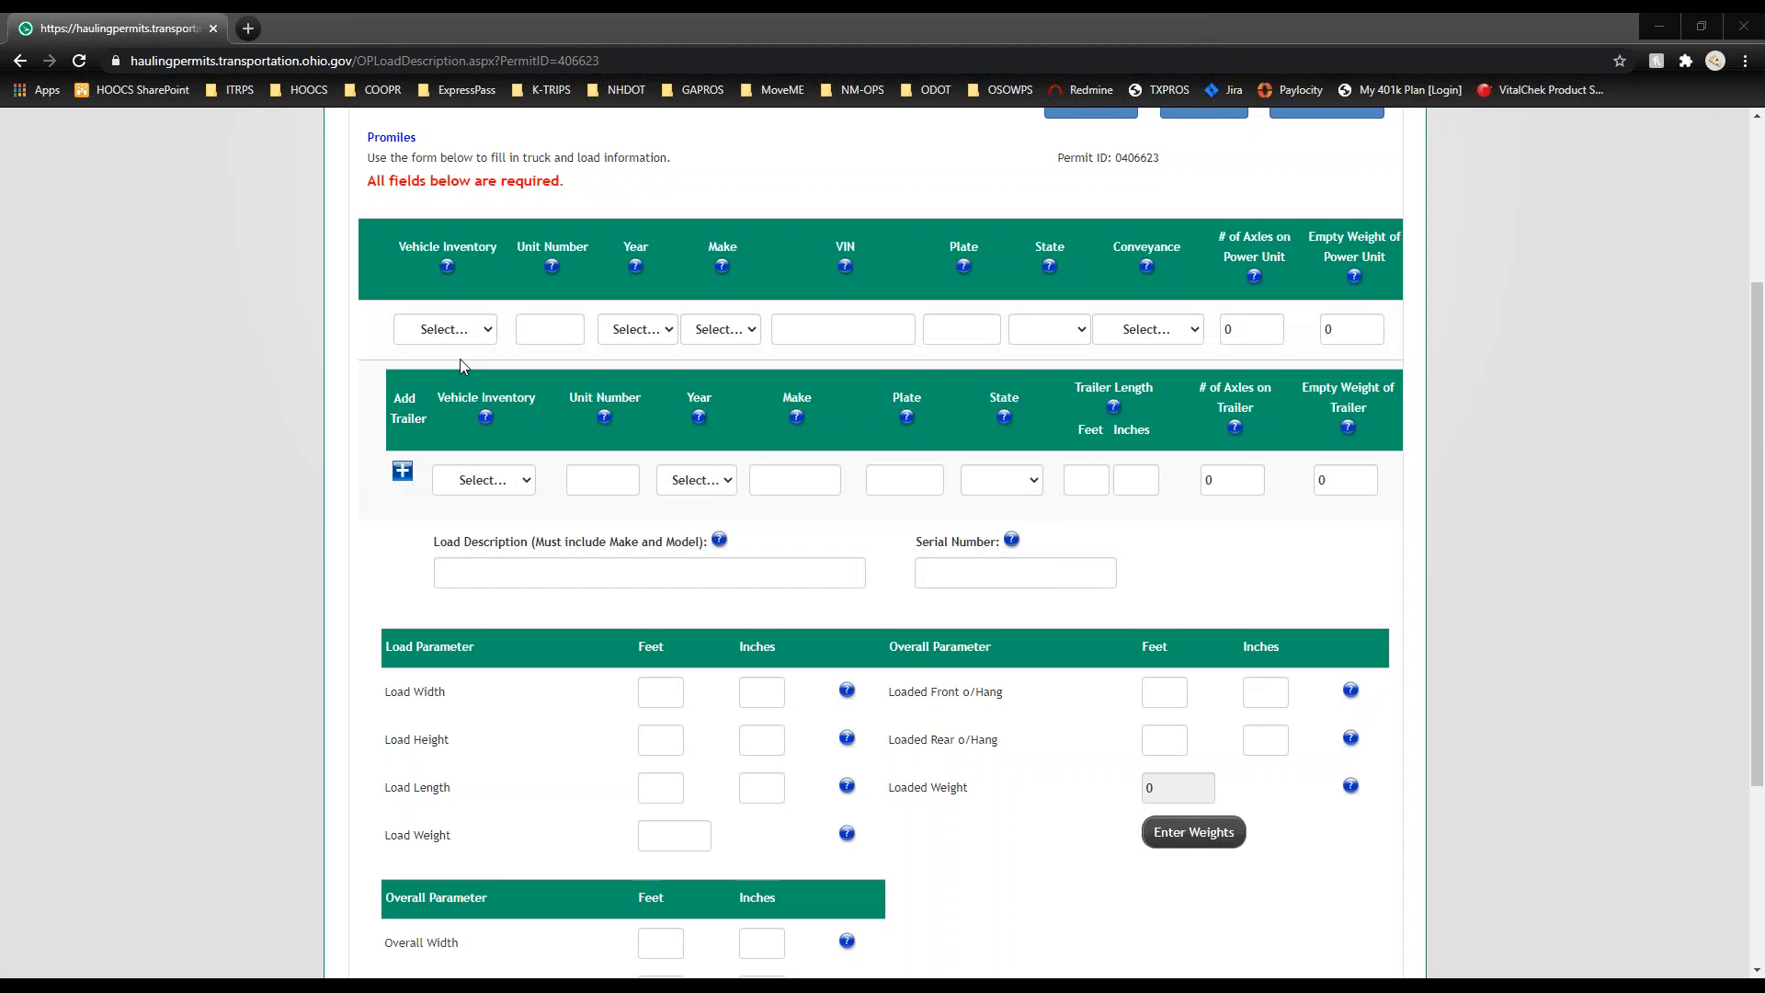
# Step: Pick inventory unit A23 as the power unit, filling in its 2006 FRHT details
pyautogui.click(481, 329)
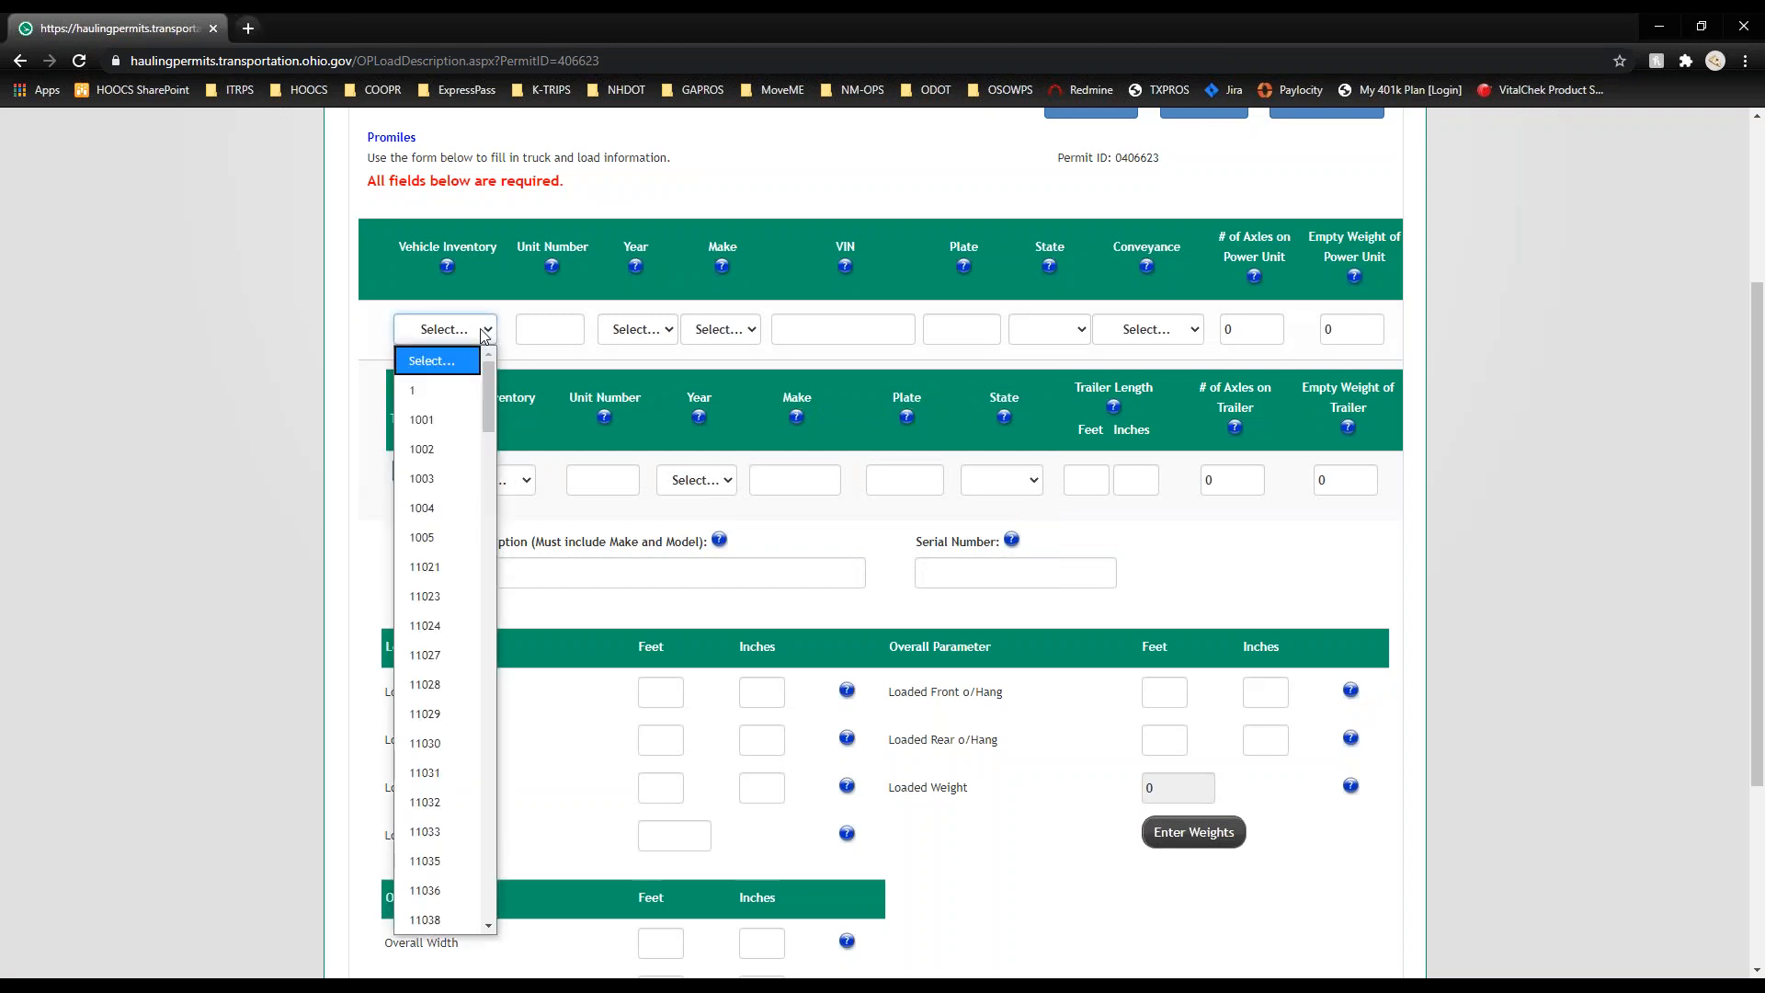
pyautogui.scroll(-12, 463, 598)
pyautogui.scroll(-20, 463, 595)
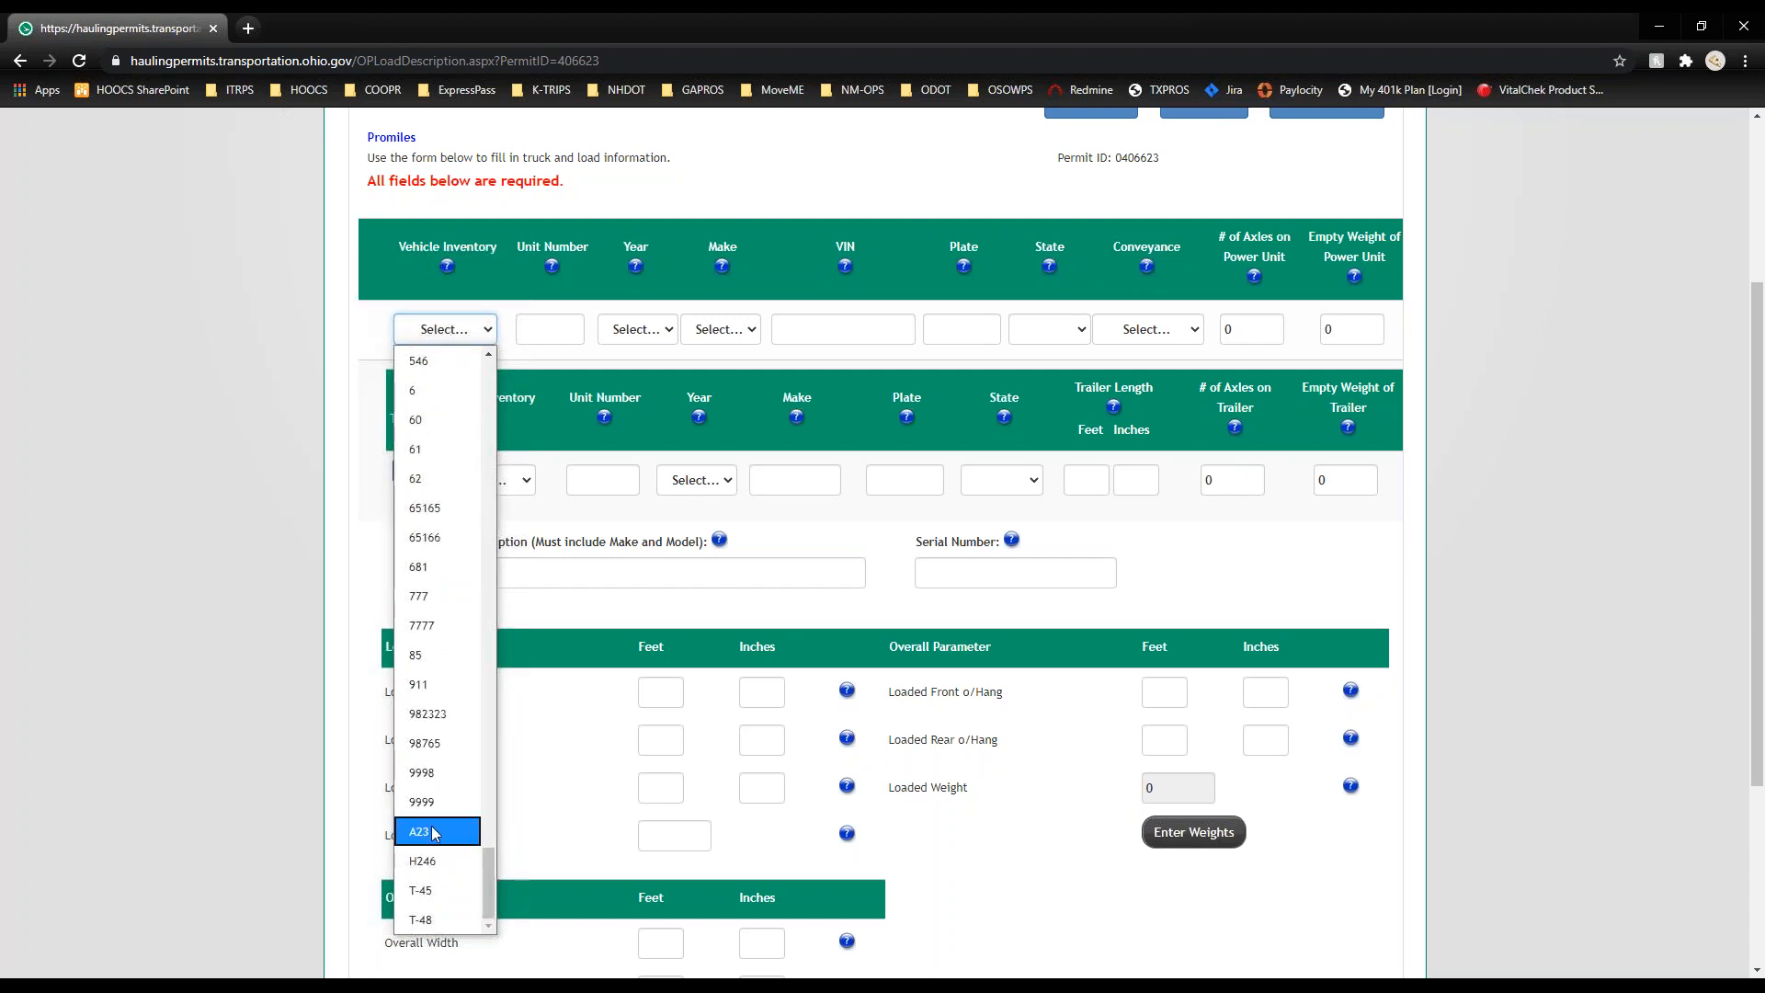
pyautogui.click(441, 839)
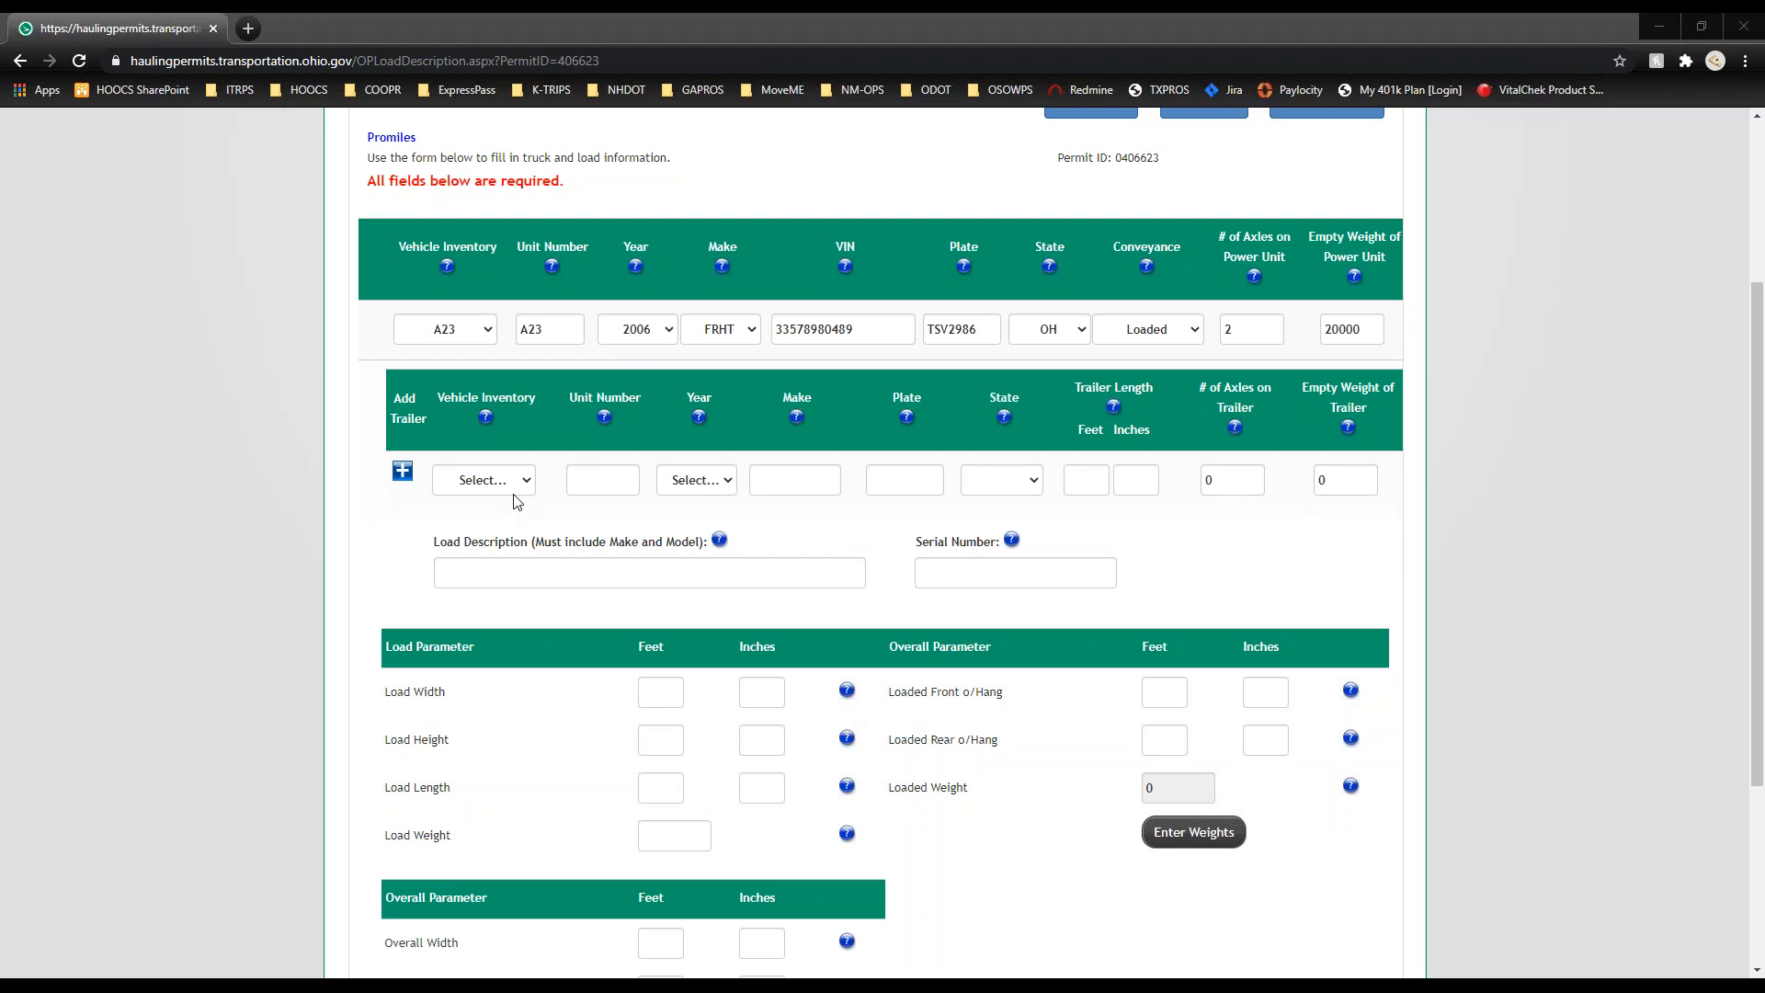
# Step: Pick inventory unit T-45 as the trailer, filling in its 2009 WALKER details
pyautogui.click(522, 483)
pyautogui.scroll(-7, 505, 592)
pyautogui.scroll(-5, 504, 592)
pyautogui.scroll(-10, 505, 591)
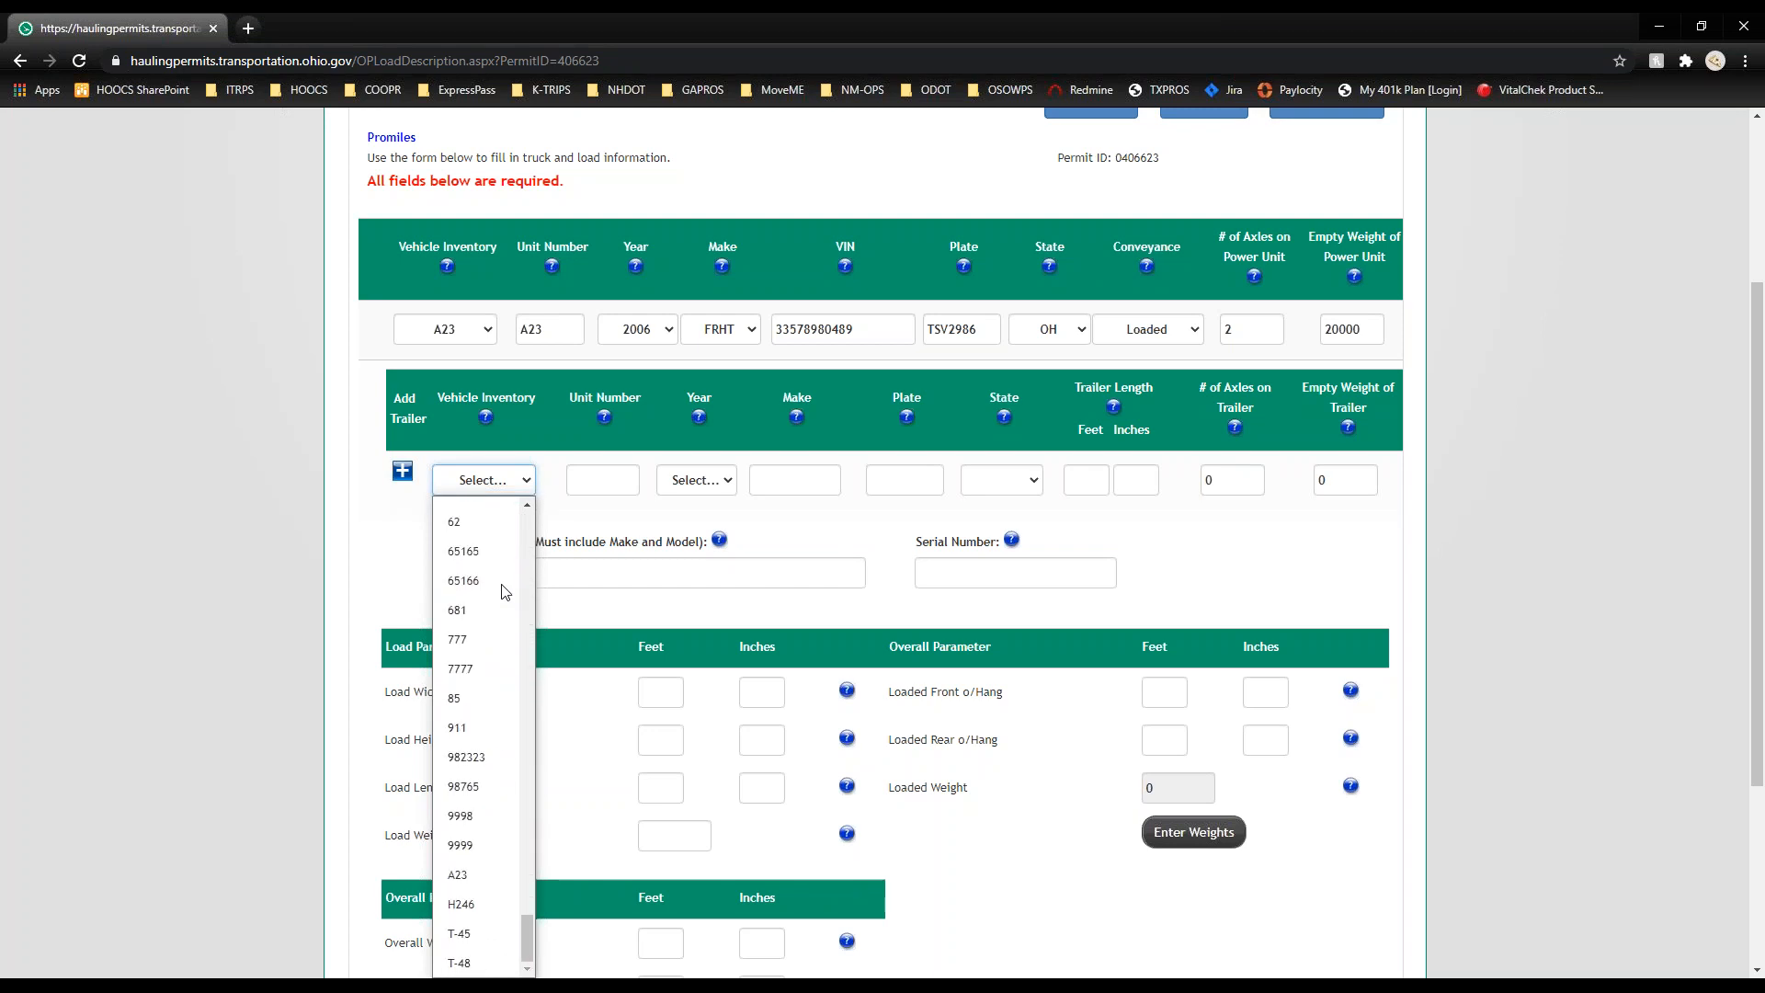
pyautogui.click(503, 938)
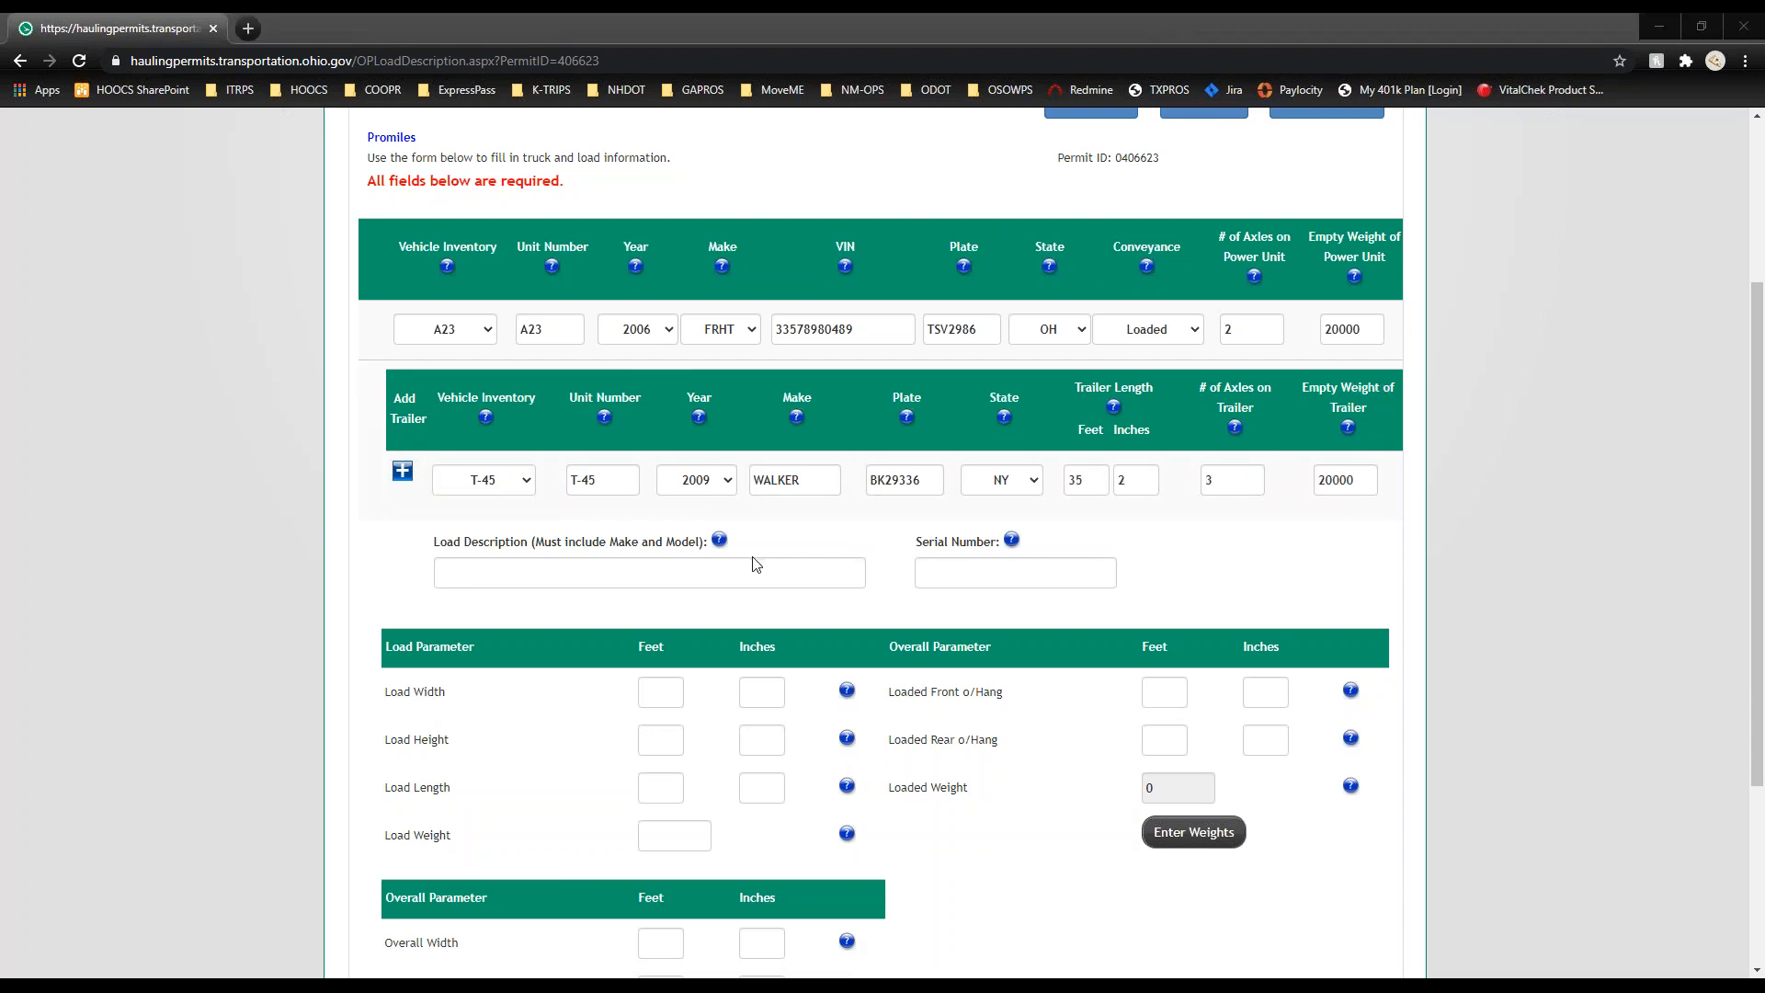
# Step: Enter 'Crane' as the load description and 'NA' as the load serial number
pyautogui.click(636, 573)
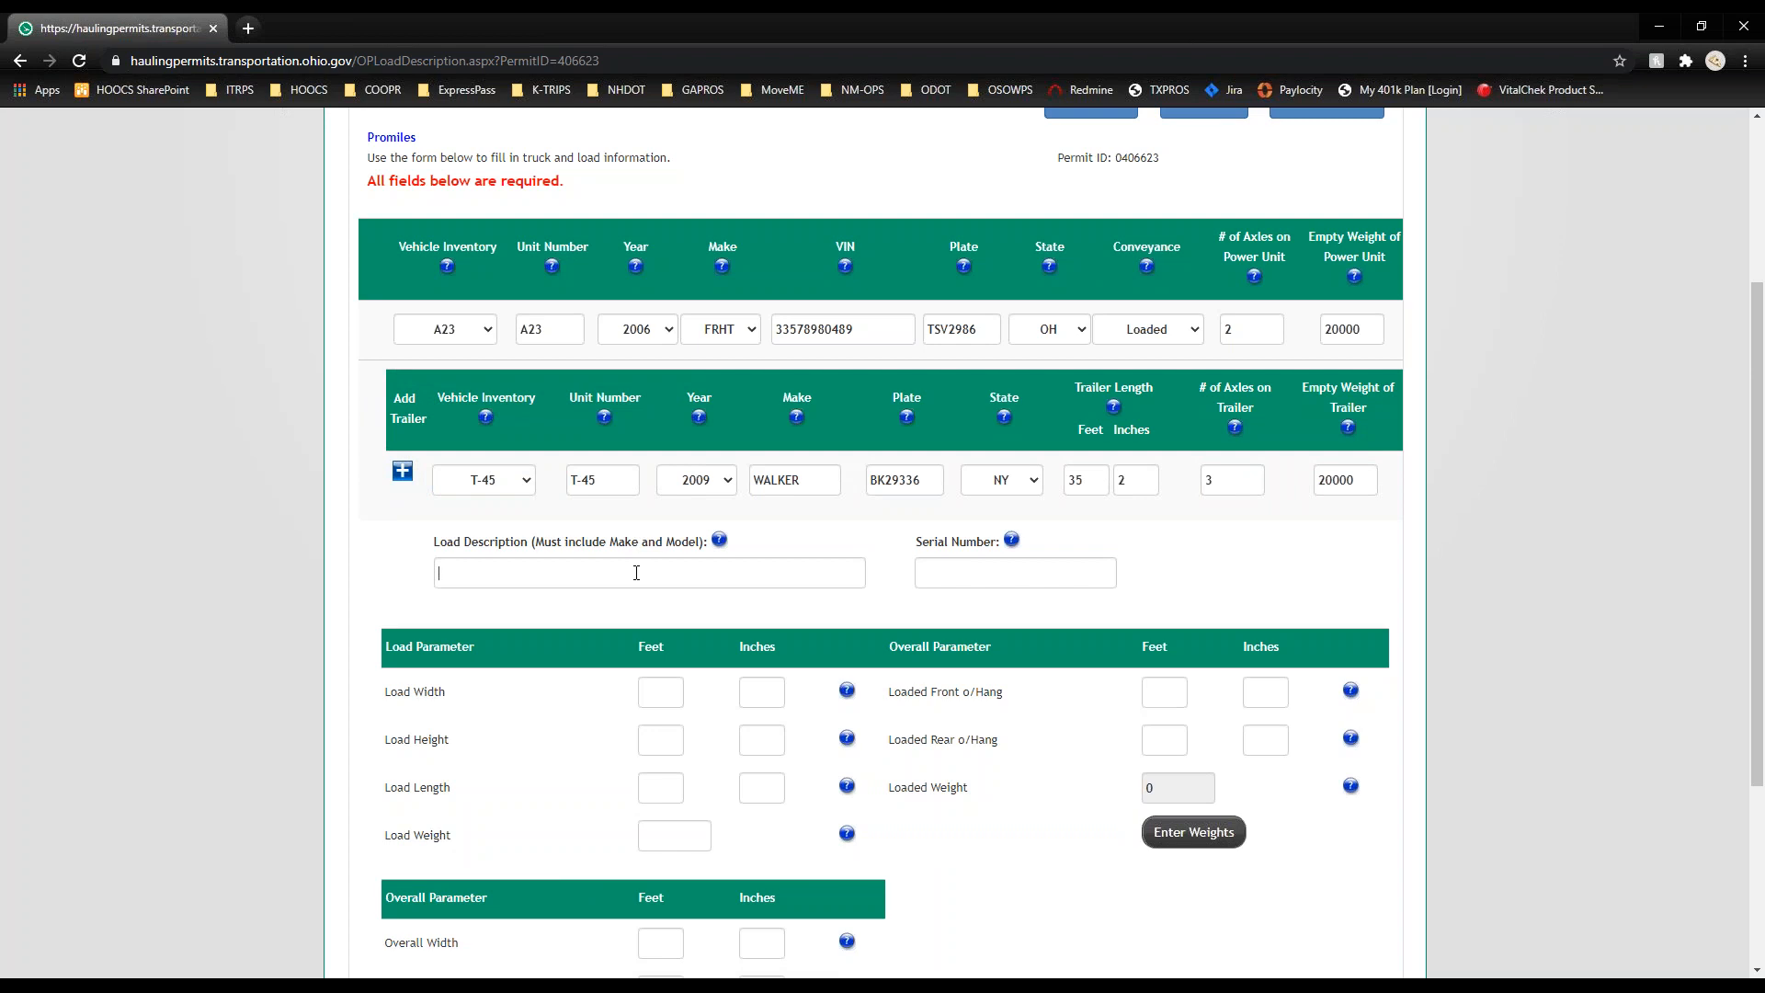
pyautogui.write('Crane')
pyautogui.click(1084, 578)
pyautogui.write('NA')
pyautogui.scroll(-3, 214, 517)
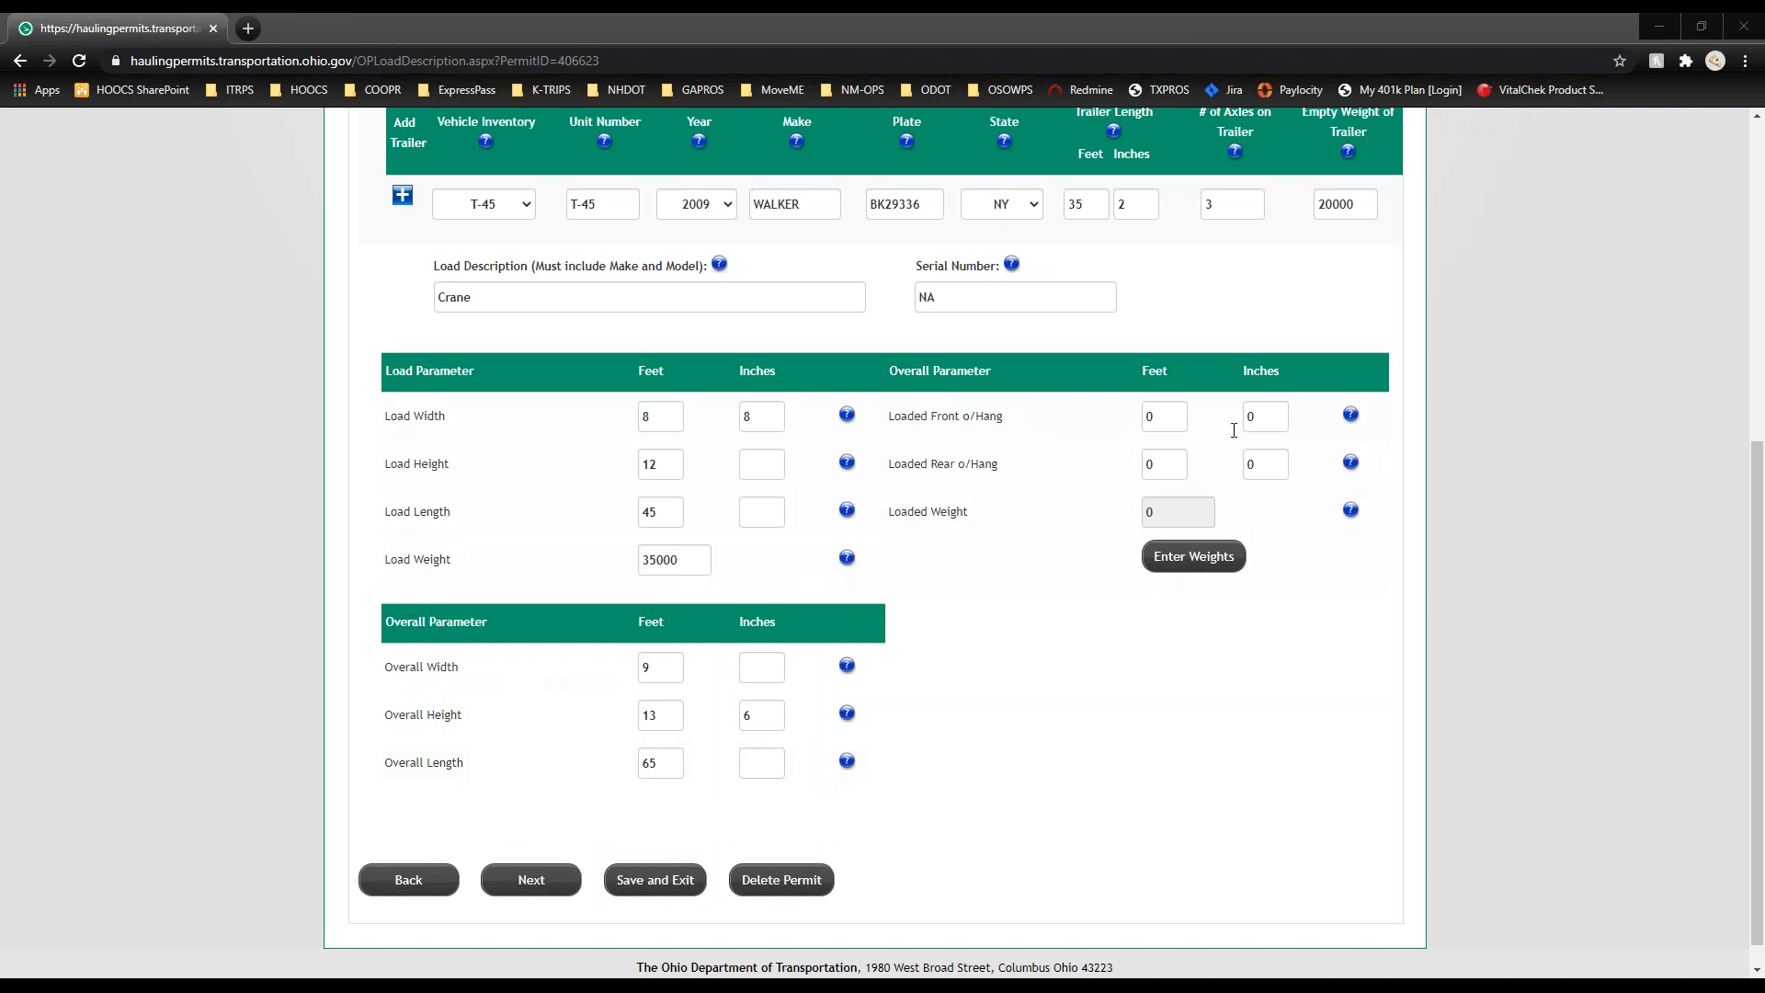
# Step: Change the number of axles to 5 in the axle weight entry
pyautogui.click(1209, 565)
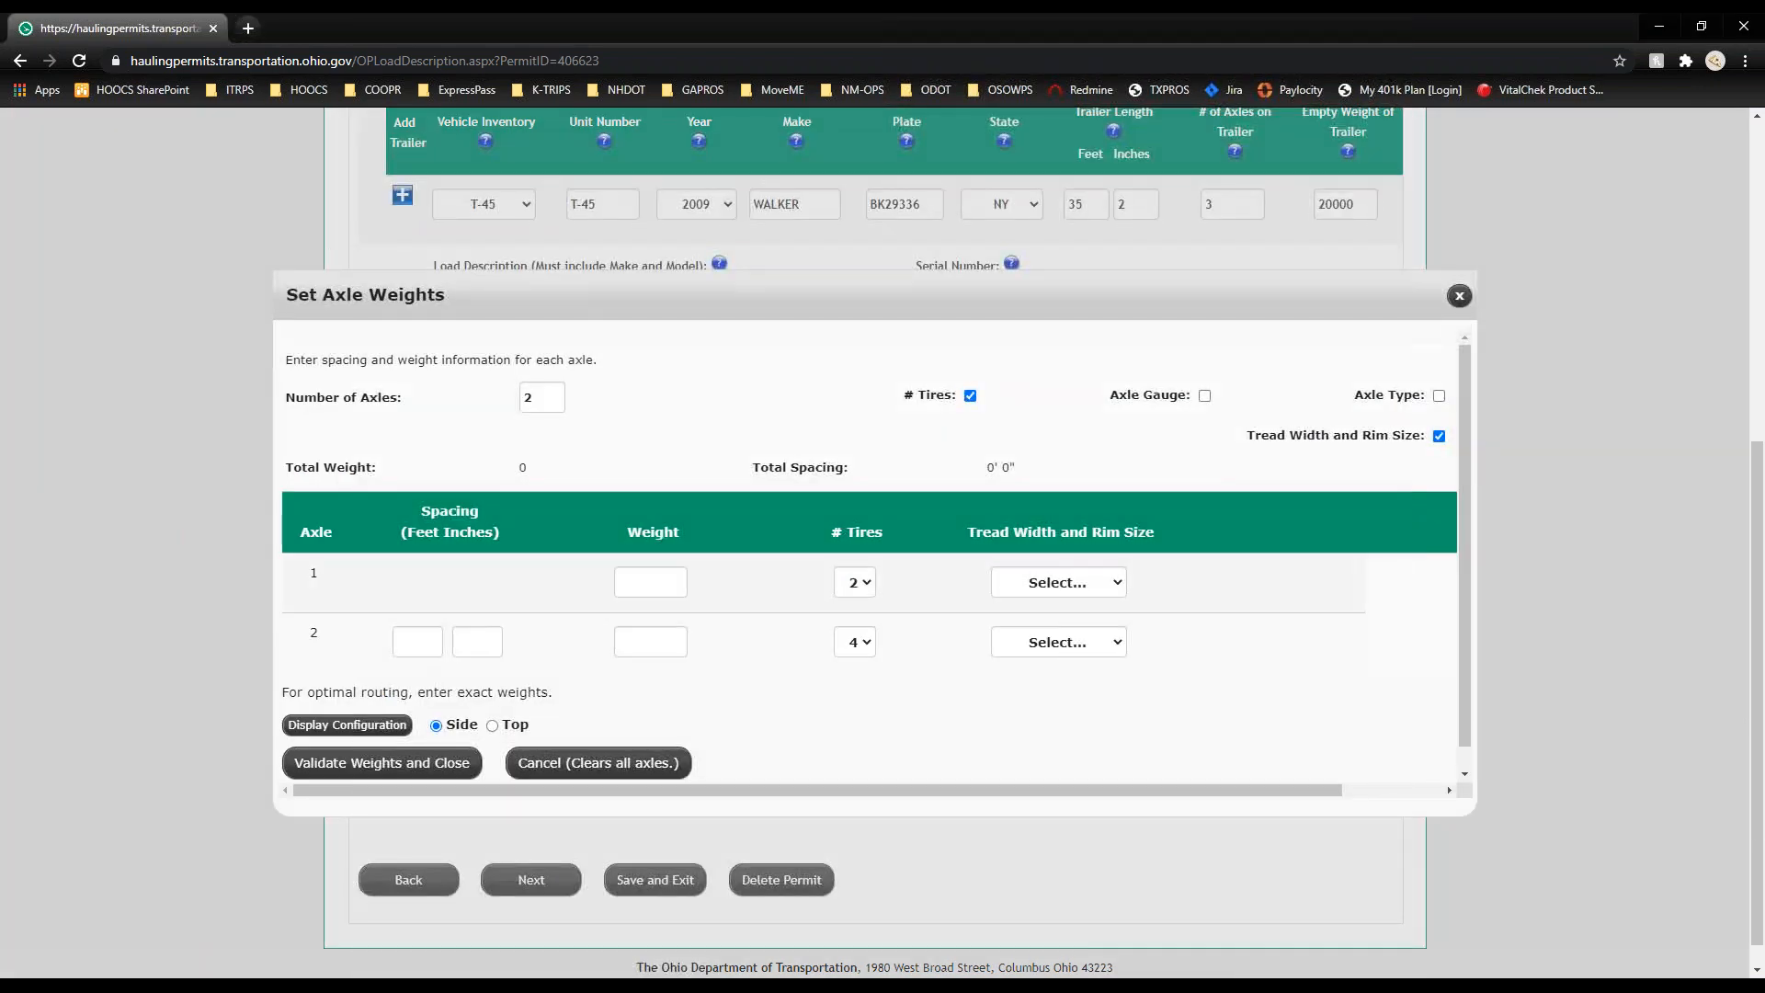
pyautogui.press('BackSpace')
pyautogui.write('5')
pyautogui.press('Tab')
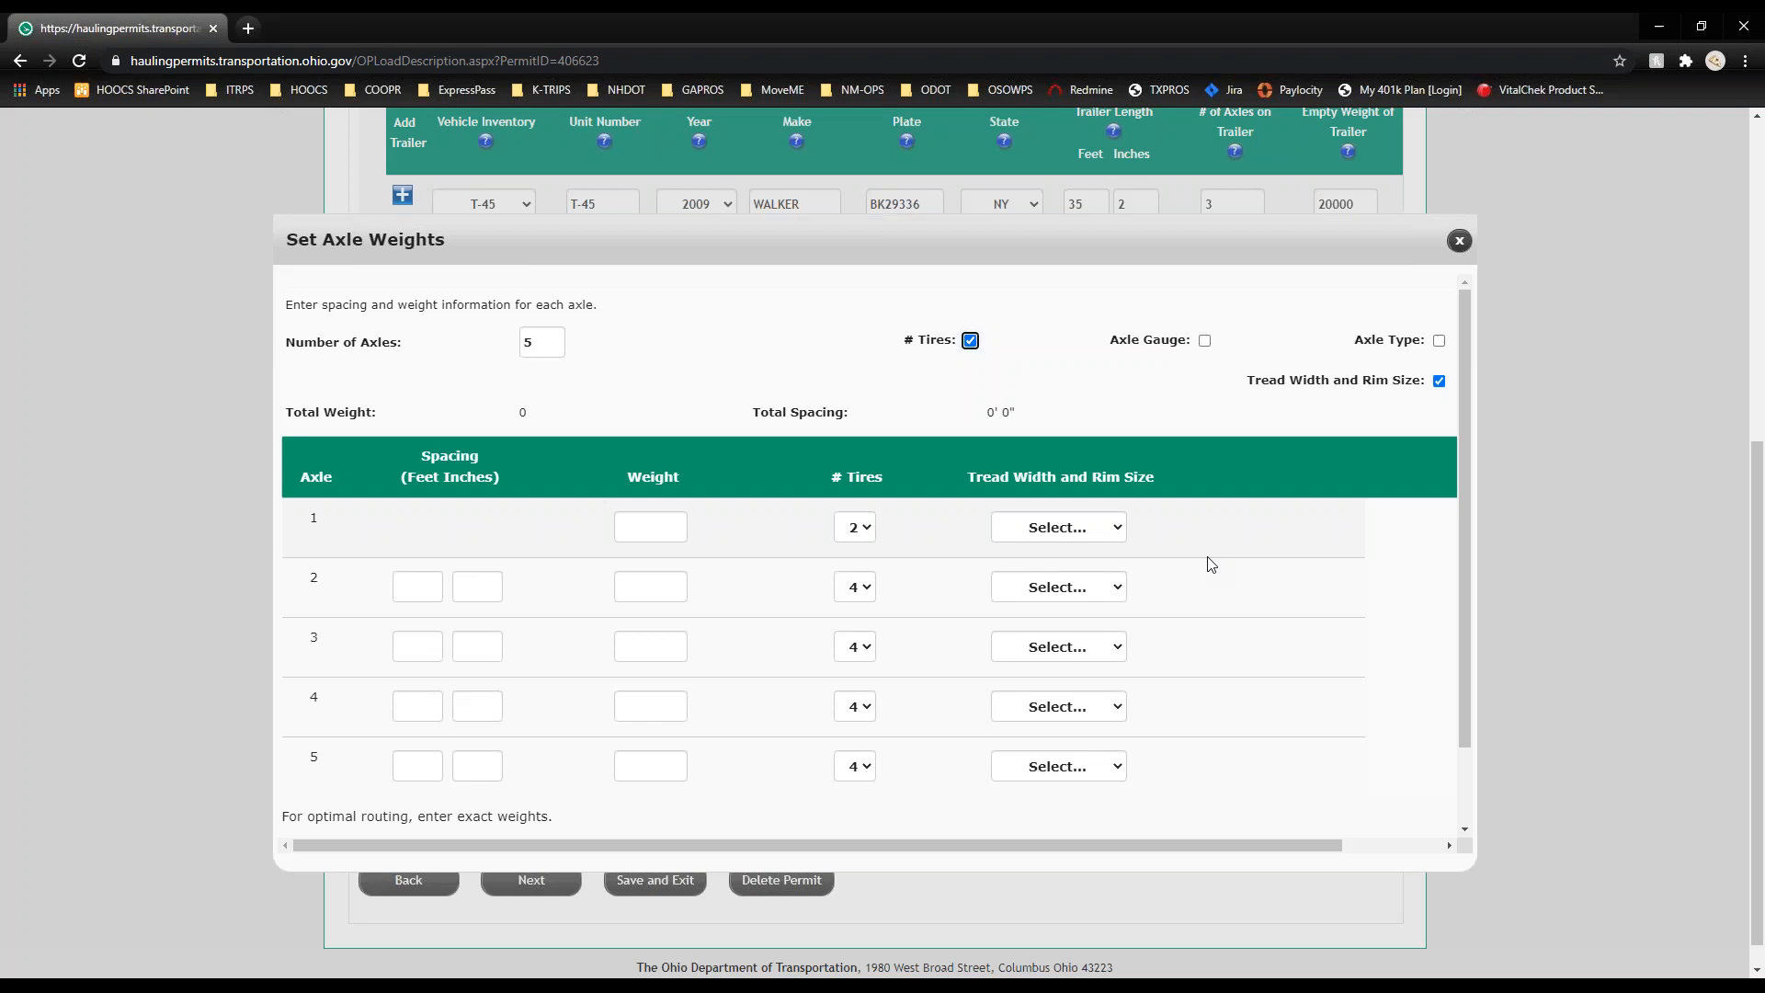
pyautogui.click(715, 373)
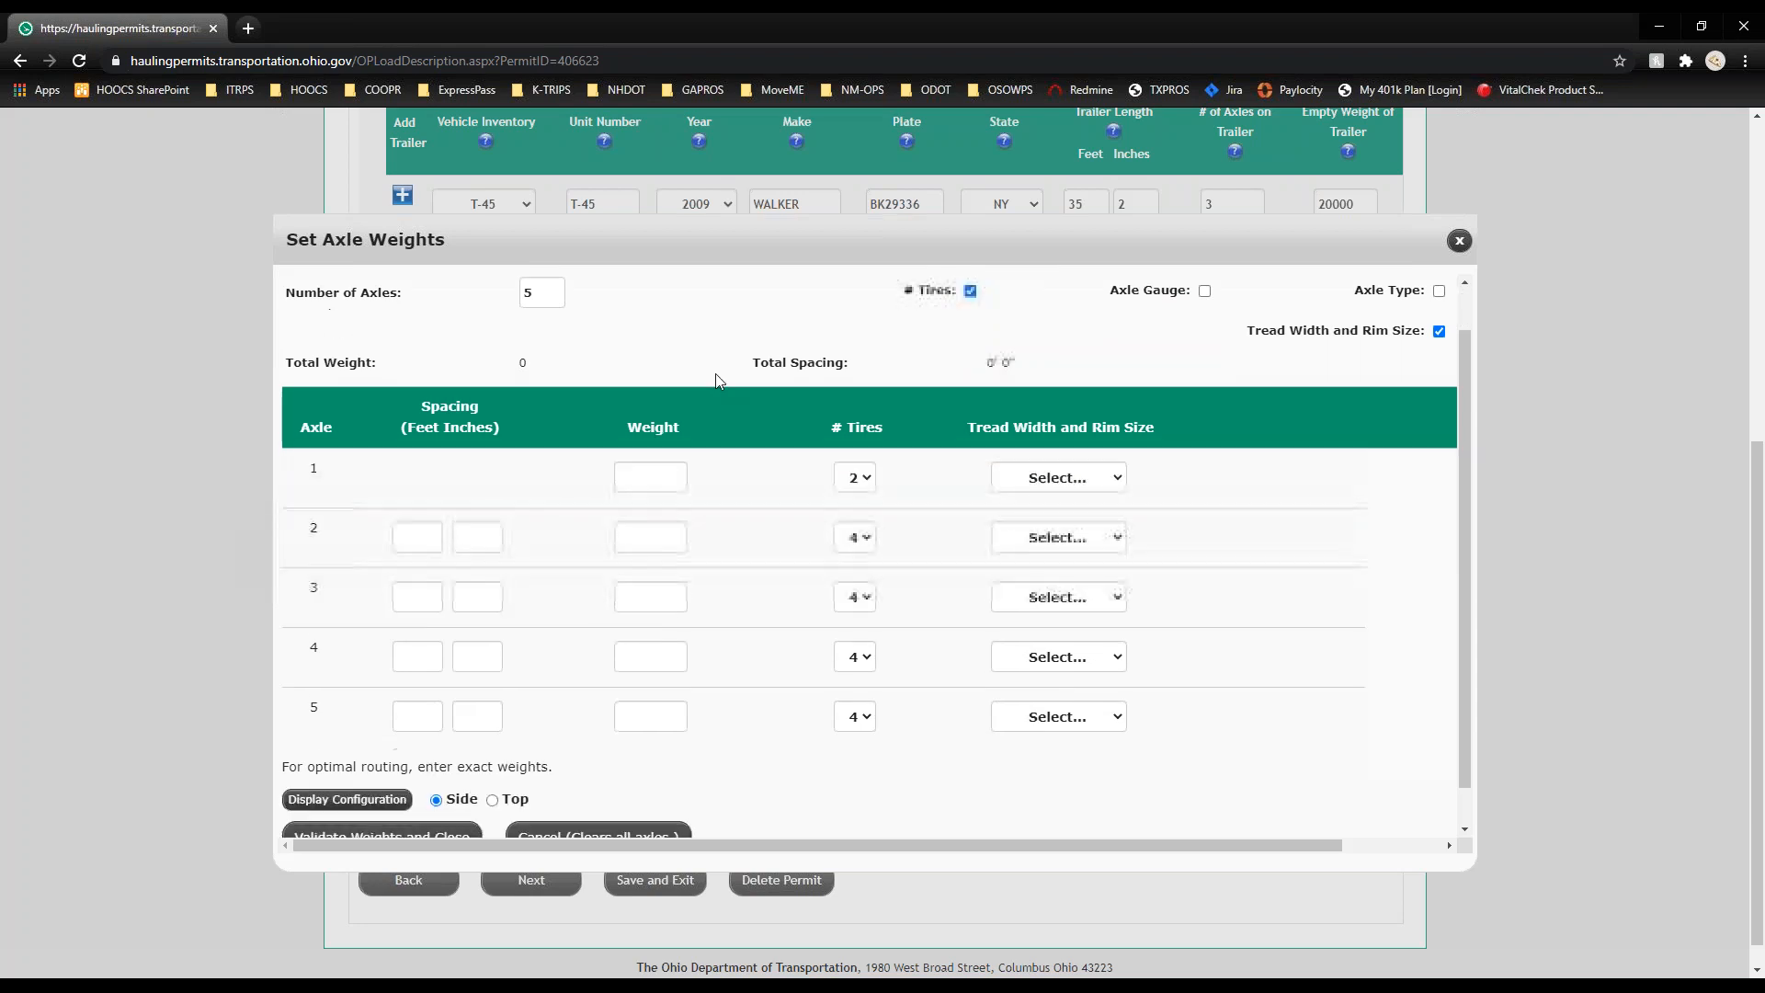
pyautogui.scroll(-1, 715, 373)
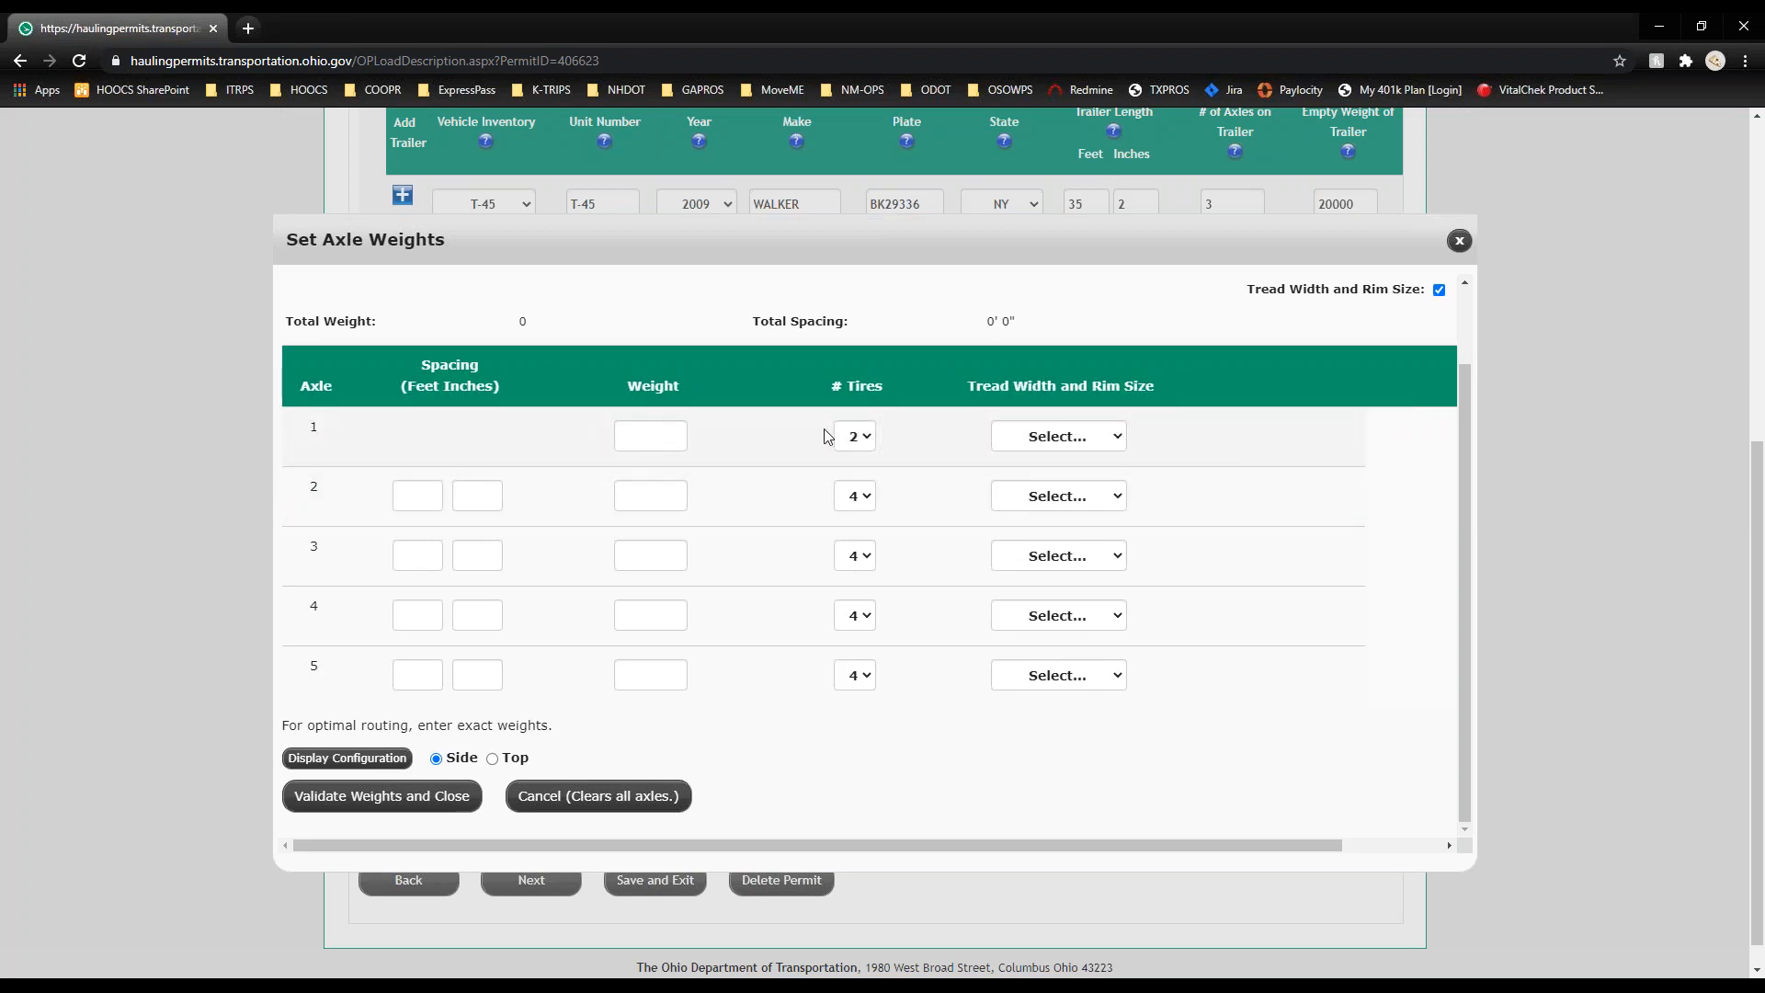
# Step: Check axle 1's tread width and rim size list, then dismiss it without choosing
pyautogui.click(1061, 440)
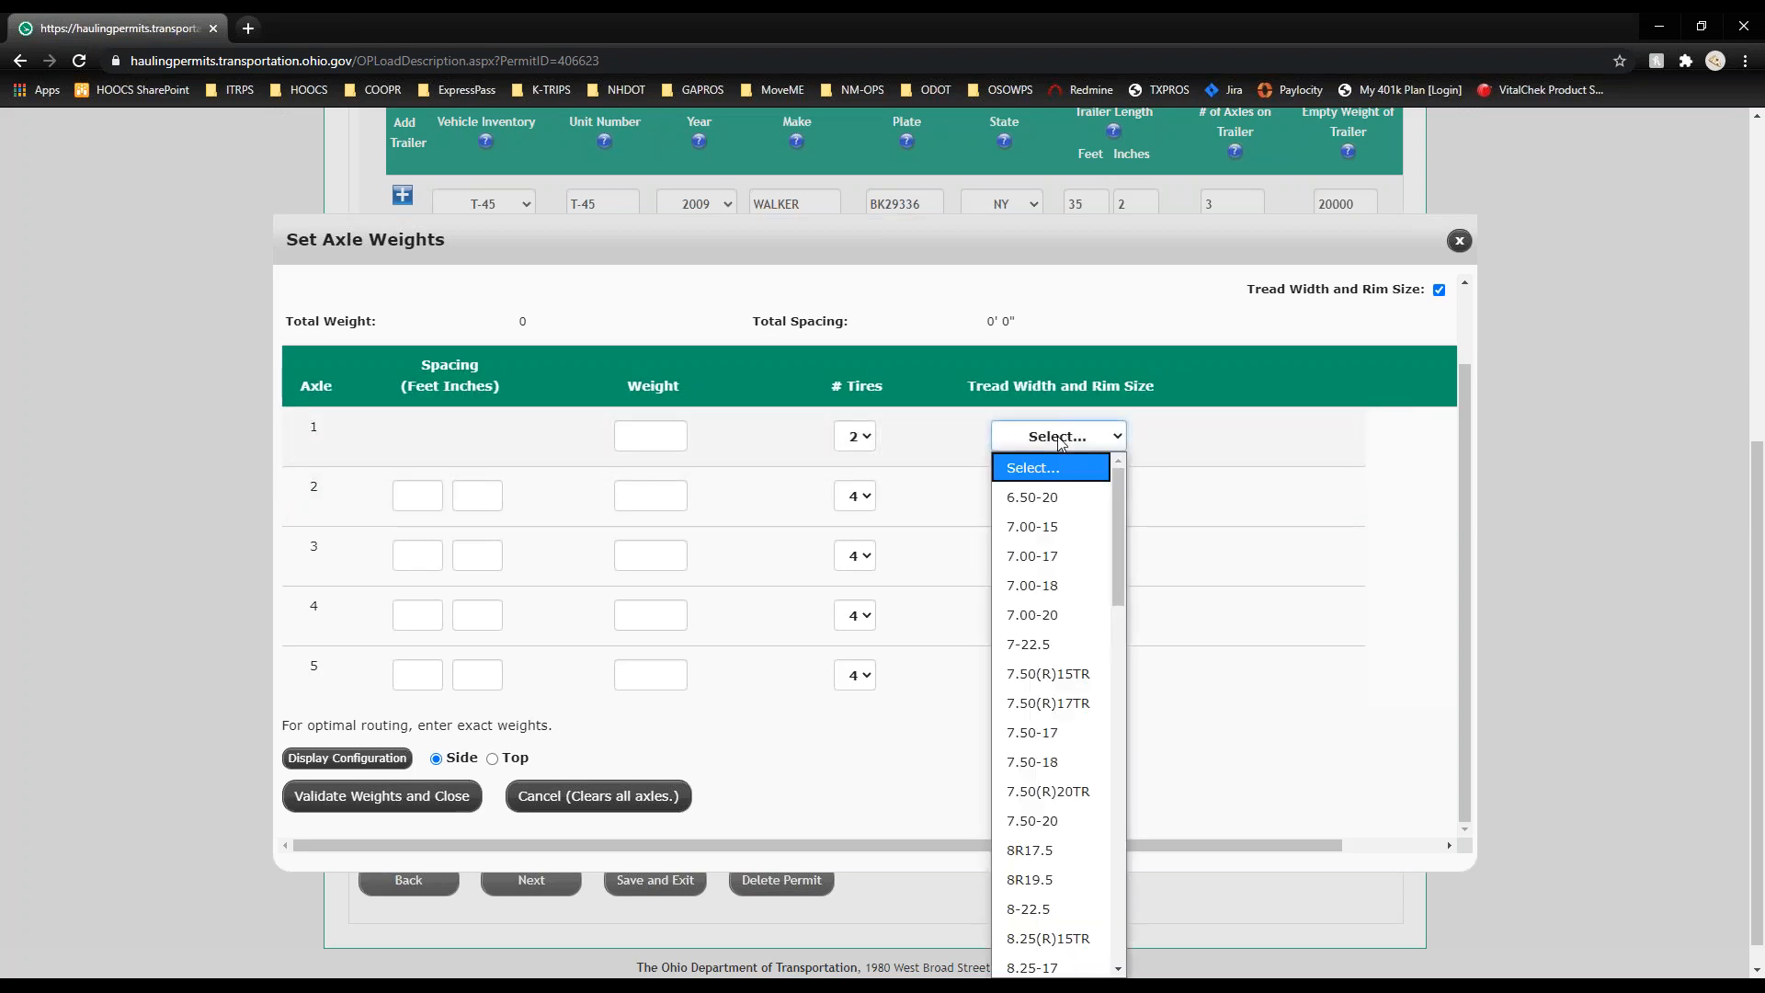
pyautogui.scroll(-3, 1051, 561)
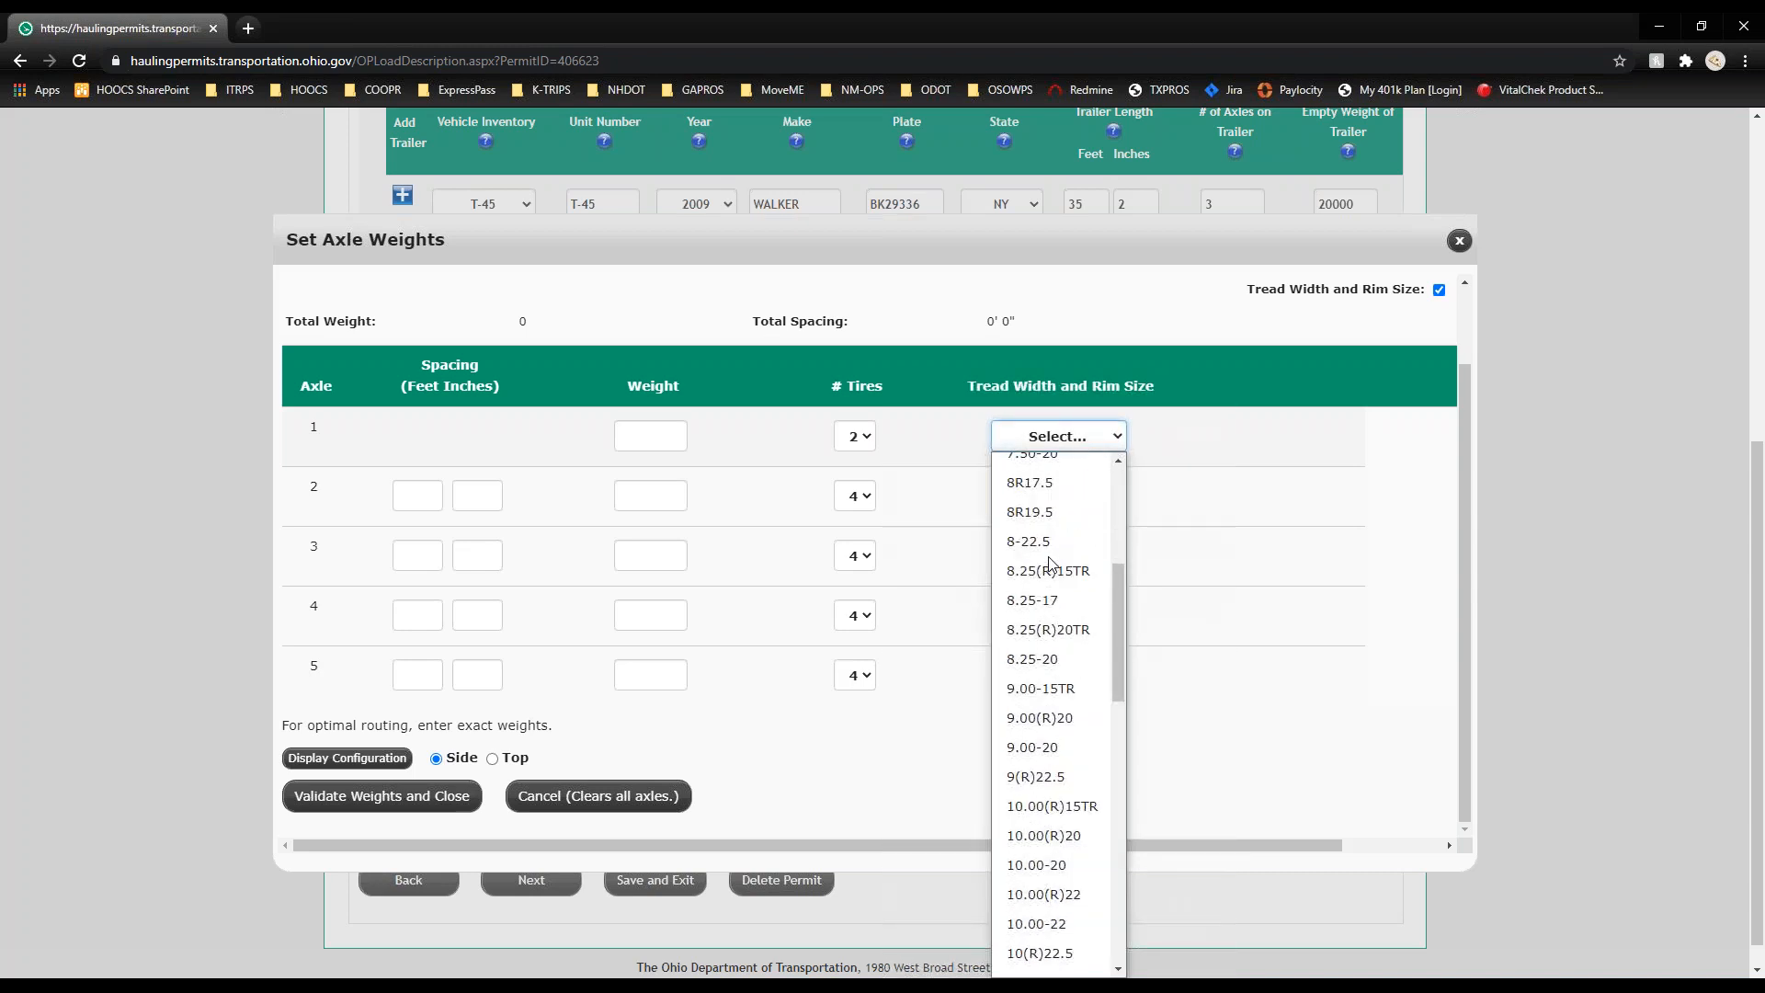
pyautogui.scroll(-5, 1051, 563)
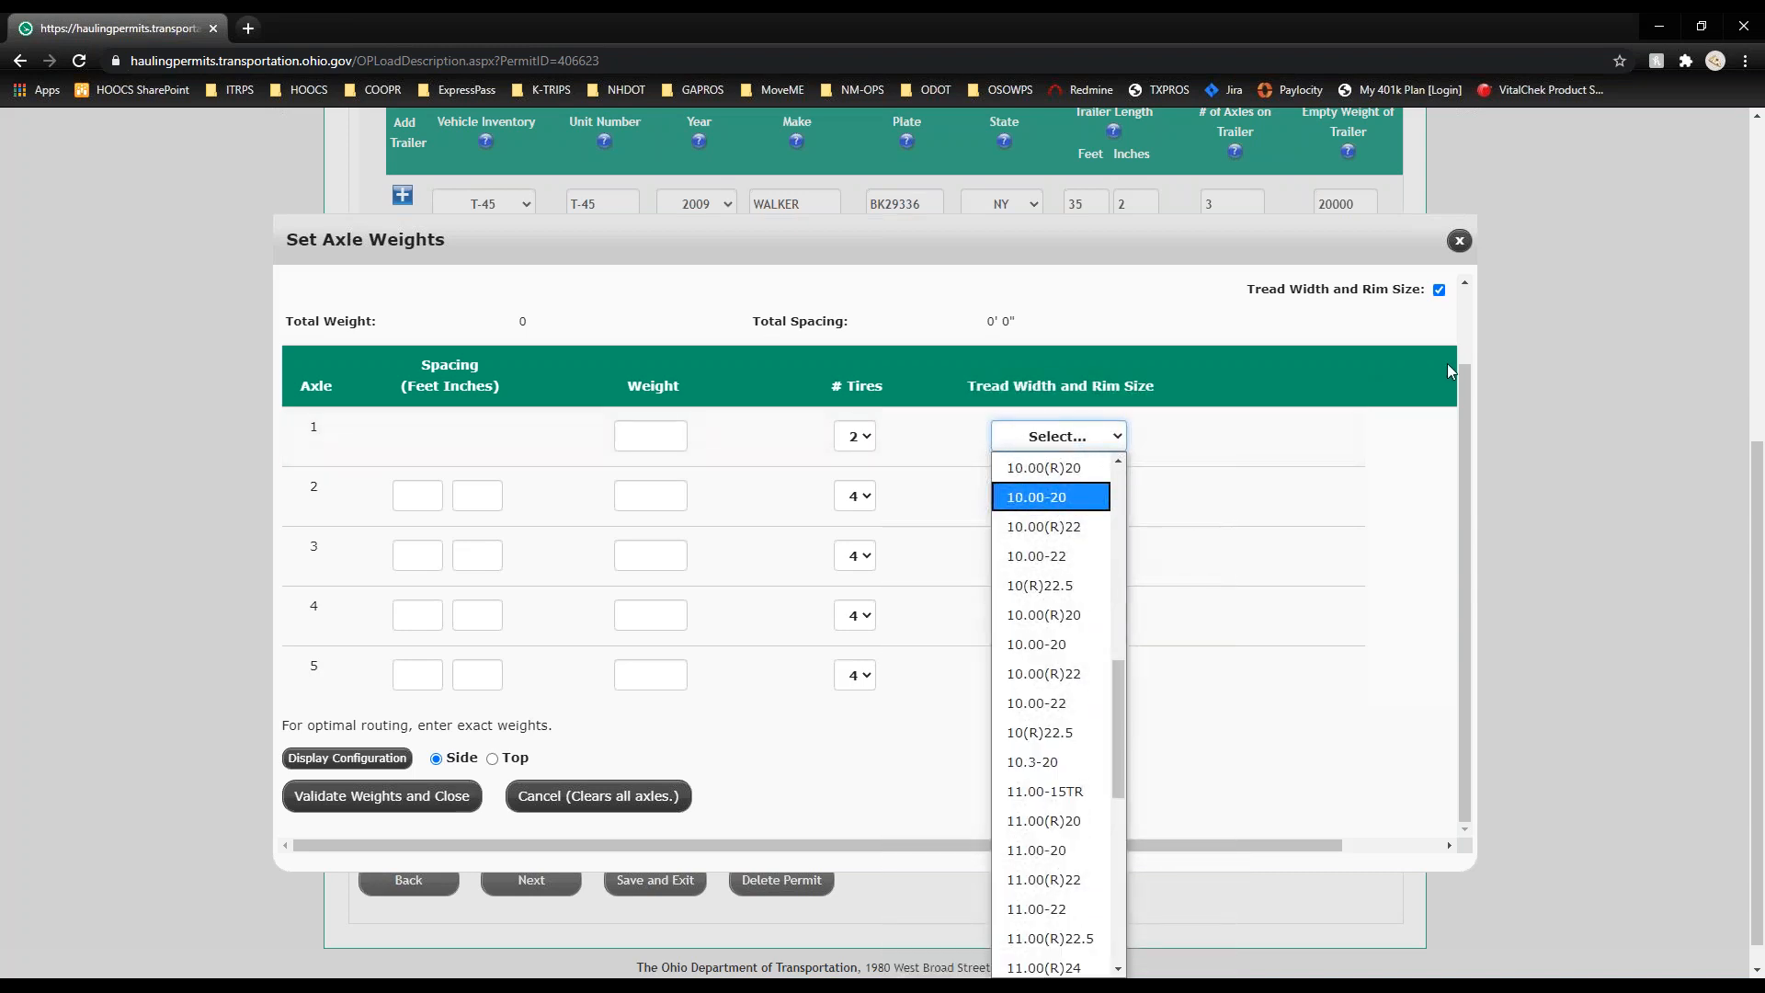
pyautogui.click(1349, 405)
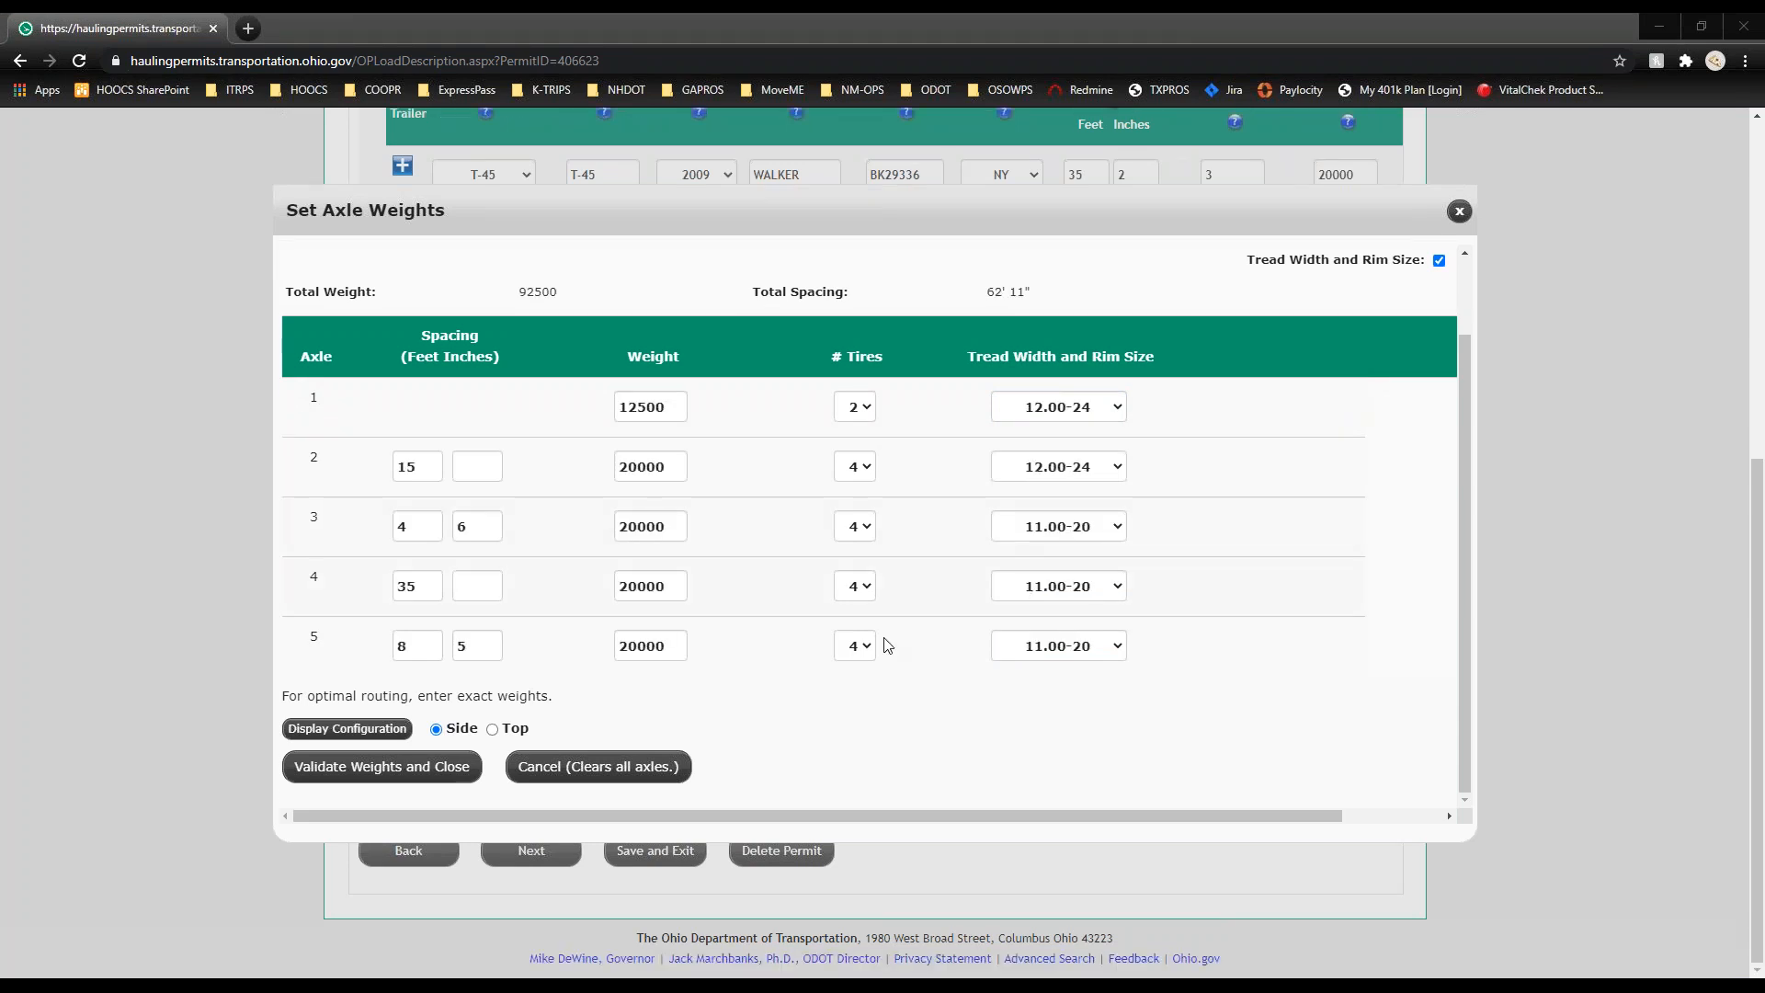
# Step: Review the axle spacing diagram in side view, then in top view
pyautogui.click(366, 730)
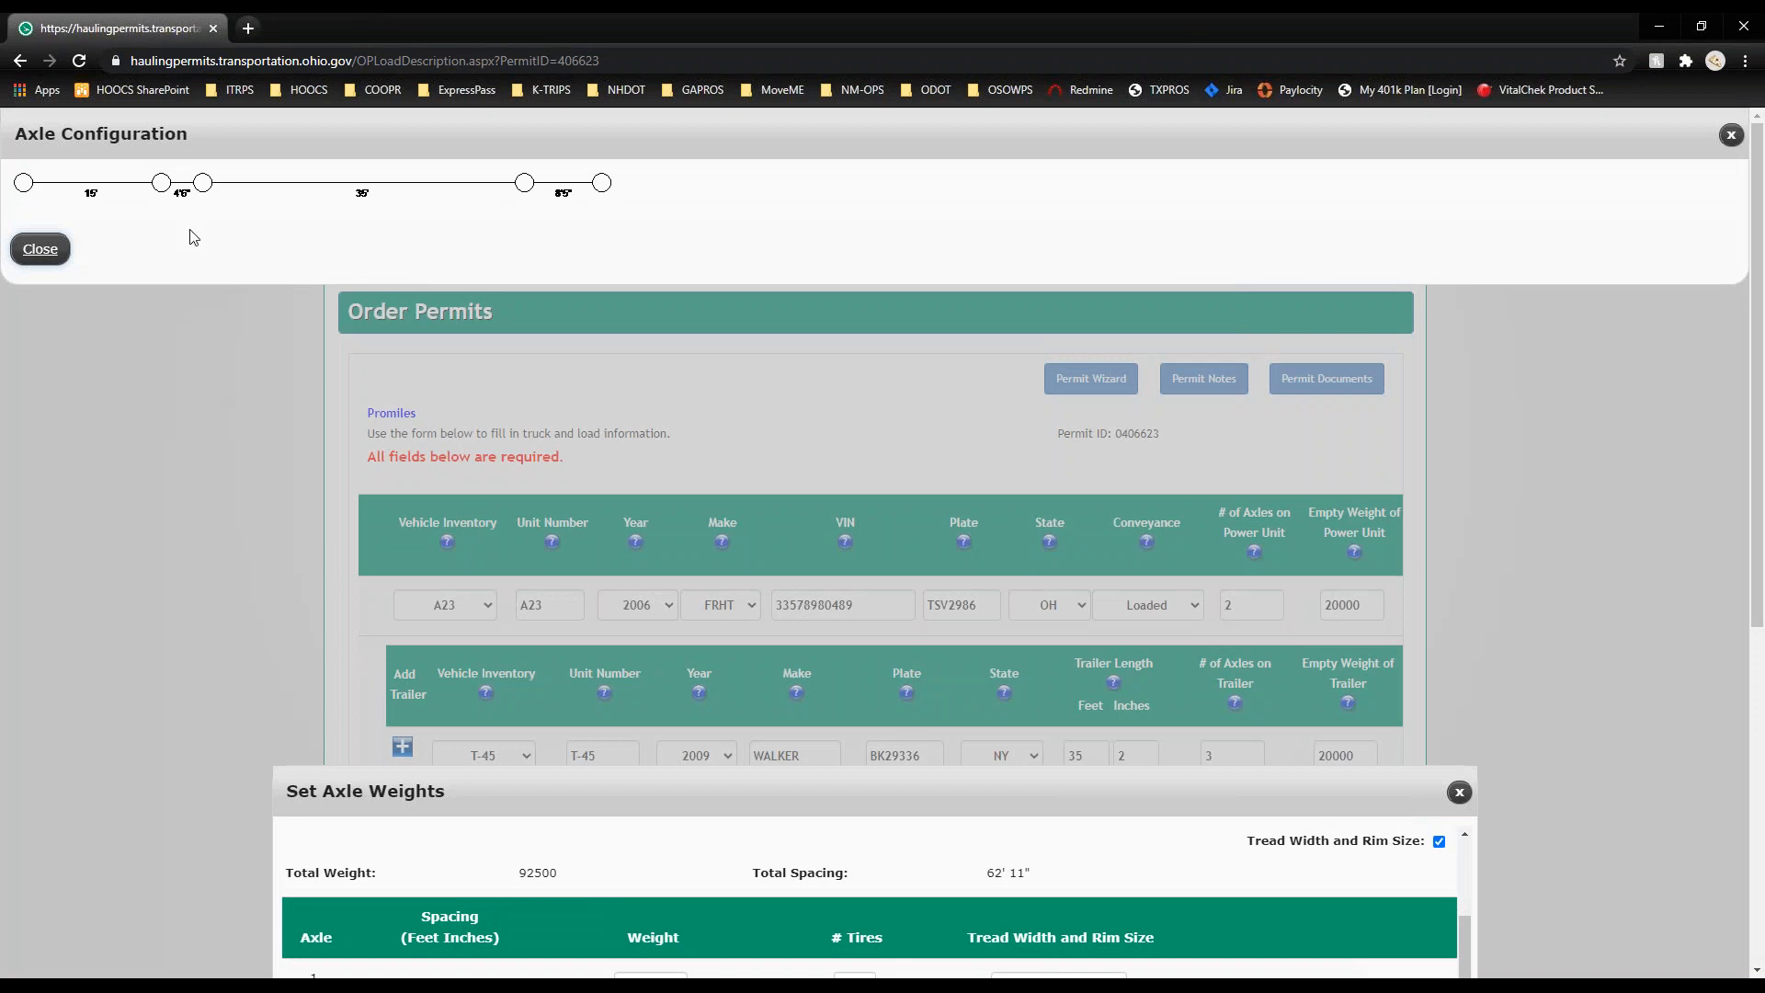
pyautogui.click(41, 249)
pyautogui.click(493, 731)
pyautogui.click(394, 731)
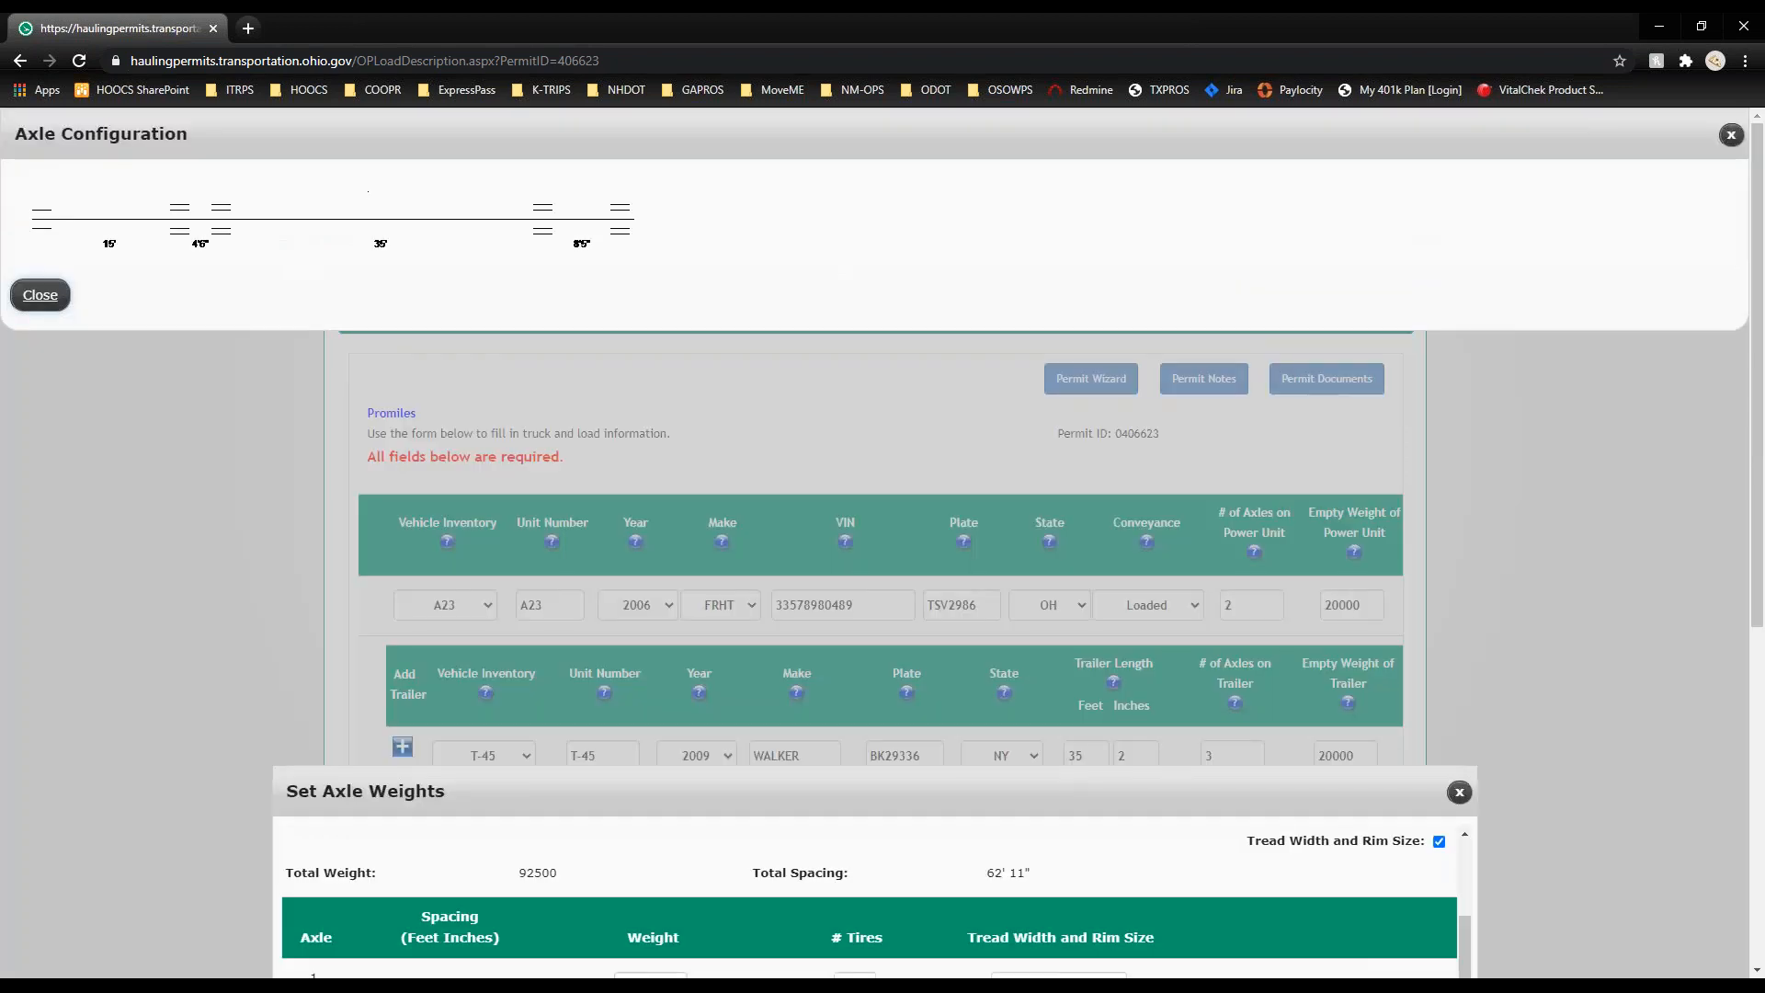
pyautogui.click(40, 293)
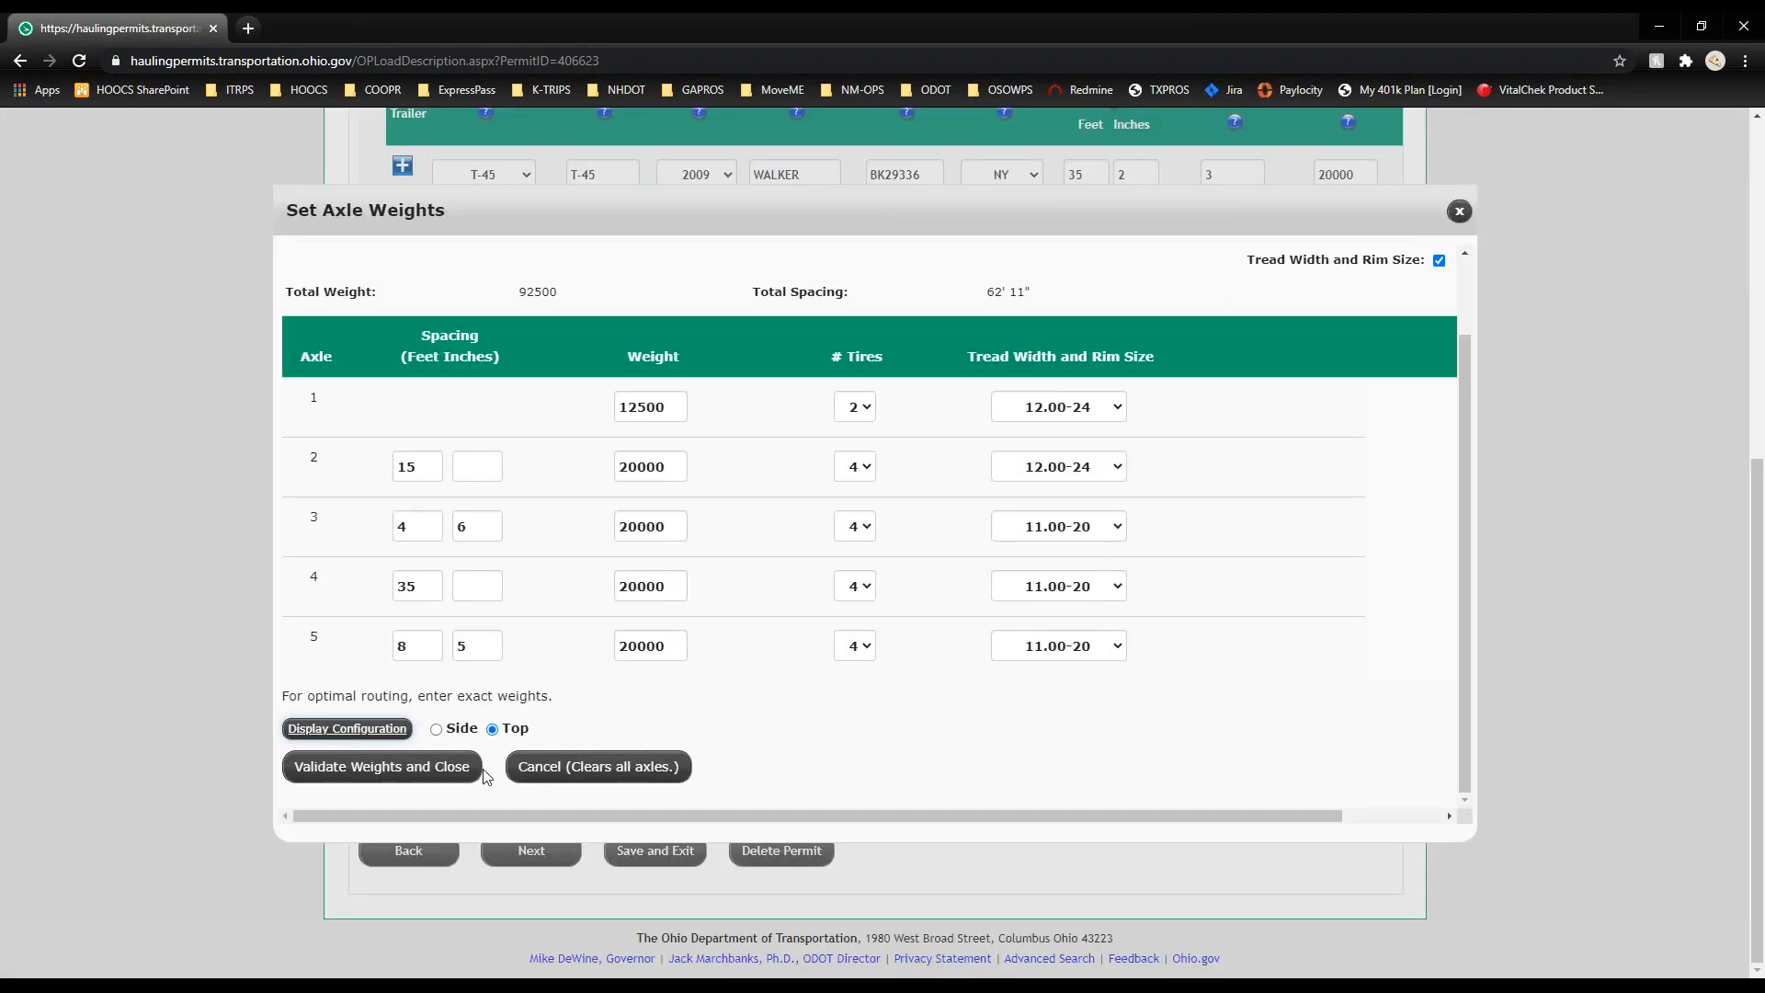
# Step: Validate the five axle weights totalling 92500 lbs and return to the load form
pyautogui.click(443, 772)
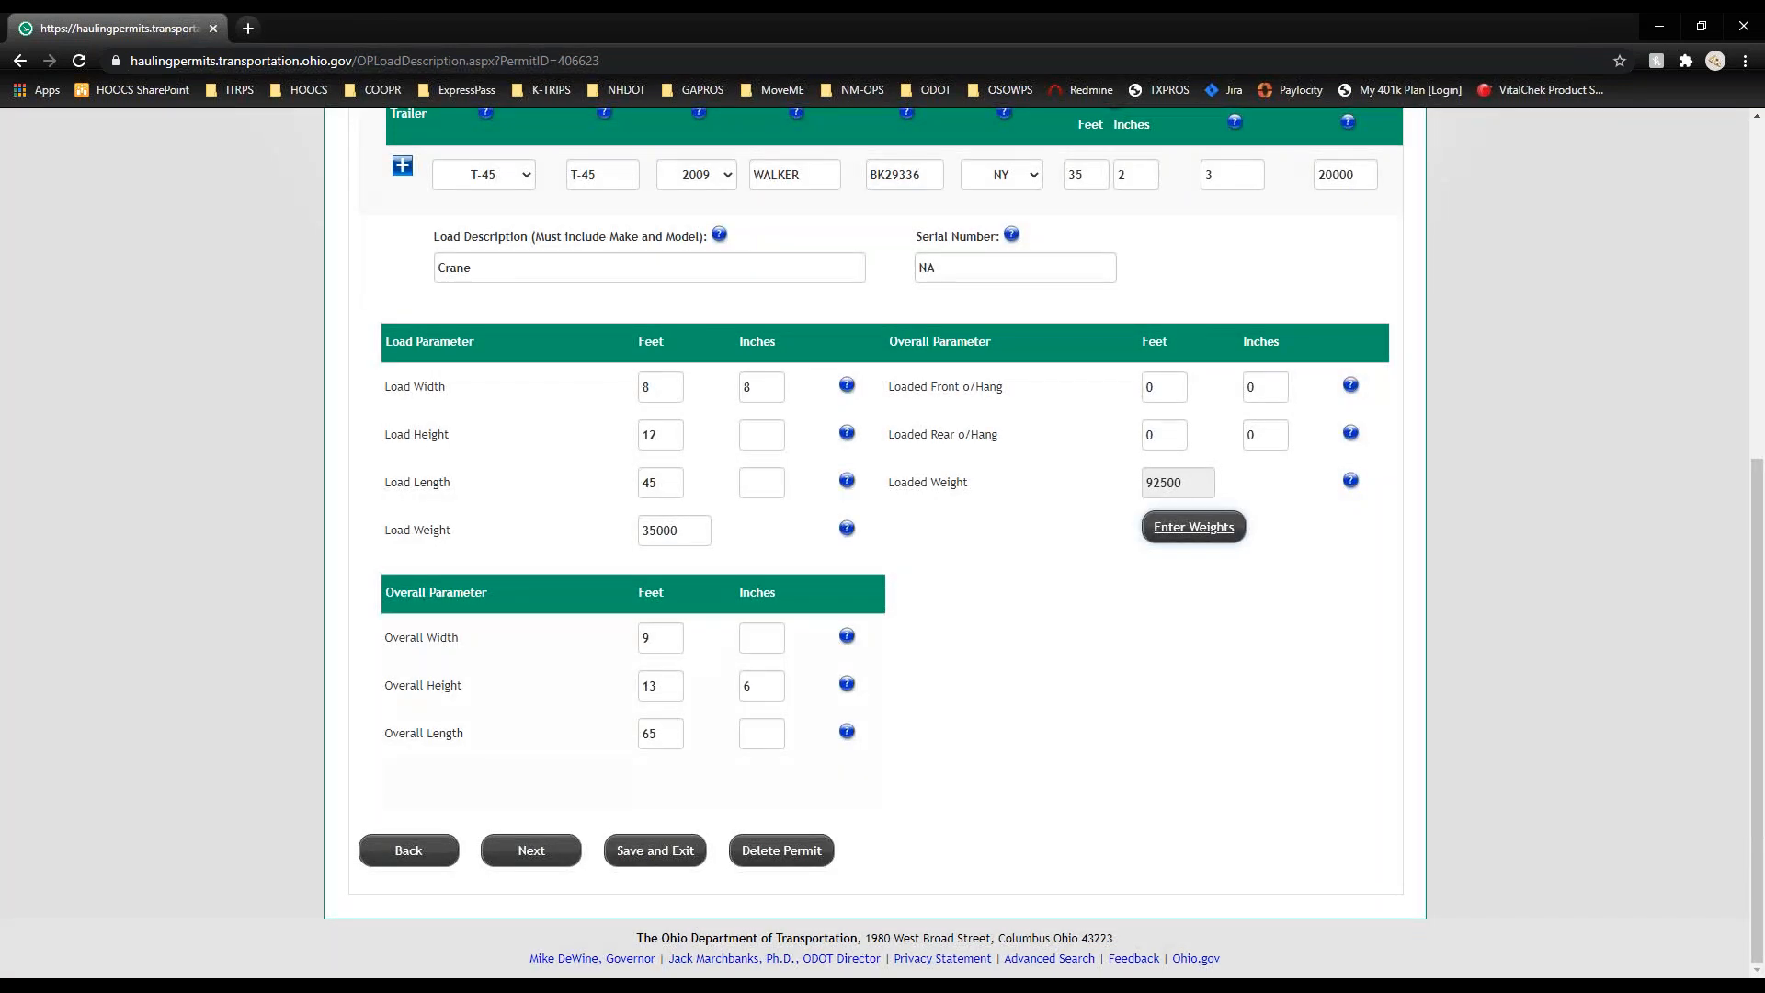
pyautogui.scroll(2, 1139, 765)
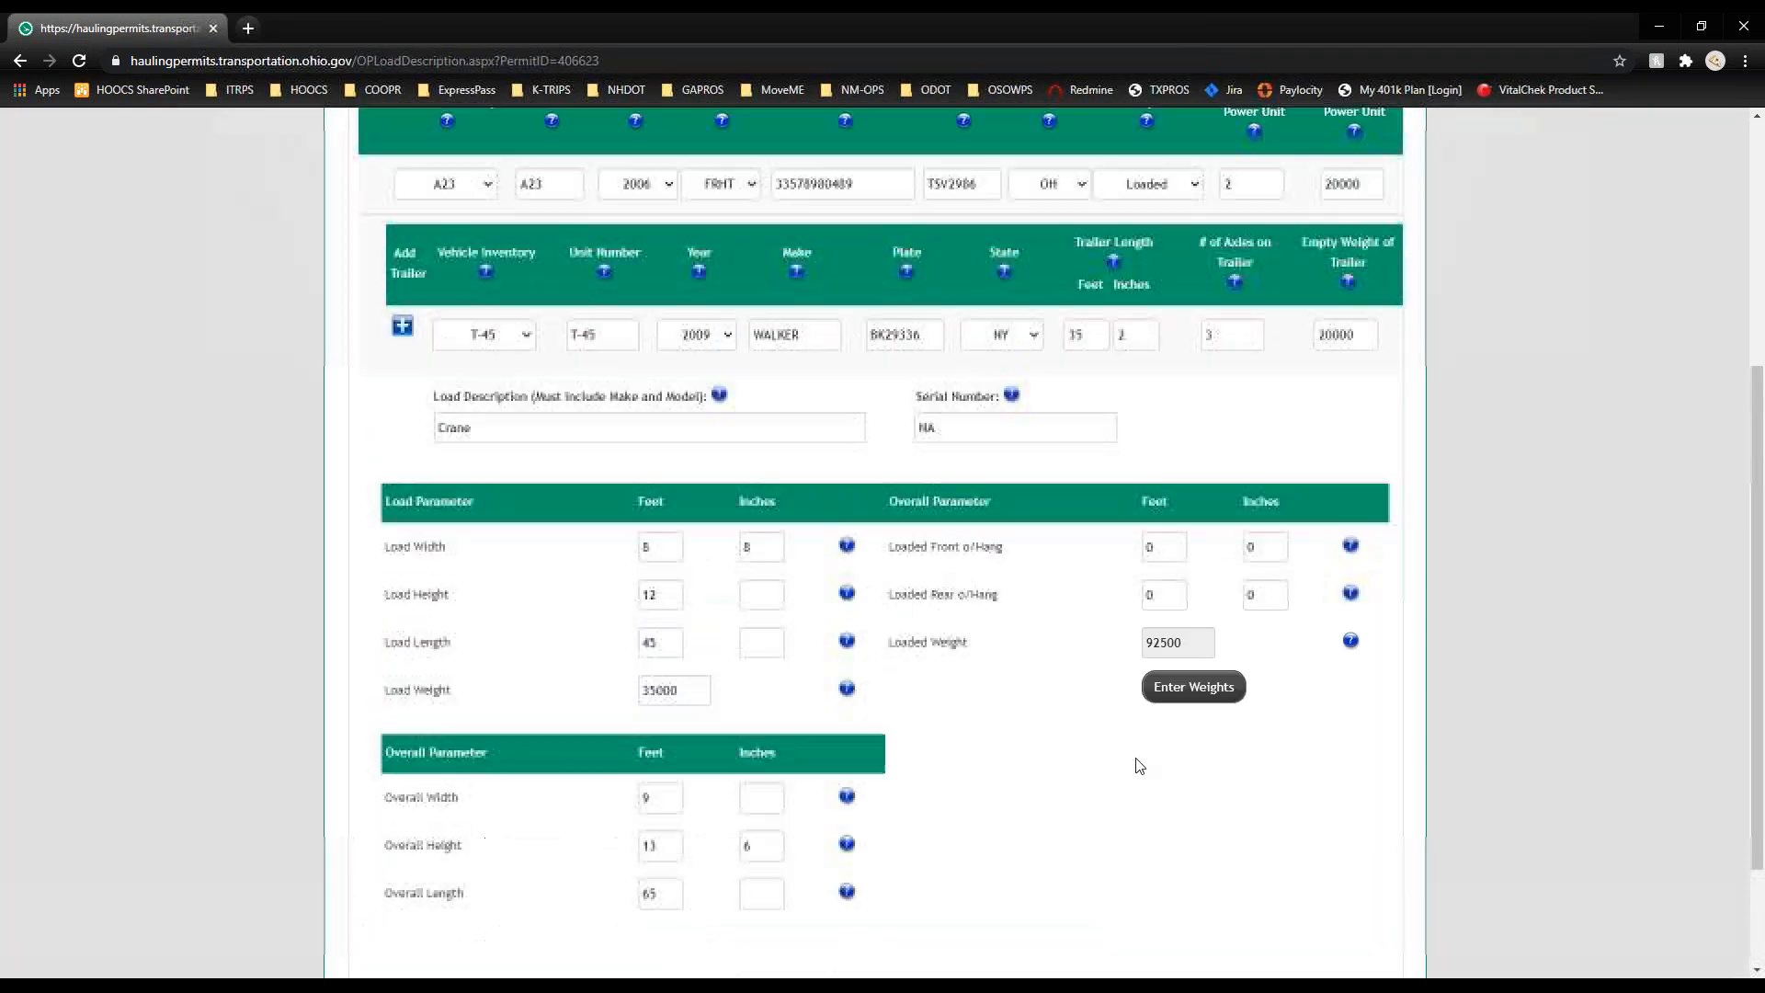
pyautogui.scroll(2, 1139, 766)
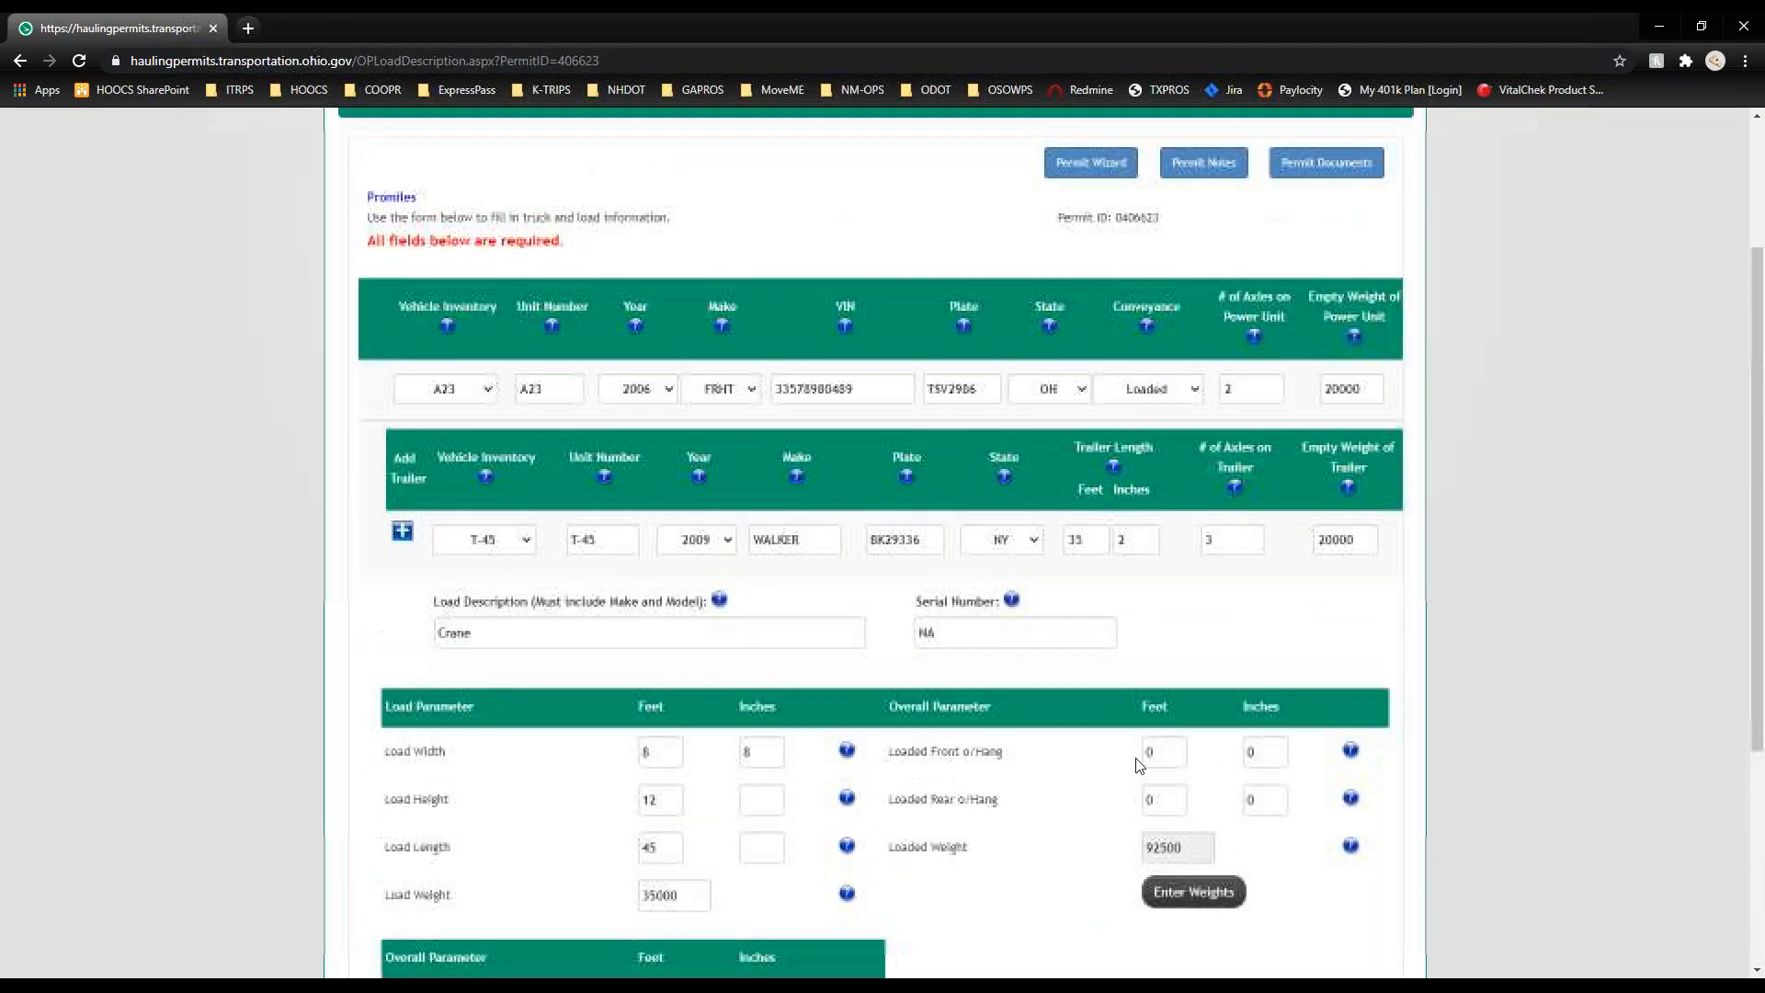
pyautogui.scroll(-3, 1139, 766)
pyautogui.scroll(-2, 1139, 766)
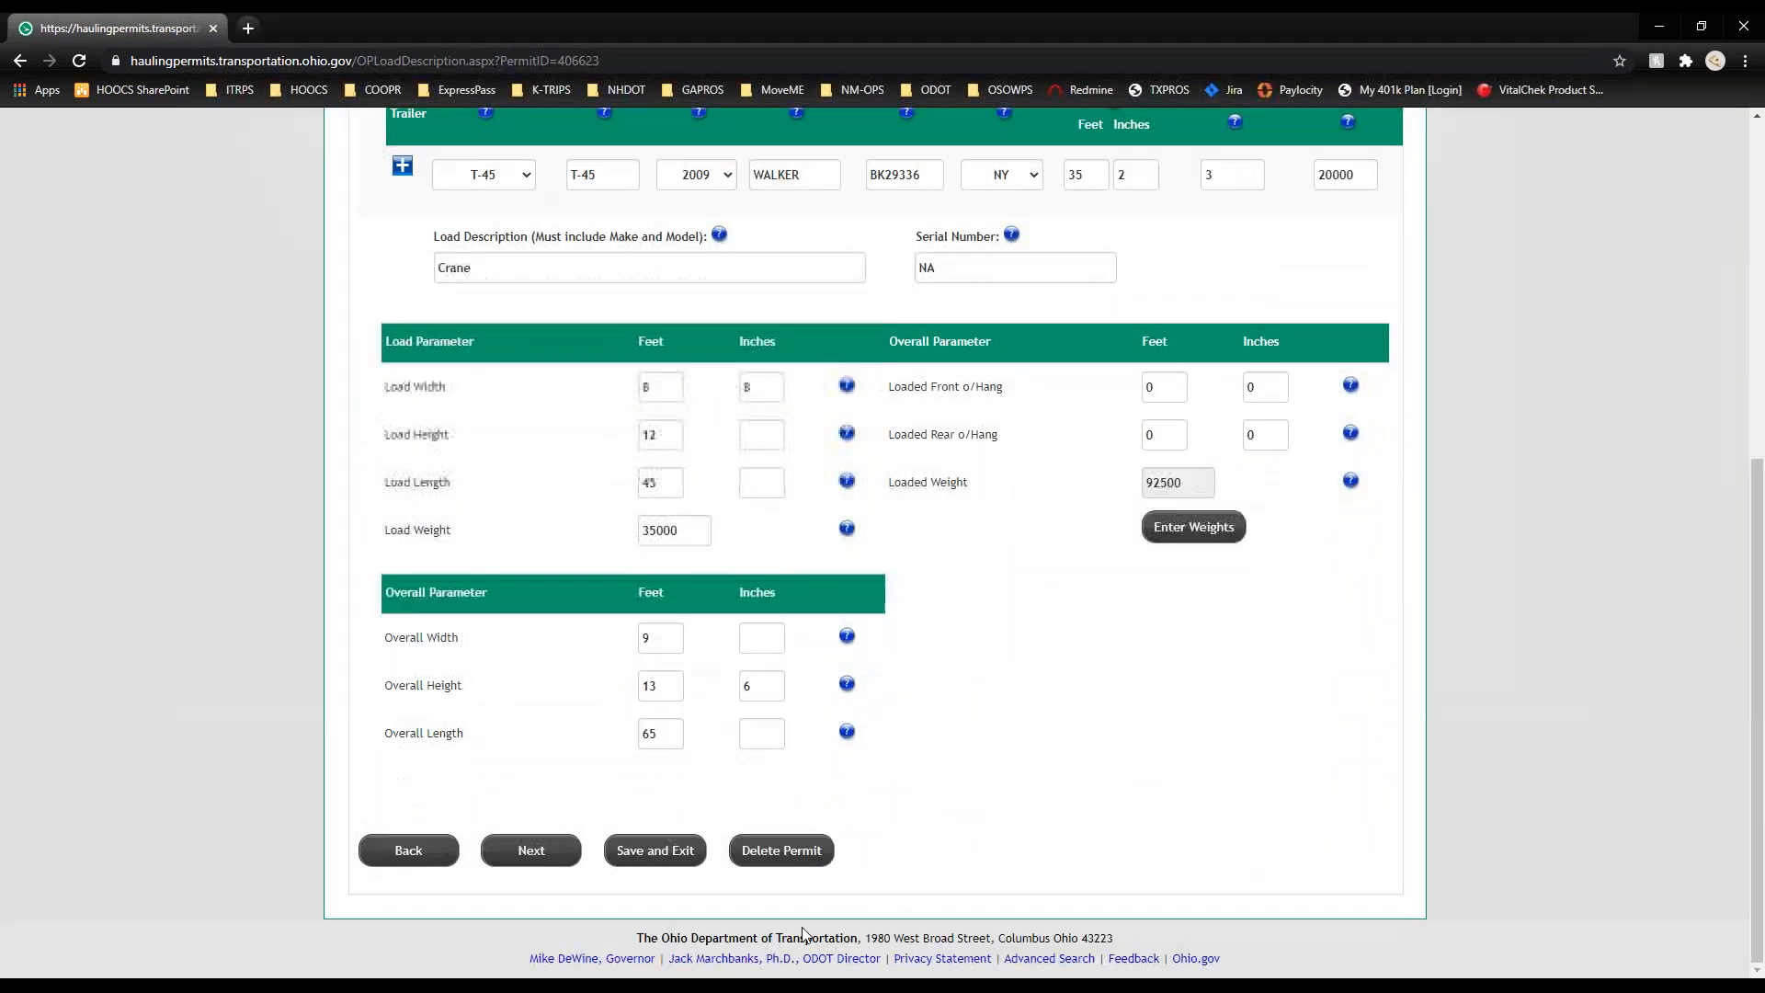
# Step: Continue from the load form to the route entry page
pyautogui.click(542, 857)
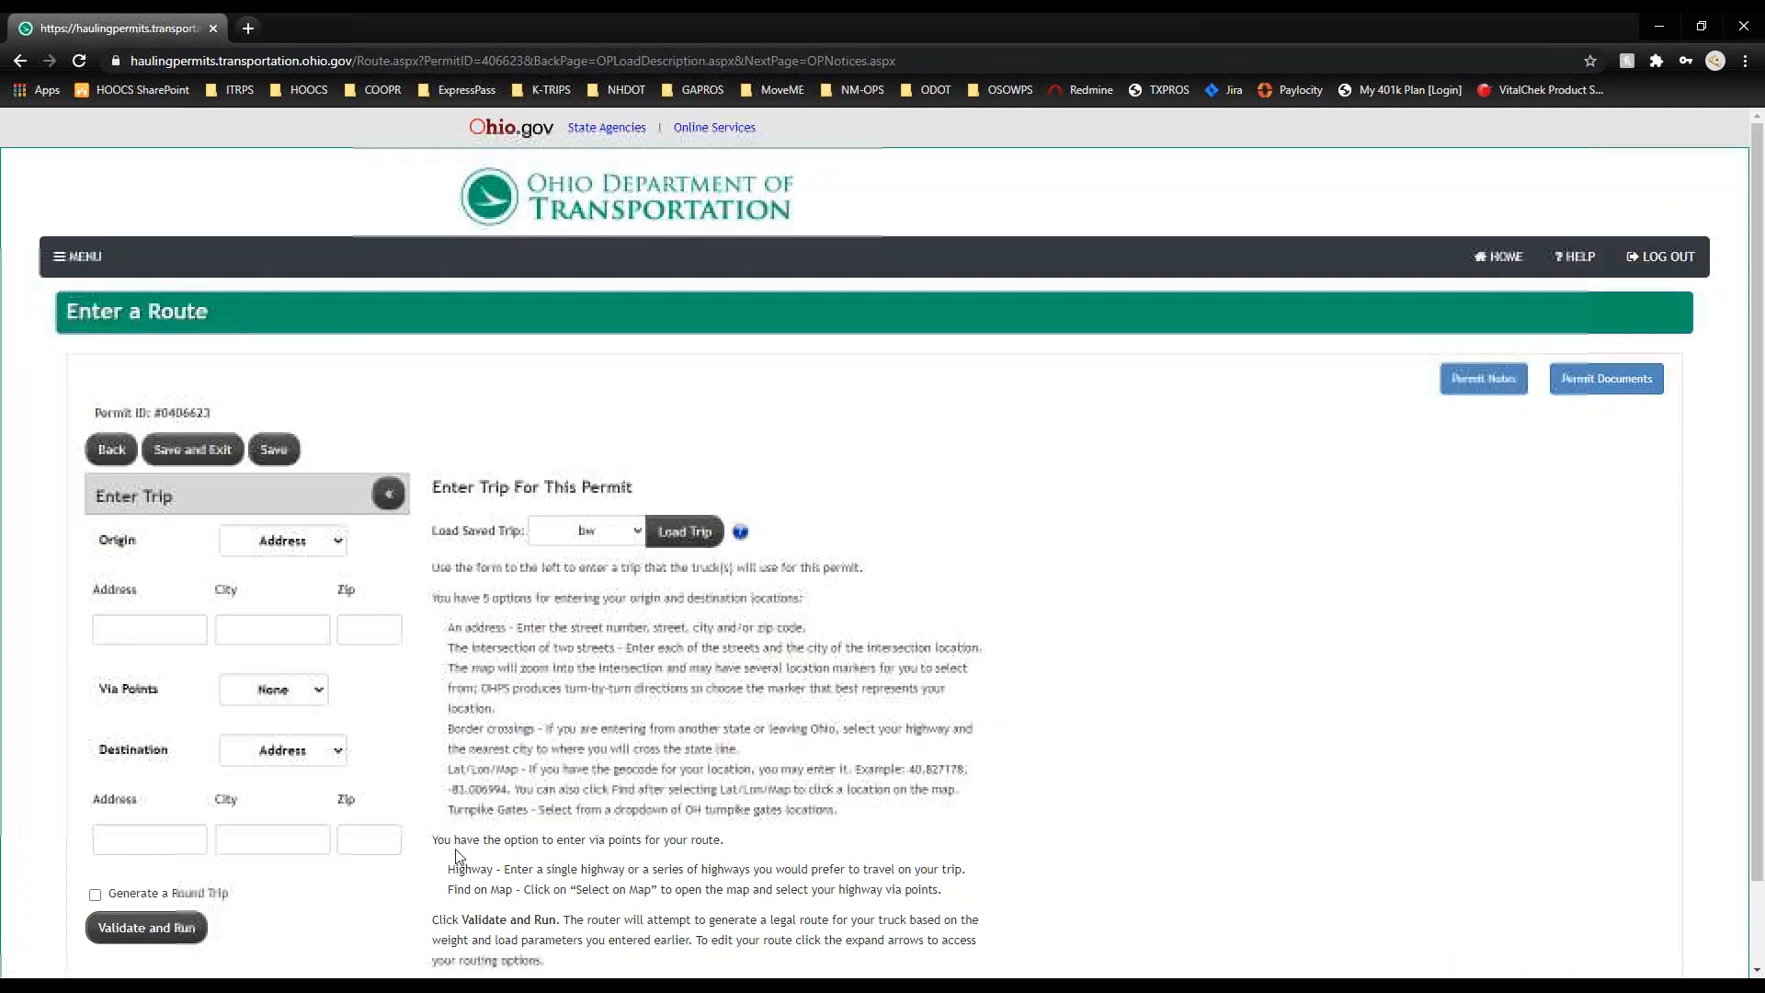
pyautogui.scroll(-1, 41, 498)
pyautogui.scroll(-1, 41, 498)
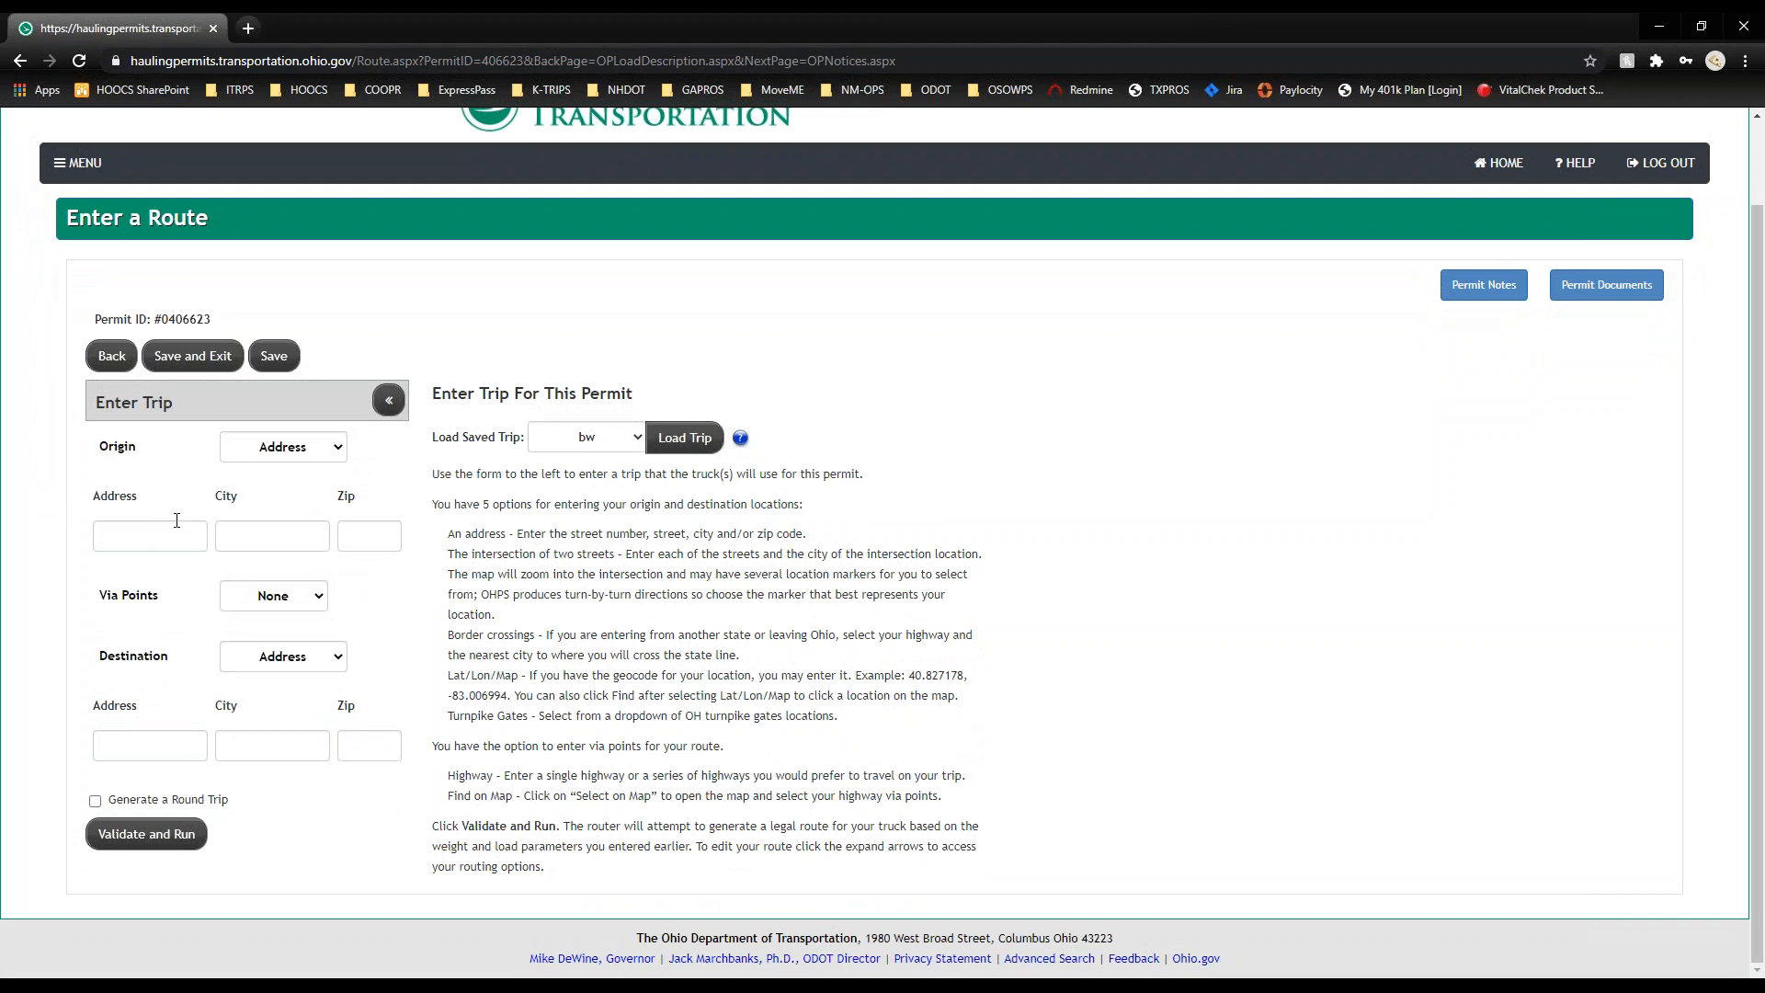
# Step: Load the second saved trip from sr-115/sr-15, Kieferville OH, and validate the route
pyautogui.click(640, 440)
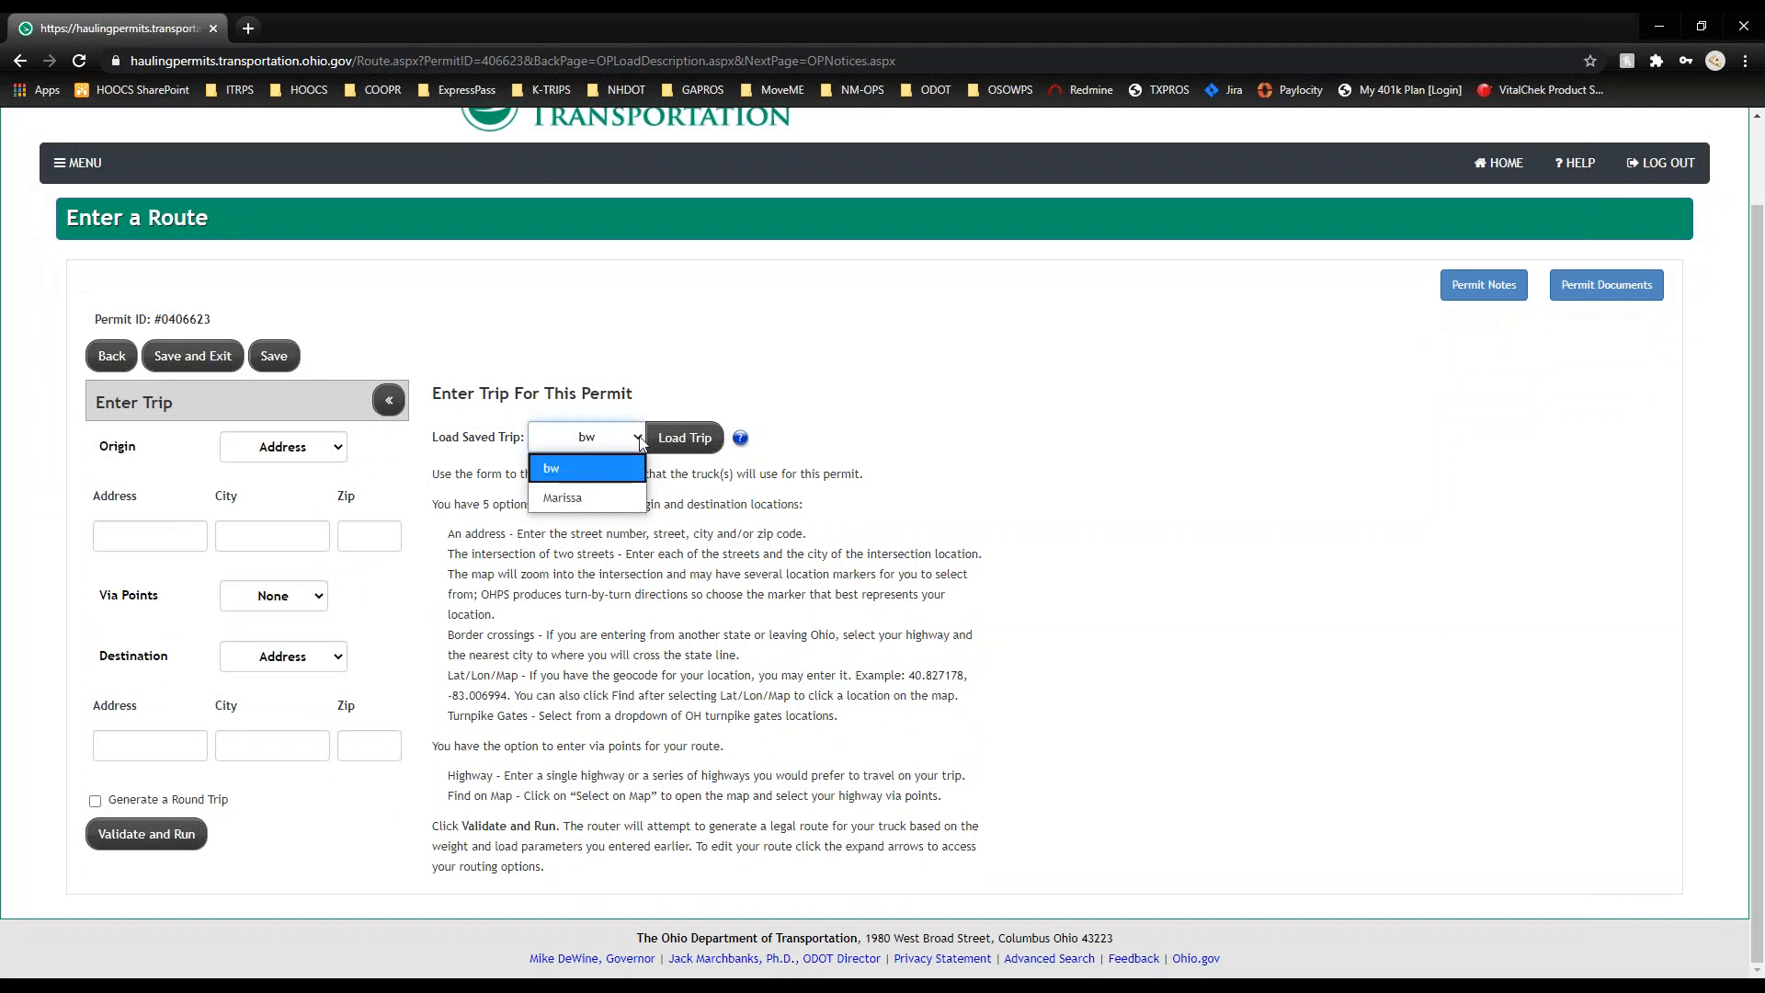
pyautogui.click(598, 497)
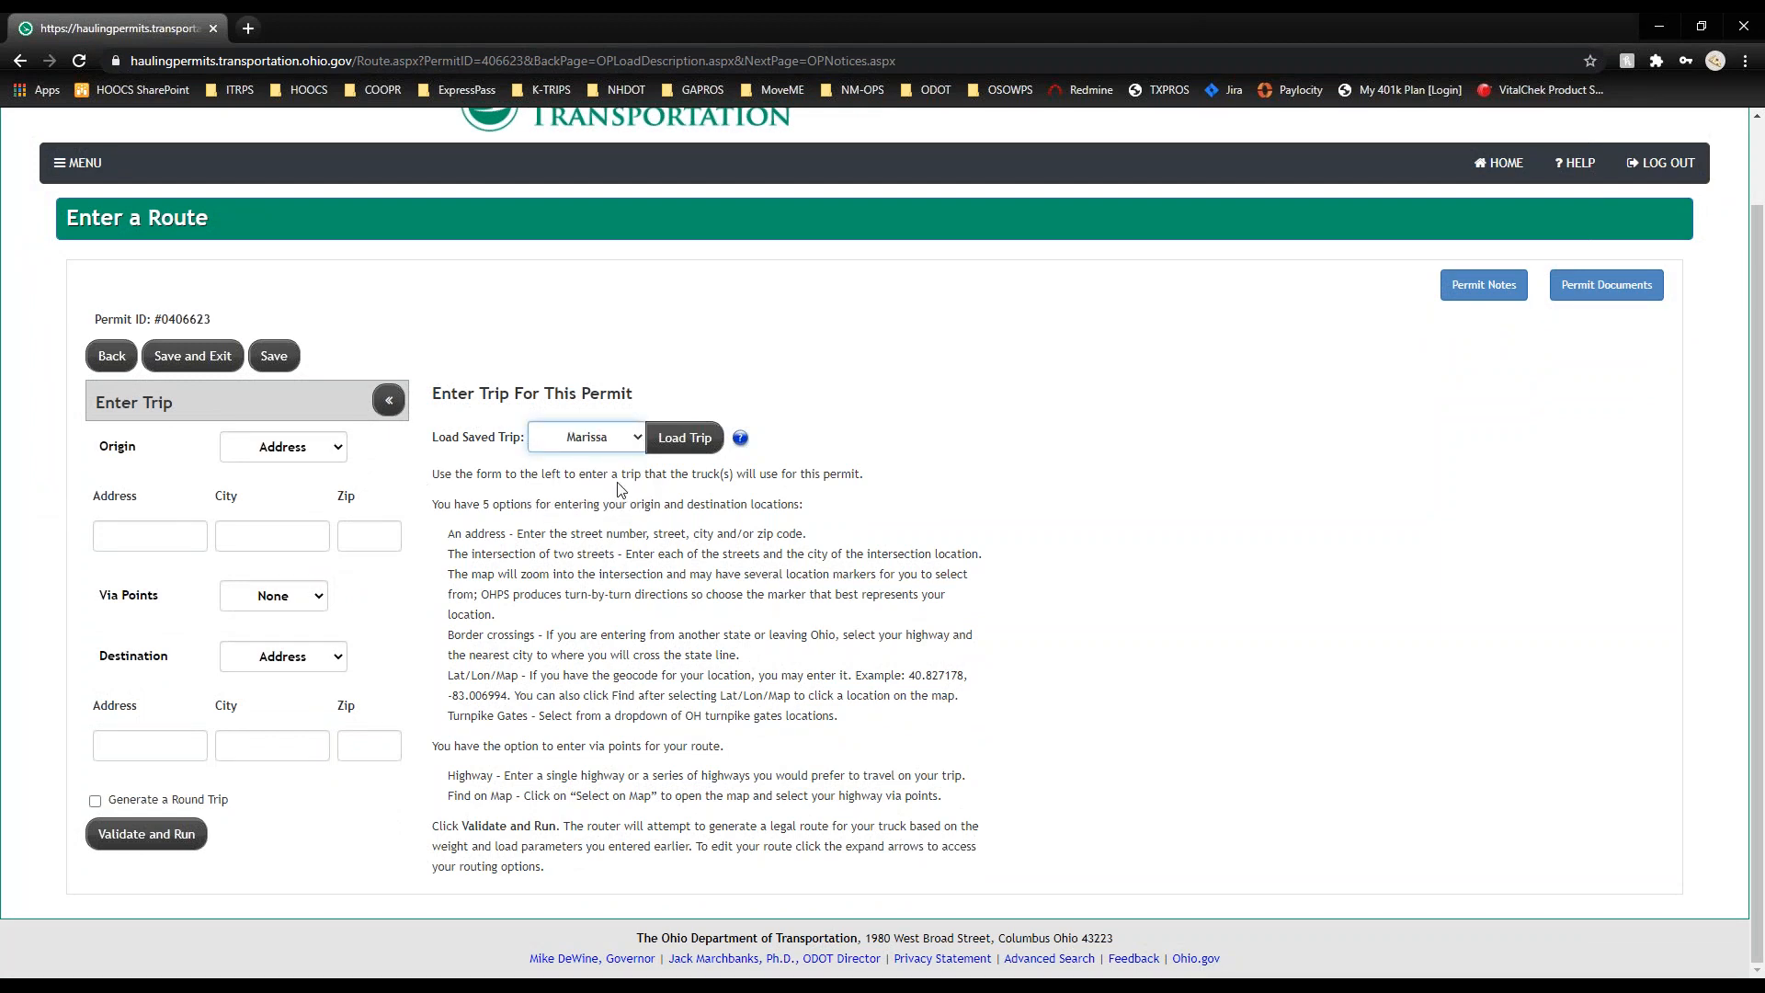
pyautogui.click(685, 442)
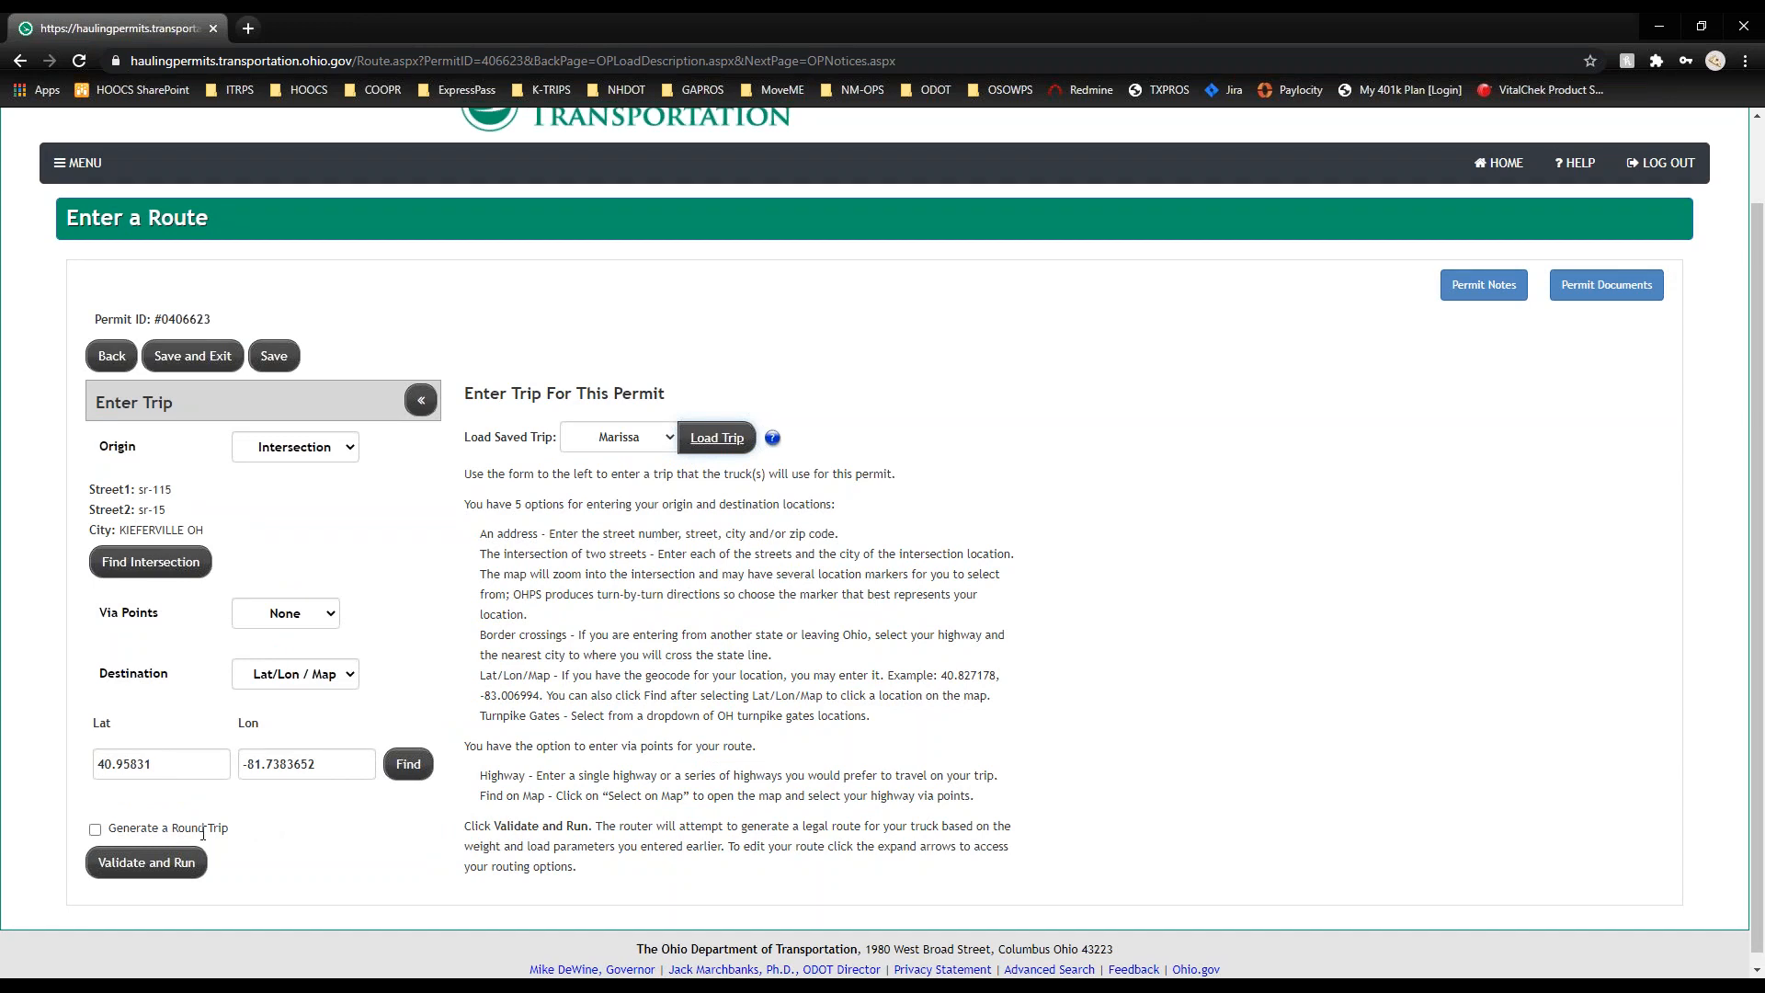
pyautogui.click(168, 864)
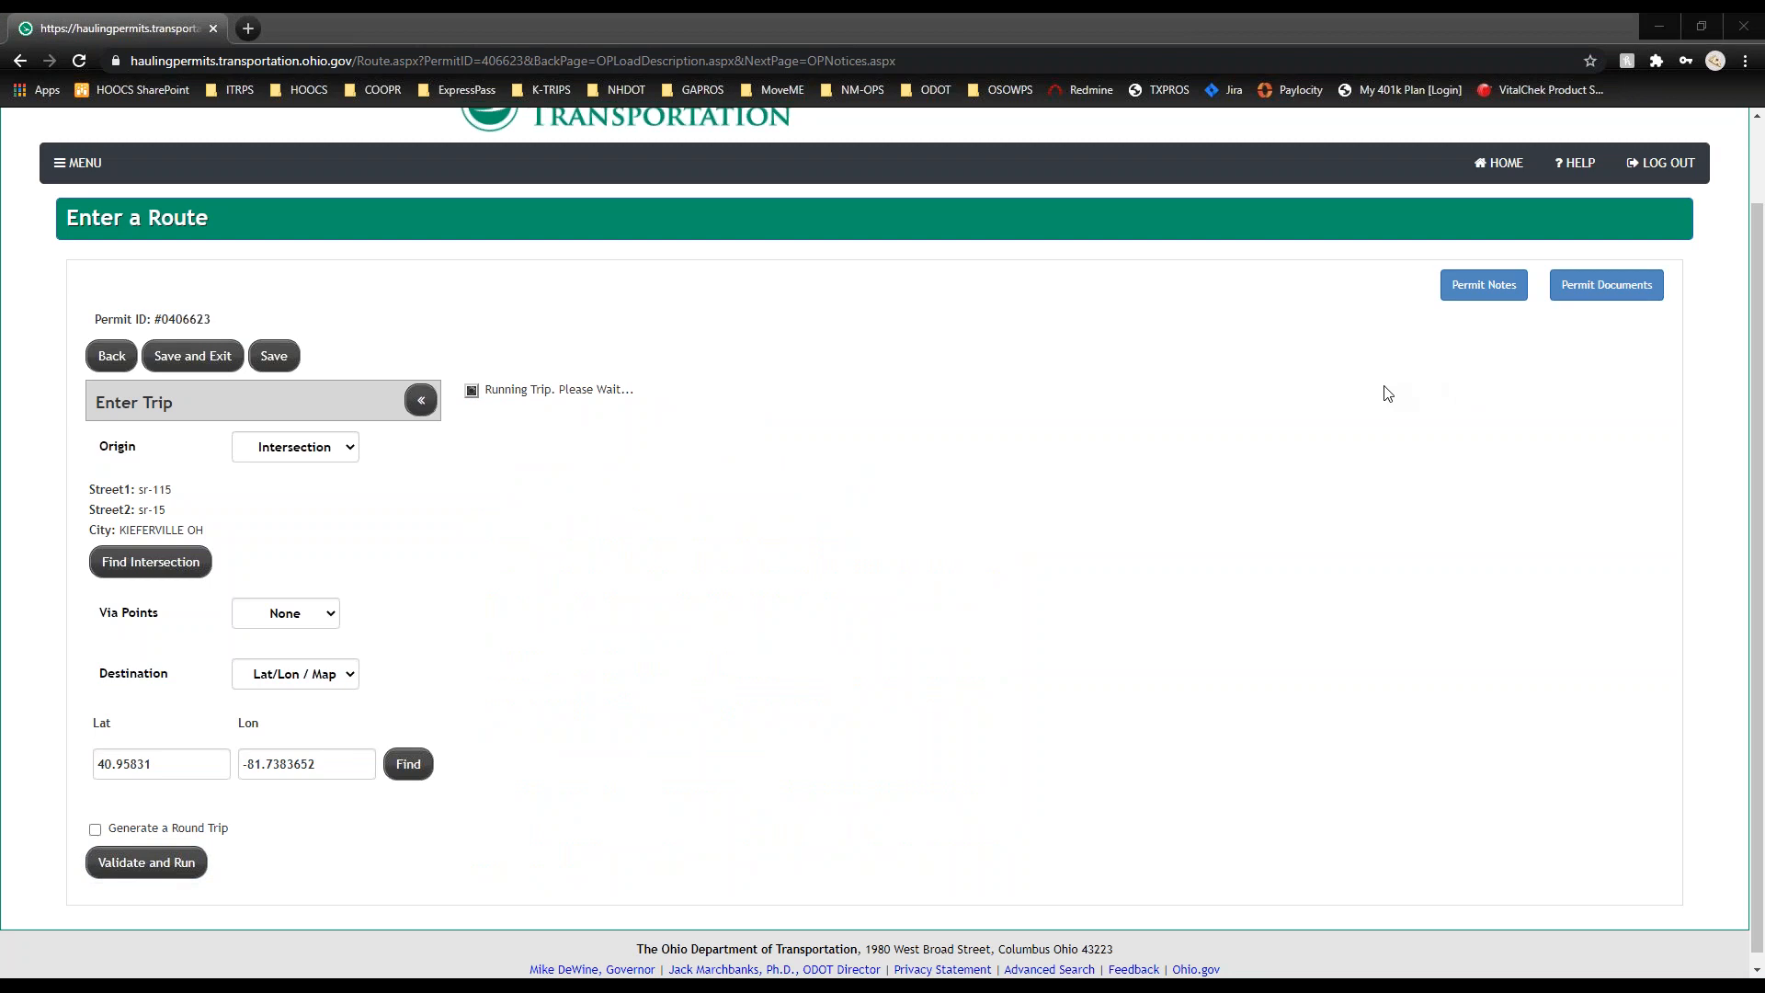
# Step: Centre the 142.22-mile route and toggle the Restriction and Crossed Bridges map layers
pyautogui.scroll(-4, 16, 328)
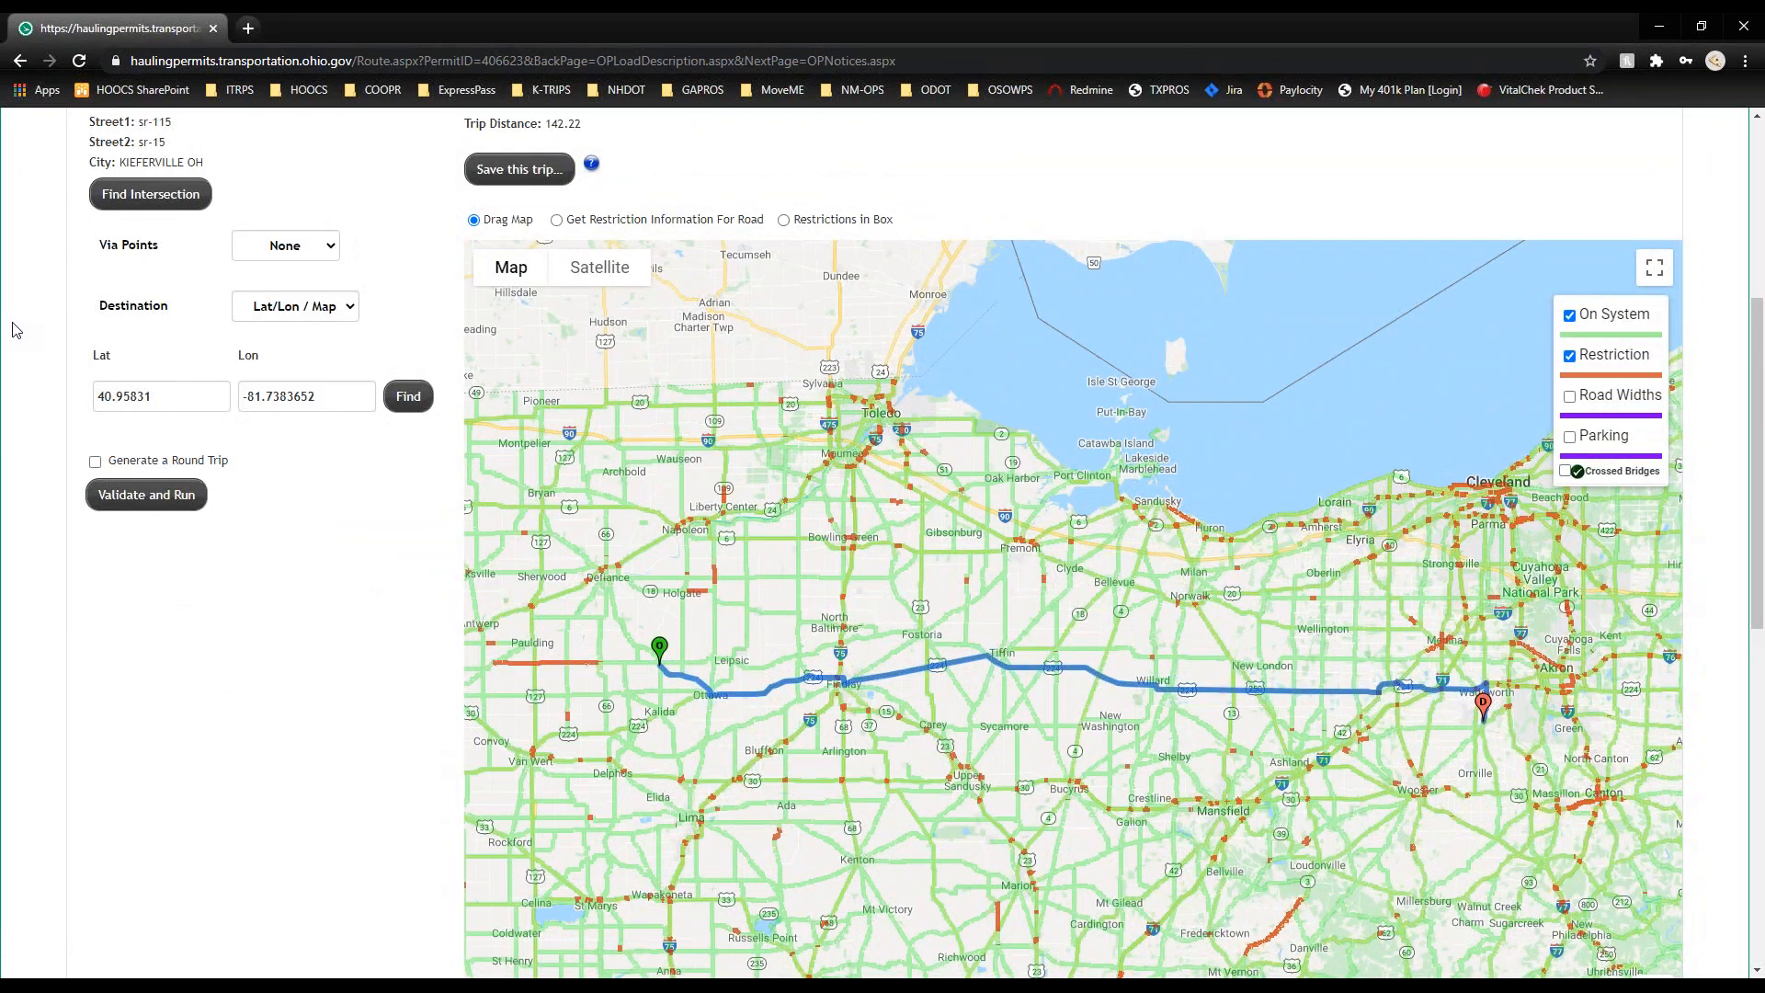
pyautogui.moveTo(916, 596); pyautogui.dragTo(878, 530)
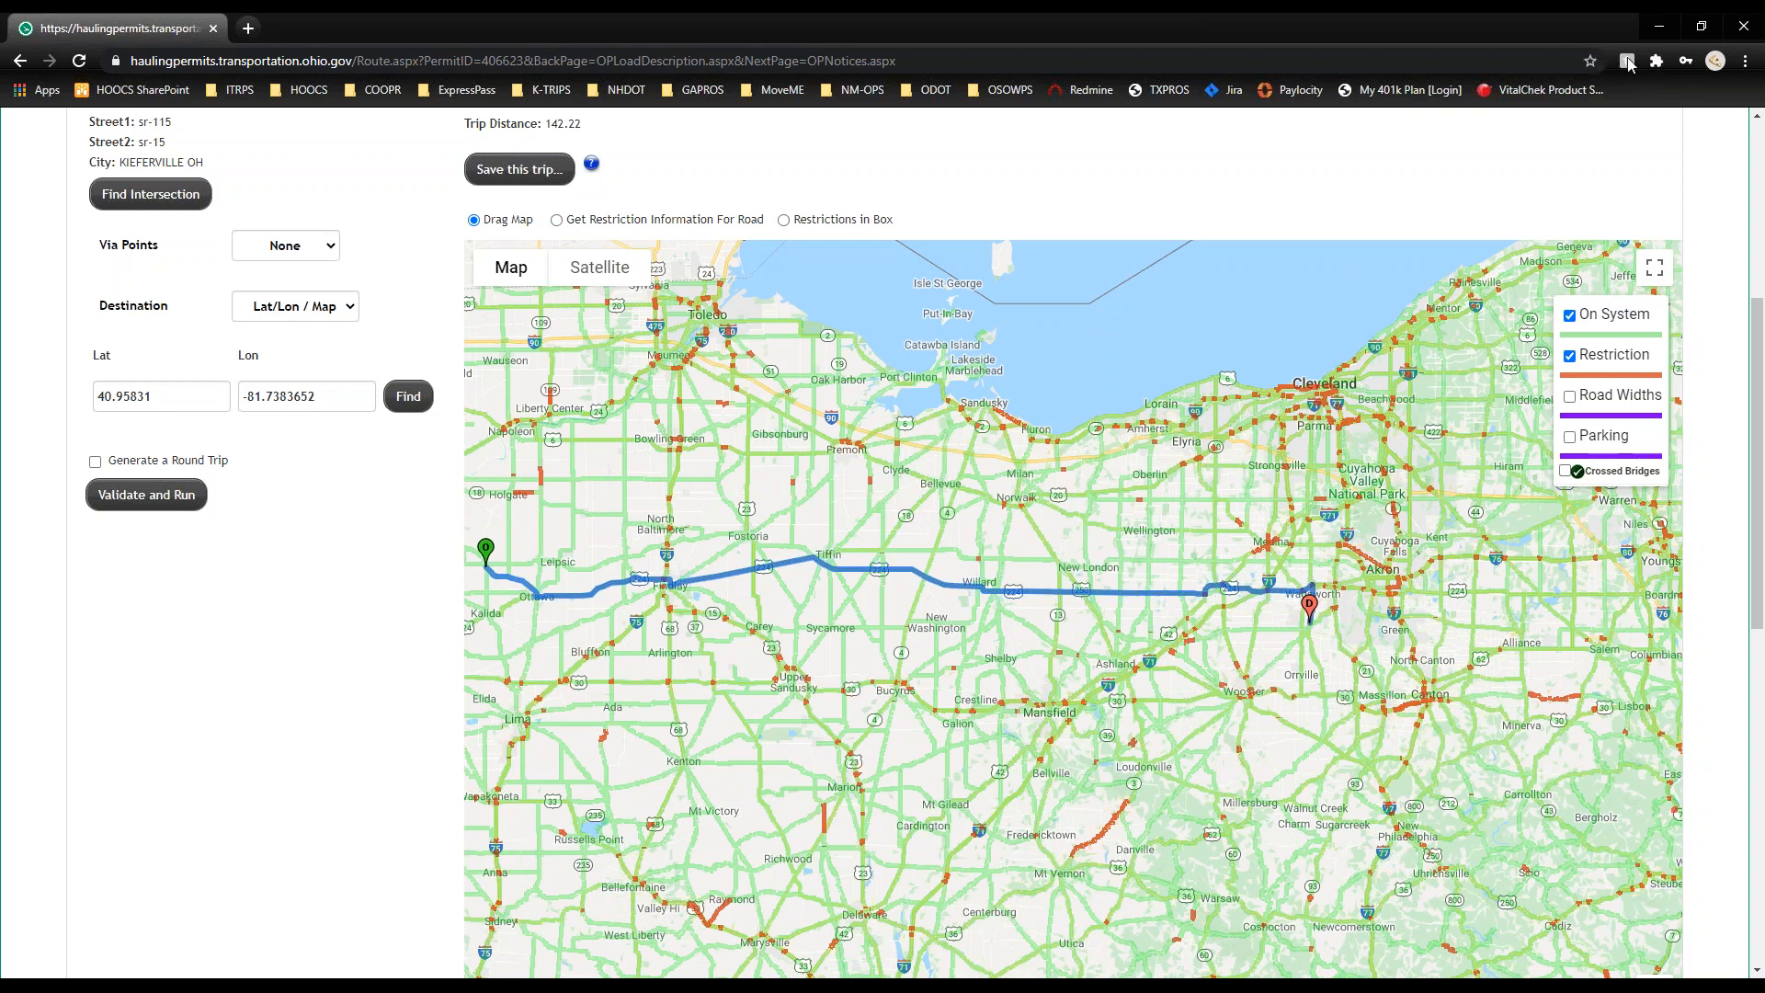
pyautogui.click(1630, 64)
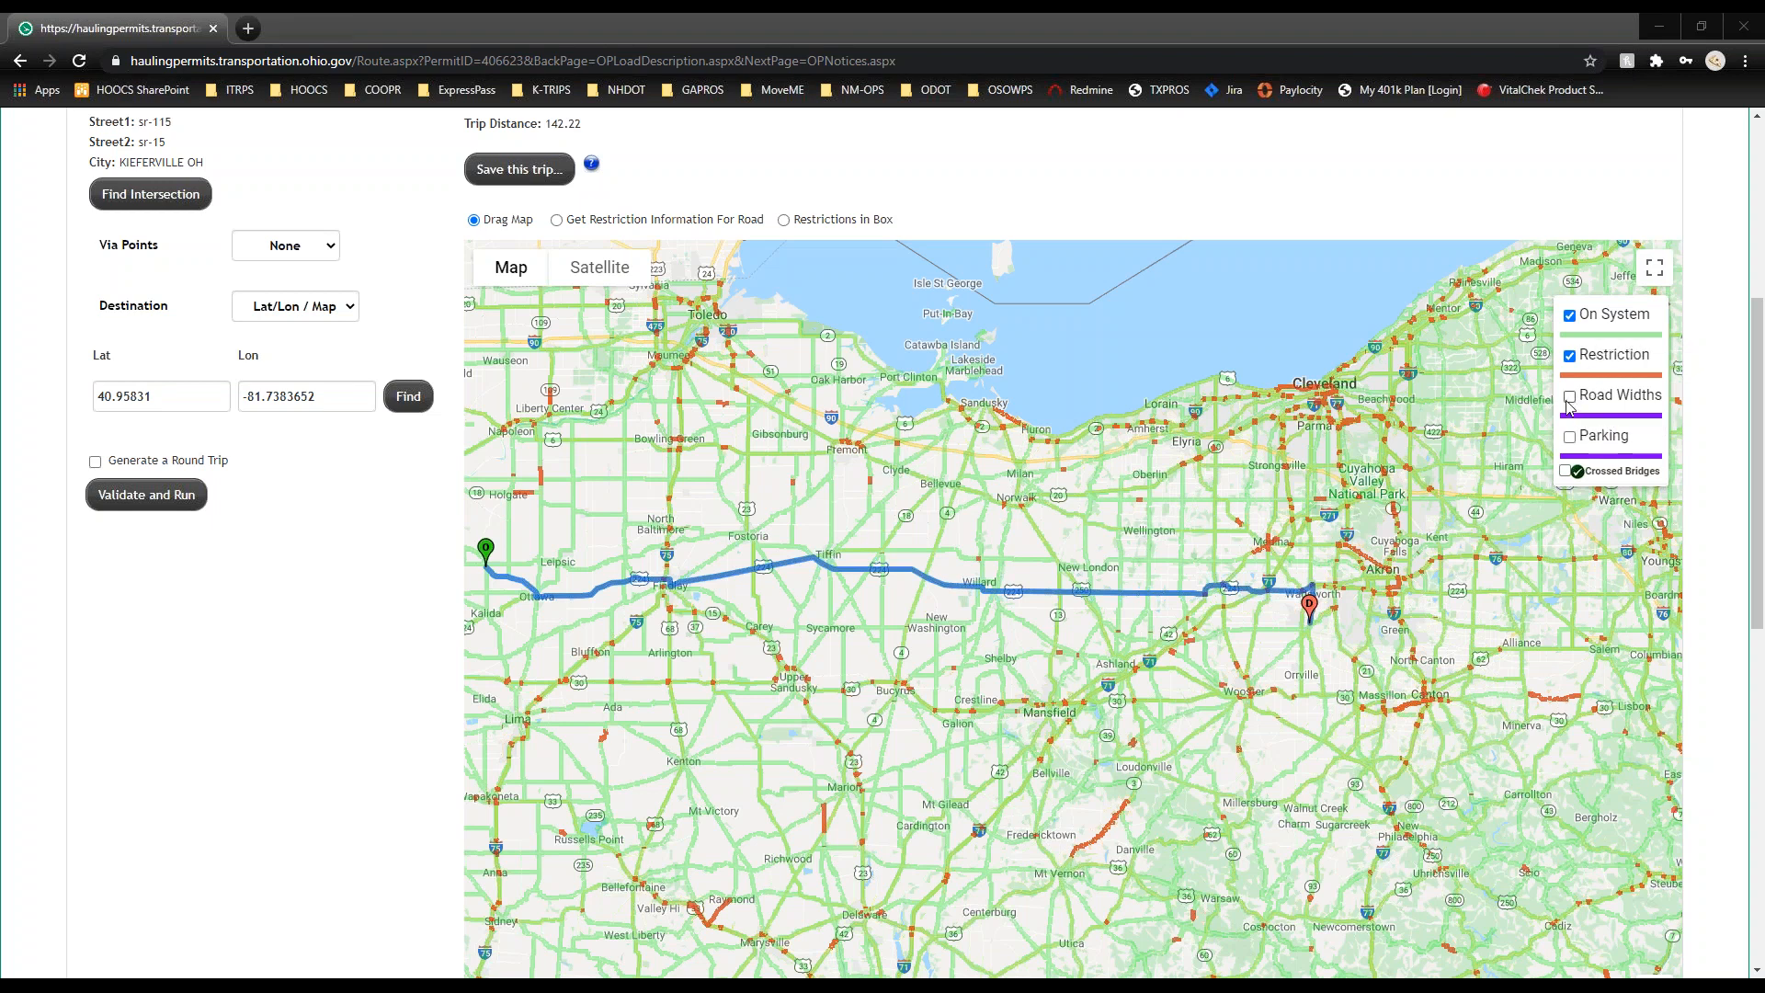
pyautogui.click(1570, 357)
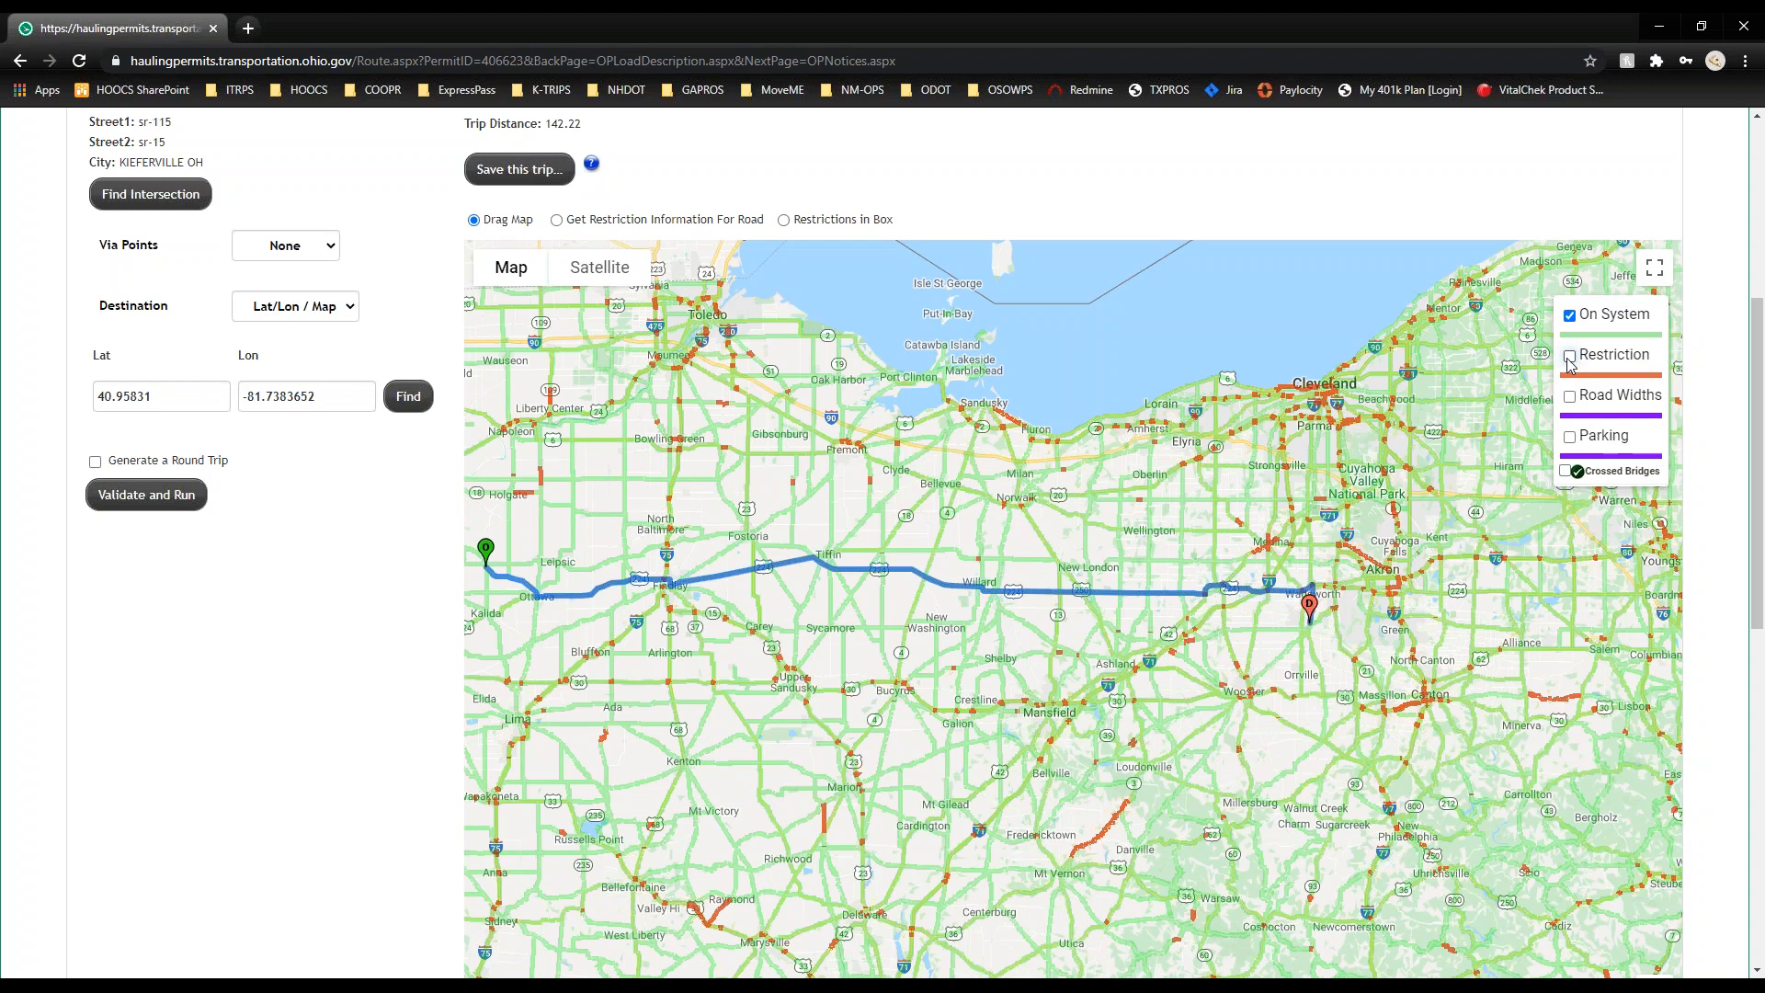
pyautogui.click(1570, 358)
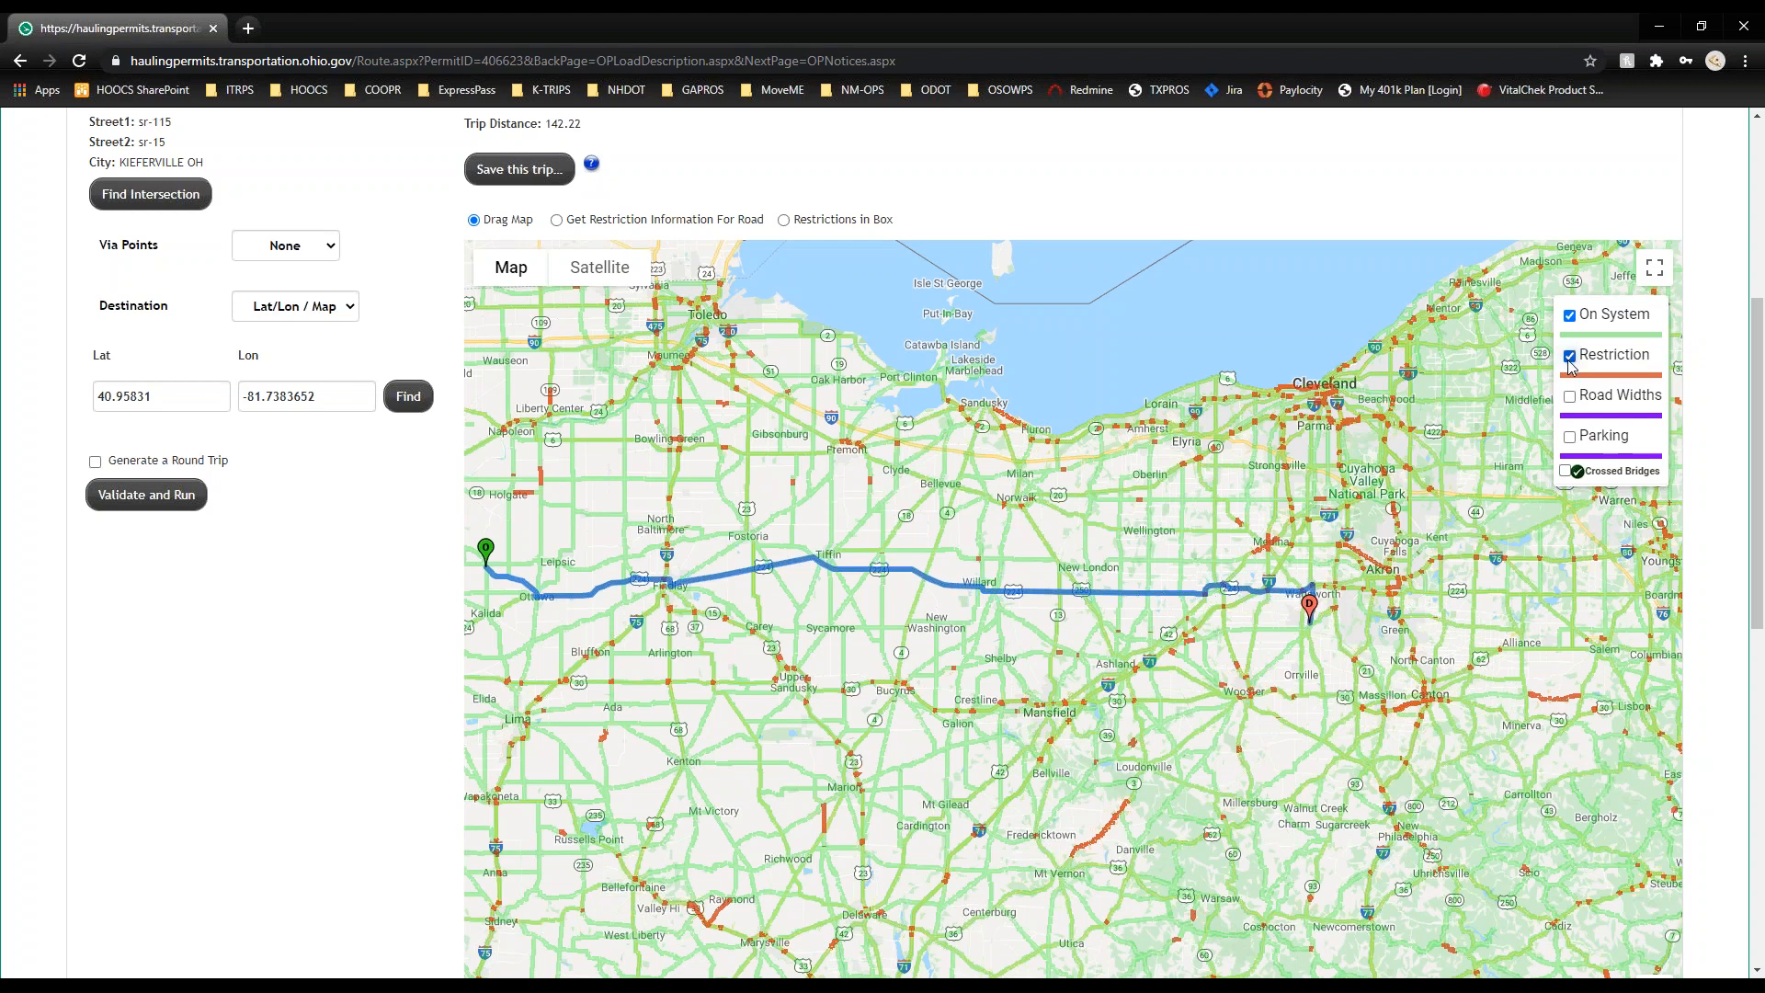
pyautogui.click(1567, 472)
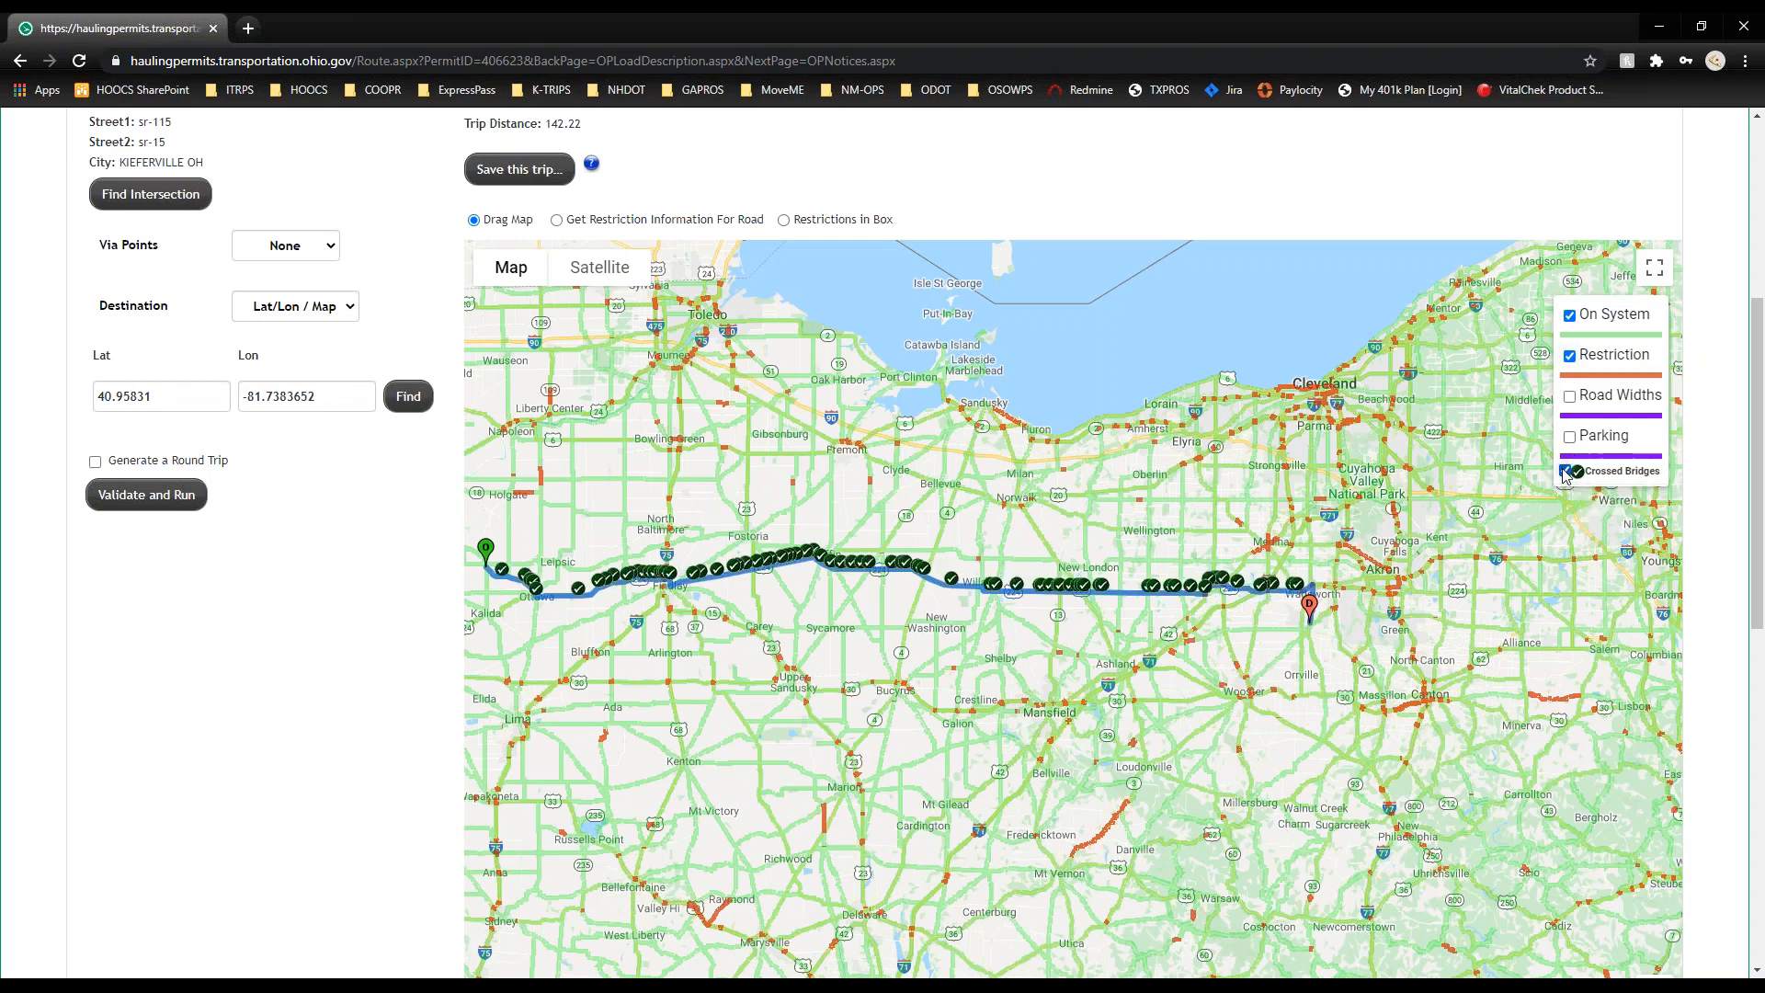
pyautogui.click(1567, 472)
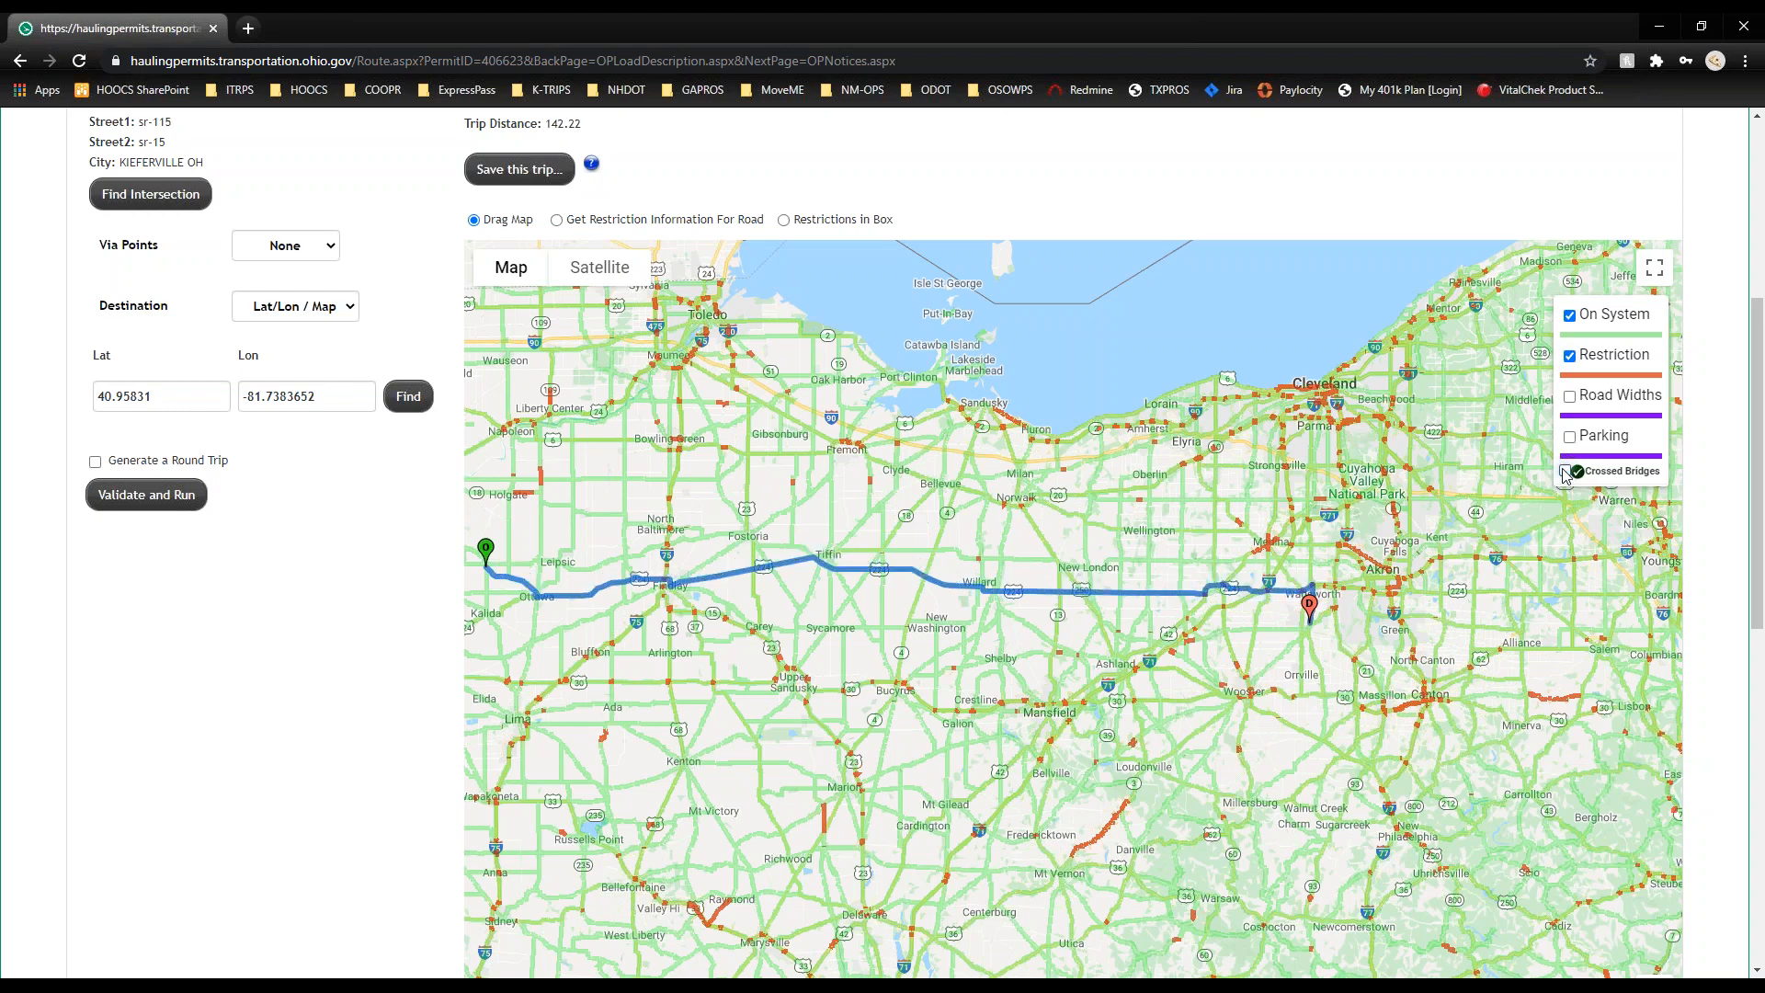
# Step: Try Terrain shading, then set the map type to Satellite imagery
pyautogui.moveTo(498, 288)
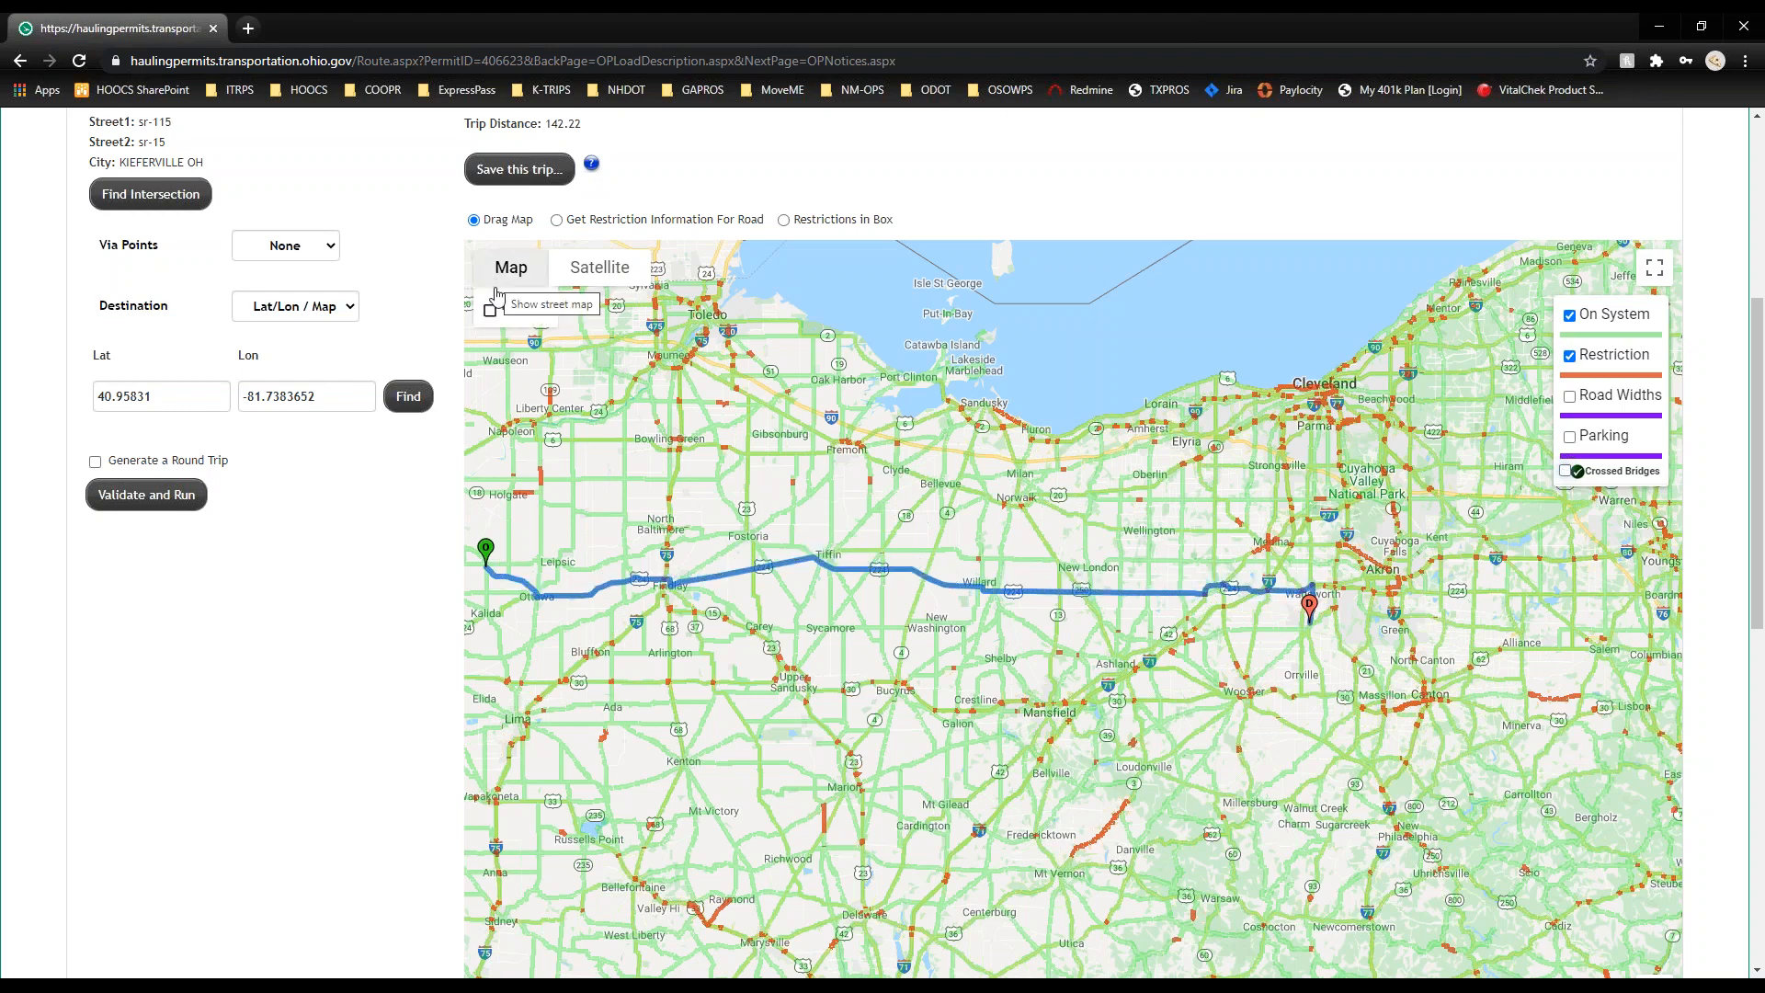
pyautogui.click(490, 310)
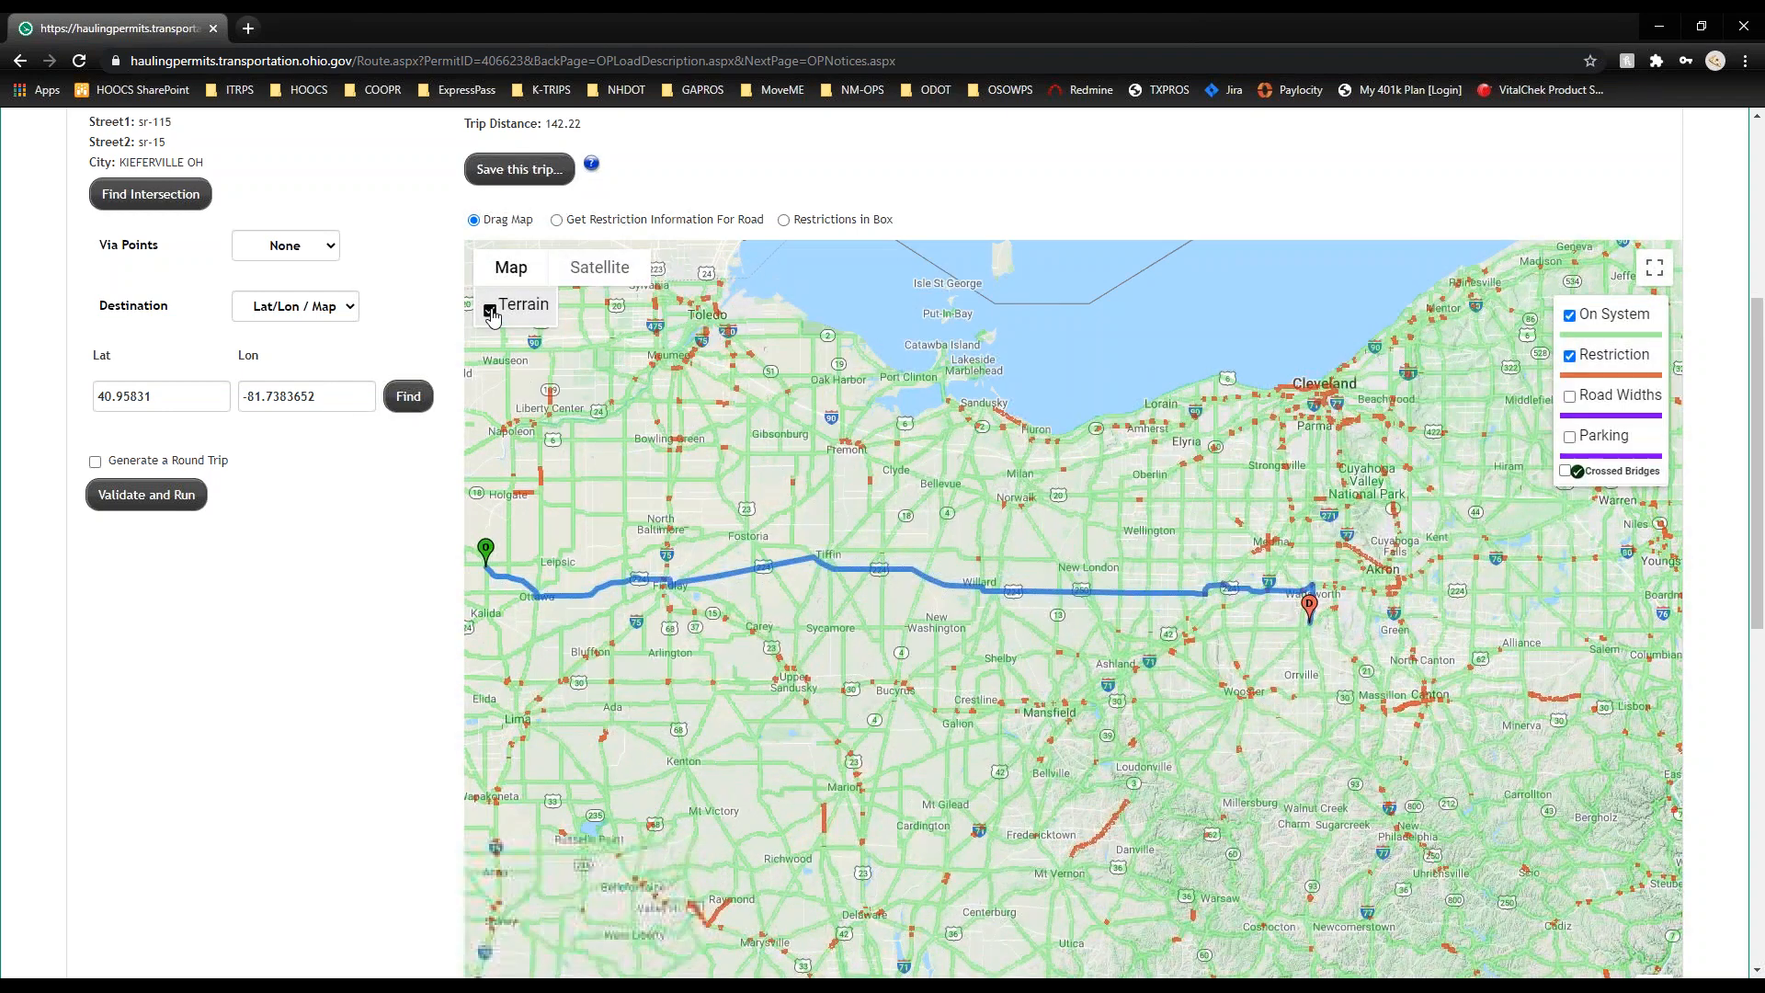
pyautogui.click(490, 311)
pyautogui.click(599, 268)
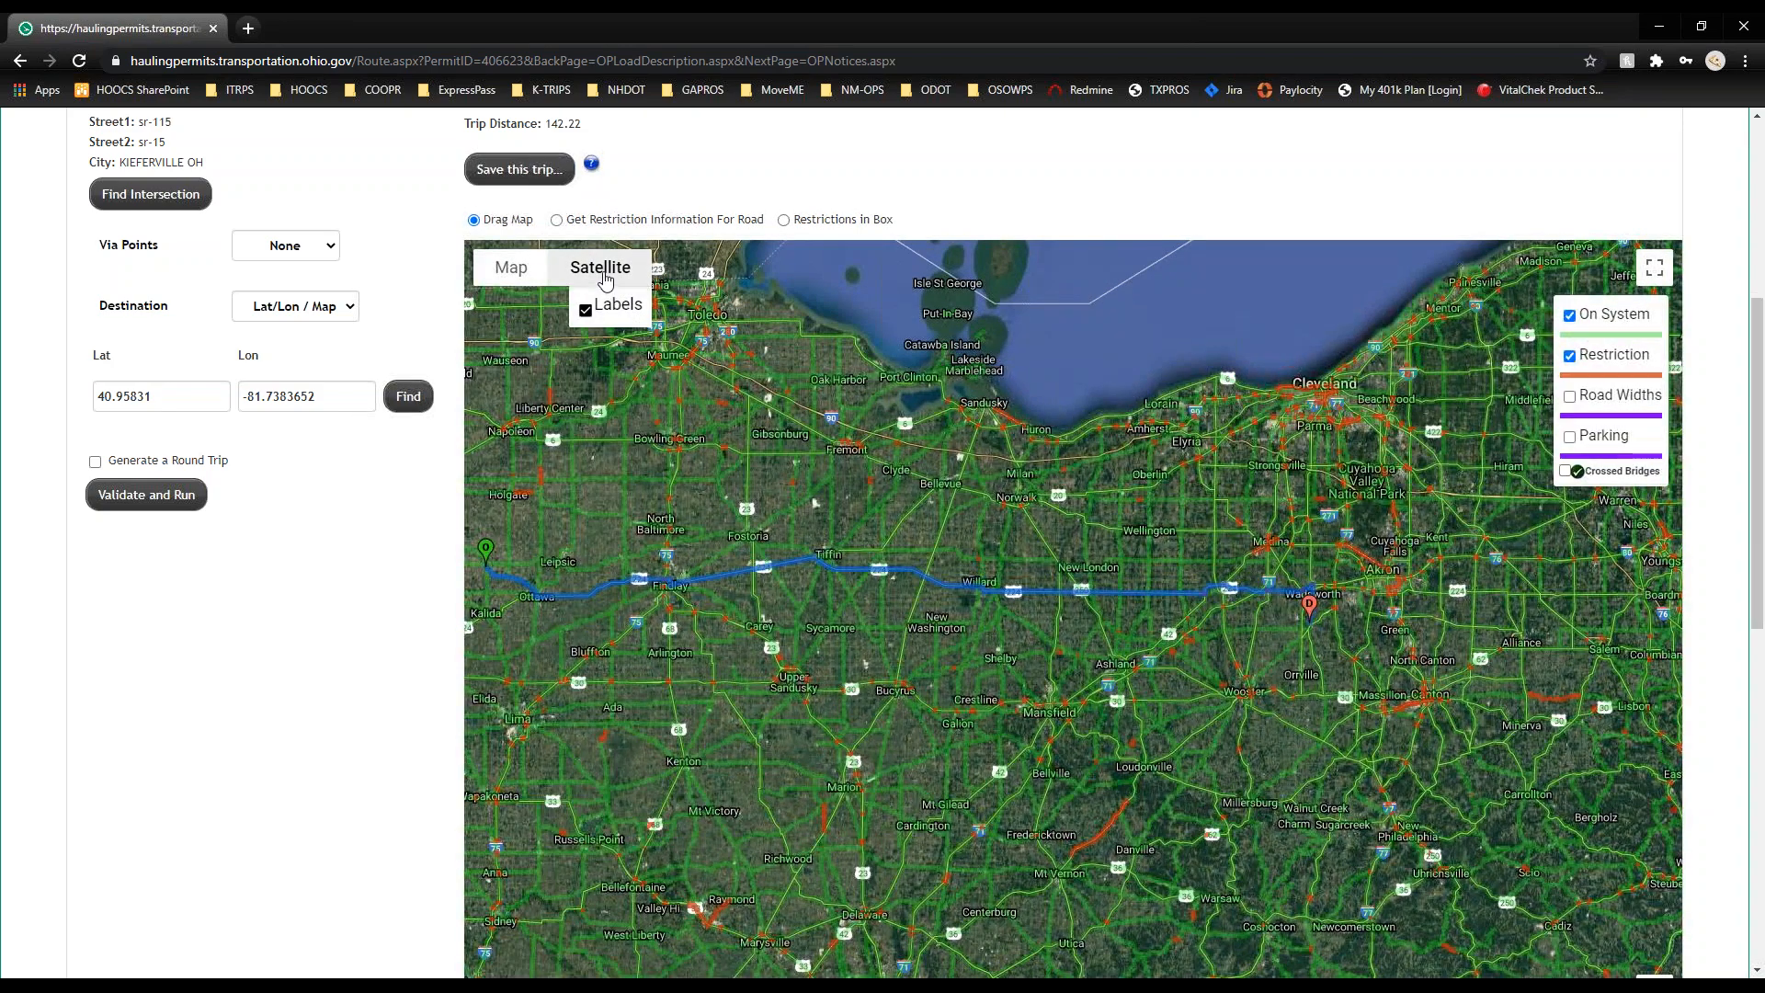
pyautogui.click(585, 311)
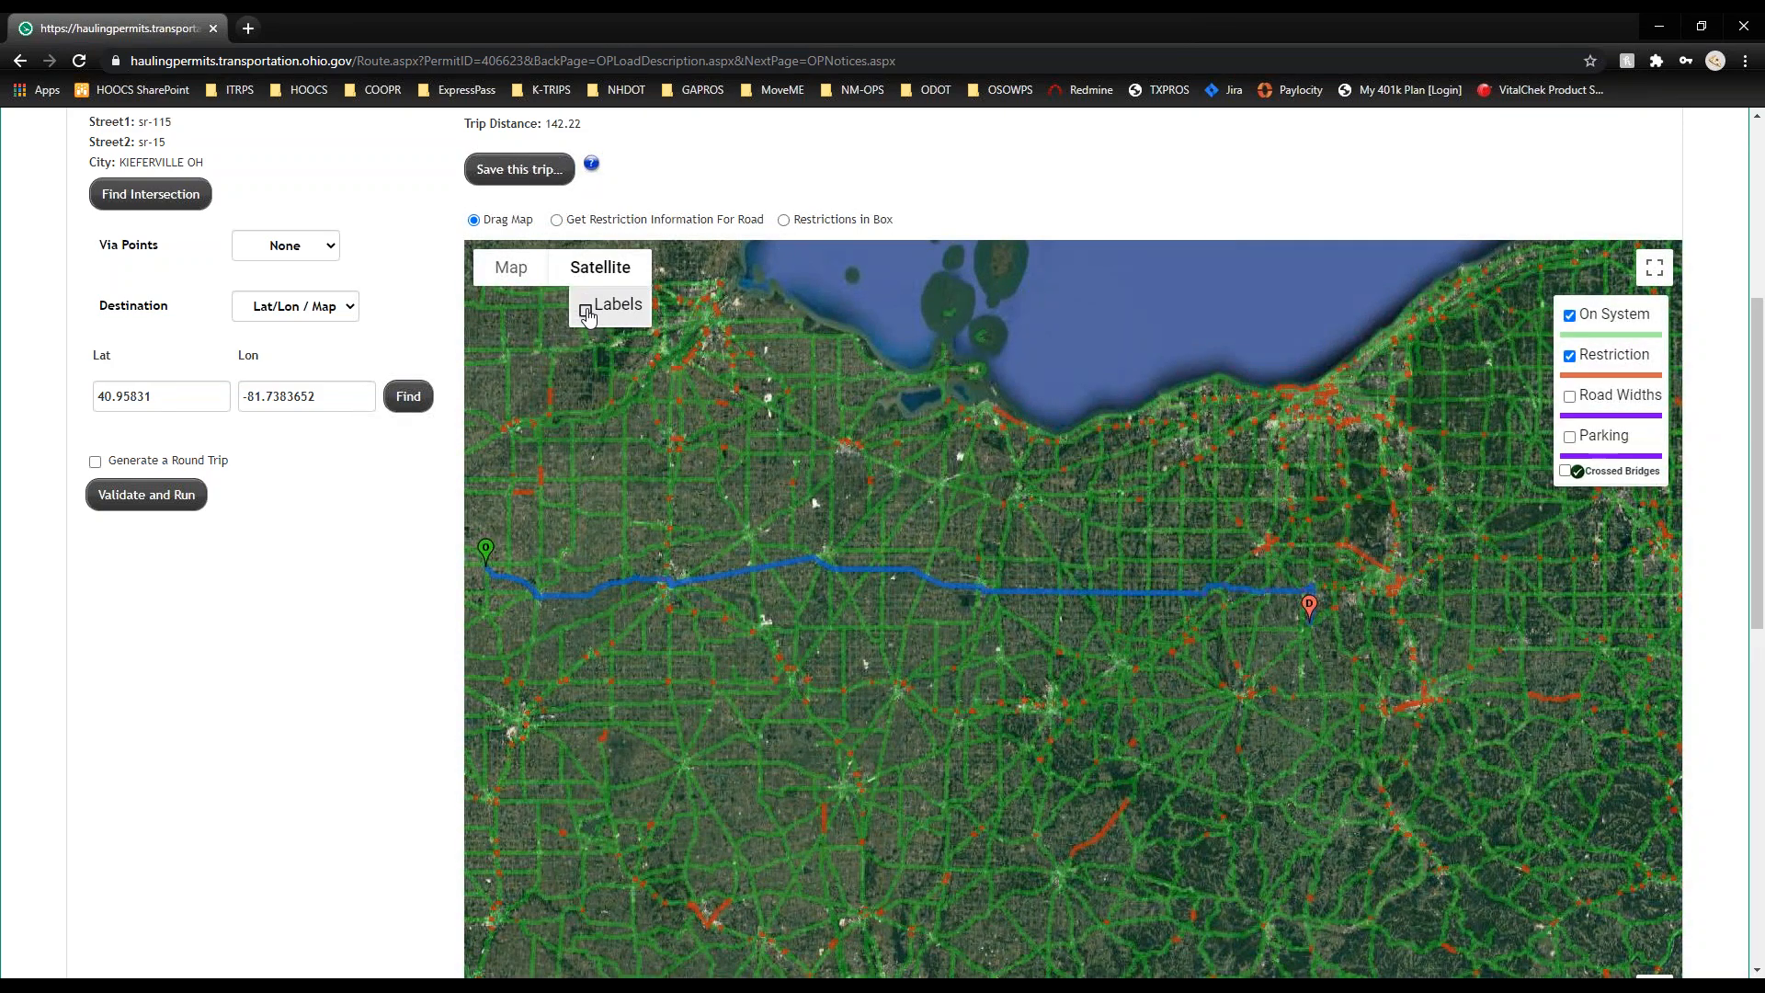
pyautogui.click(506, 267)
pyautogui.click(581, 279)
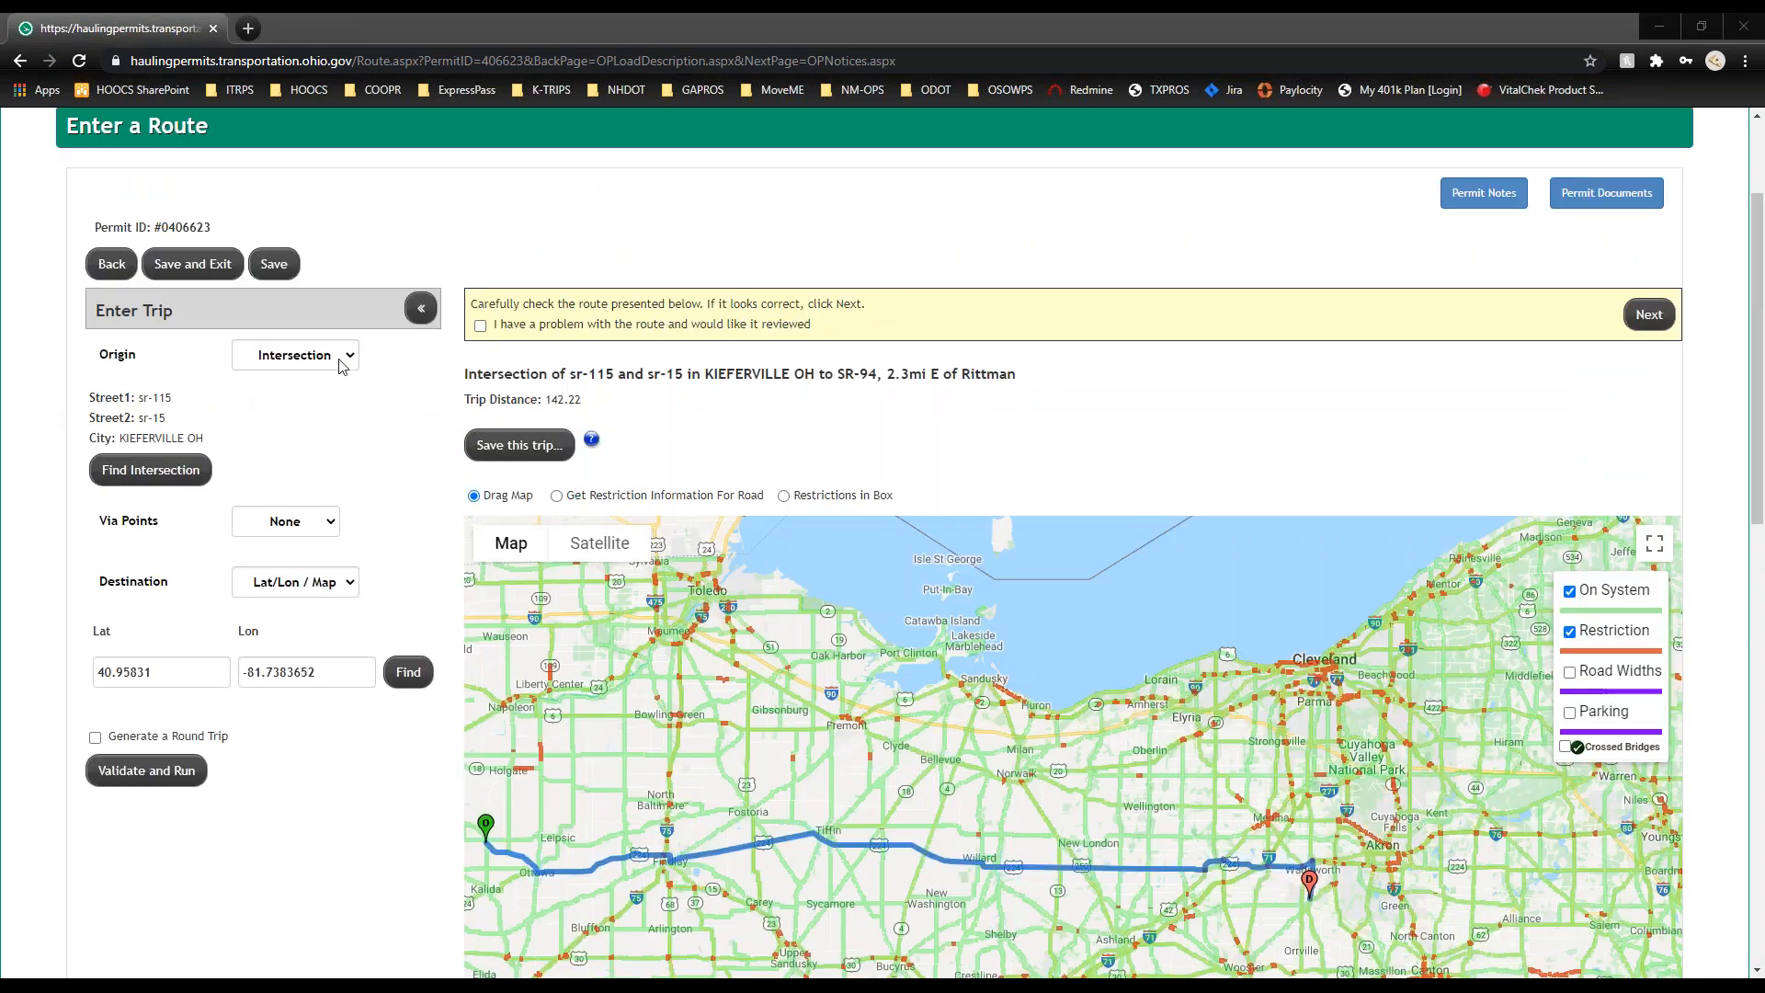
# Step: Switch the Origin location type from Intersection to Address
pyautogui.click(342, 357)
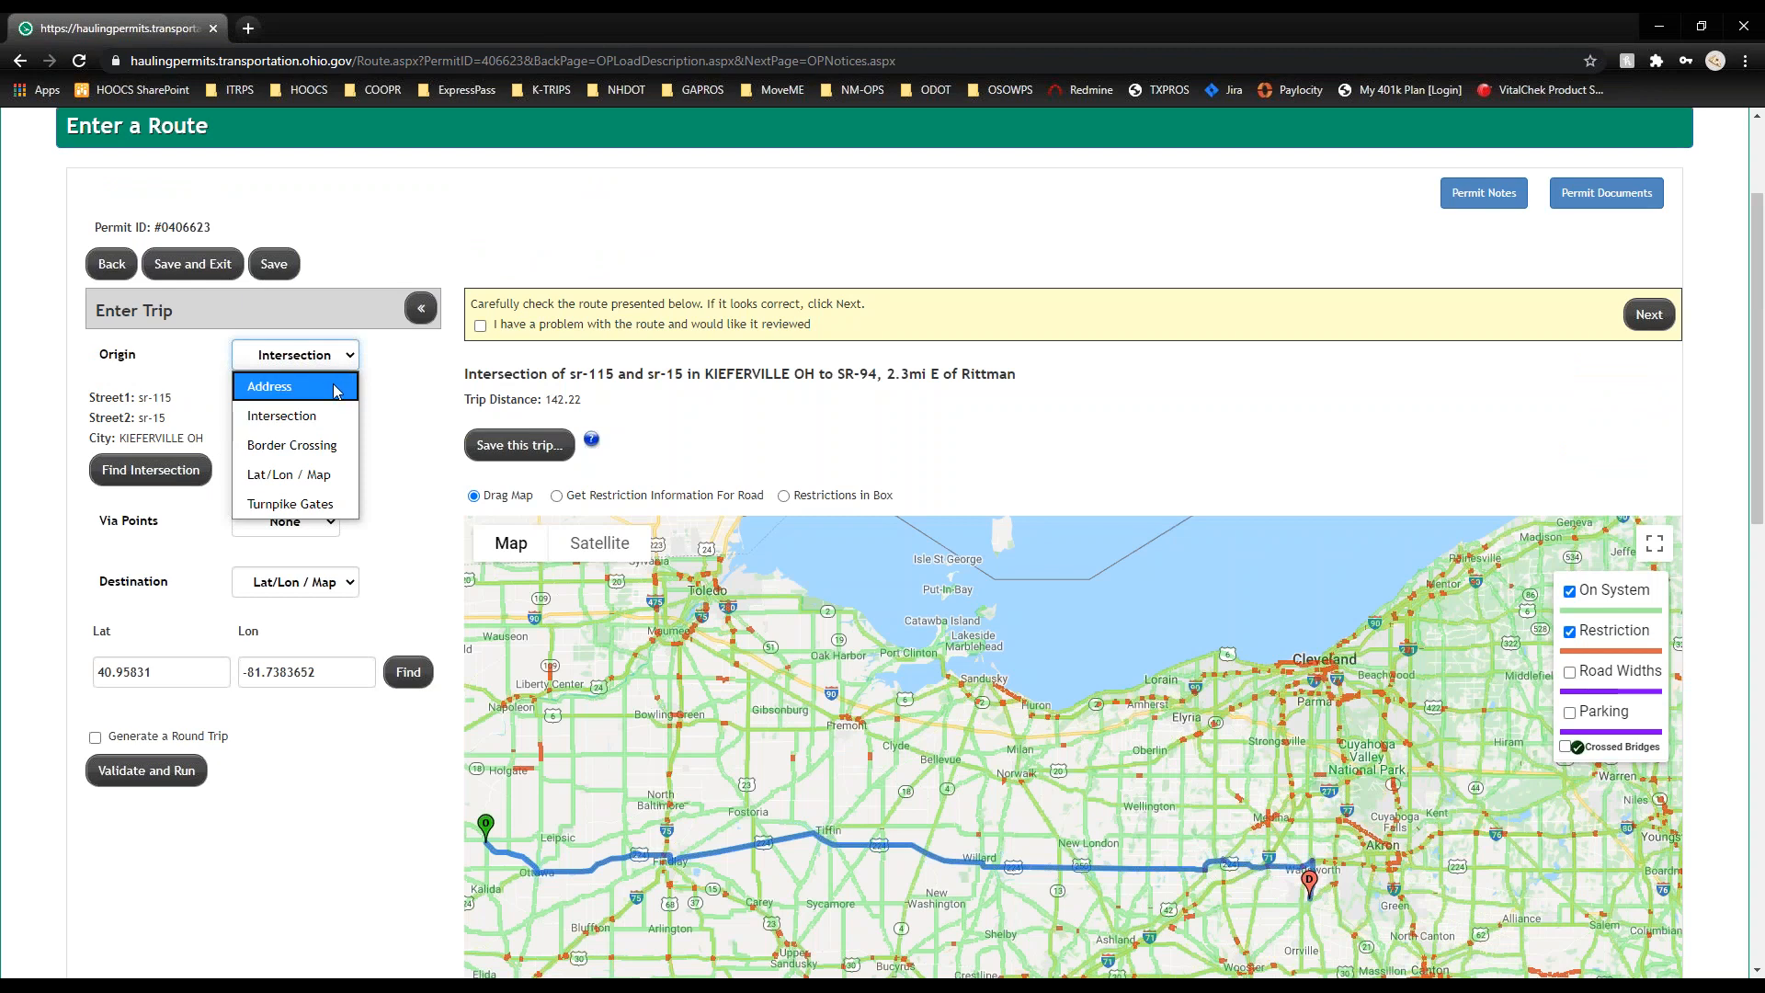
pyautogui.click(335, 387)
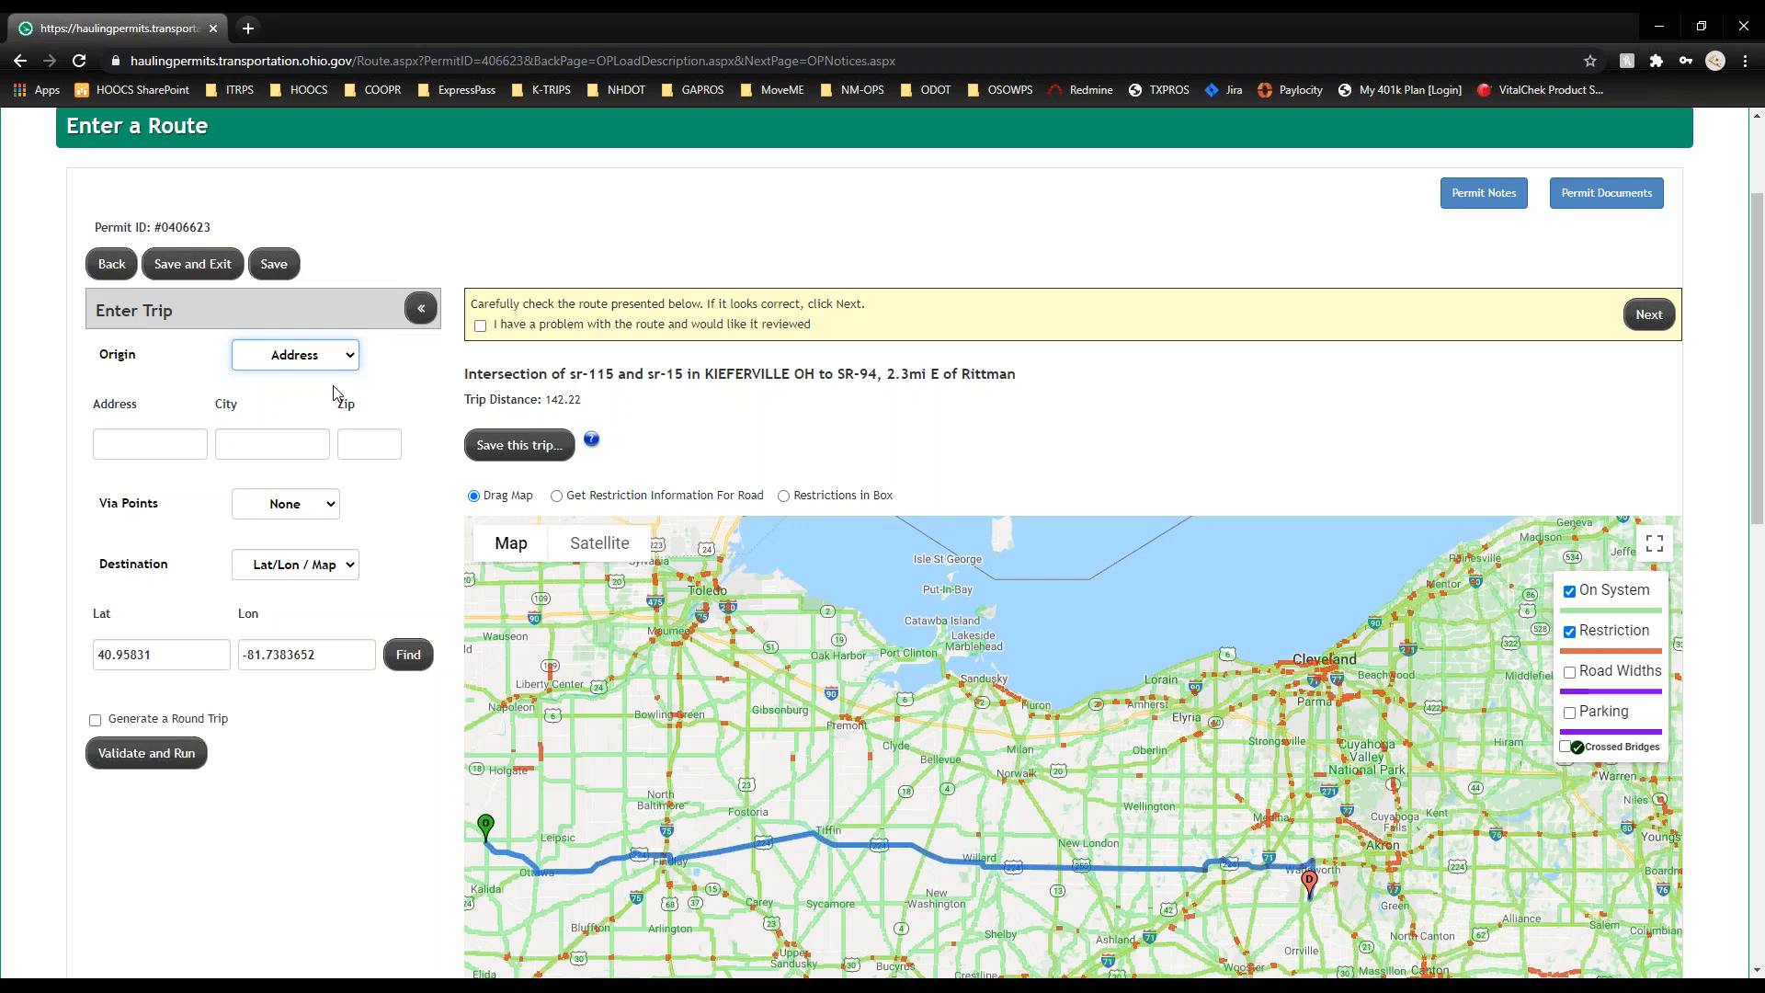
# Step: Switch the Origin type back to Intersection and open the map search for SR-115 and SR-15 in Kieferville
pyautogui.scroll(1, 336, 394)
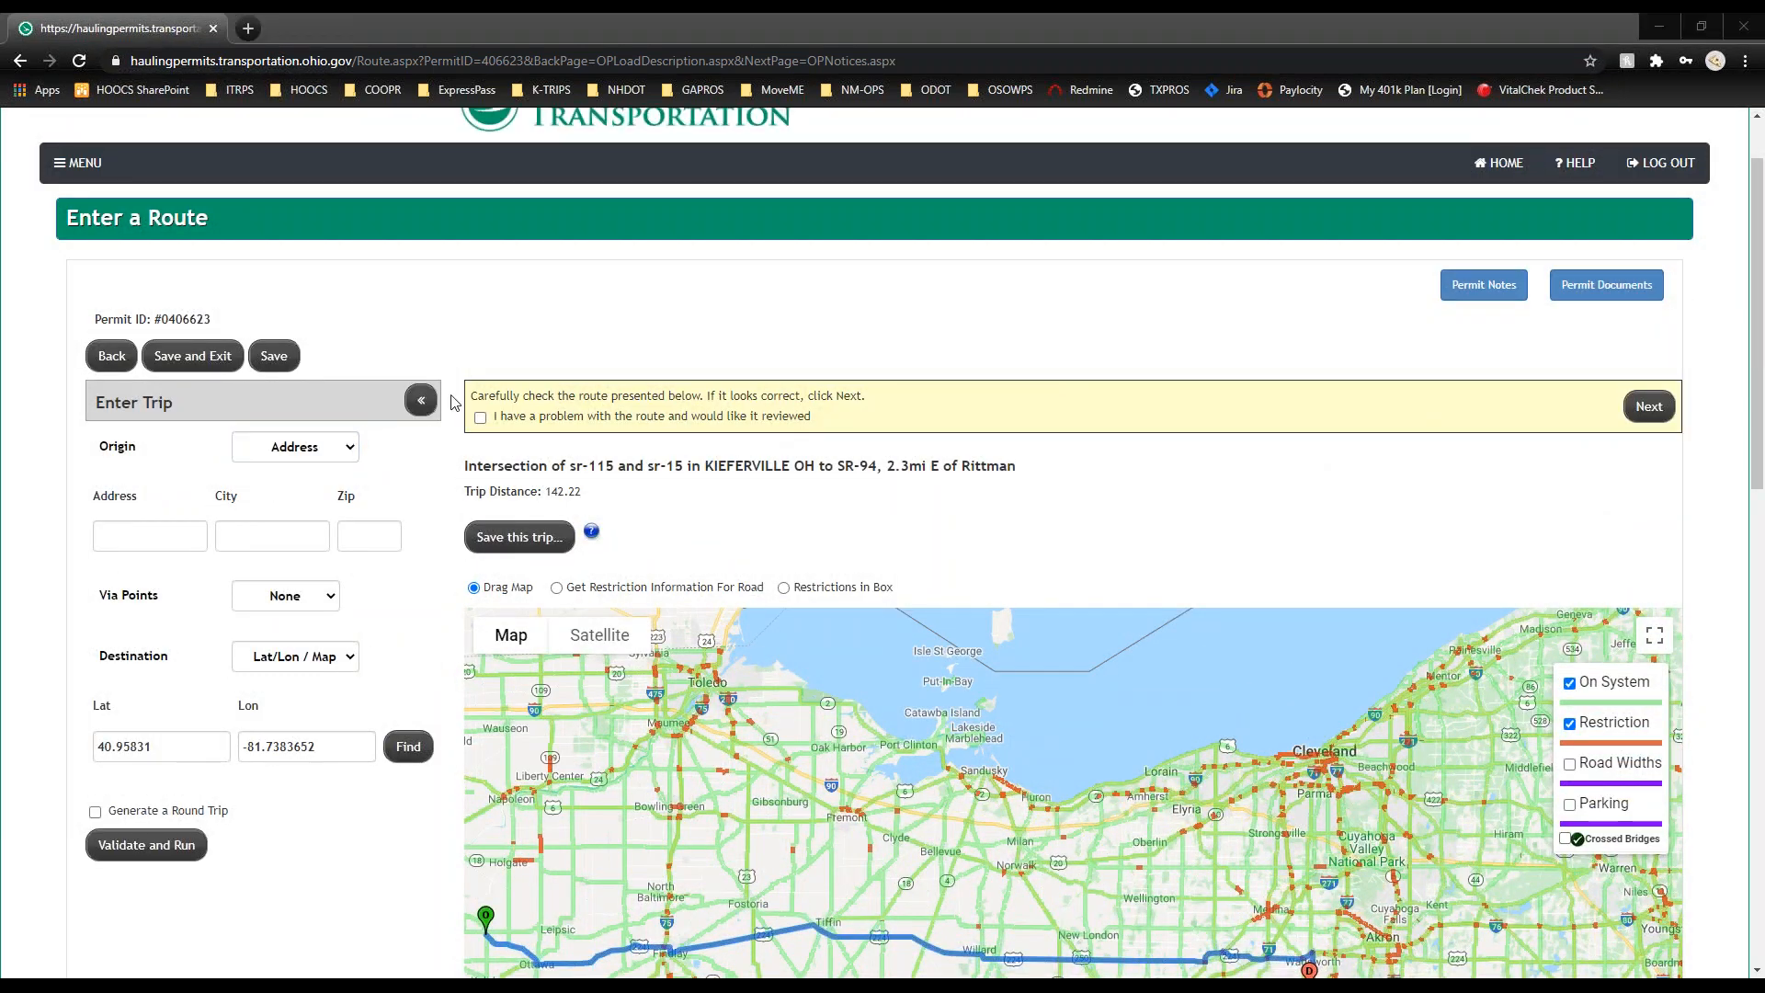
pyautogui.click(346, 456)
pyautogui.click(340, 508)
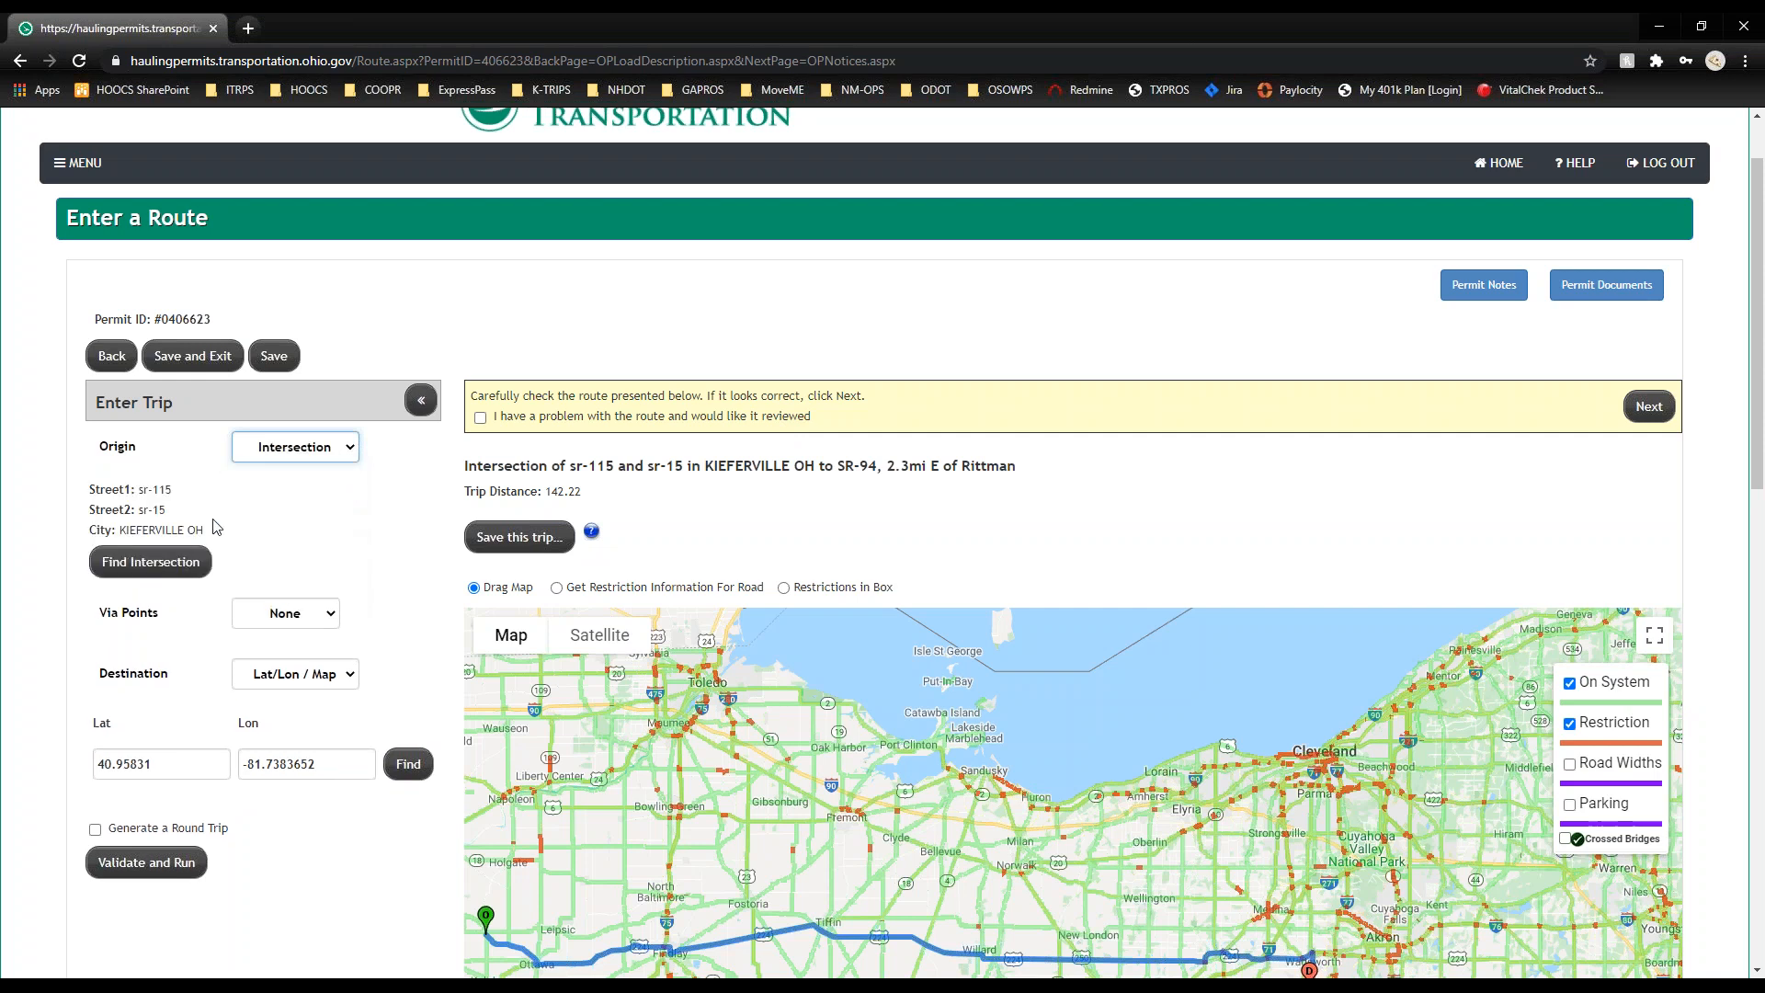
pyautogui.click(178, 564)
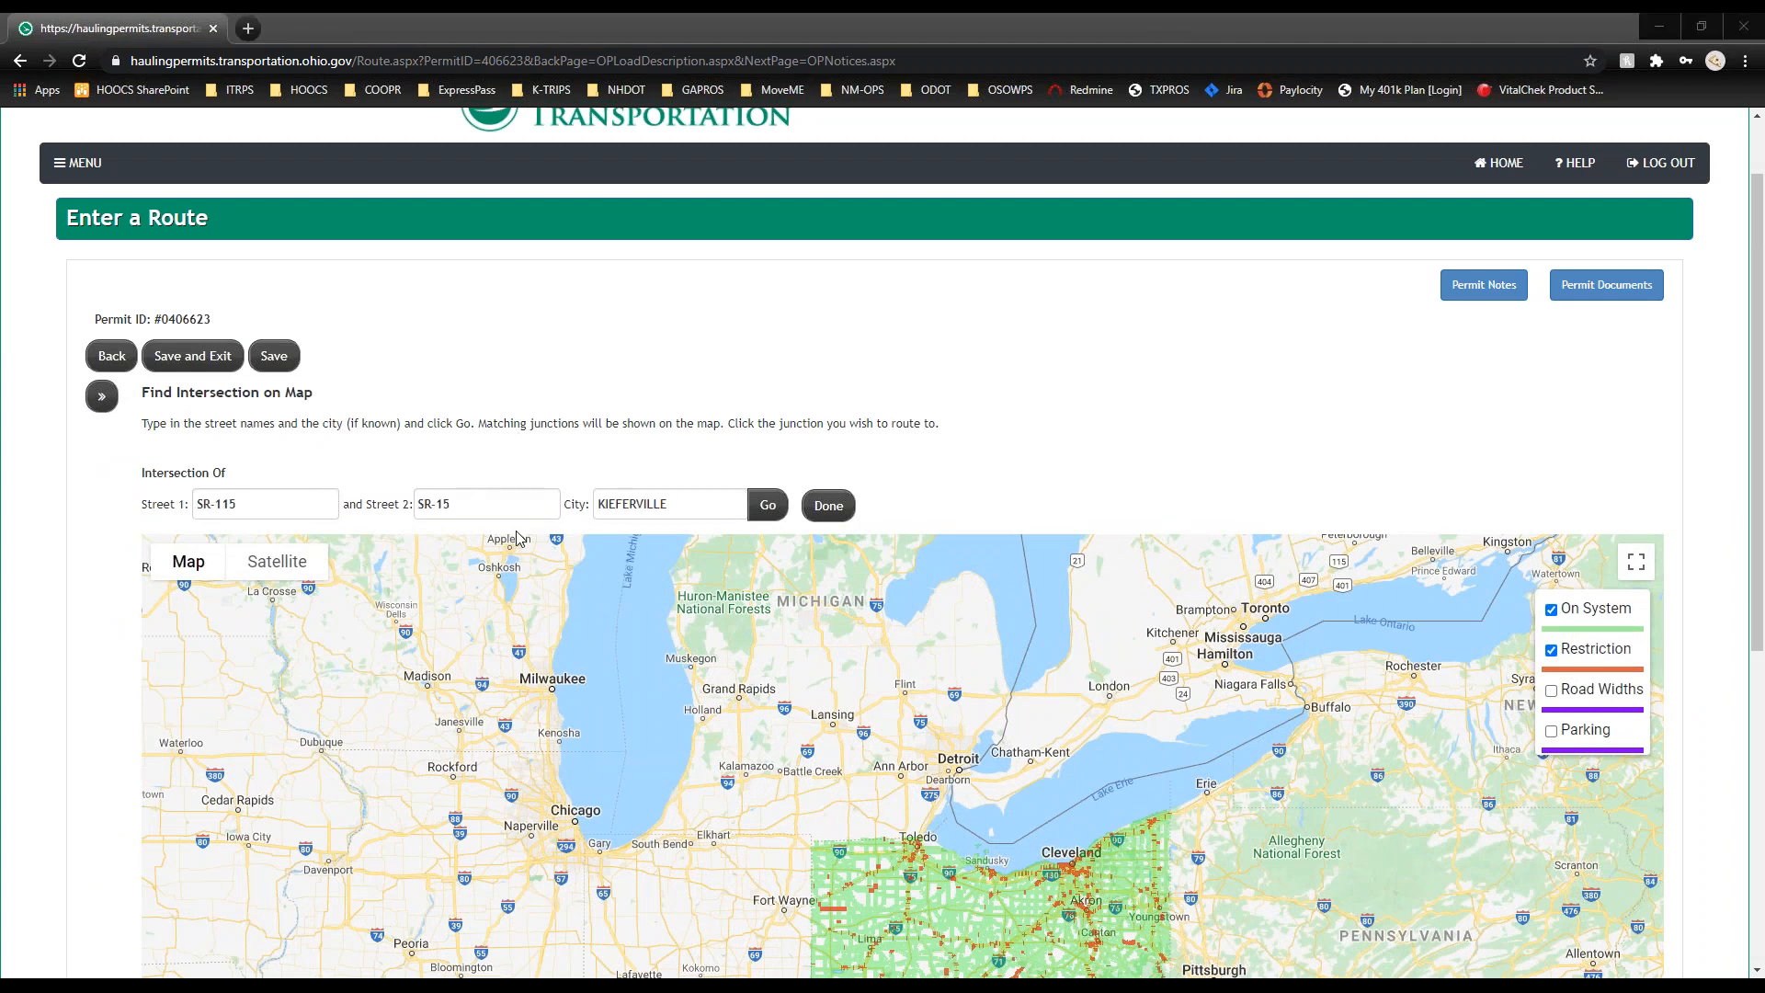
# Step: Search for the SR-115 / SR-15 junction and zoom around markers 1–3 near Kieferville
pyautogui.click(766, 507)
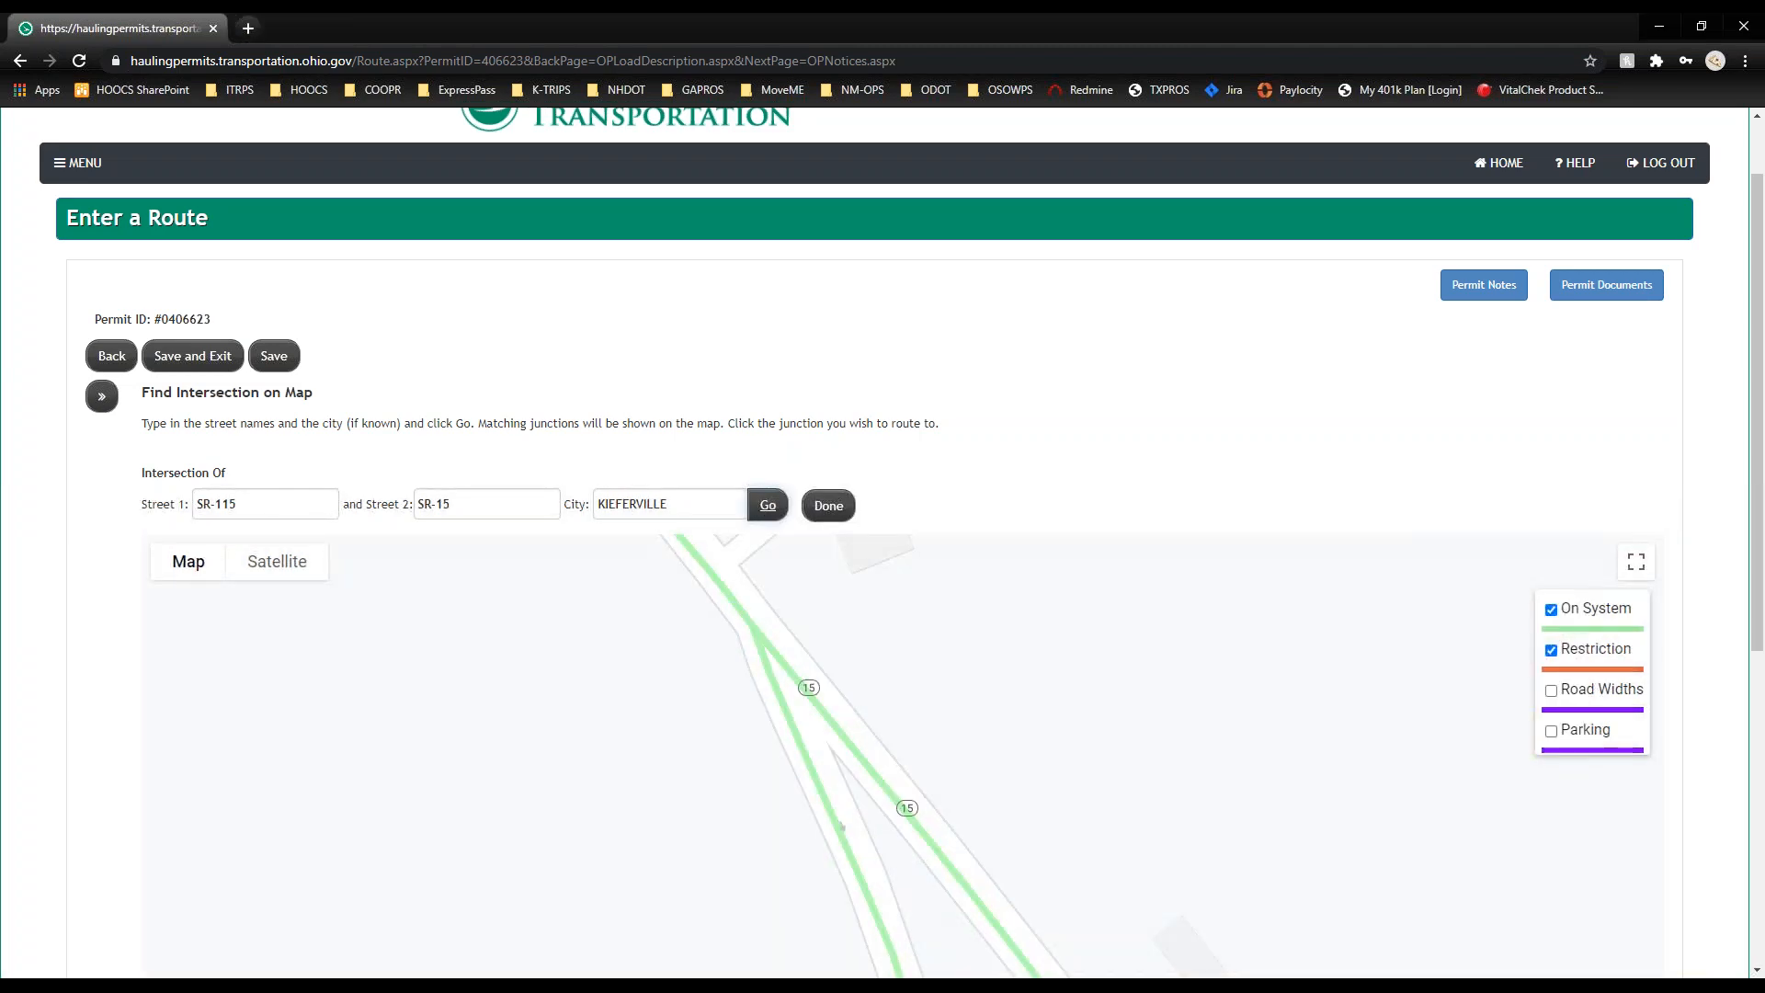
pyautogui.scroll(-5, 53, 390)
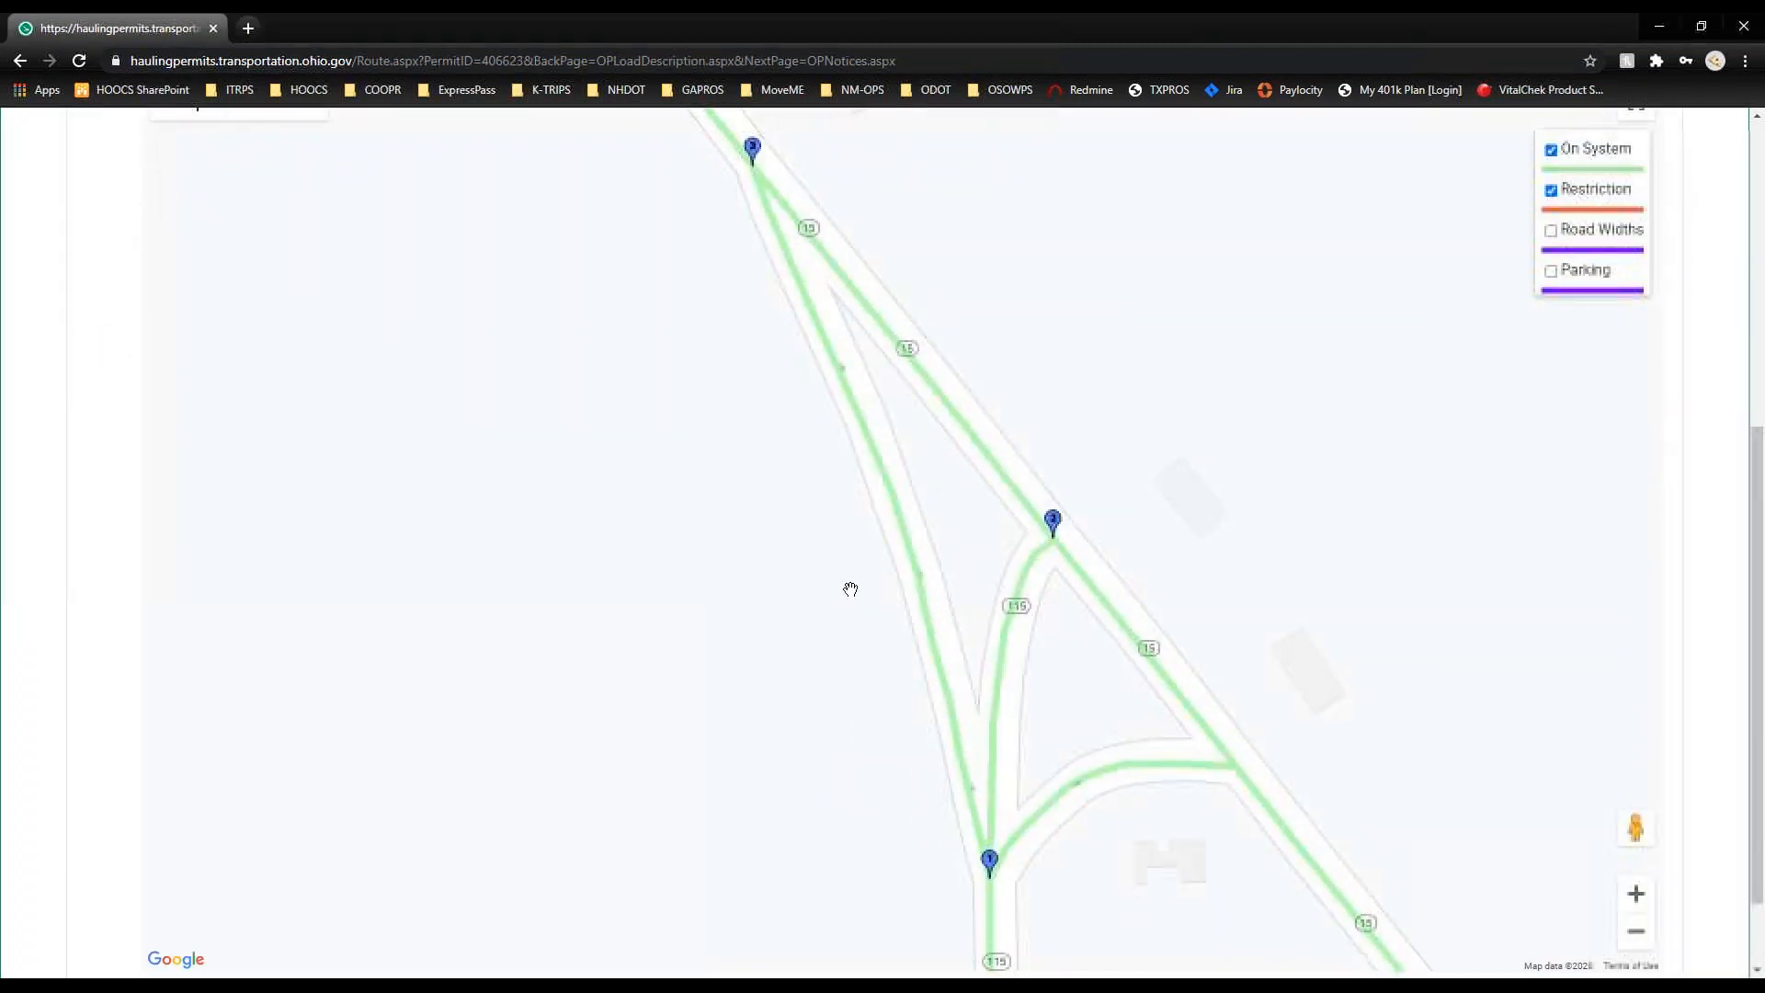
pyautogui.moveTo(926, 531); pyautogui.dragTo(840, 583)
pyautogui.scroll(-2, 839, 583)
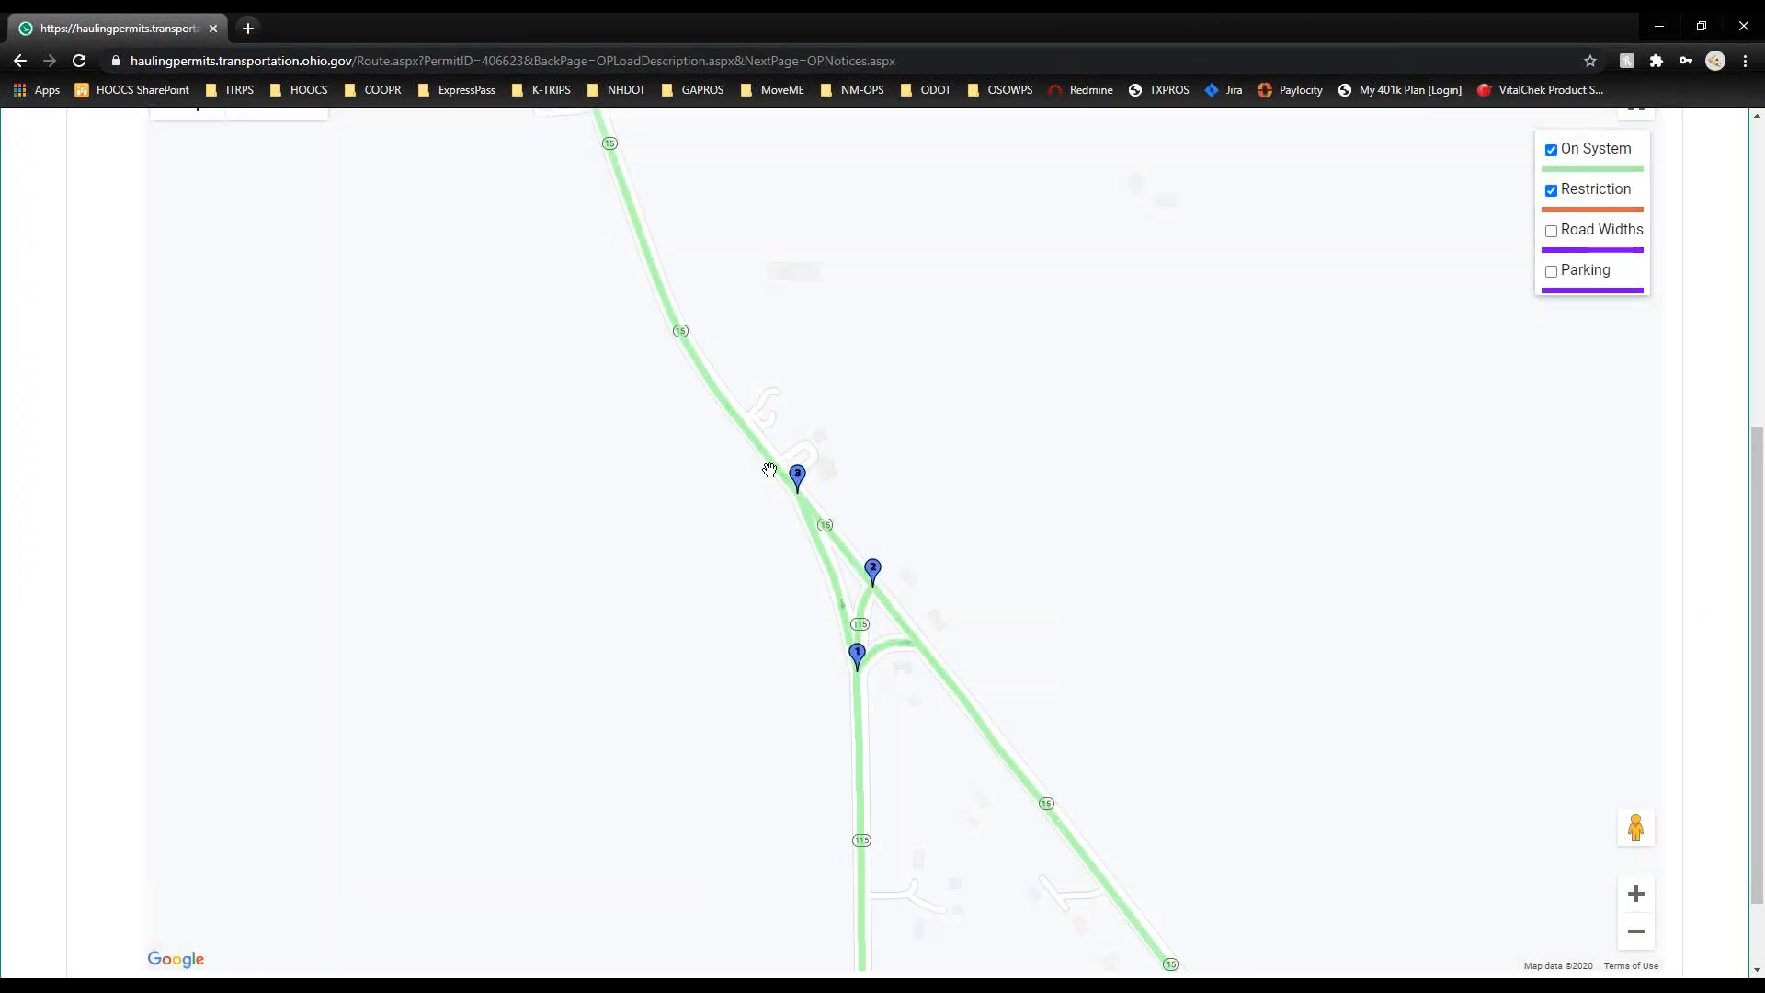
pyautogui.scroll(-1, 881, 621)
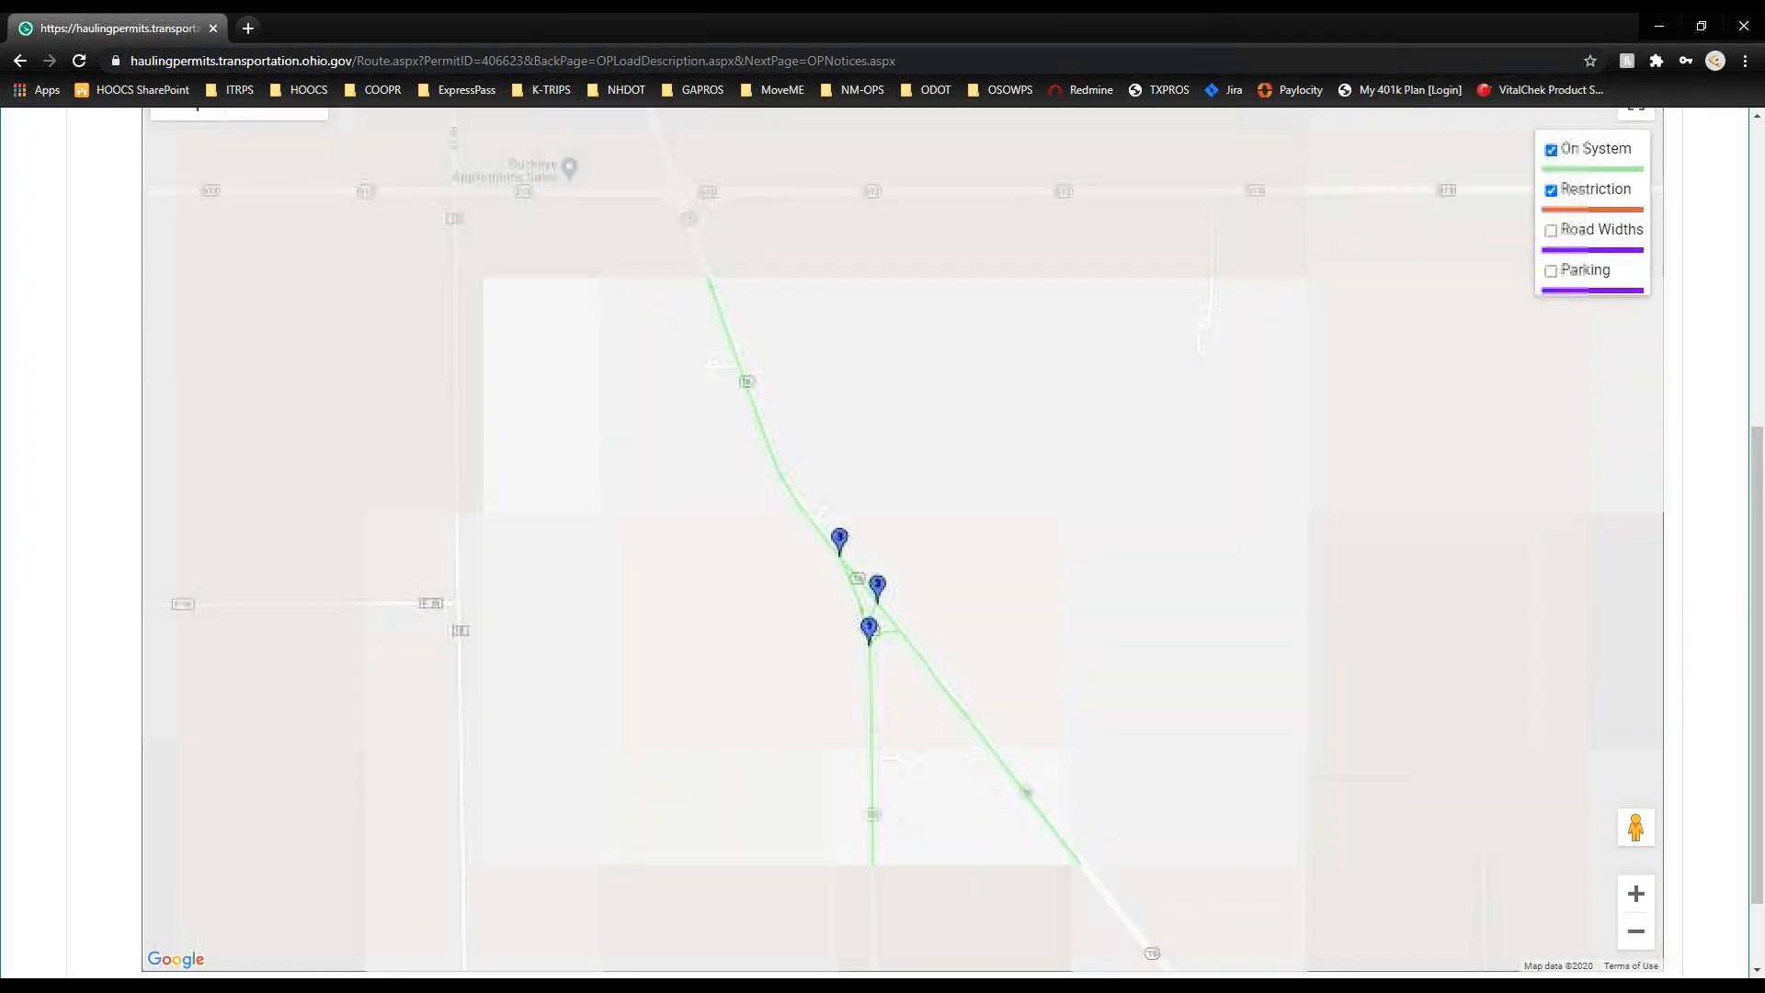
pyautogui.scroll(-2, 881, 609)
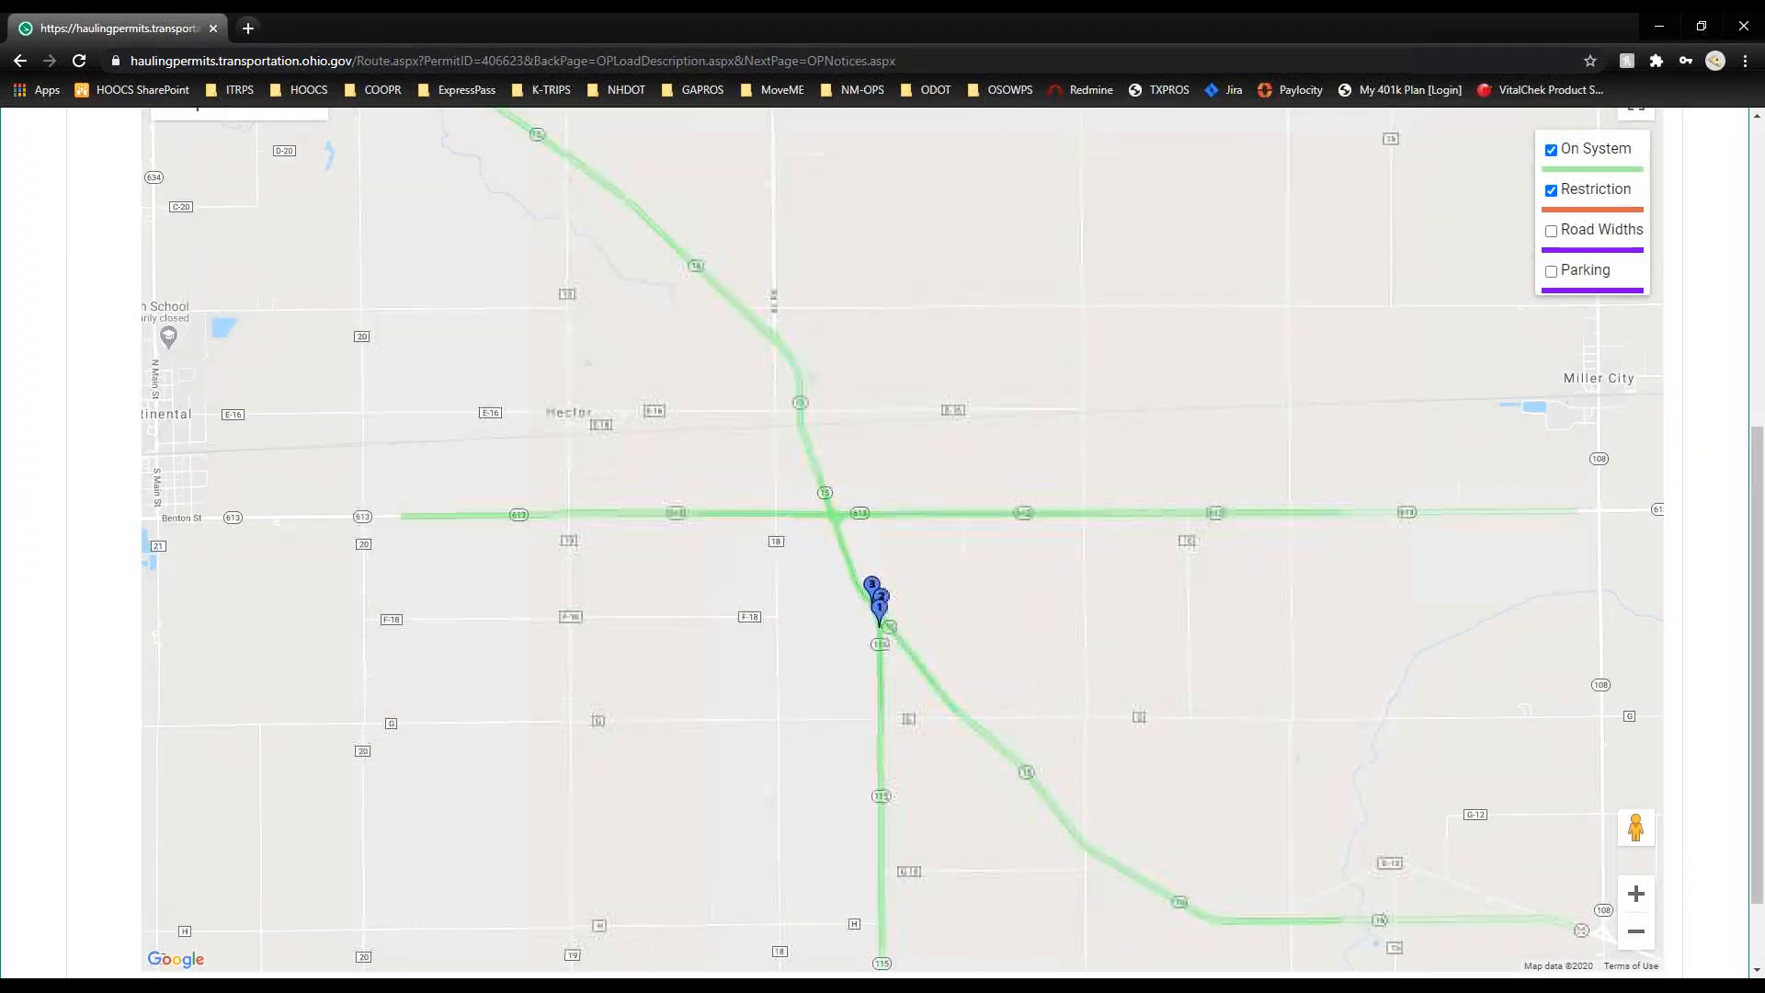
pyautogui.scroll(4, 881, 609)
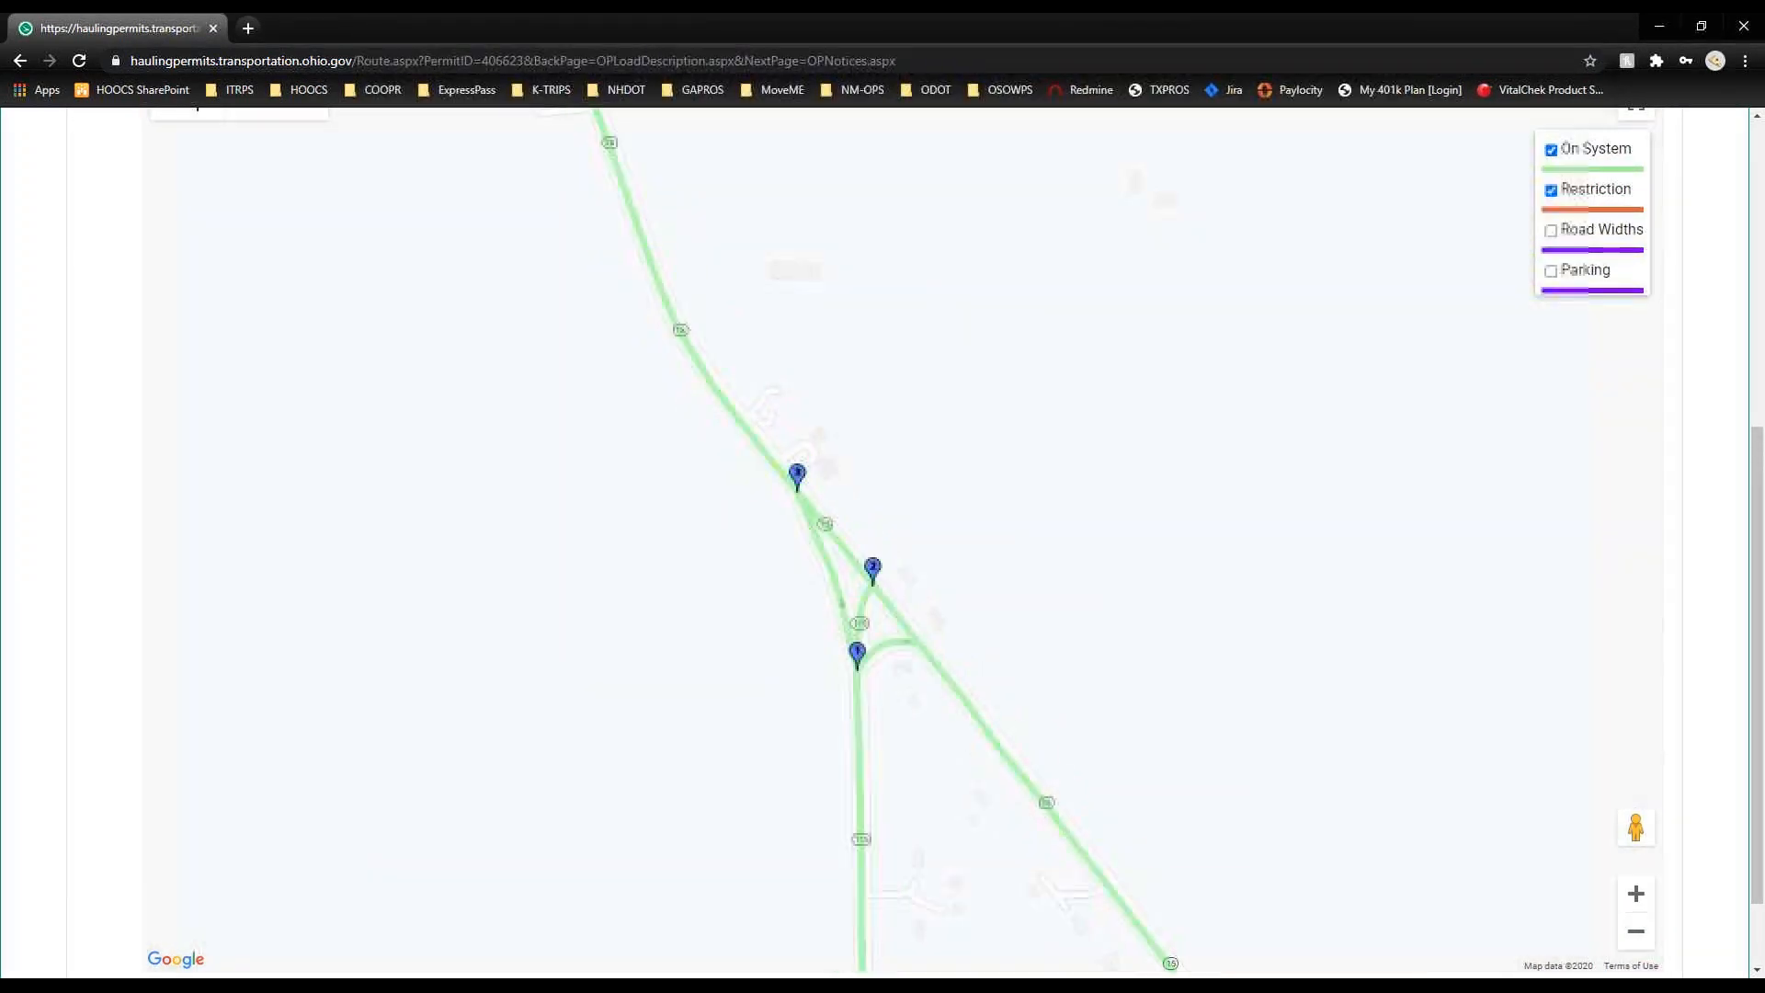
pyautogui.scroll(3, 881, 625)
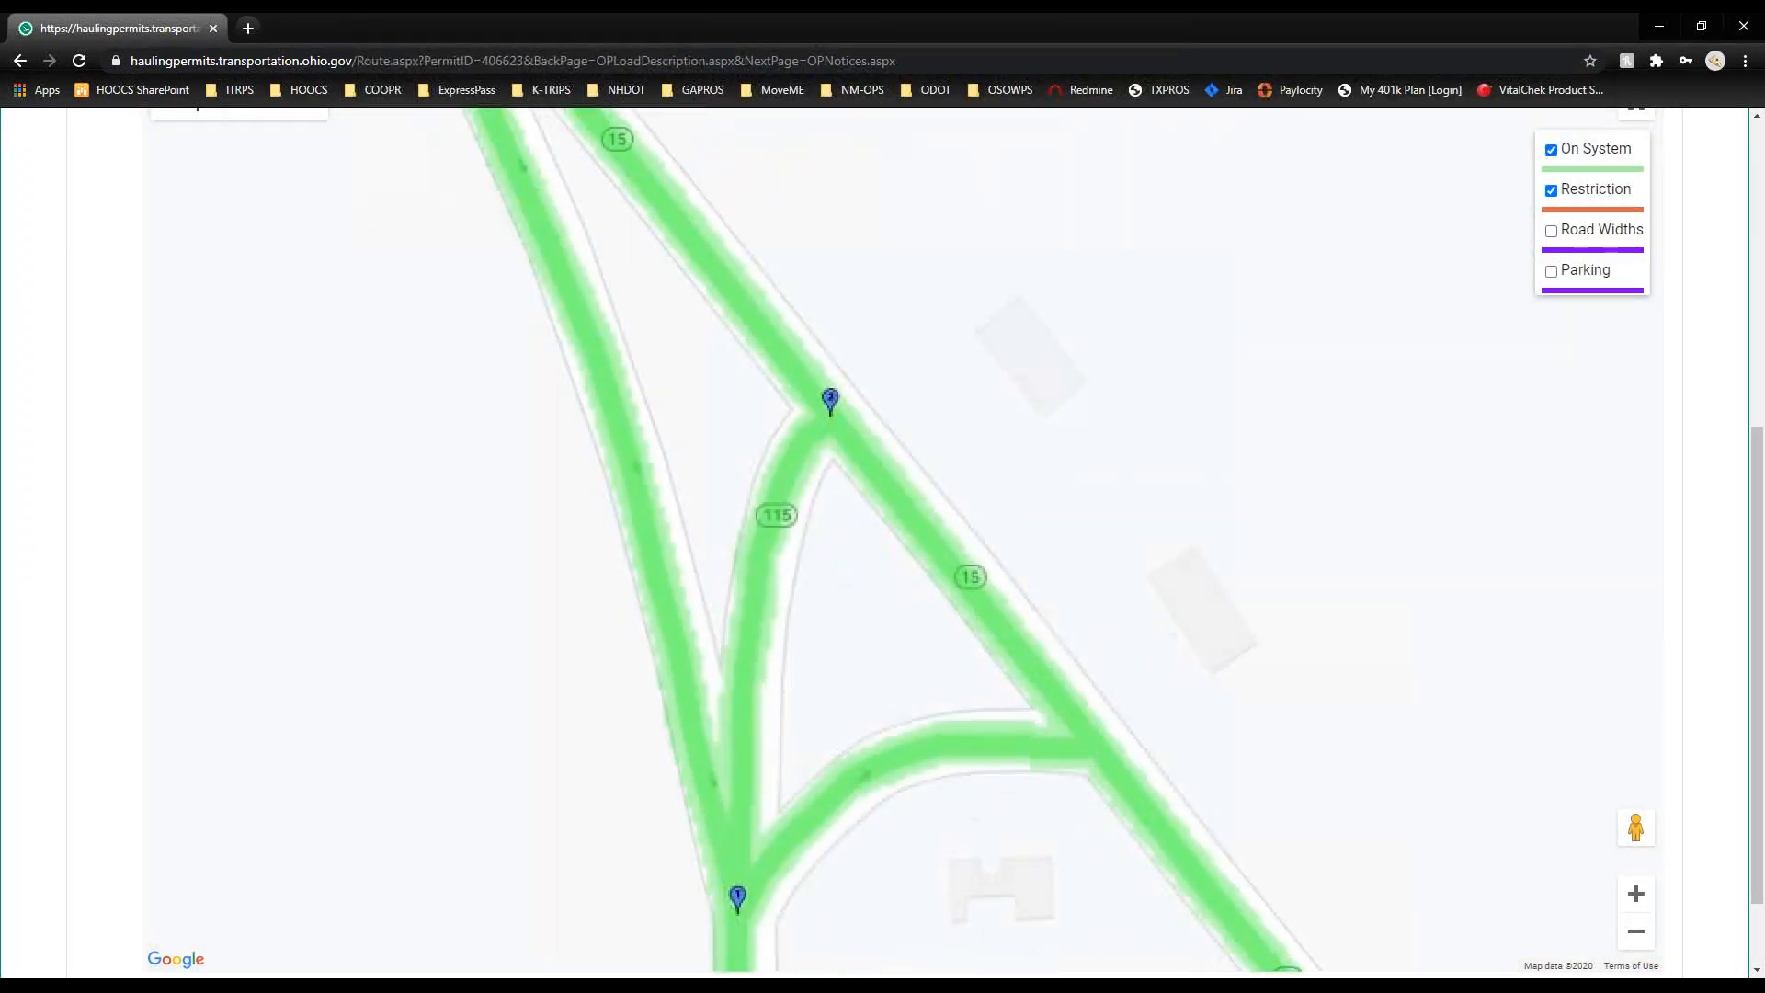
pyautogui.scroll(-3, 881, 625)
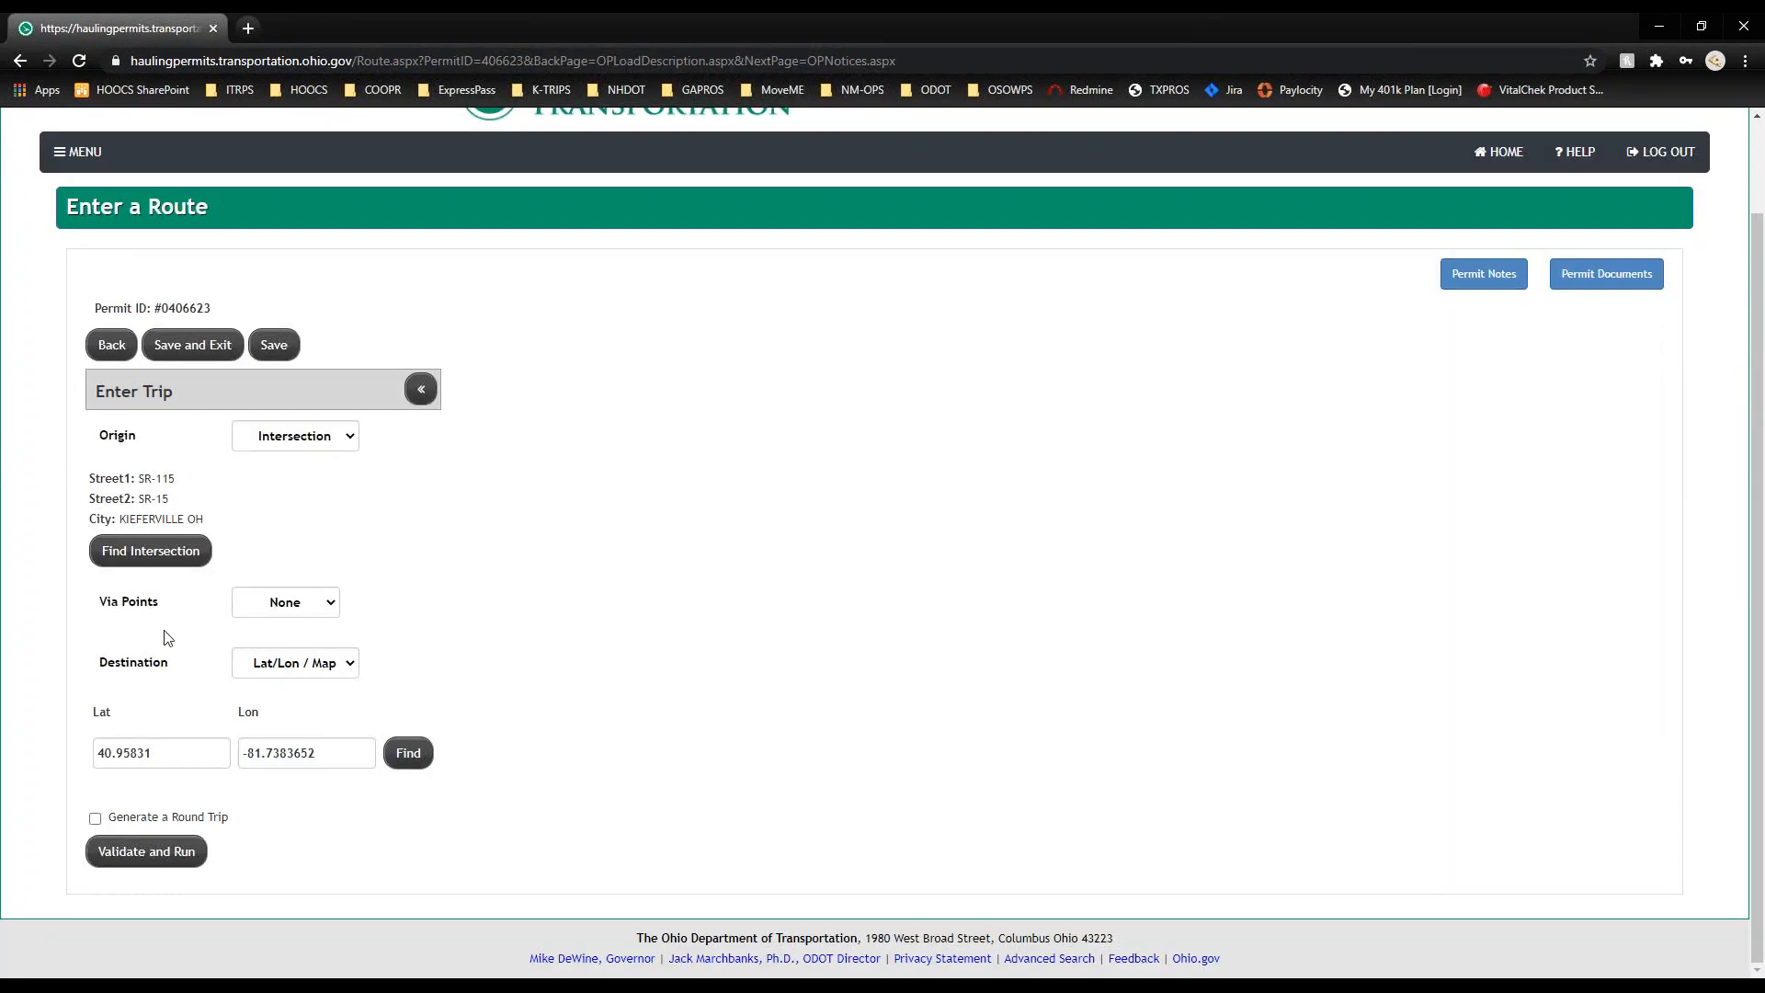
pyautogui.click(272, 666)
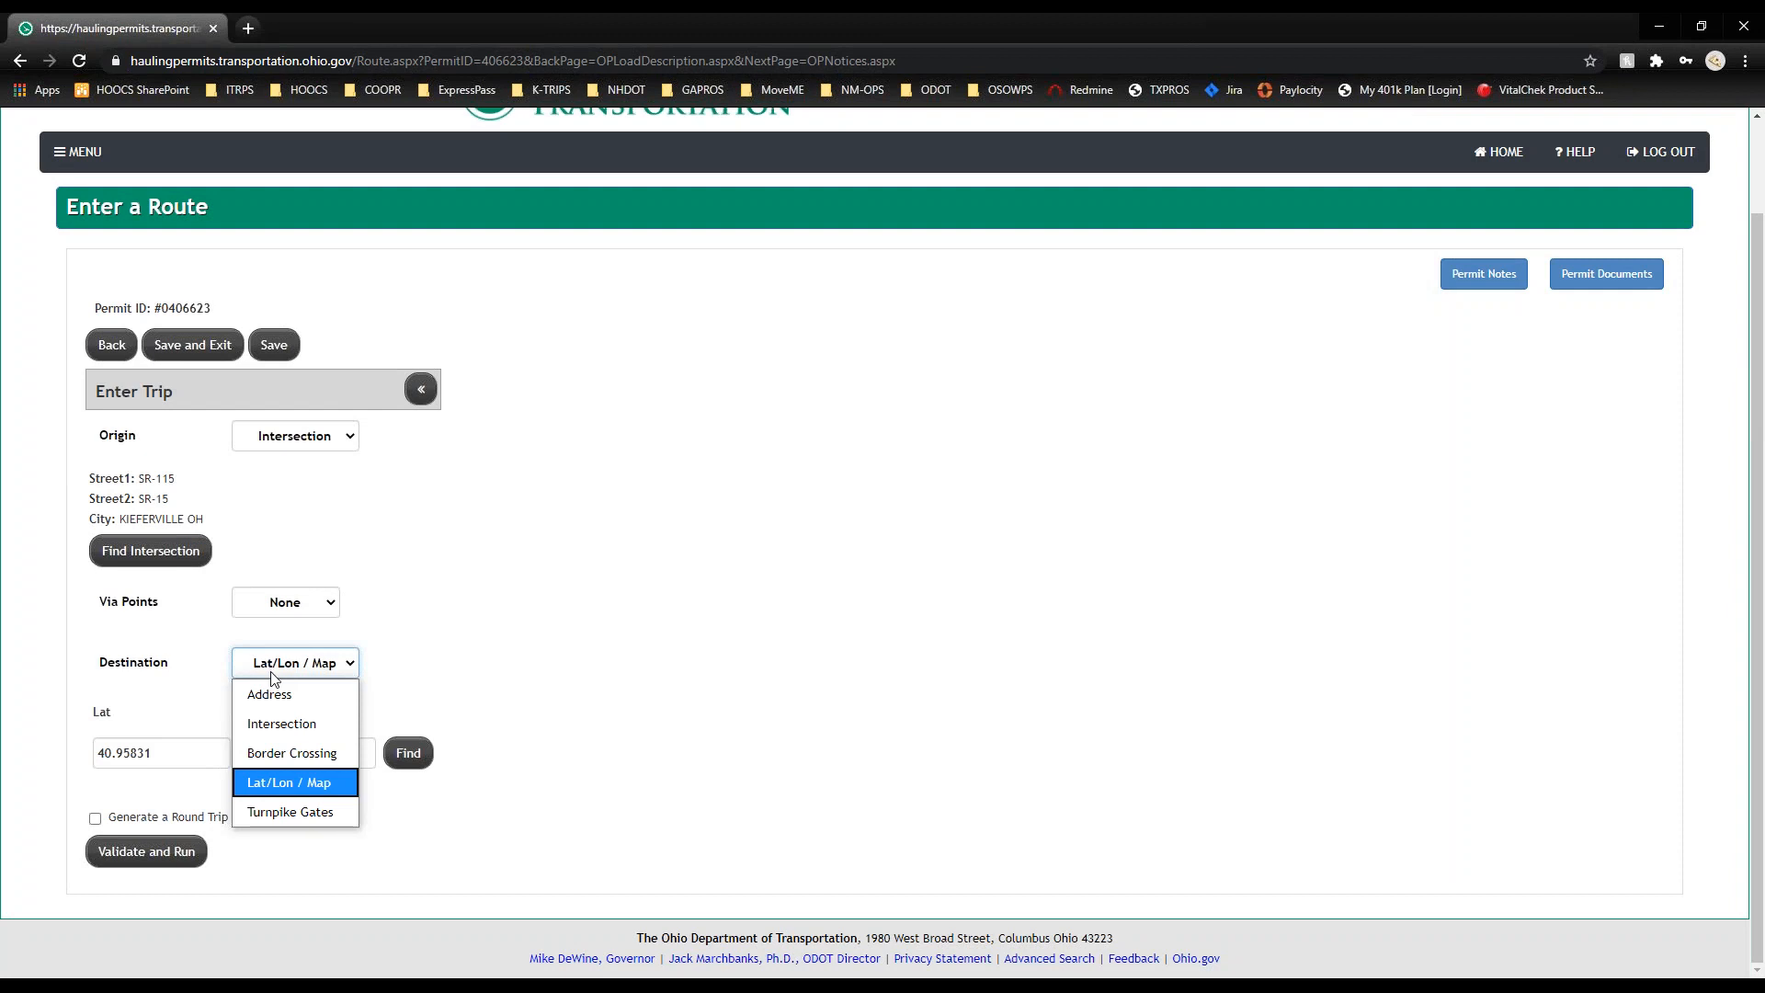
pyautogui.click(306, 766)
pyautogui.click(278, 778)
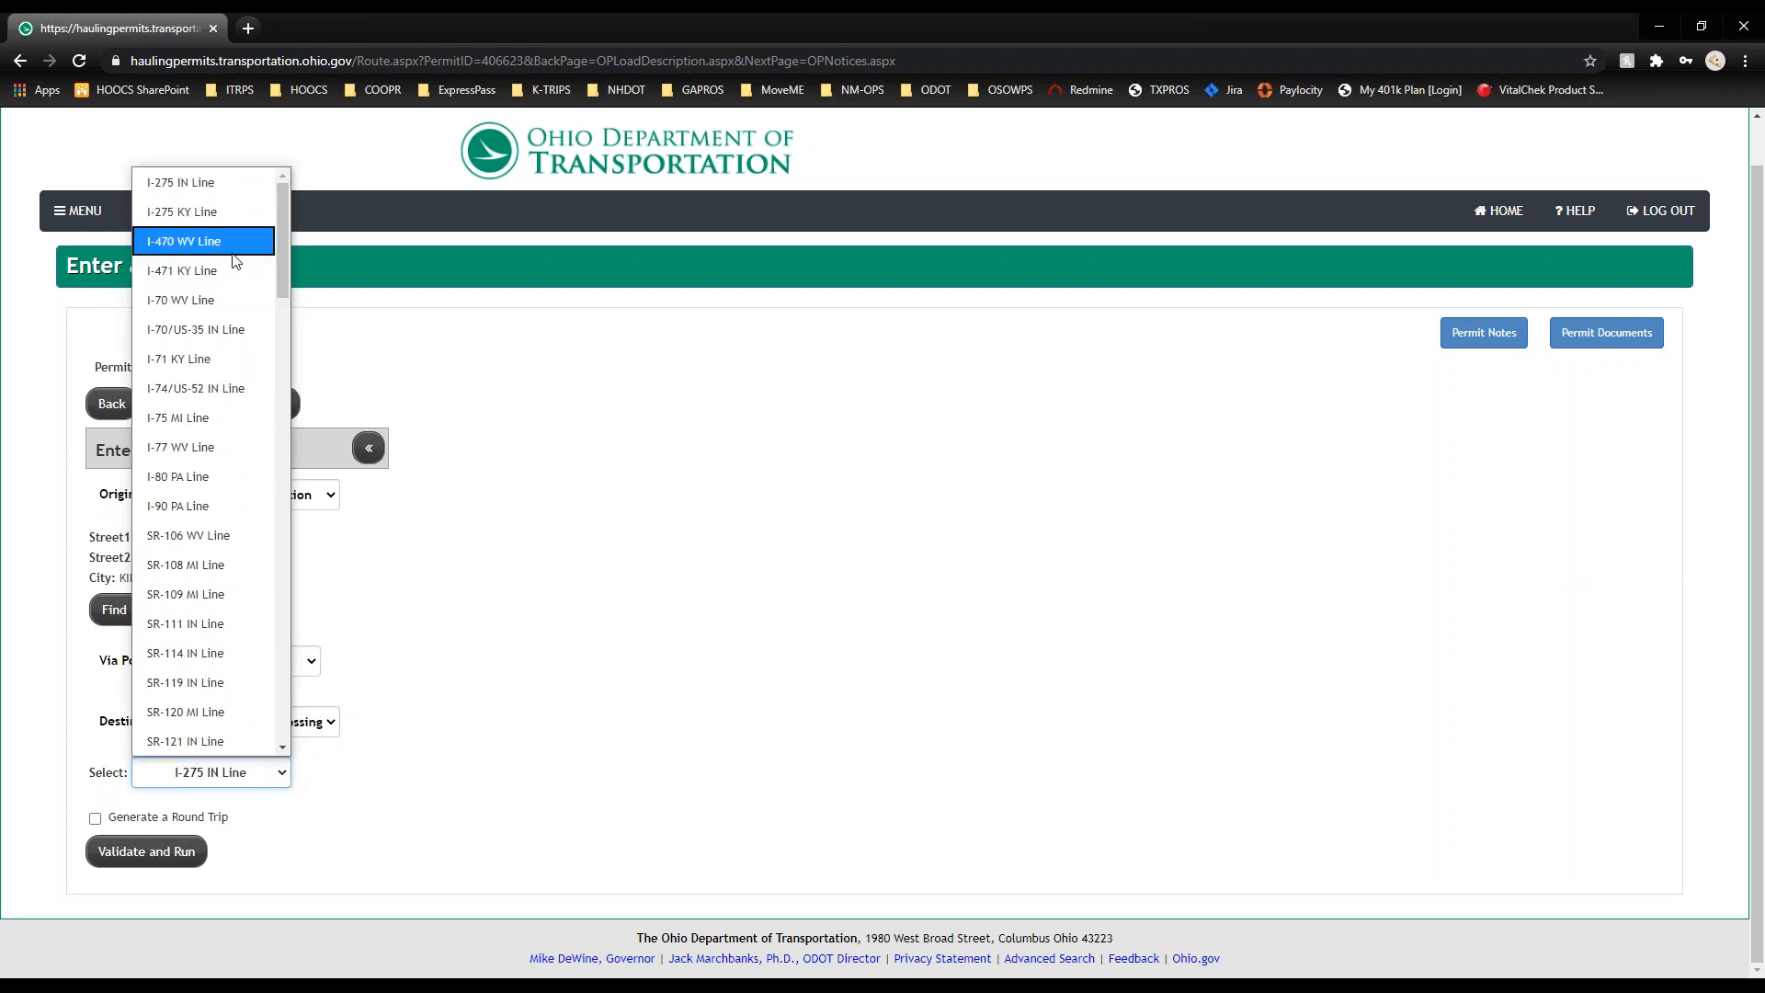
pyautogui.scroll(-12, 236, 262)
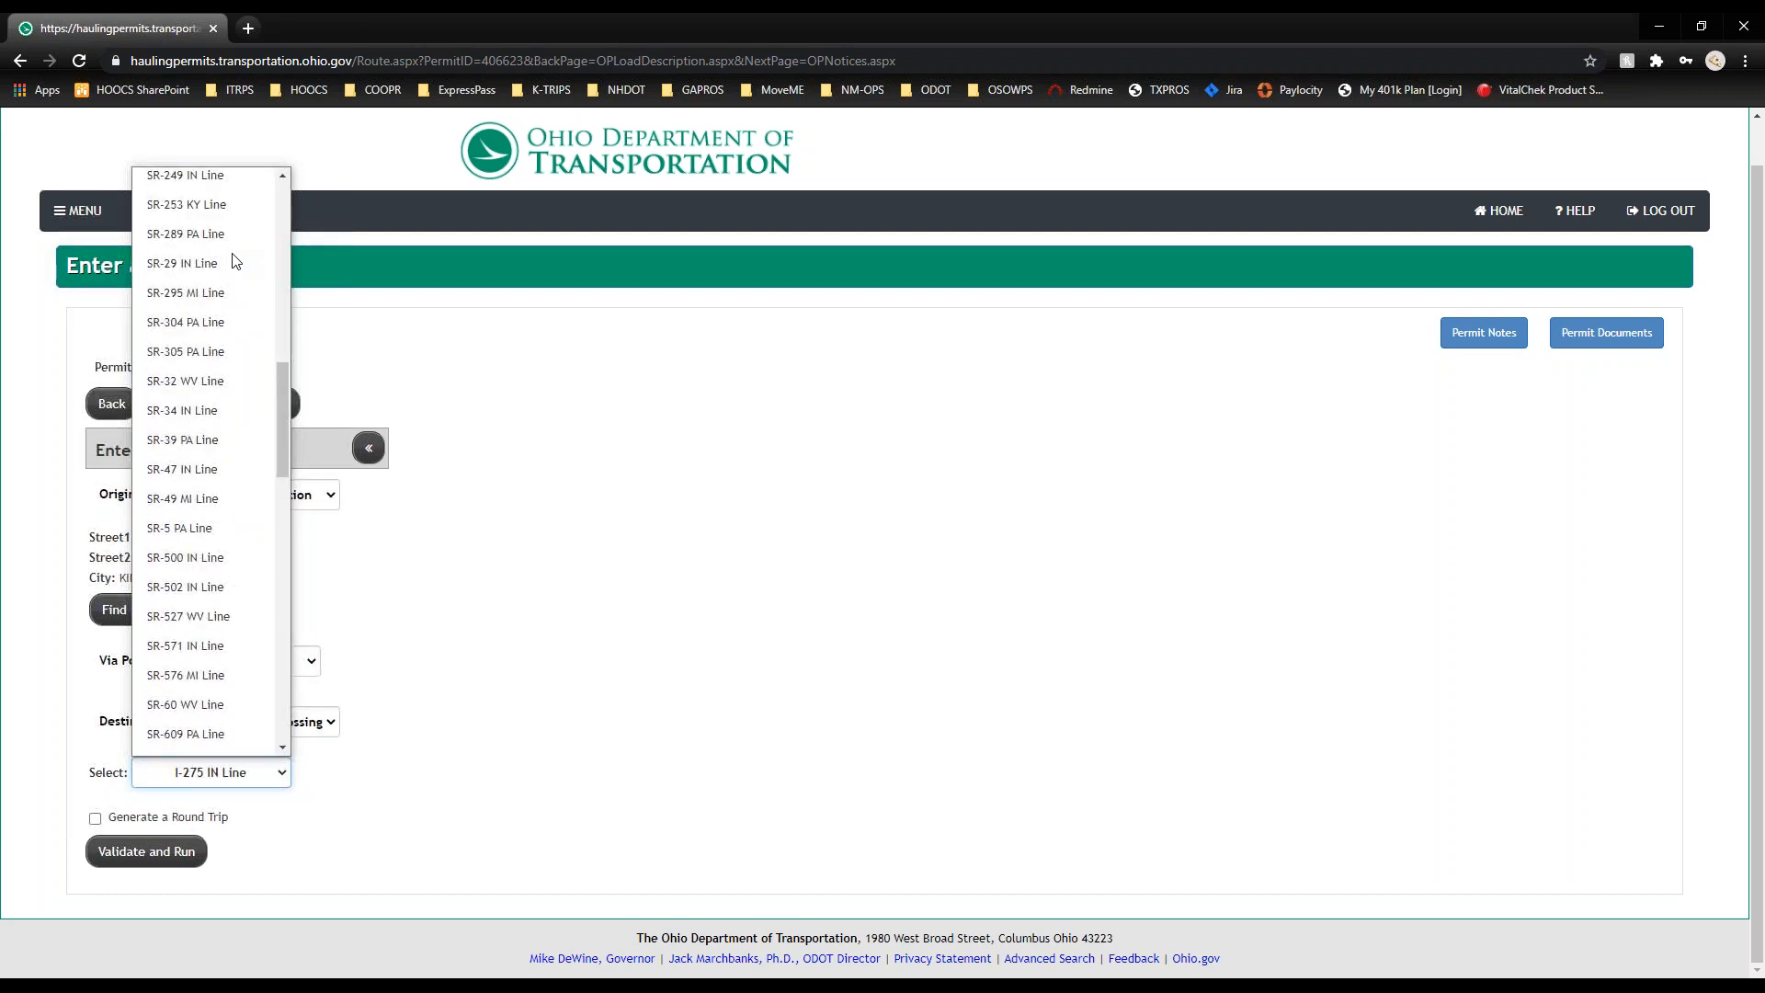
pyautogui.scroll(-4, 236, 262)
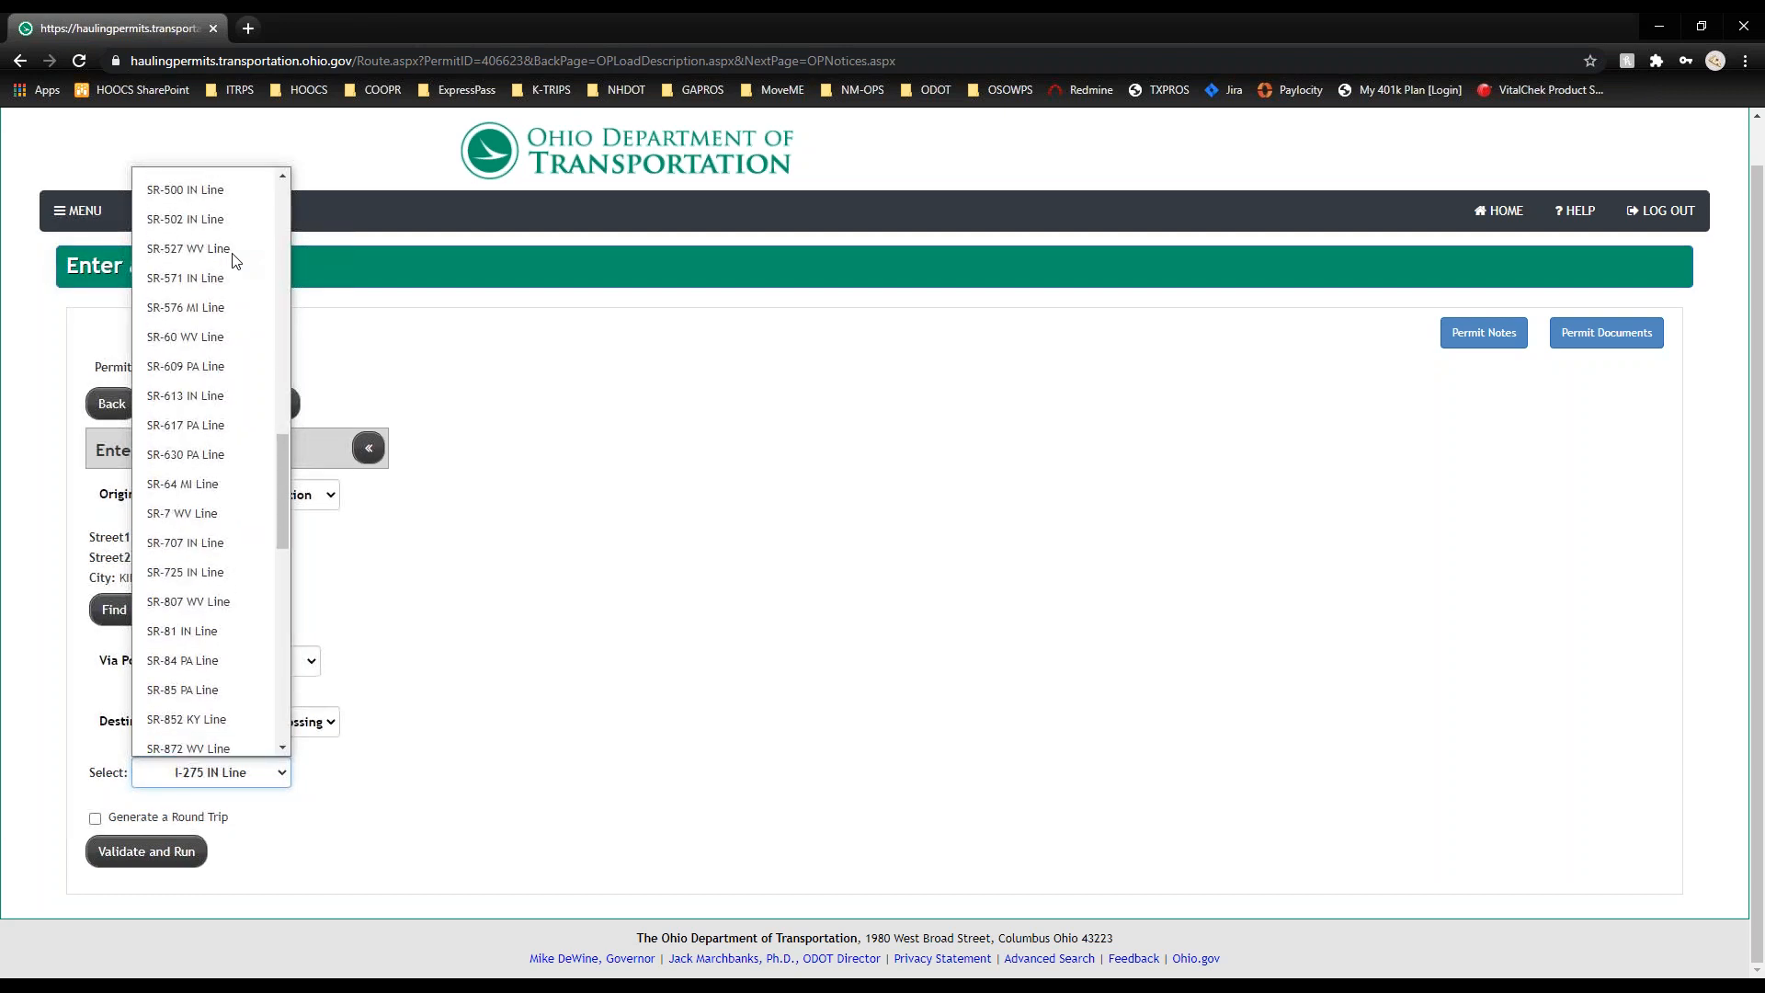
pyautogui.scroll(-4, 258, 652)
pyautogui.scroll(-2, 259, 653)
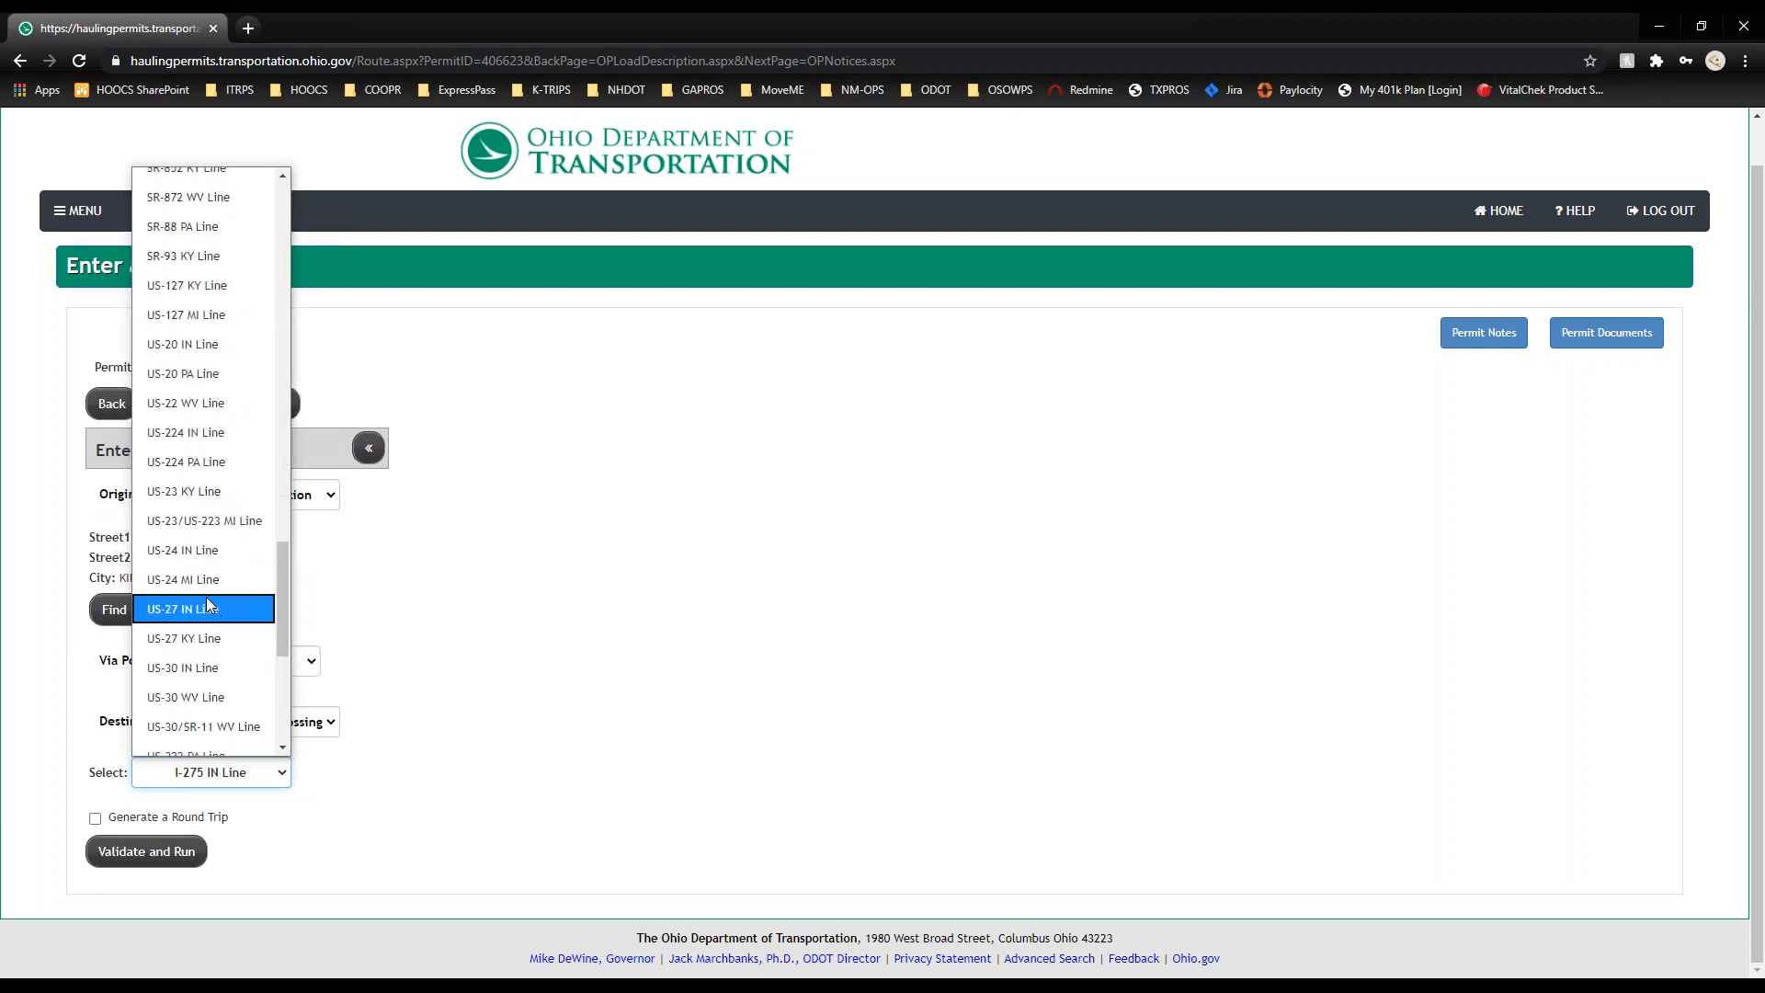
pyautogui.click(206, 598)
pyautogui.click(331, 725)
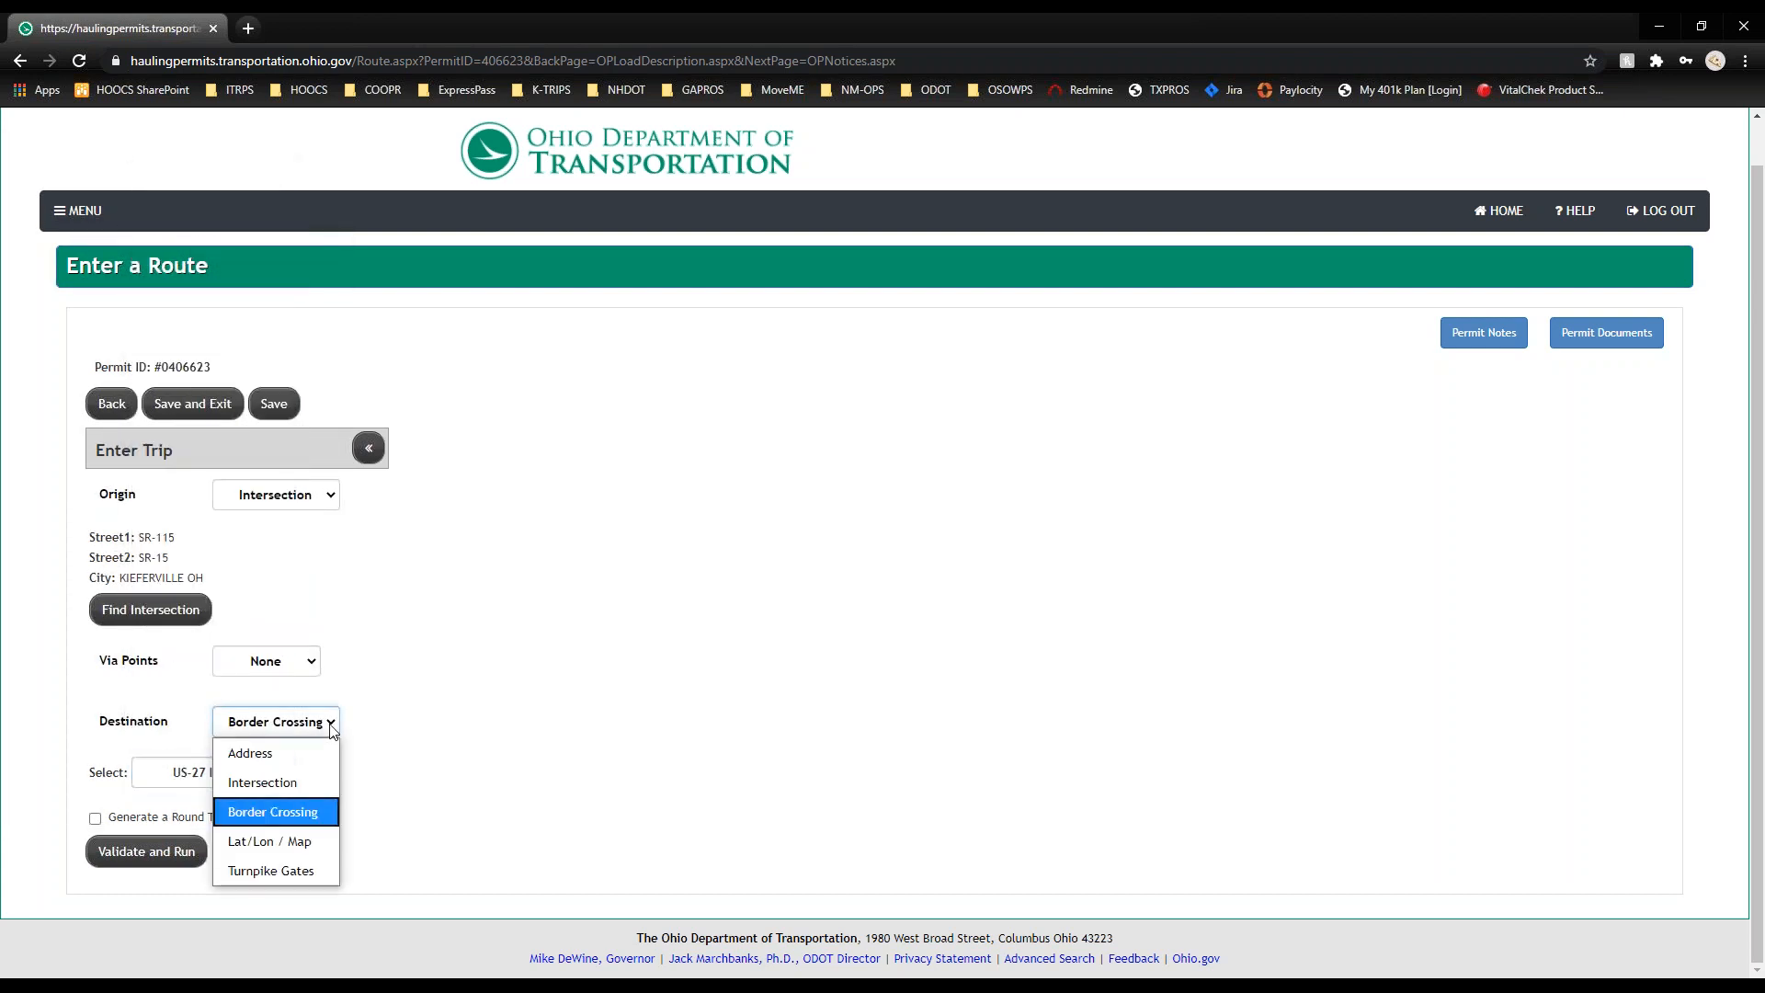
pyautogui.click(320, 840)
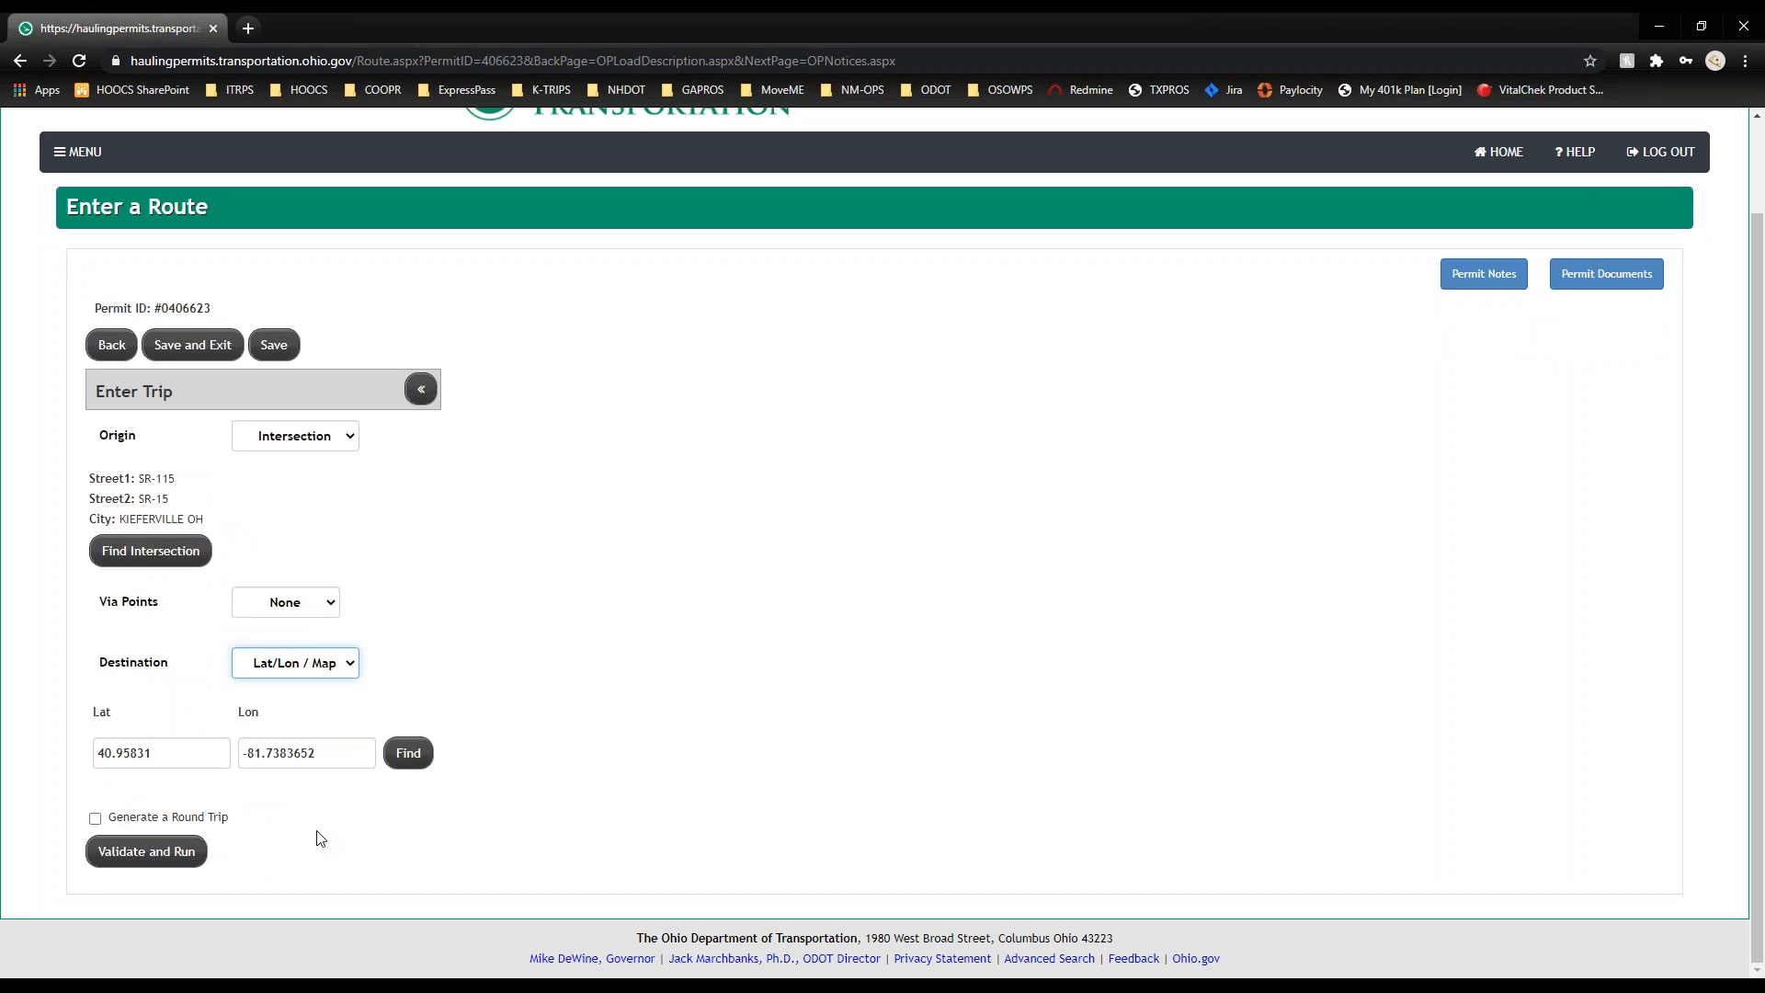
# Step: Open the destination coordinates on a map and centre it on the town of Delta
pyautogui.doubleClick(175, 753)
pyautogui.doubleClick(325, 752)
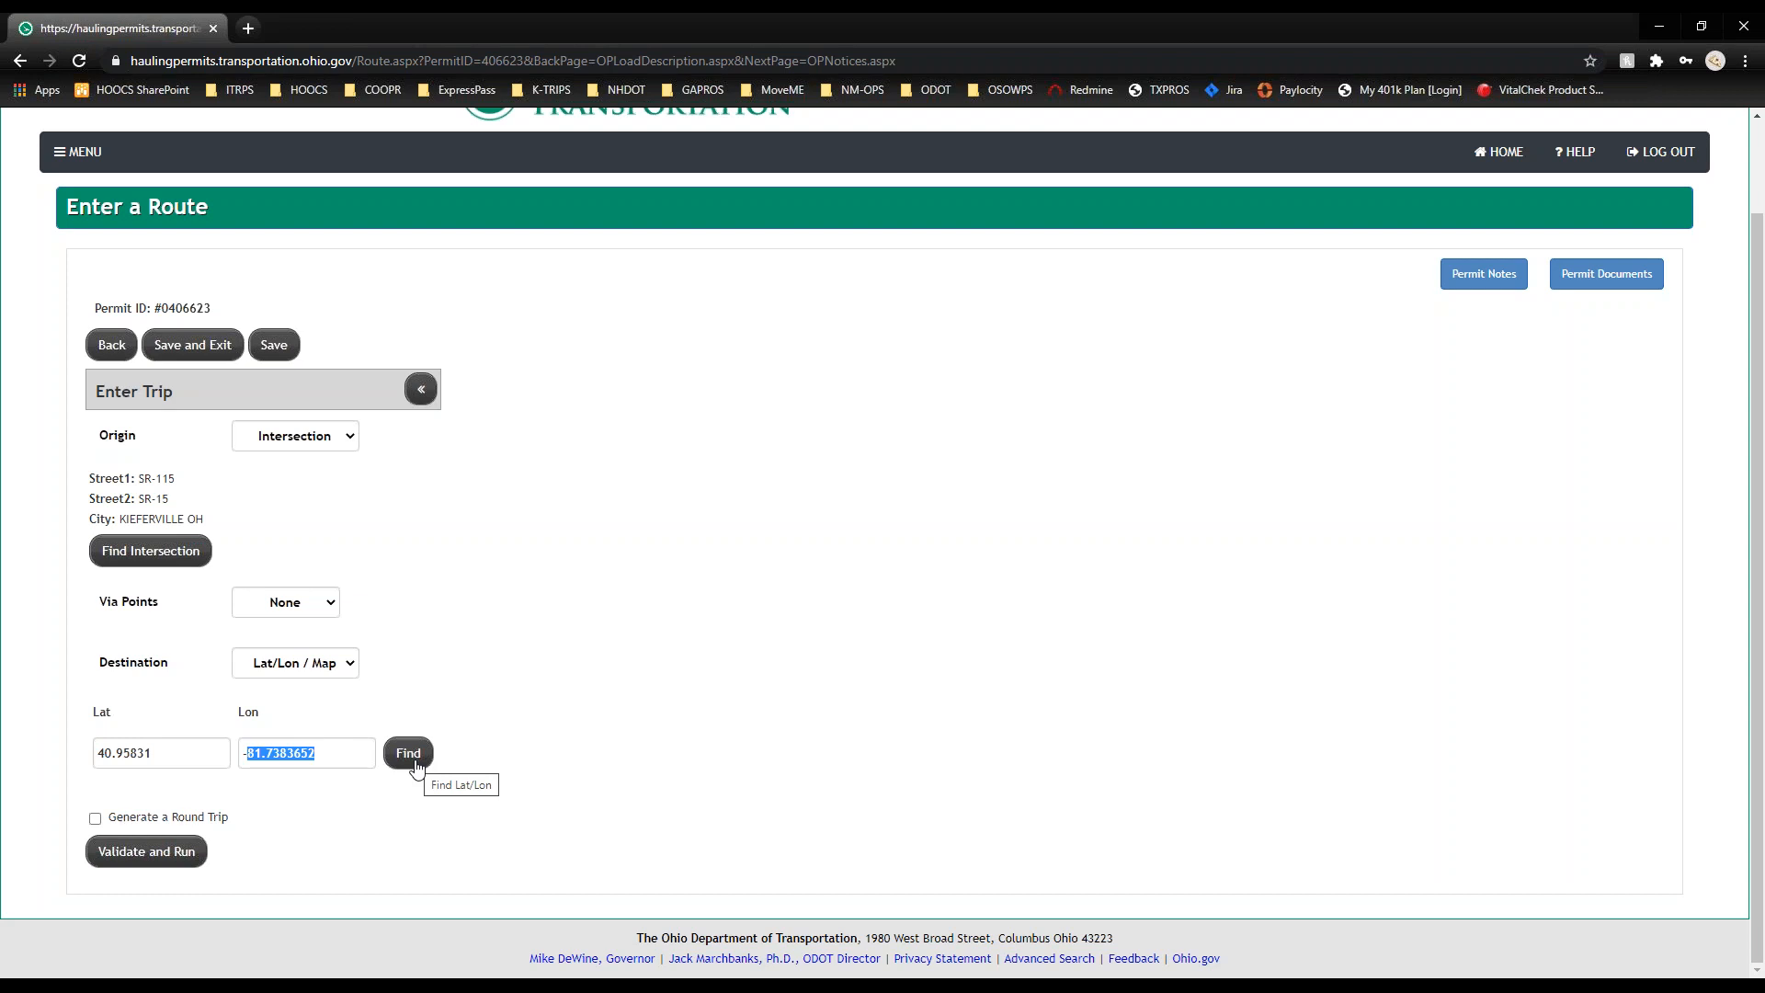
pyautogui.click(414, 763)
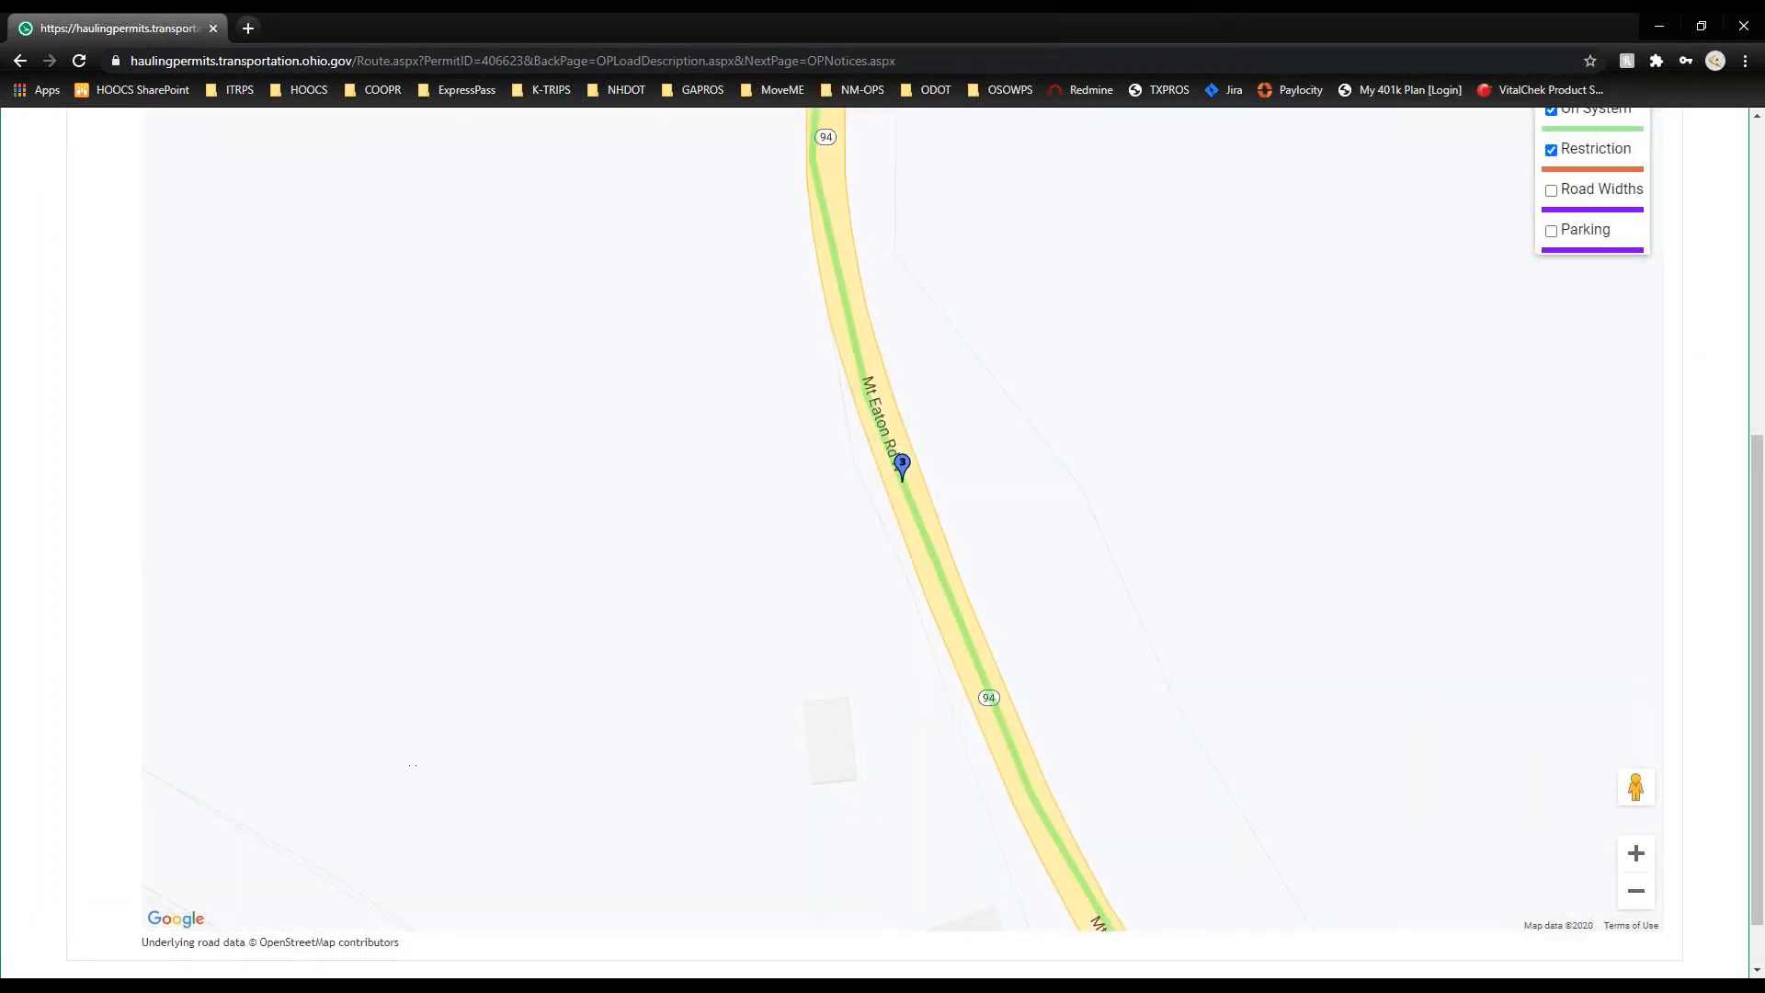
pyautogui.scroll(5, 499, 560)
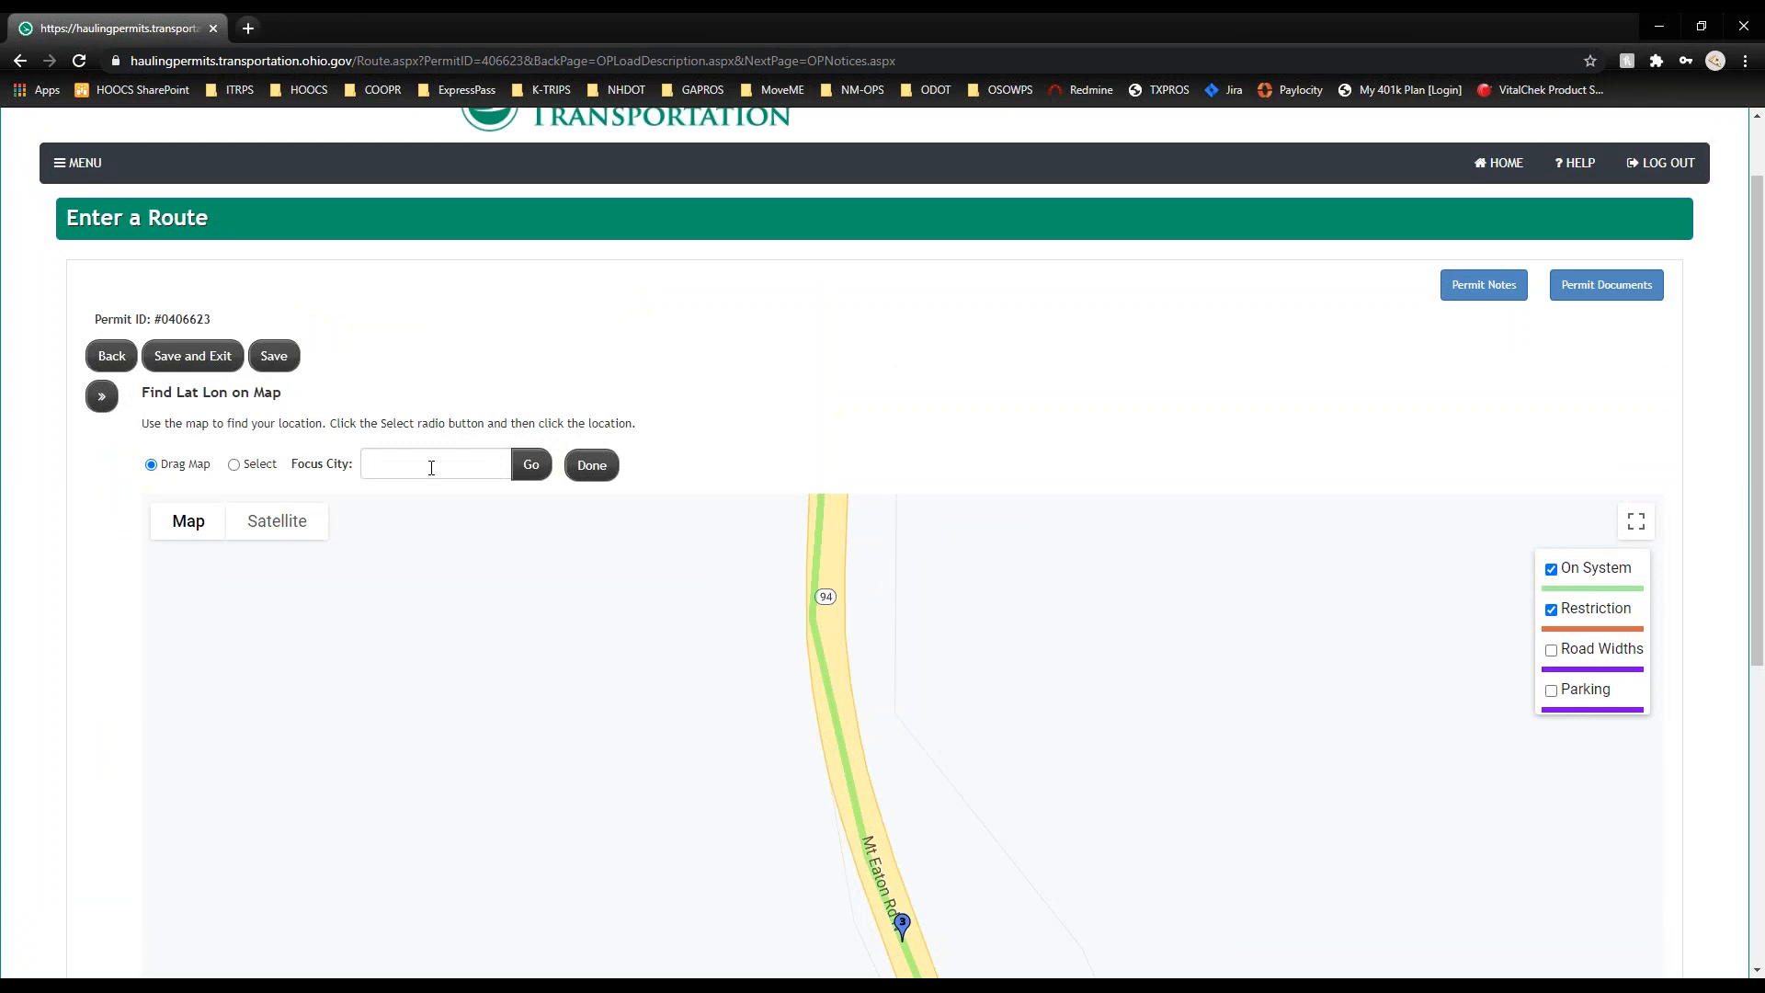
pyautogui.write('Delta')
pyautogui.click(528, 466)
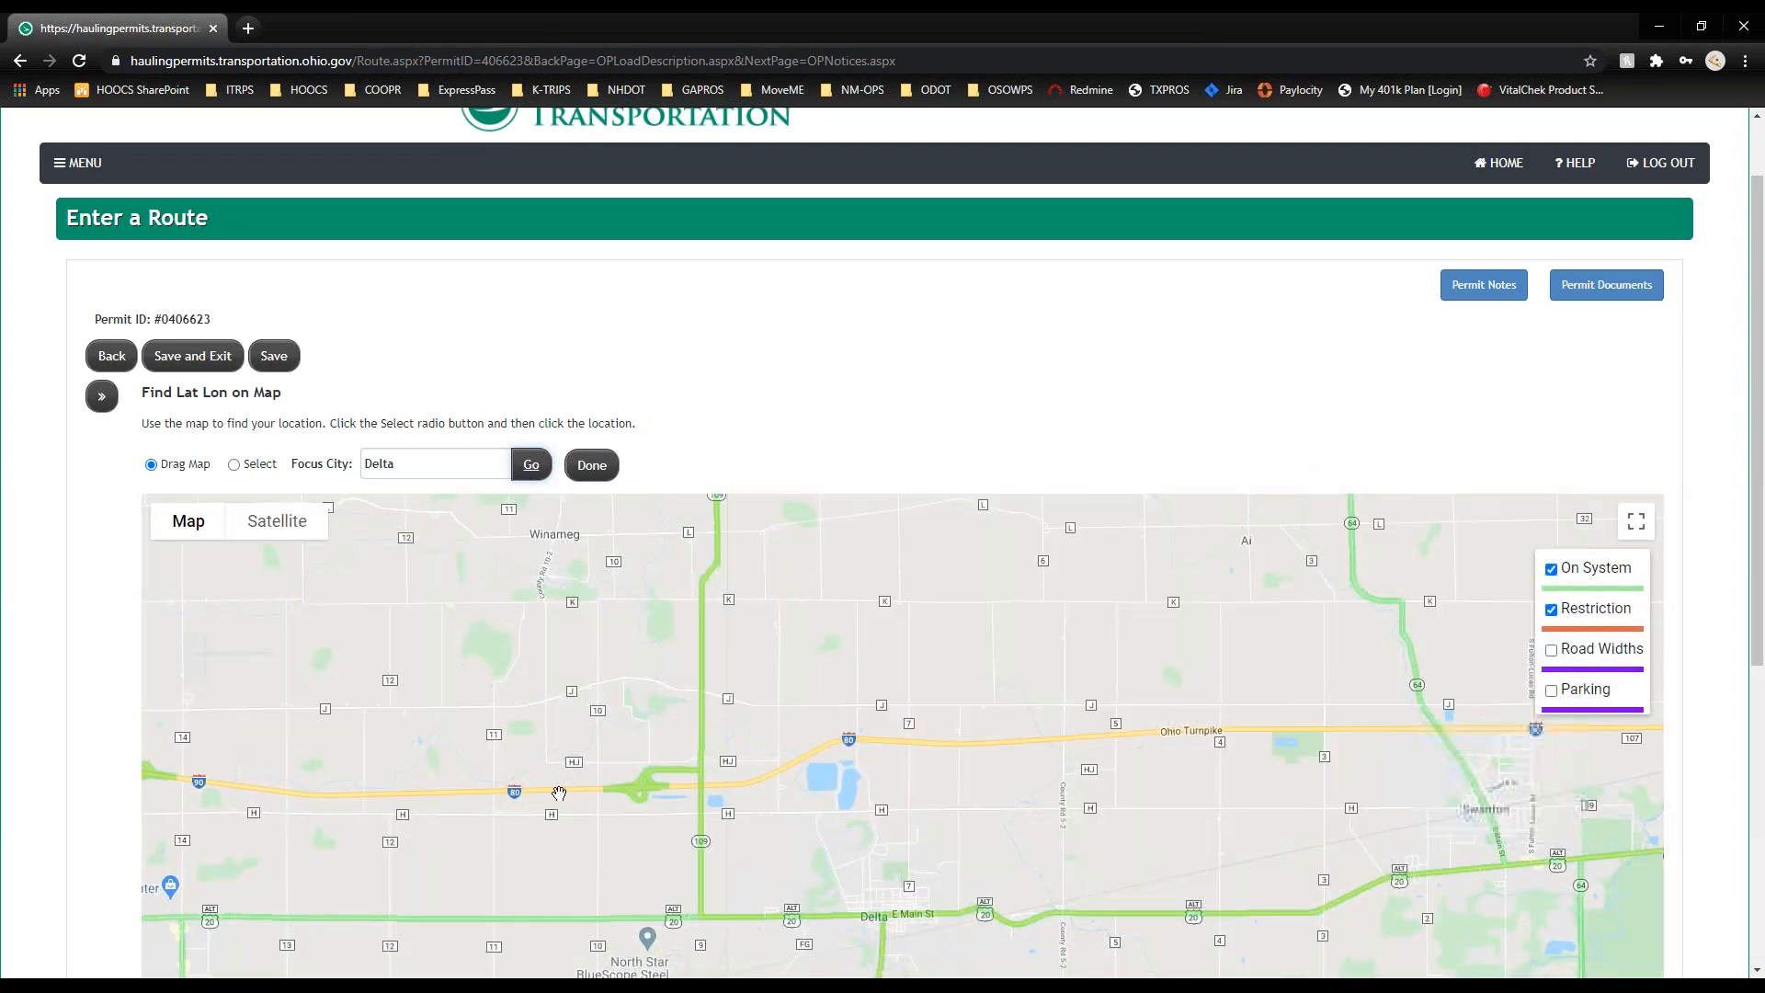
# Step: Zoom into central Delta and pick the destination on CR-8 near CR-8 & US 20A
pyautogui.scroll(-2, 27, 653)
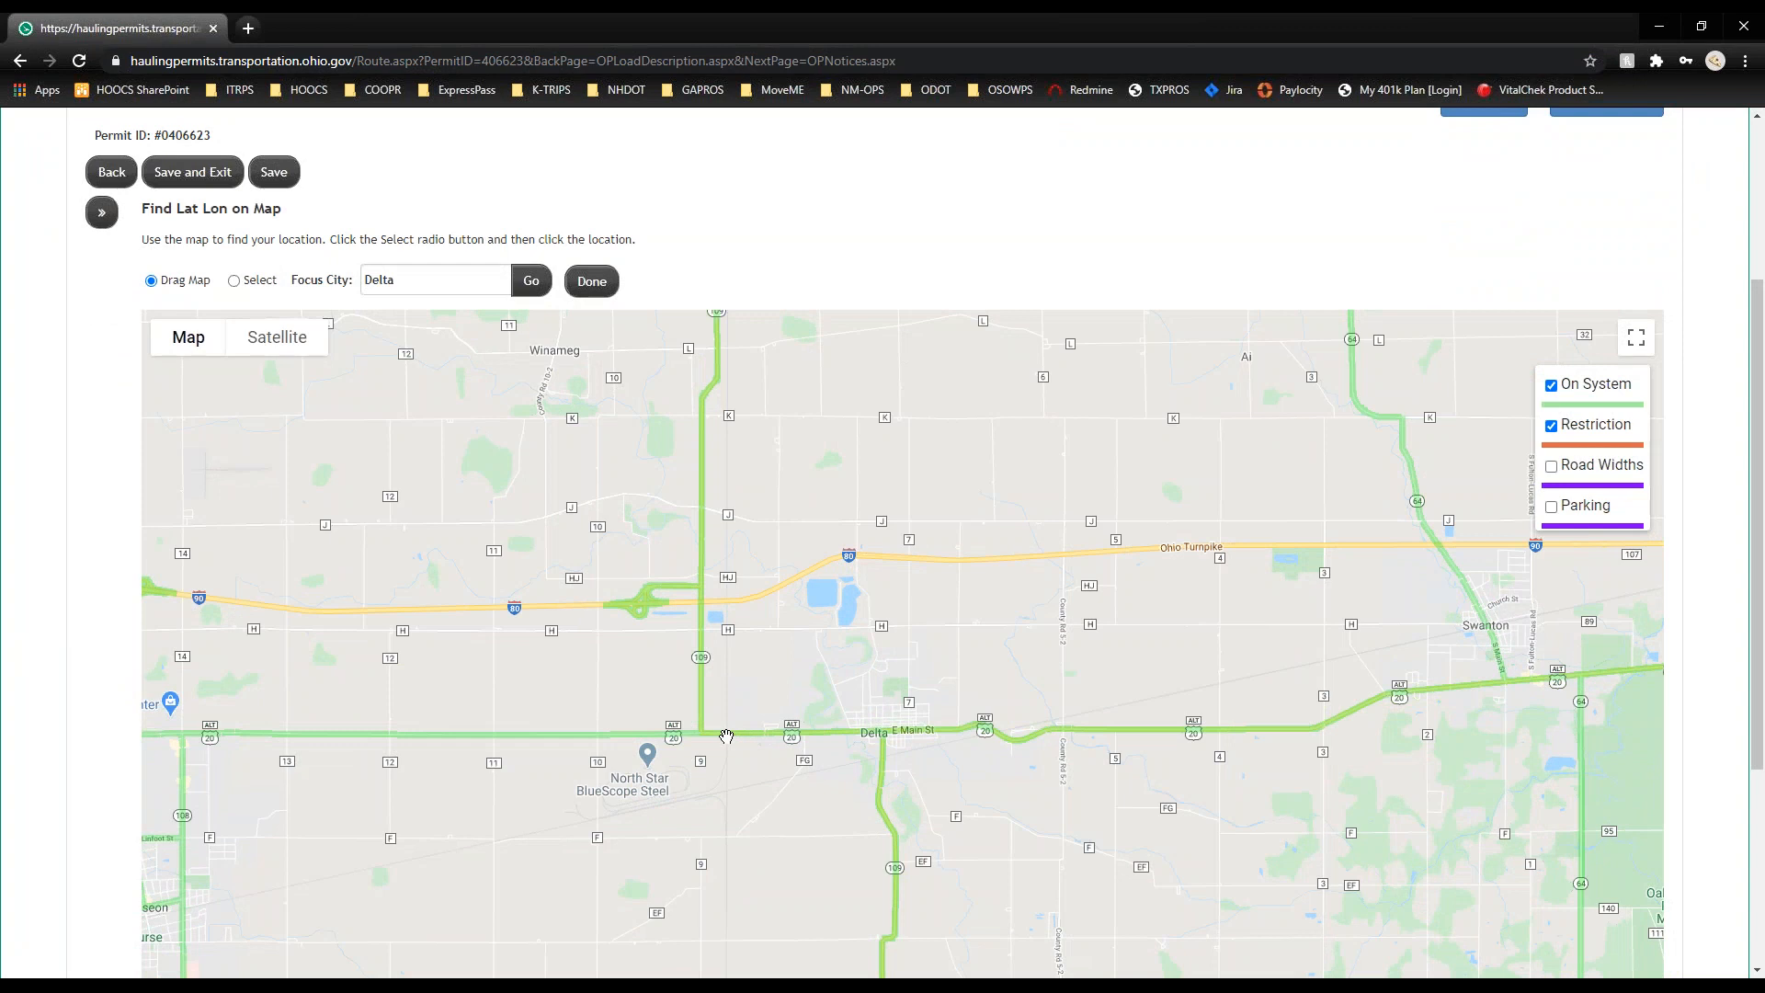
pyautogui.scroll(2, 727, 736)
pyautogui.moveTo(1012, 560); pyautogui.dragTo(676, 613)
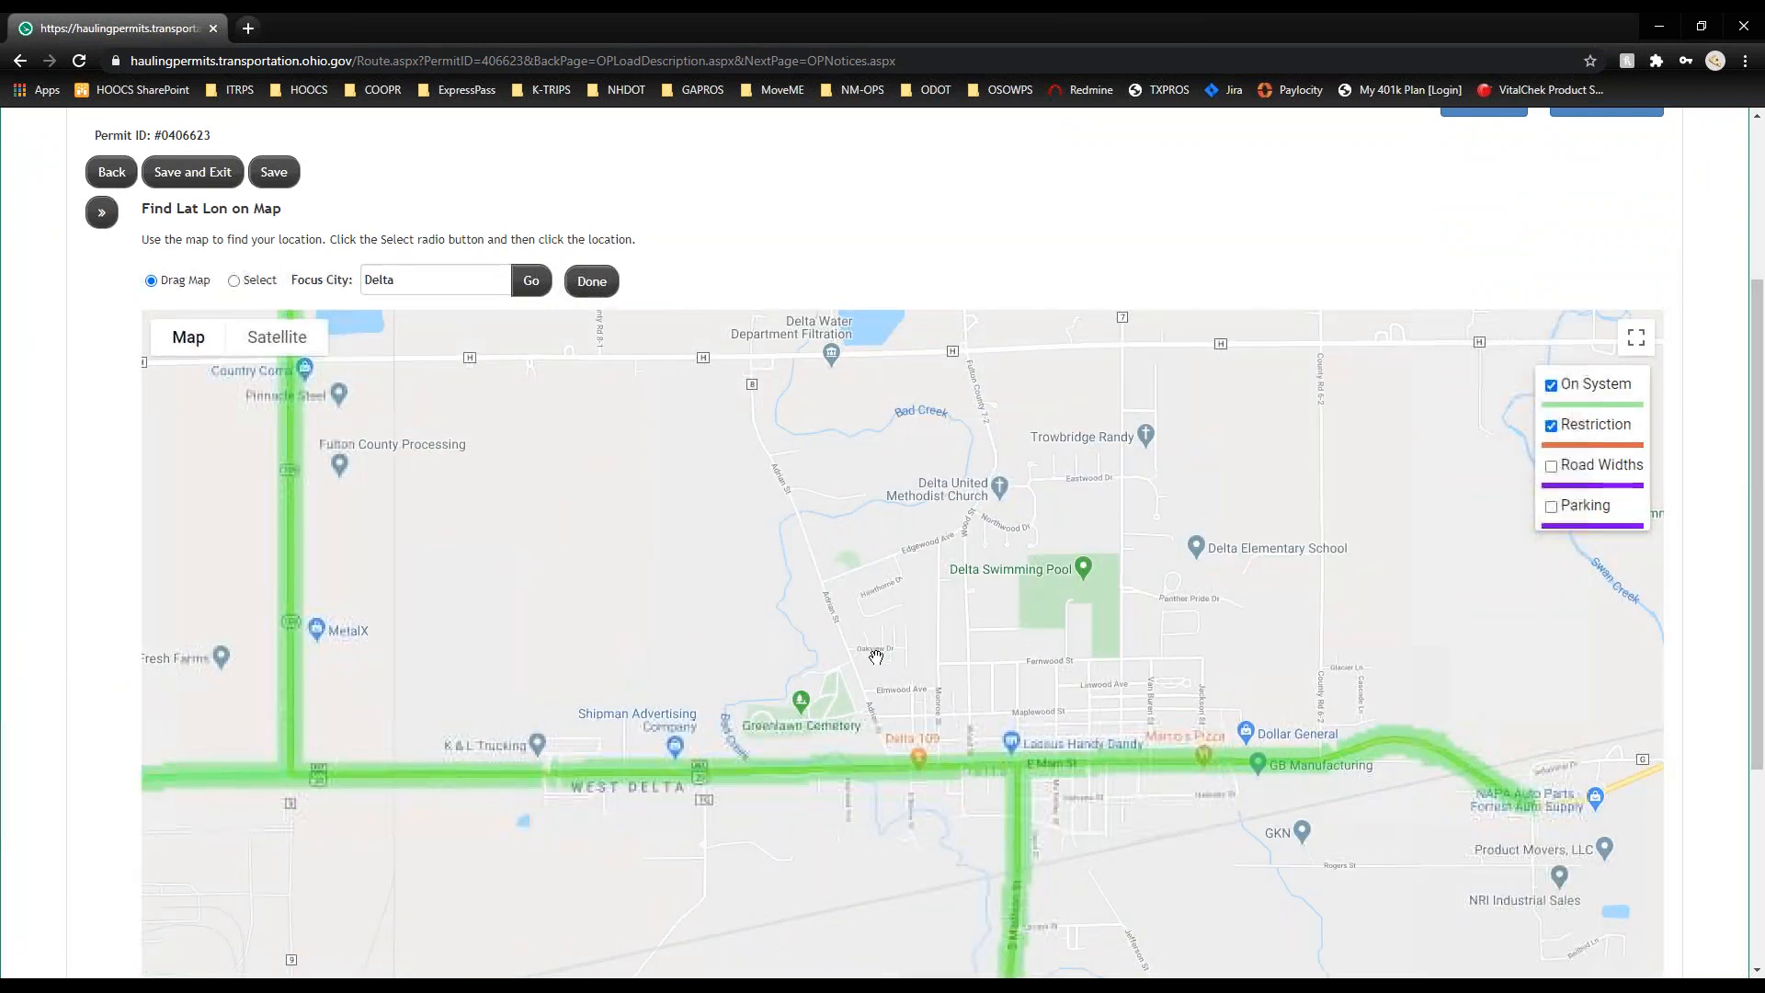
pyautogui.scroll(5, 876, 657)
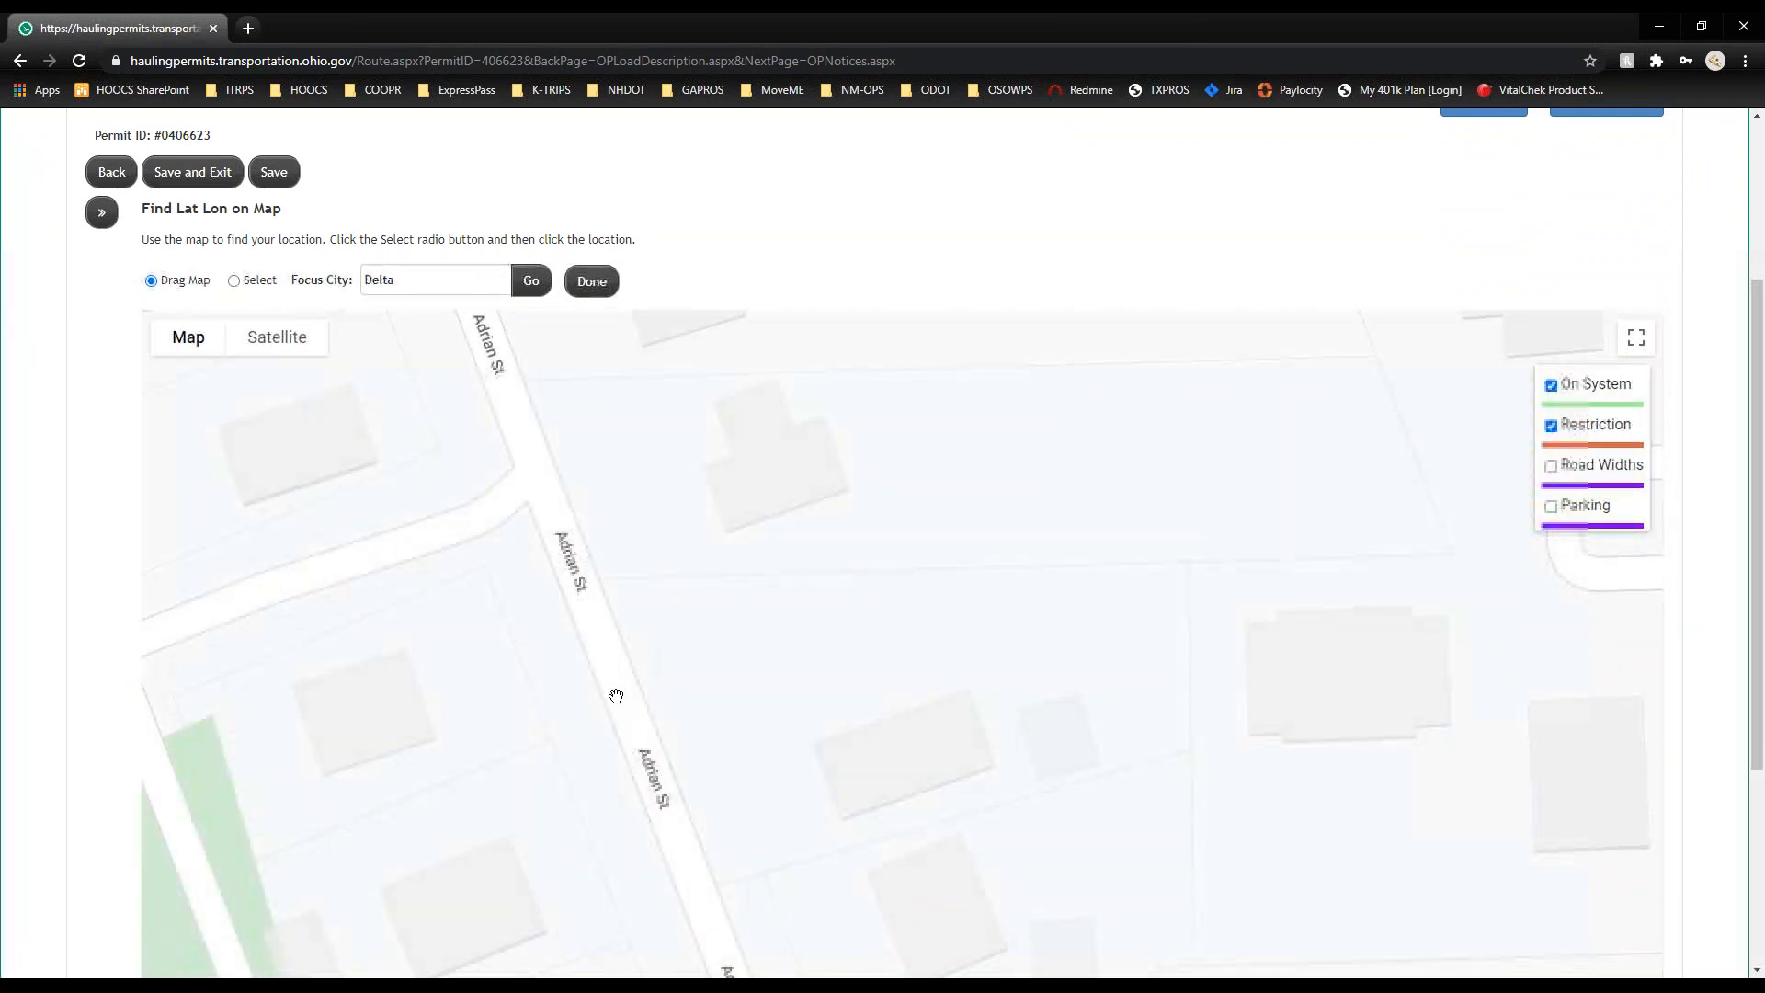
pyautogui.scroll(1, 616, 696)
pyautogui.click(235, 282)
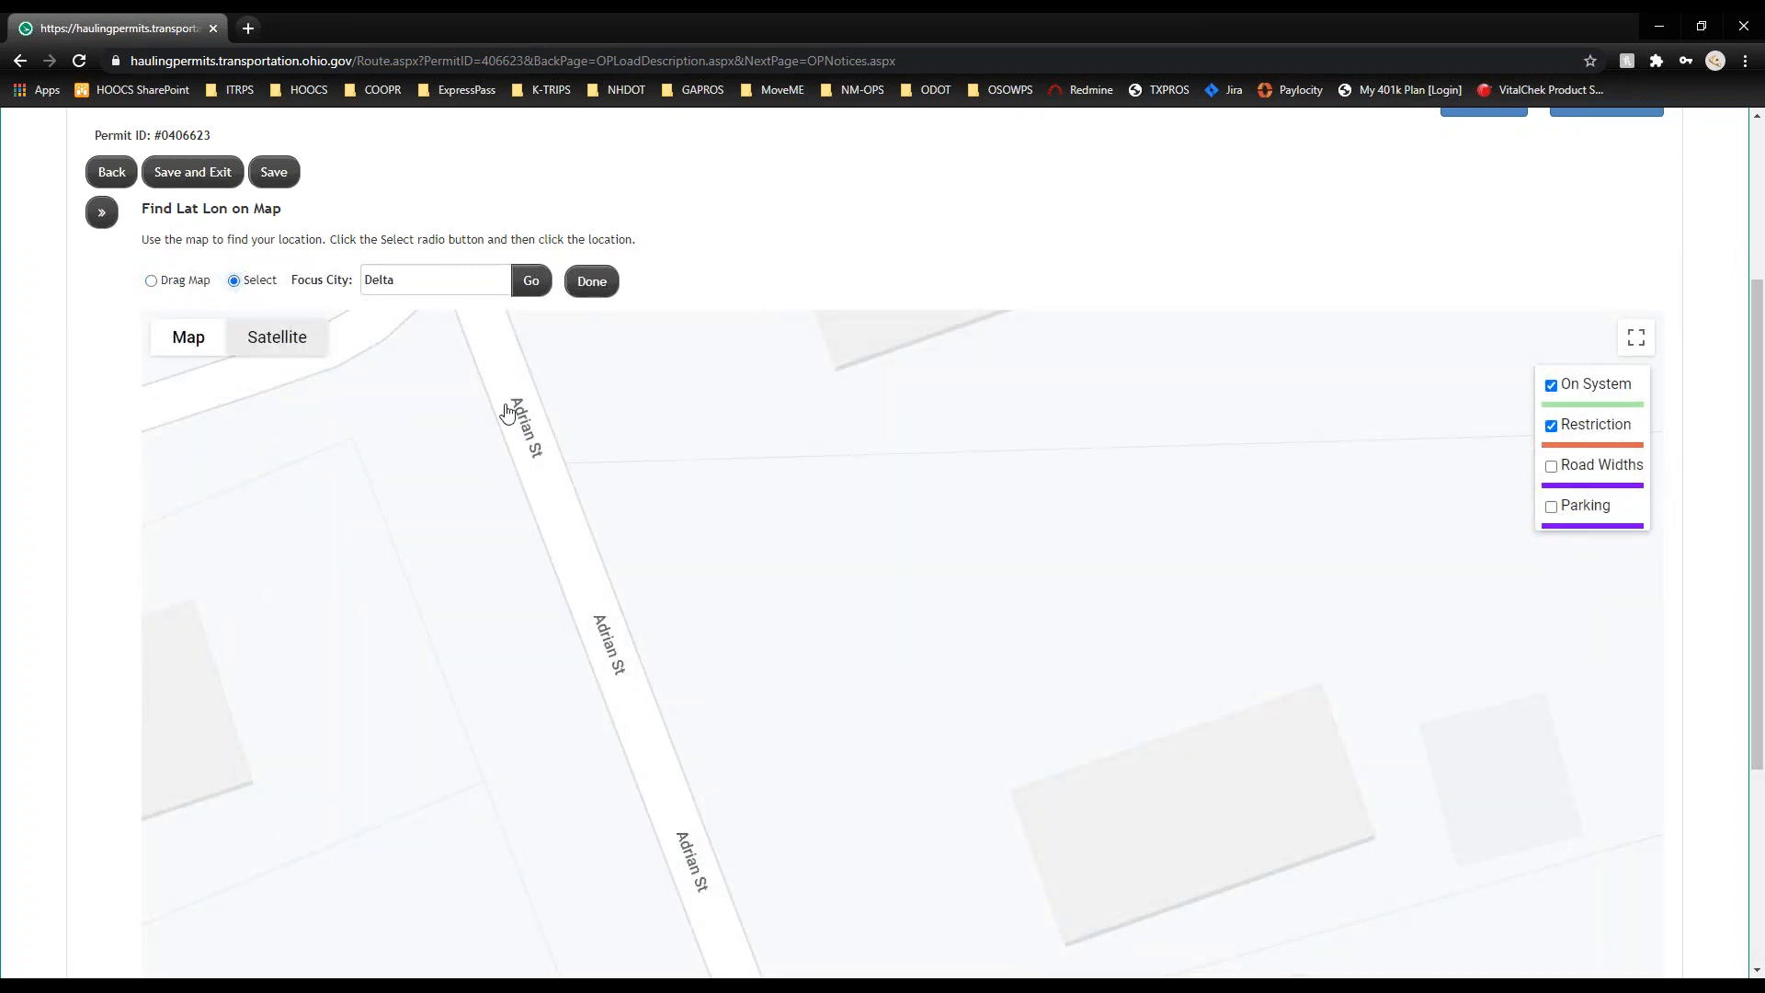
pyautogui.click(536, 521)
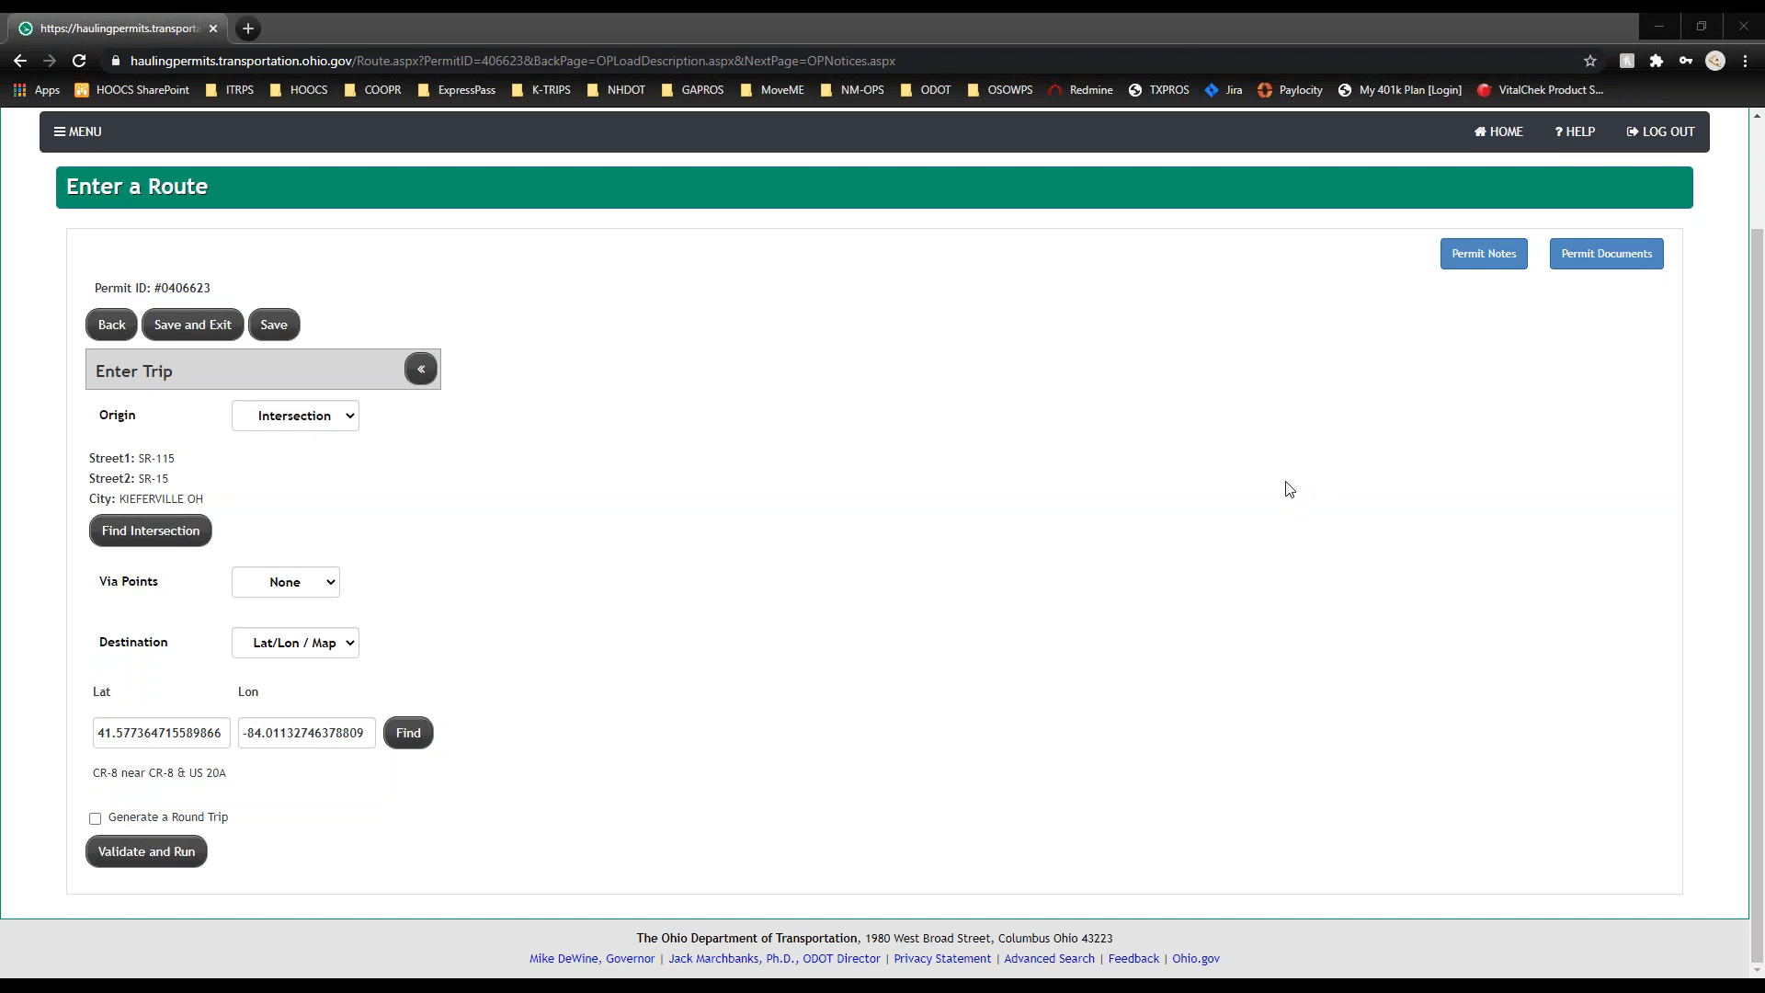
# Step: Calculate the 51.51-mile route to CR-8 and pan to its southern end
pyautogui.click(154, 871)
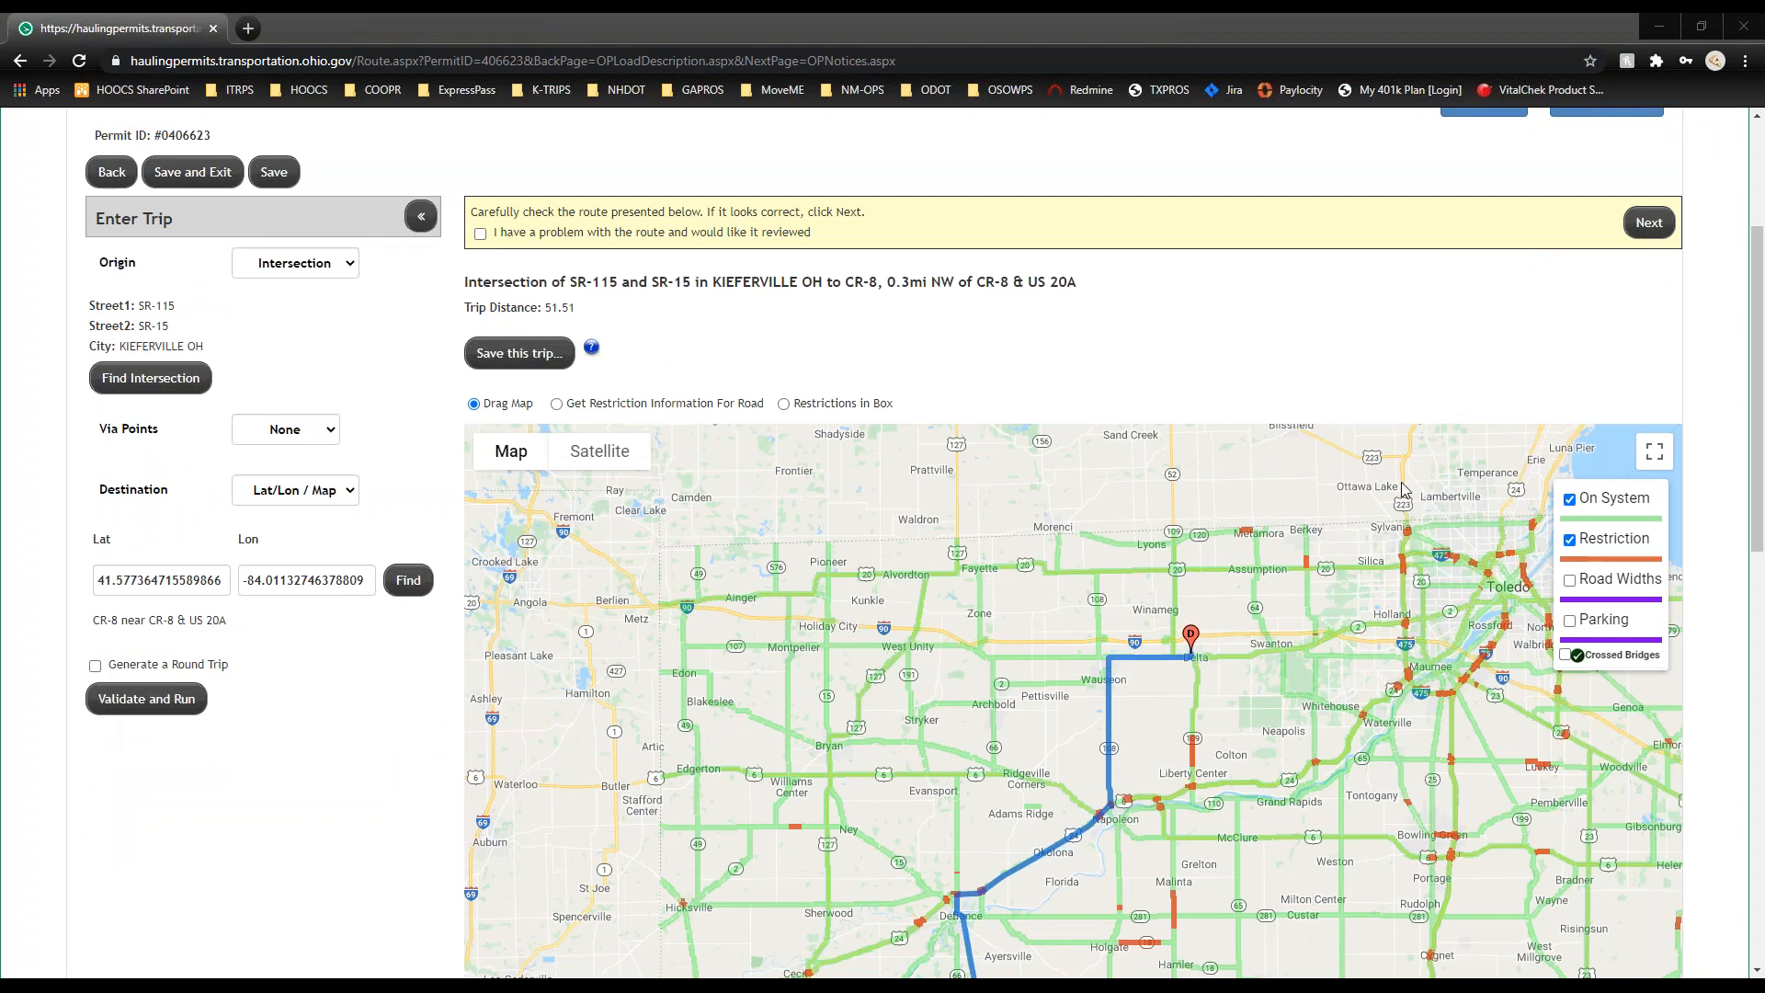
pyautogui.scroll(-4, 20, 776)
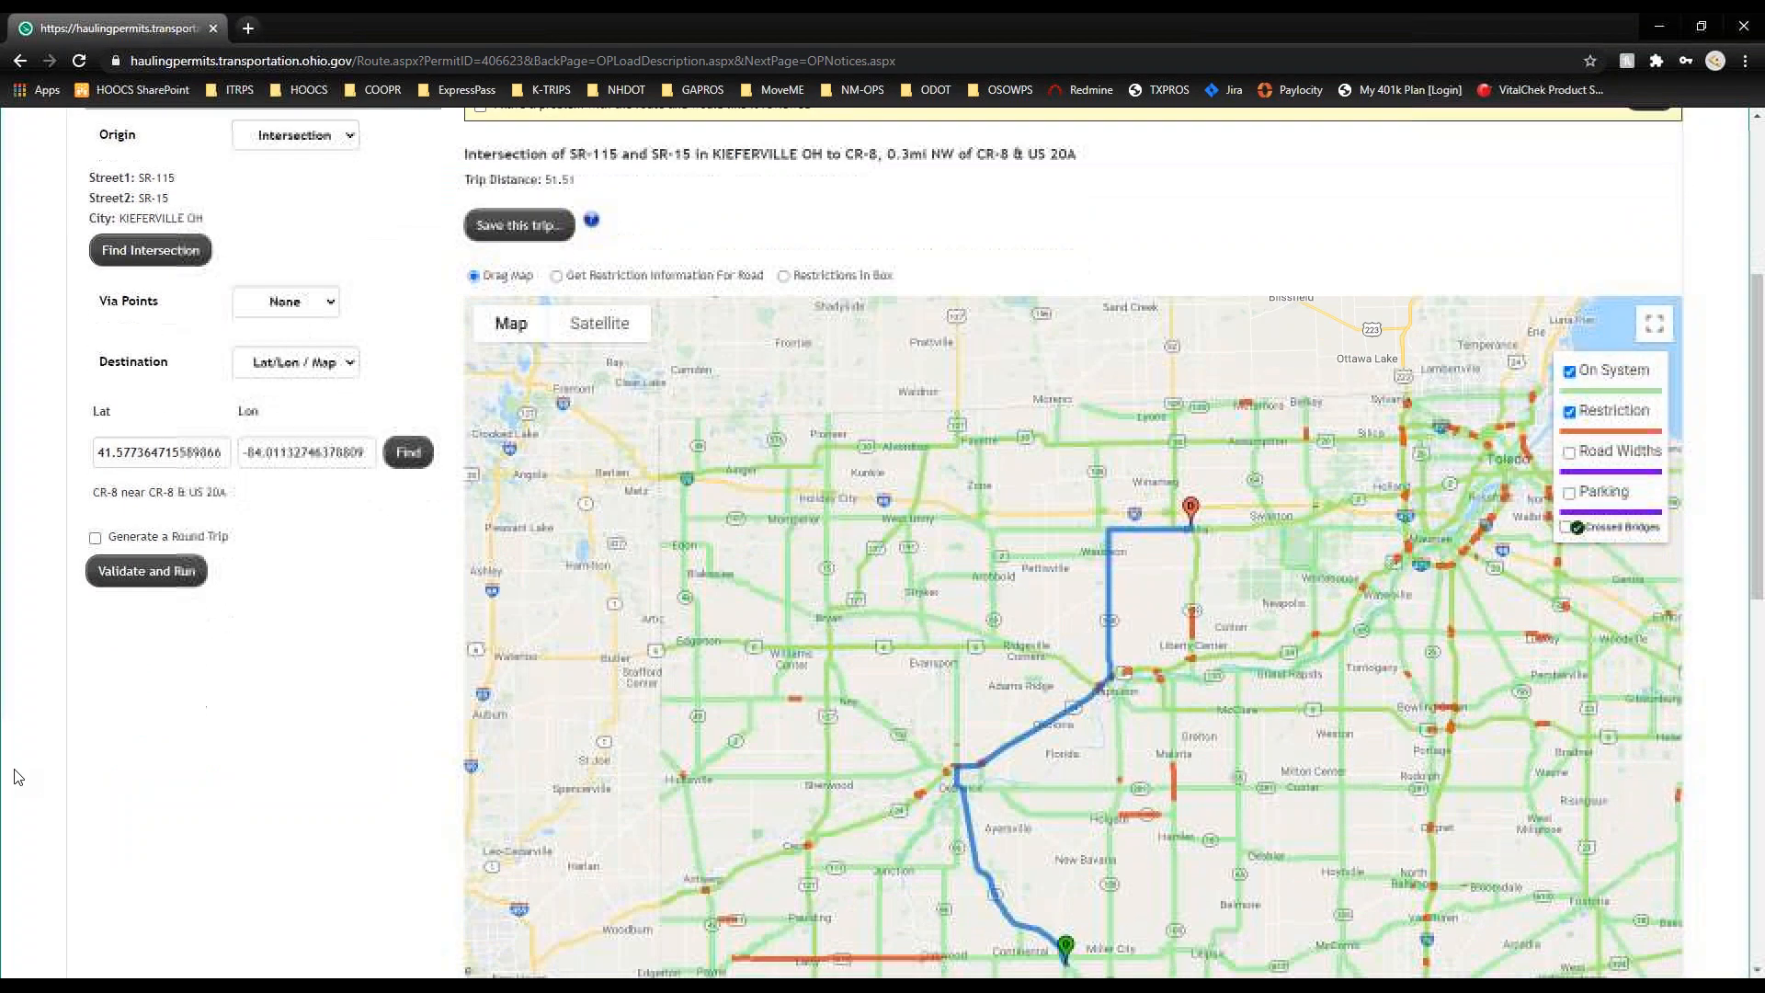
pyautogui.moveTo(988, 703); pyautogui.dragTo(809, 539)
pyautogui.moveTo(920, 533); pyautogui.dragTo(938, 572)
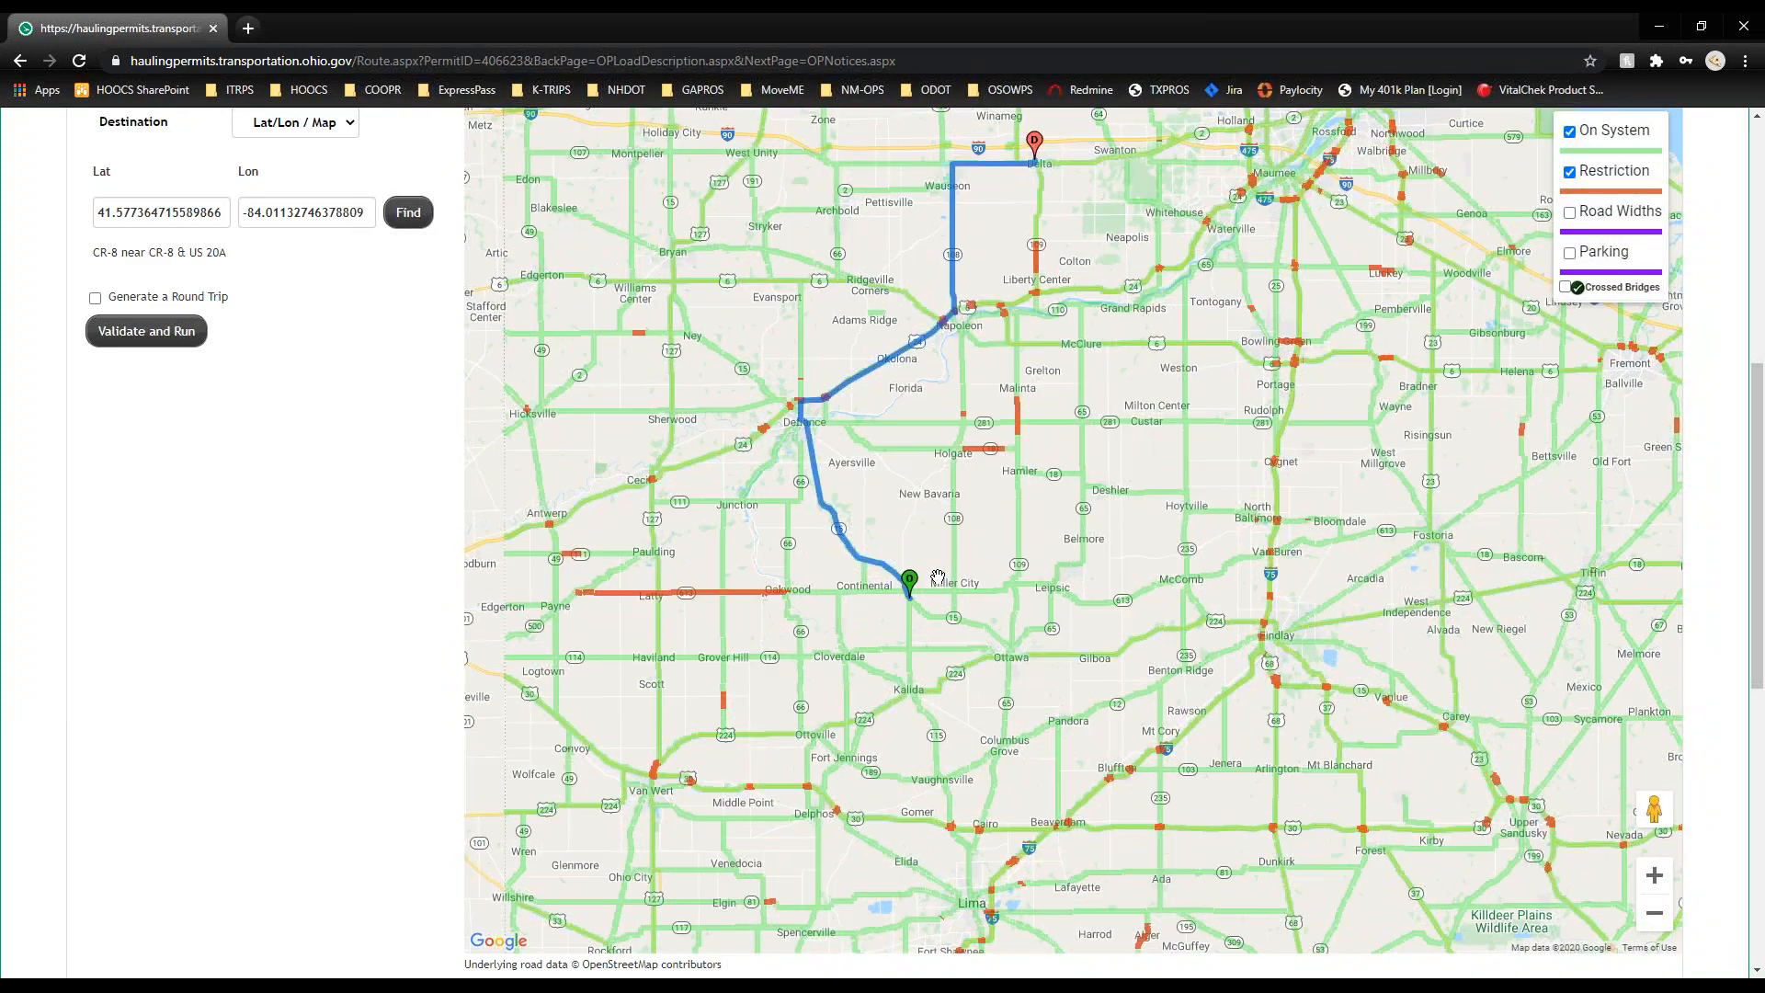
pyautogui.scroll(3, 315, 612)
pyautogui.moveTo(880, 862); pyautogui.dragTo(809, 560)
pyautogui.scroll(2, 810, 561)
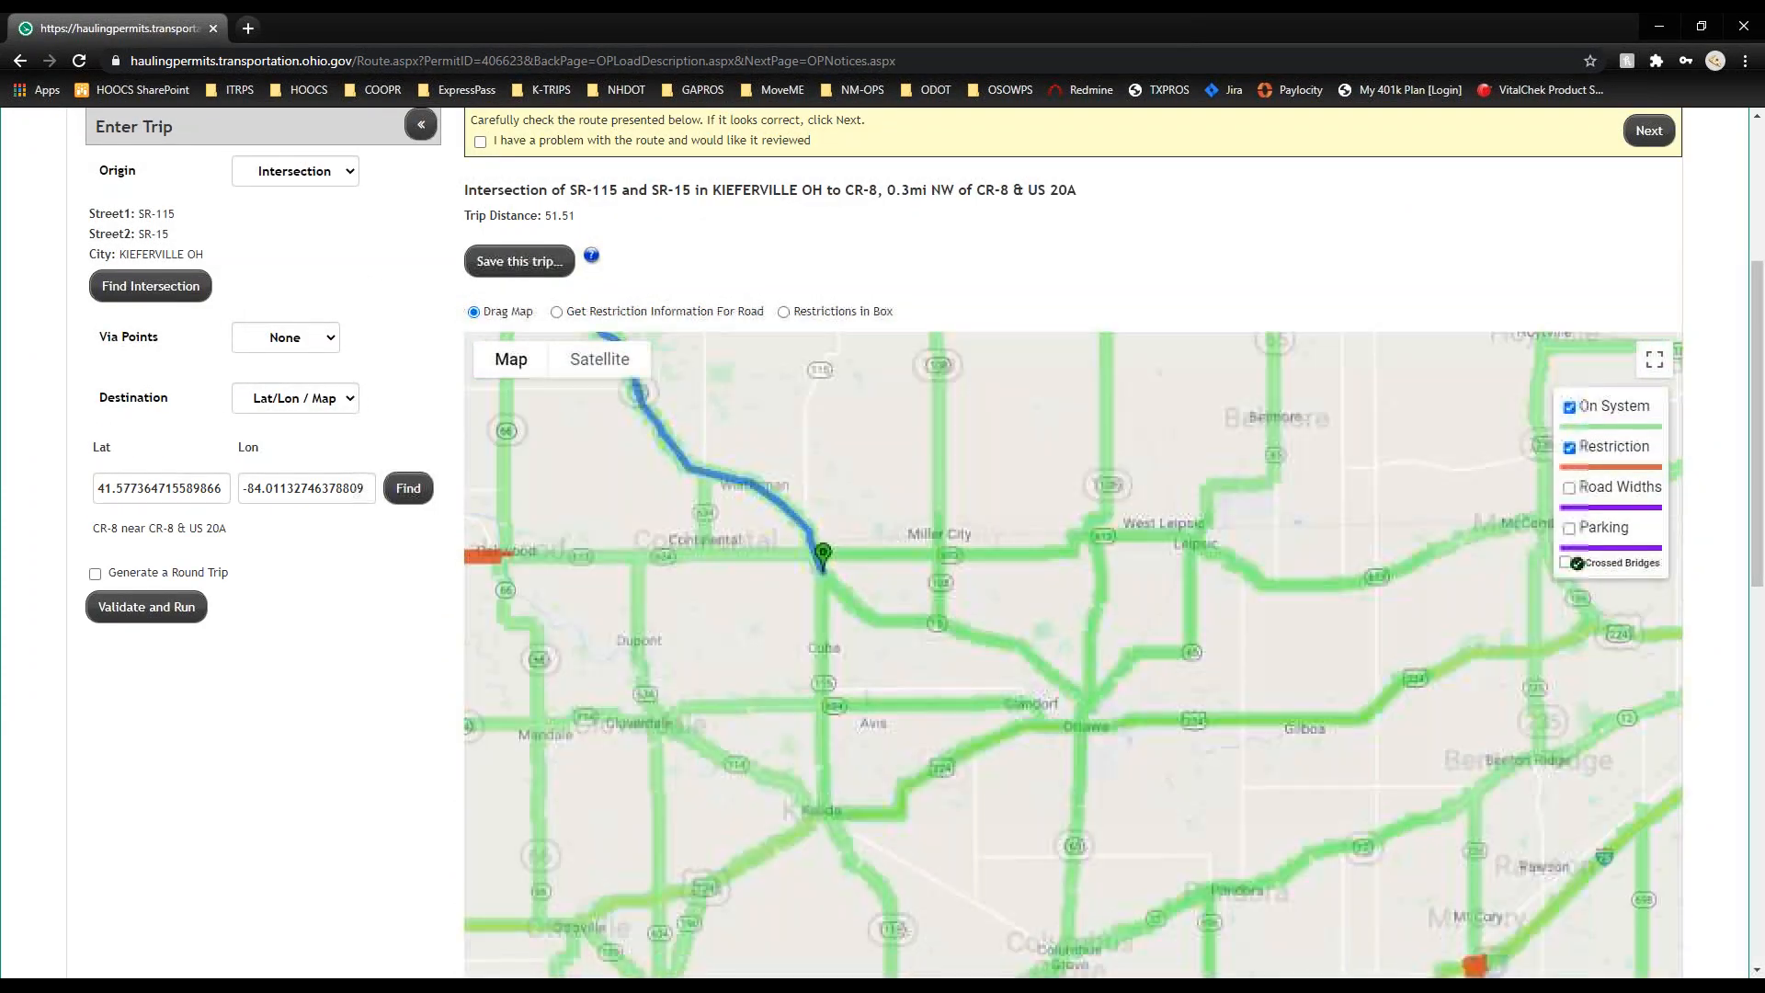
pyautogui.scroll(3, 809, 603)
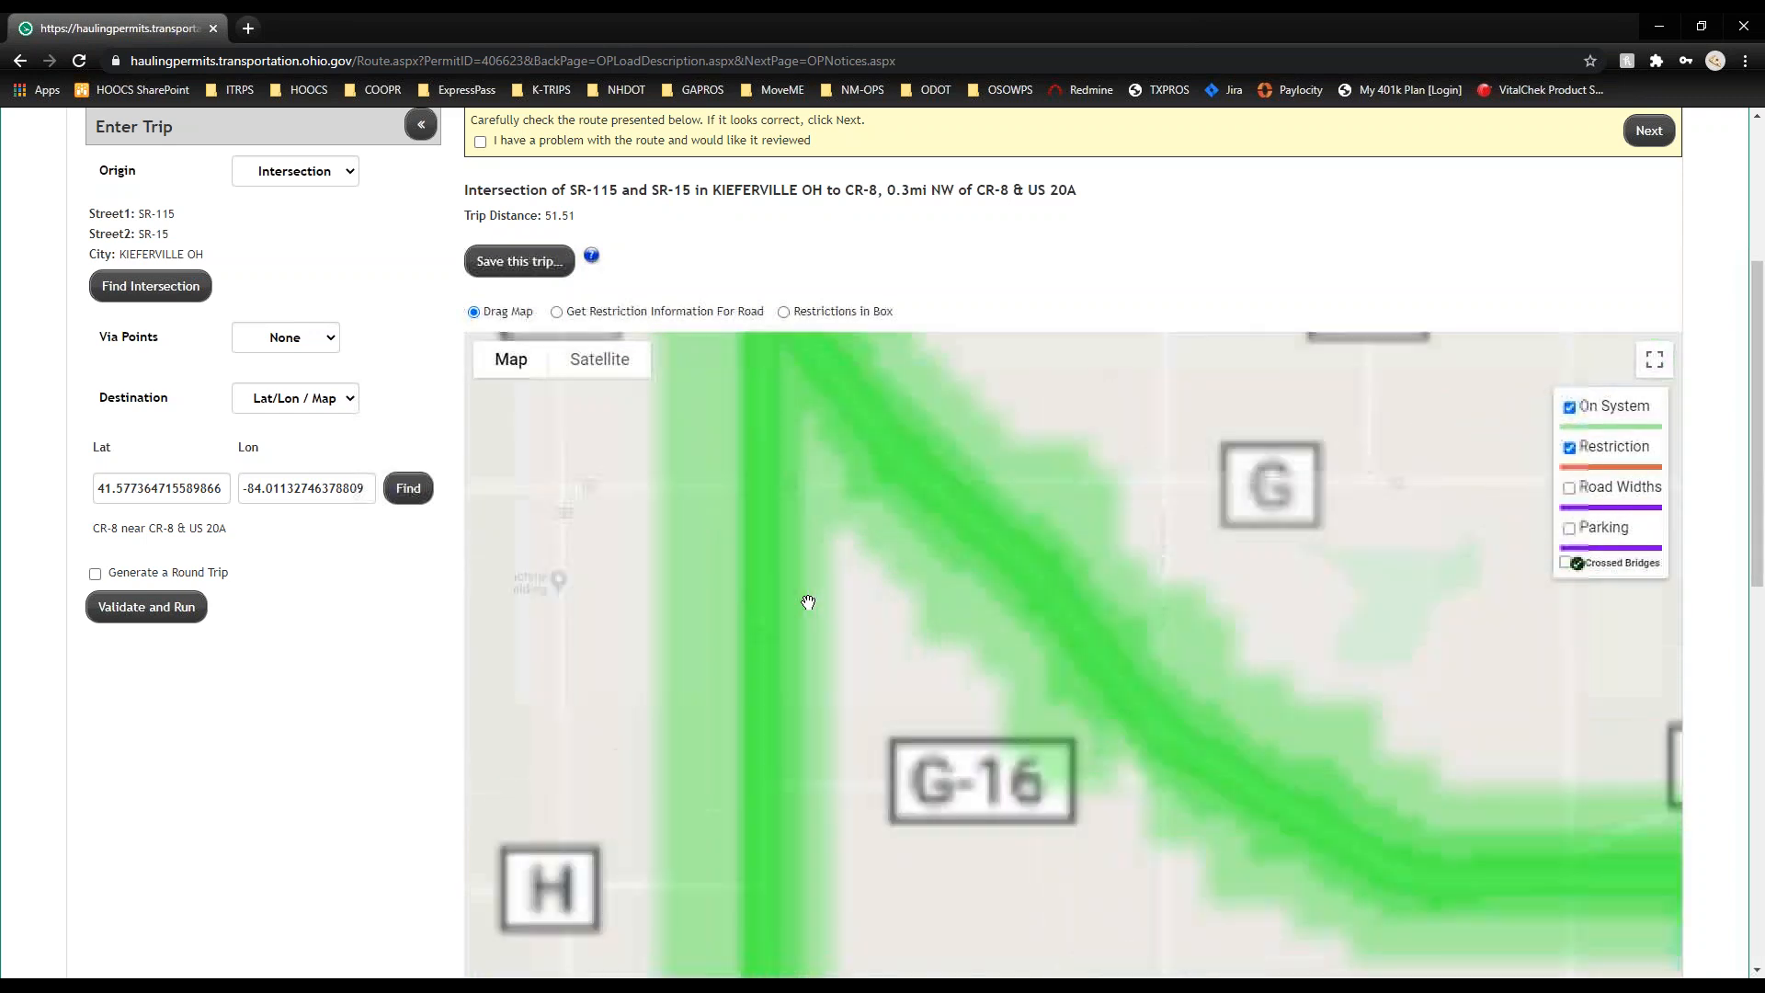
# Step: Pan along the route map from the end pin up to the route's northern end
pyautogui.moveTo(808, 603); pyautogui.dragTo(1017, 906)
pyautogui.moveTo(883, 445); pyautogui.dragTo(957, 690)
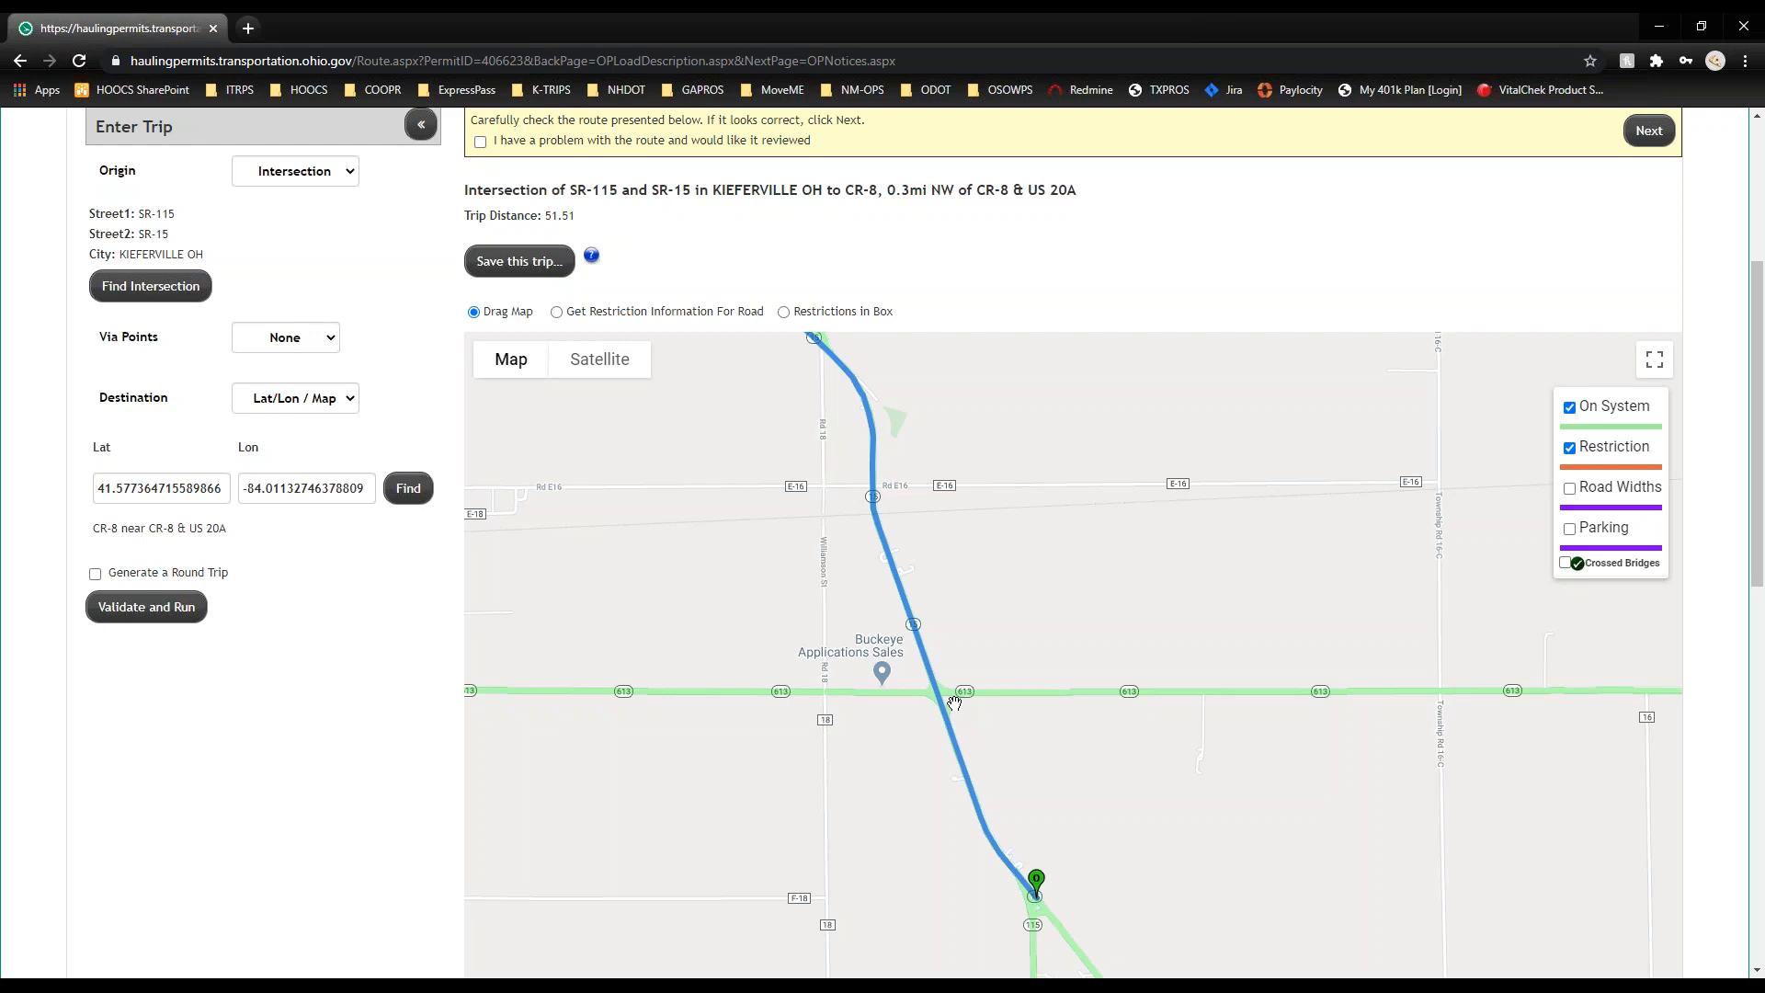
pyautogui.scroll(-4, 955, 704)
pyautogui.scroll(-3, 953, 817)
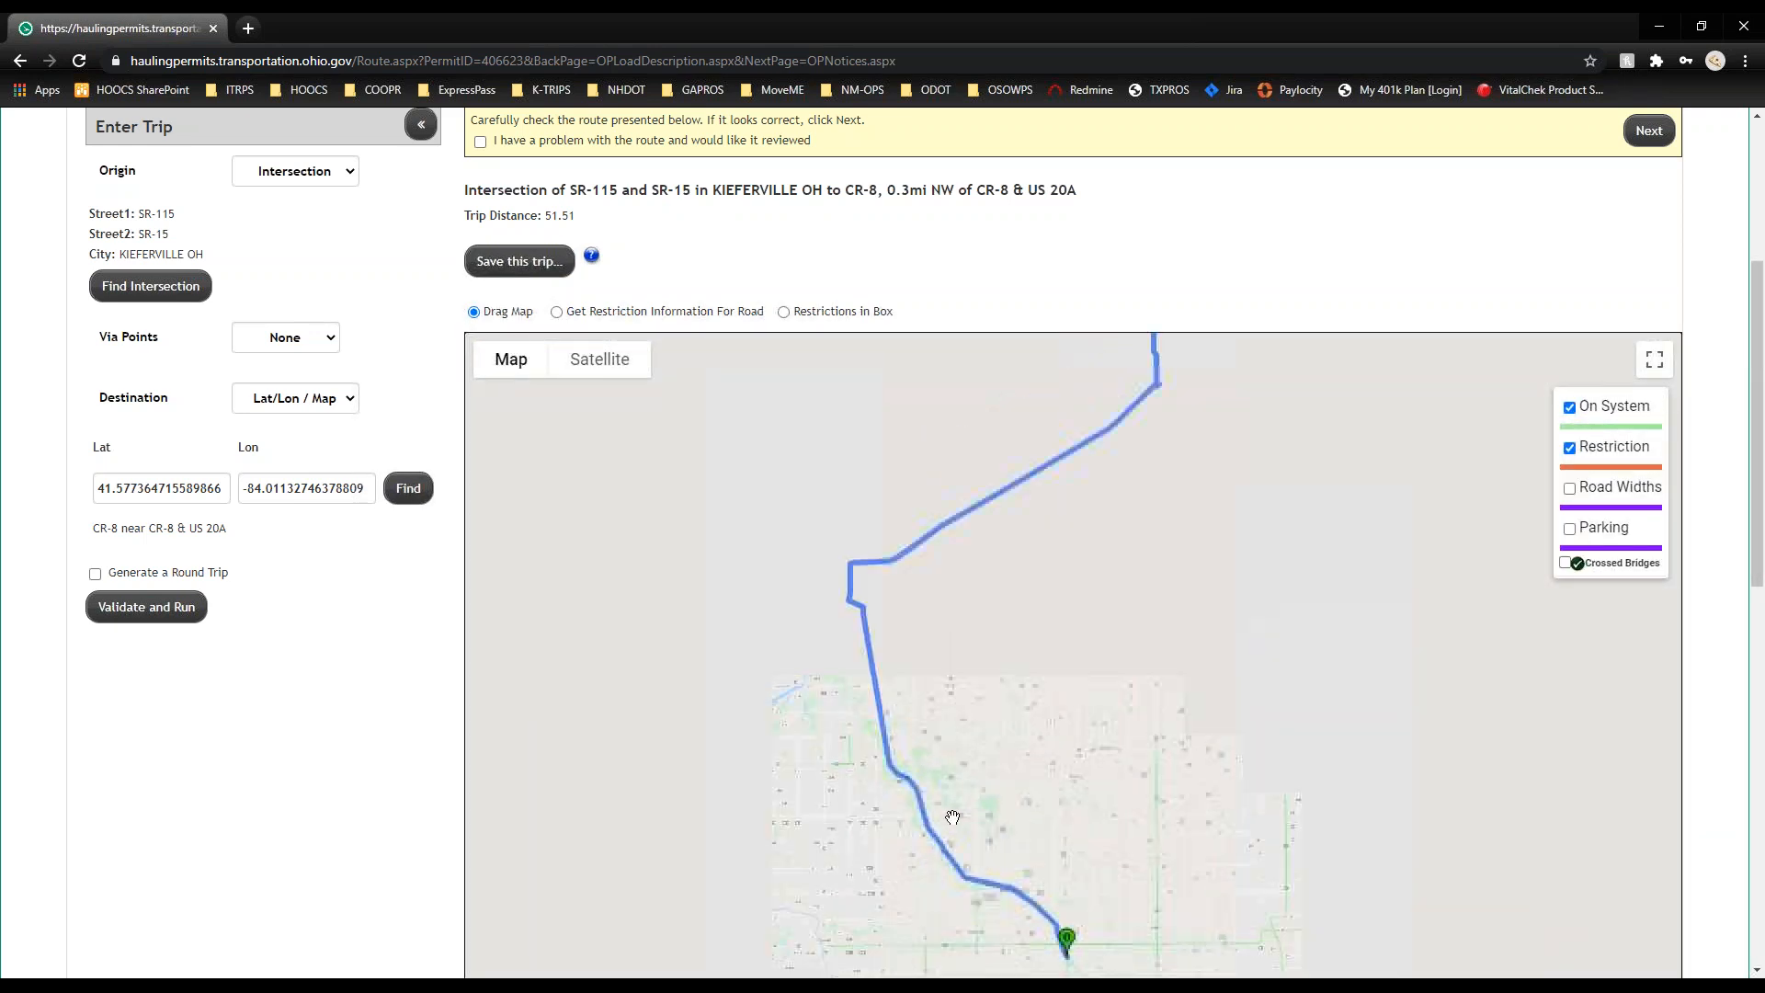
pyautogui.moveTo(888, 596); pyautogui.dragTo(904, 683)
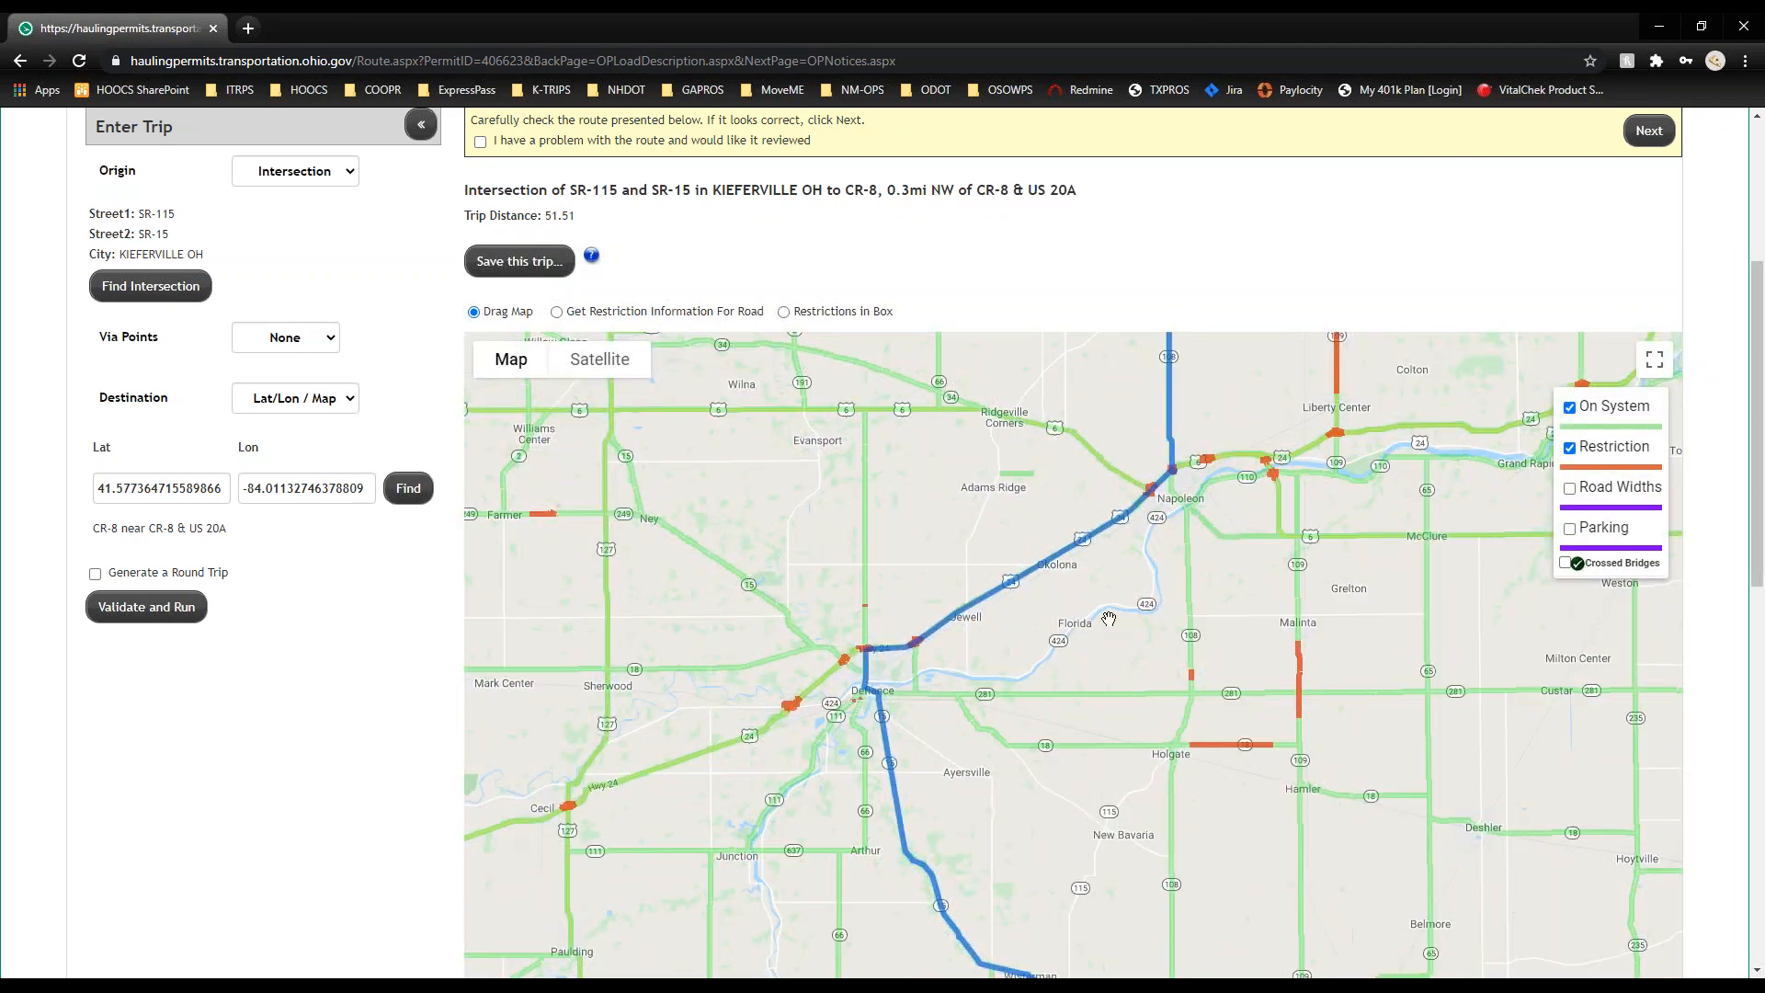
pyautogui.moveTo(1108, 619); pyautogui.dragTo(991, 716)
pyautogui.moveTo(1100, 514); pyautogui.dragTo(775, 486)
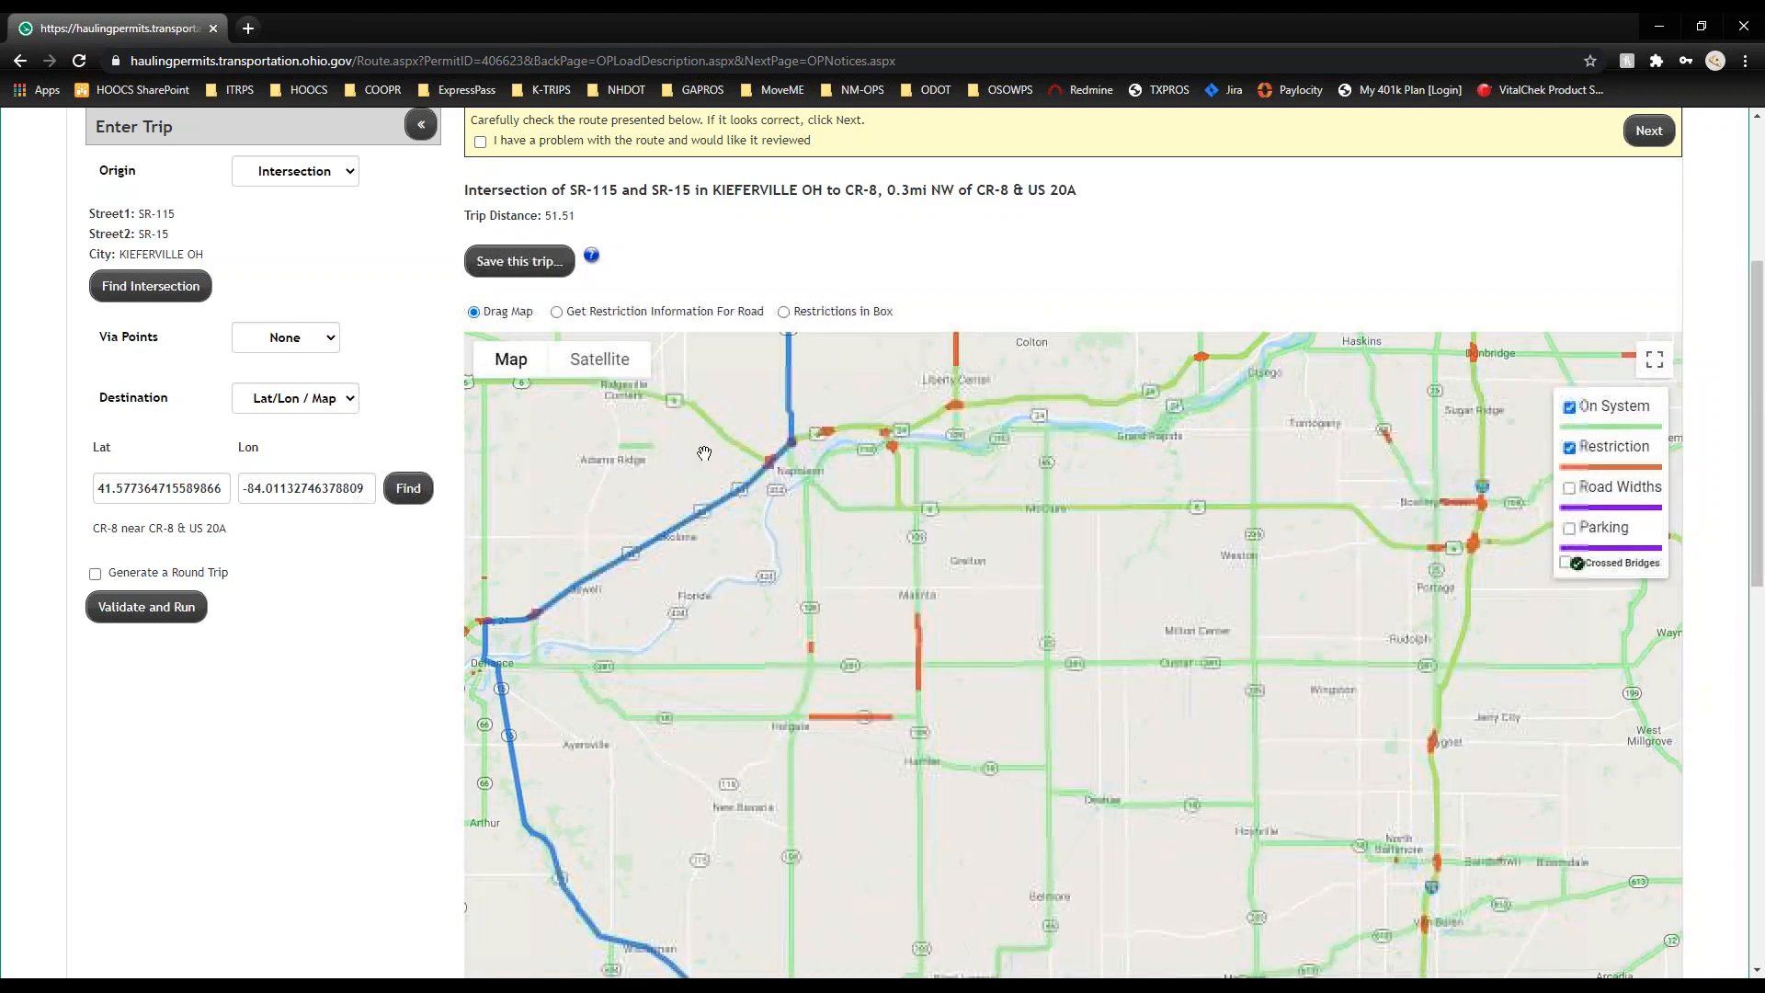
# Step: Route the trip via highways SR-613,SR-108 and recalculate it to 58.77 miles
pyautogui.click(268, 340)
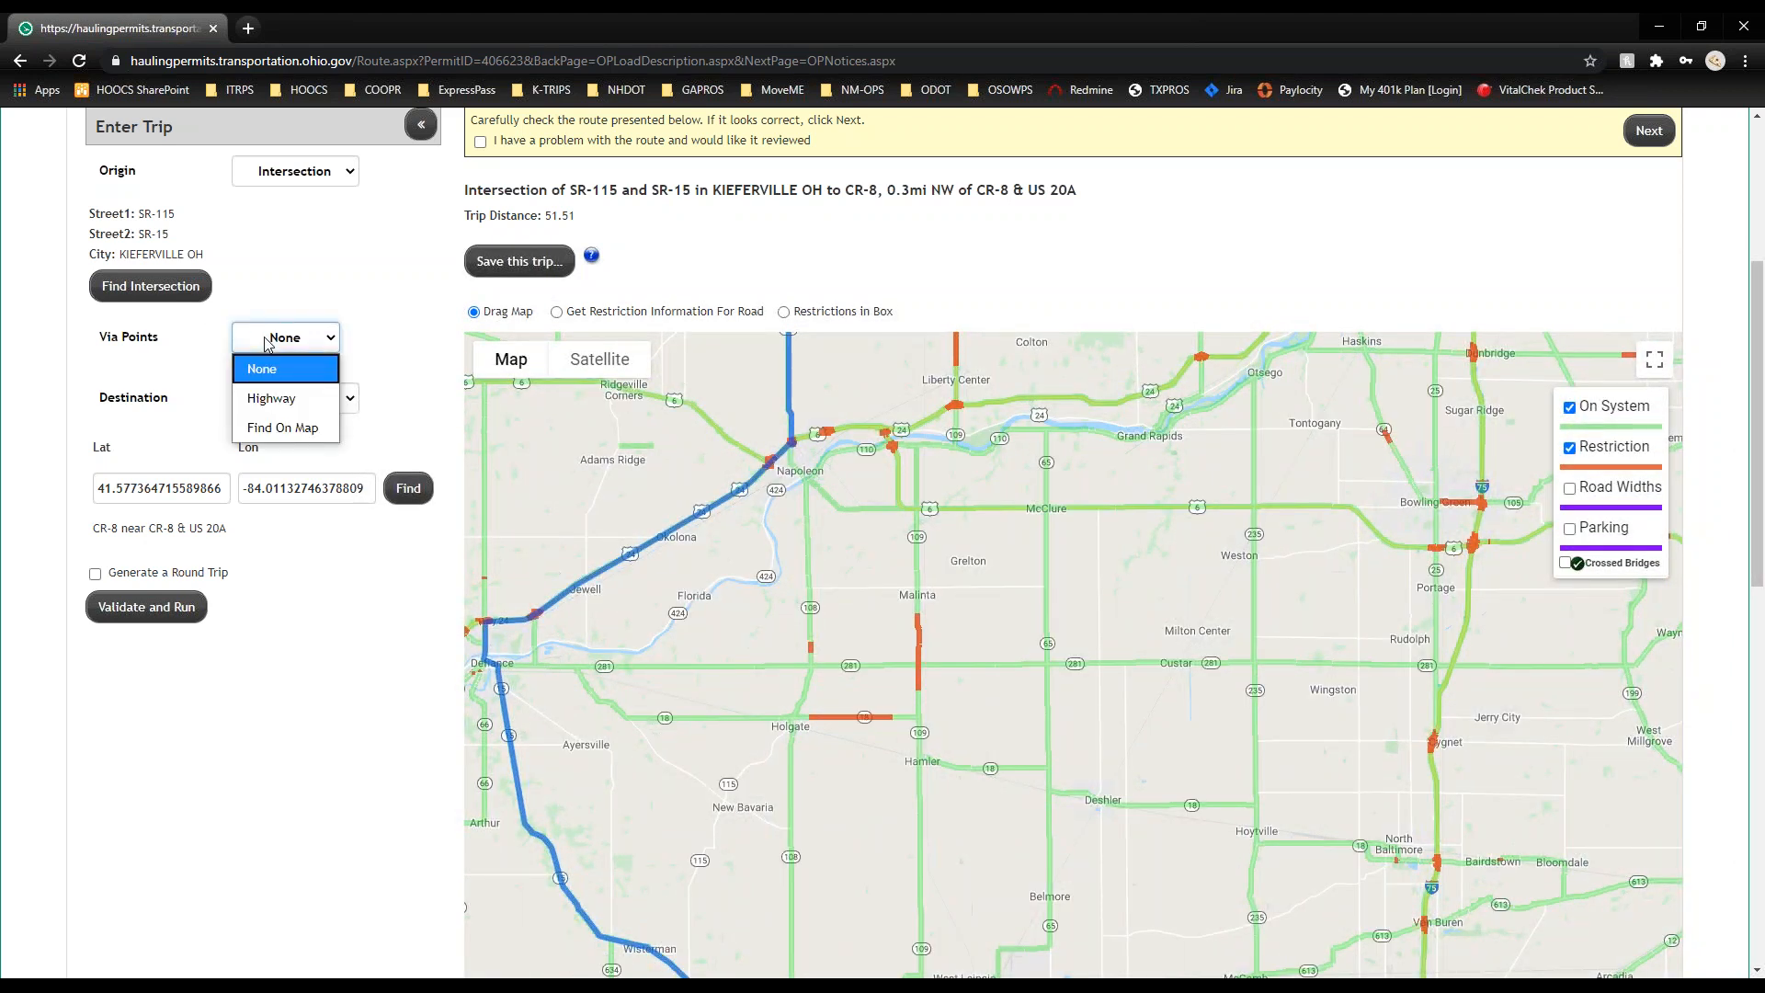
pyautogui.click(281, 397)
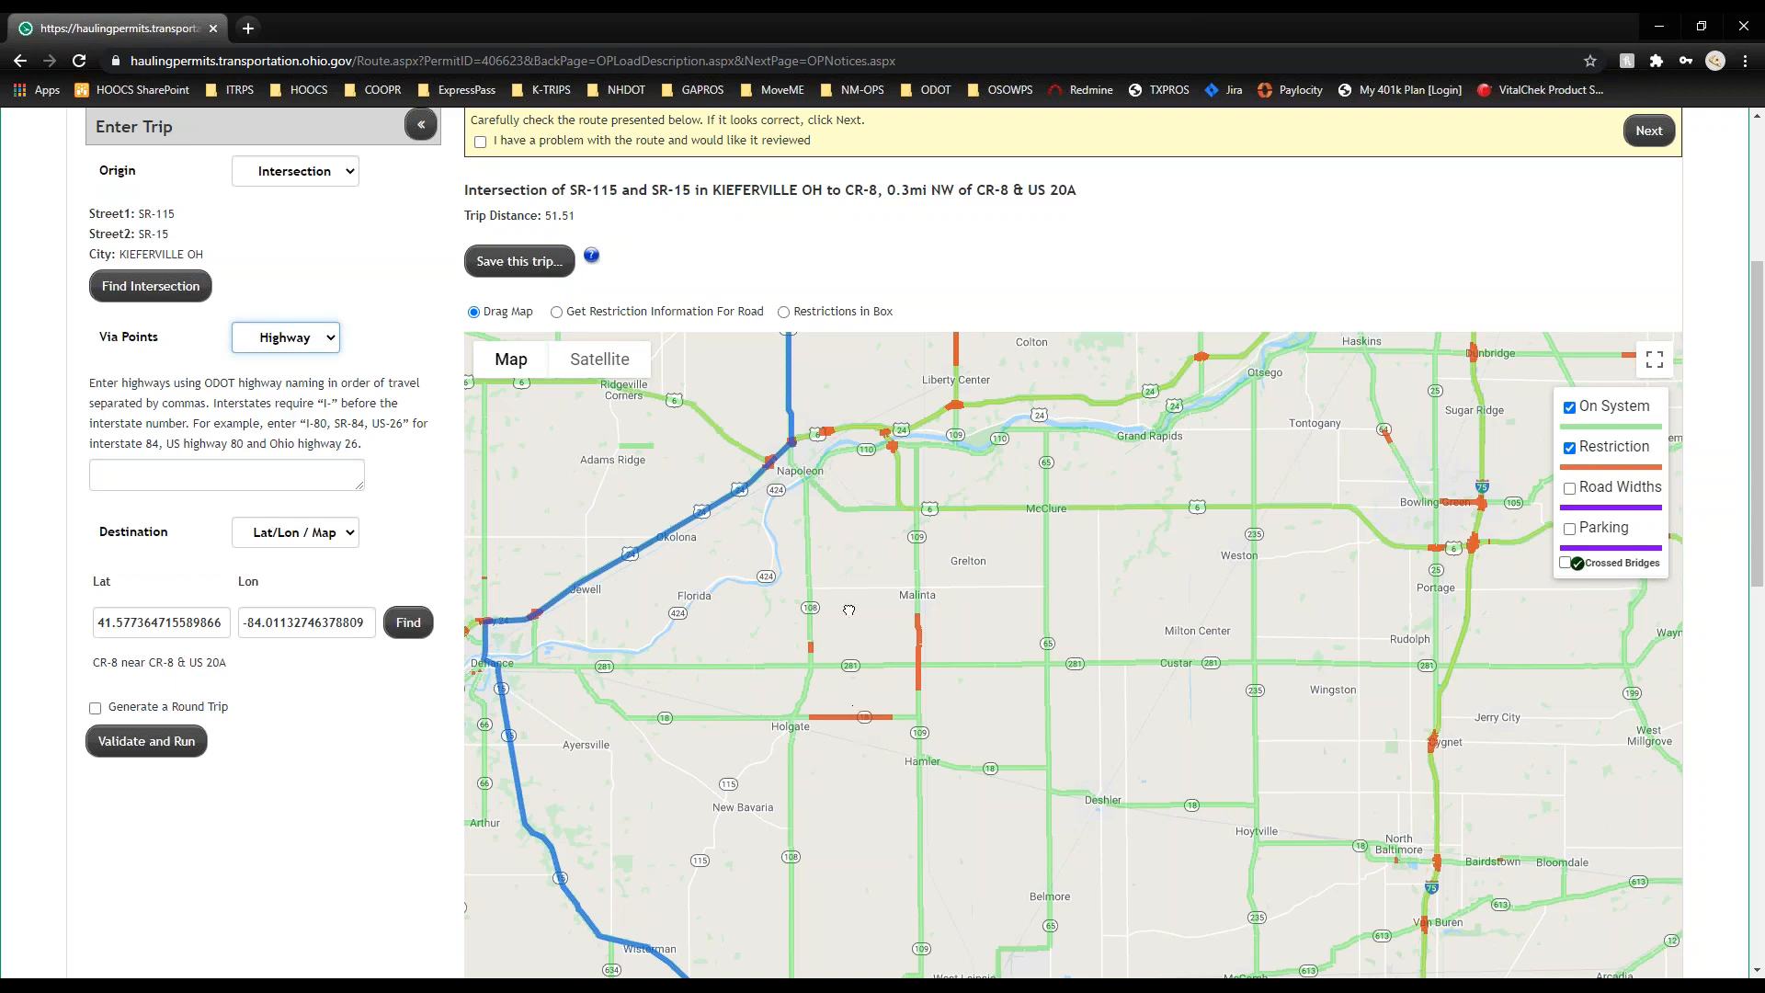
pyautogui.moveTo(861, 729); pyautogui.dragTo(831, 487)
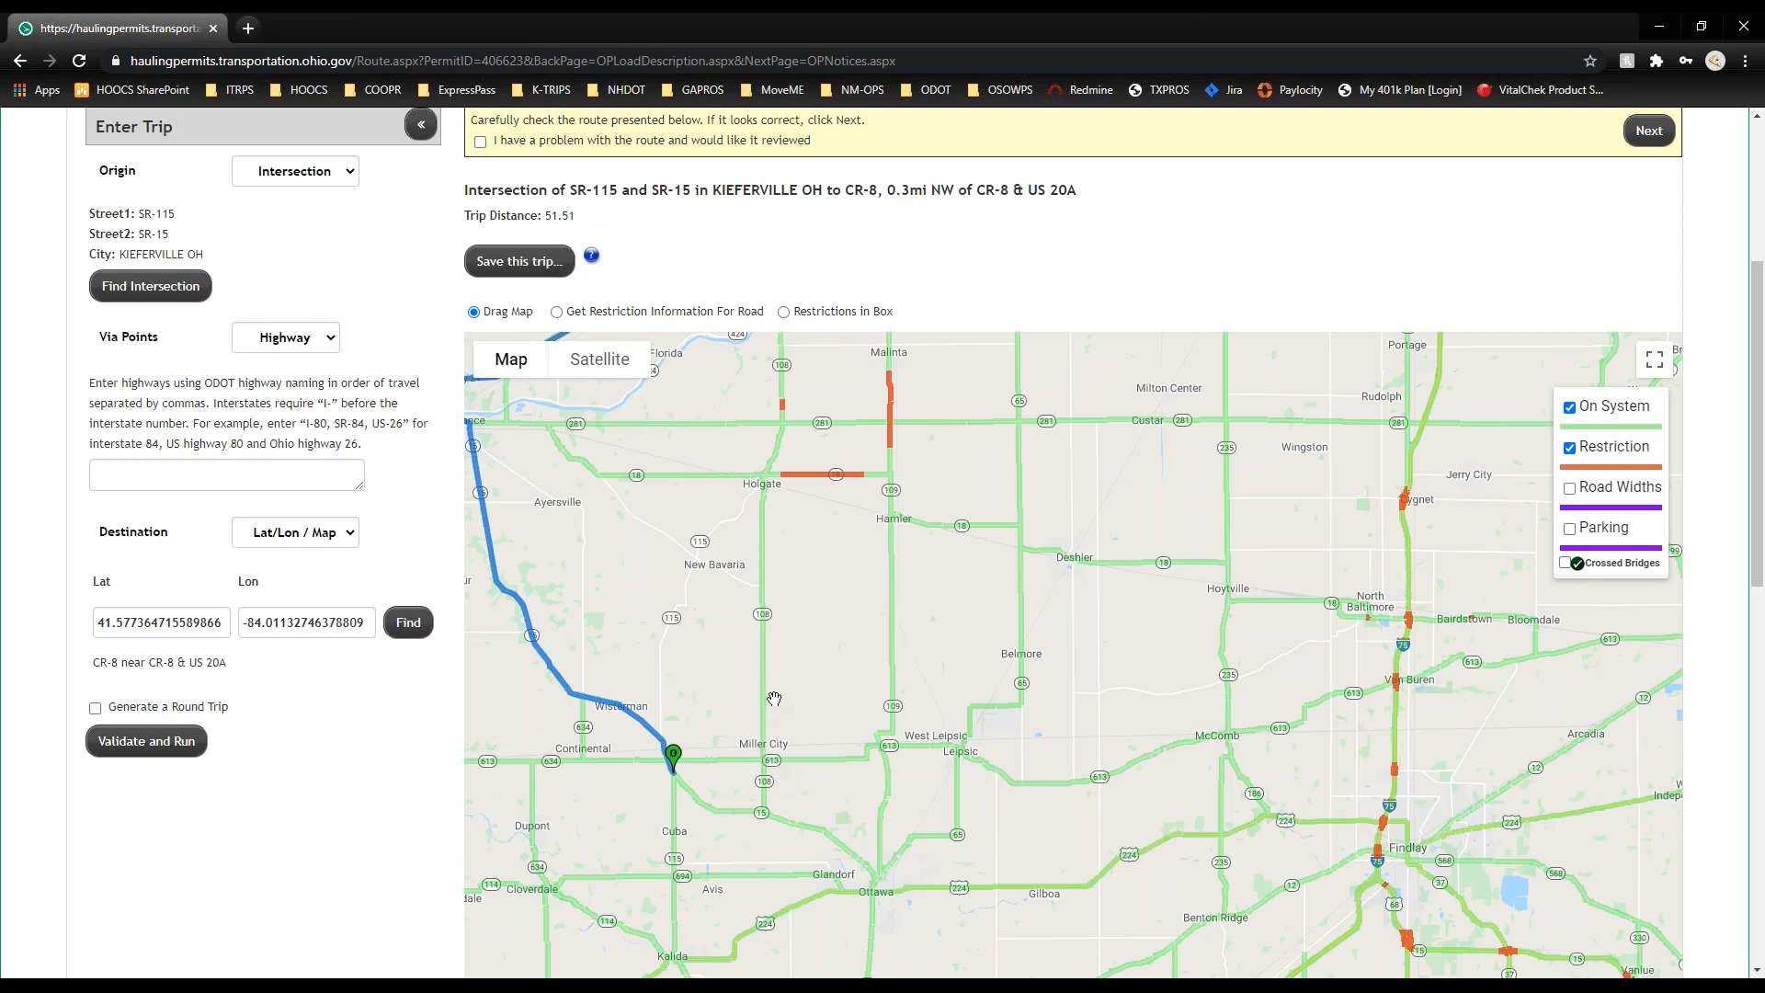
pyautogui.click(268, 478)
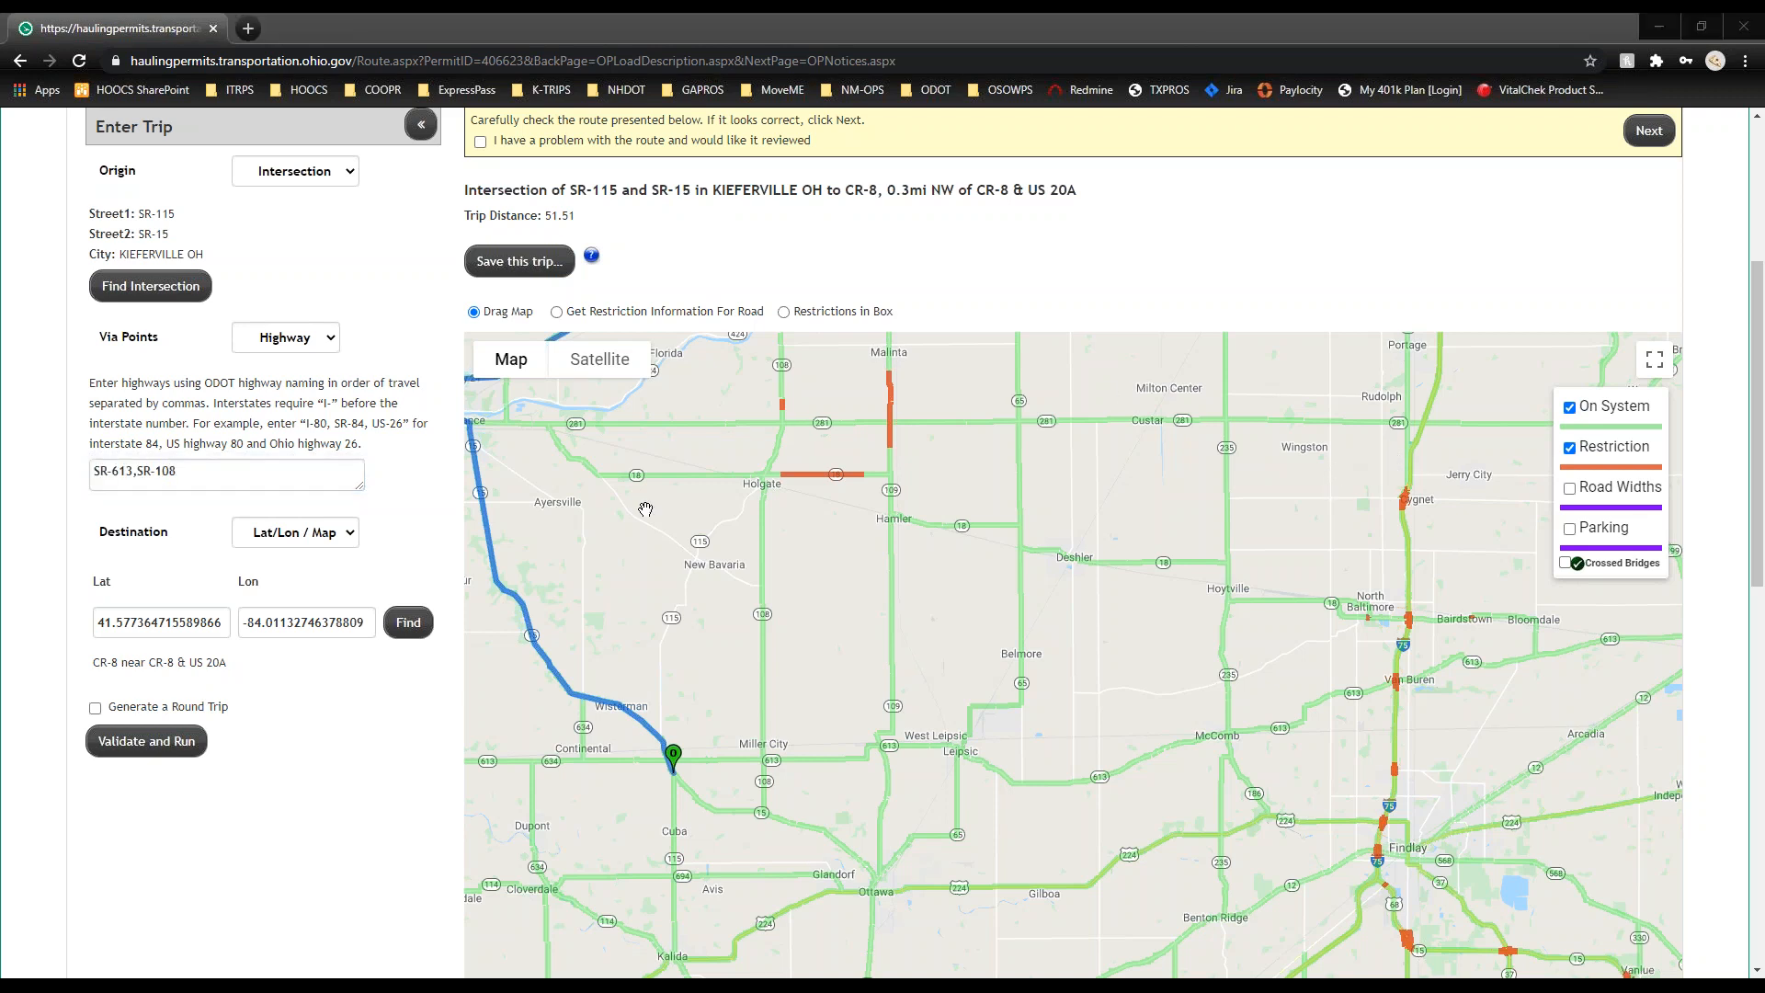
pyautogui.tripleClick(192, 477)
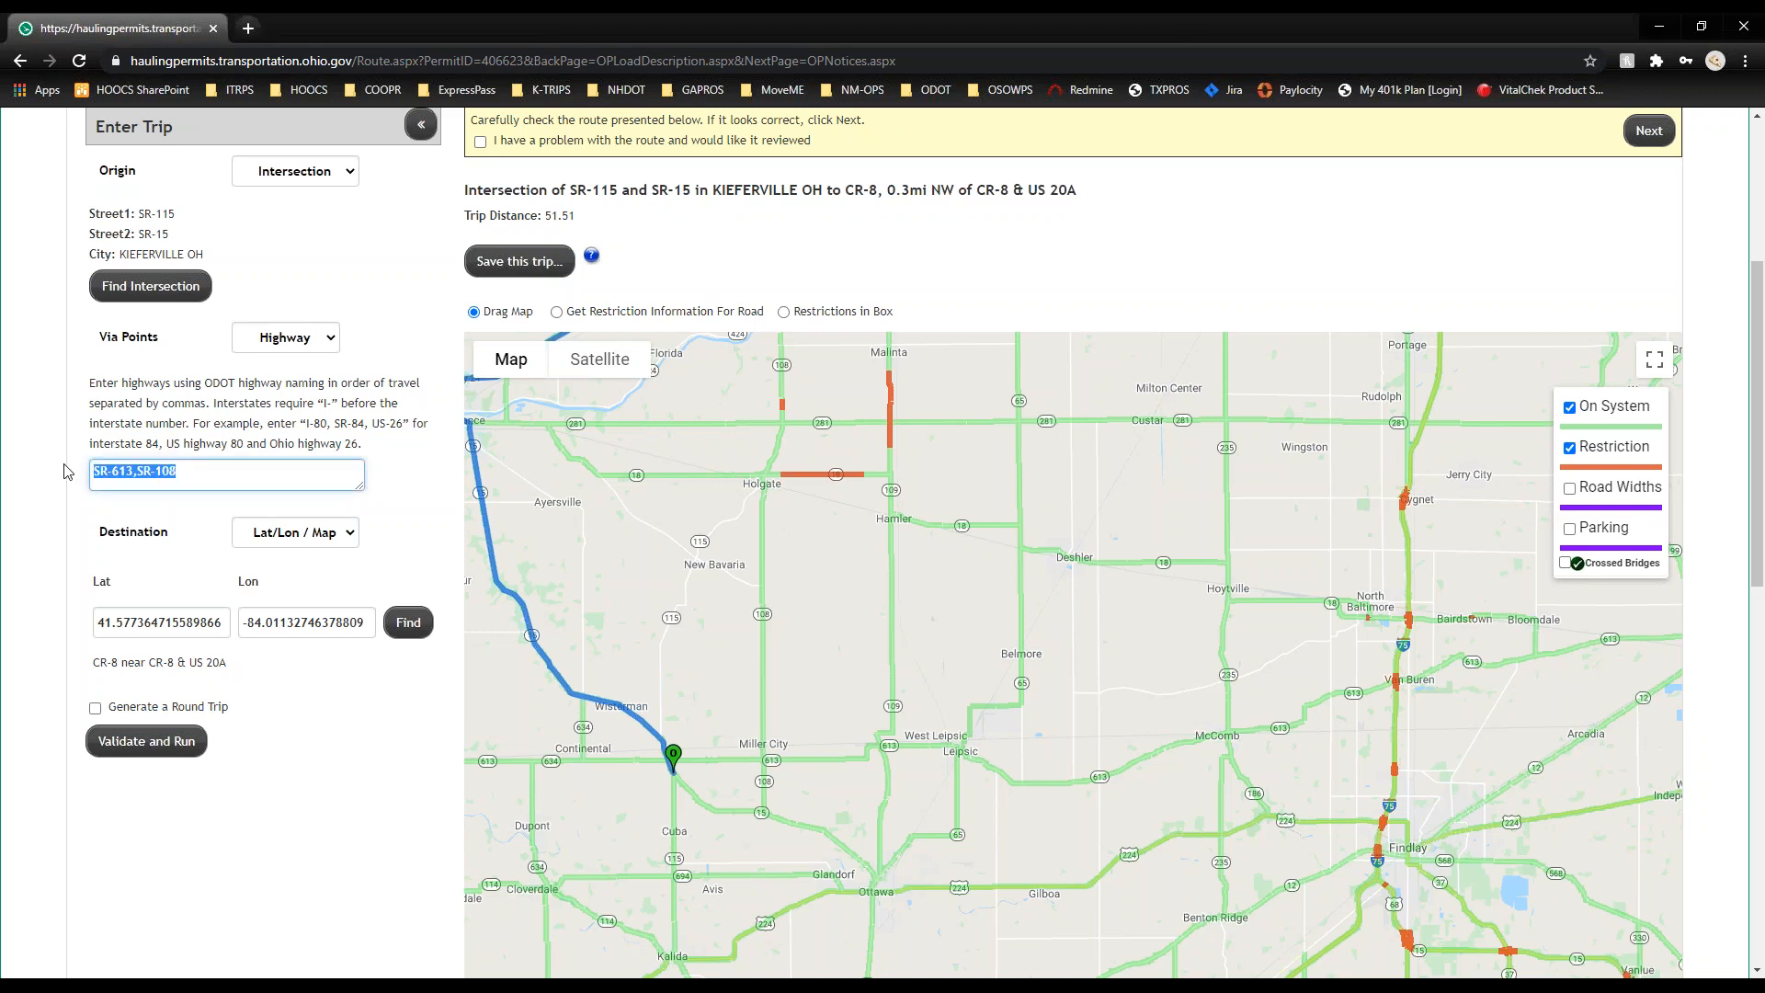
pyautogui.click(156, 743)
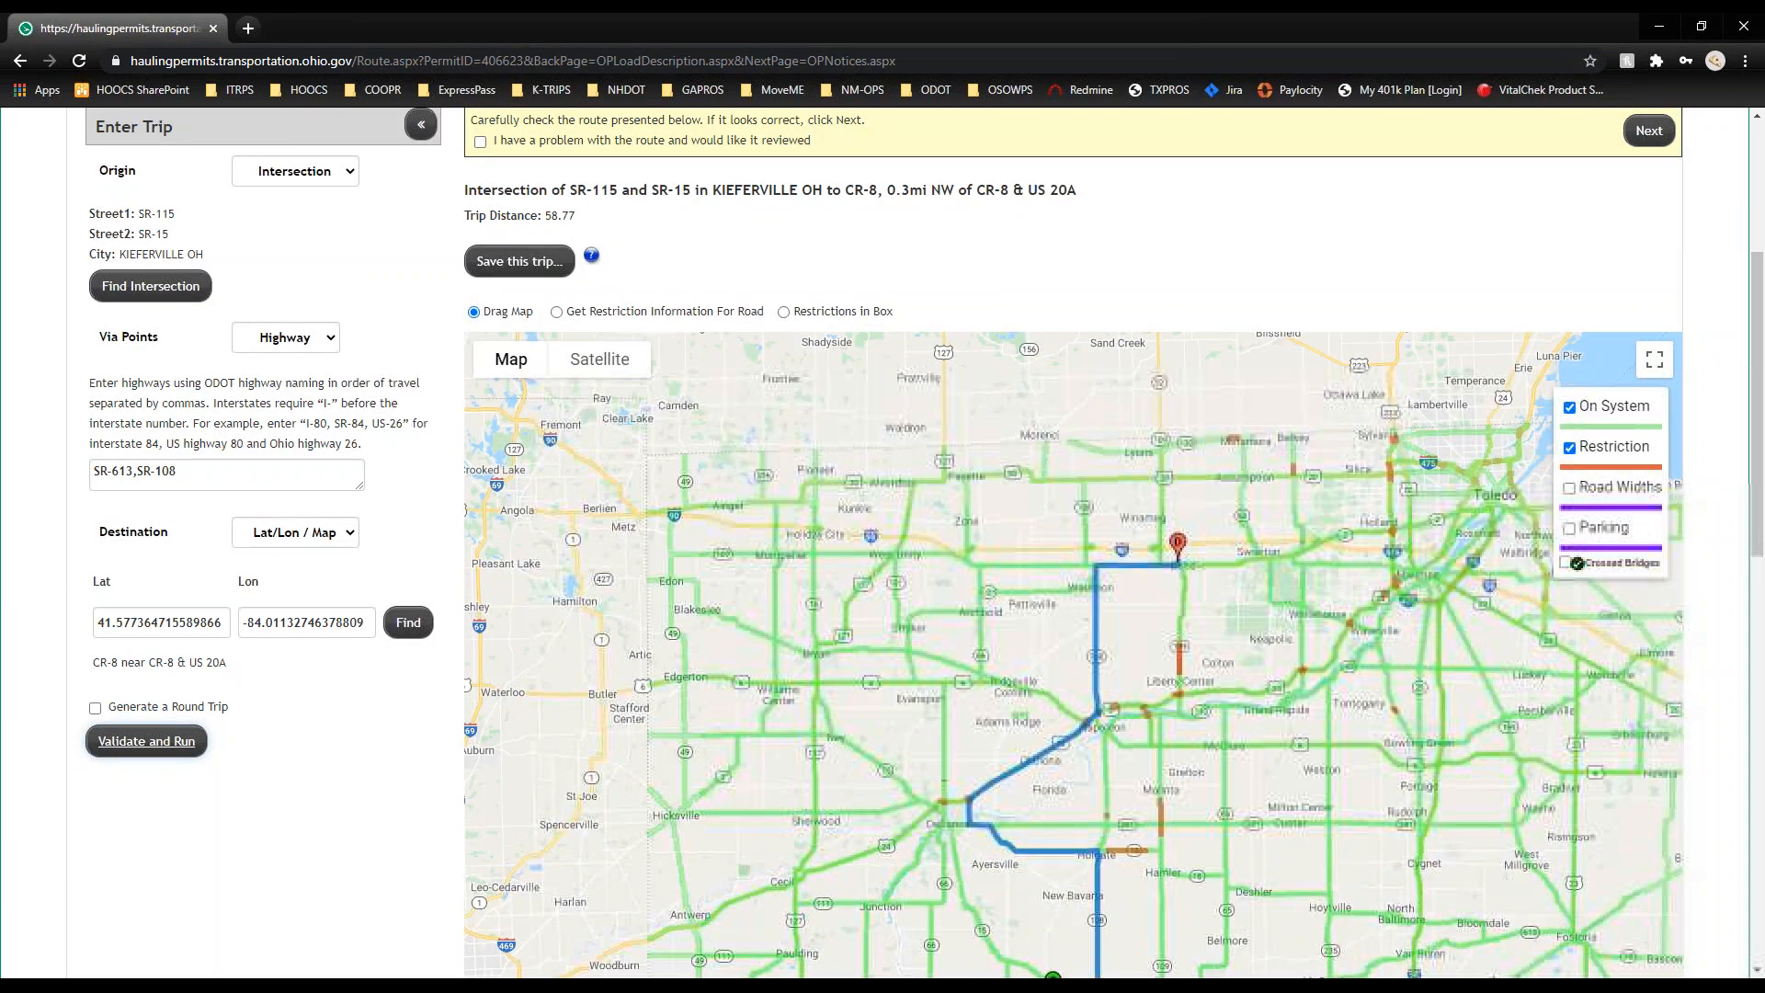
# Step: Pan and zoom the map near Miller City onto the red restricted stretch of SR-108
pyautogui.moveTo(1093, 943); pyautogui.dragTo(987, 644)
pyautogui.scroll(2, 976, 687)
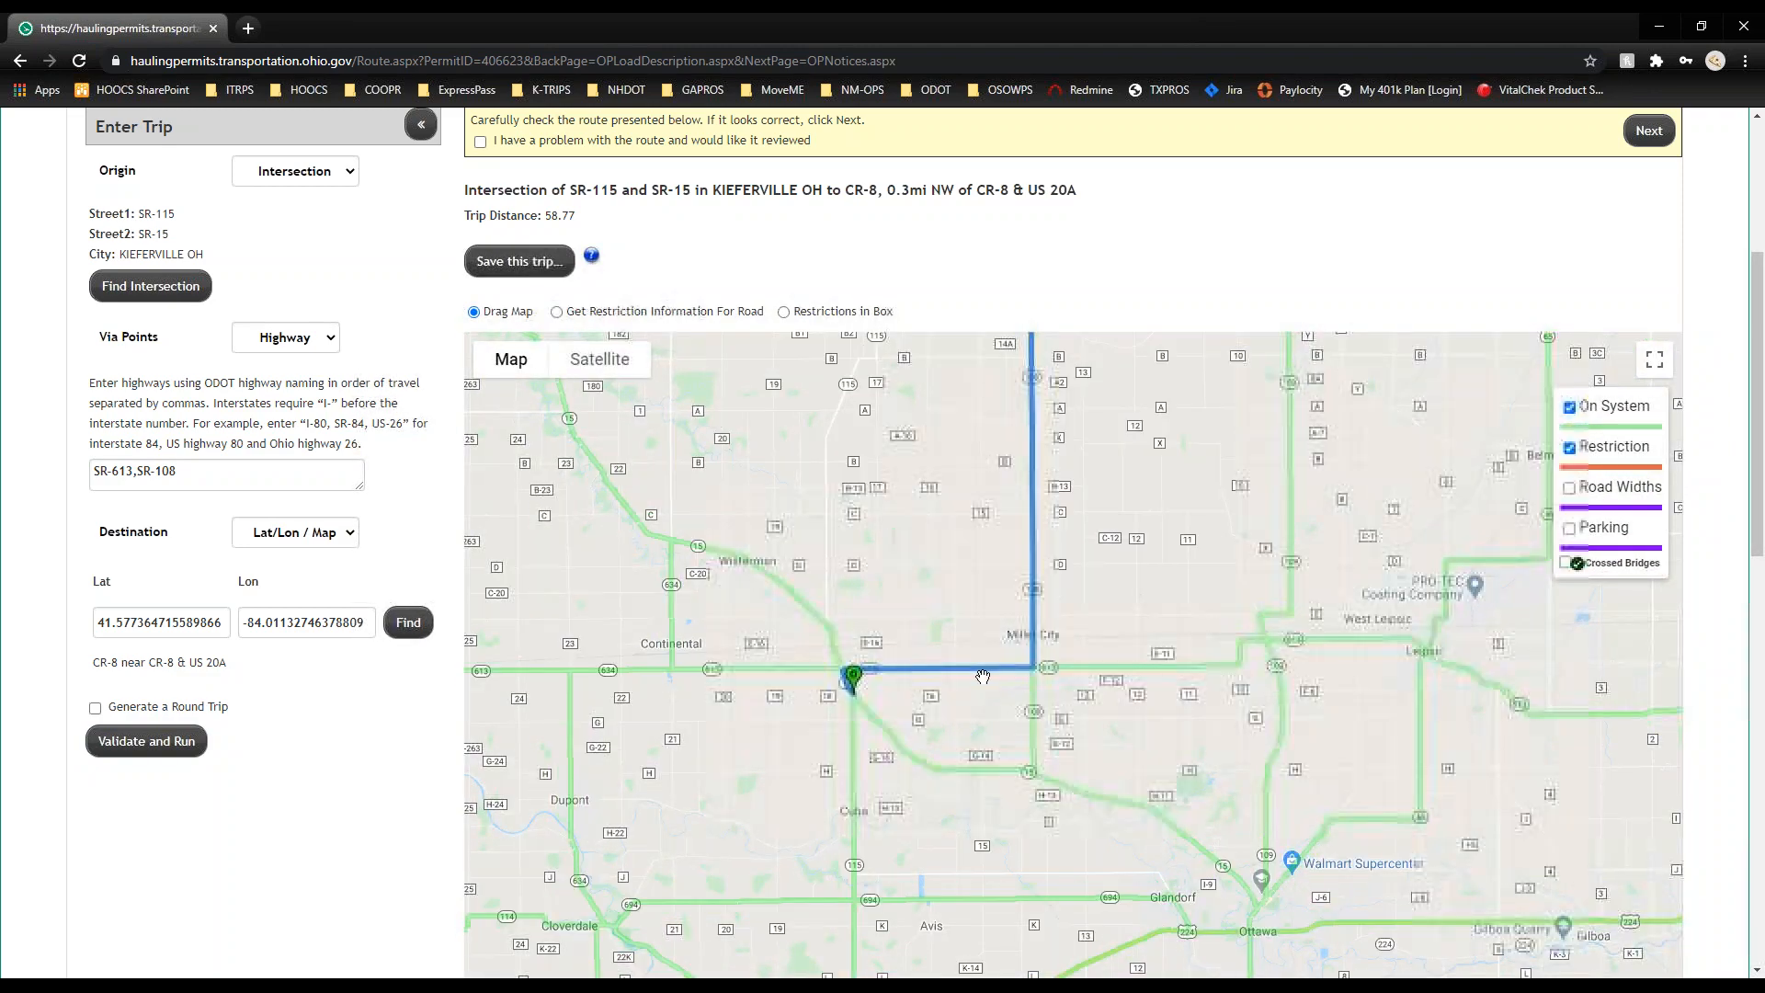
pyautogui.moveTo(1027, 557); pyautogui.dragTo(1055, 764)
pyautogui.moveTo(958, 522); pyautogui.dragTo(928, 713)
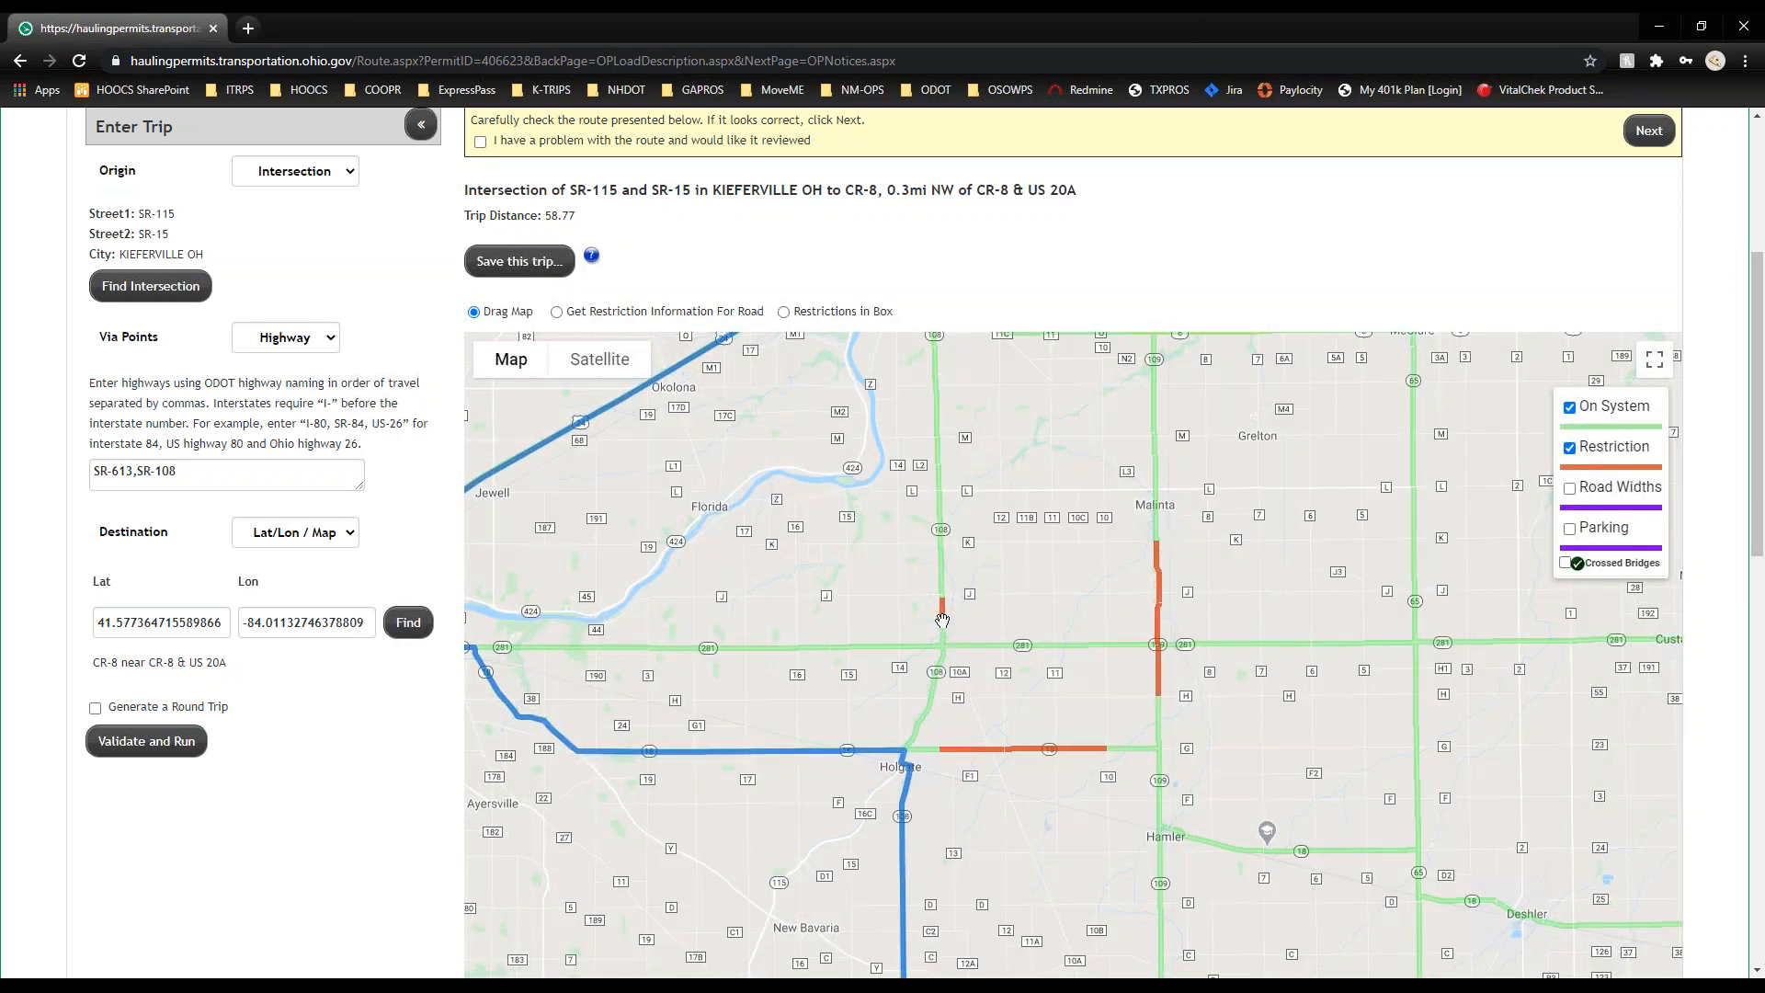
pyautogui.scroll(3, 949, 623)
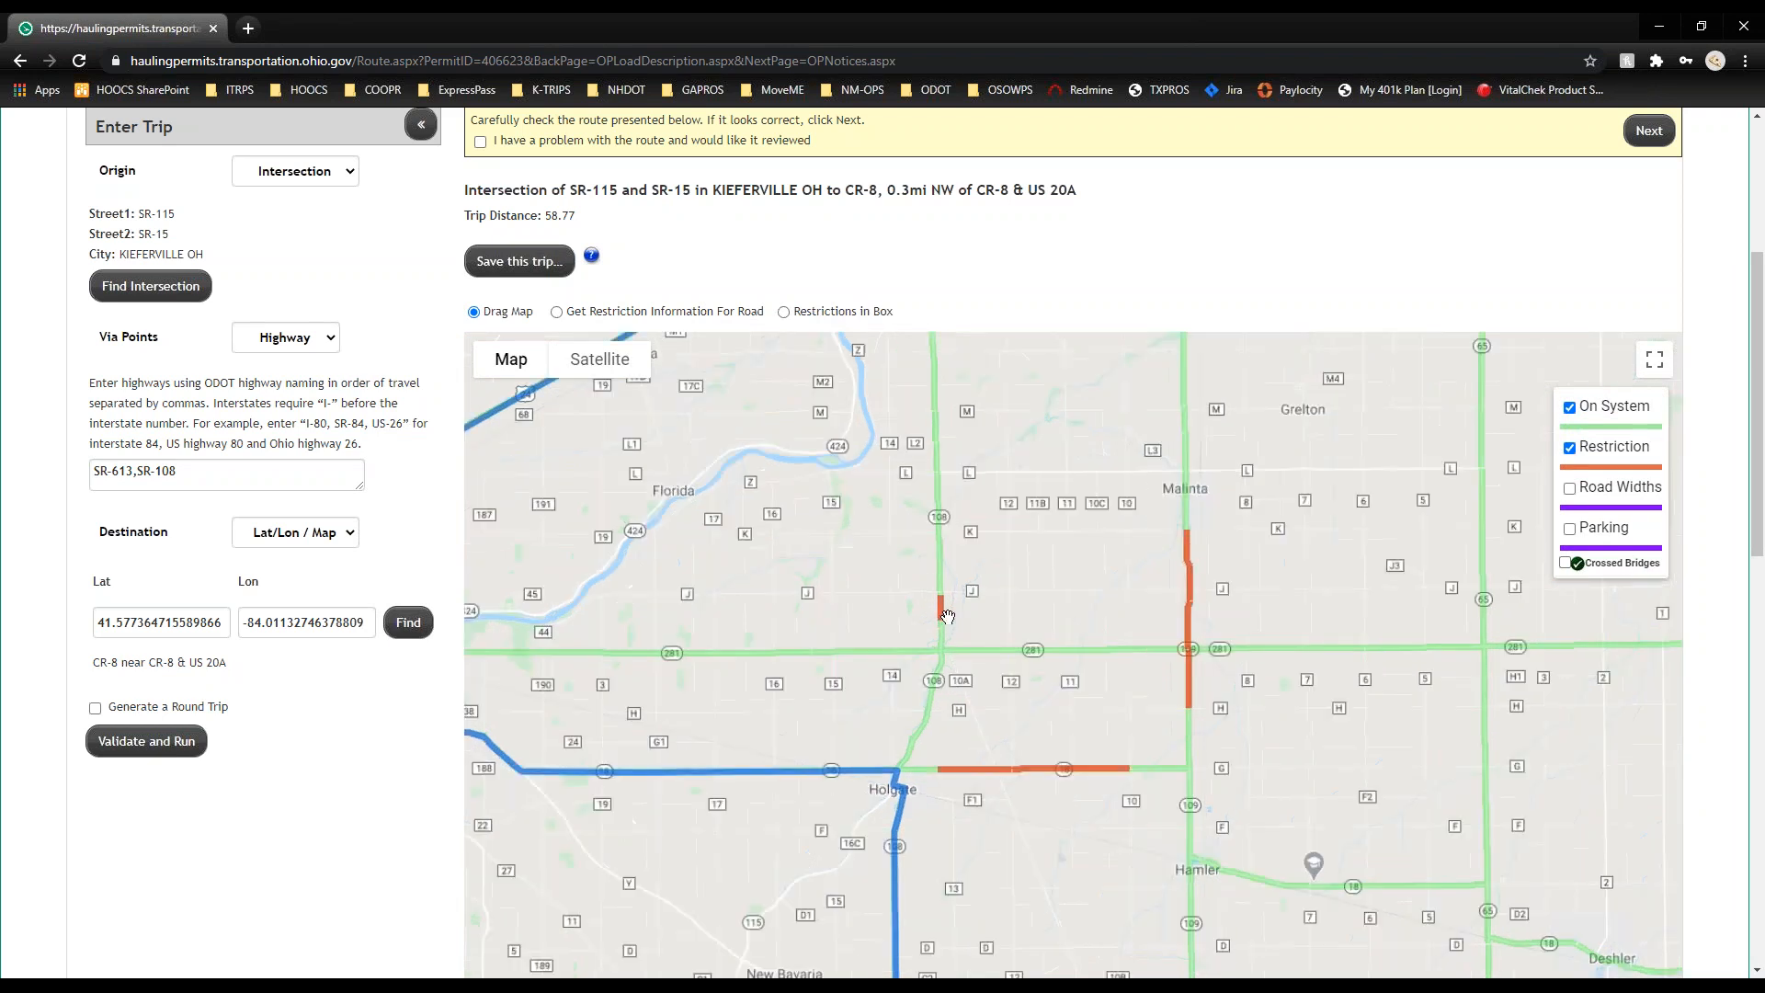
pyautogui.scroll(4, 933, 610)
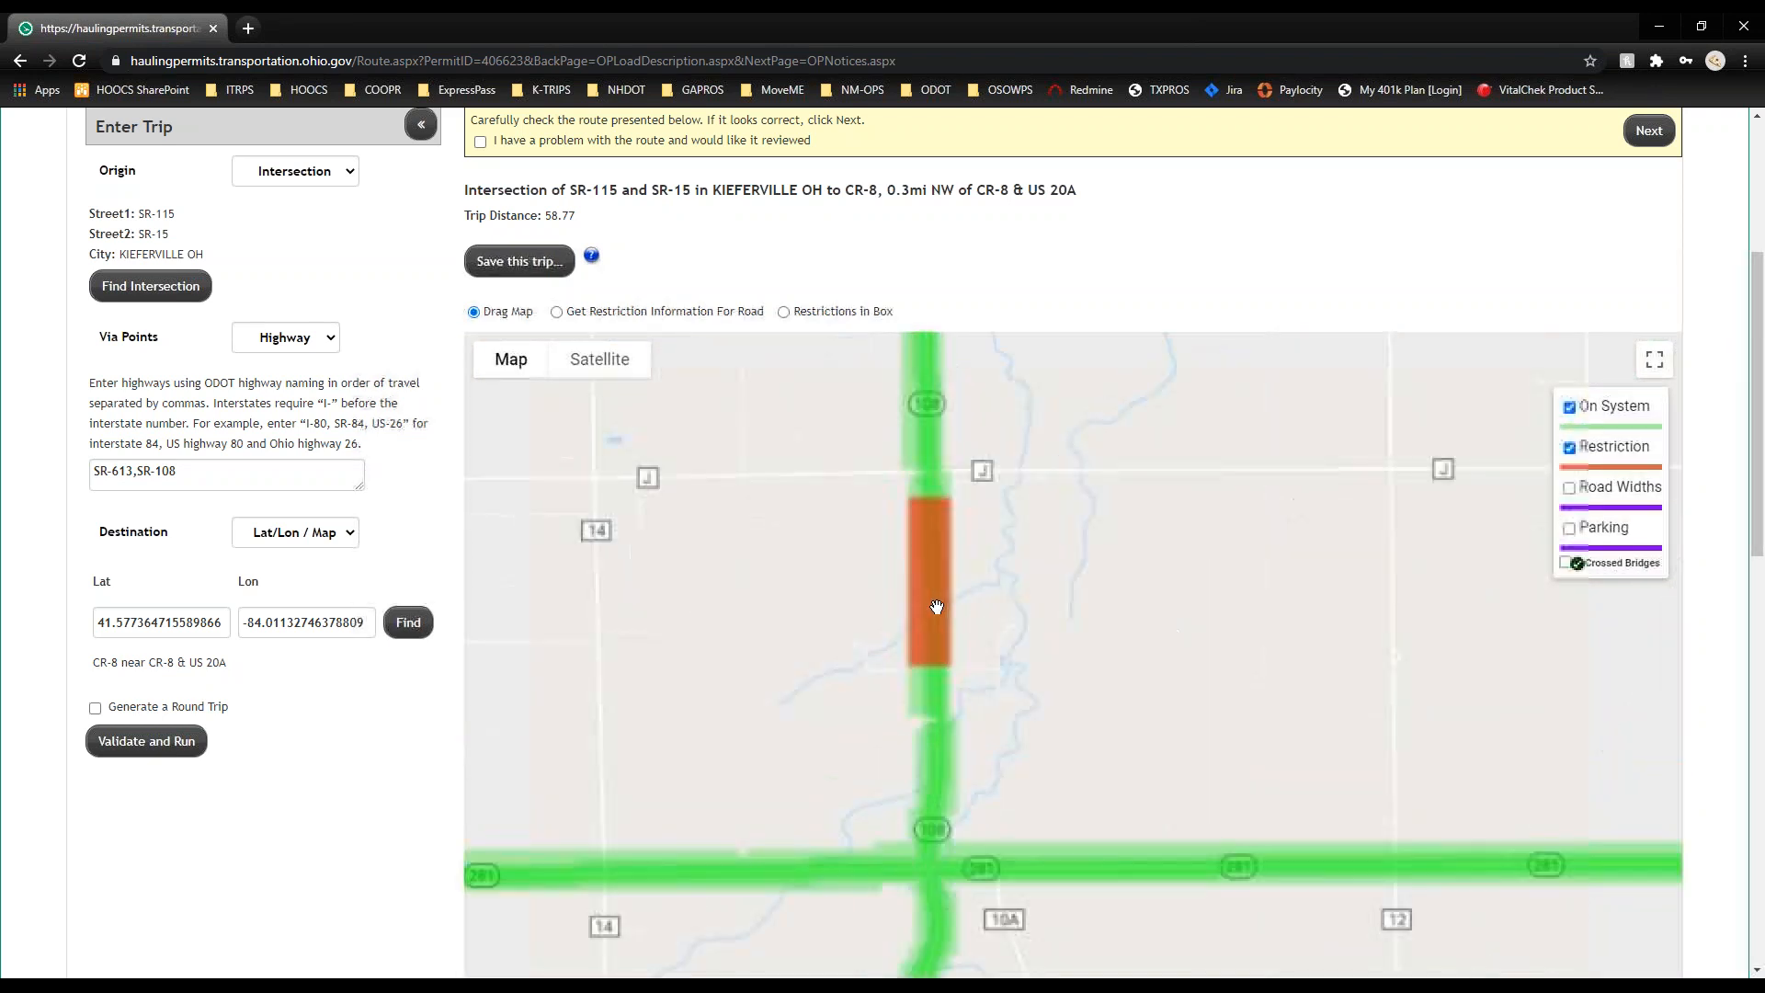
pyautogui.scroll(4, 936, 605)
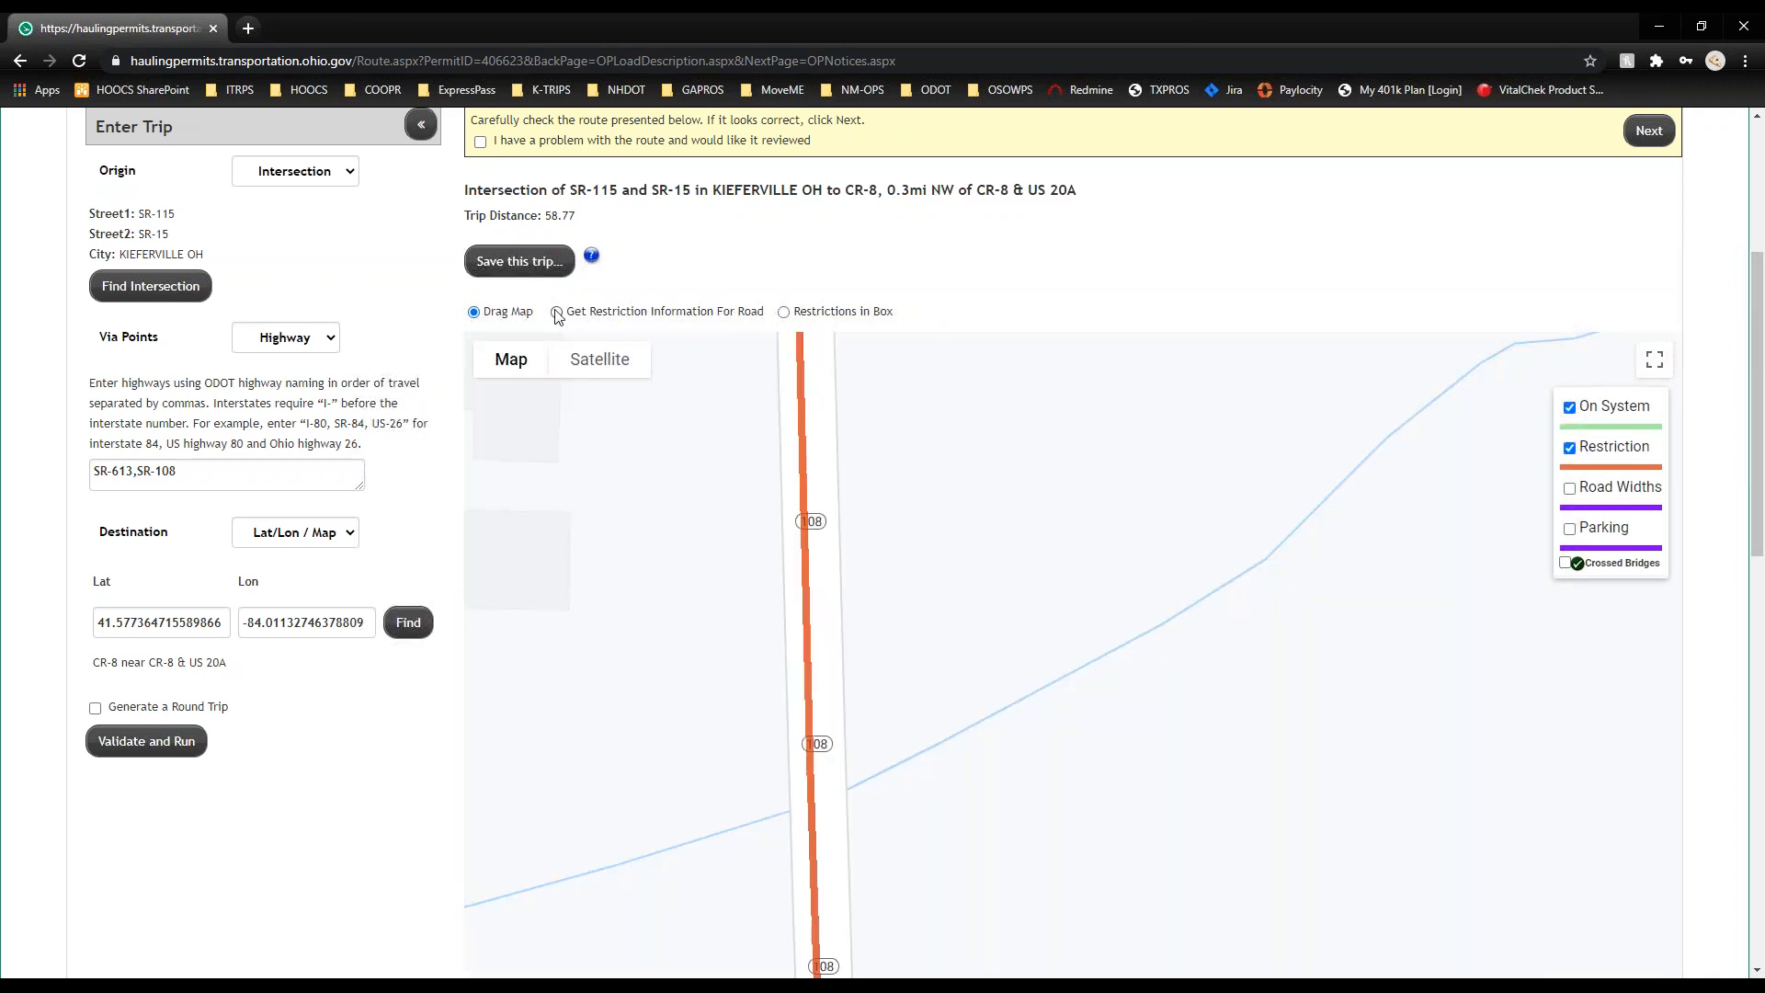
pyautogui.click(557, 313)
pyautogui.click(805, 513)
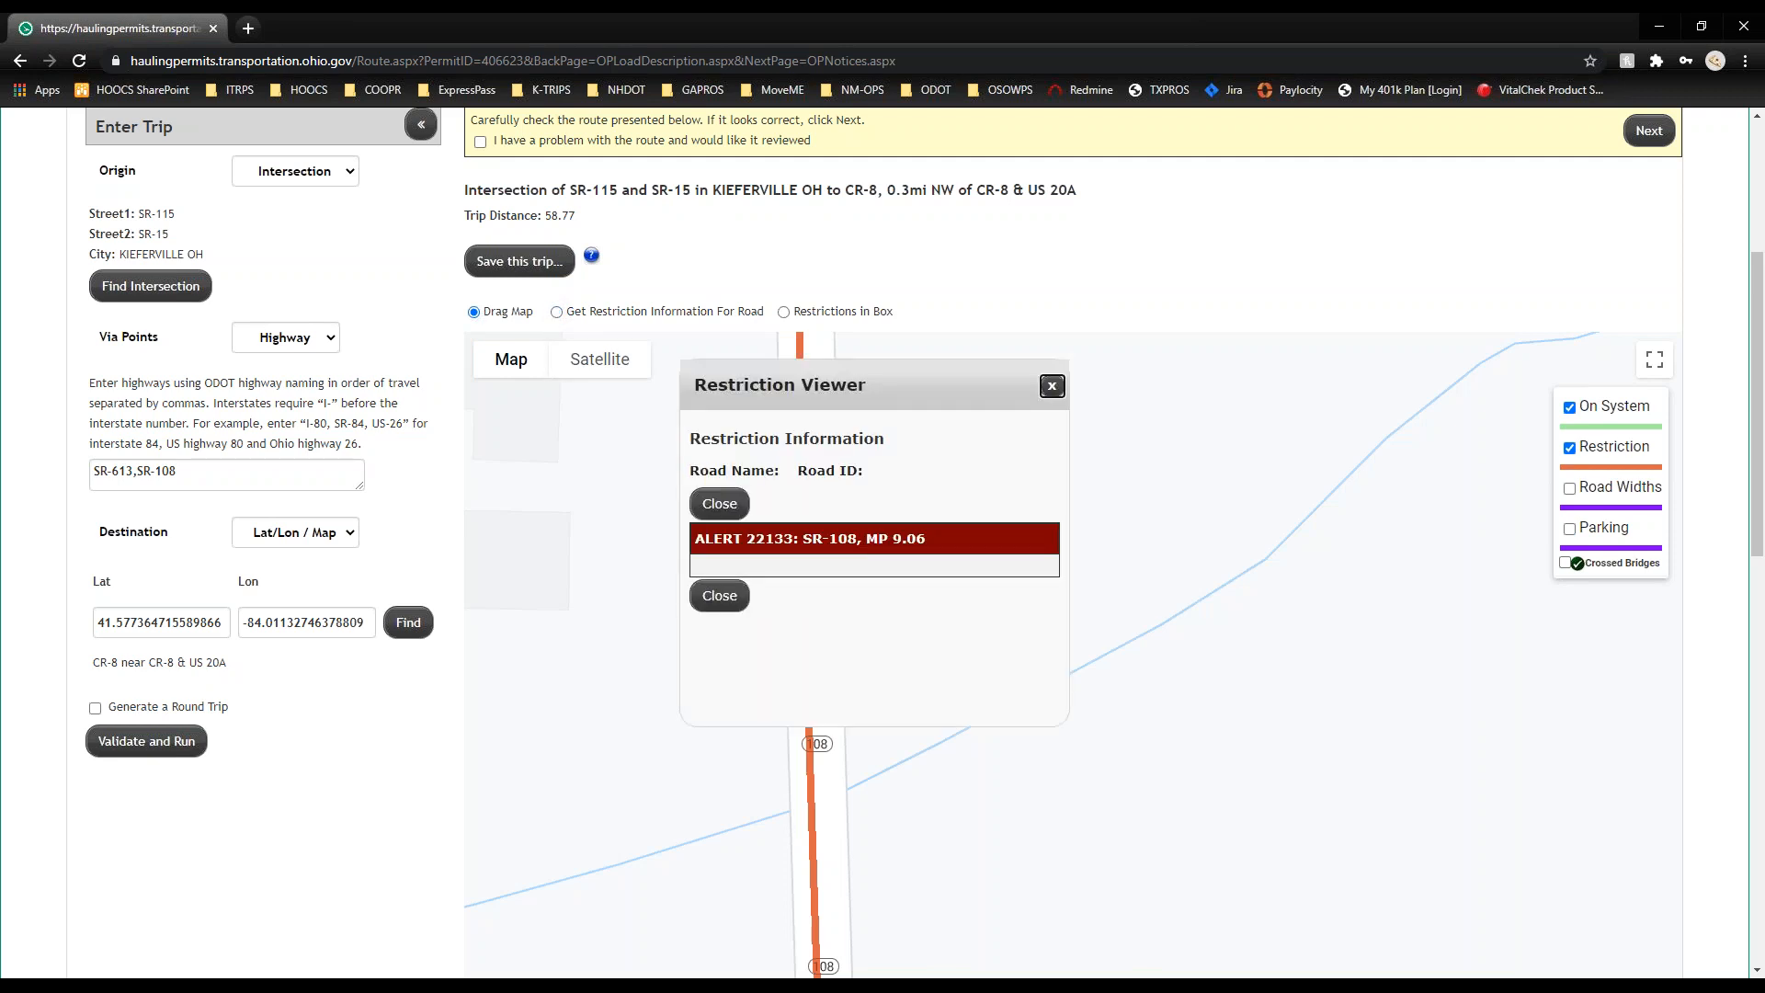
pyautogui.scroll(-1, 924, 544)
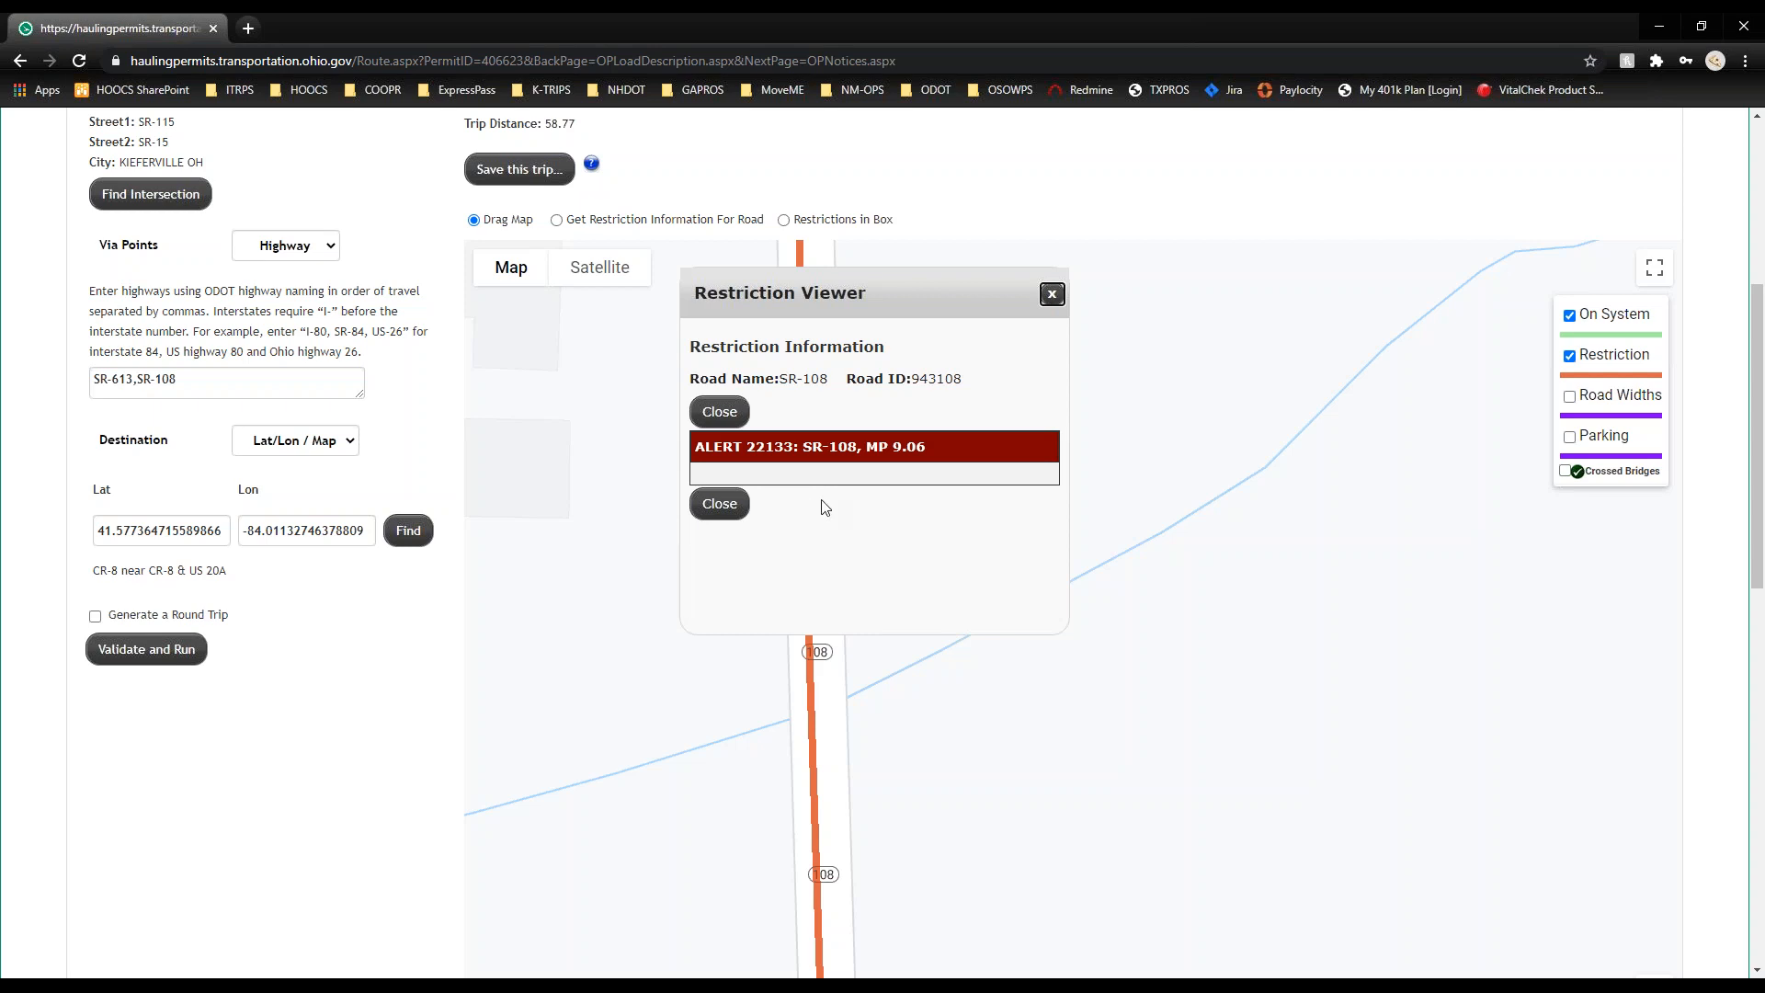
pyautogui.click(729, 514)
pyautogui.scroll(-1, 735, 523)
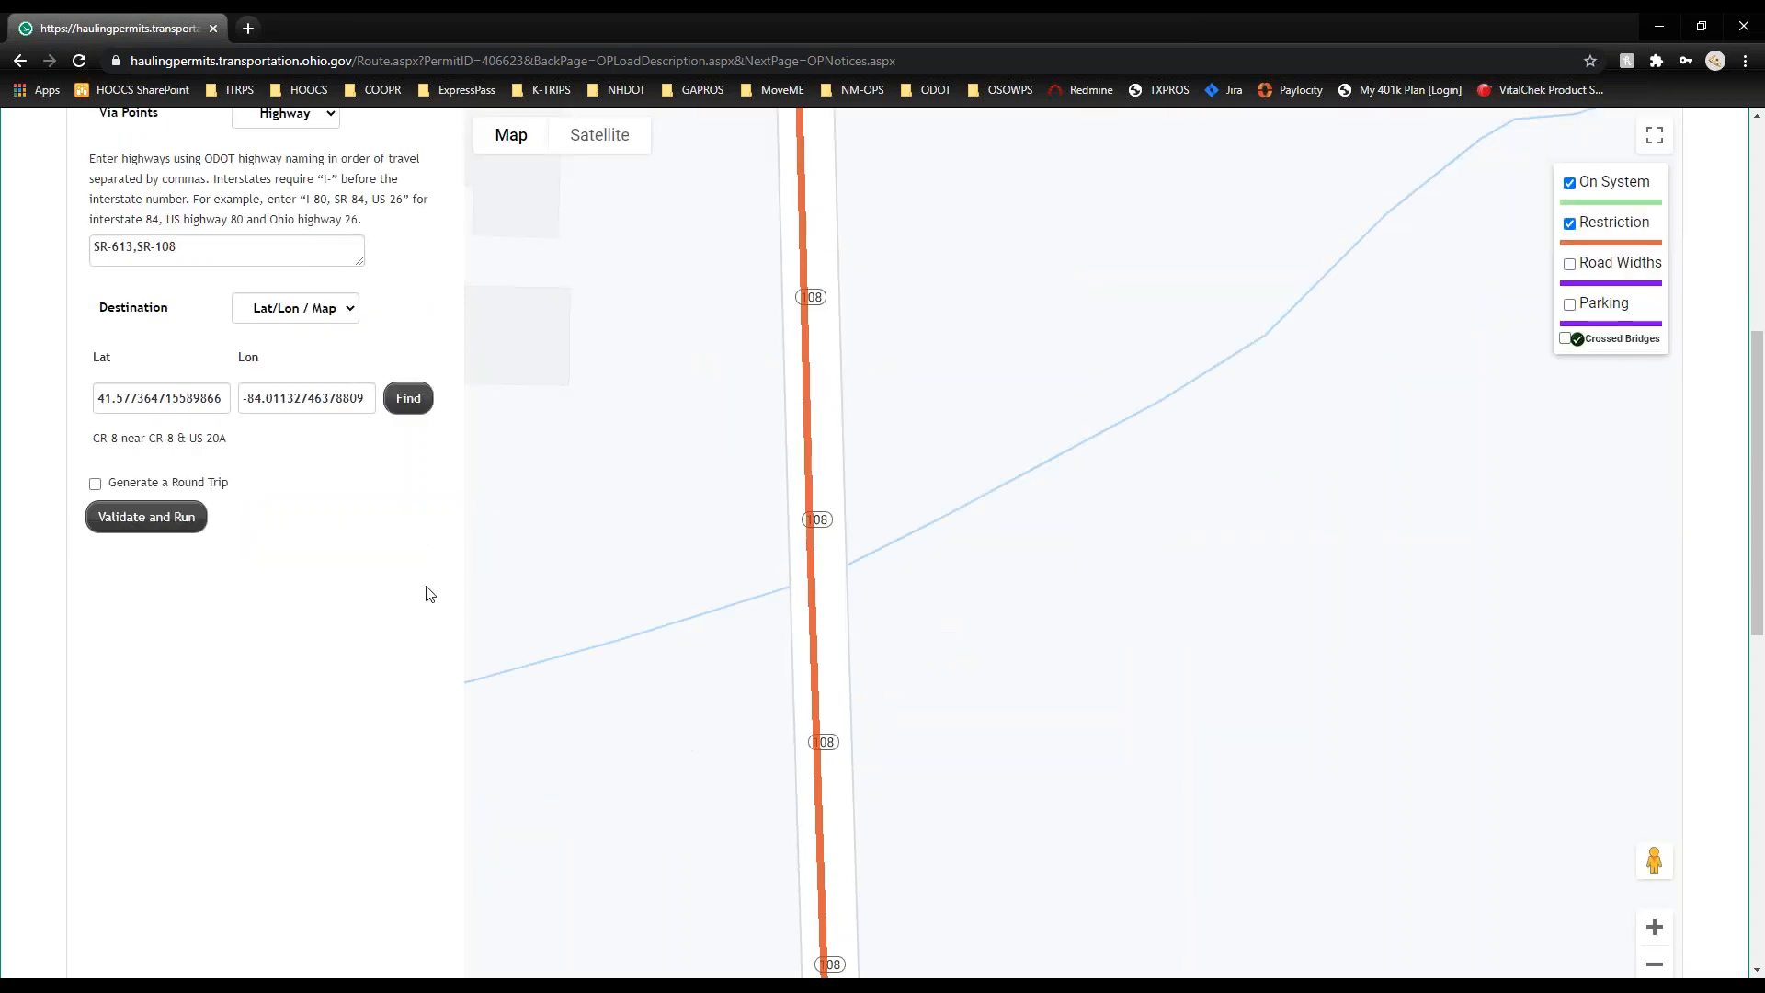
pyautogui.click(1, 676)
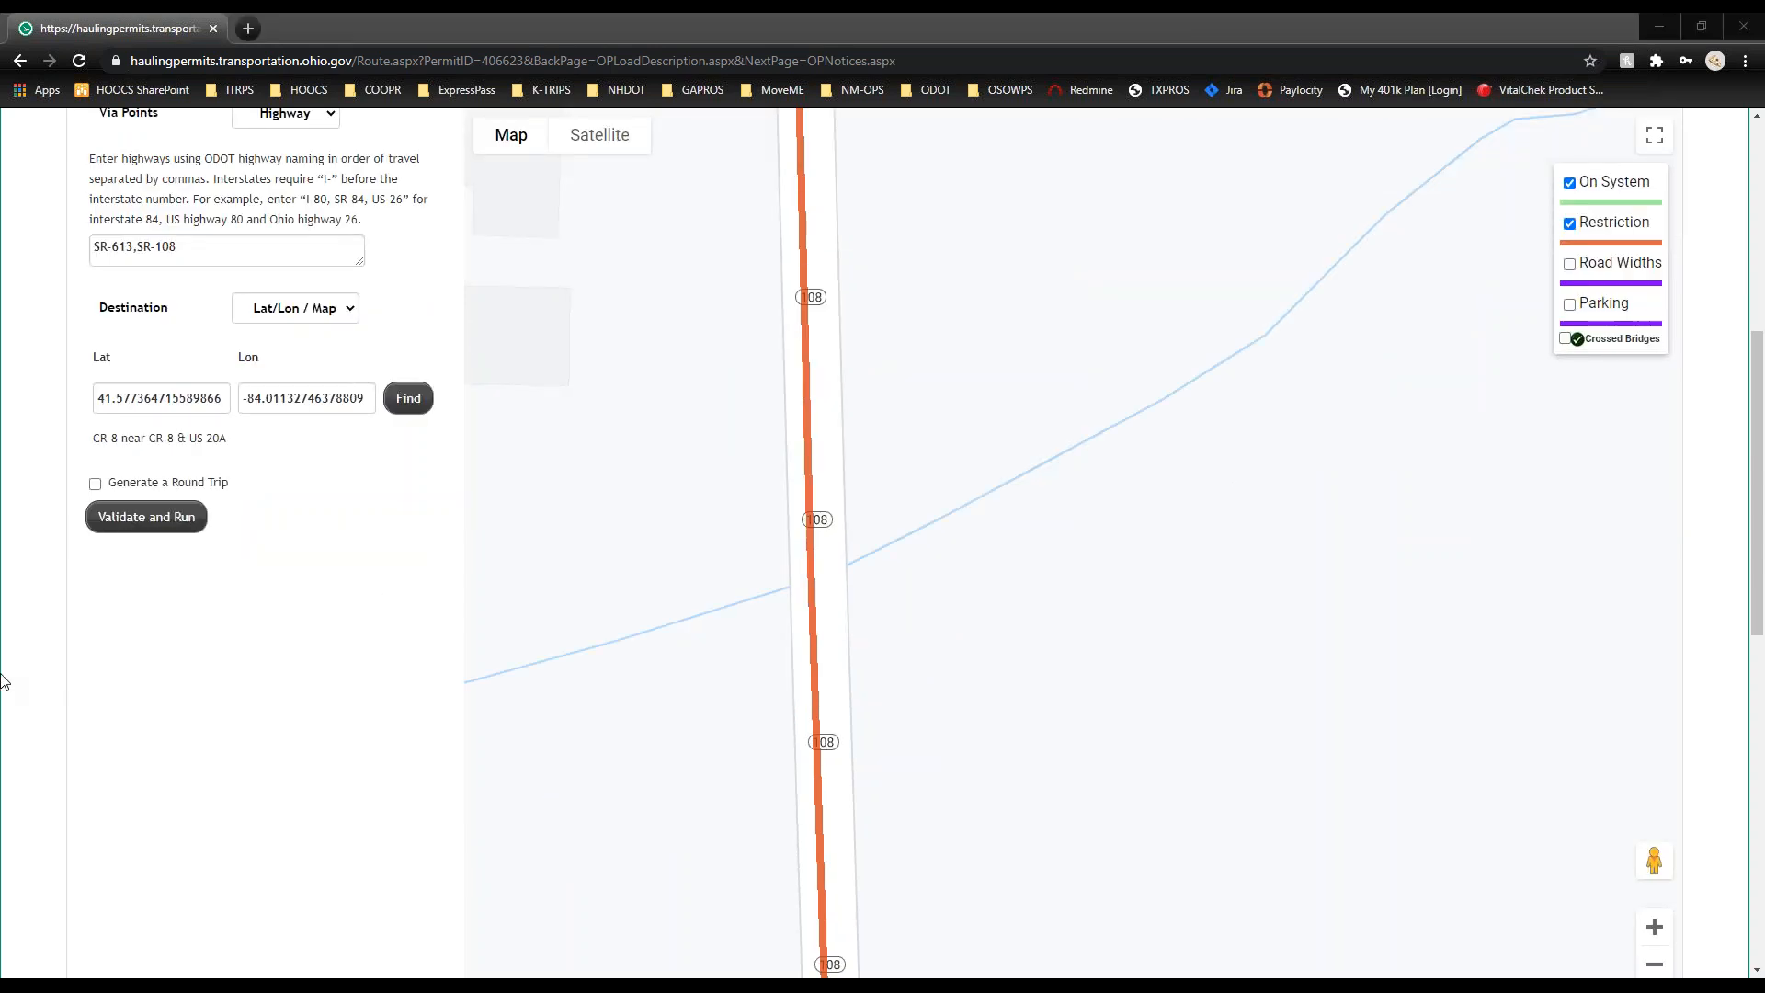
pyautogui.click(42, 709)
pyautogui.scroll(3, 42, 709)
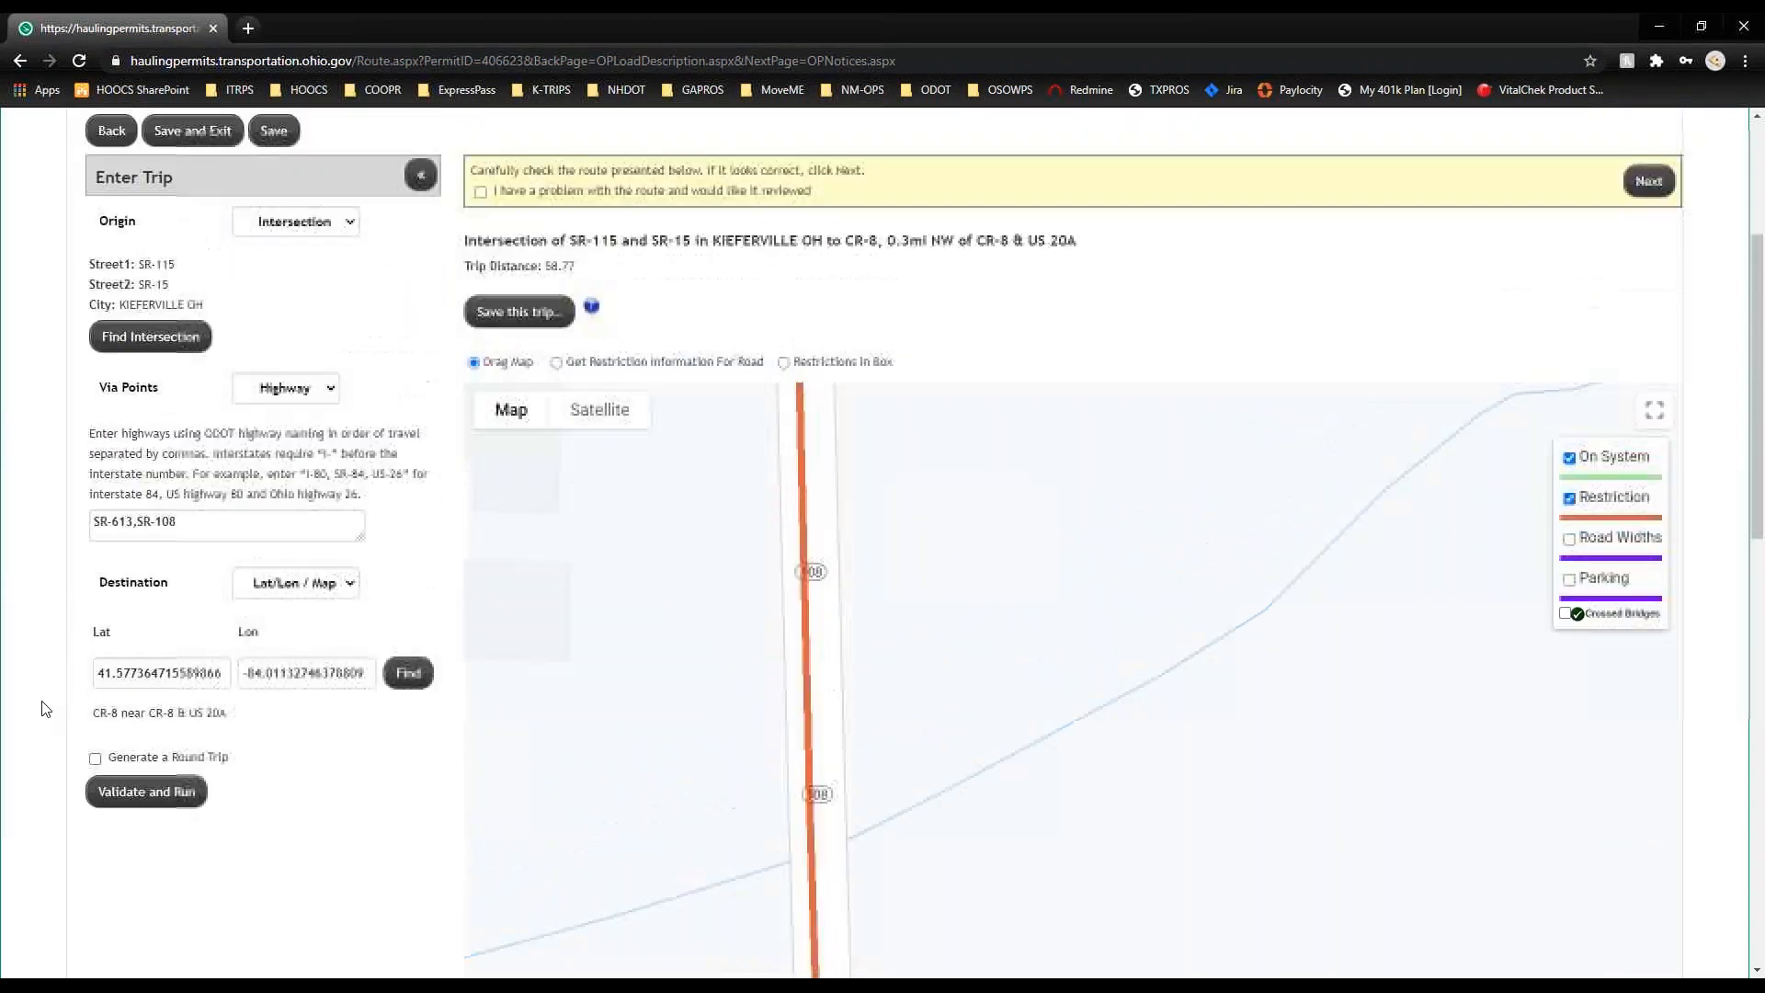
pyautogui.scroll(1, 42, 709)
pyautogui.moveTo(197, 619); pyautogui.dragTo(13, 614)
# Step: Set Via Points to map selection and bring up the map for picking via points
pyautogui.click(1394, 455)
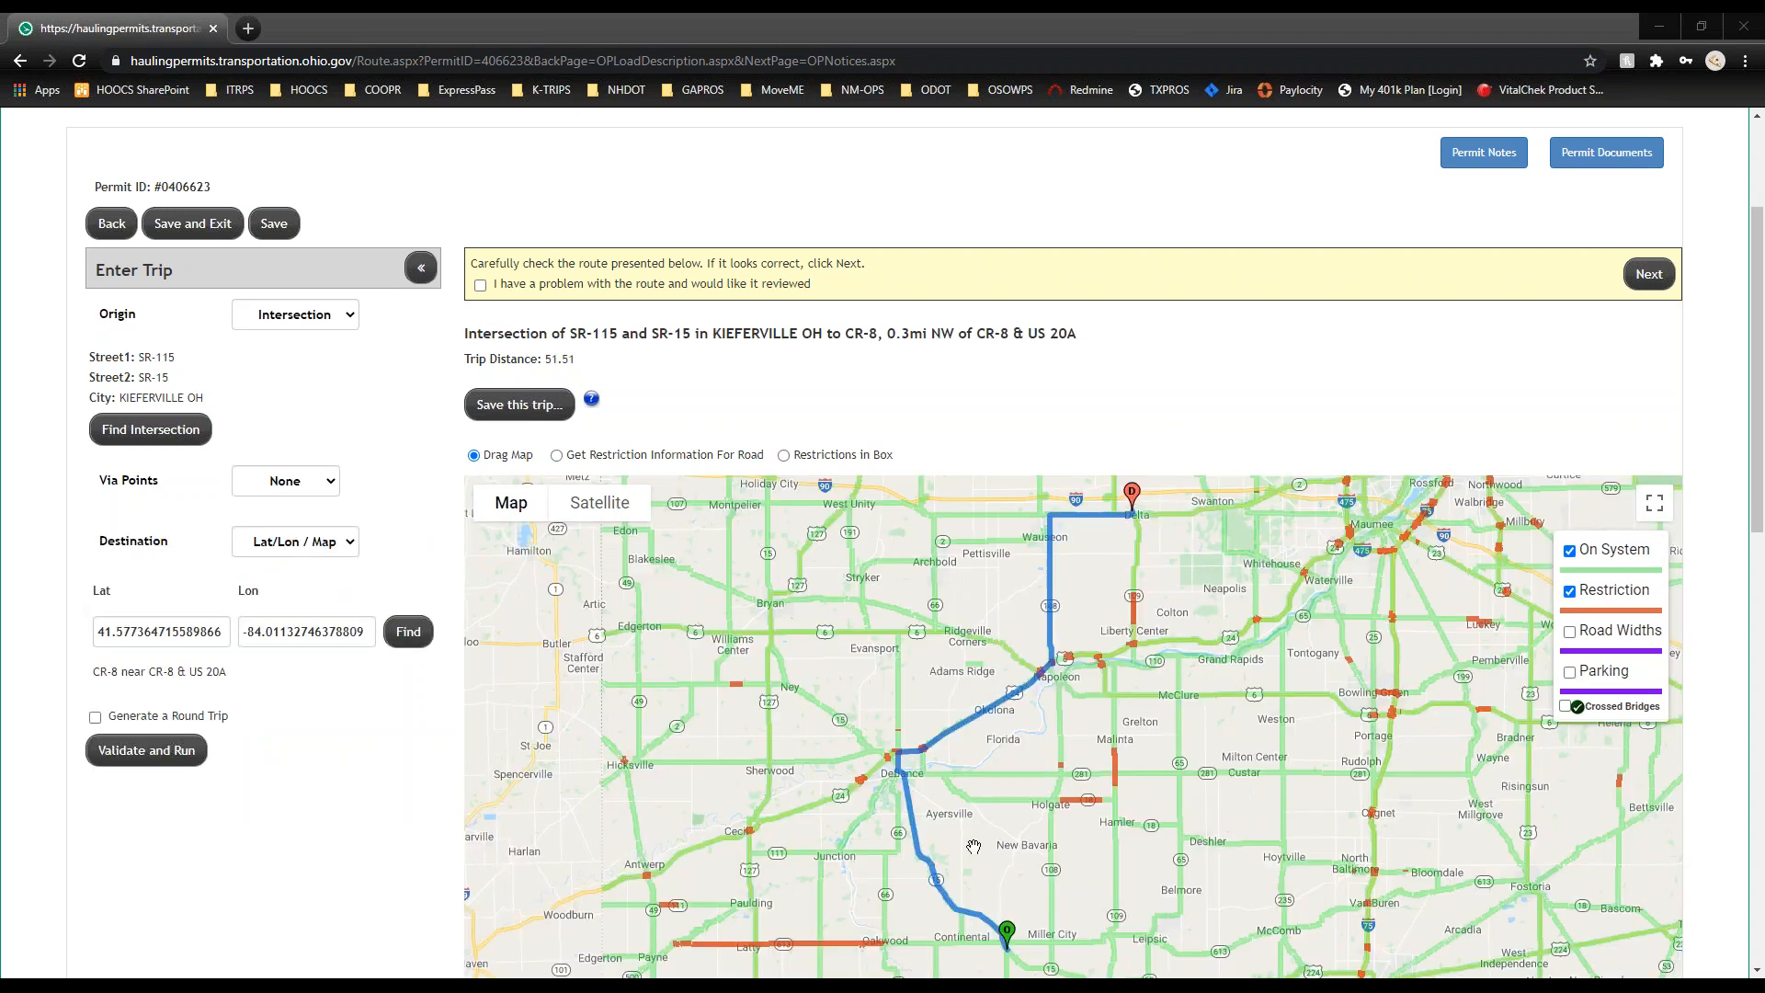
pyautogui.moveTo(900, 842); pyautogui.dragTo(806, 763)
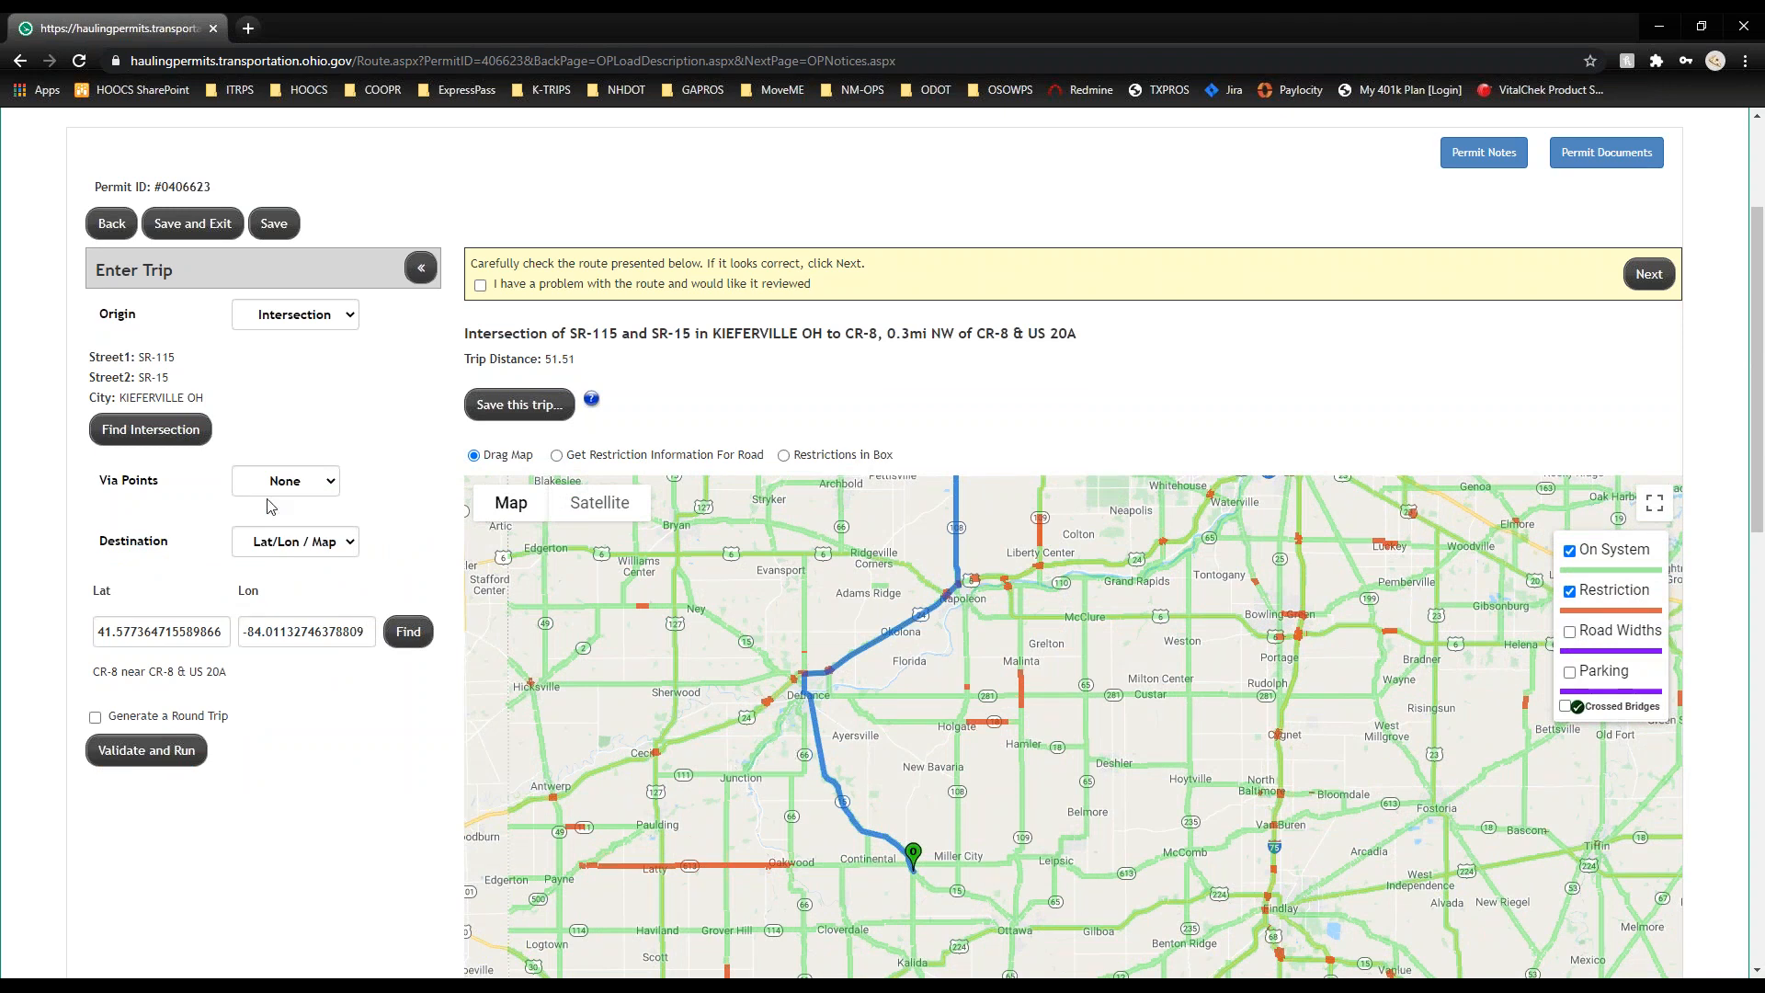
pyautogui.click(292, 486)
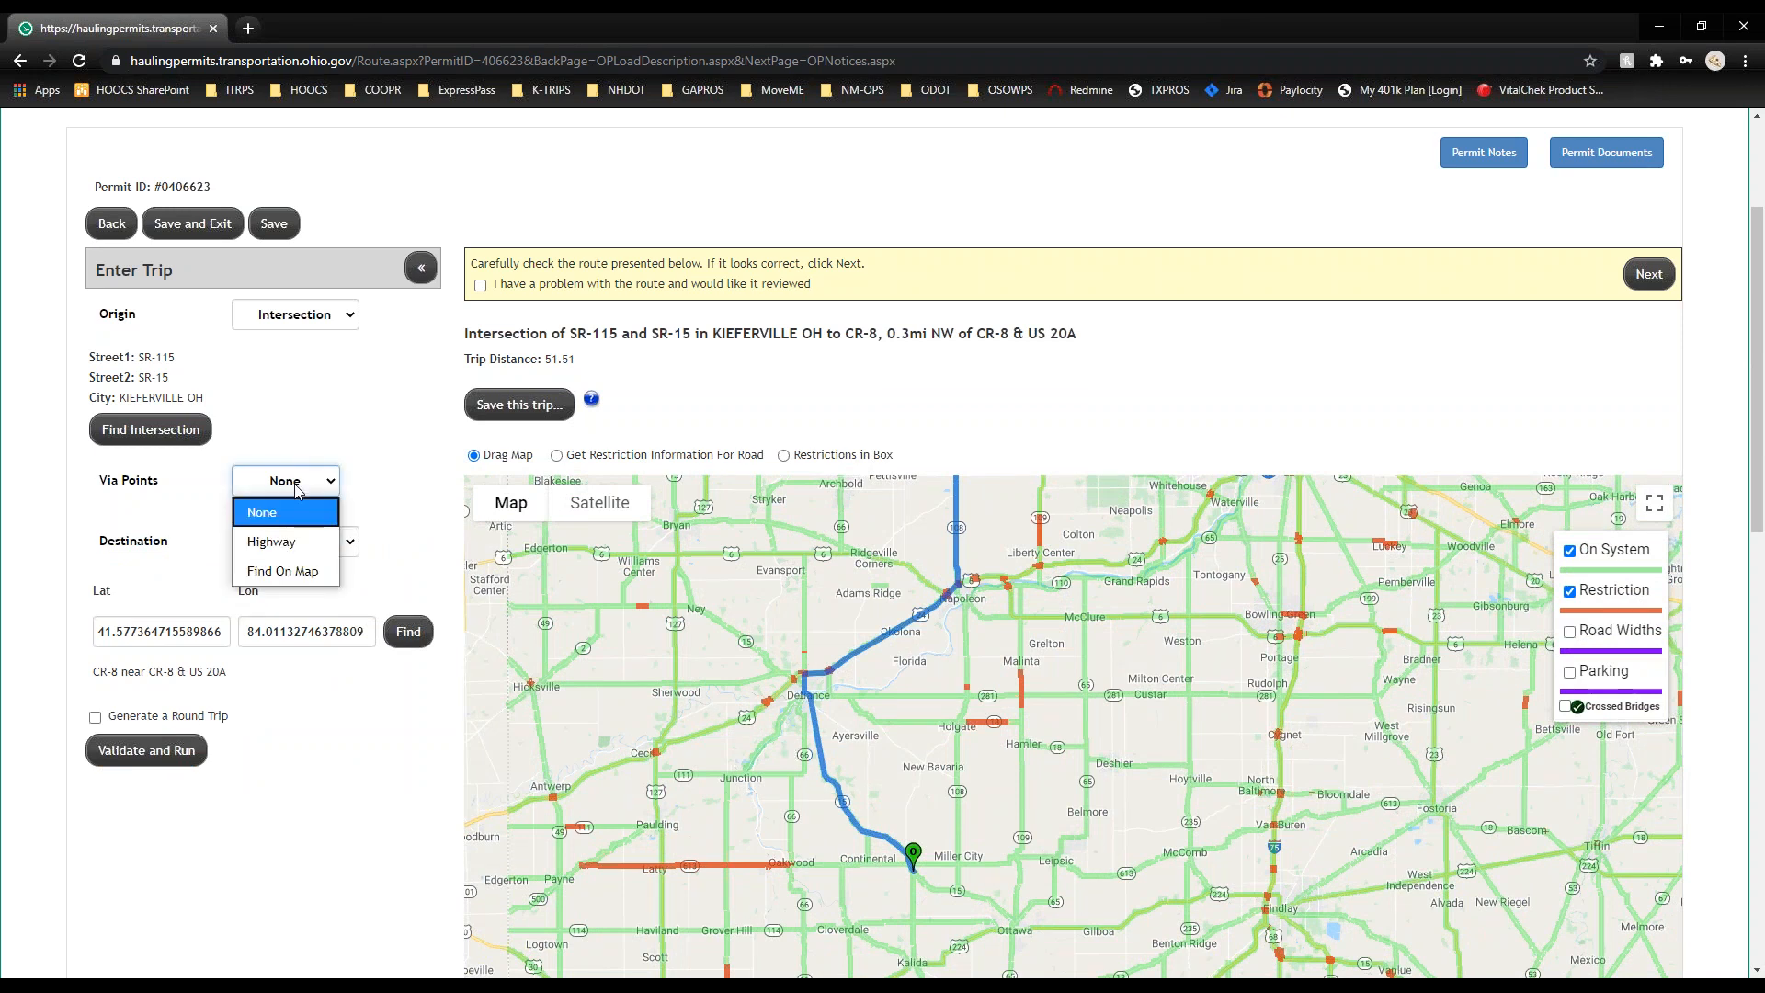
pyautogui.click(322, 572)
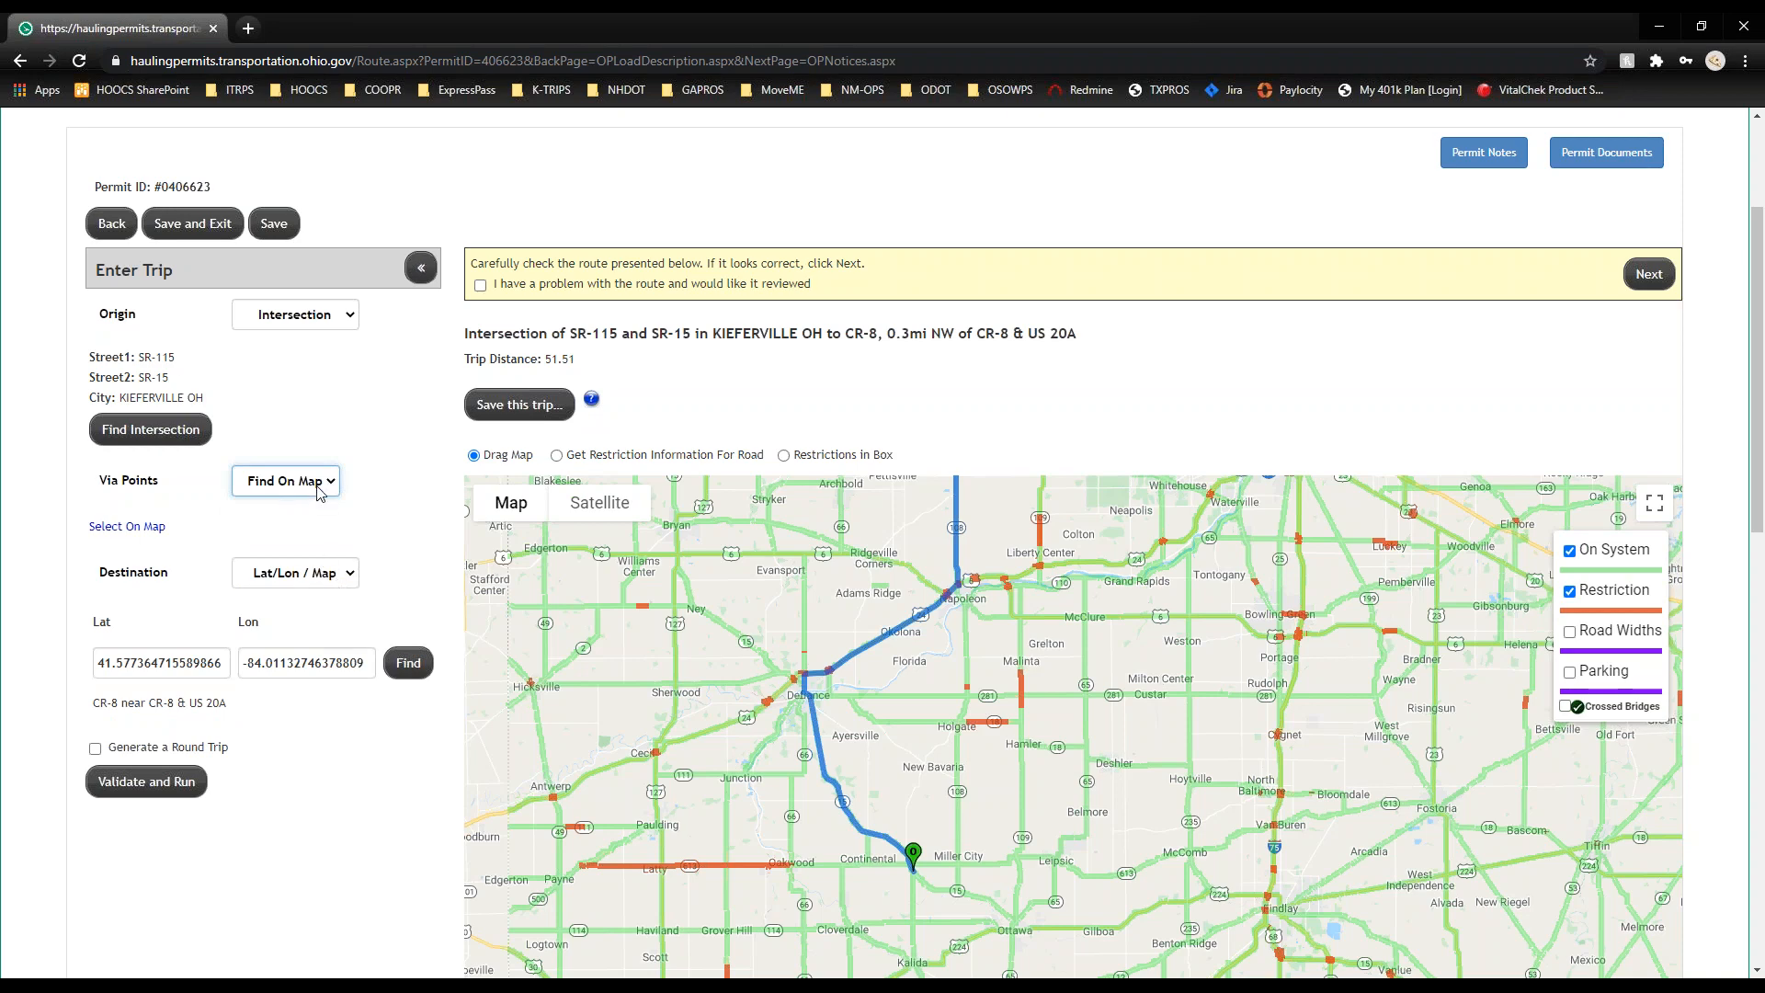
pyautogui.click(138, 527)
# Step: Place a via point on Route 108 east of Miller City and recalculate the route to 58.70 miles
pyautogui.moveTo(834, 855); pyautogui.dragTo(572, 534)
pyautogui.scroll(3, 662, 698)
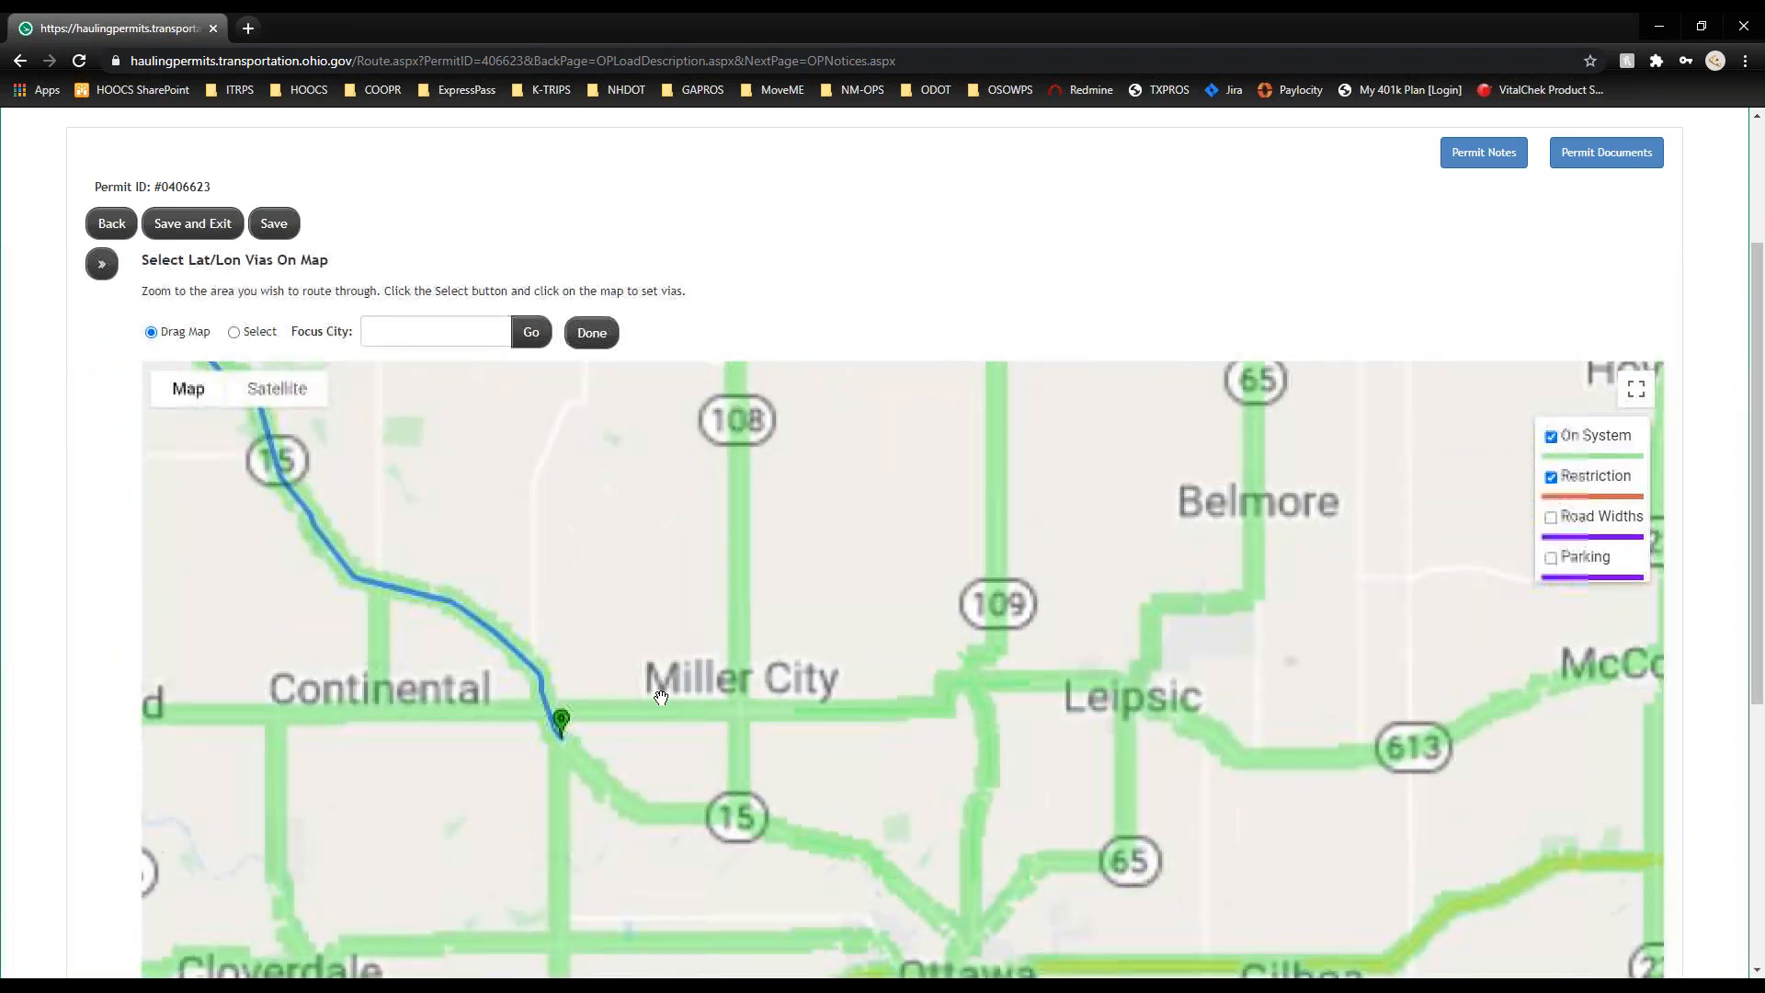
pyautogui.moveTo(769, 742); pyautogui.dragTo(592, 737)
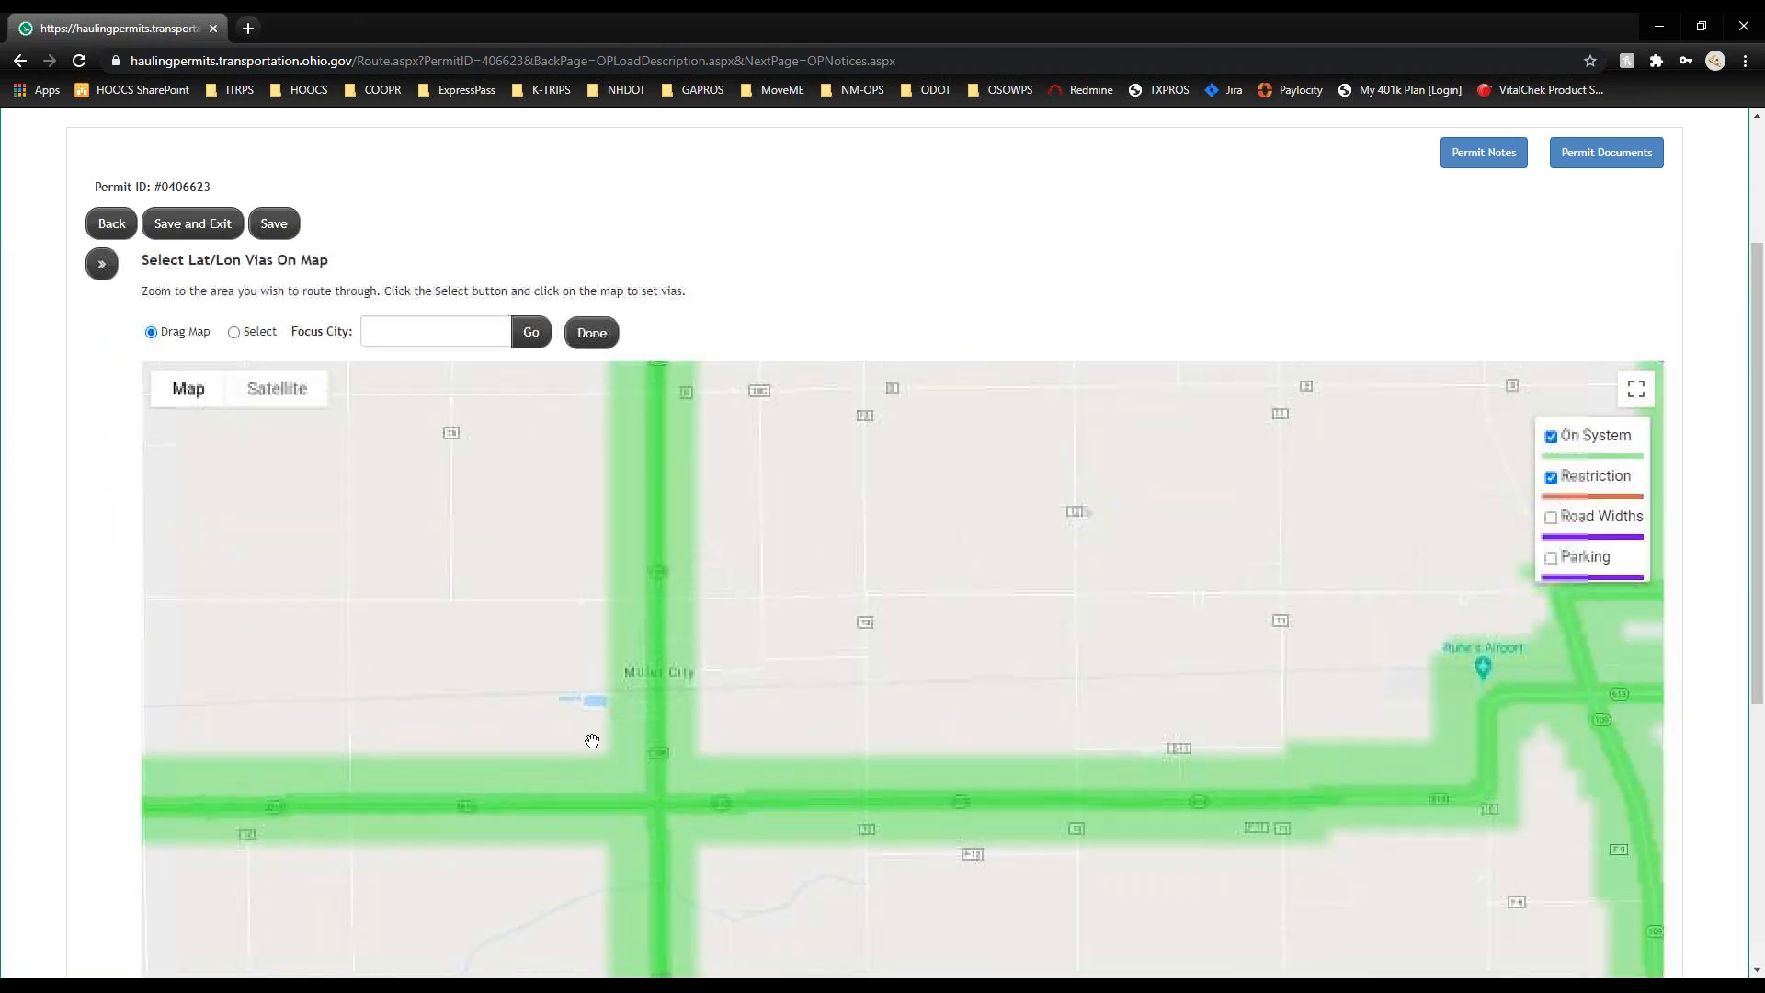
pyautogui.scroll(4, 669, 745)
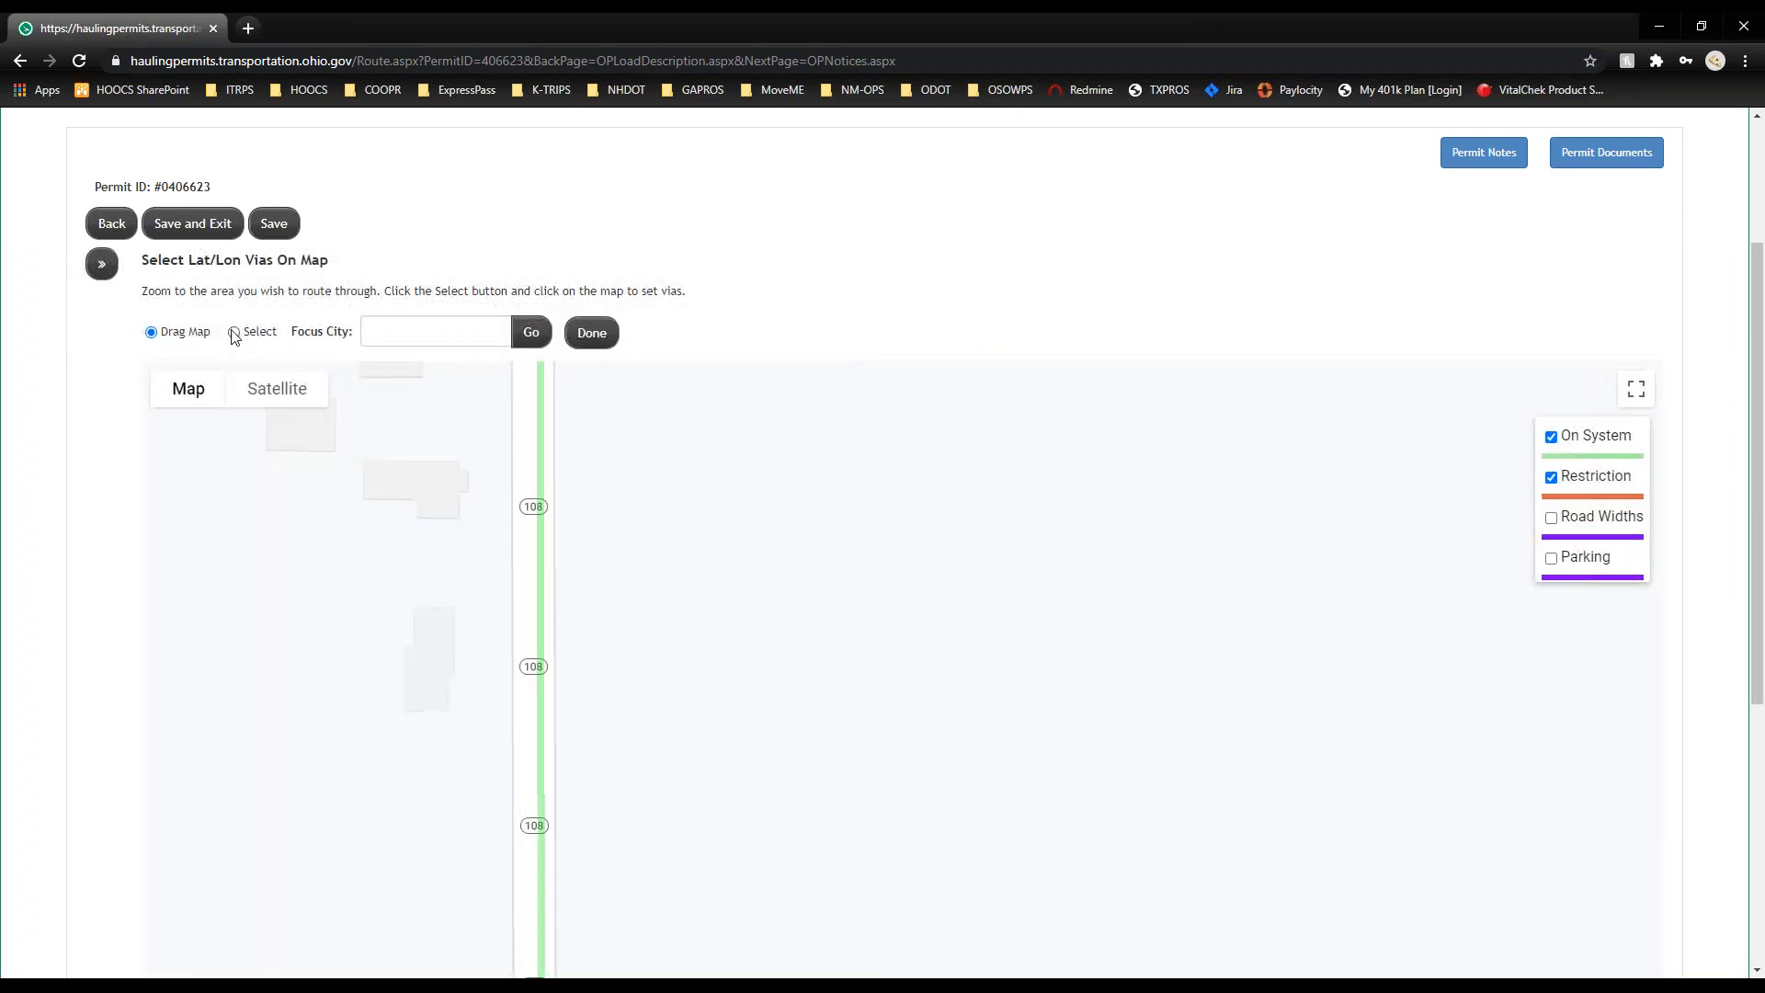
pyautogui.click(233, 331)
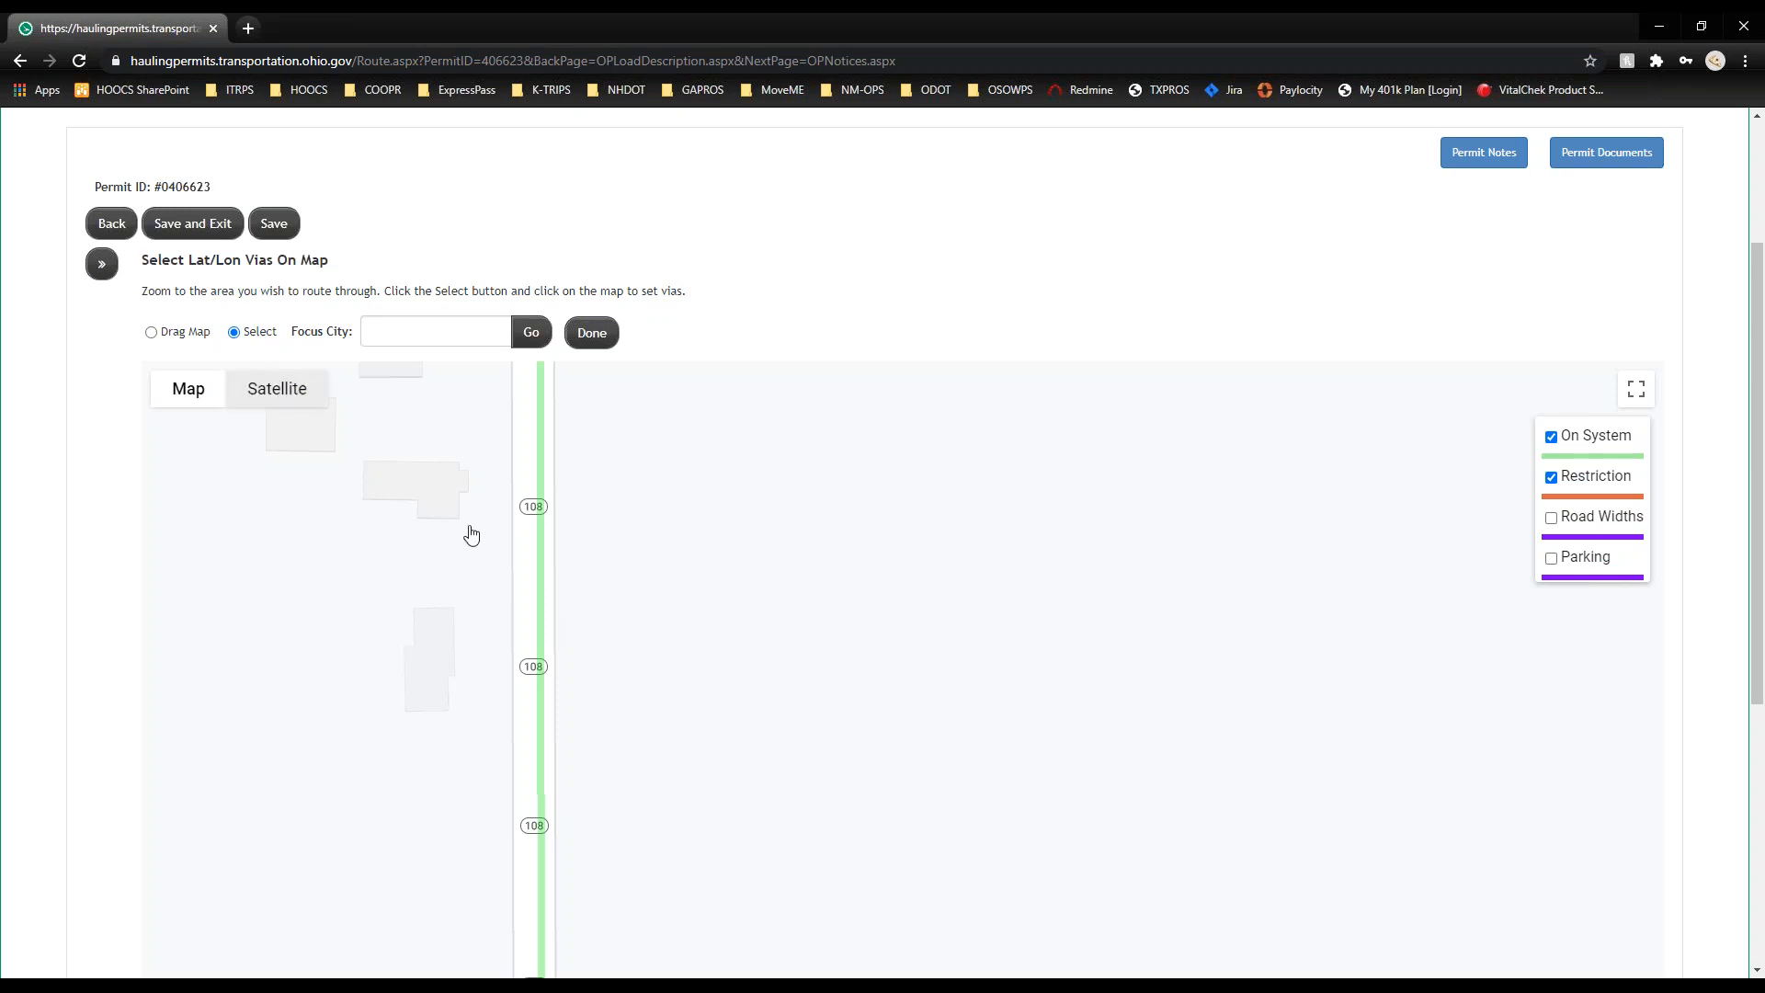
pyautogui.click(544, 635)
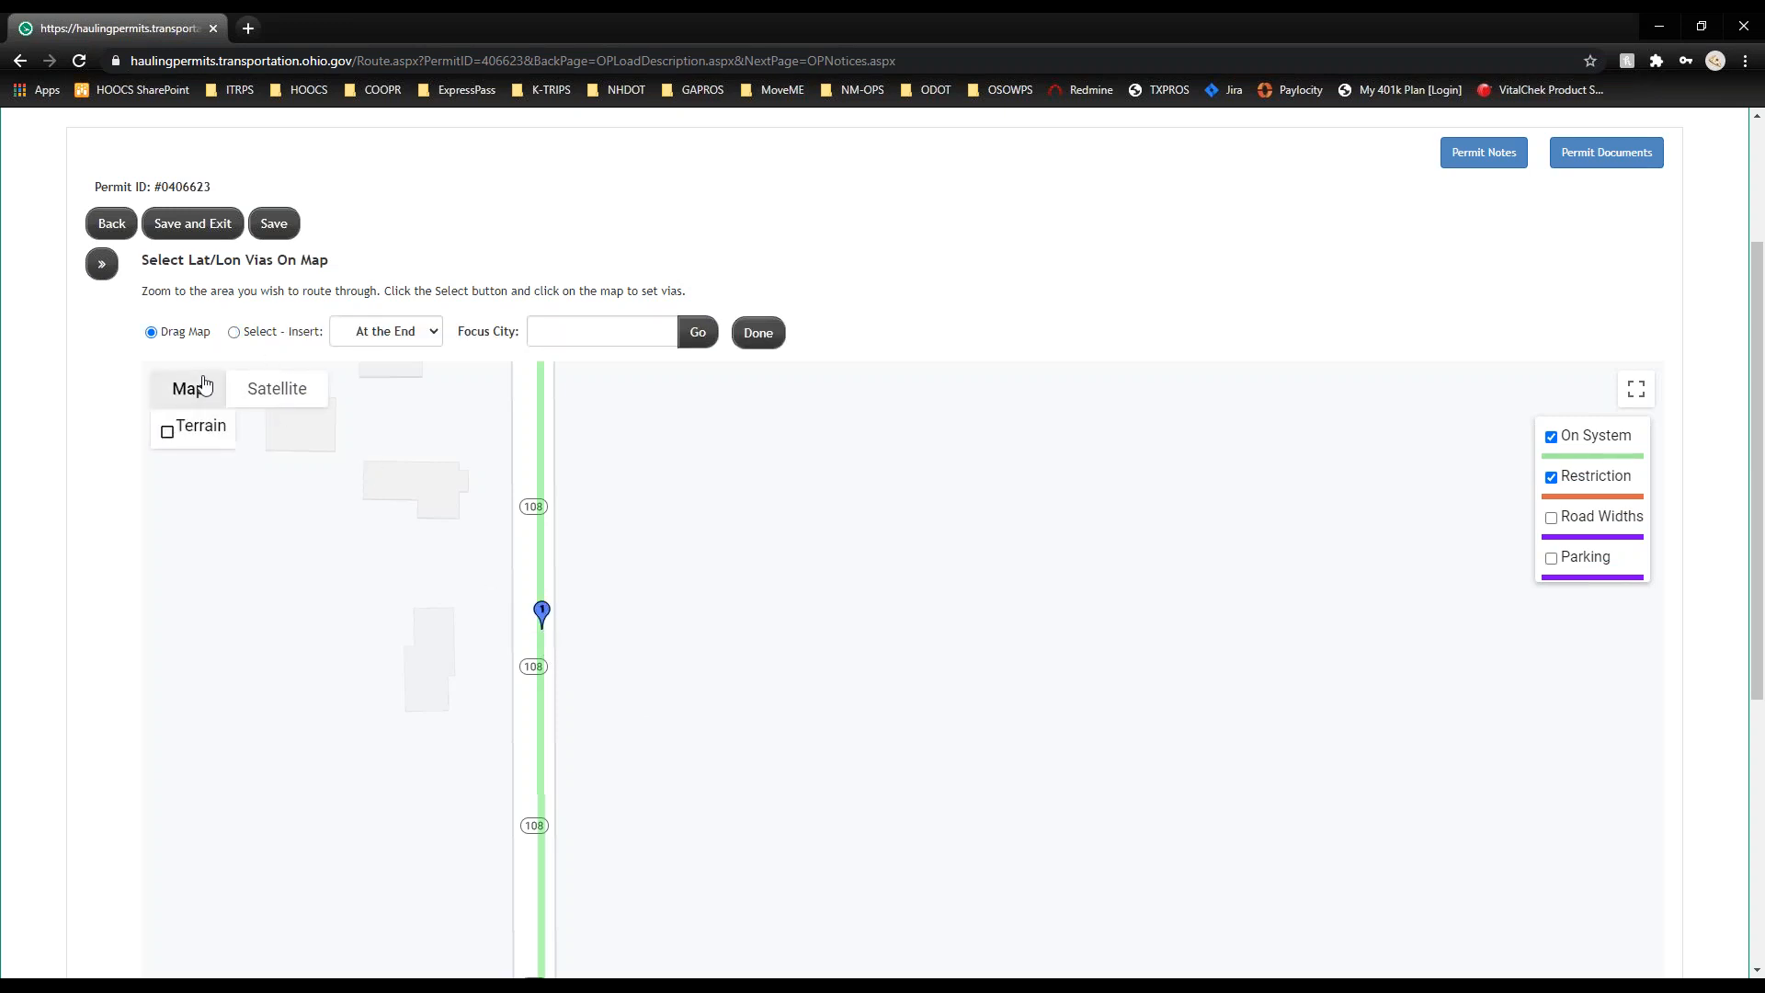
pyautogui.click(102, 269)
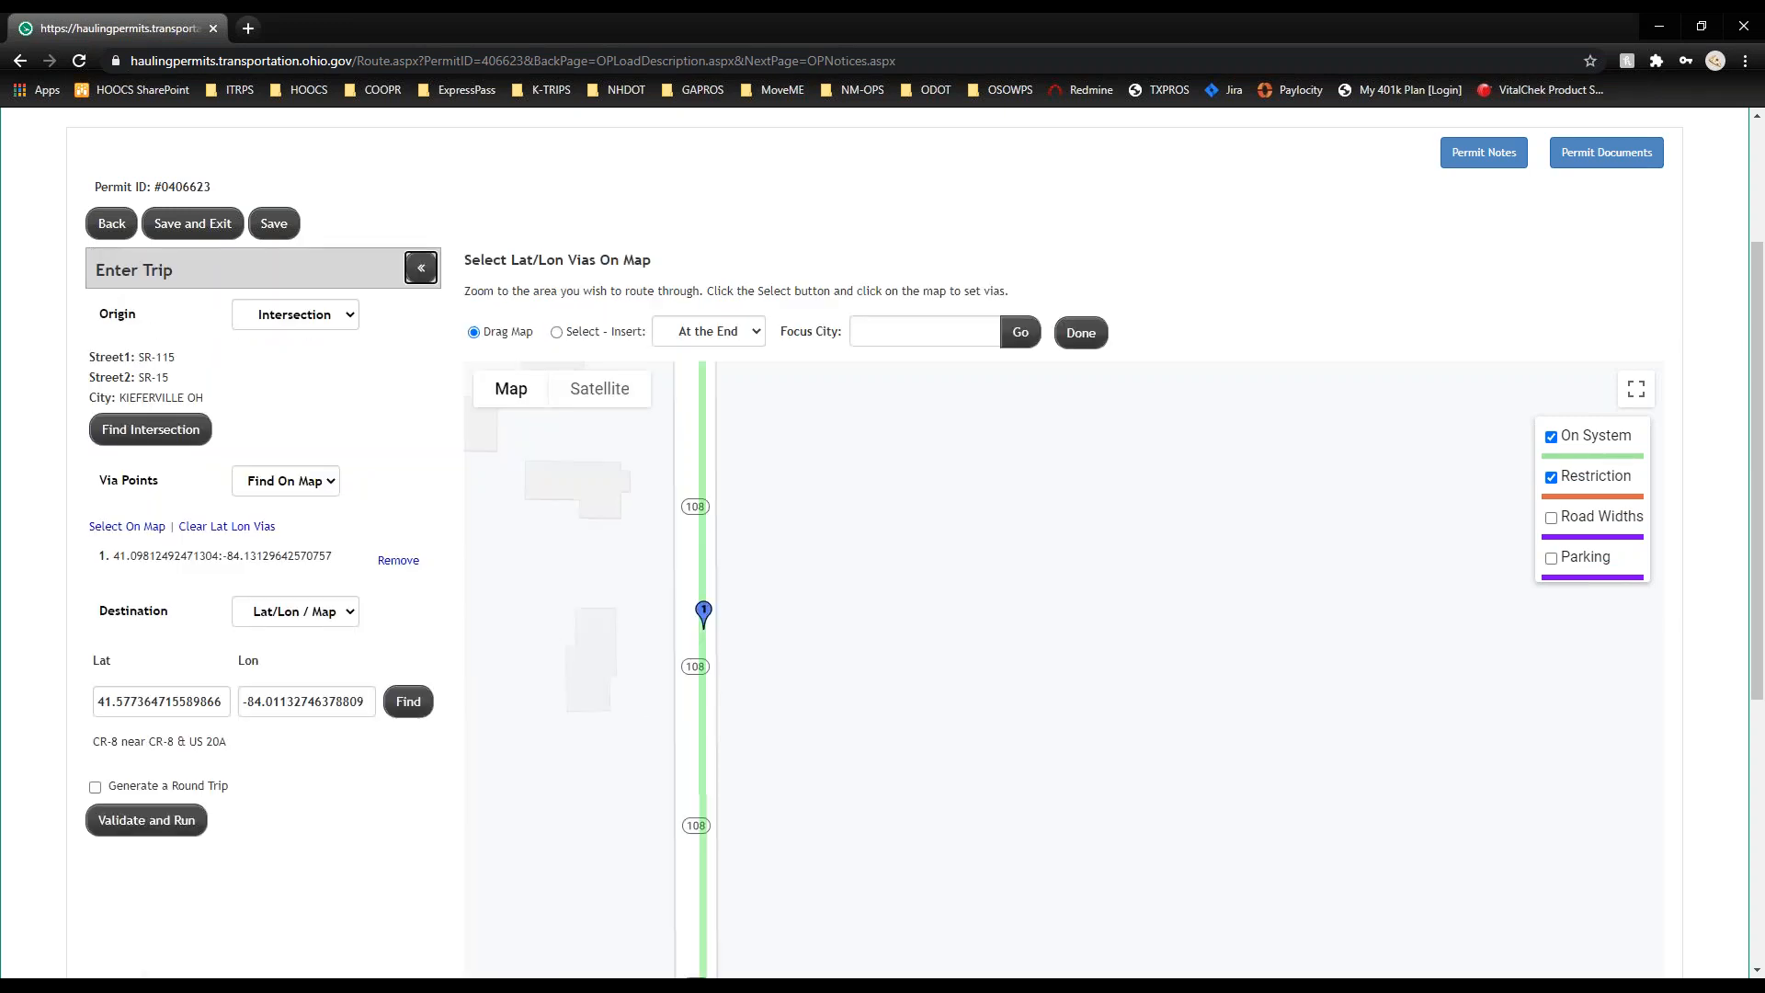
pyautogui.click(186, 822)
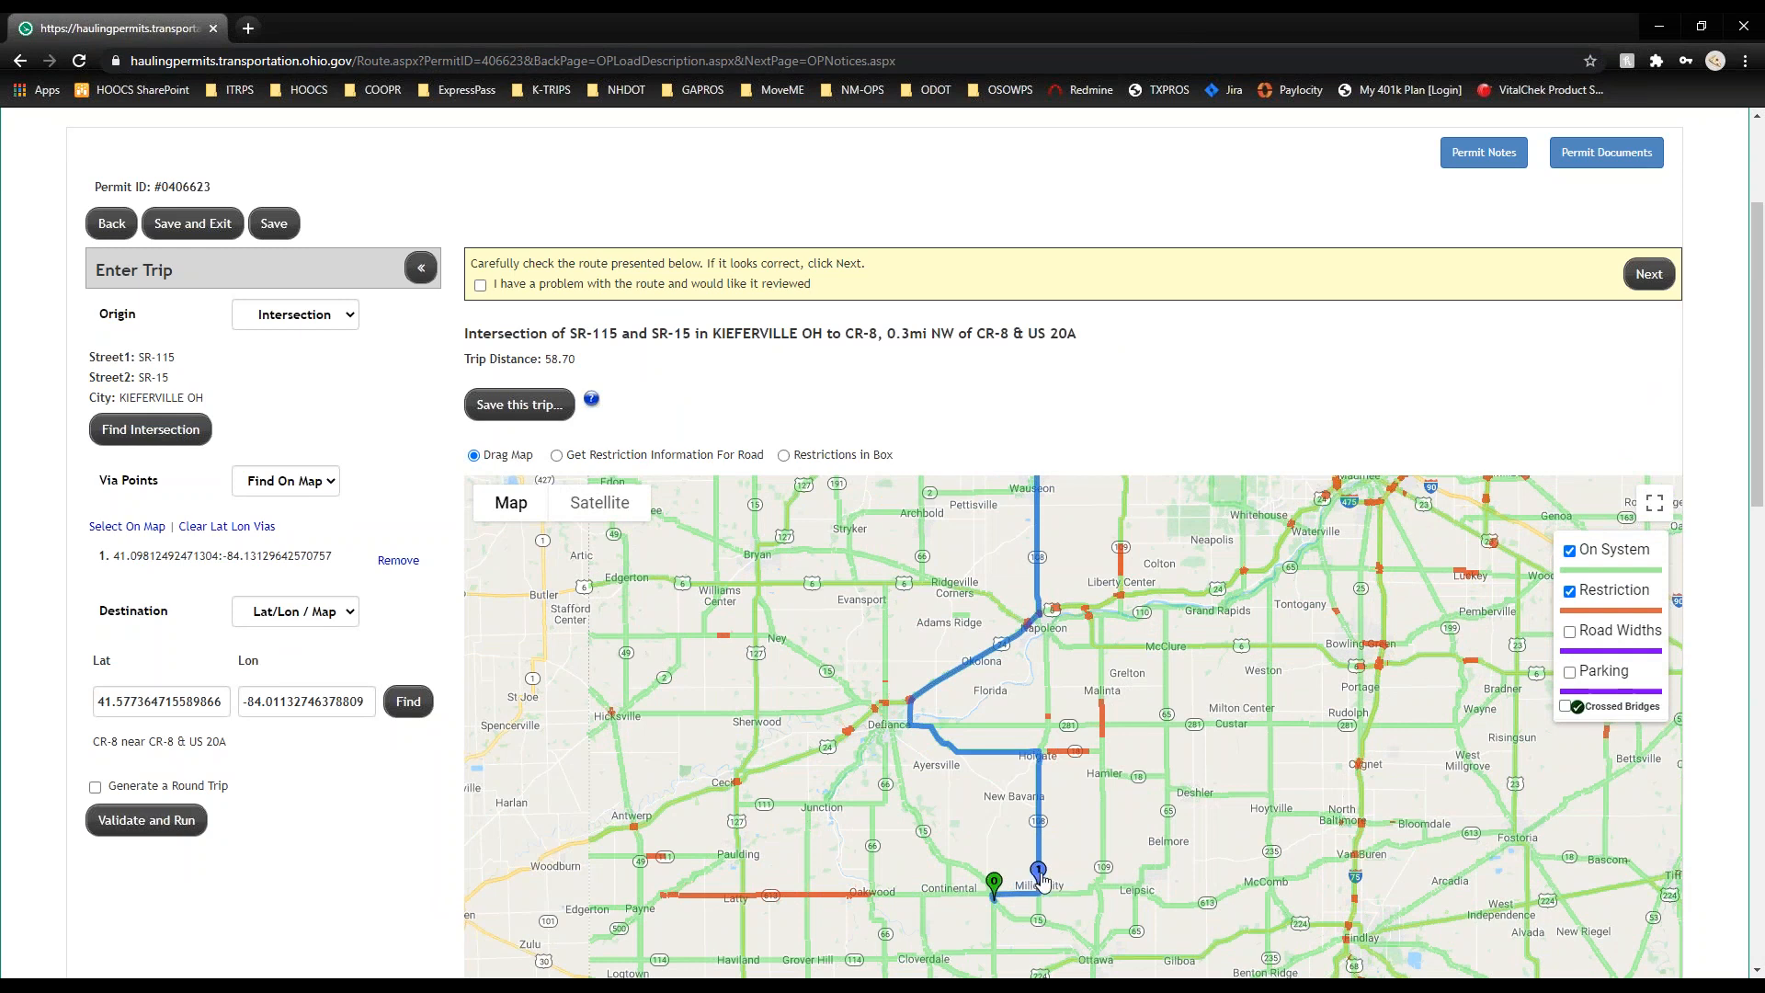
pyautogui.scroll(2, 1042, 880)
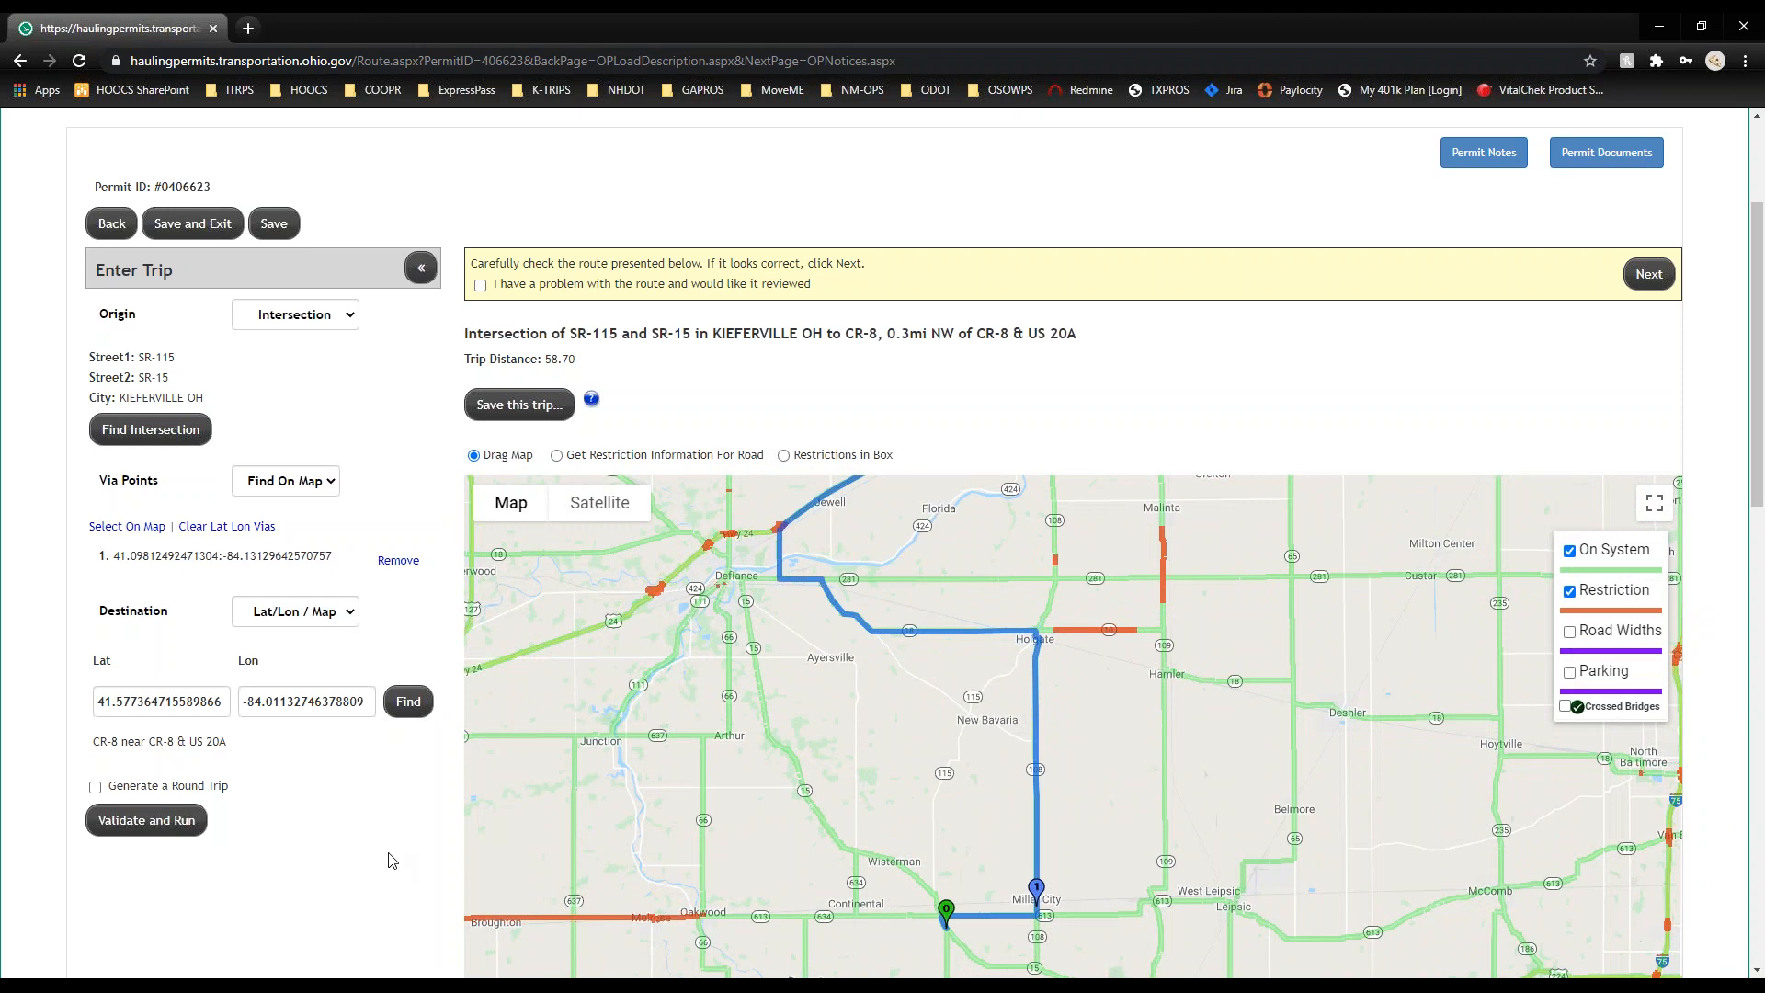
pyautogui.click(342, 624)
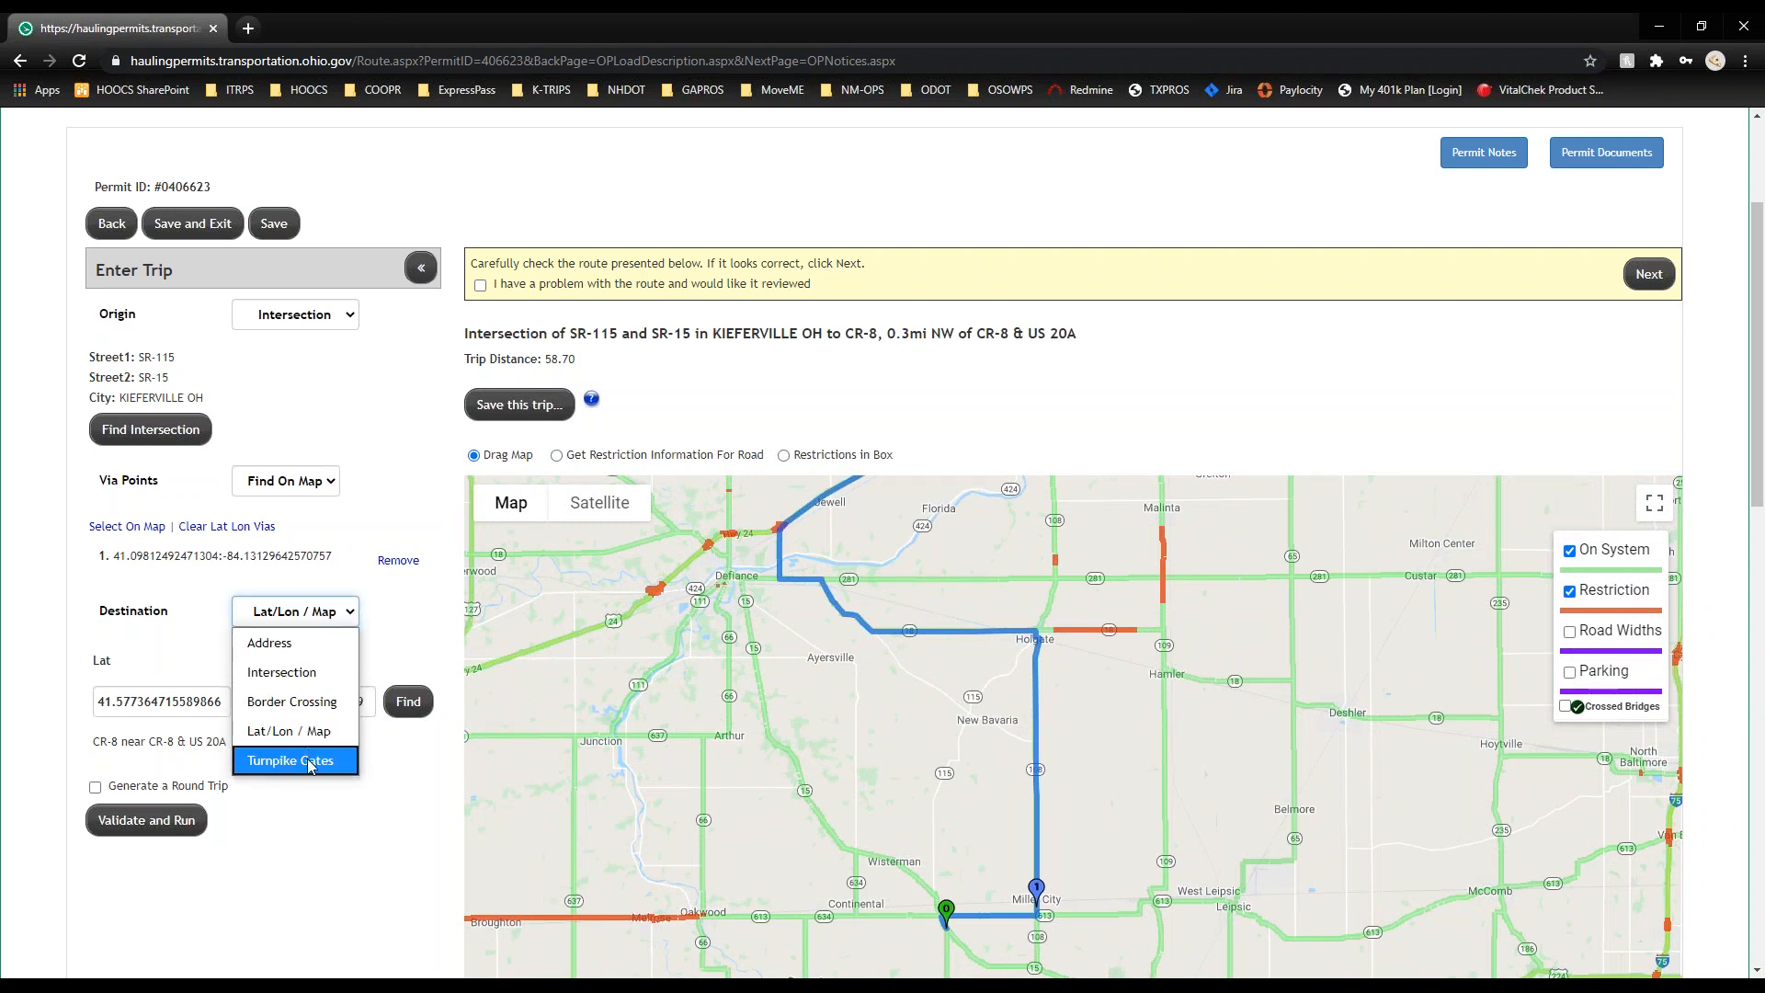
pyautogui.click(313, 760)
pyautogui.click(245, 679)
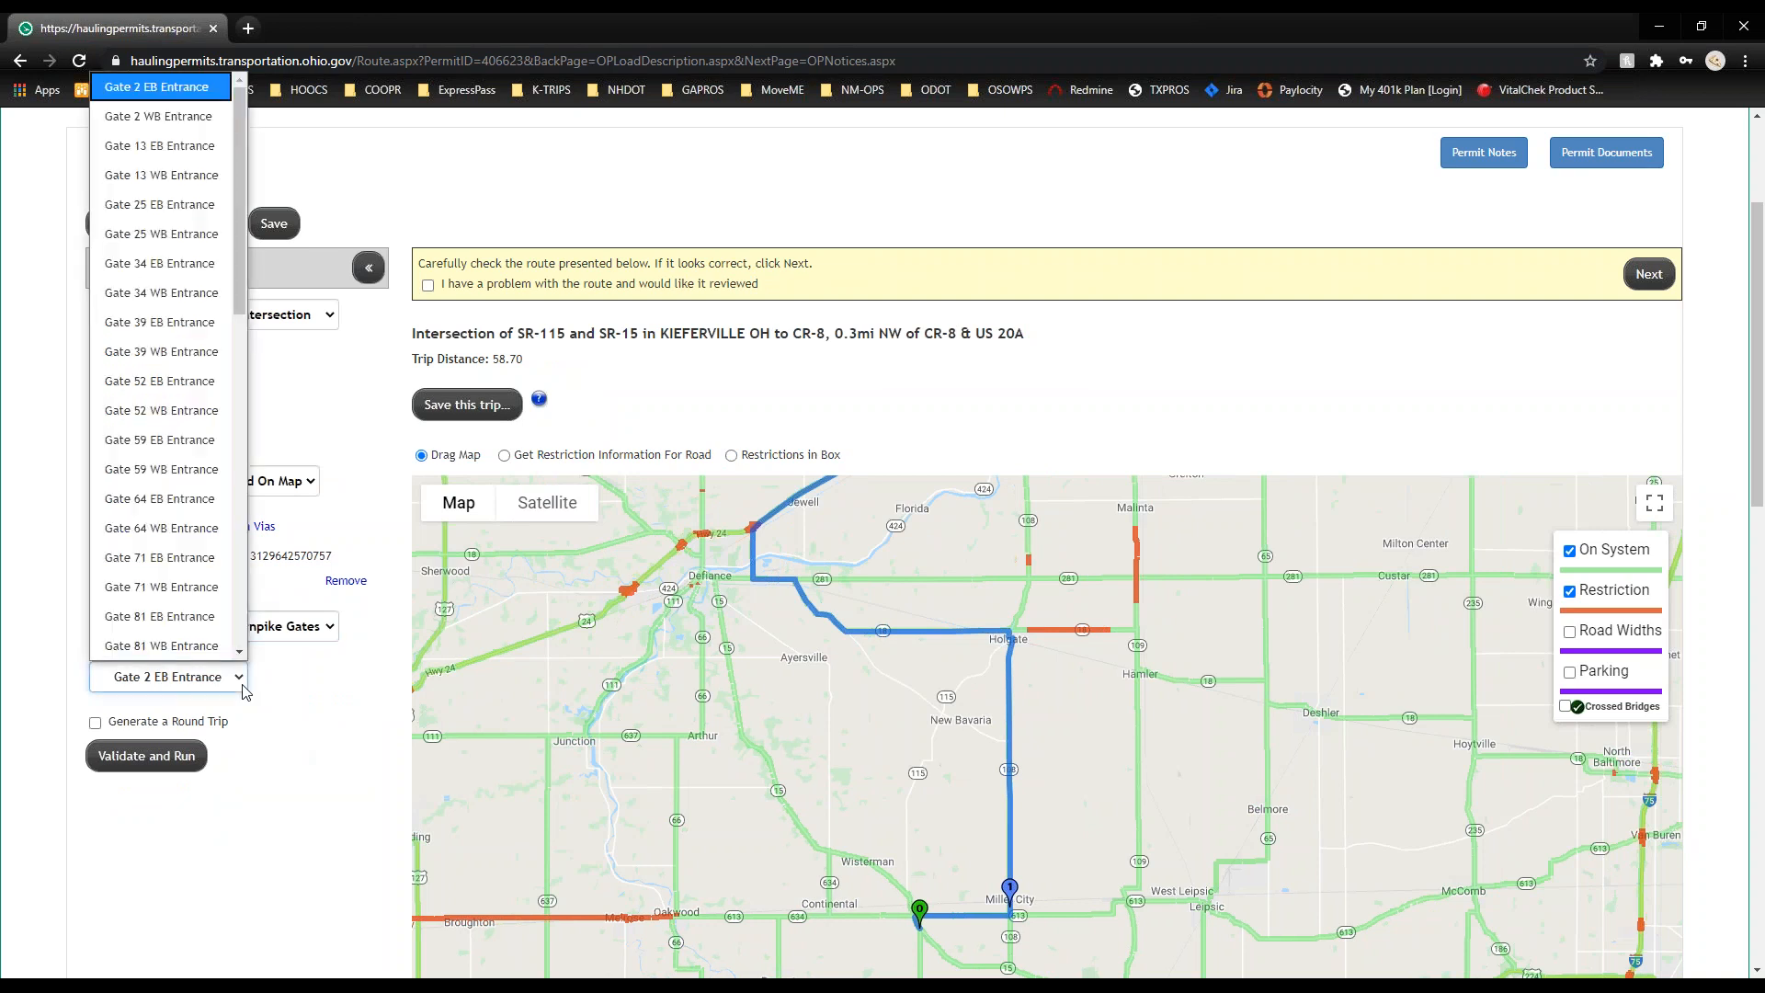
pyautogui.scroll(-6, 212, 404)
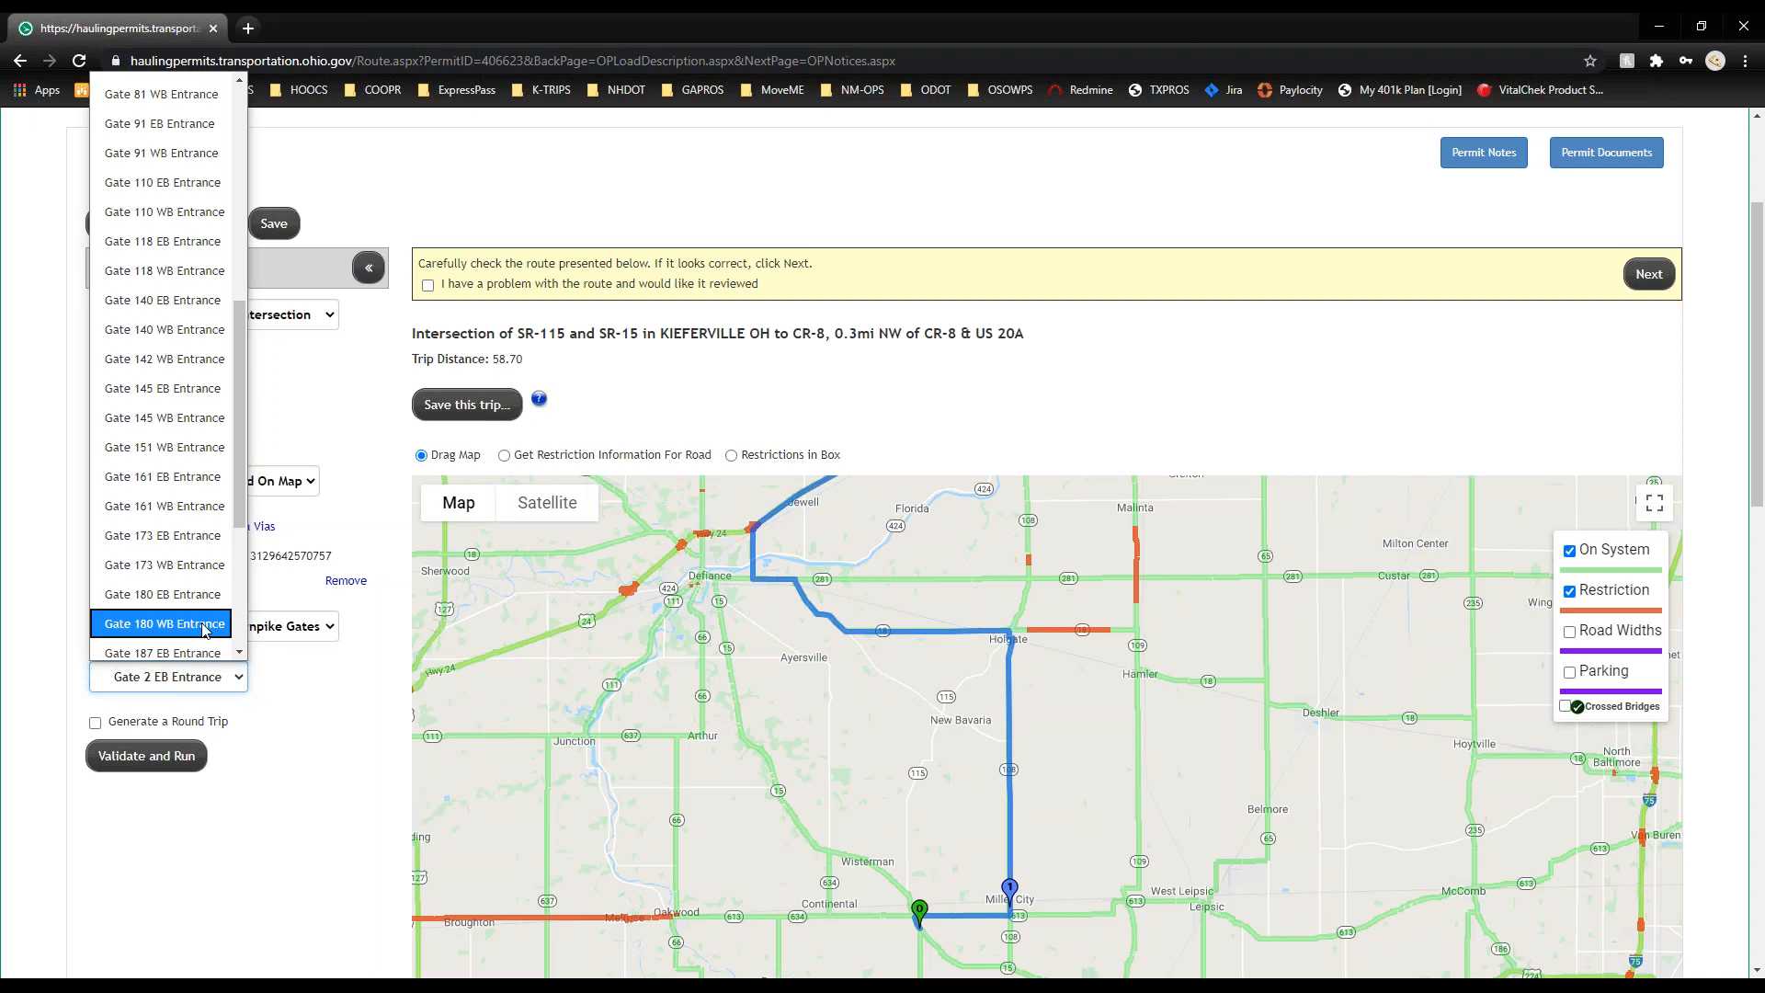
pyautogui.click(306, 697)
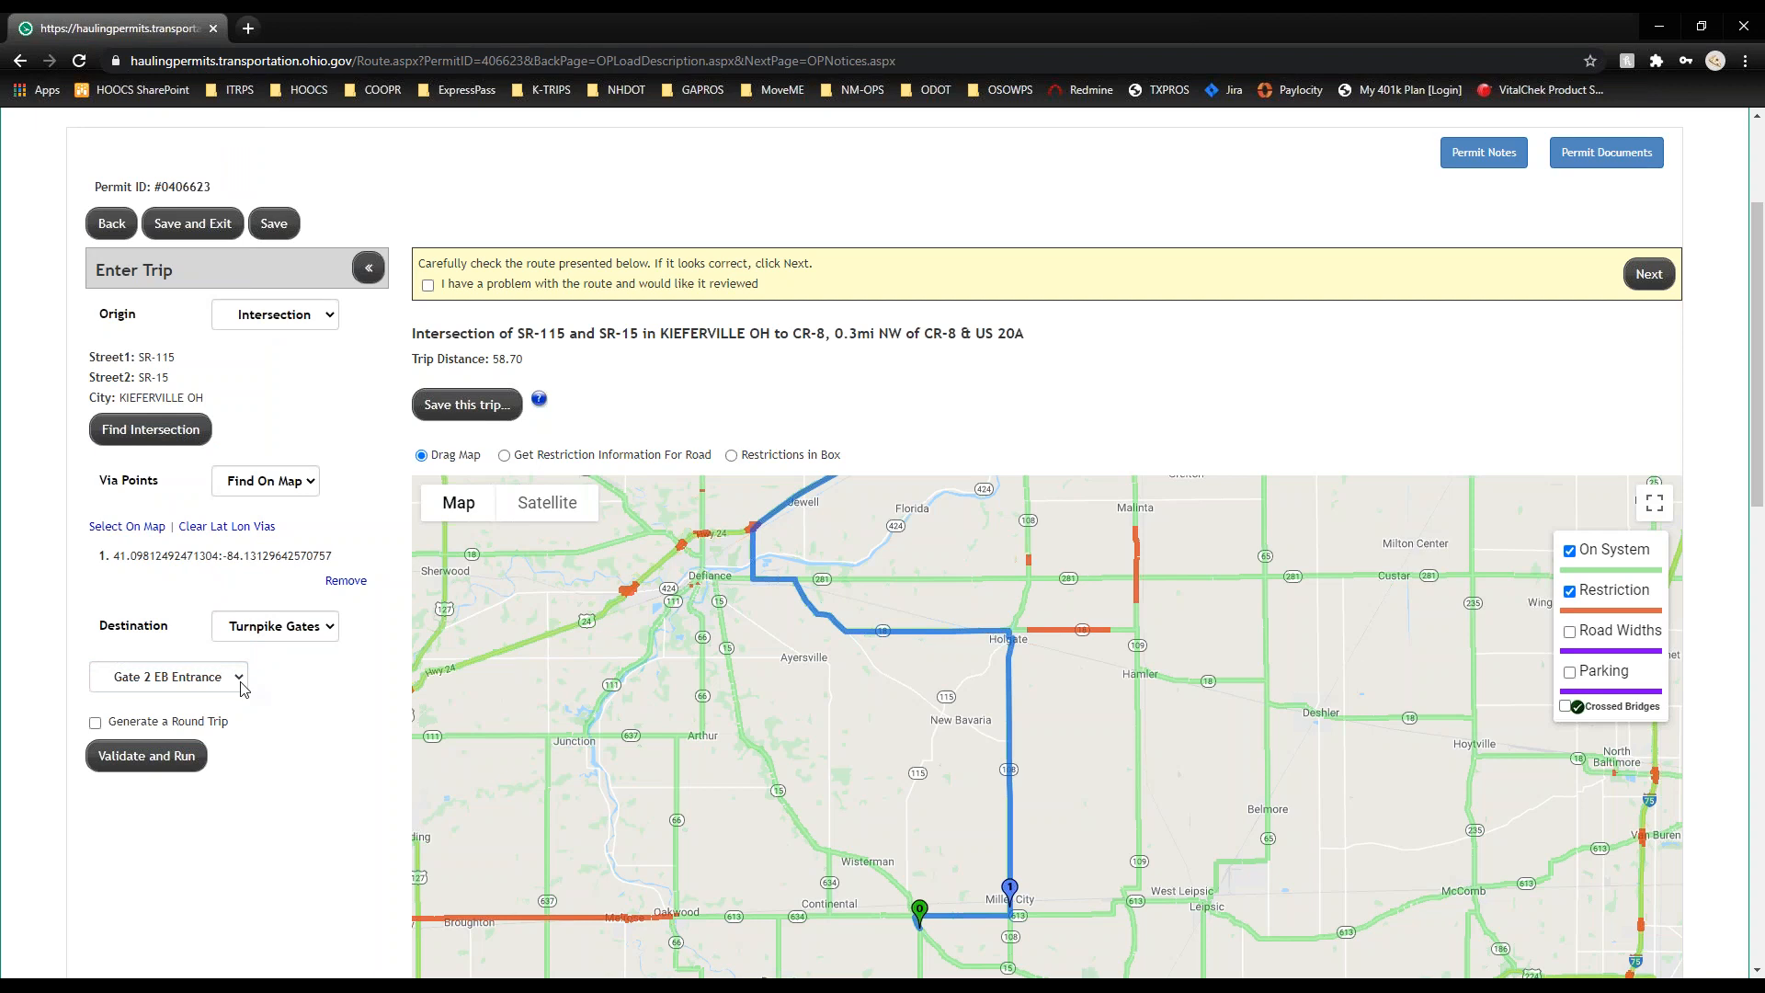
pyautogui.click(243, 690)
pyautogui.click(297, 729)
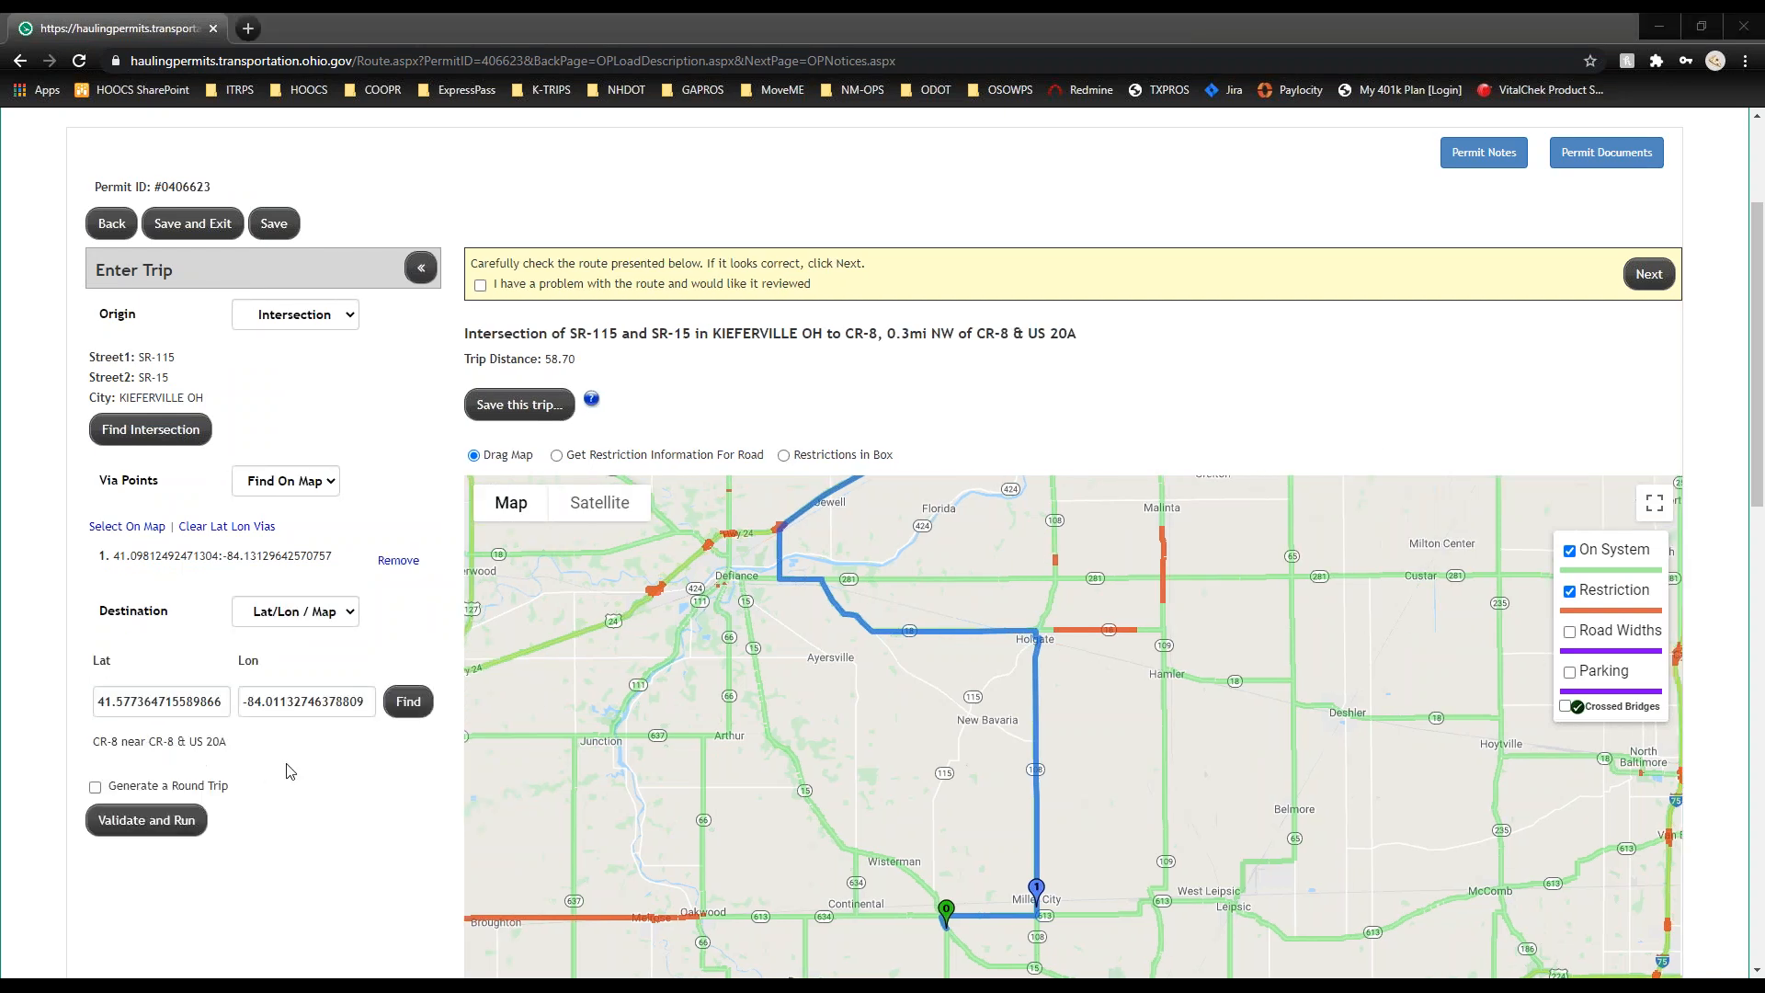
# Step: Enable Generate a Round Trip back to SR-115 / SR-15 and recalculate the route
pyautogui.click(294, 789)
pyautogui.scroll(-2, 296, 796)
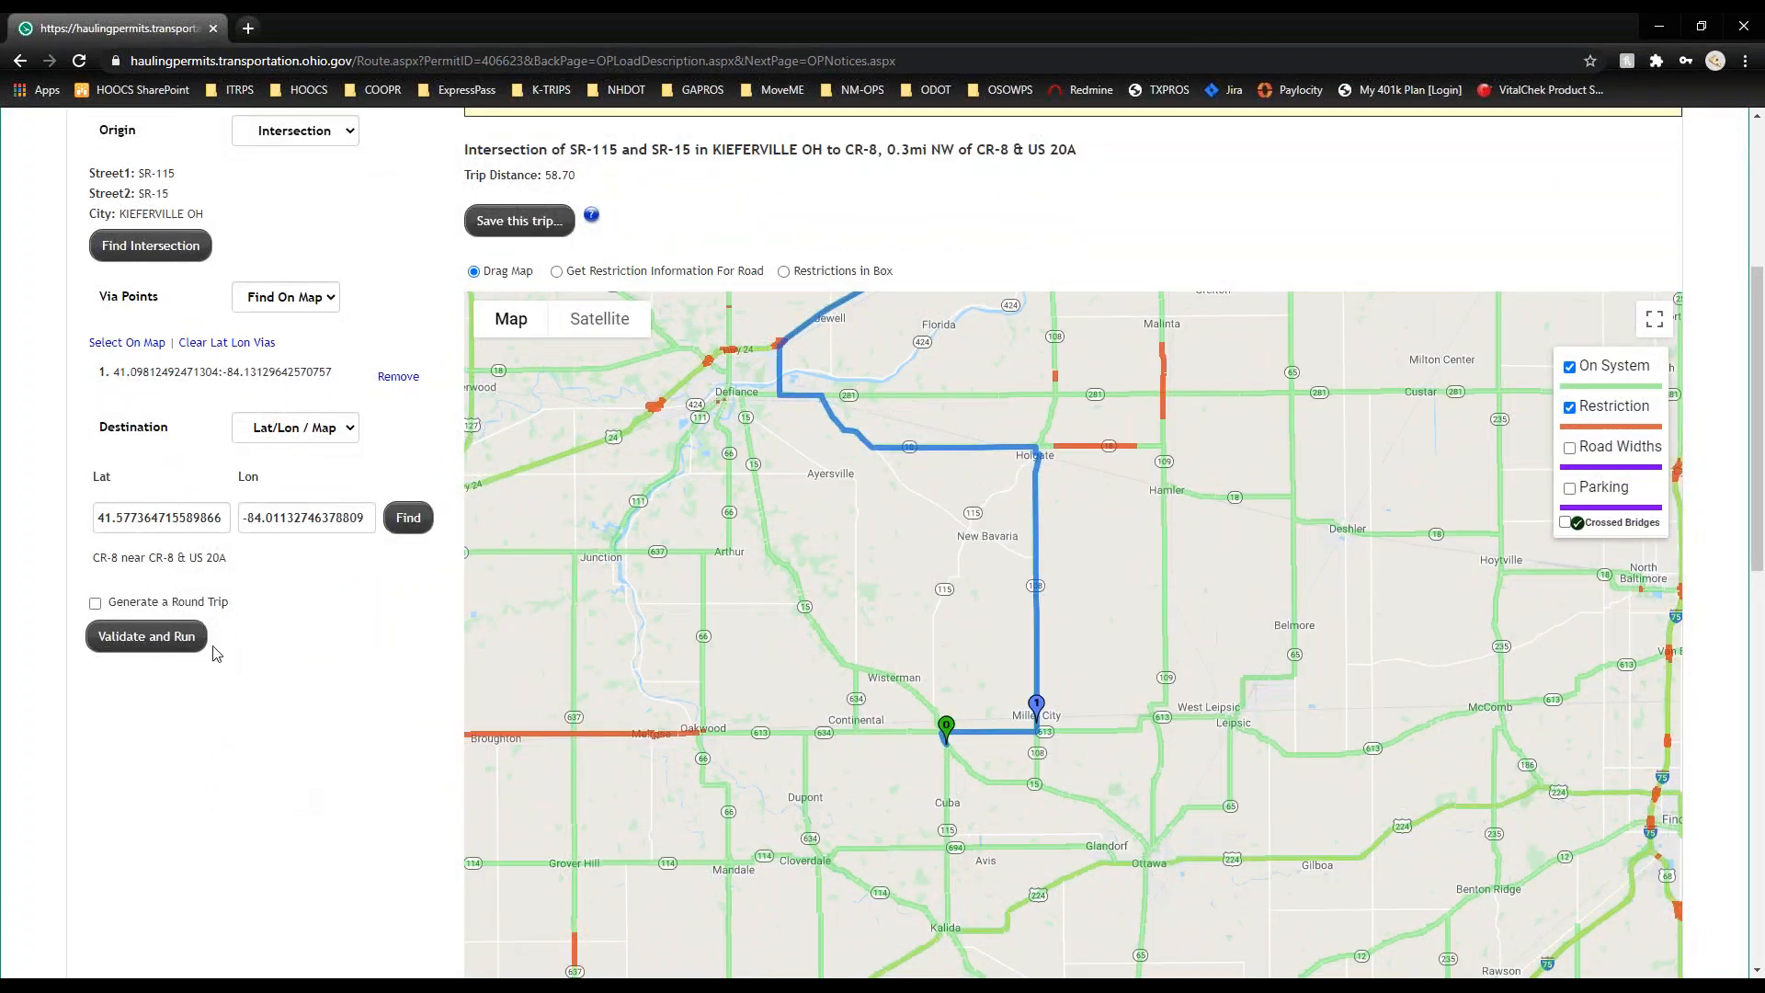
pyautogui.click(94, 604)
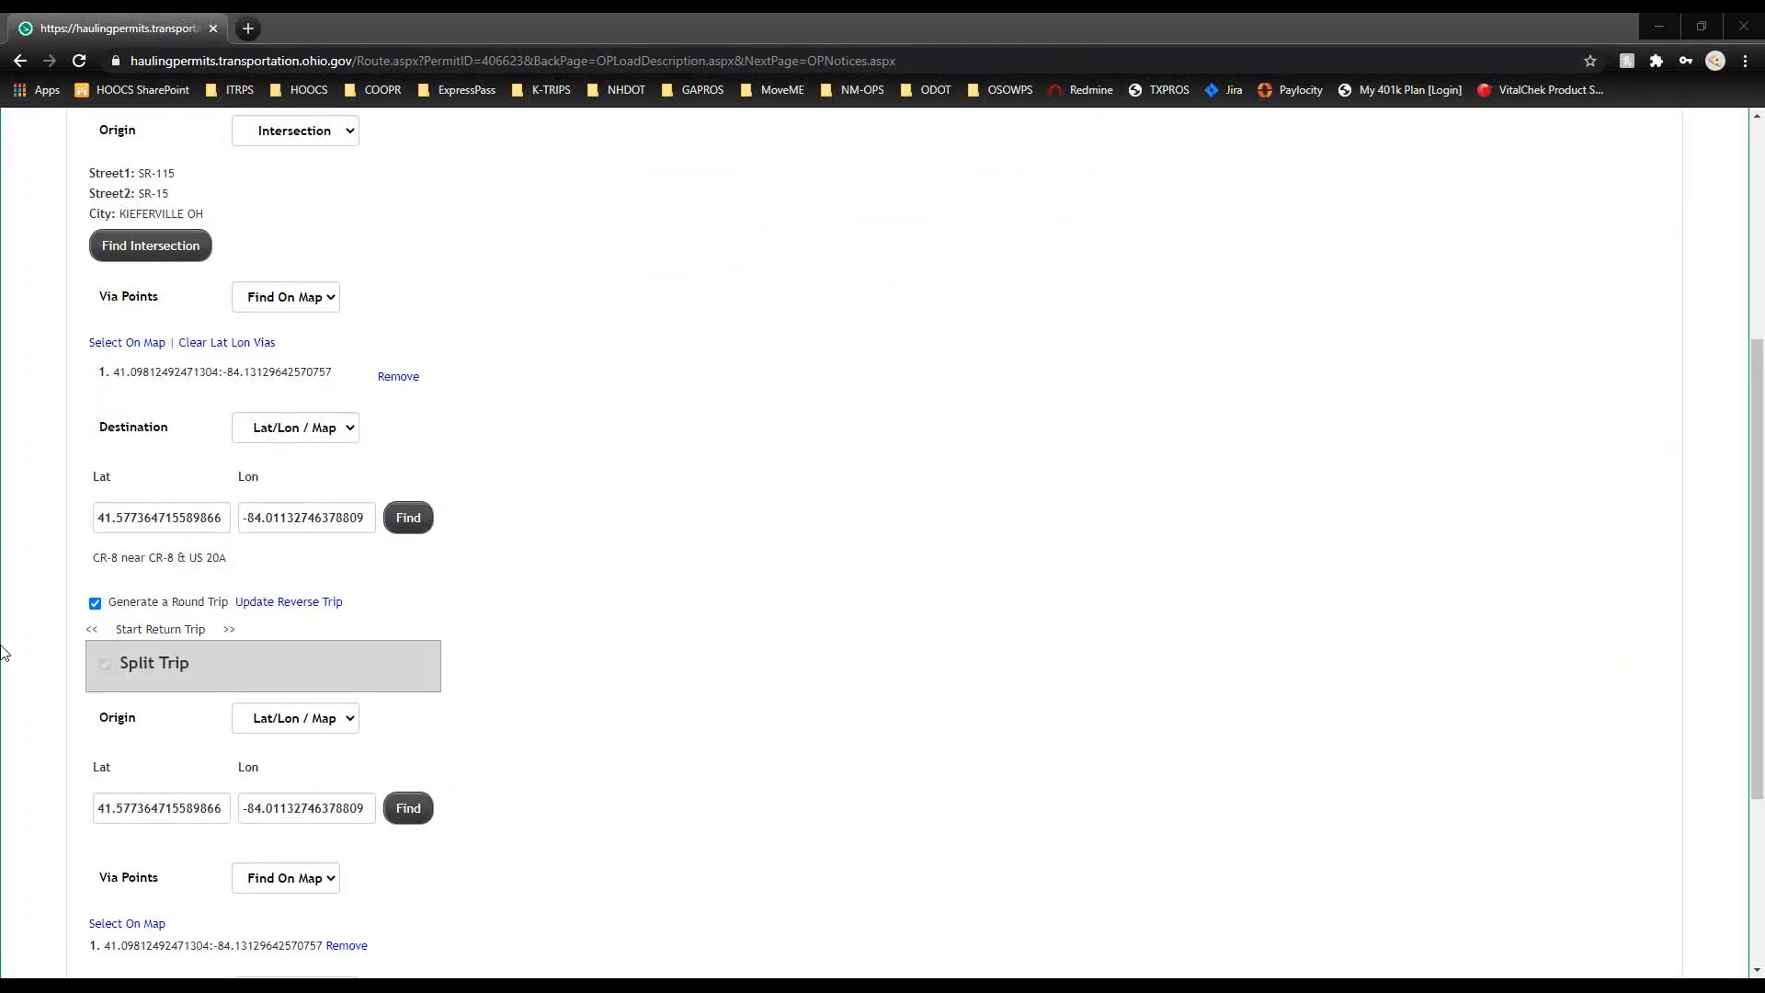
pyautogui.scroll(-3, 9, 662)
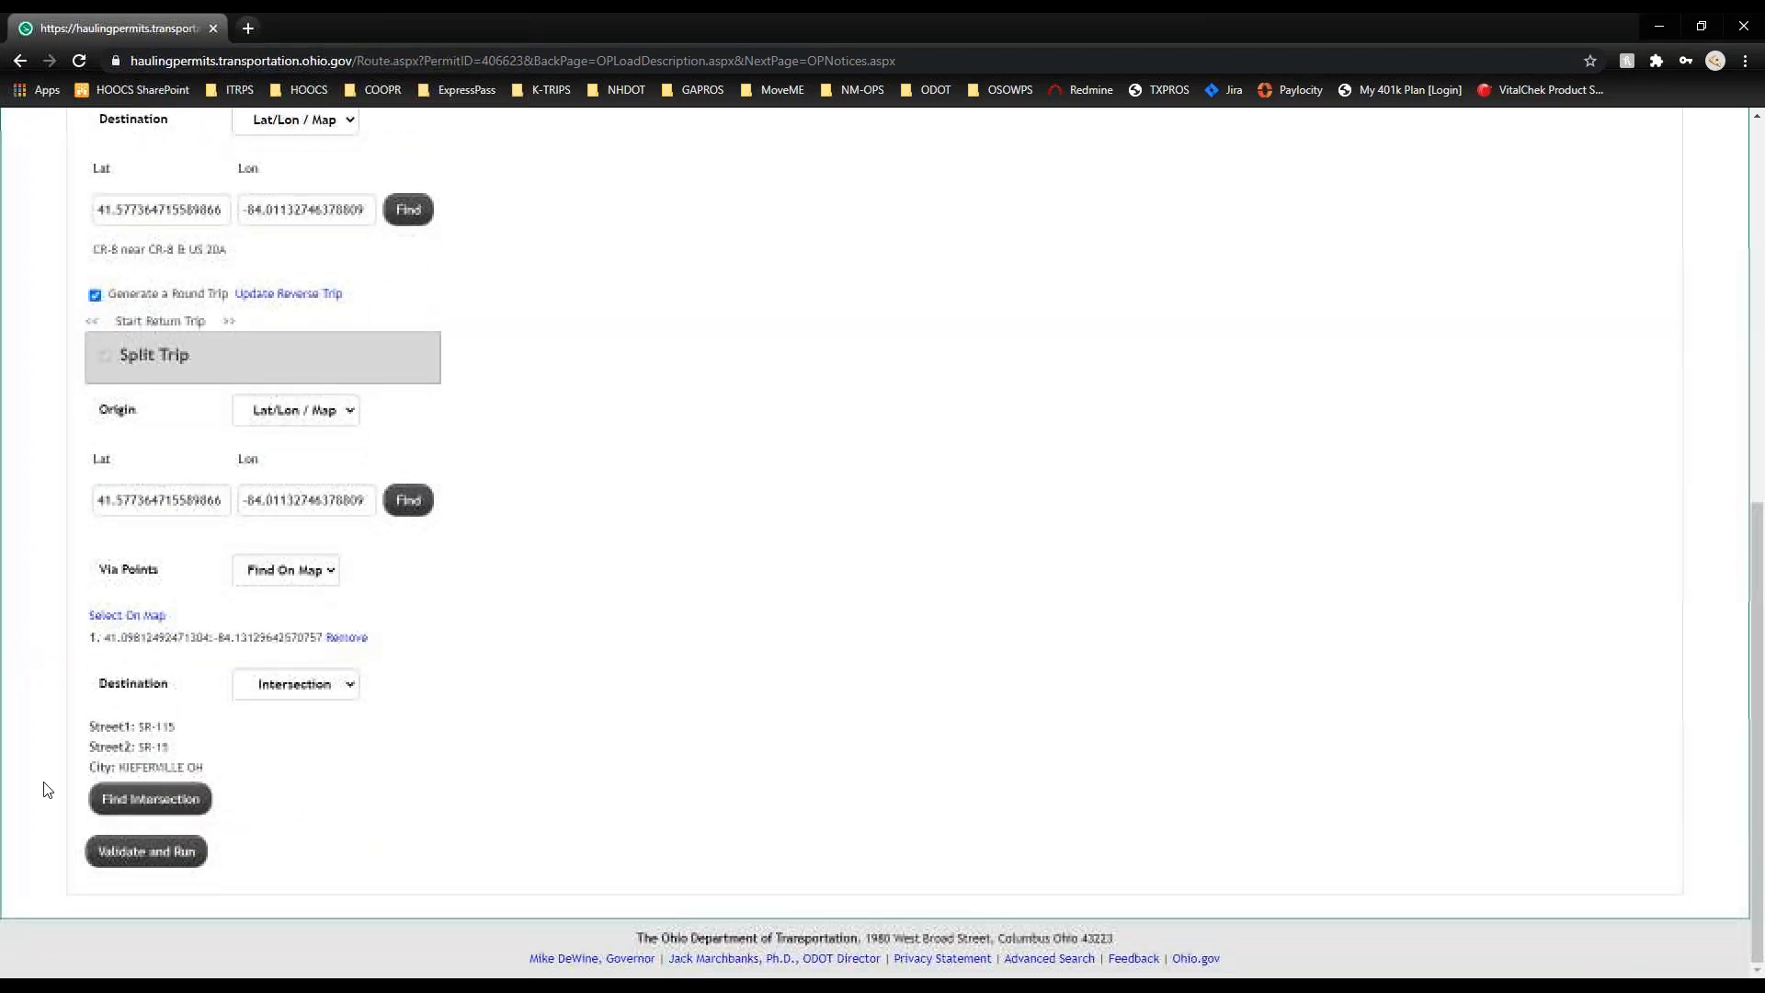
pyautogui.click(169, 865)
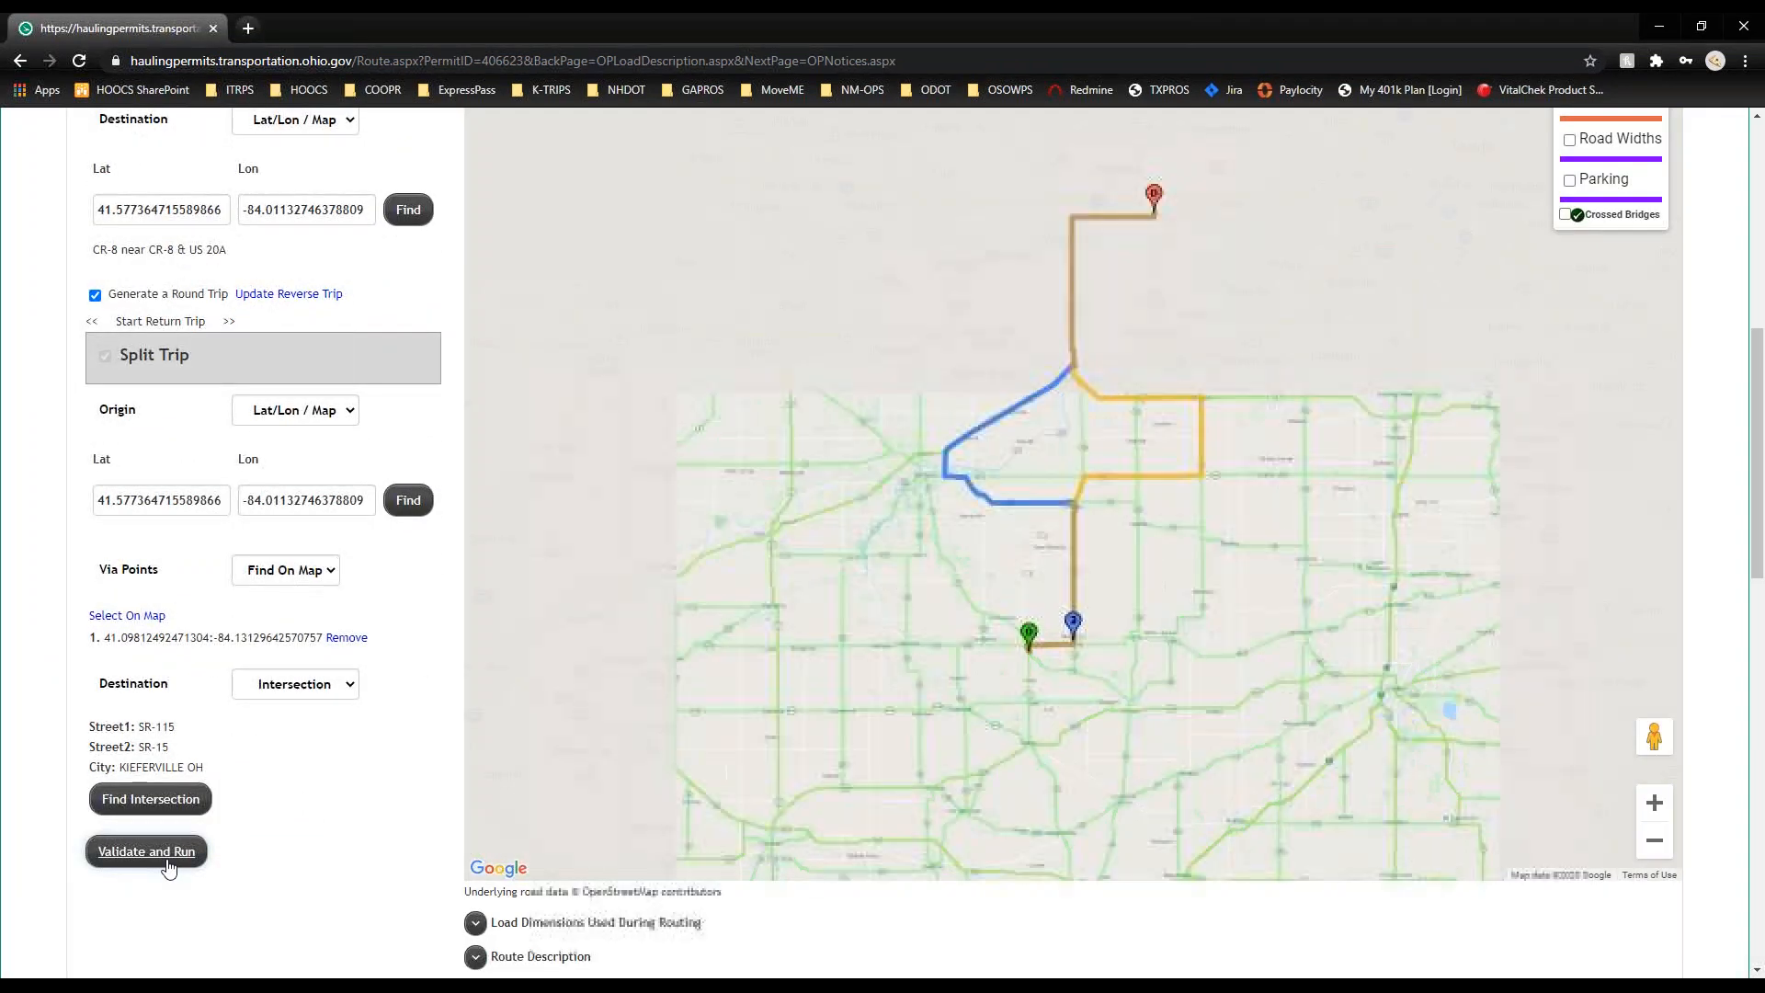
pyautogui.moveTo(1145, 614); pyautogui.dragTo(1076, 701)
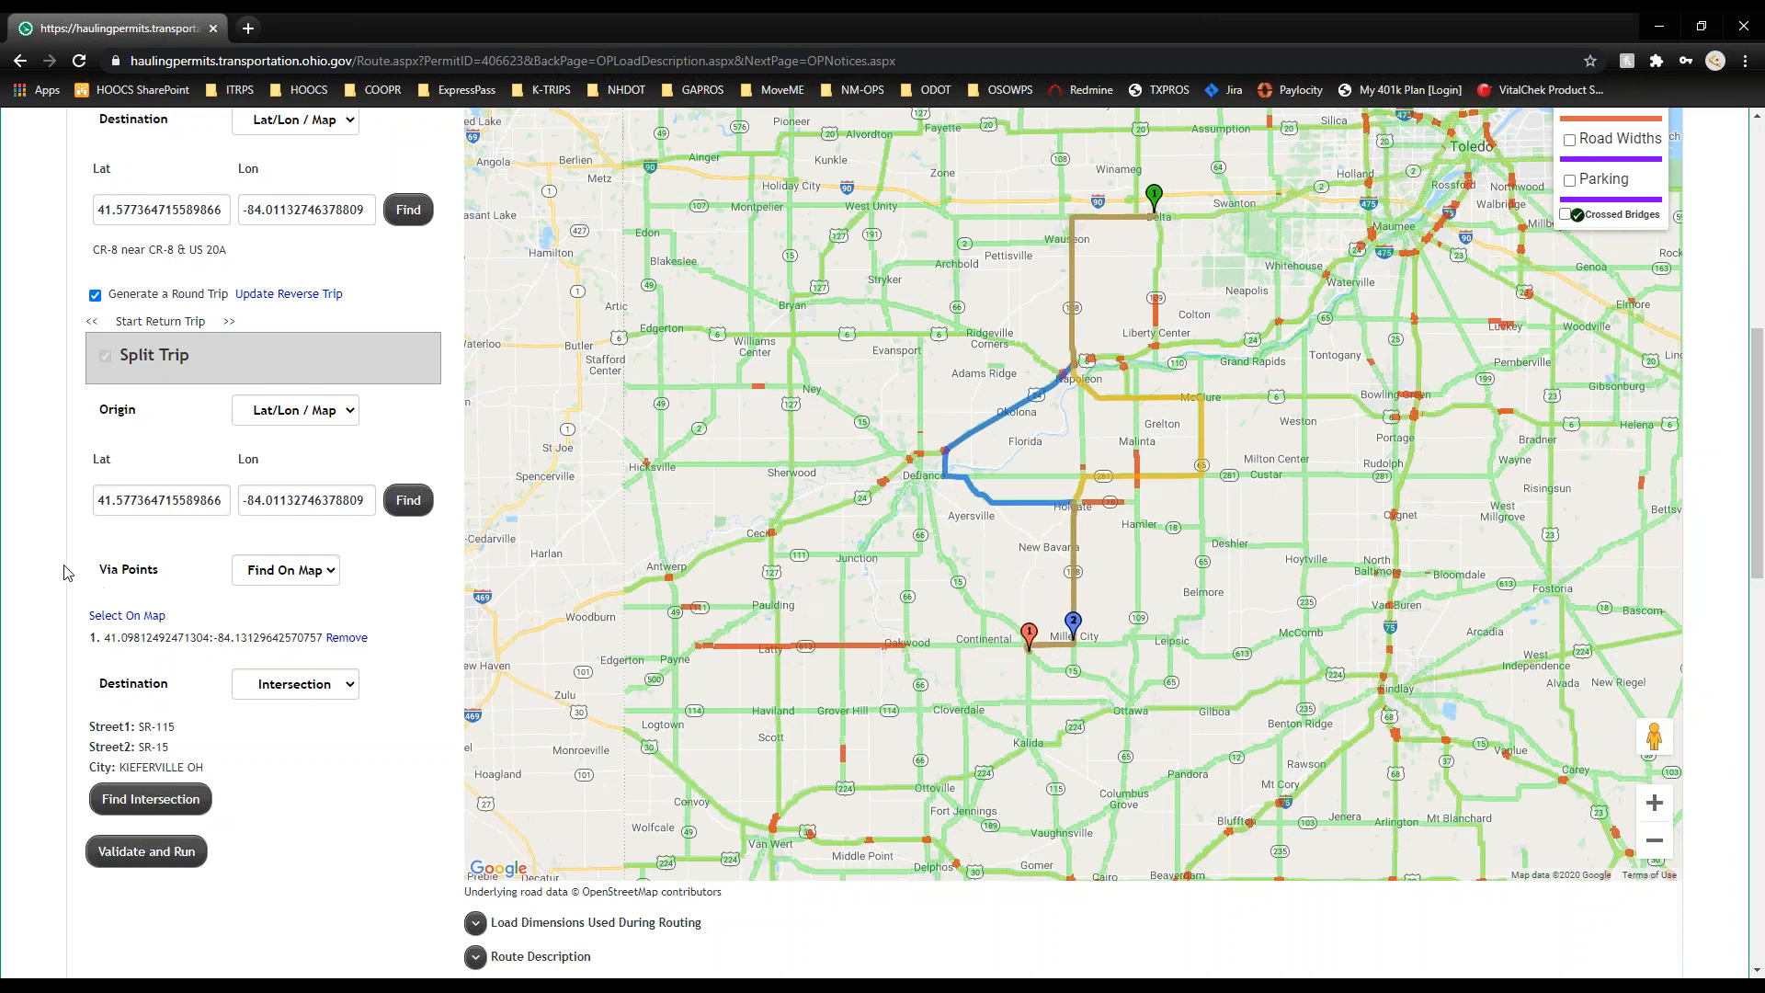
# Step: Expand Load Dimensions Used During Routing and Route Description, reviewing the railroad crossing notes
pyautogui.scroll(-5, 37, 561)
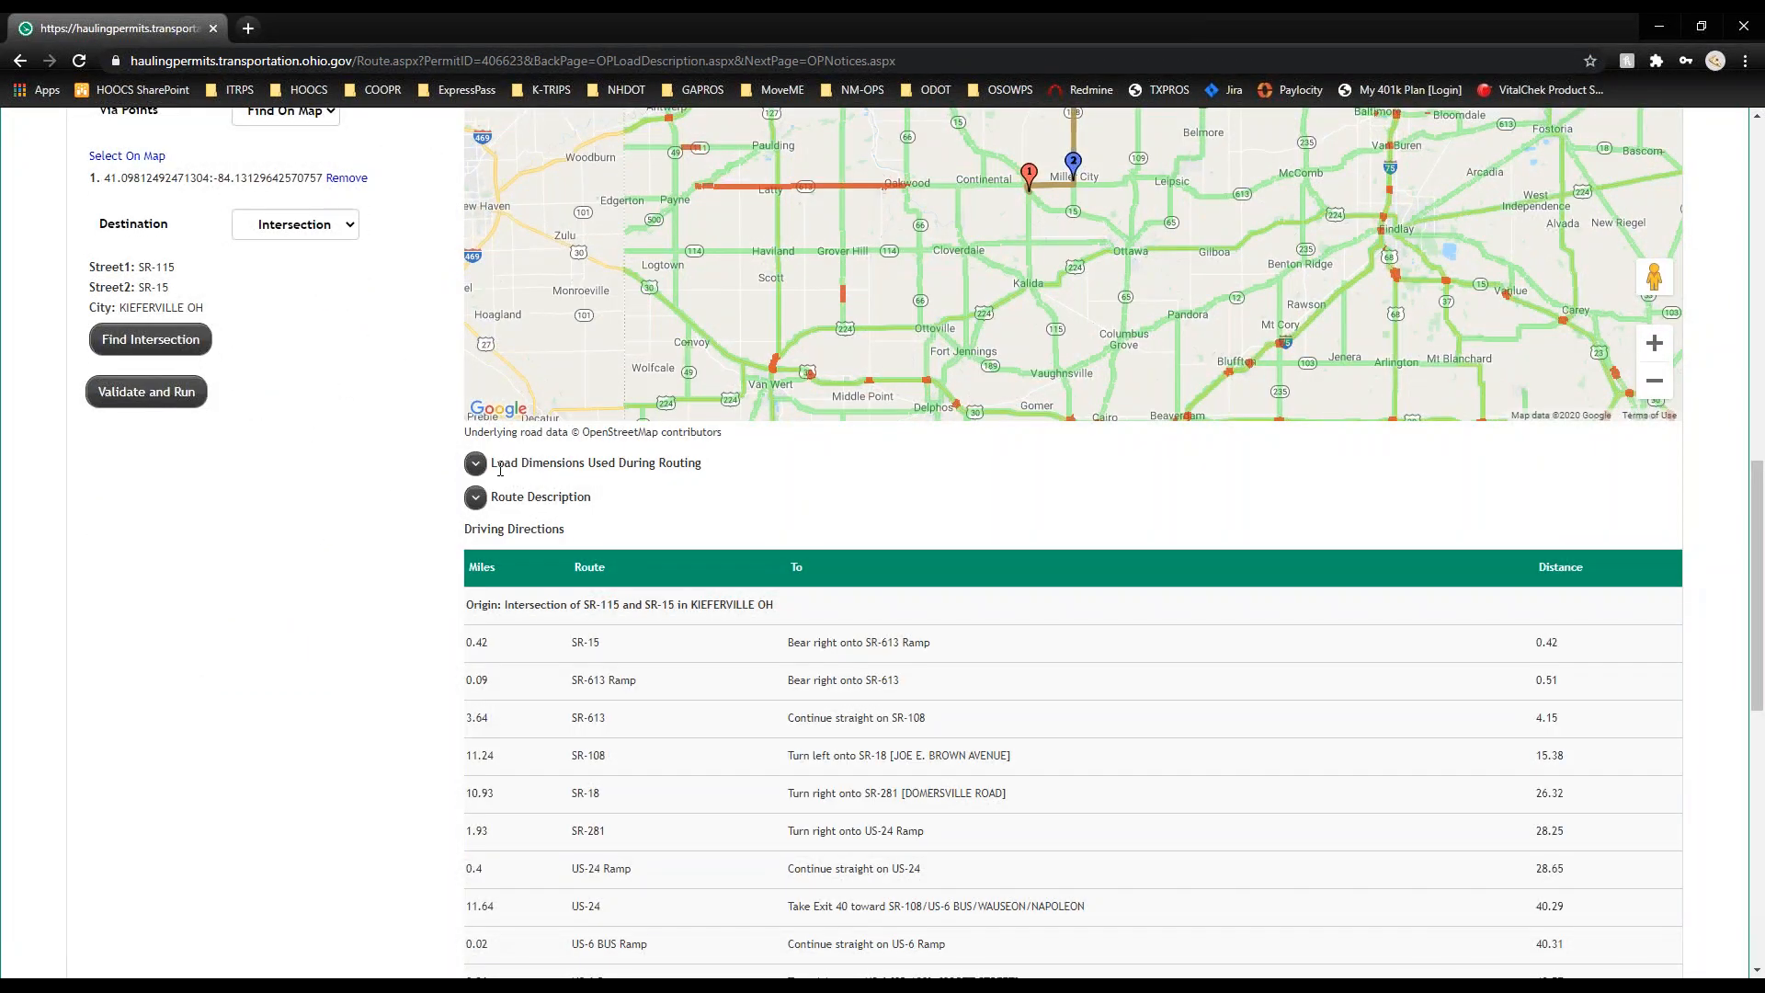
pyautogui.click(477, 467)
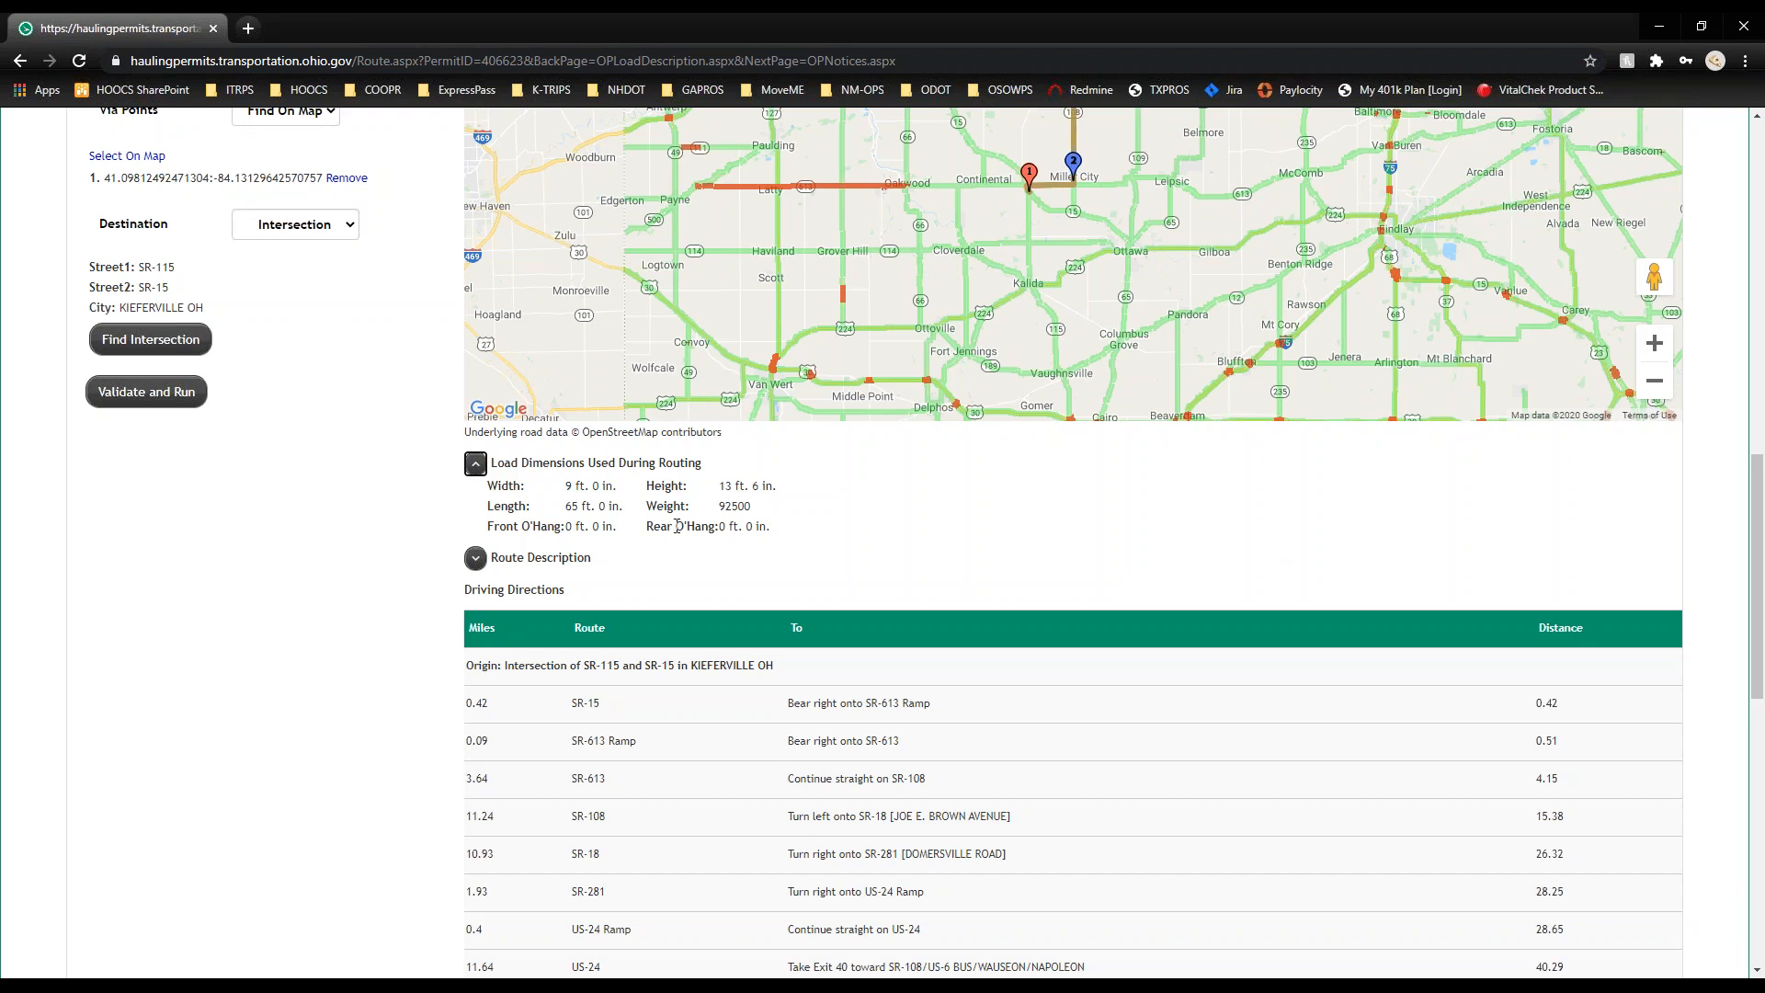
pyautogui.click(475, 558)
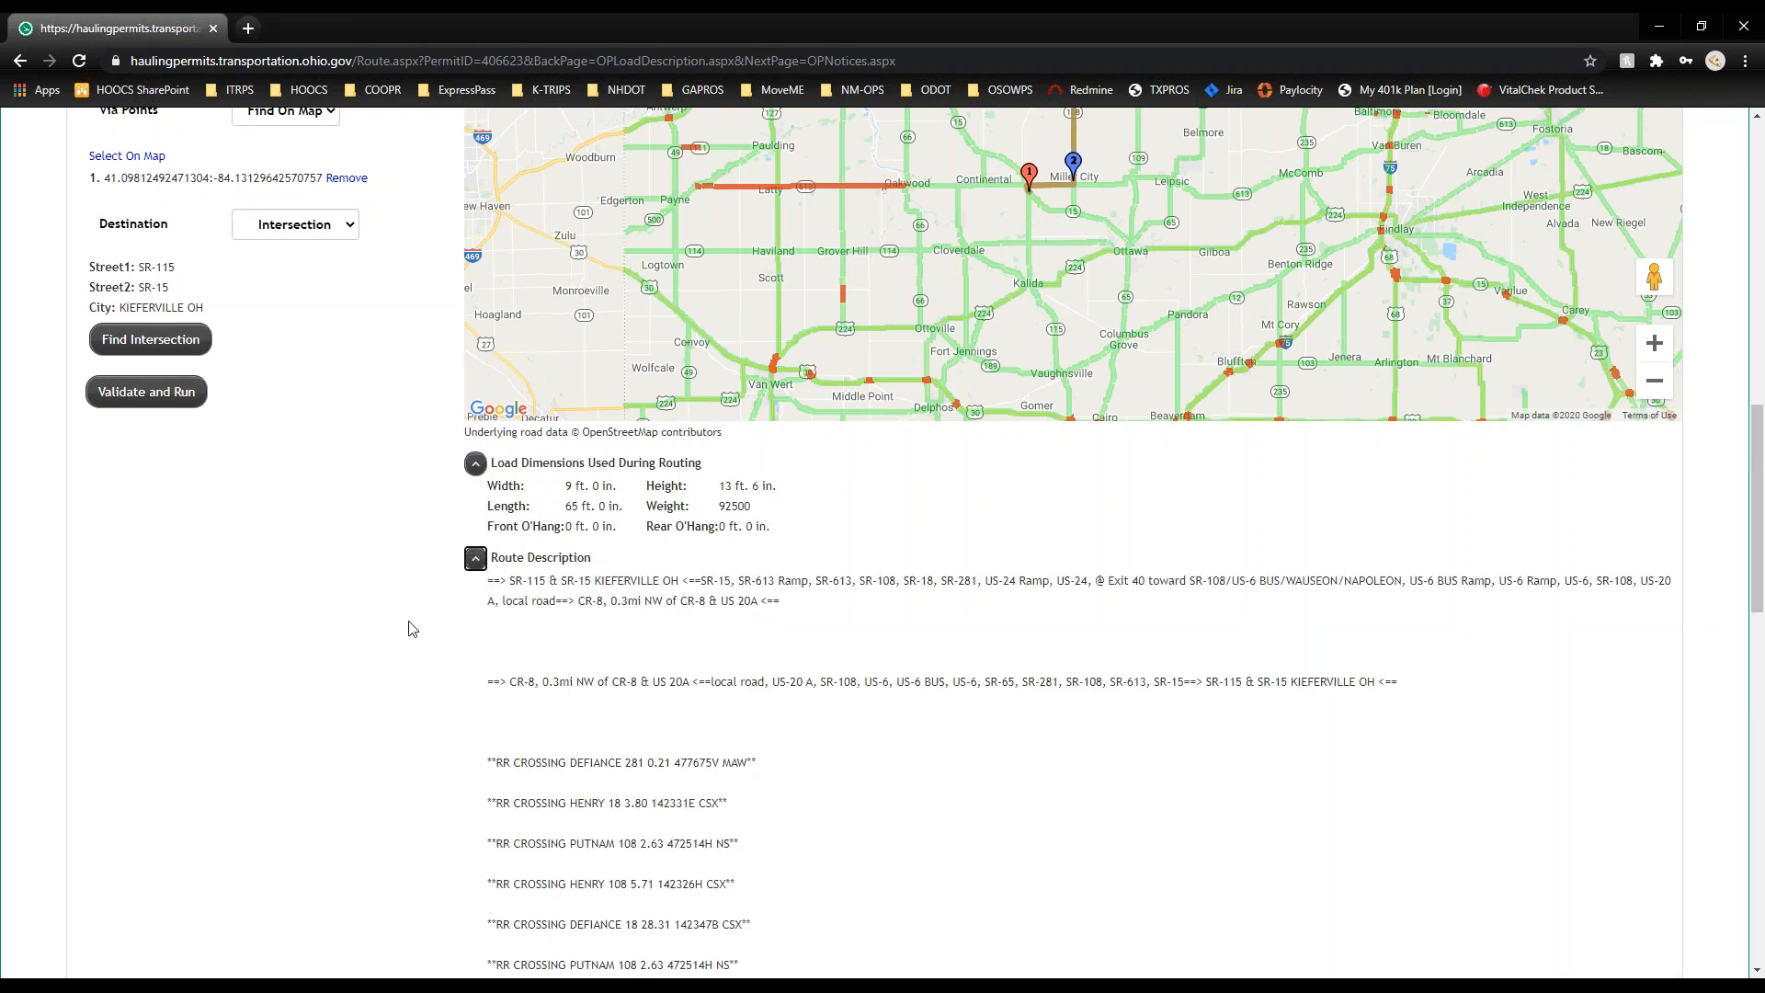
pyautogui.scroll(-3, 411, 630)
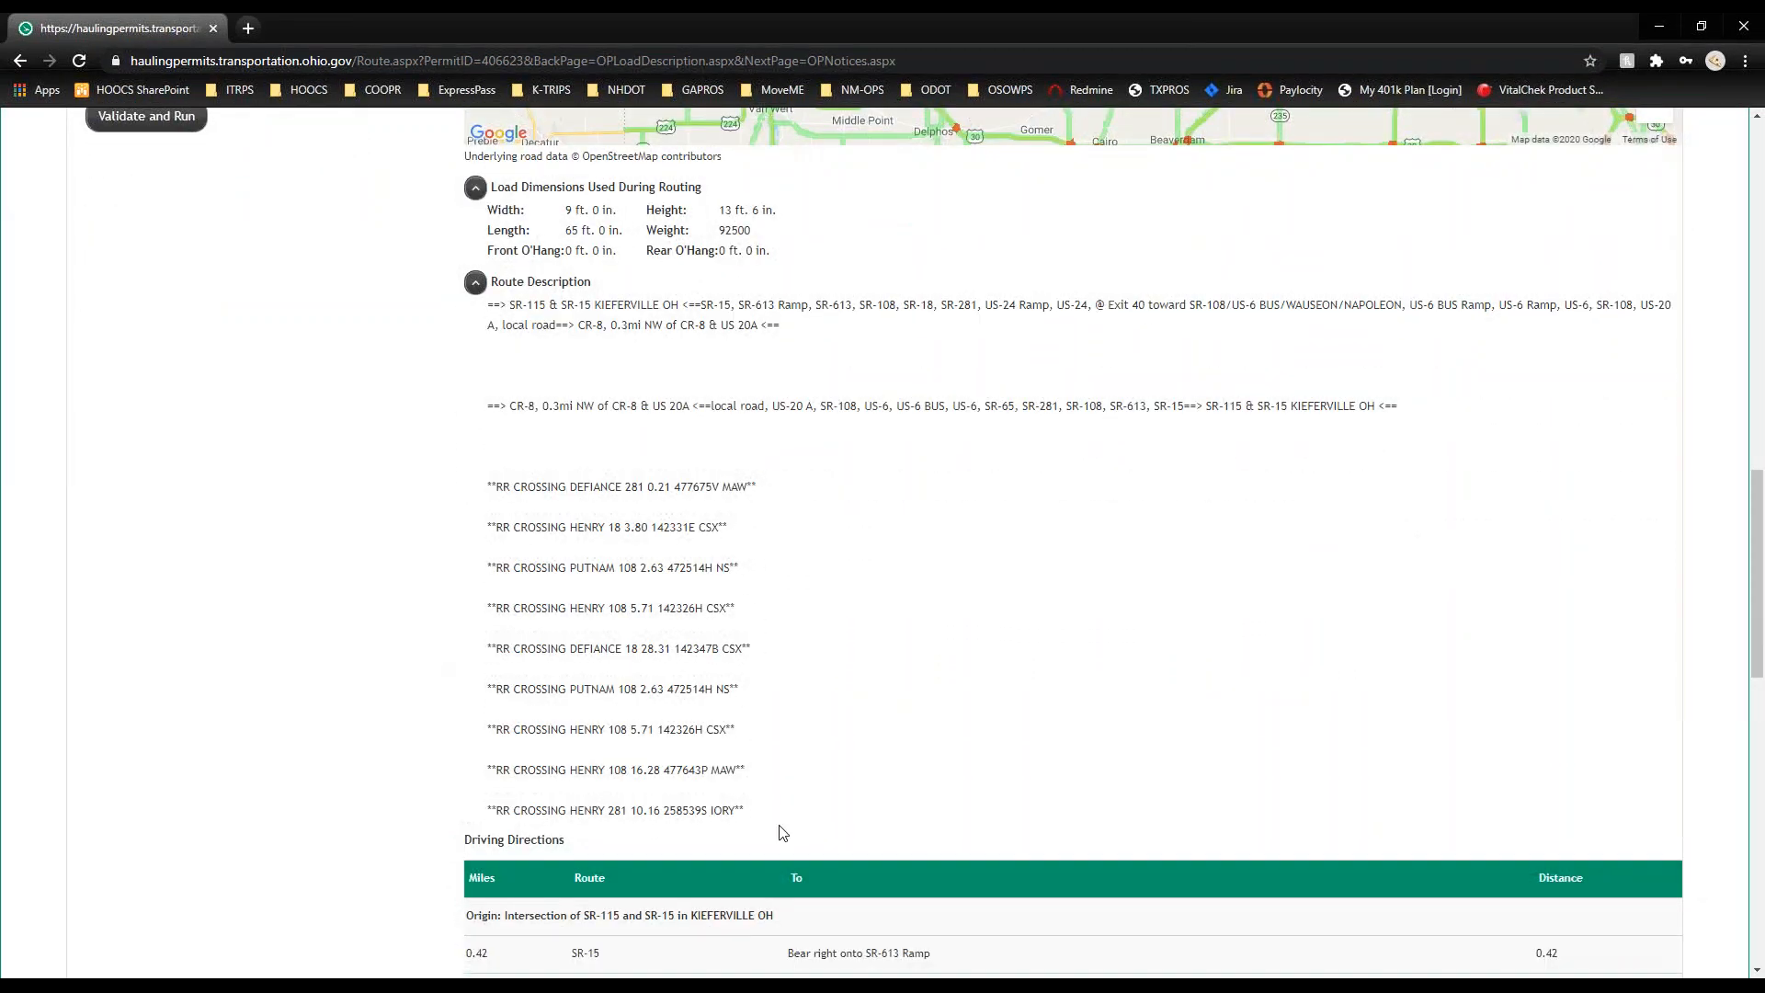
pyautogui.moveTo(771, 818); pyautogui.dragTo(498, 545)
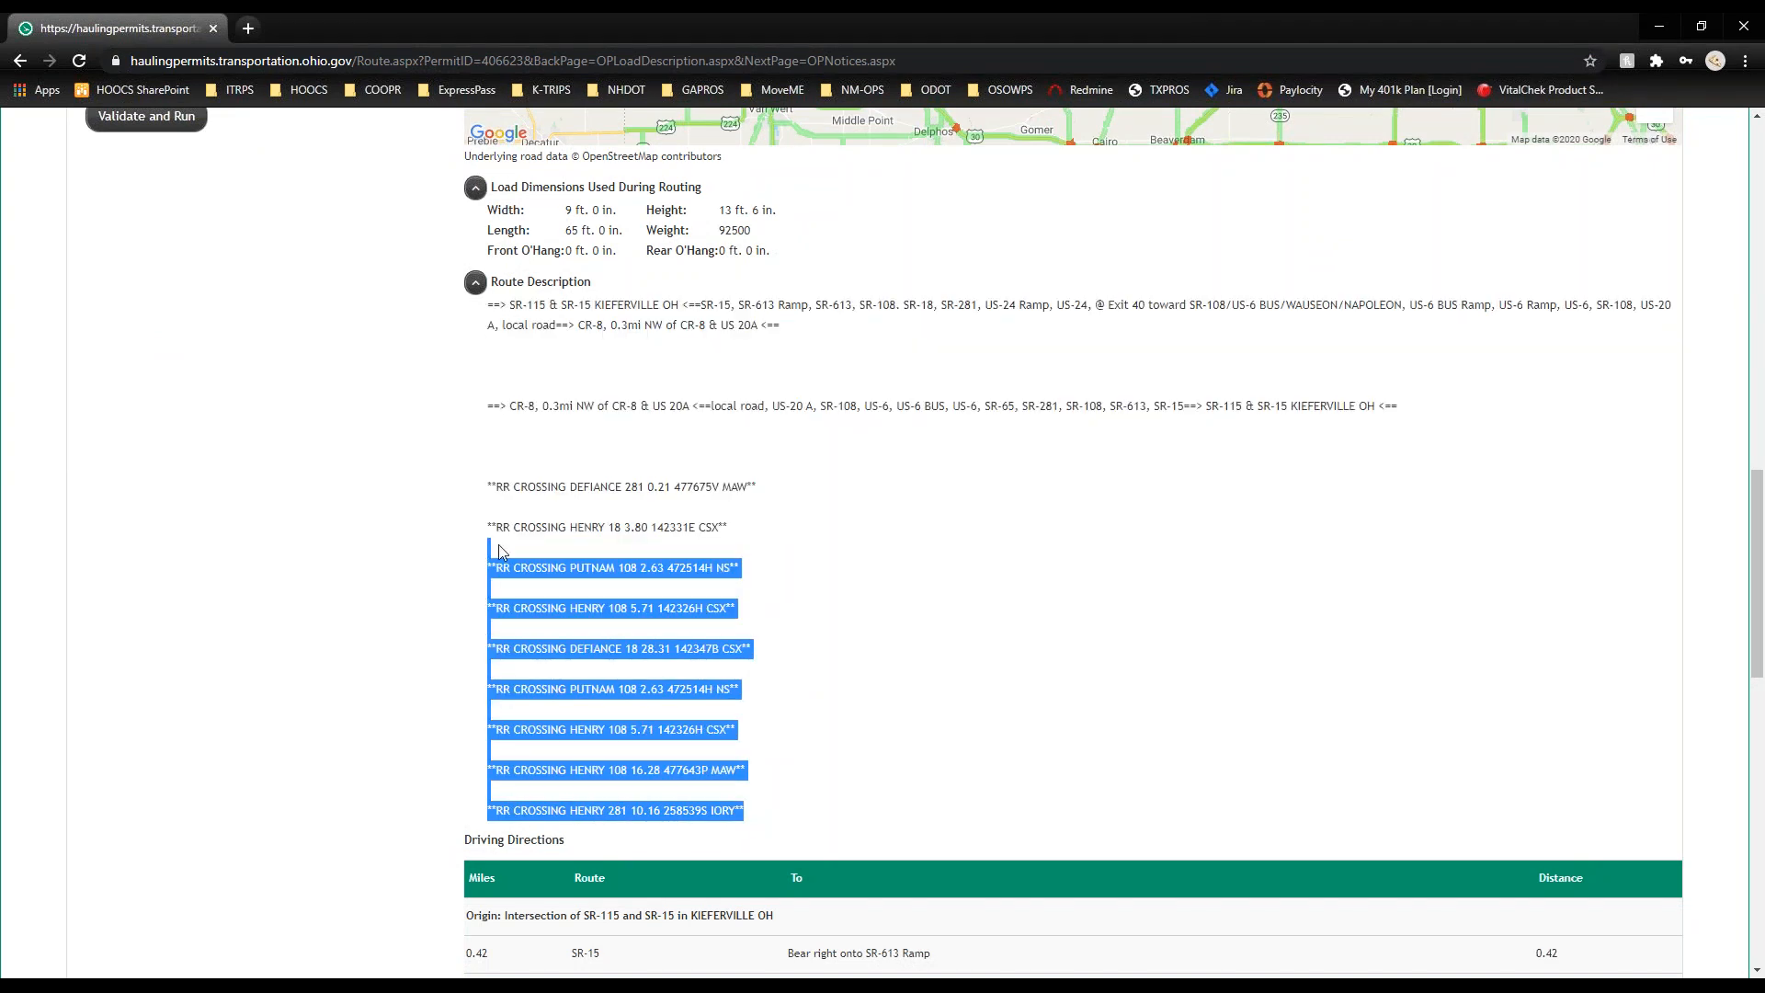
pyautogui.click(586, 451)
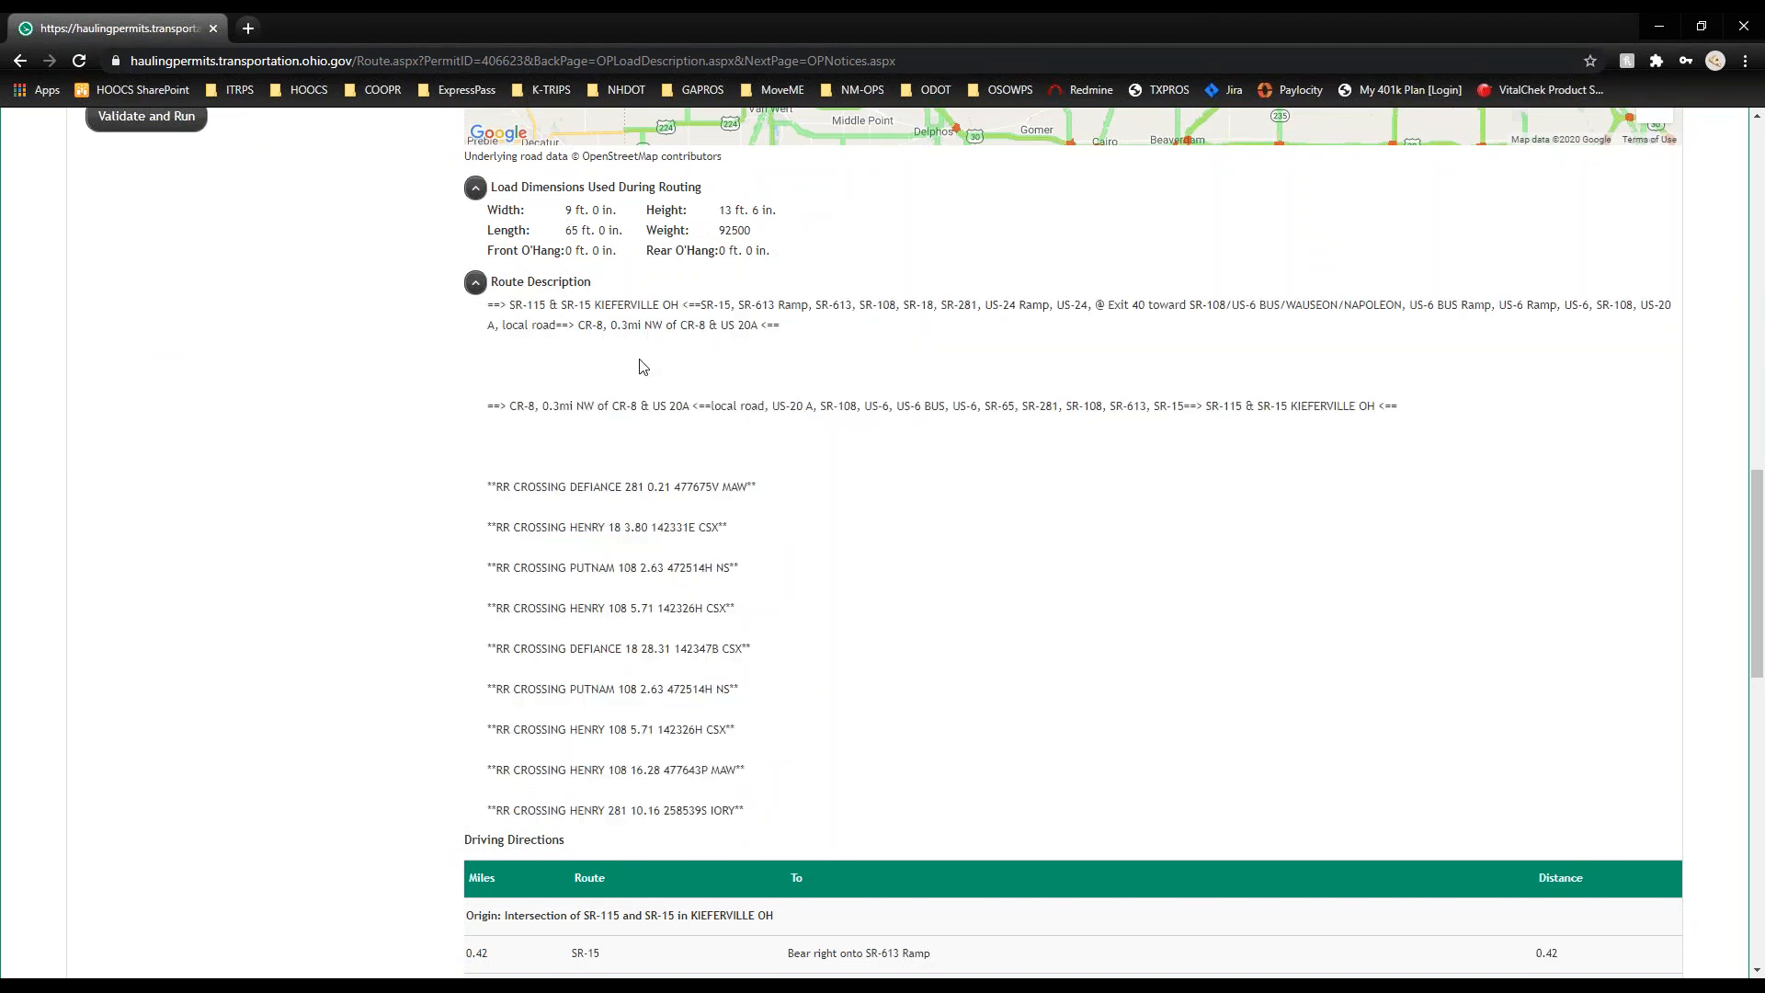
# Step: Scroll through the 120.99-mile Driving Directions and pan the map to the Napoleon–Defiance stretch
pyautogui.scroll(-1, 704, 321)
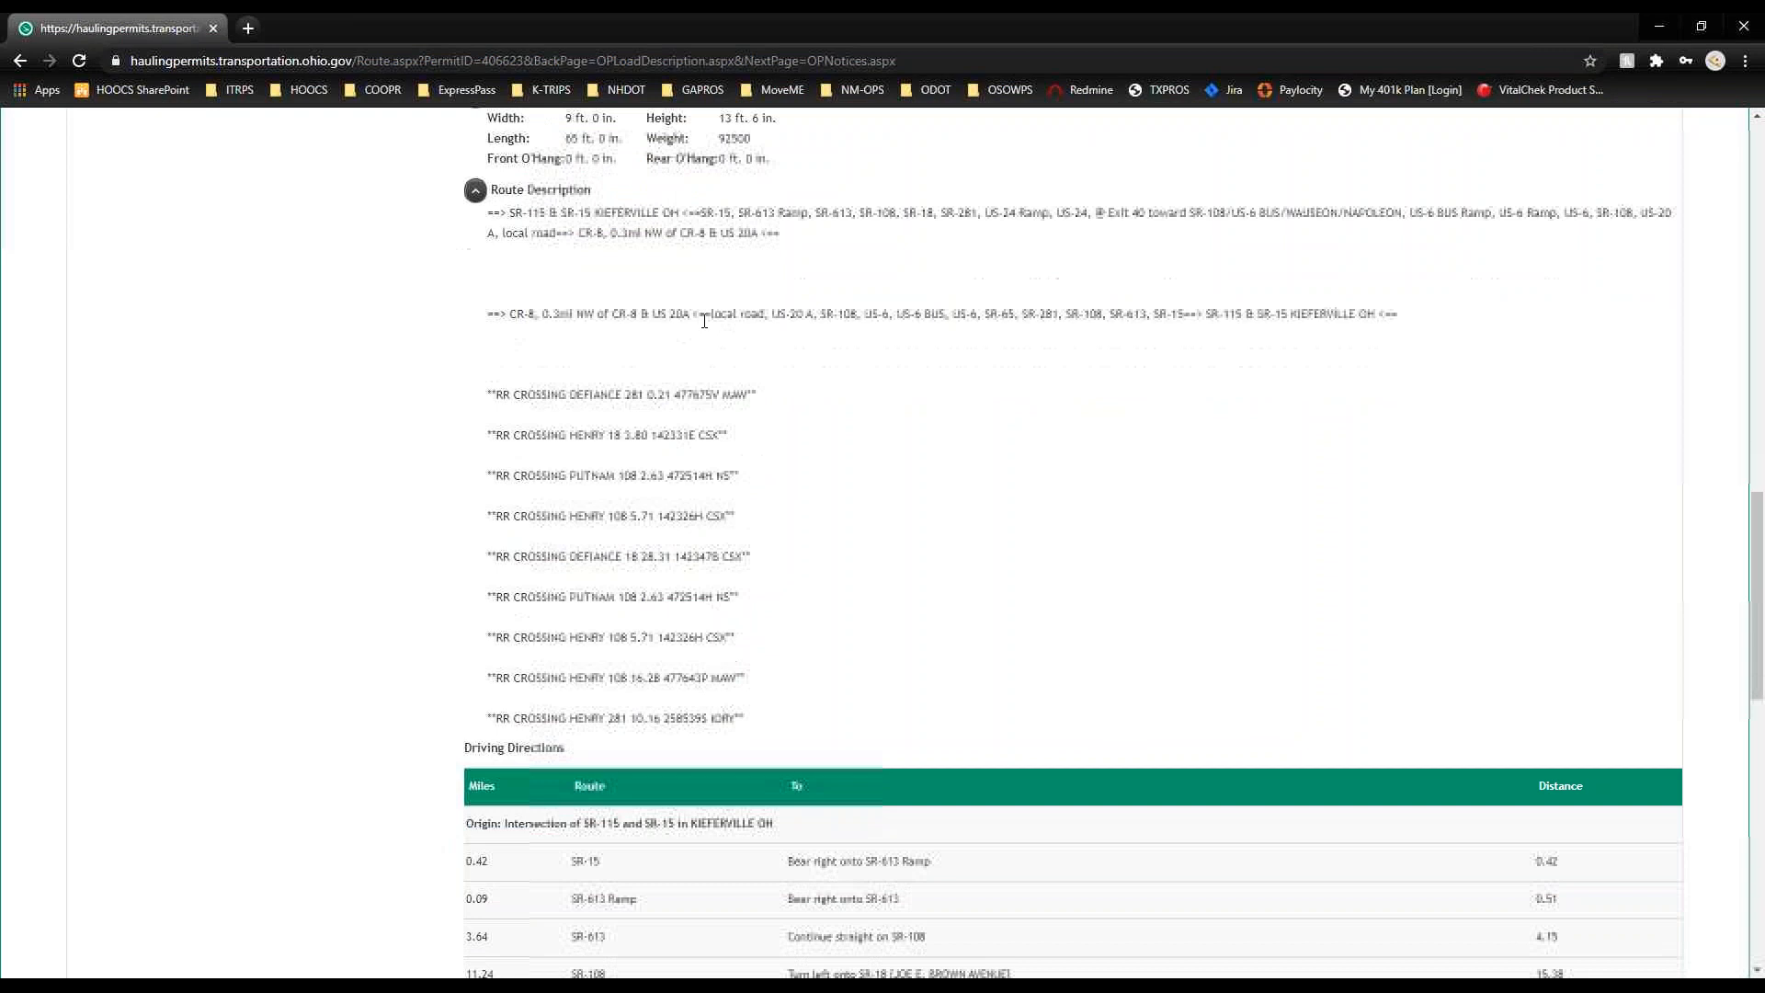
pyautogui.scroll(-1, 897, 384)
pyautogui.scroll(-5, 899, 387)
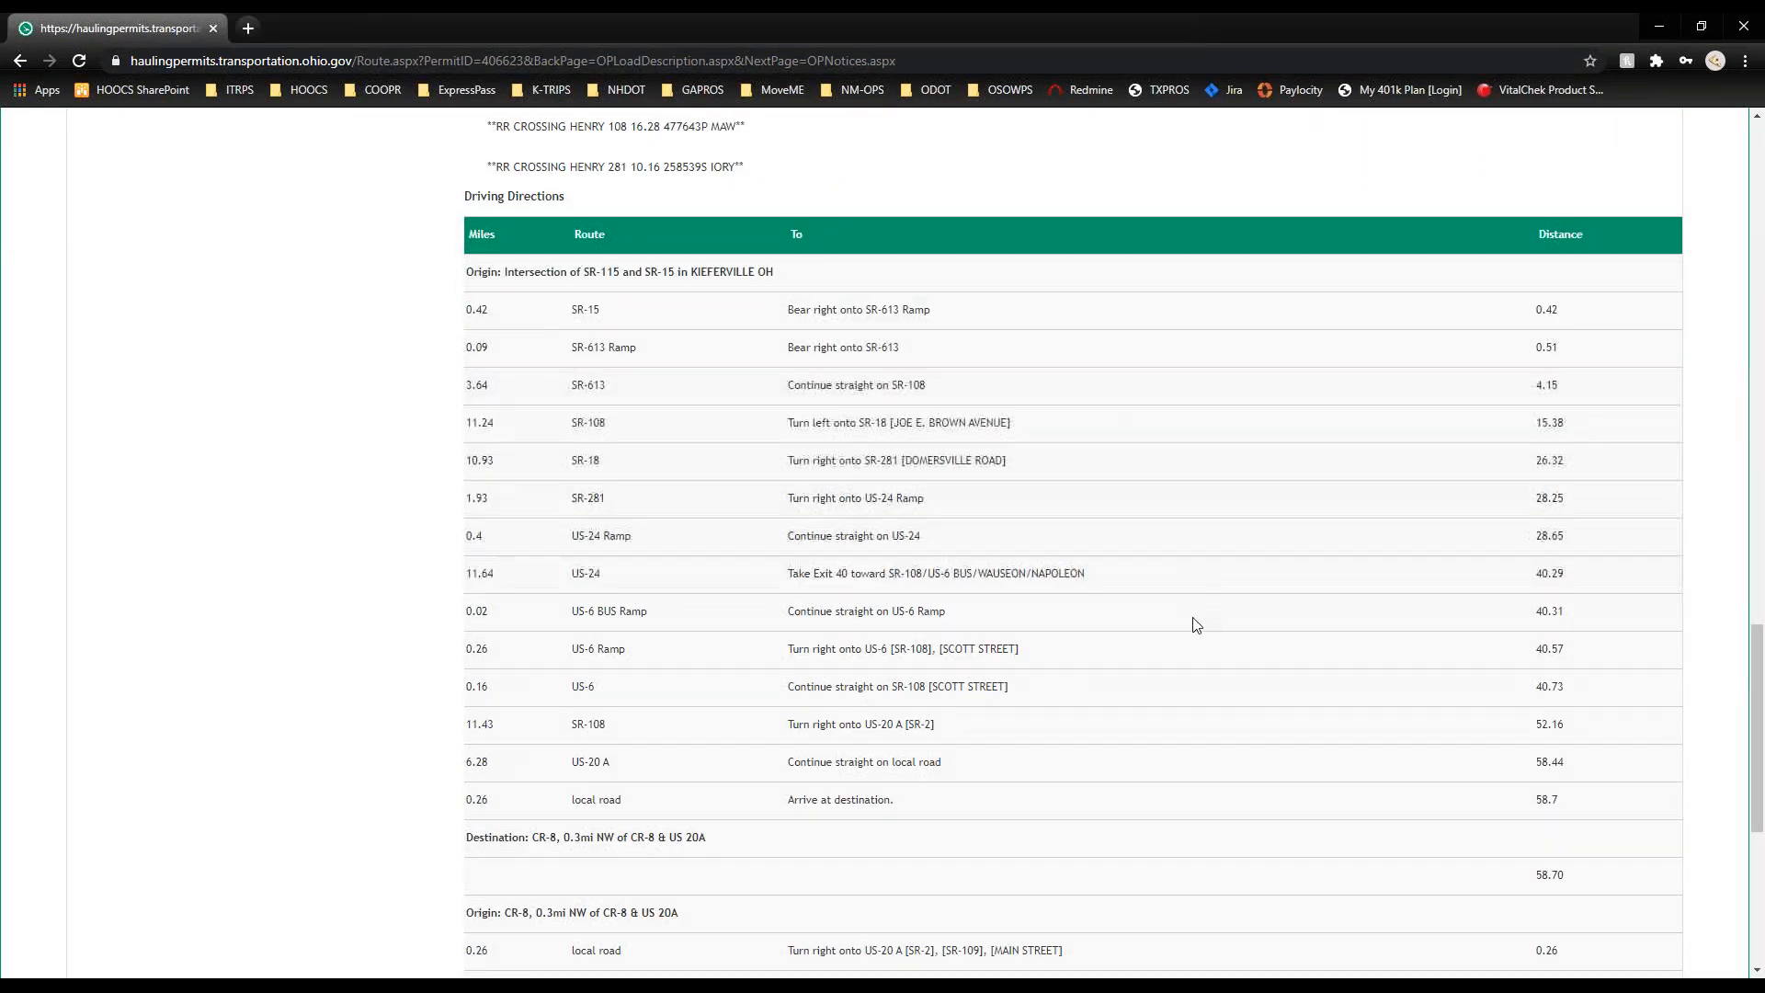
pyautogui.scroll(-2, 1218, 815)
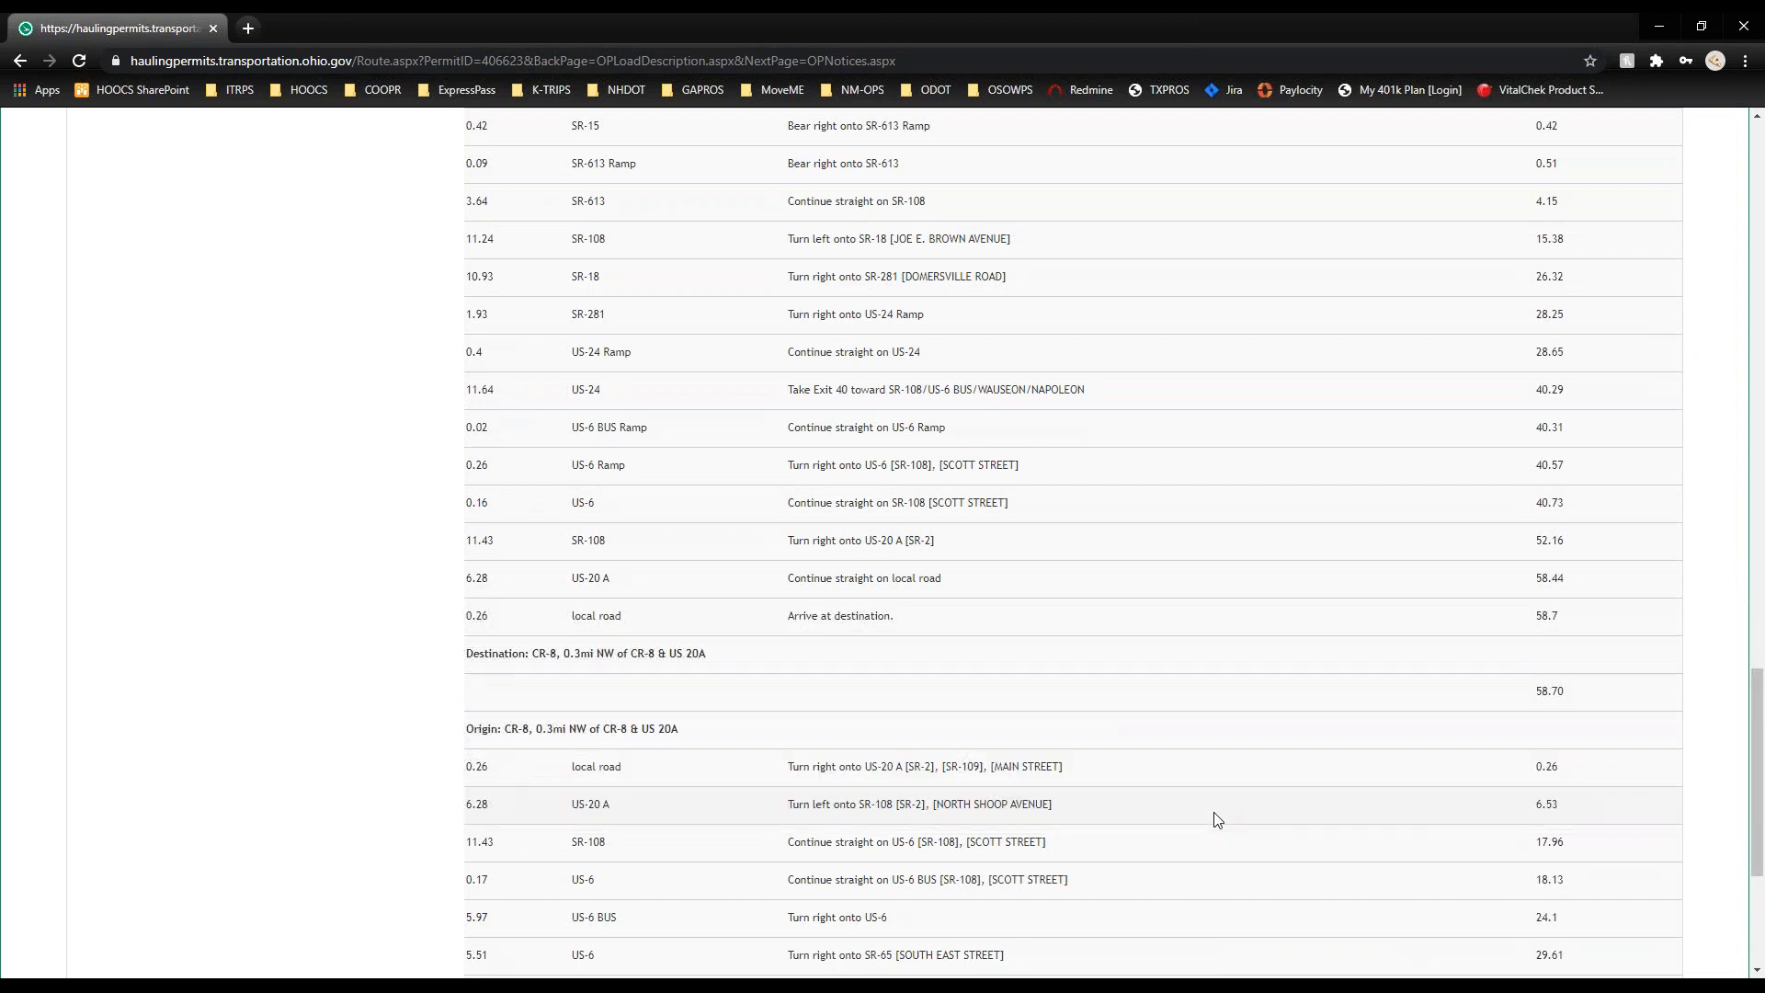
pyautogui.scroll(-4, 1215, 818)
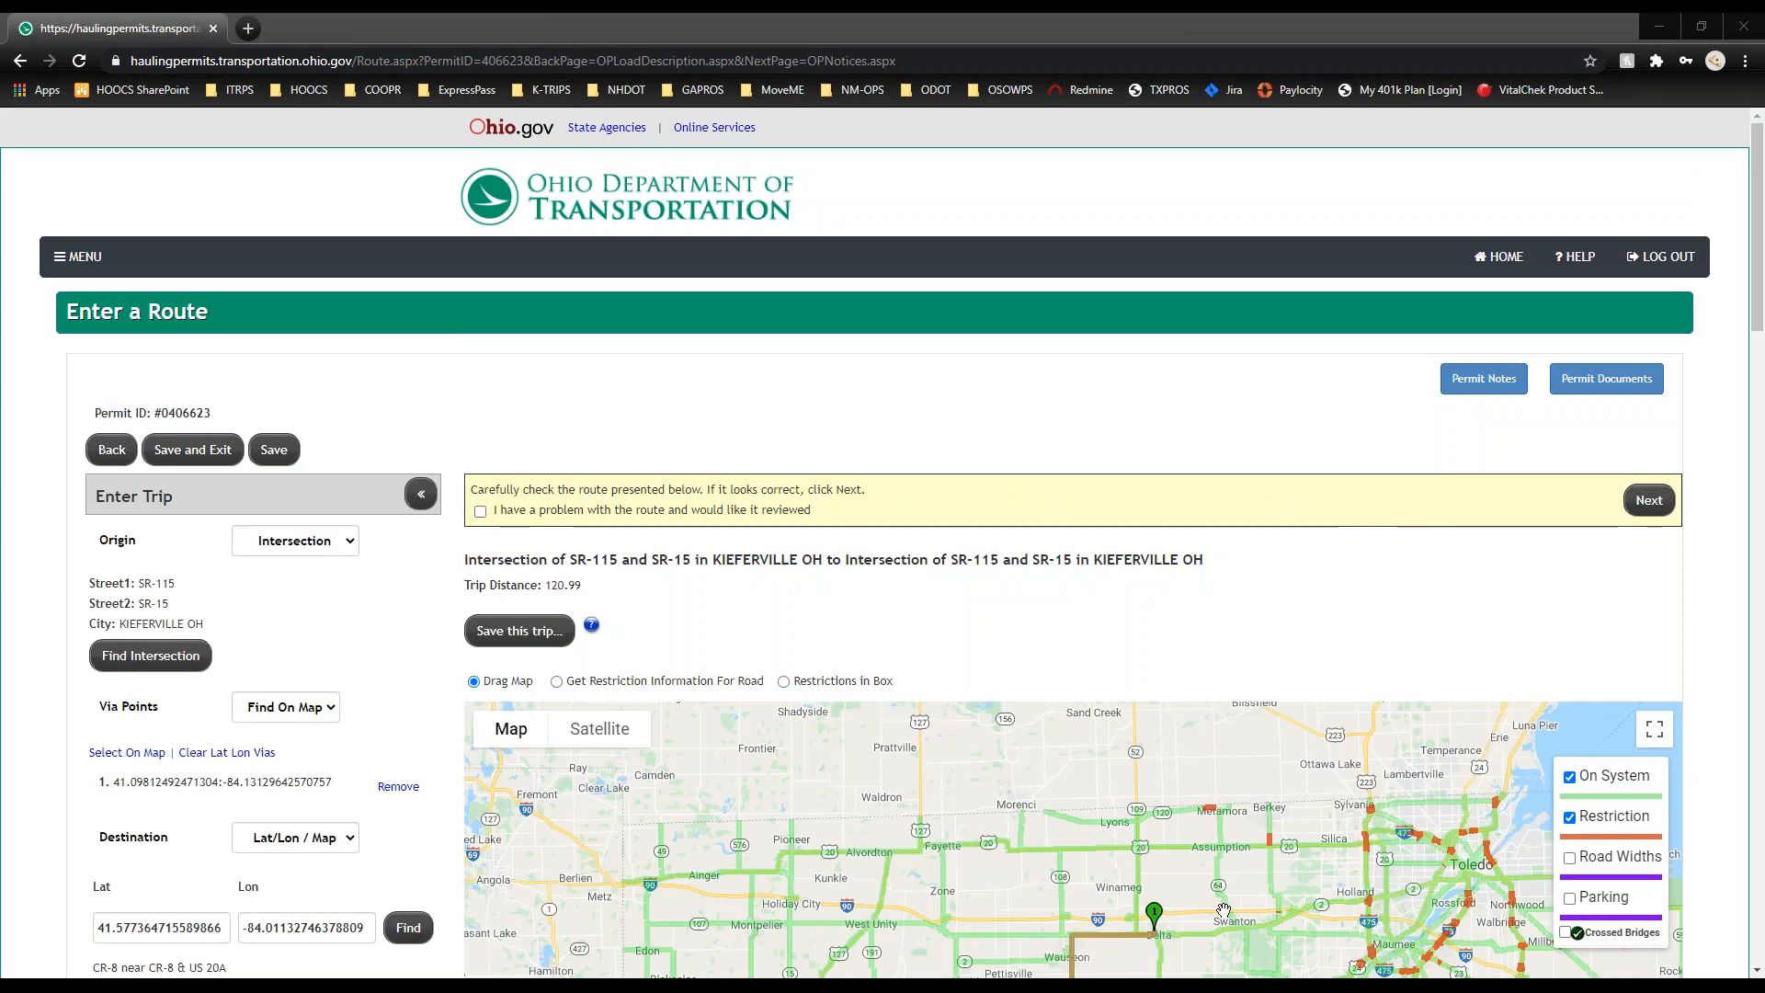
pyautogui.moveTo(1225, 910); pyautogui.dragTo(1143, 875)
pyautogui.moveTo(1101, 952); pyautogui.dragTo(1063, 800)
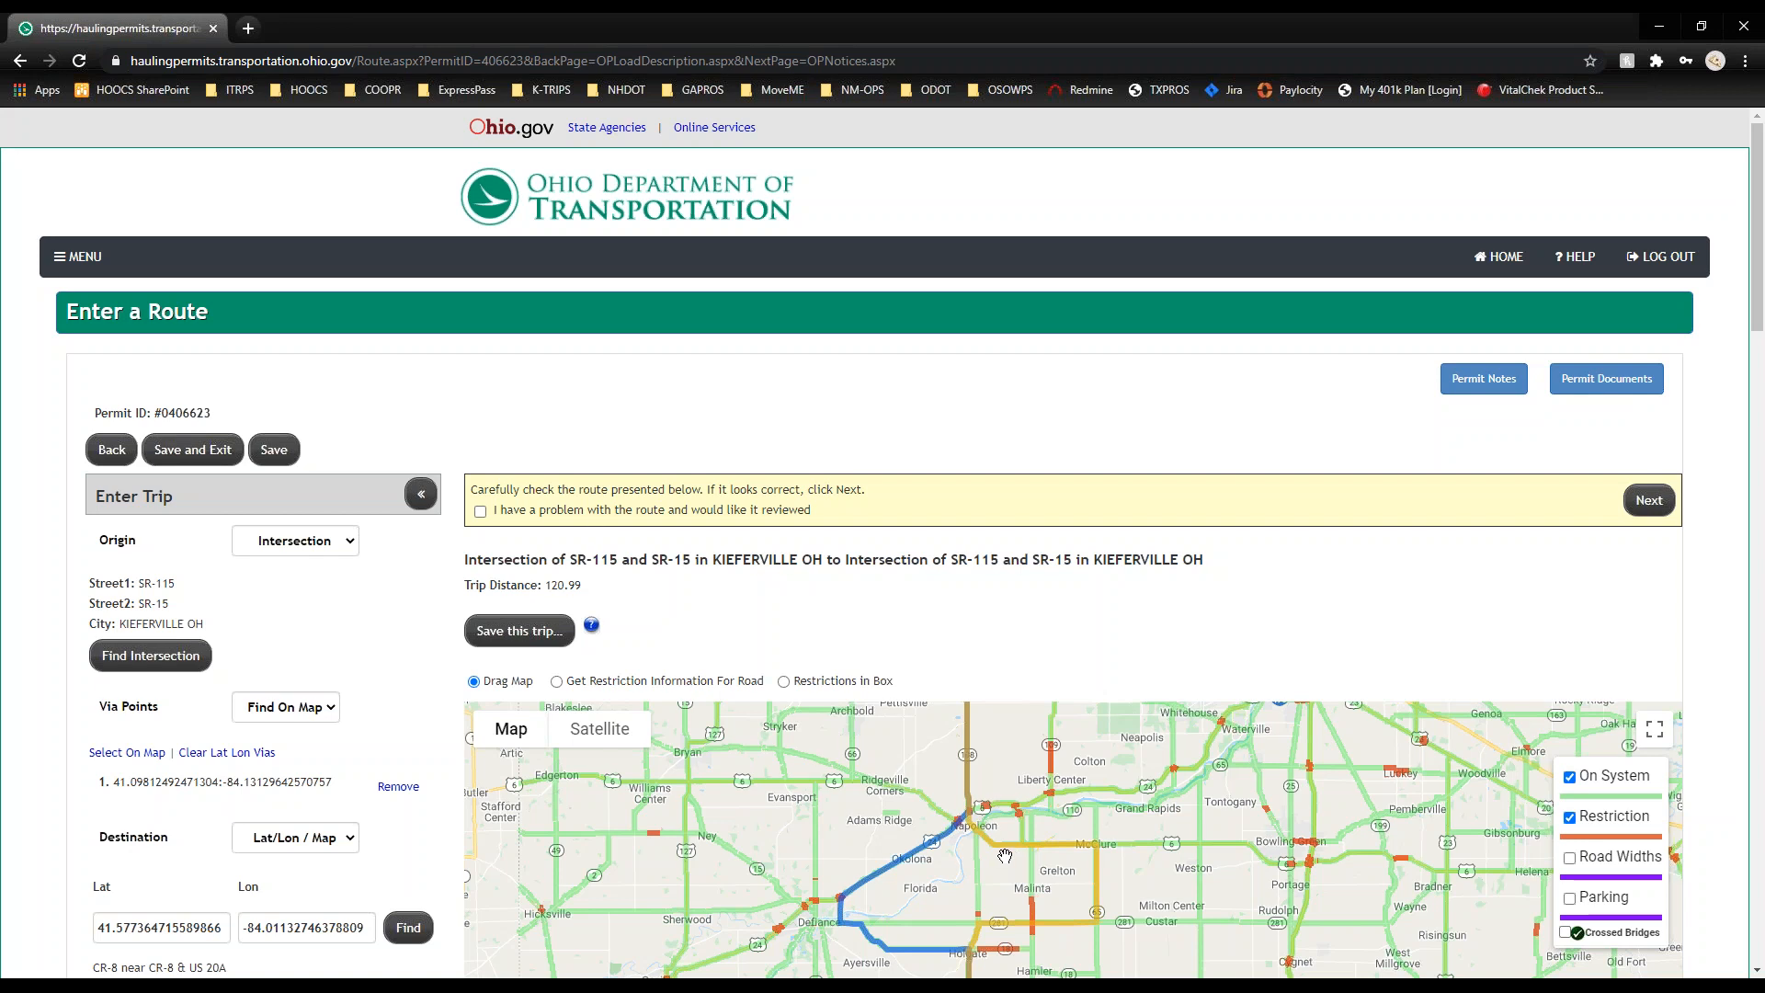
pyautogui.click(480, 512)
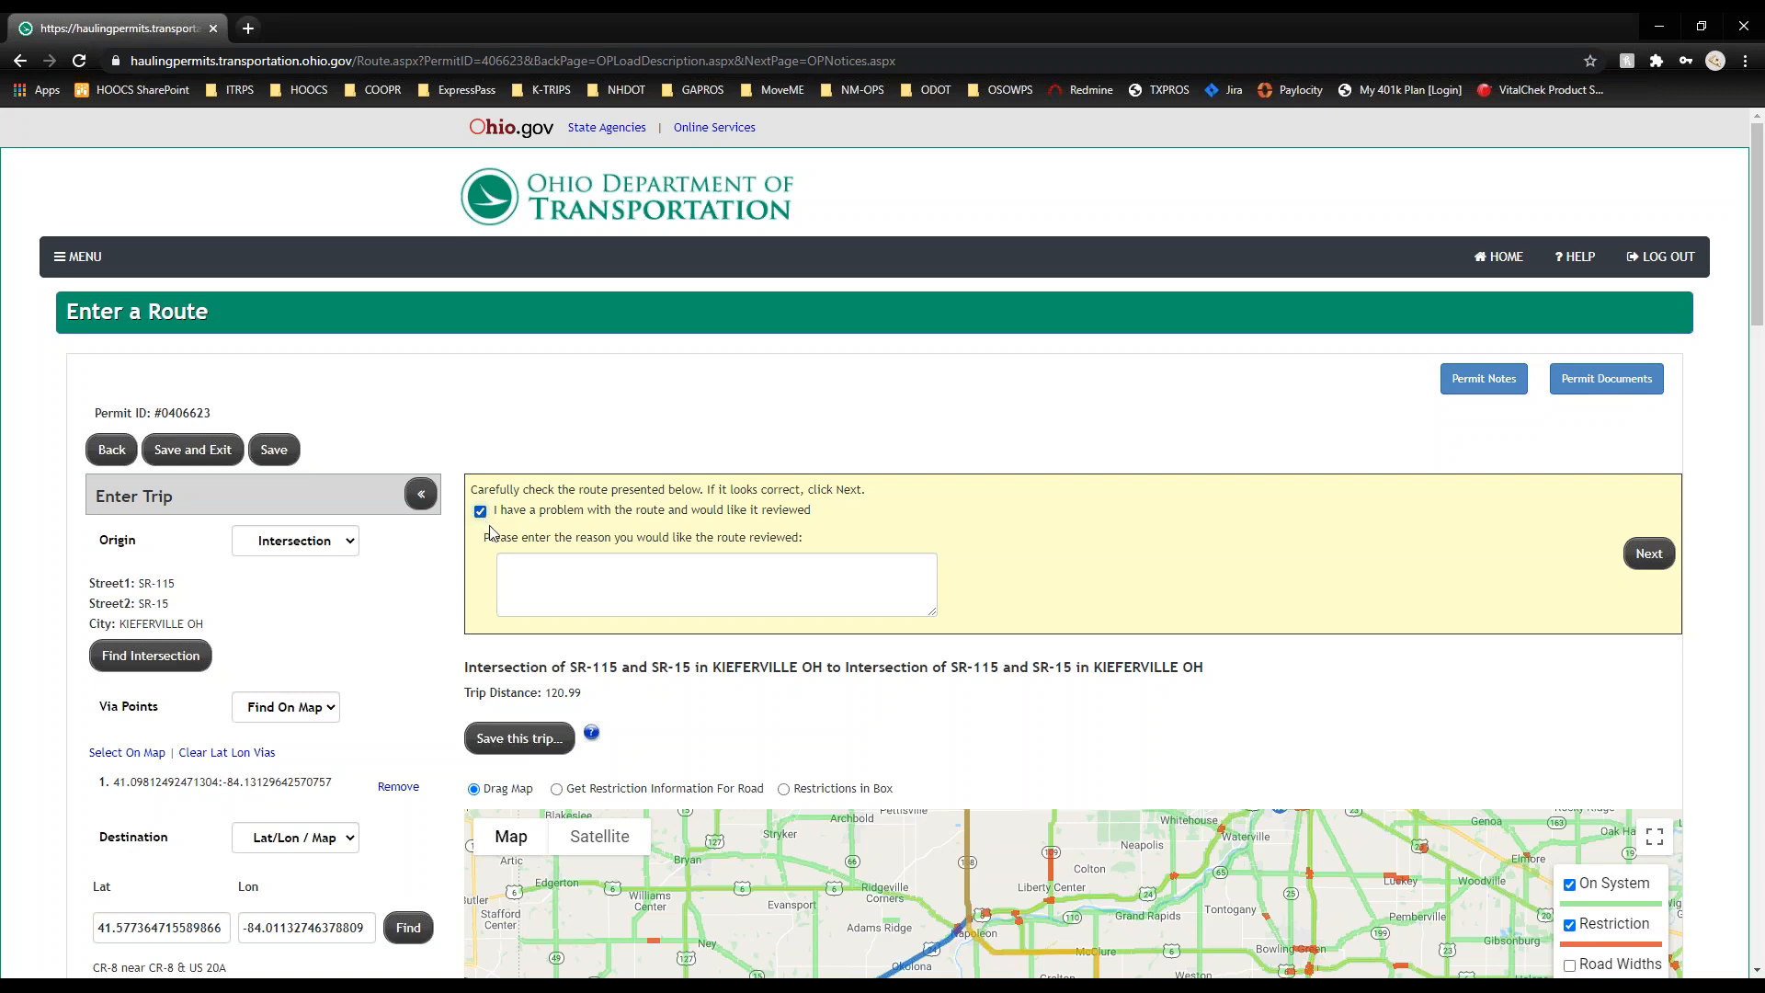
pyautogui.click(542, 580)
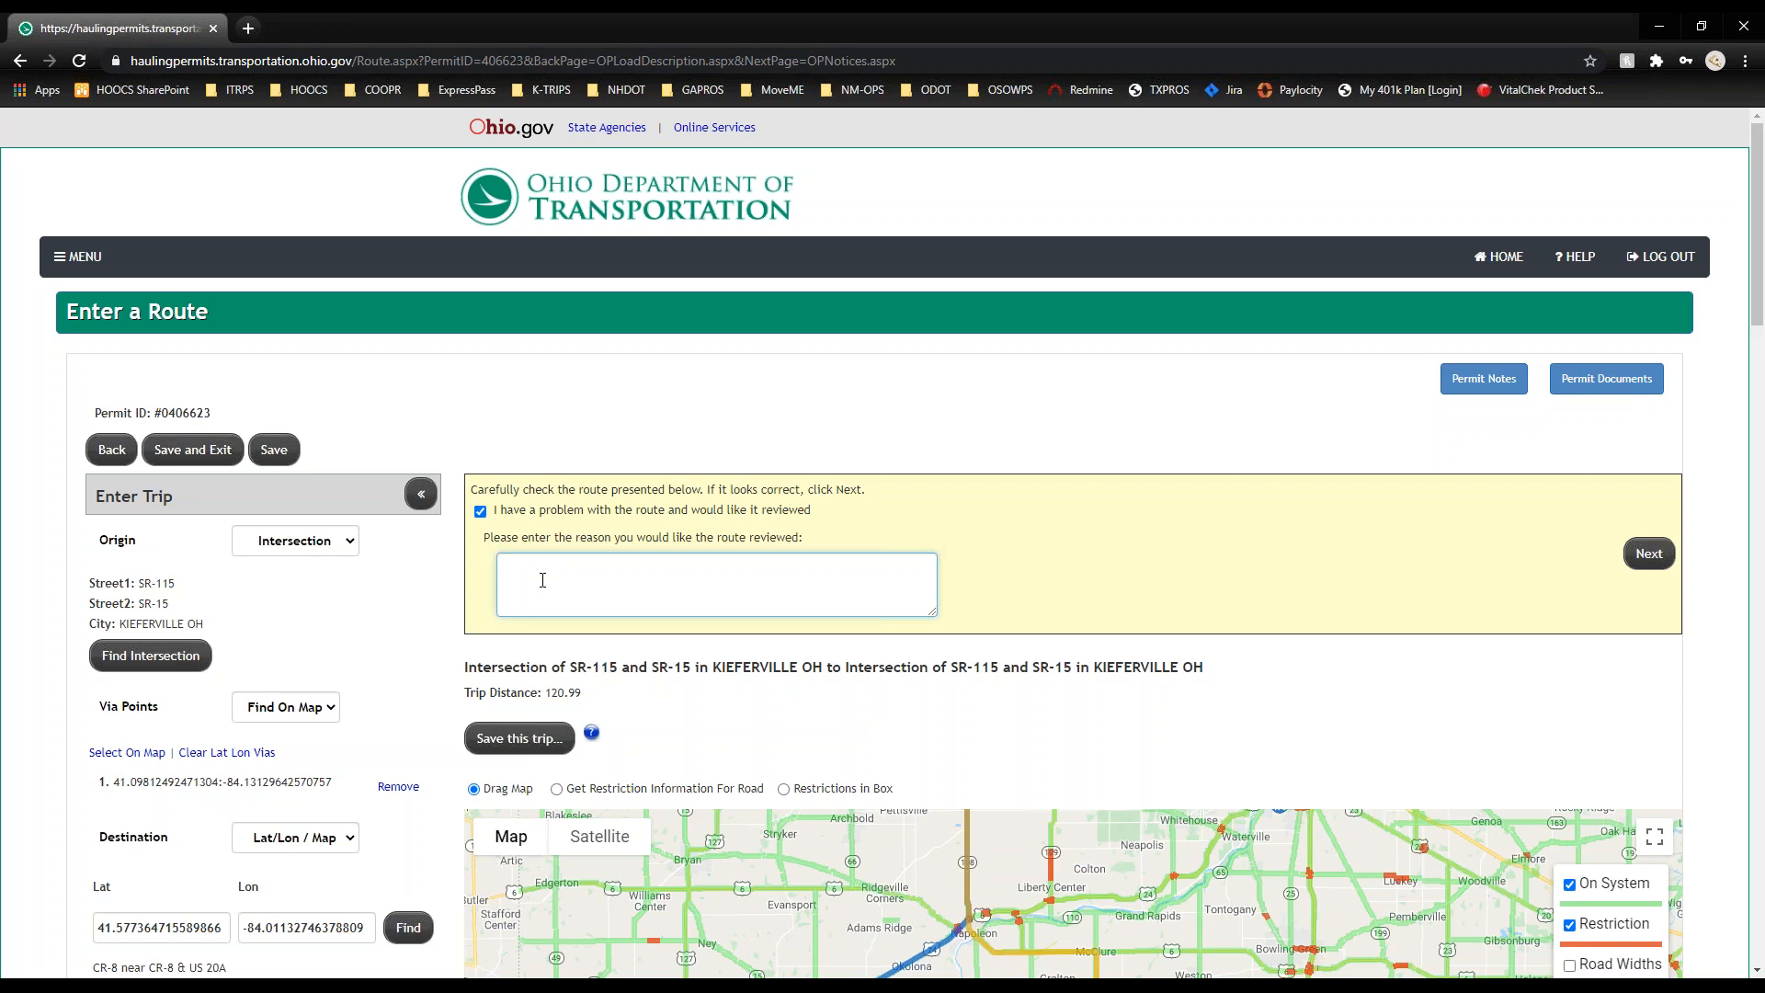
pyautogui.write('S')
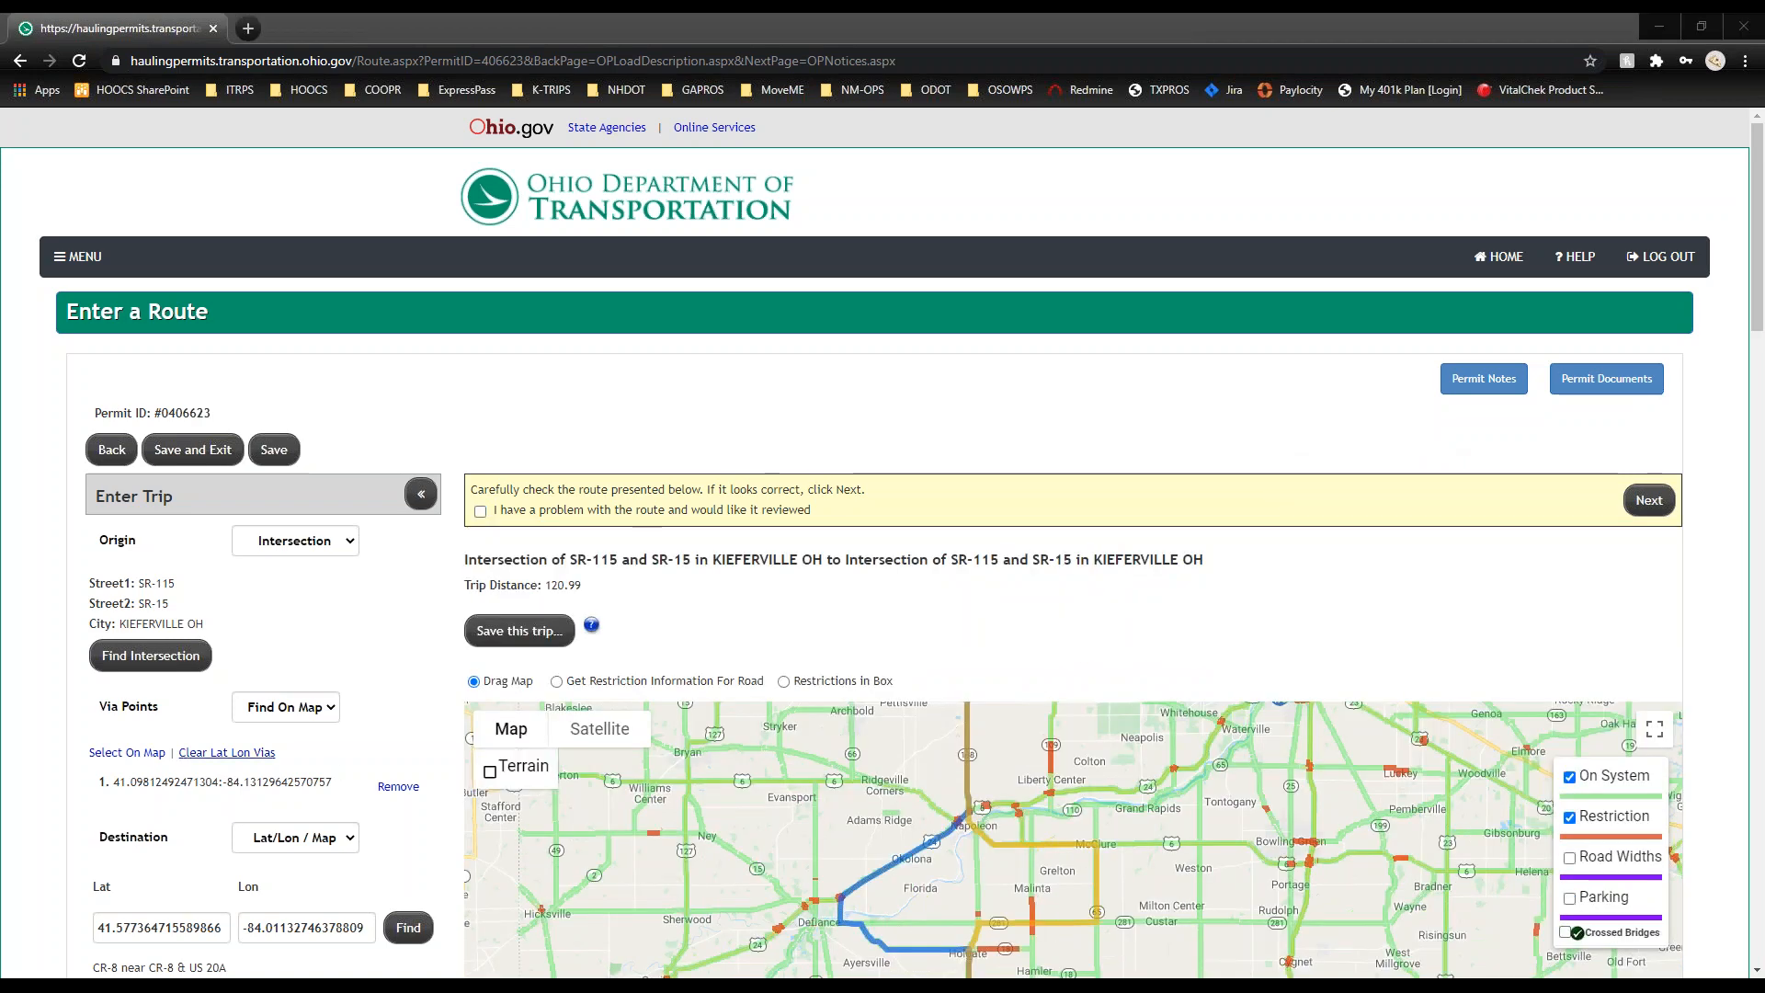
pyautogui.click(52, 721)
# Step: Save the round trip under the name KIEFERVILLE and dismiss the Trip Saved alert
pyautogui.scroll(-3, 53, 729)
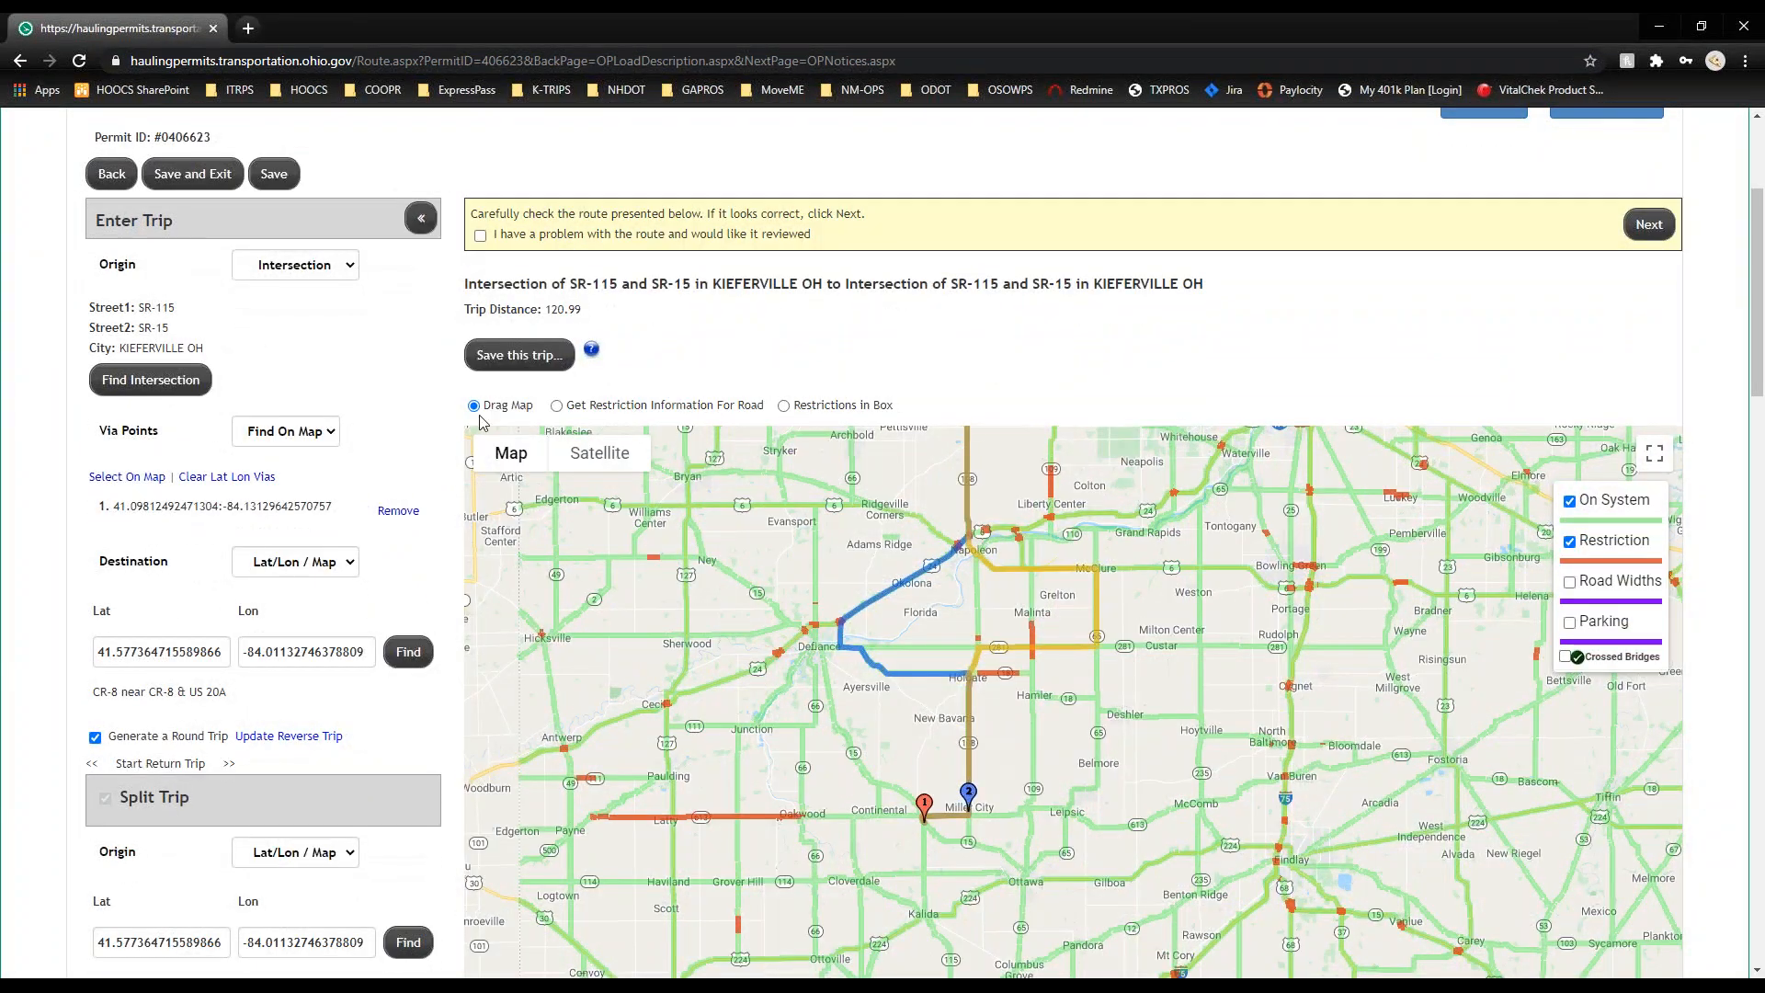
pyautogui.click(532, 362)
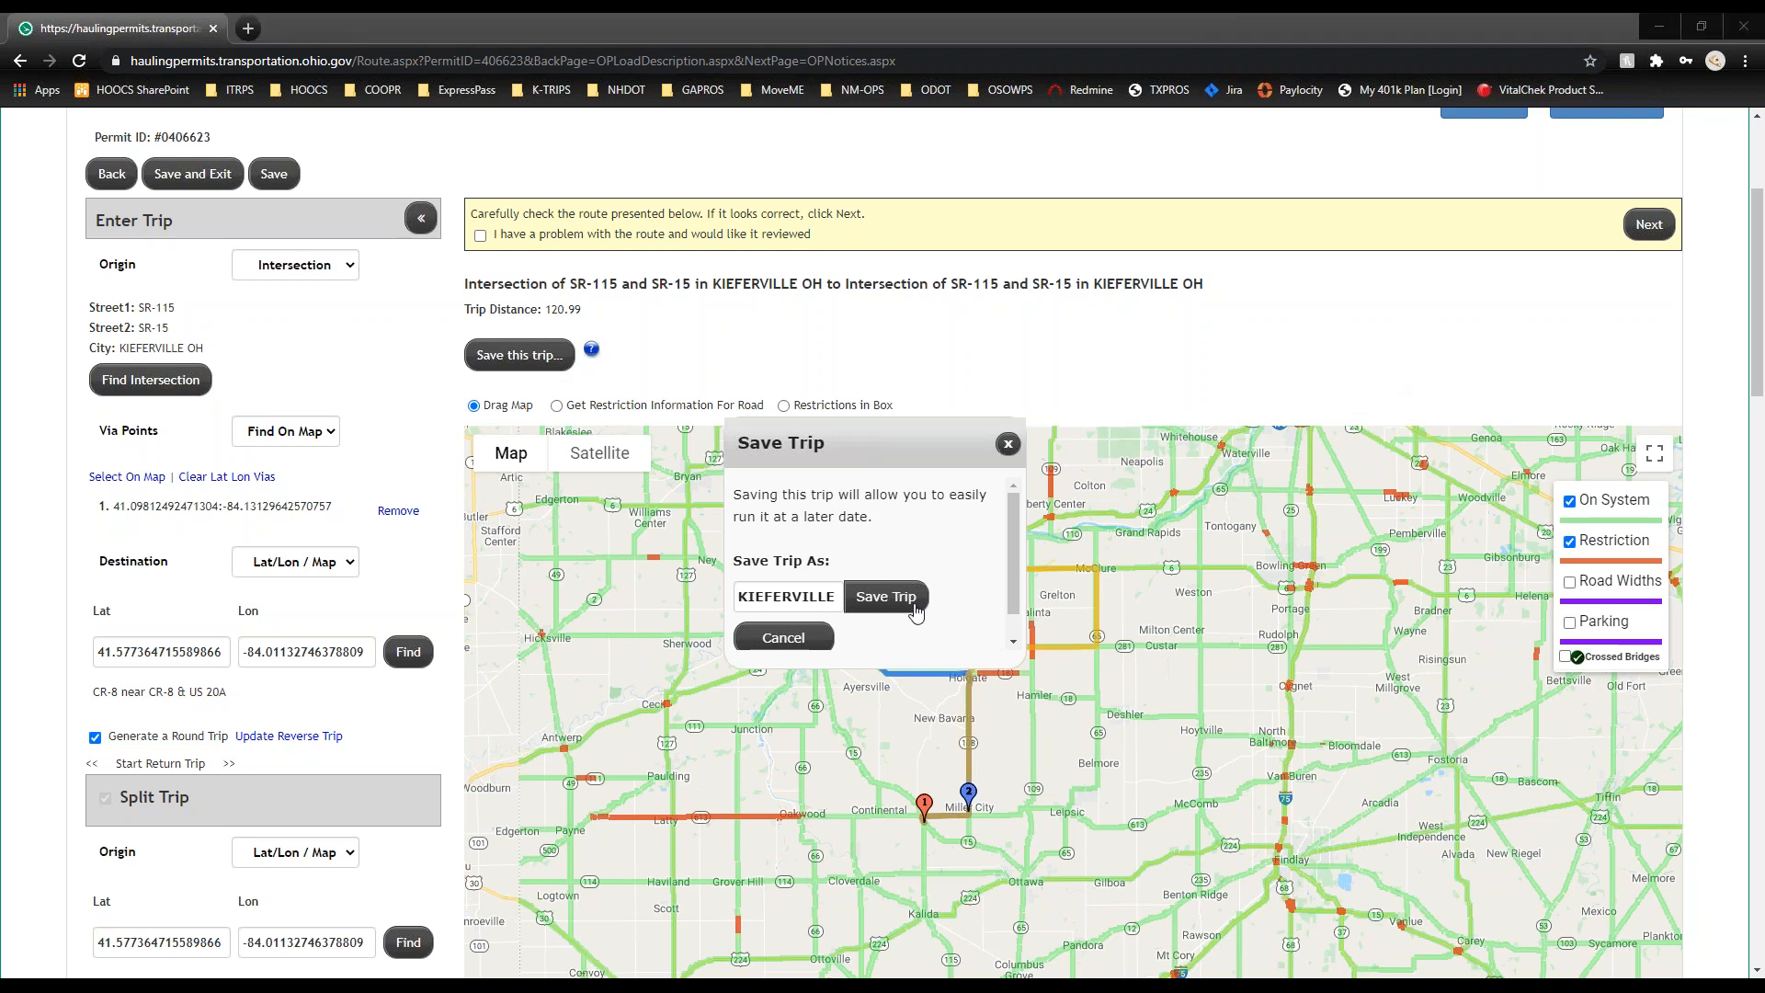
pyautogui.click(904, 604)
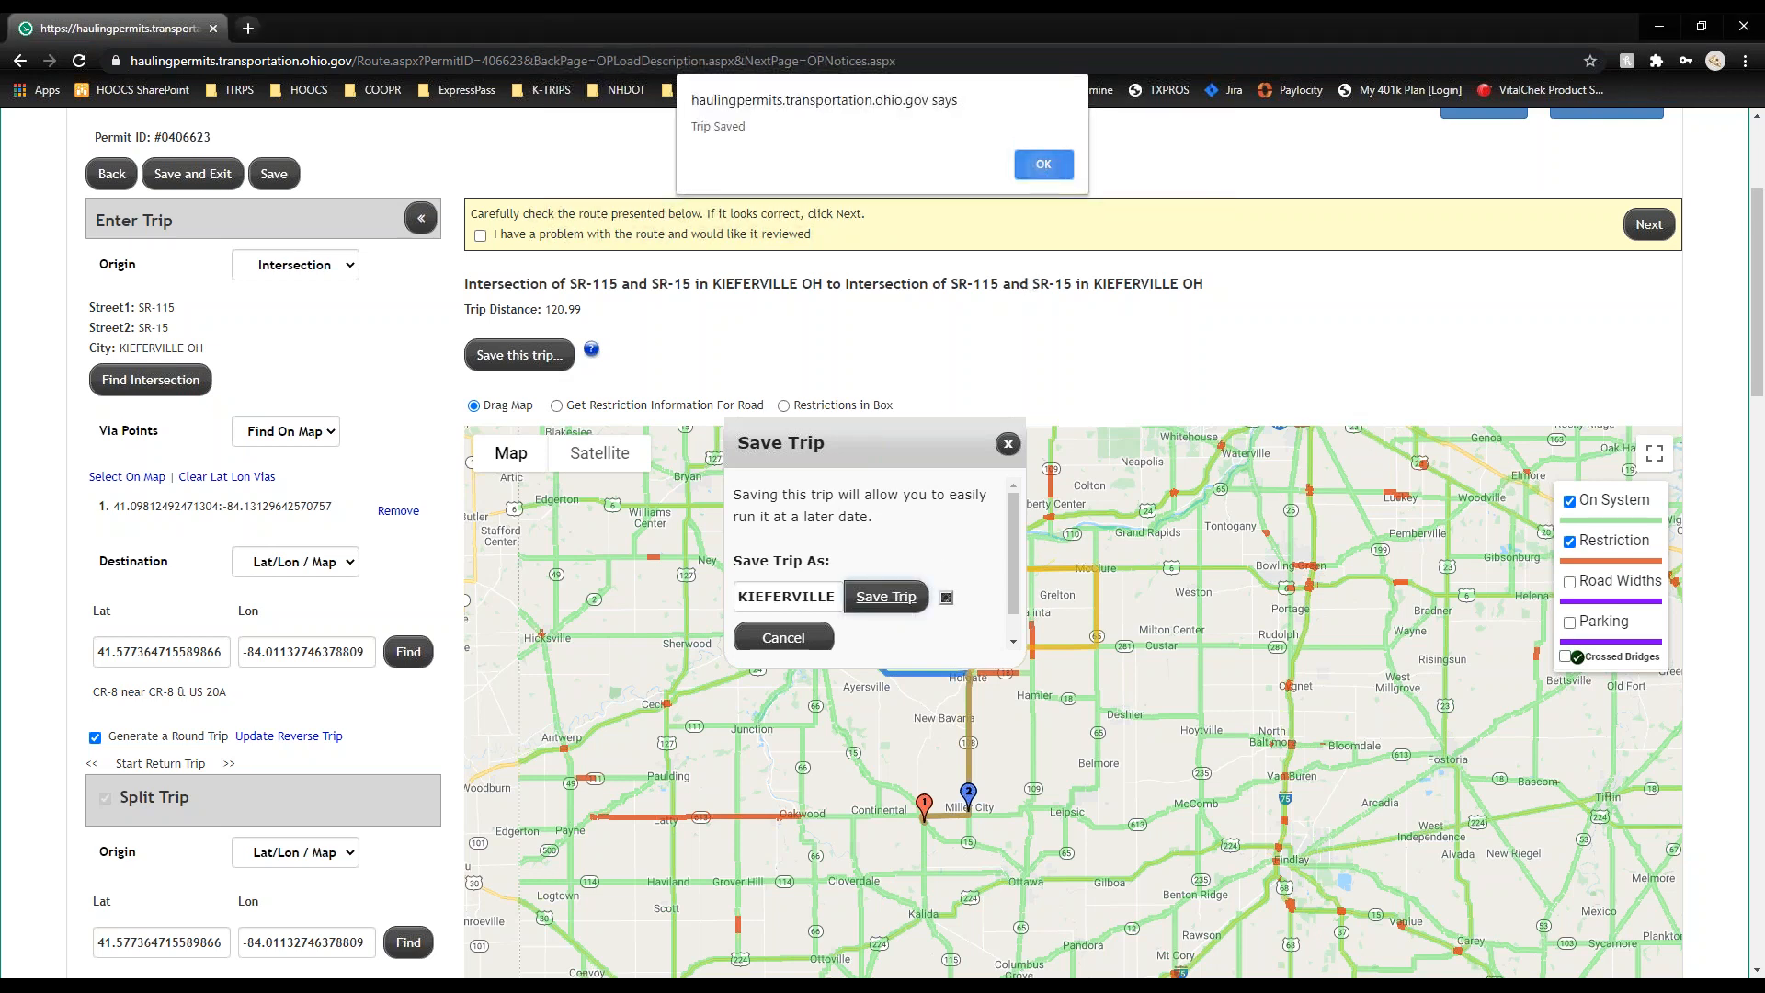
pyautogui.click(1044, 169)
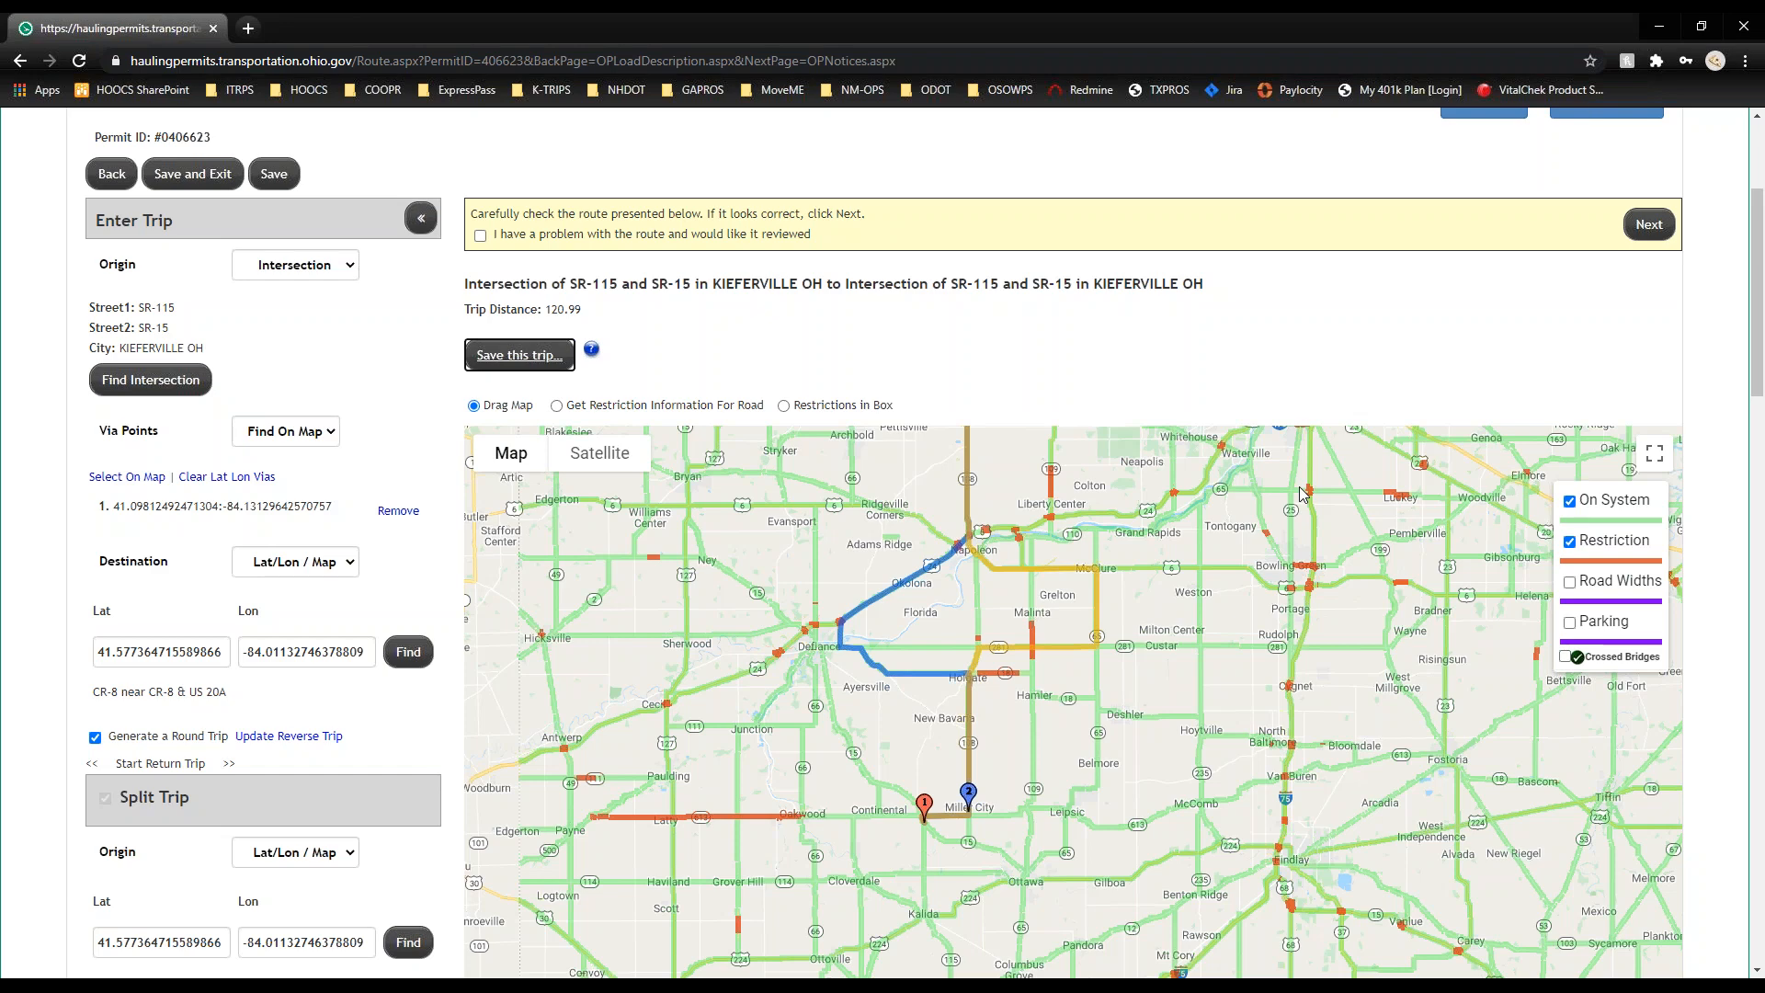
# Step: Check the $145.00 fee summary and turn-by-turn route table for permit 0406623, then submit the order
pyautogui.click(1650, 224)
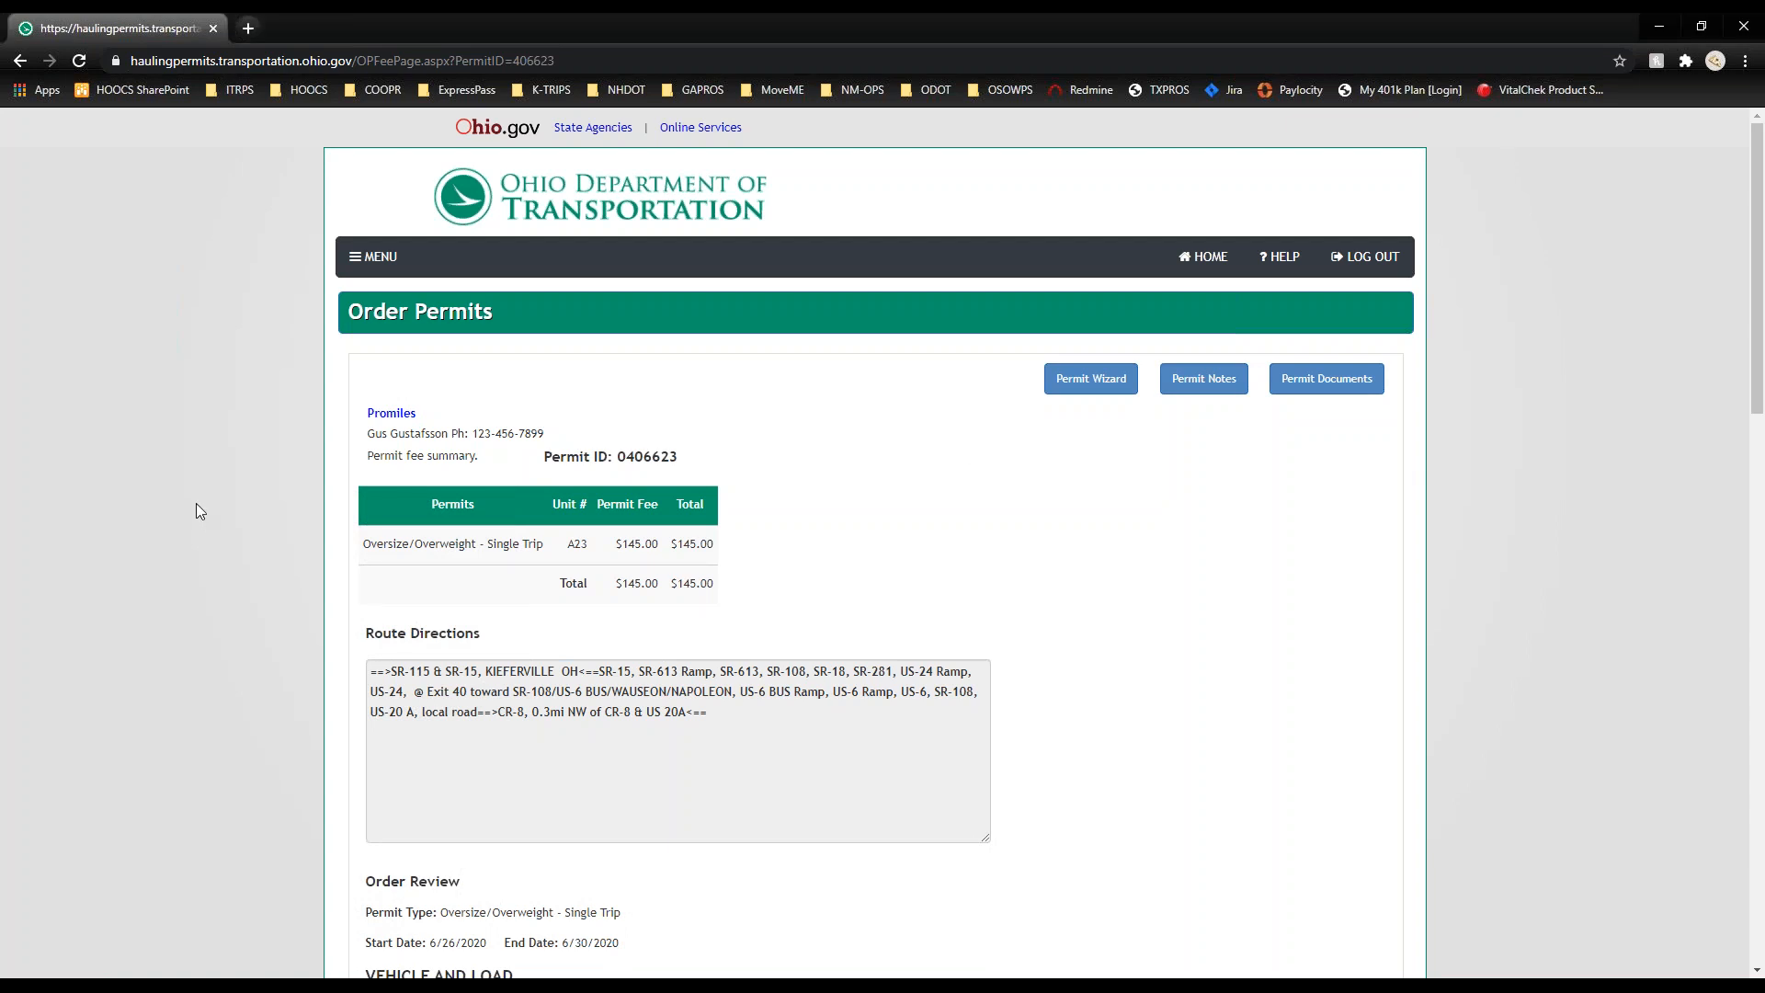
pyautogui.scroll(-1, 196, 504)
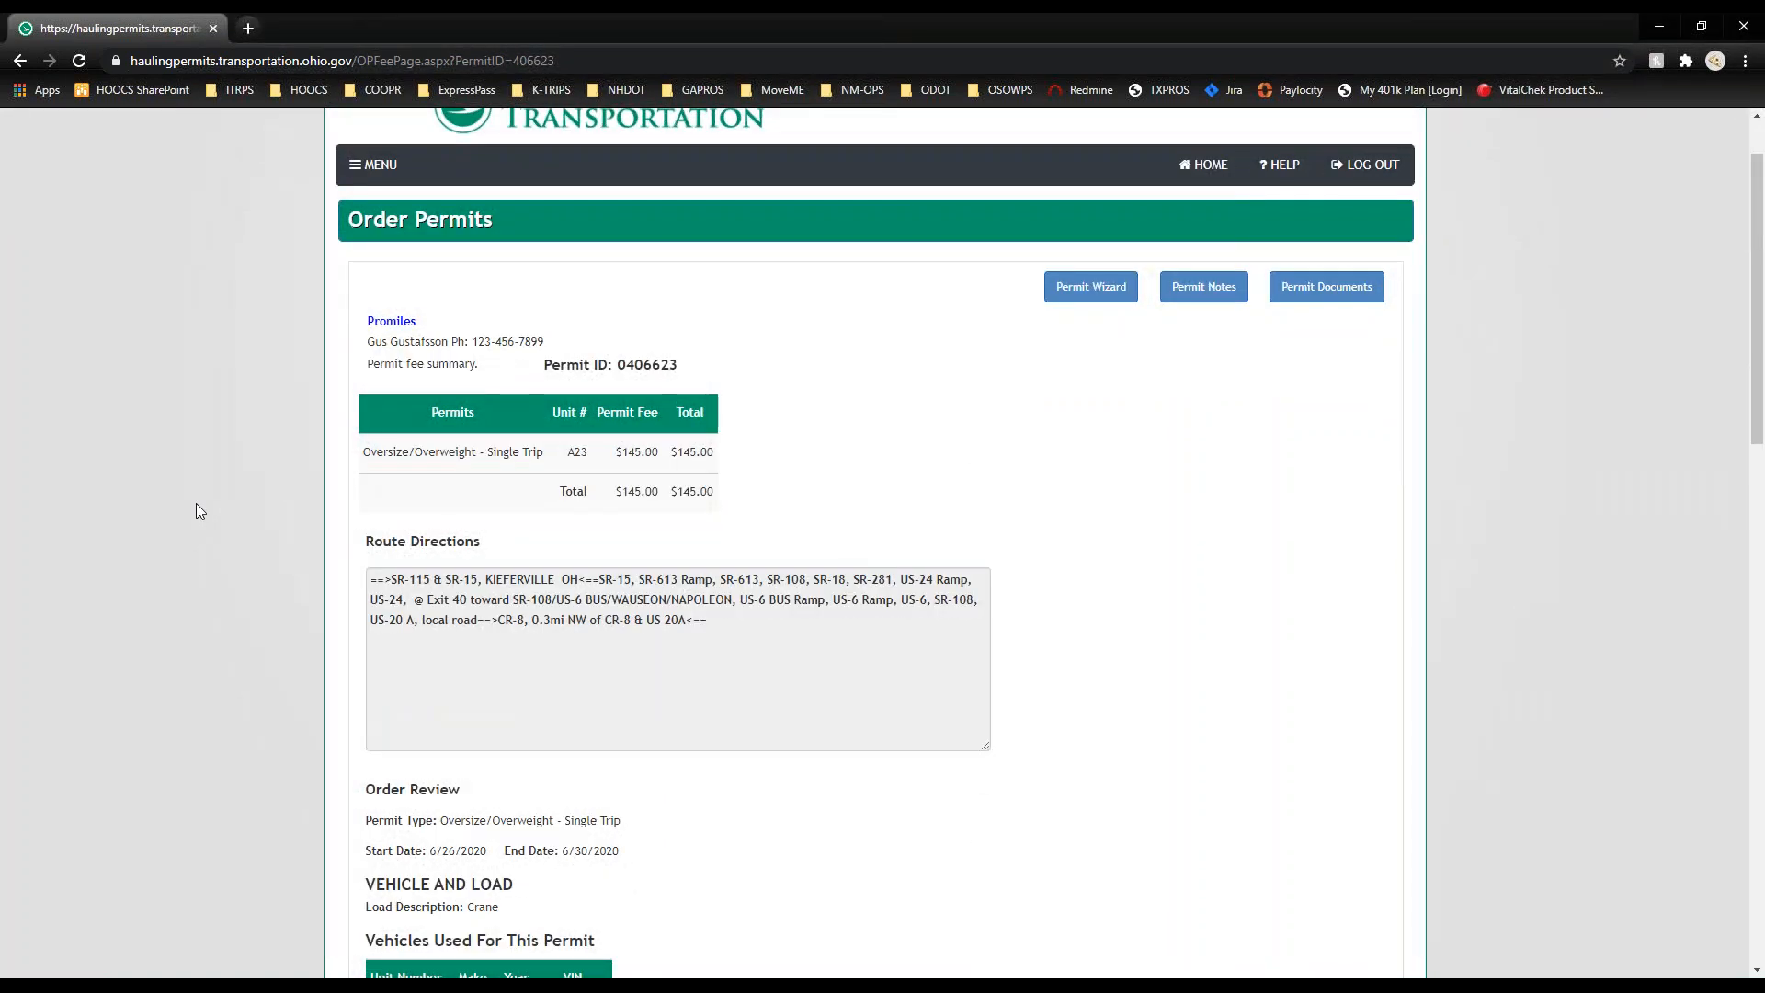
pyautogui.scroll(-3, 195, 506)
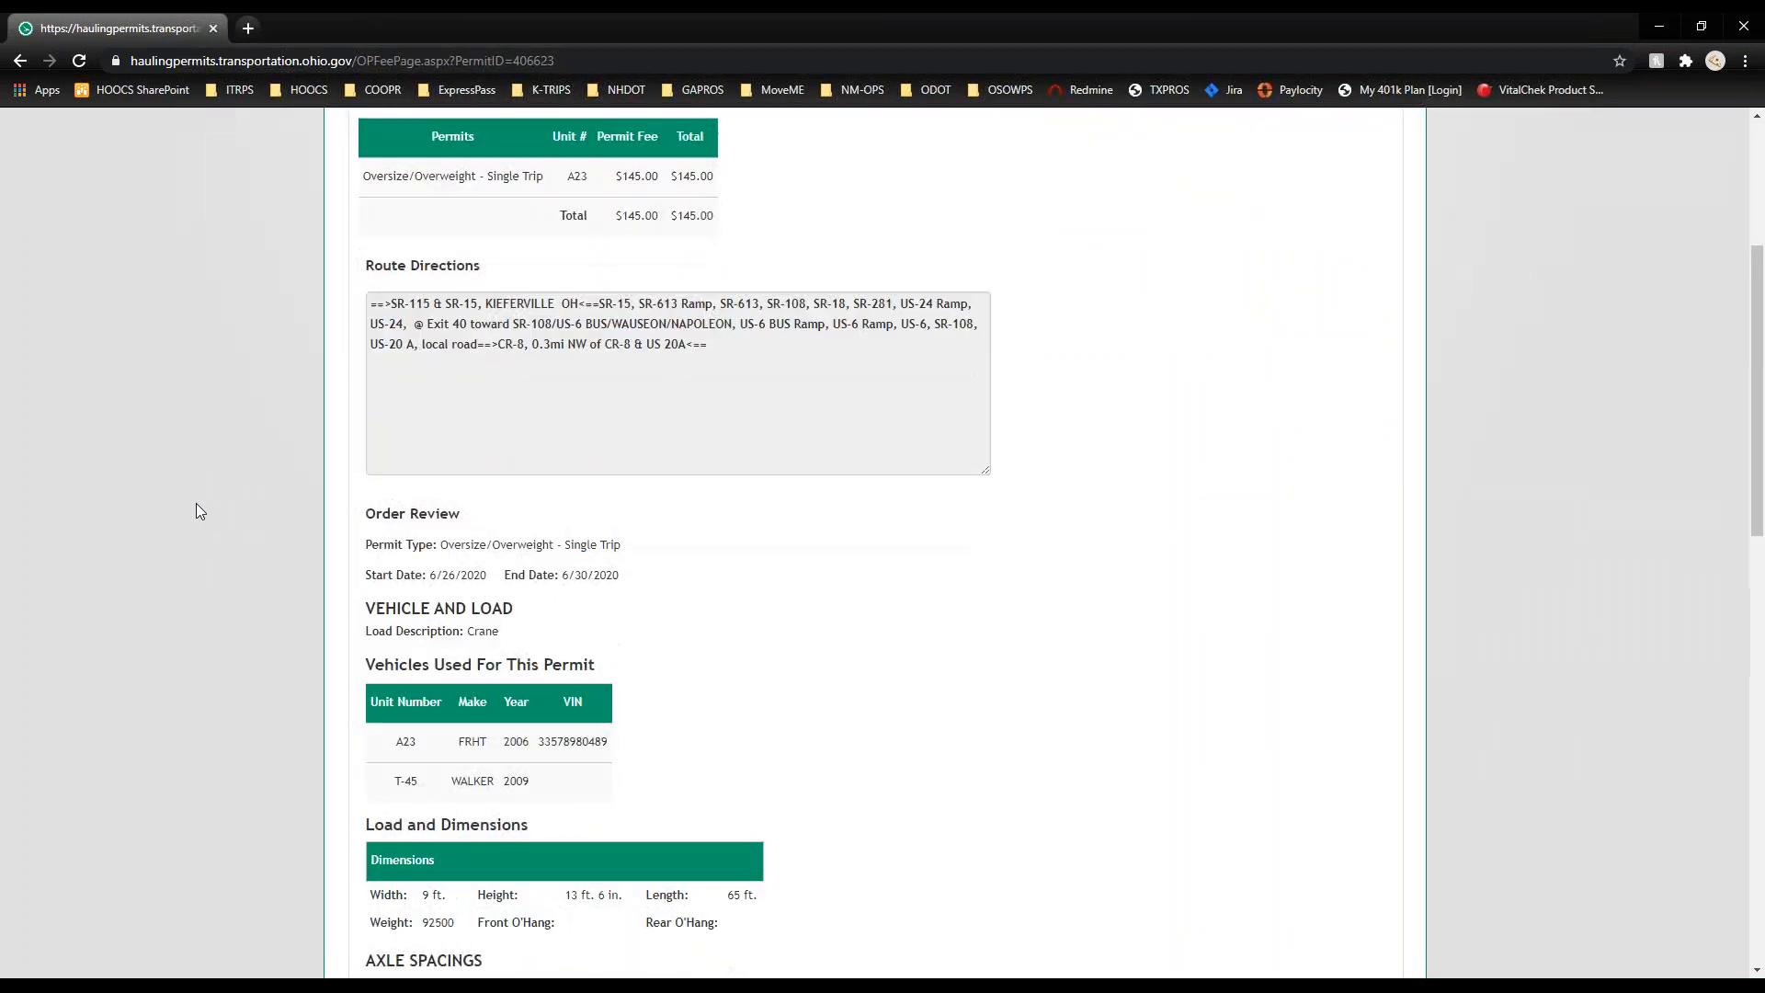
pyautogui.scroll(-2, 196, 512)
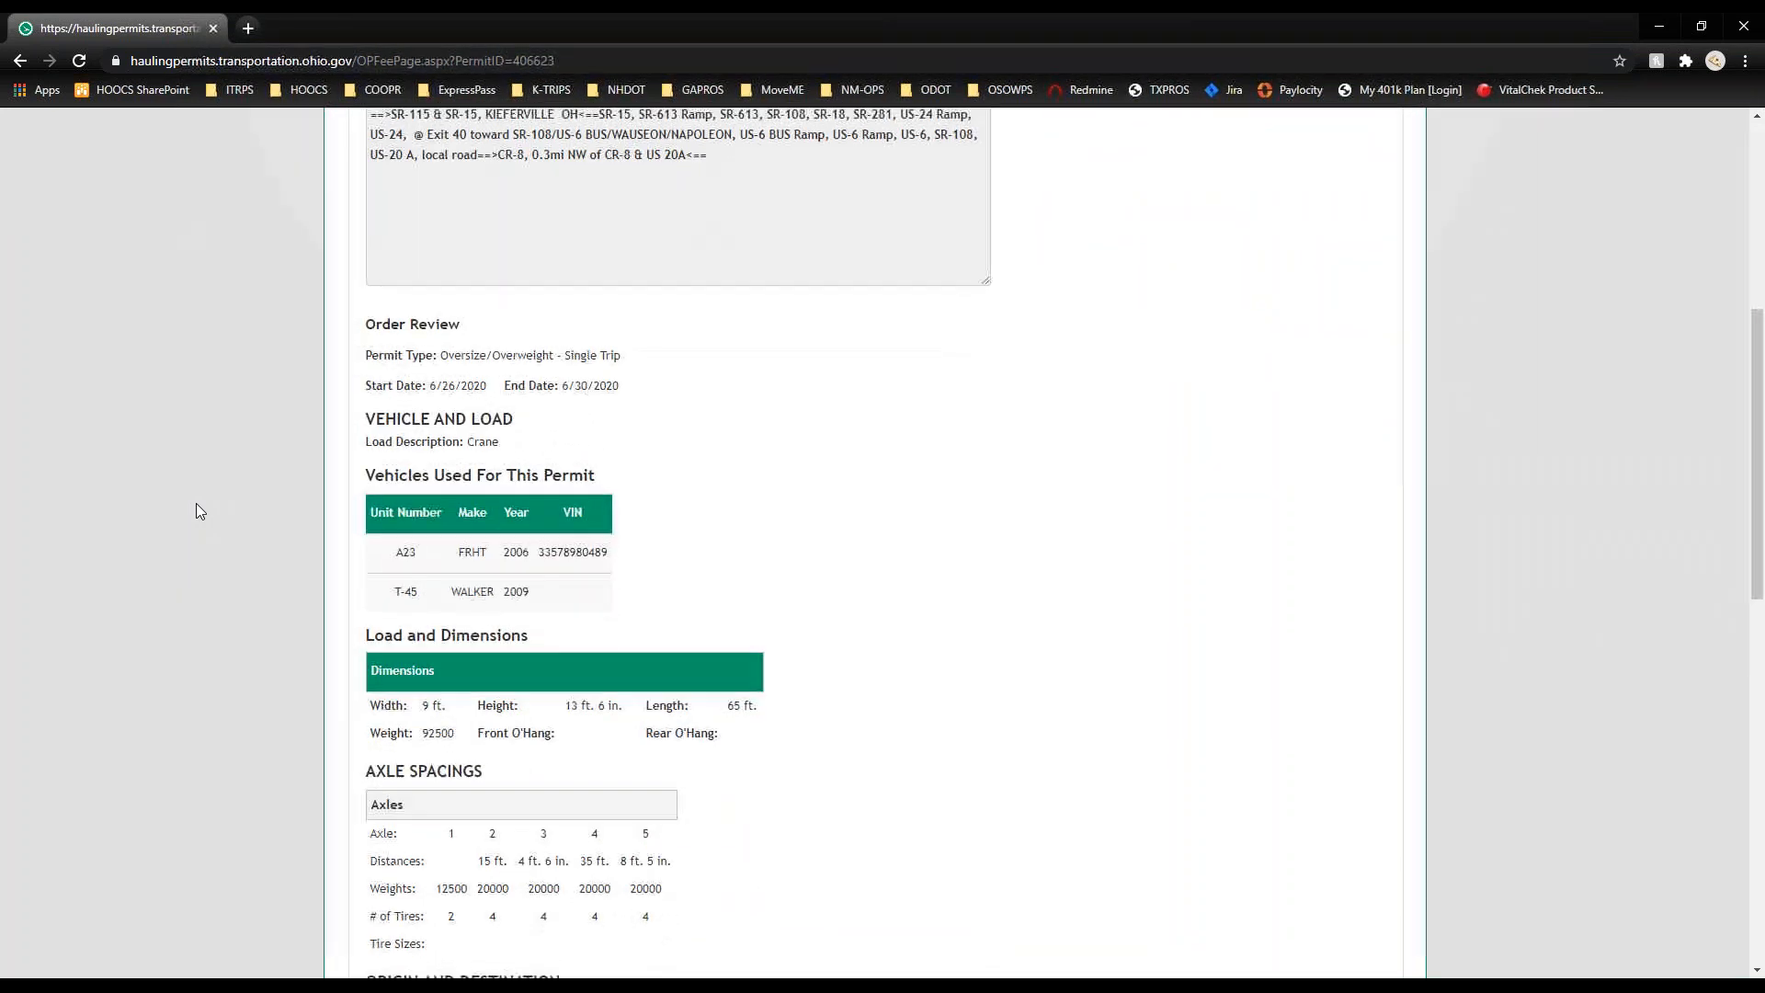
pyautogui.scroll(-6, 198, 511)
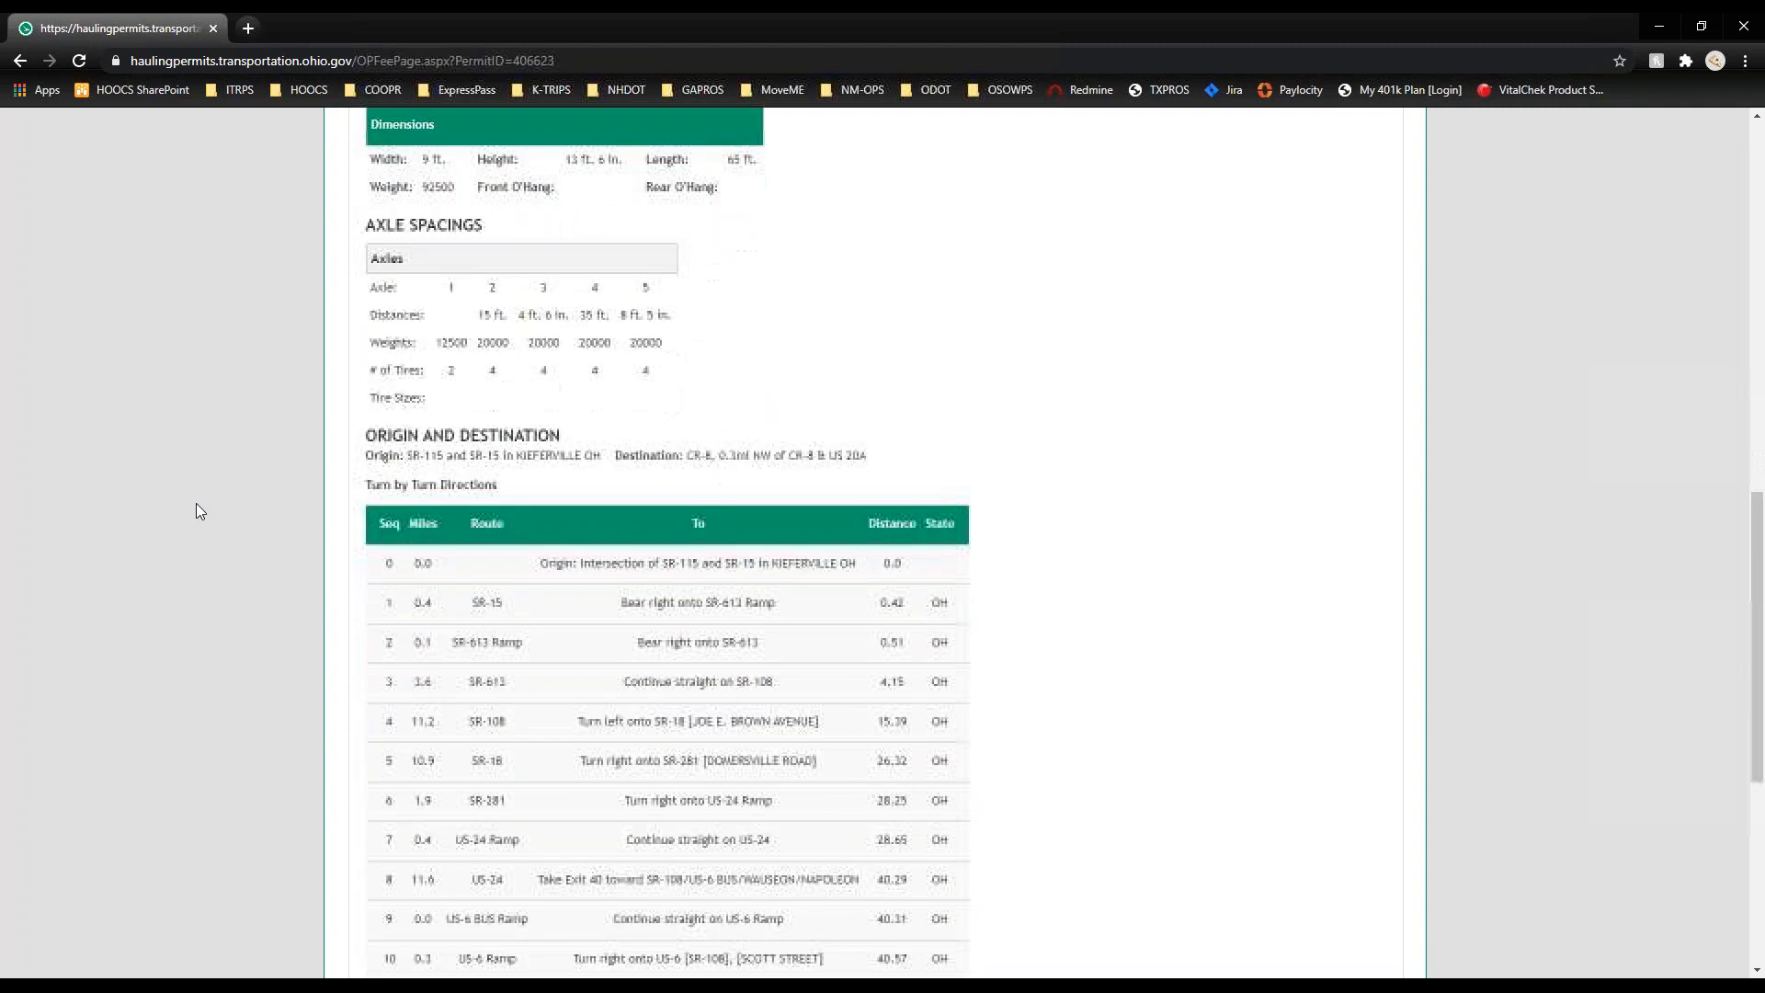
pyautogui.scroll(-2, 195, 505)
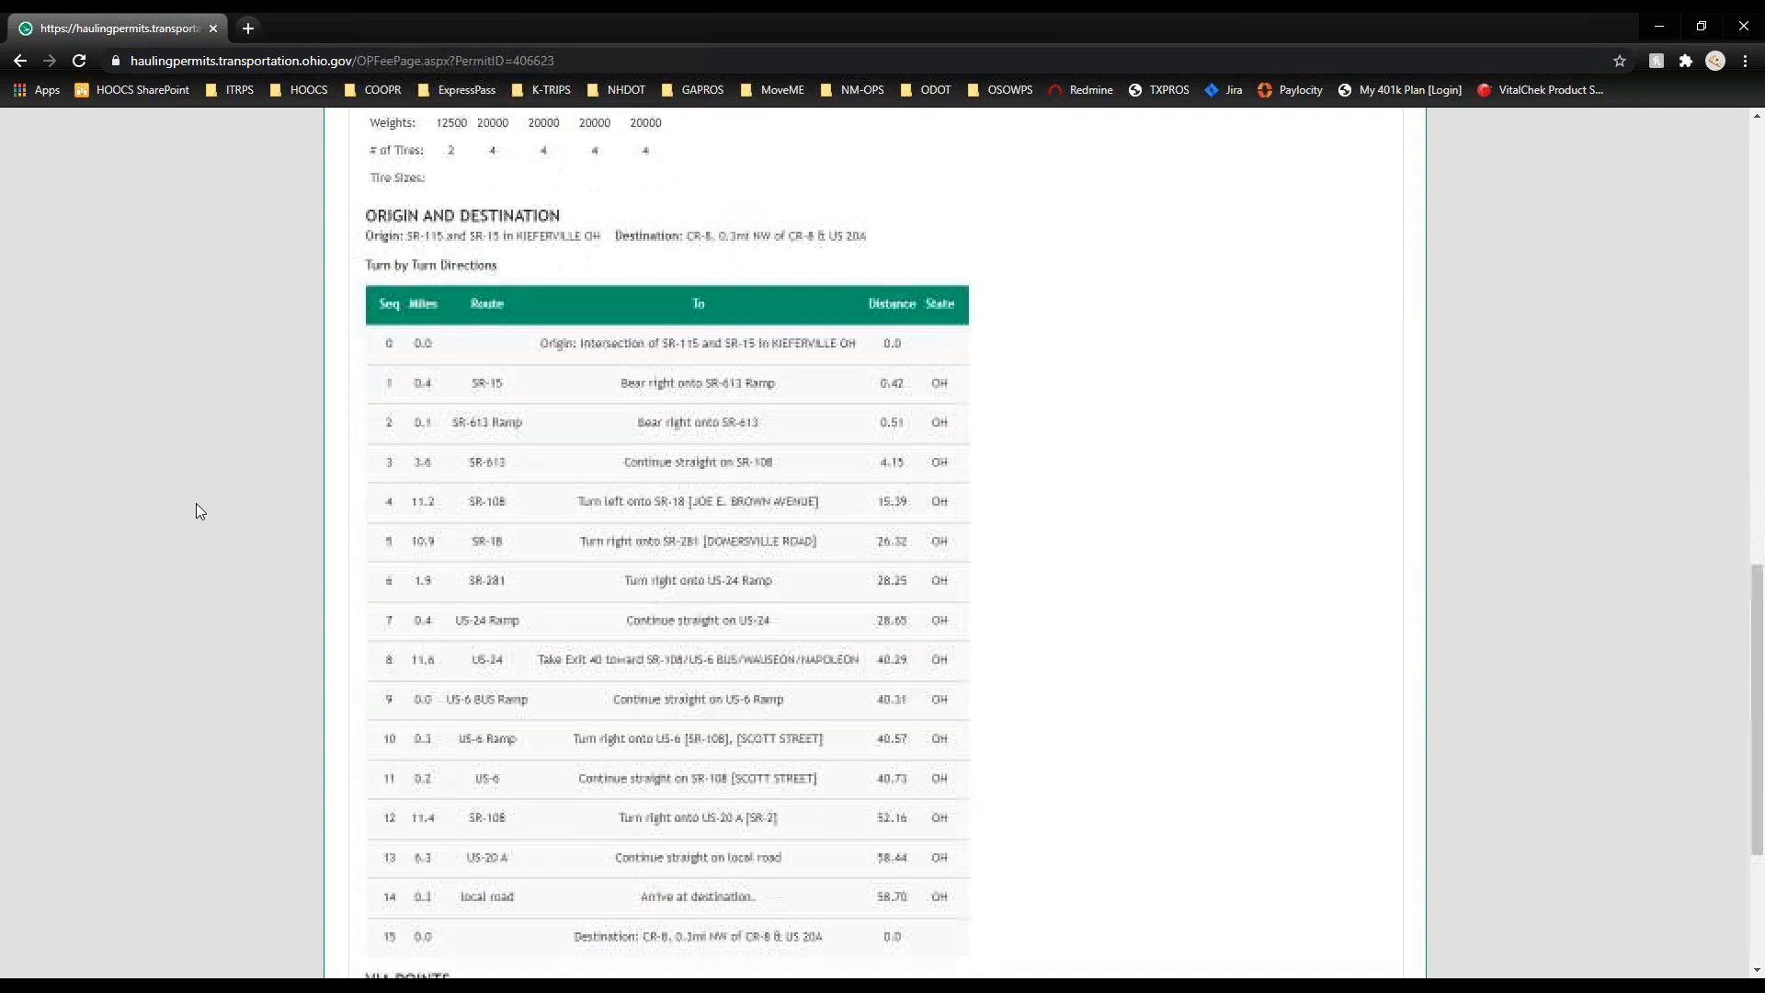
pyautogui.scroll(-3, 200, 512)
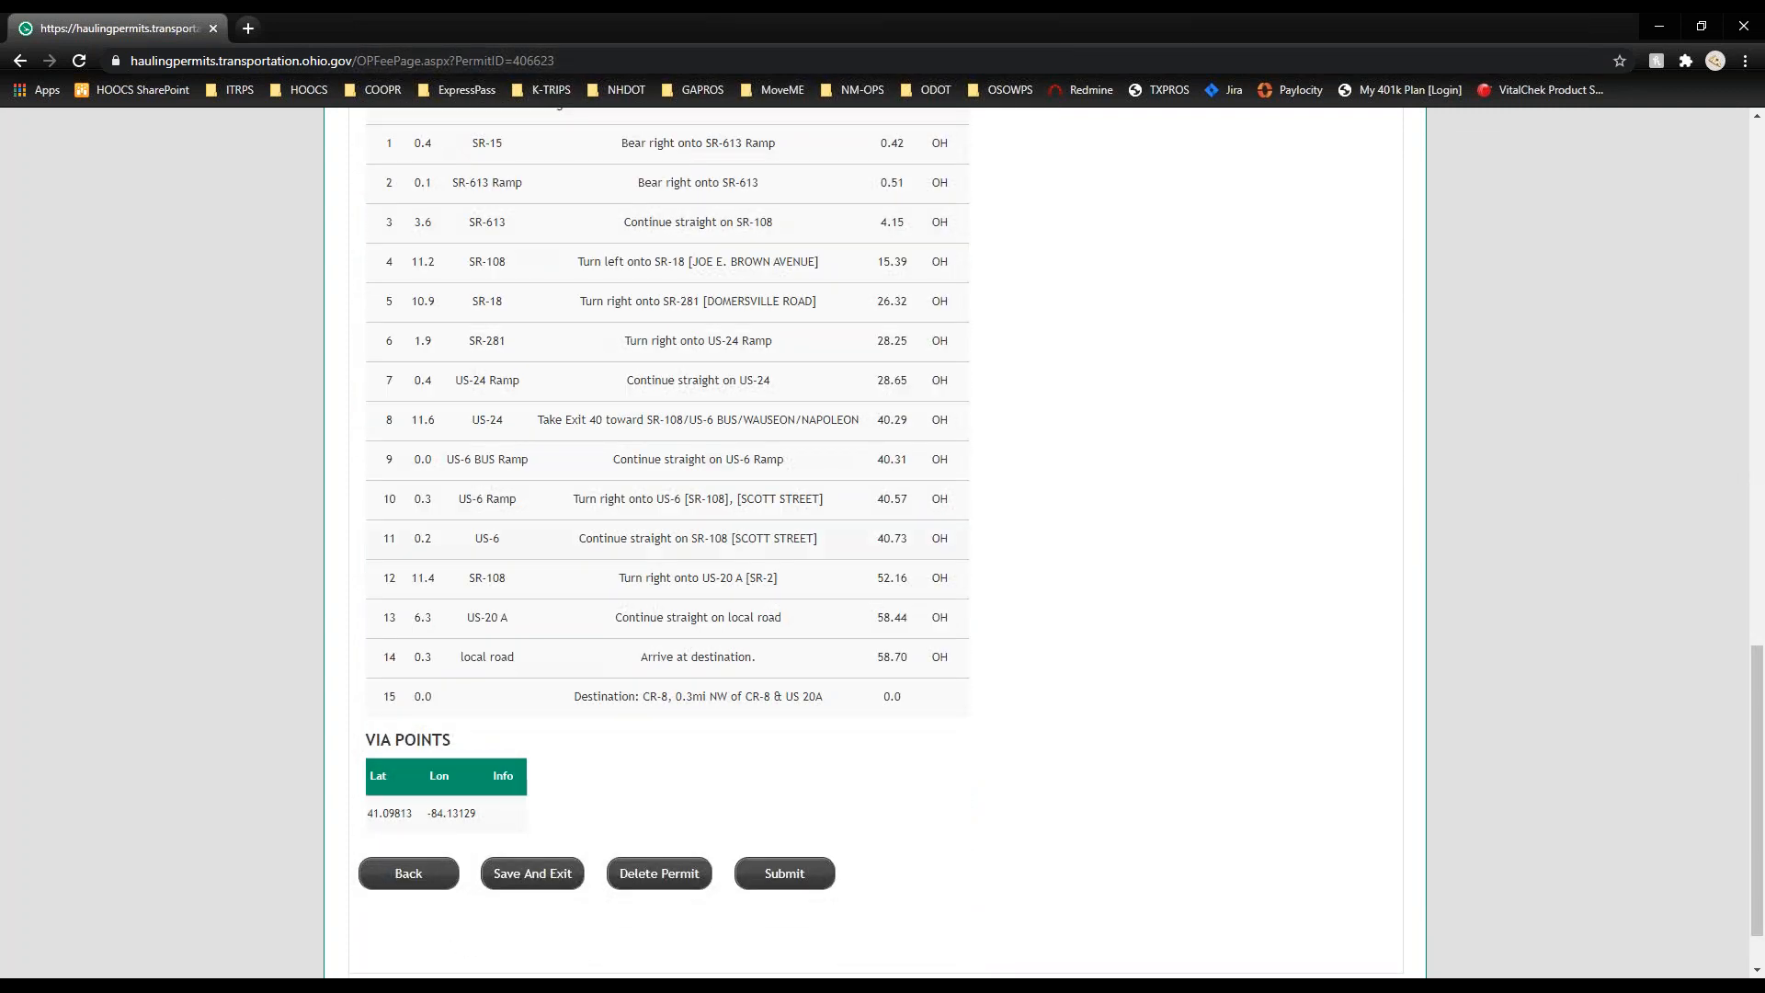
pyautogui.click(787, 875)
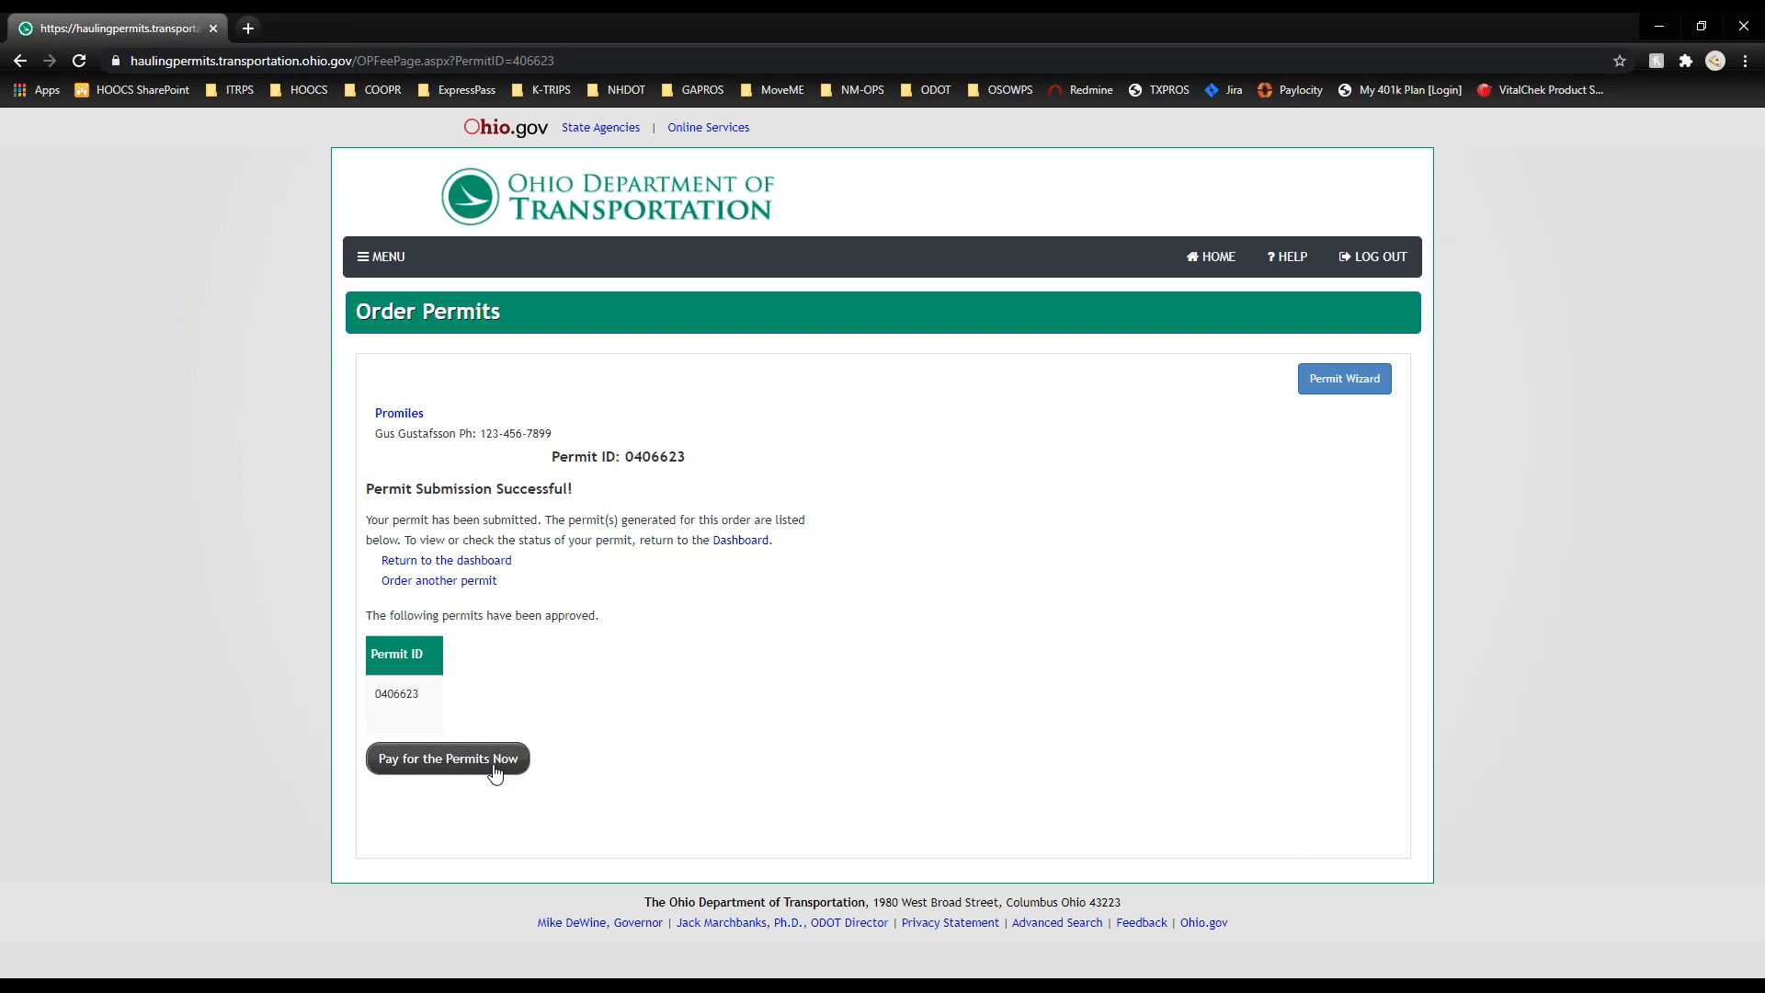
pyautogui.click(496, 774)
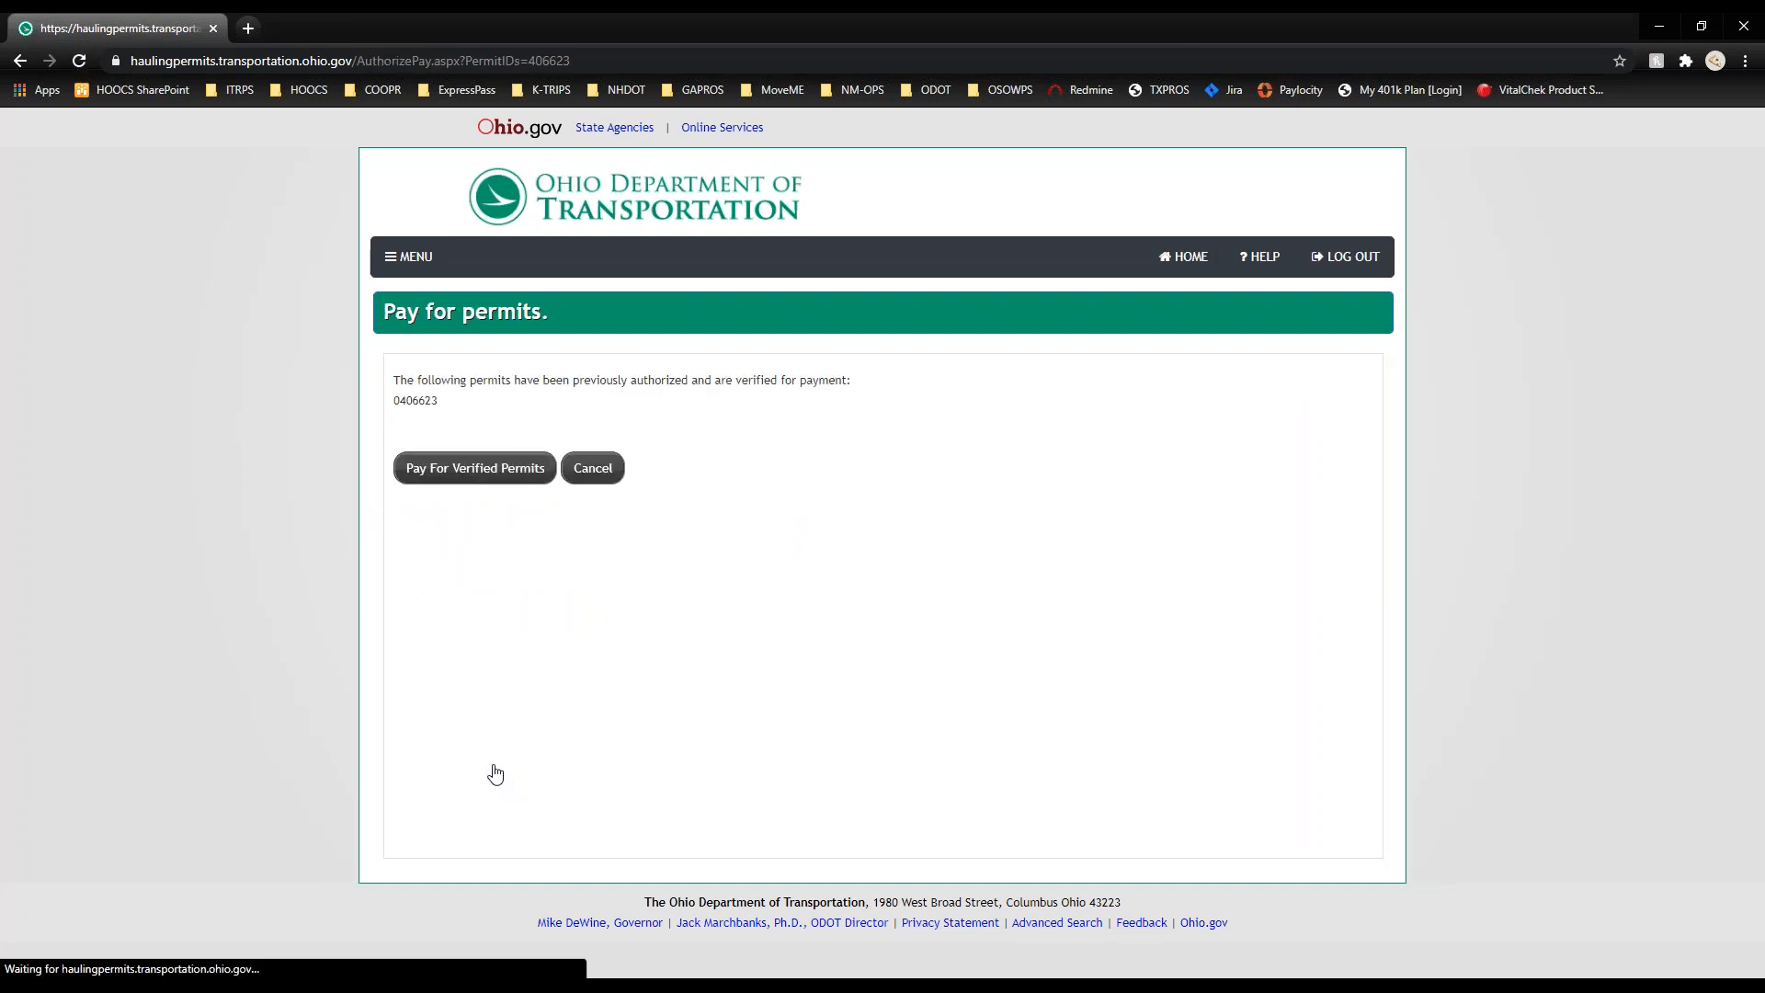
pyautogui.click(440, 471)
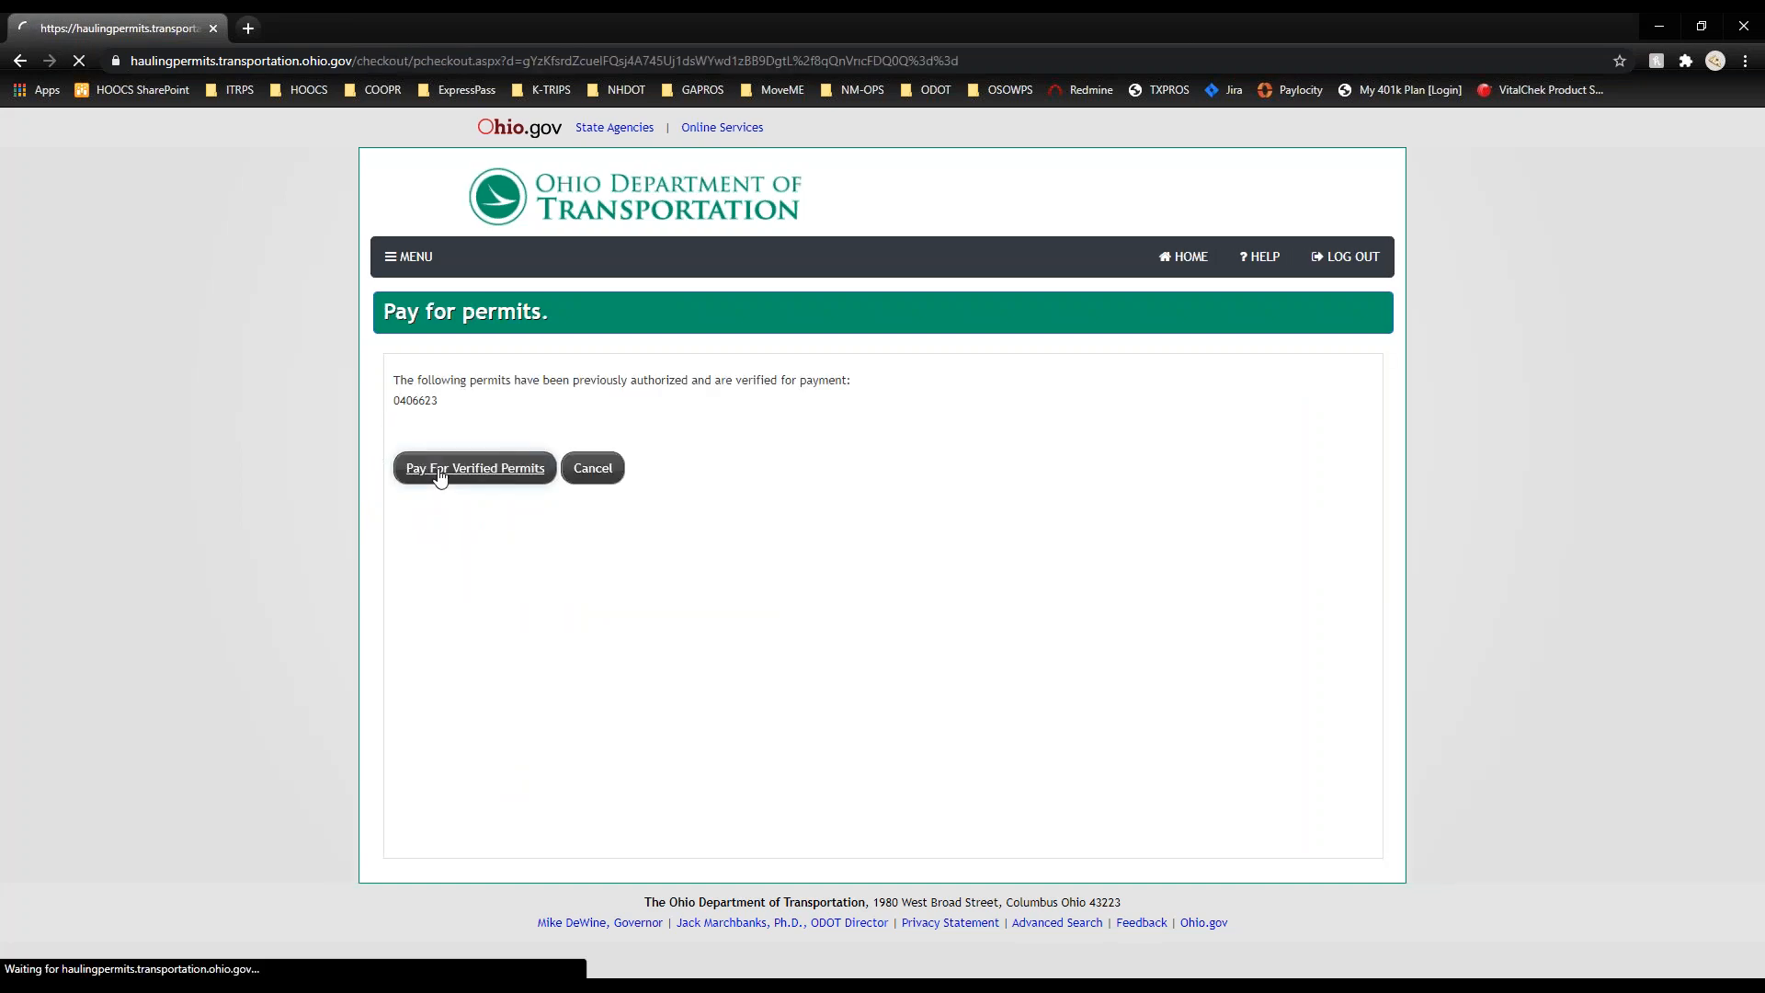
pyautogui.click(487, 504)
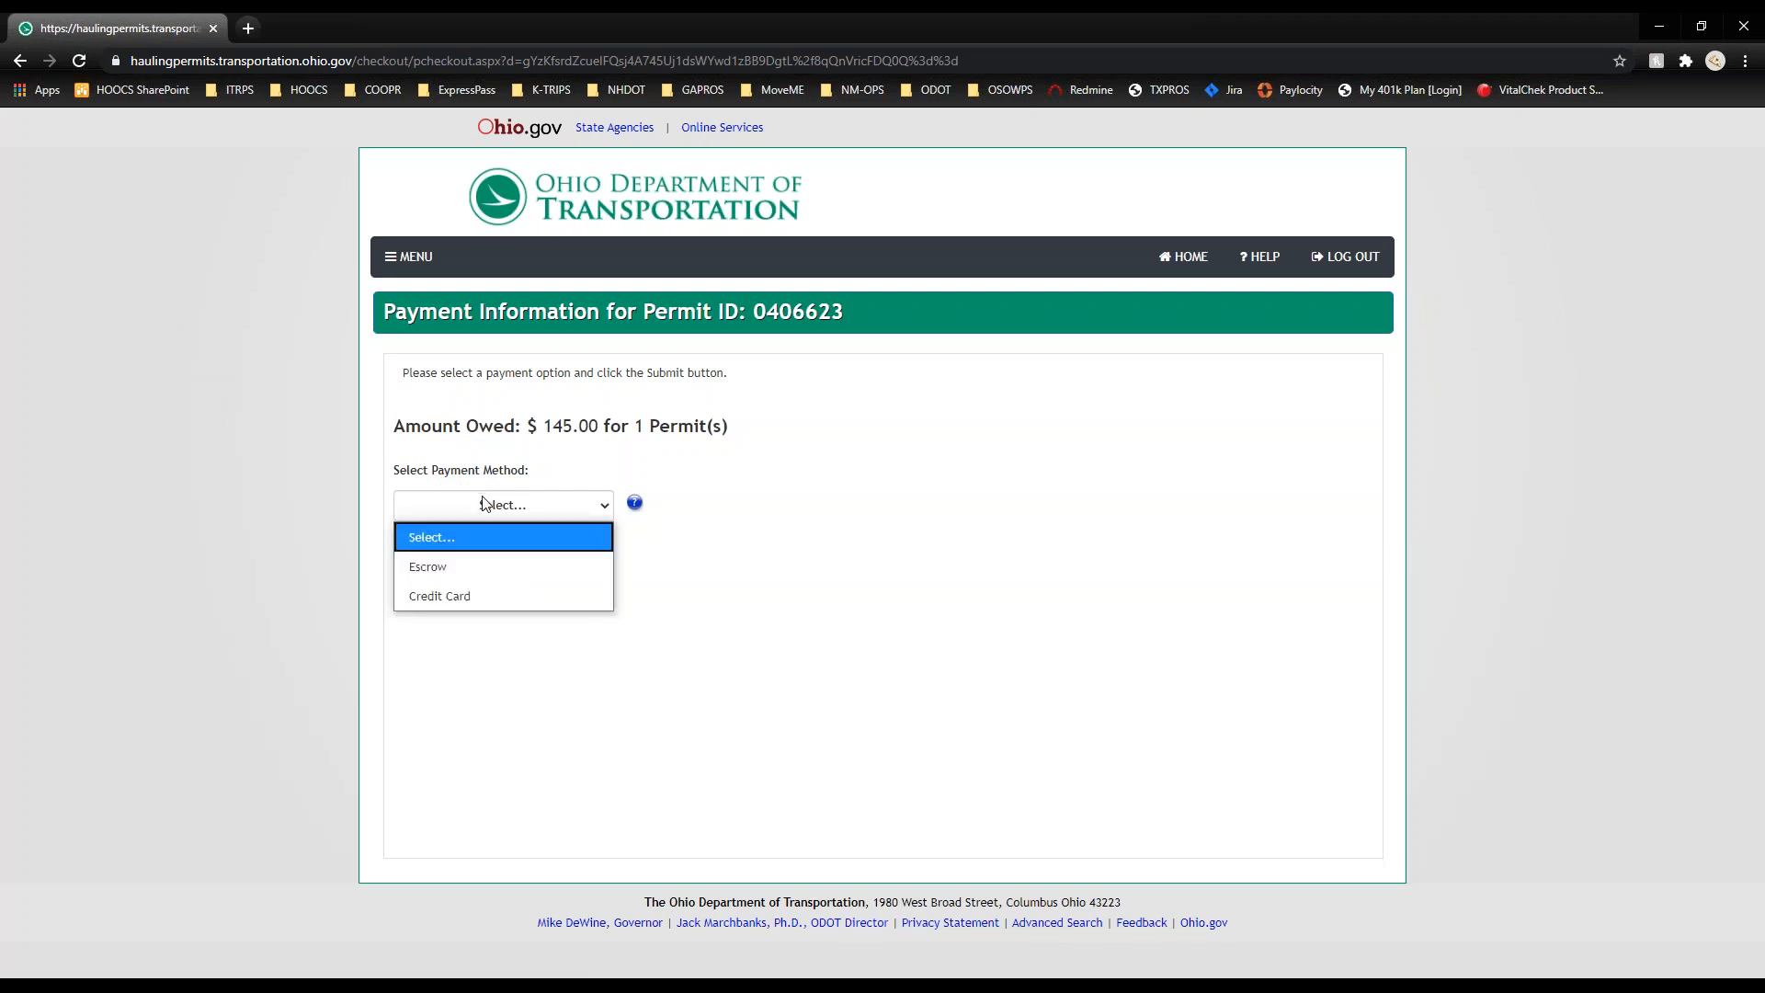
pyautogui.click(488, 561)
pyautogui.click(478, 618)
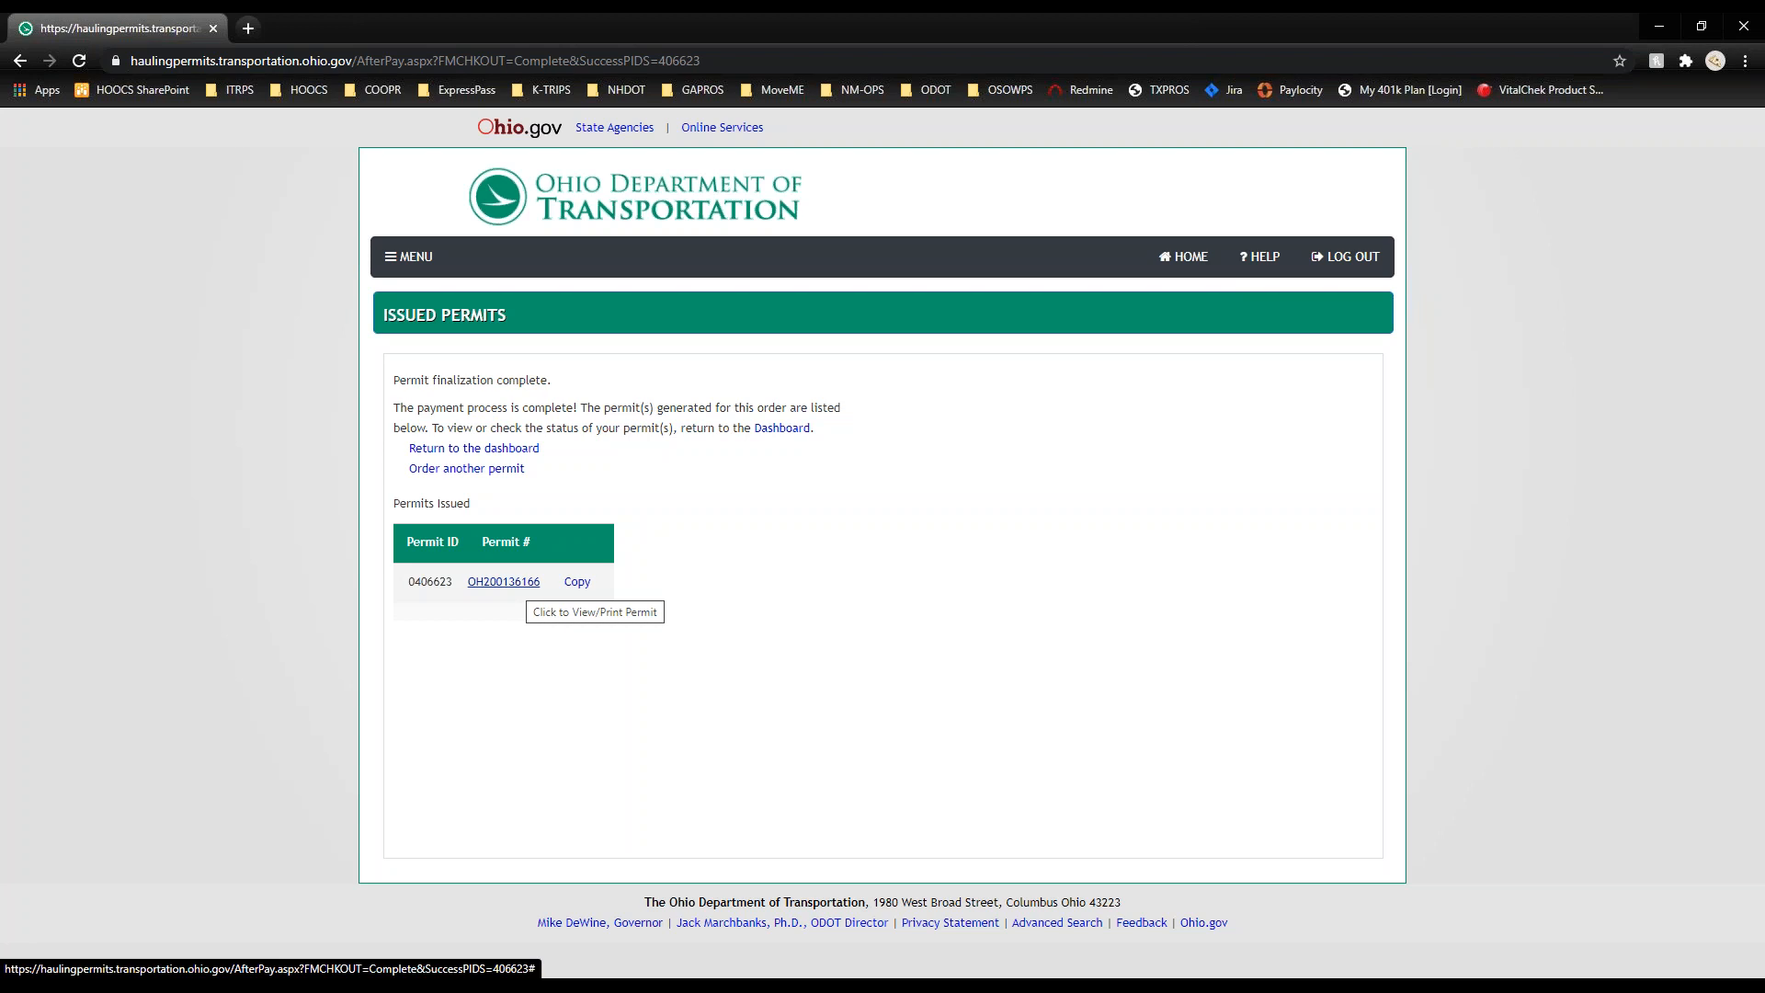
# Step: View the OH200136166 permit PDF, go back to the Company Dashboard, and recheck the PDF from there
pyautogui.click(504, 582)
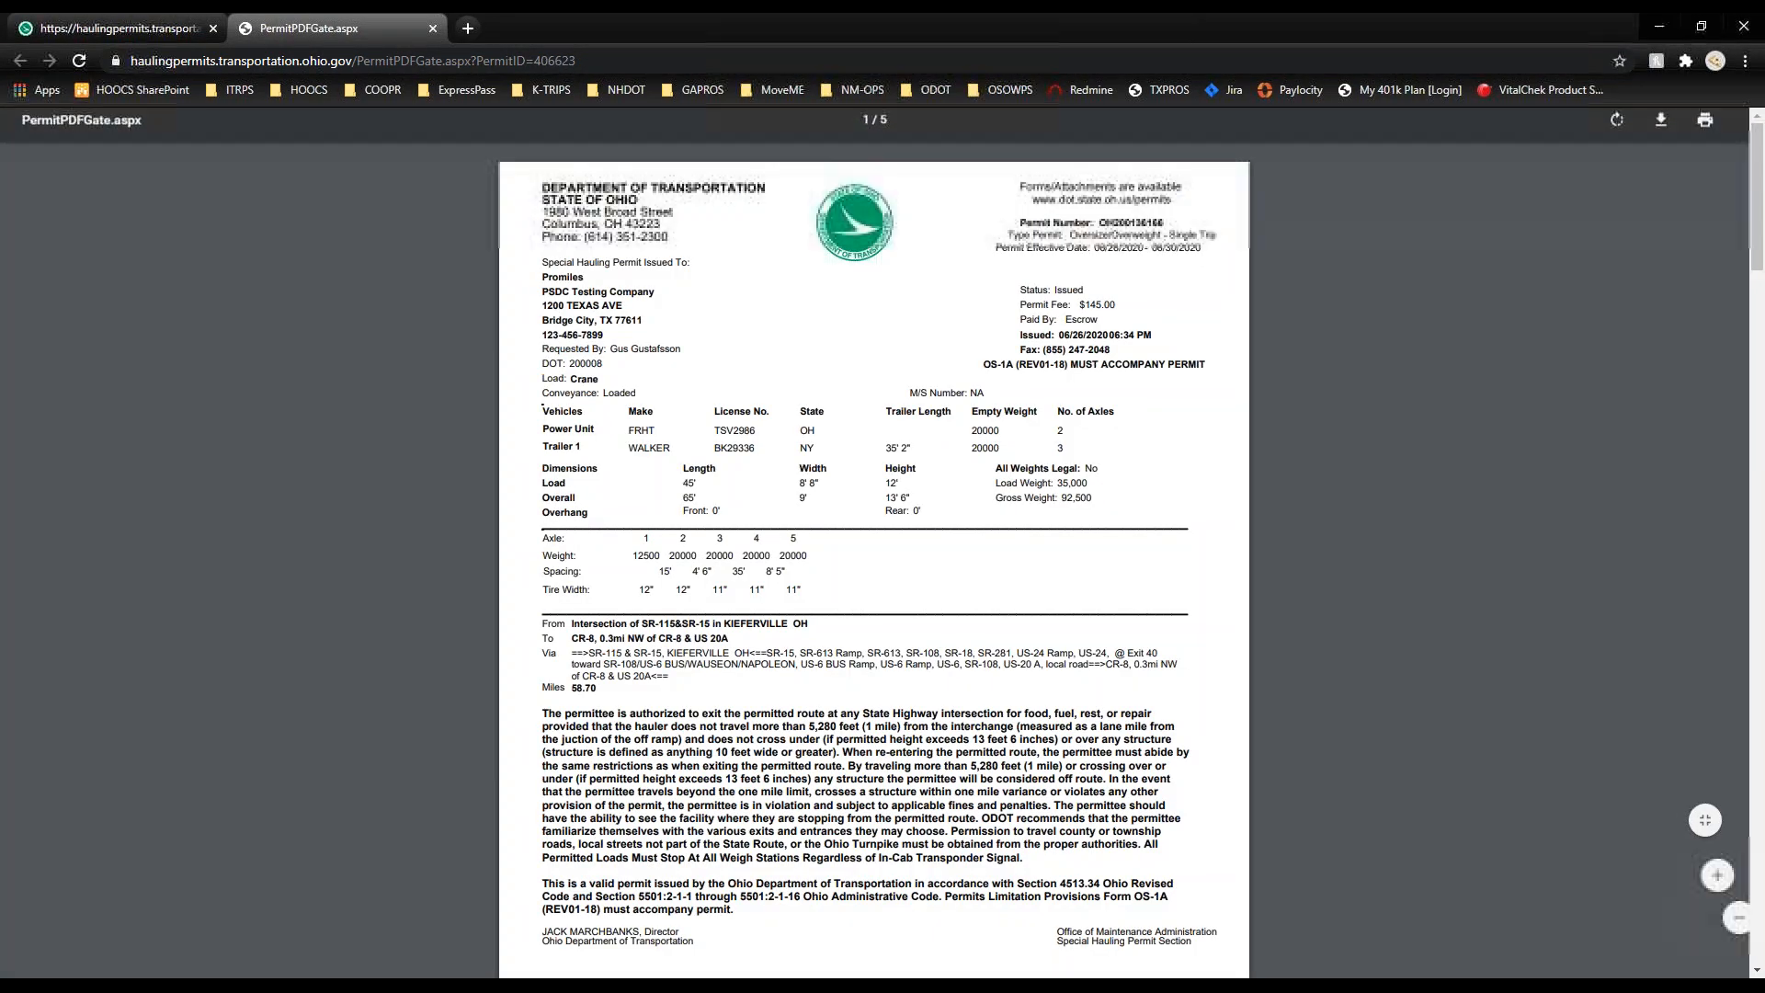
pyautogui.scroll(-5, 874, 543)
pyautogui.scroll(-4, 874, 543)
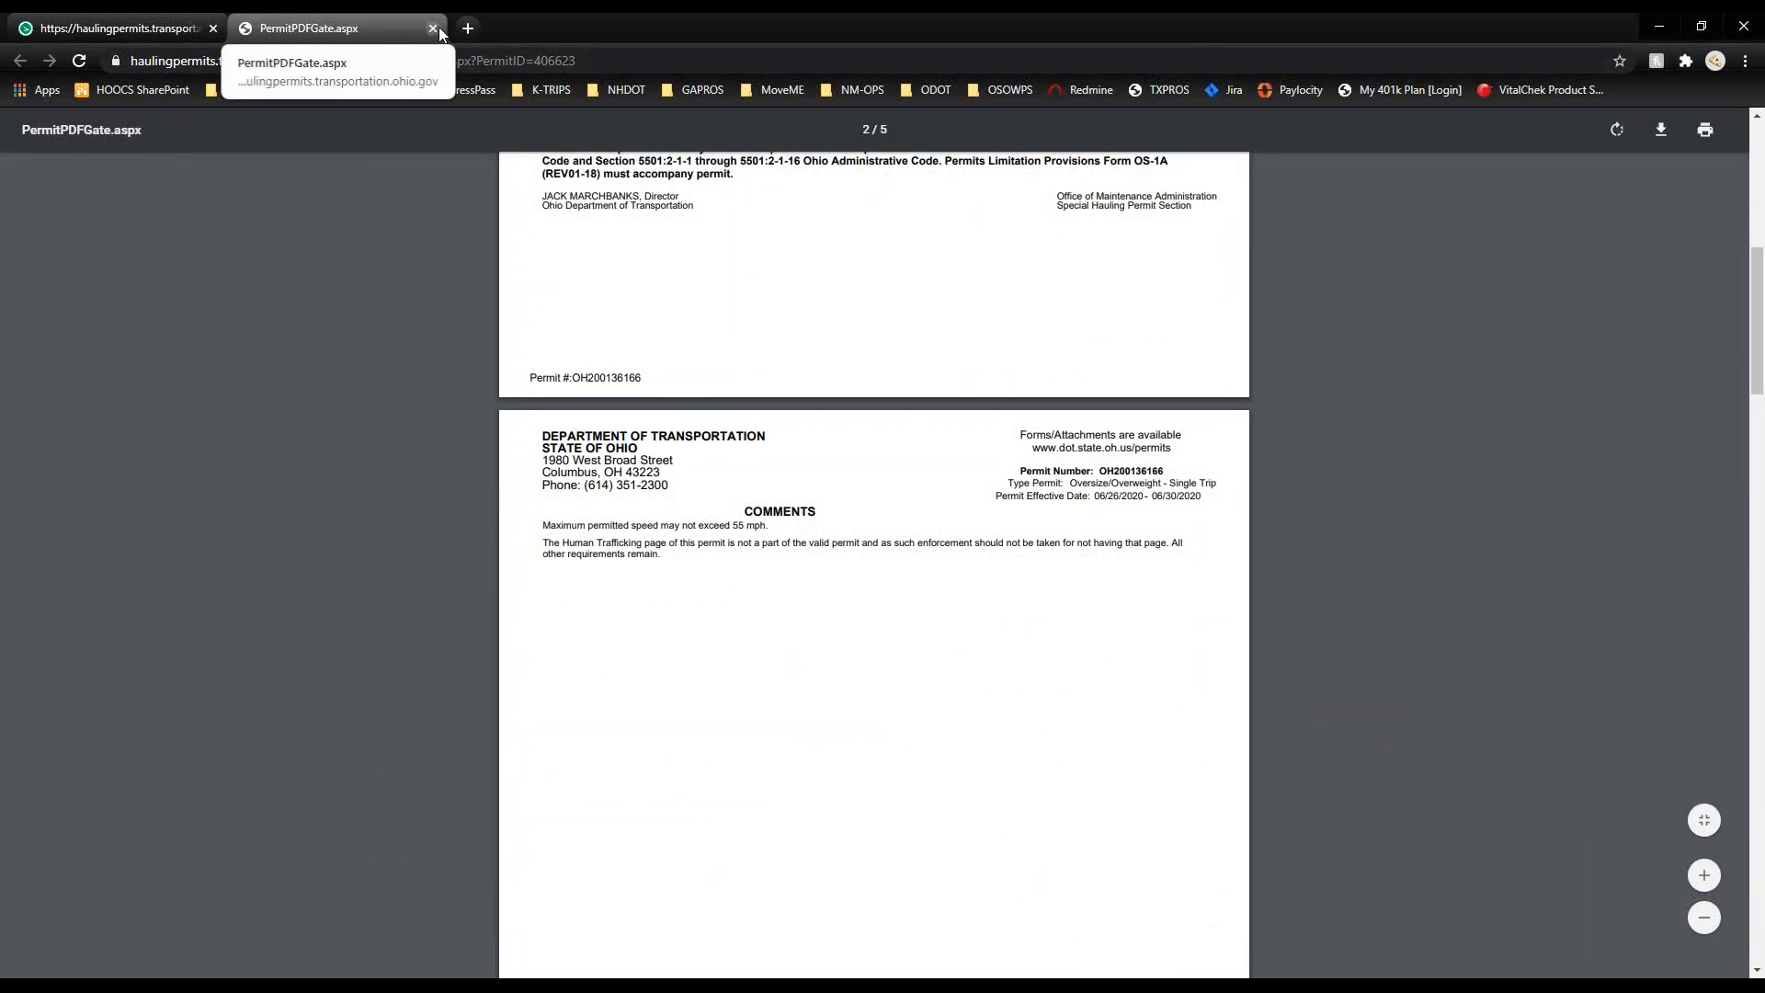
pyautogui.click(433, 28)
pyautogui.click(513, 449)
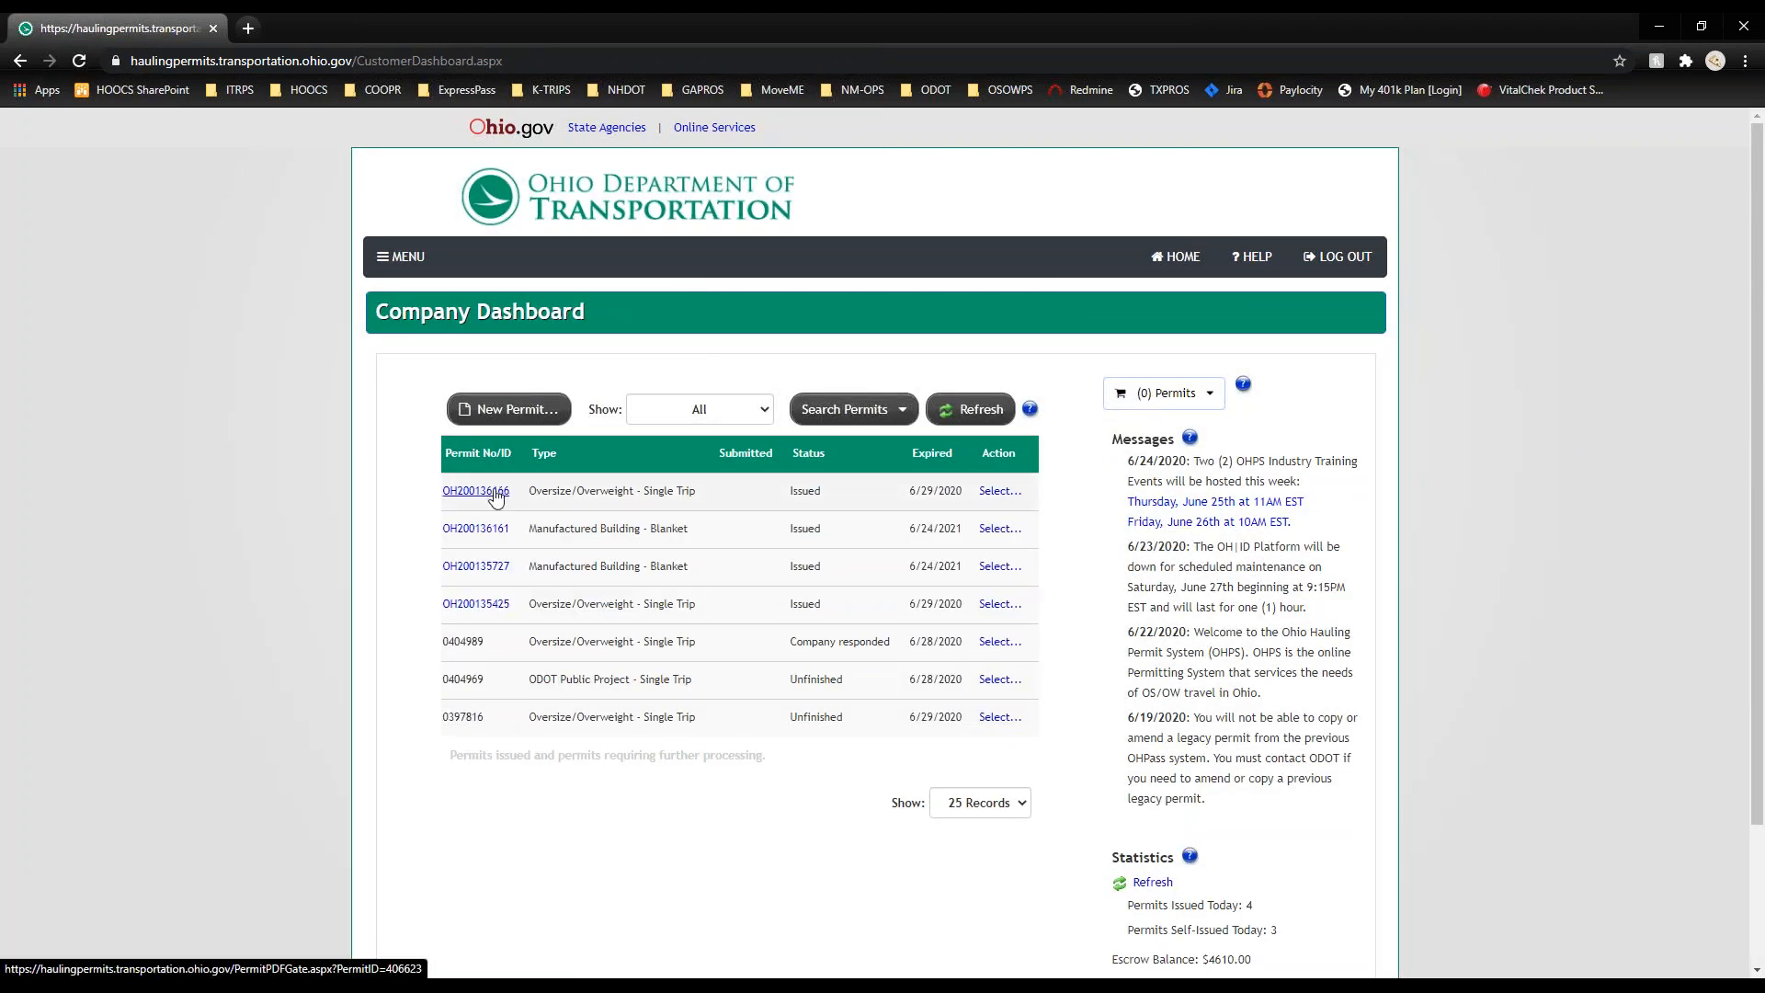
pyautogui.click(497, 497)
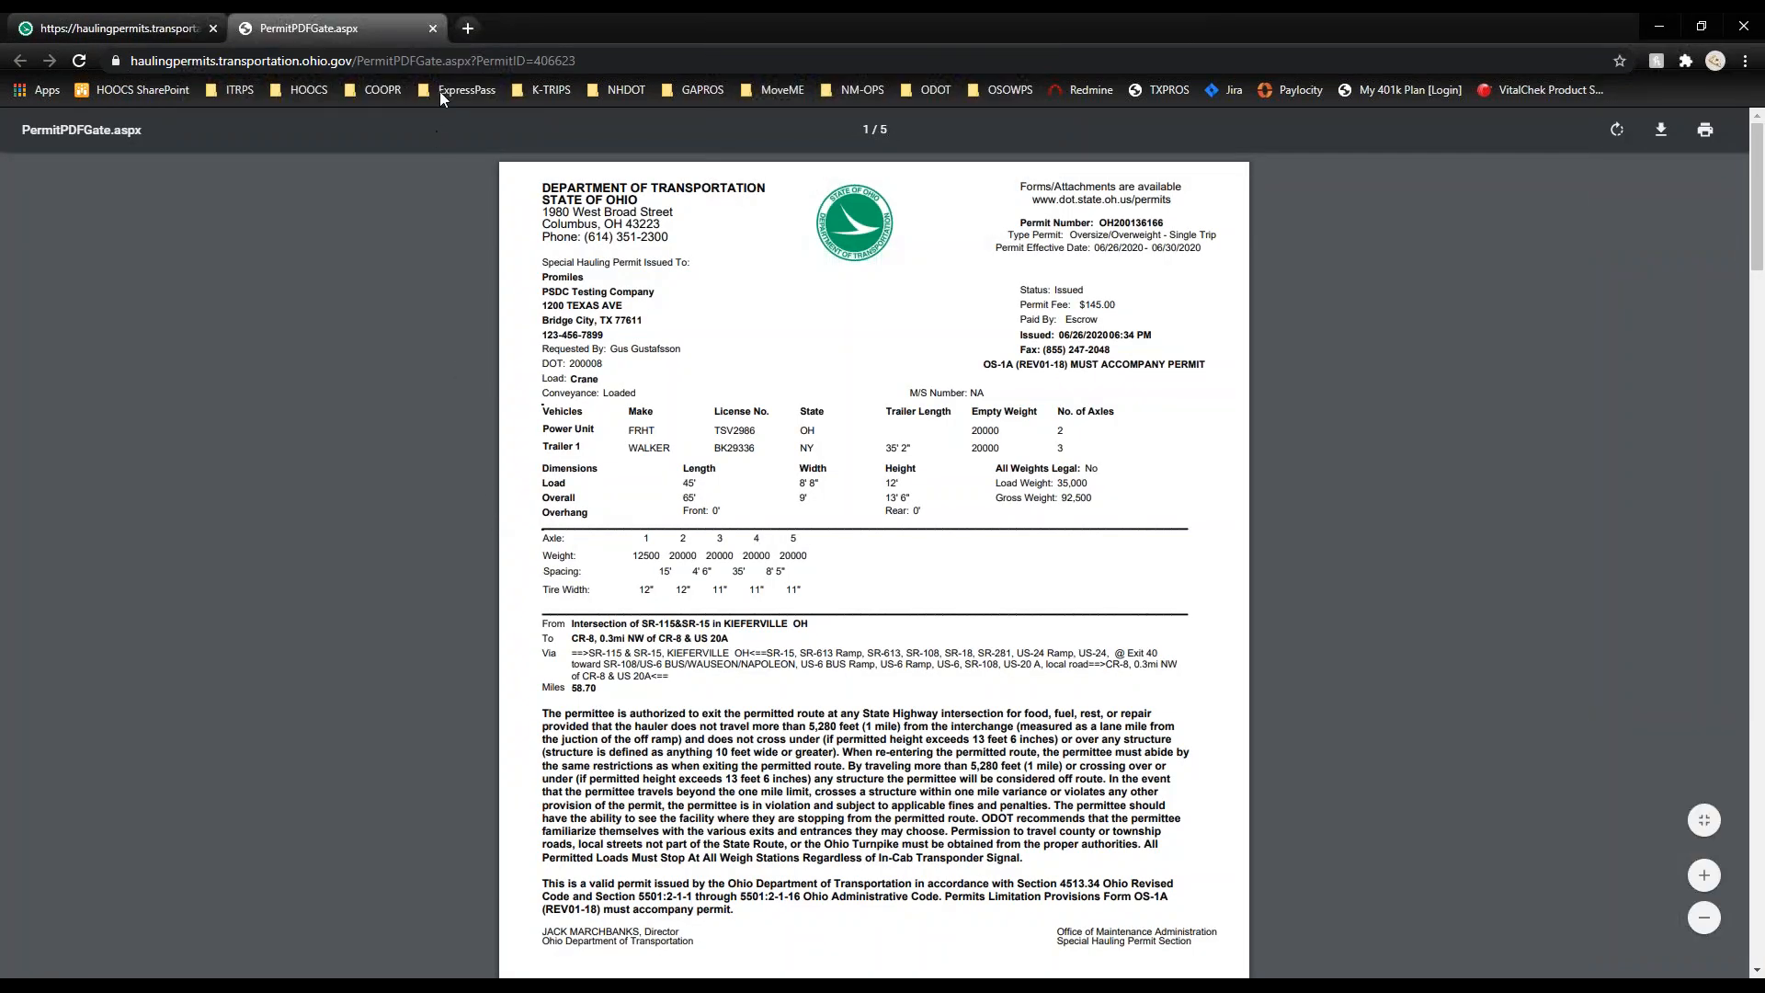
pyautogui.click(434, 28)
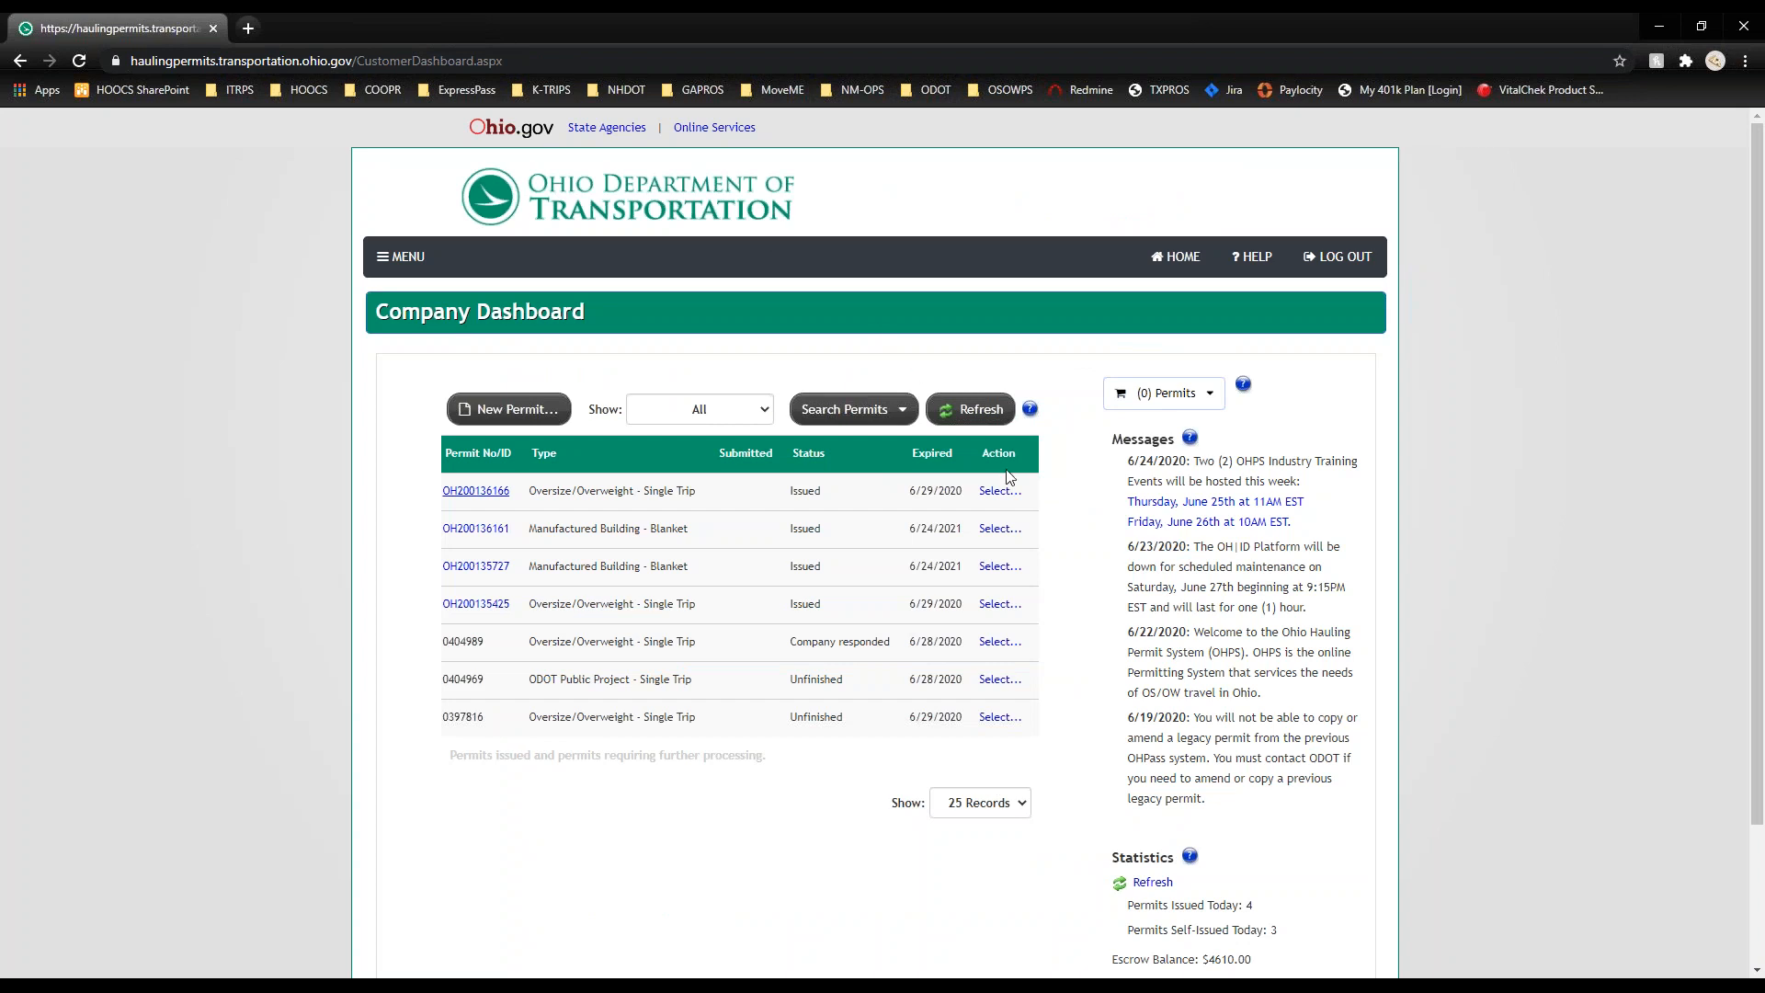
# Step: Show the View Permit details for OH200136166: status Issued, 6/25/2020 to 6/29/2020
pyautogui.click(1002, 495)
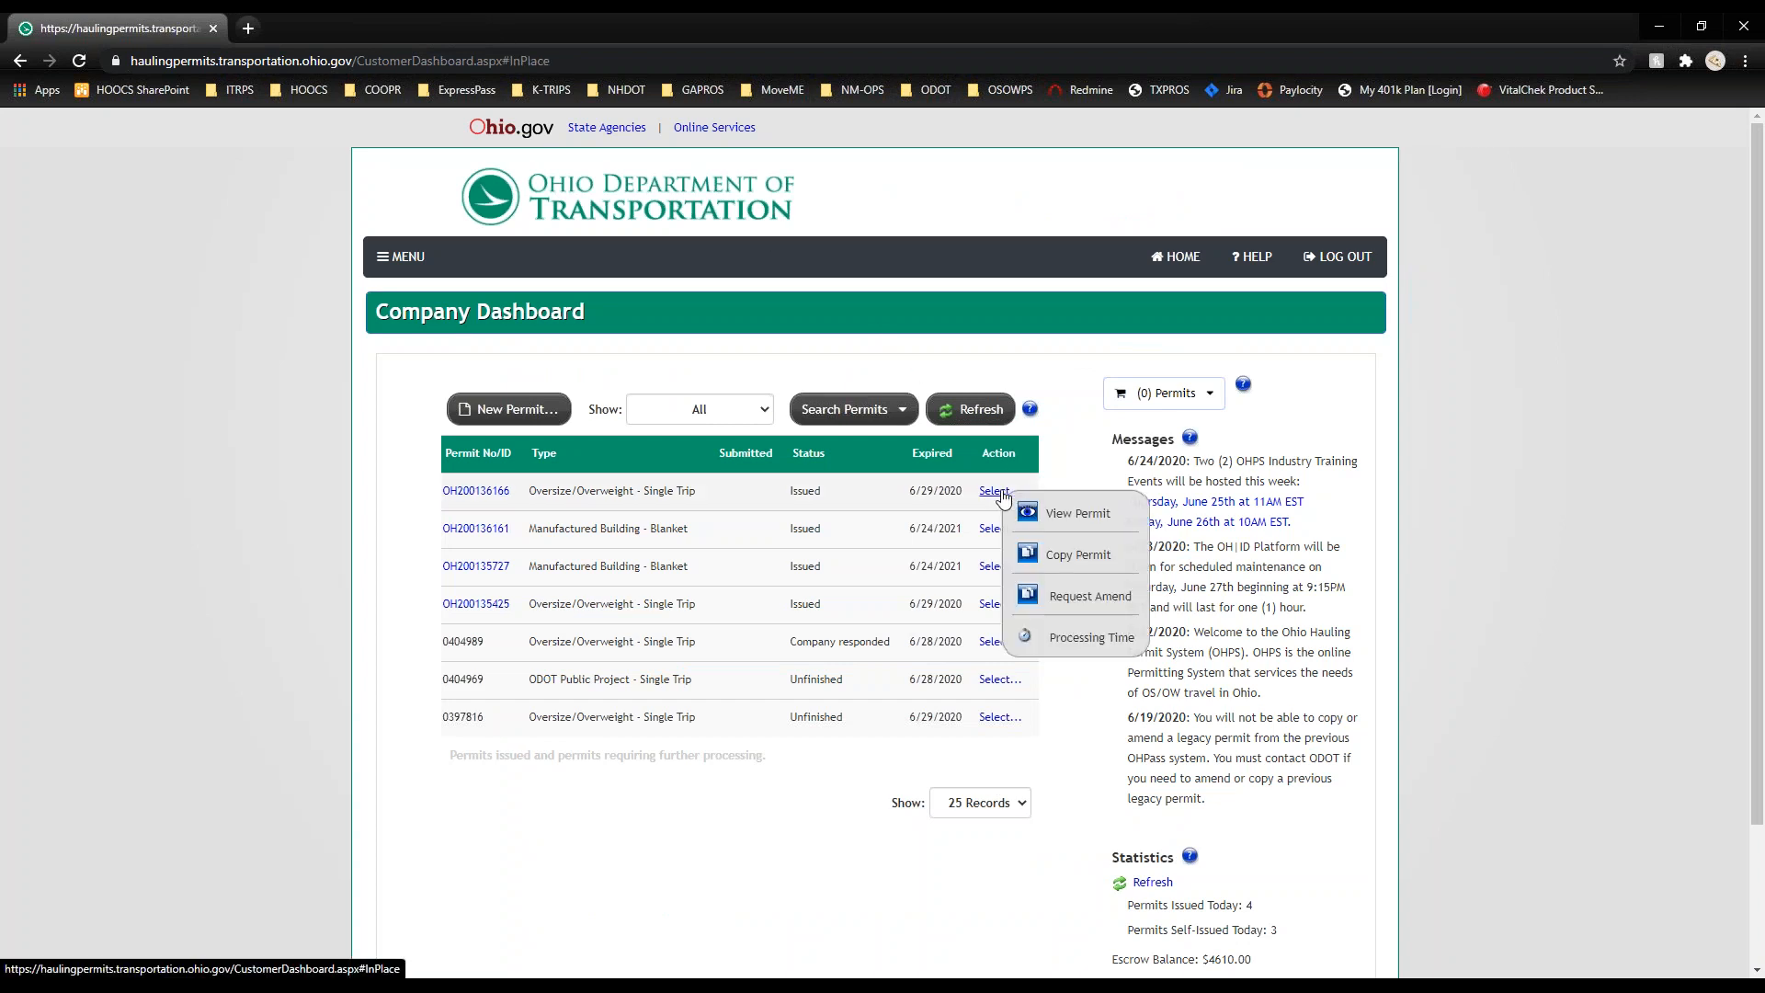
pyautogui.click(1086, 518)
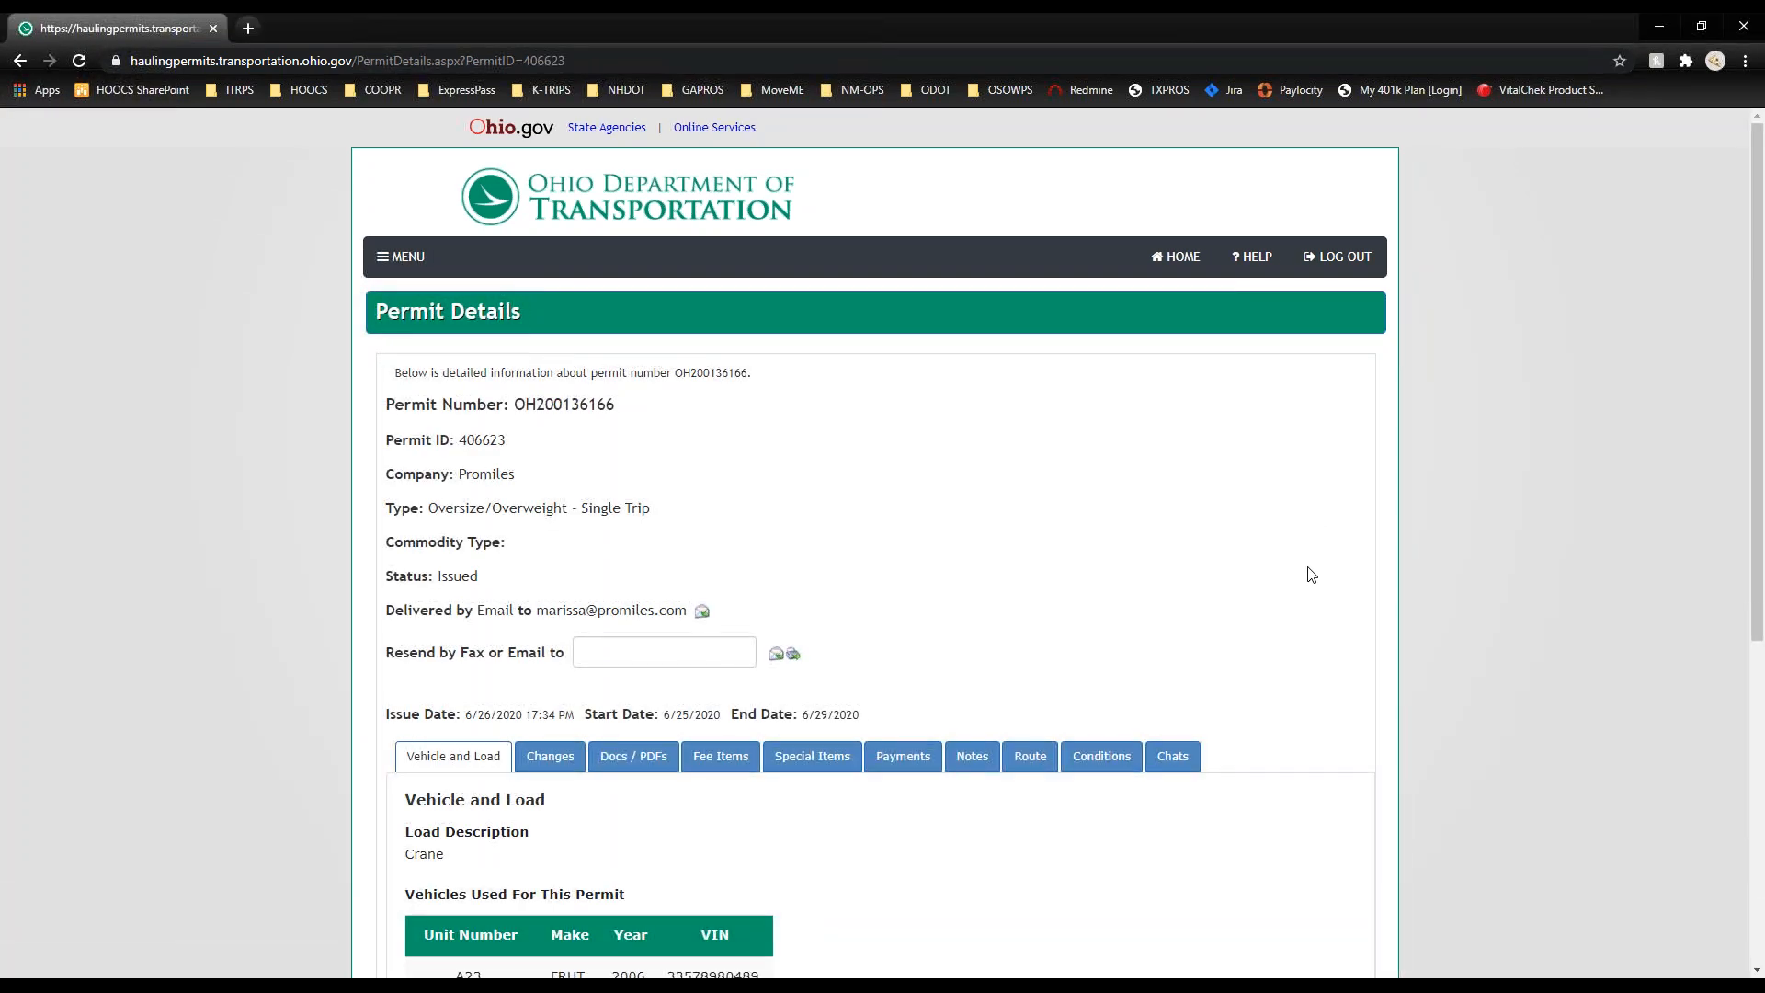
pyautogui.scroll(-2, 1312, 575)
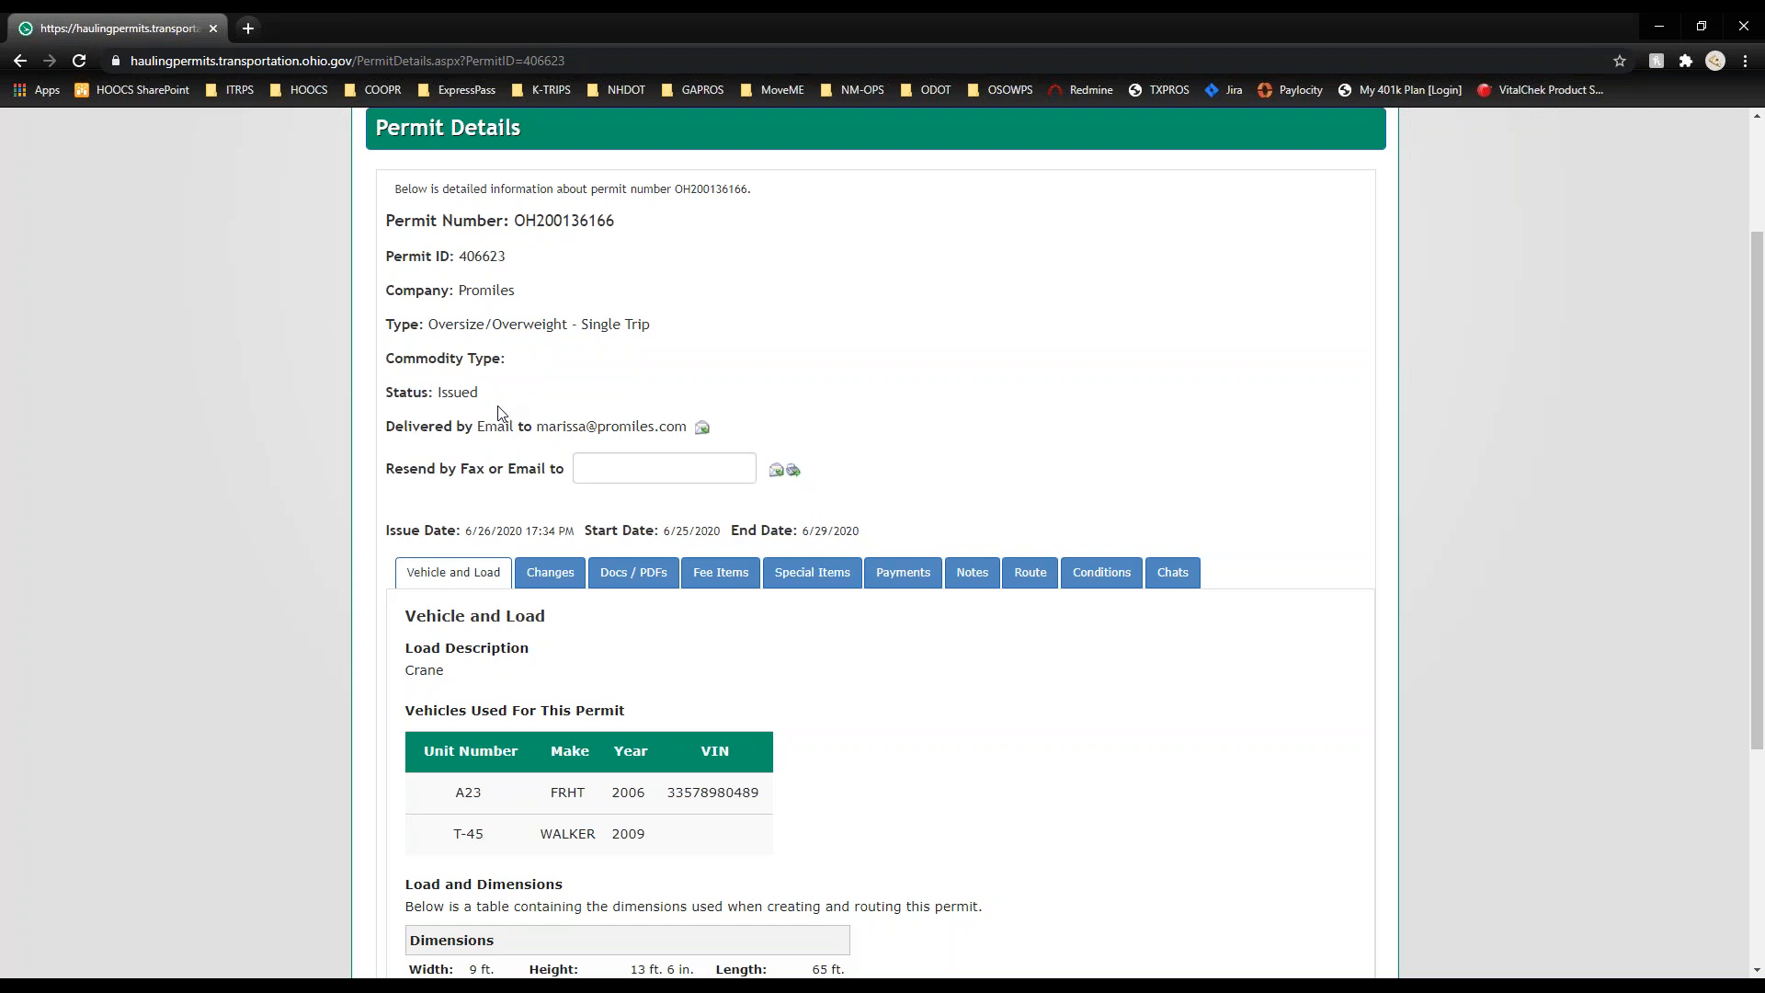
pyautogui.click(701, 433)
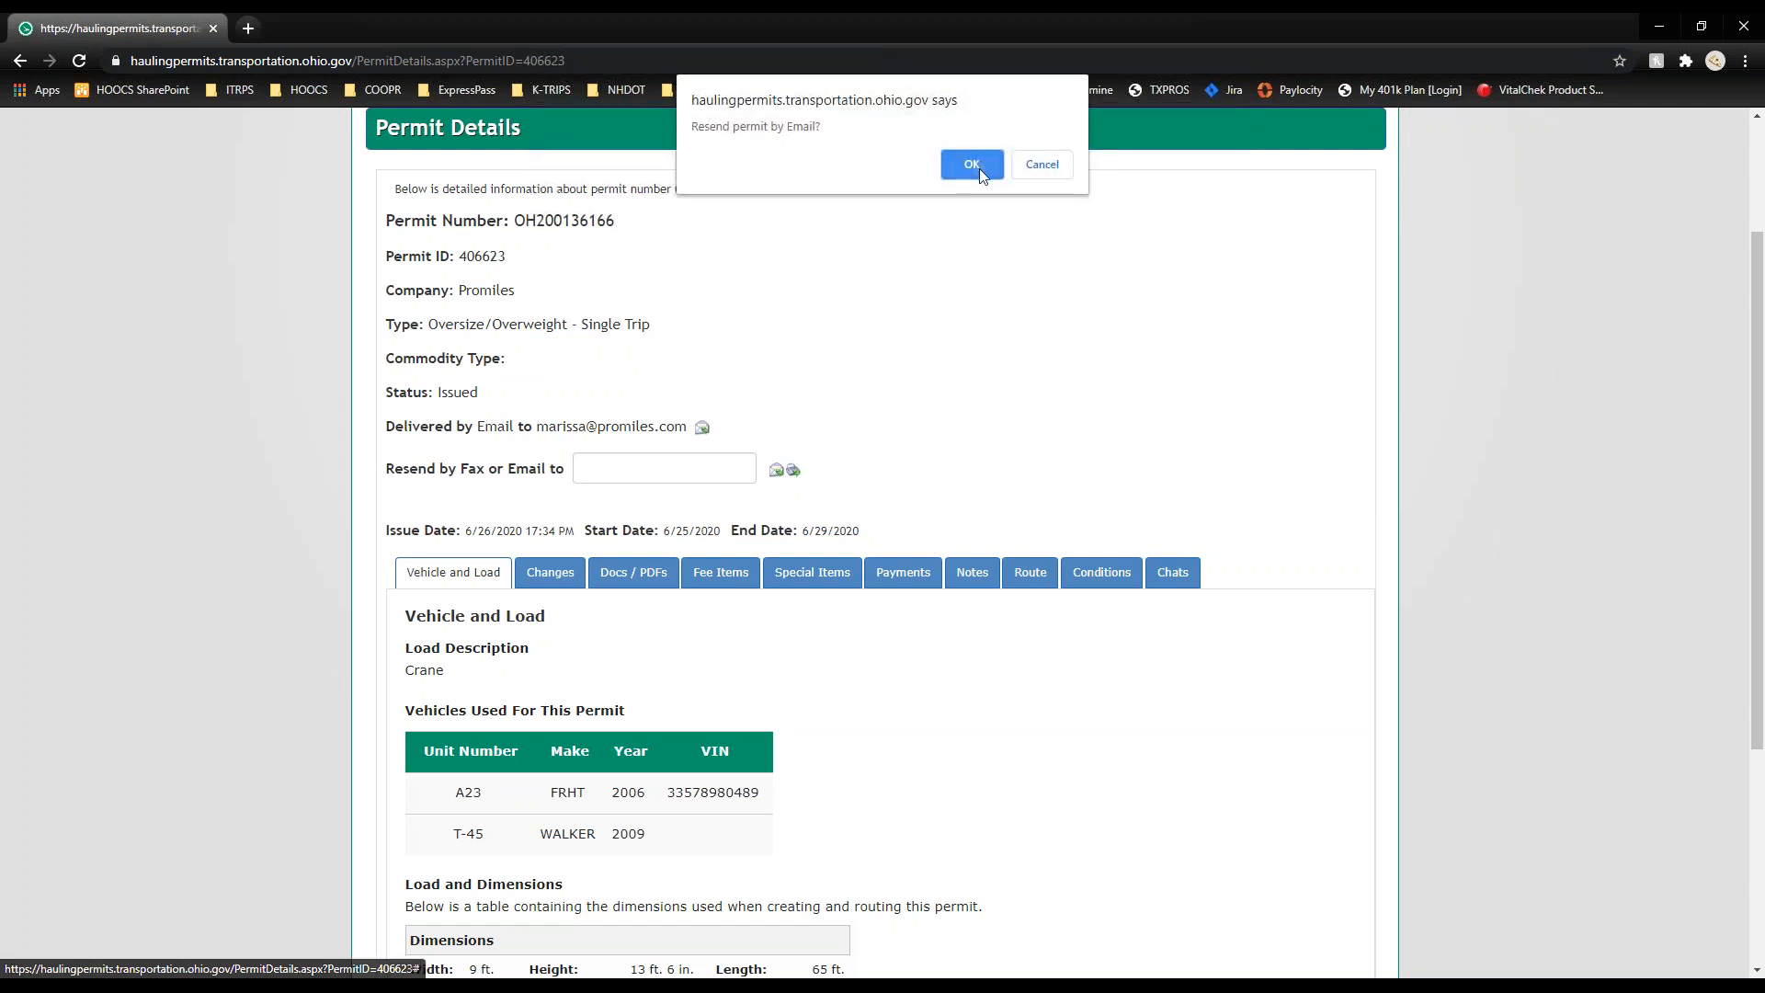
pyautogui.click(981, 170)
pyautogui.click(1052, 173)
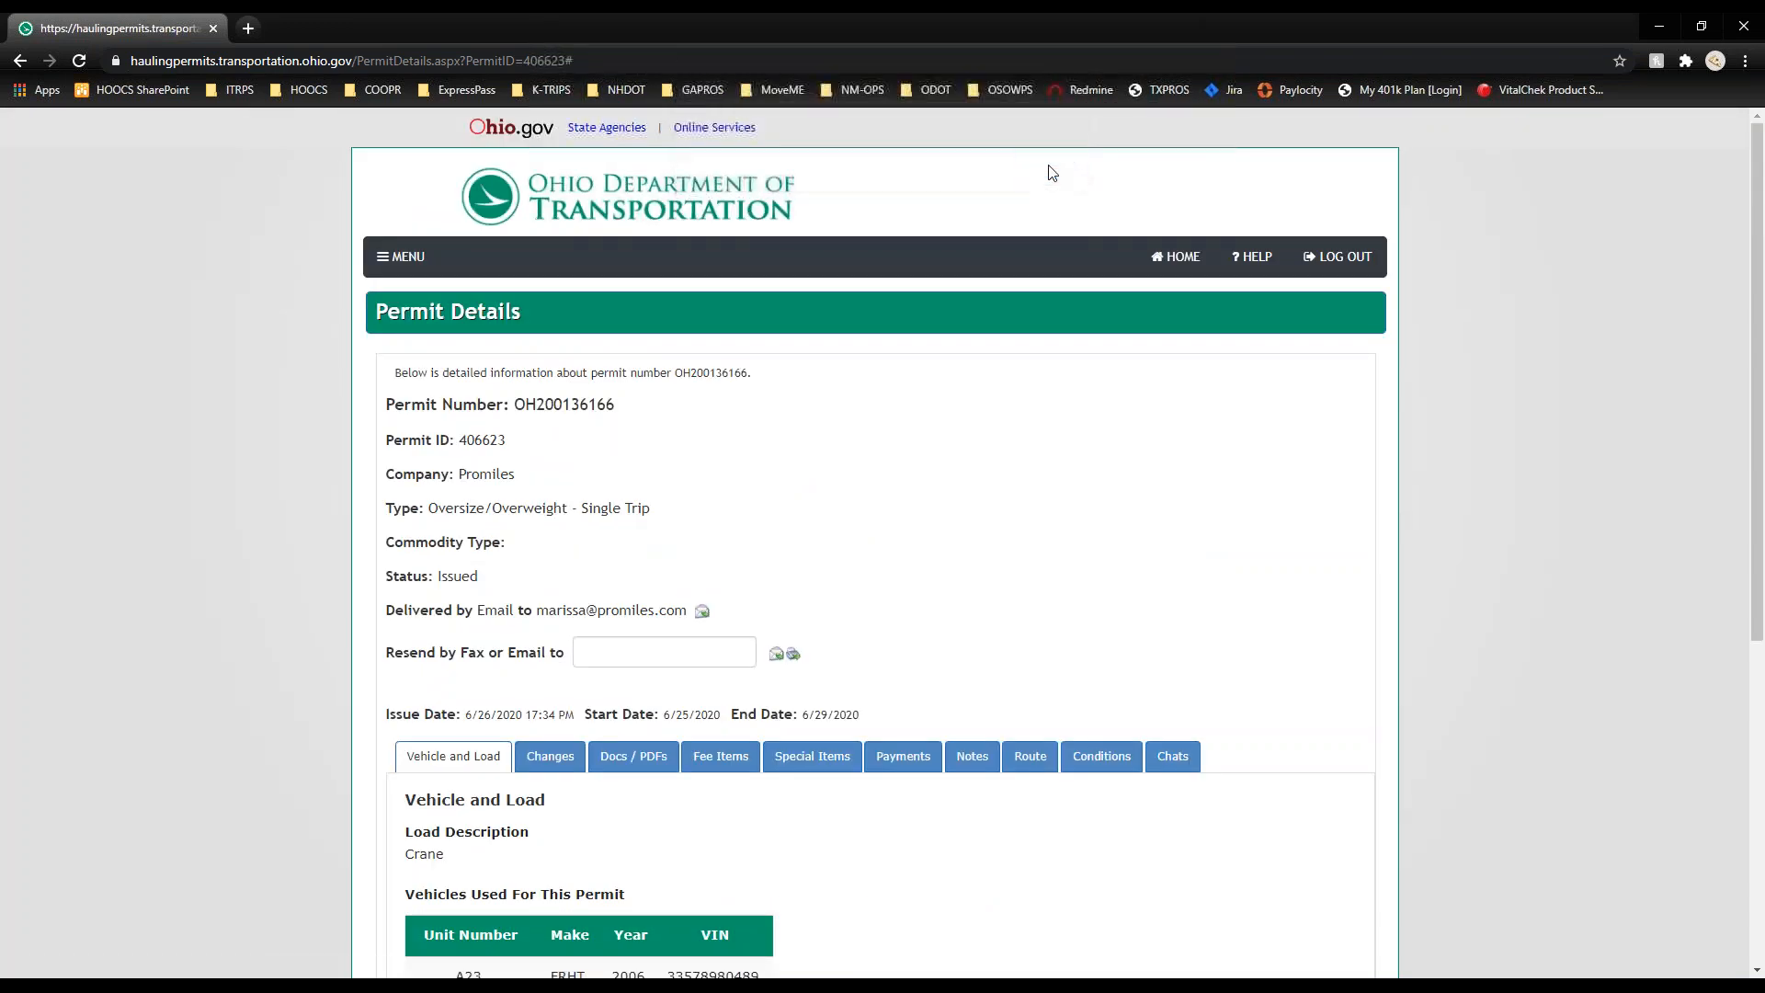
# Step: Email the permit to a saved address entered in Resend by Fax or Email, then clear that field
pyautogui.click(618, 648)
pyautogui.click(635, 687)
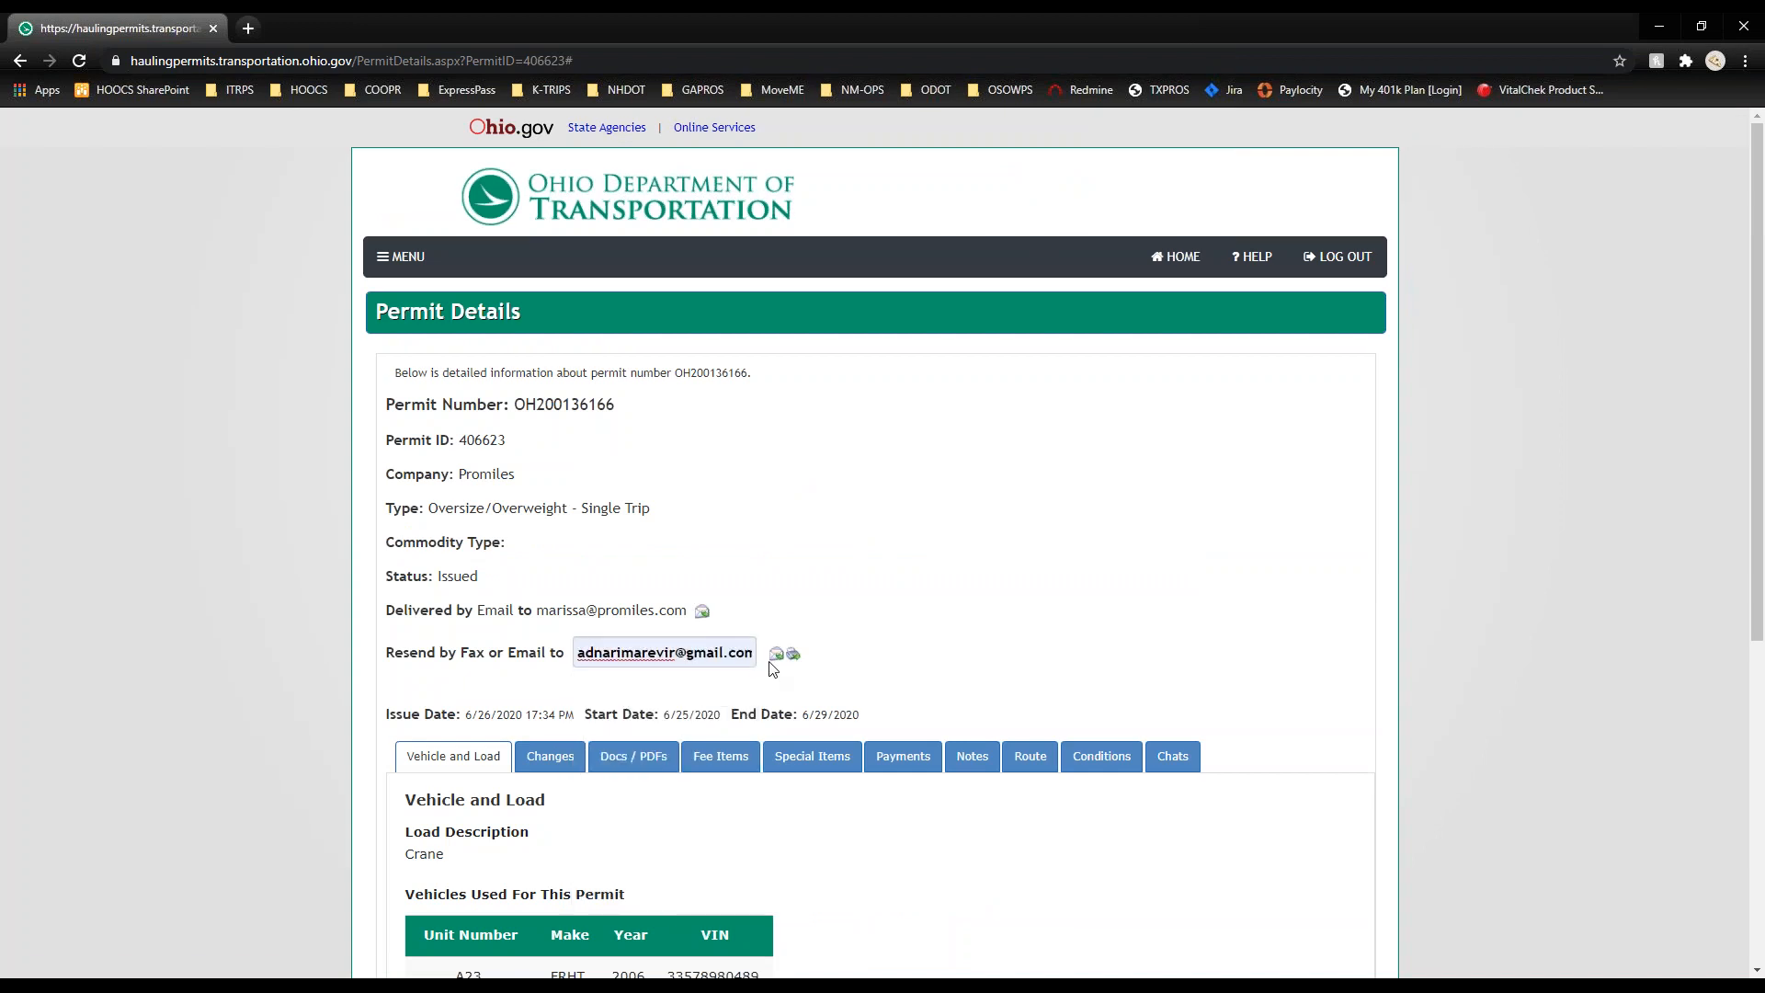
pyautogui.click(776, 653)
pyautogui.click(972, 165)
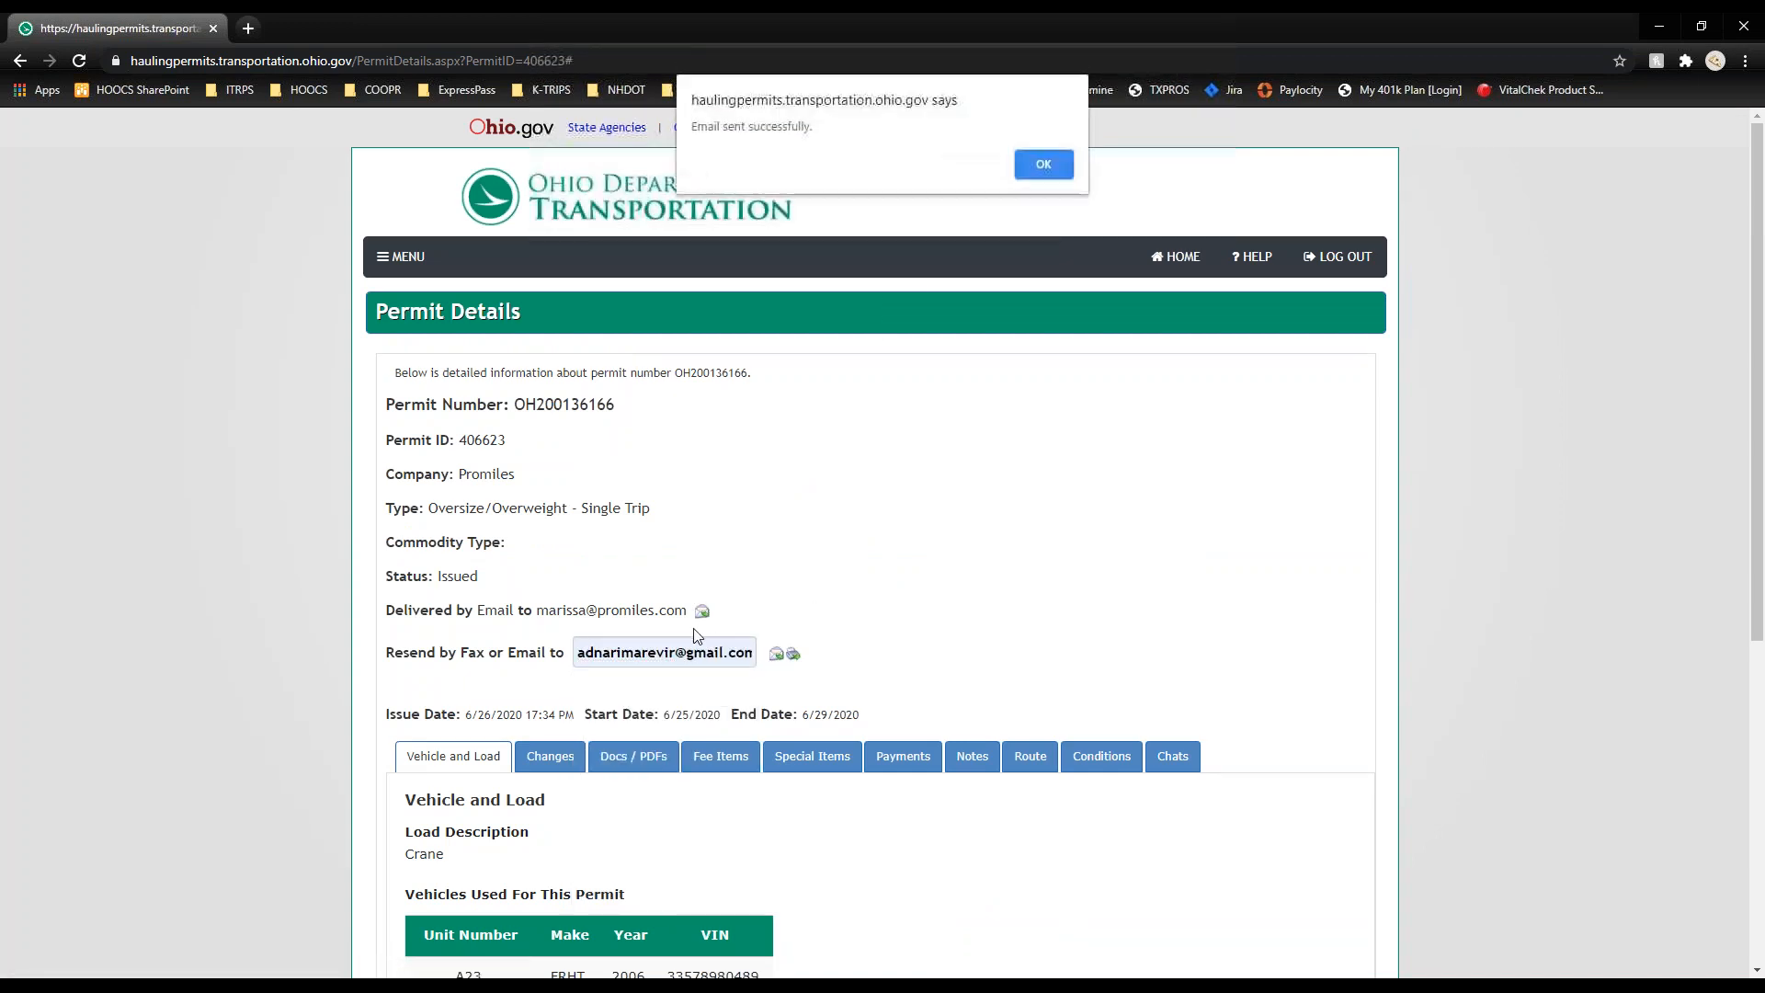
pyautogui.click(1048, 185)
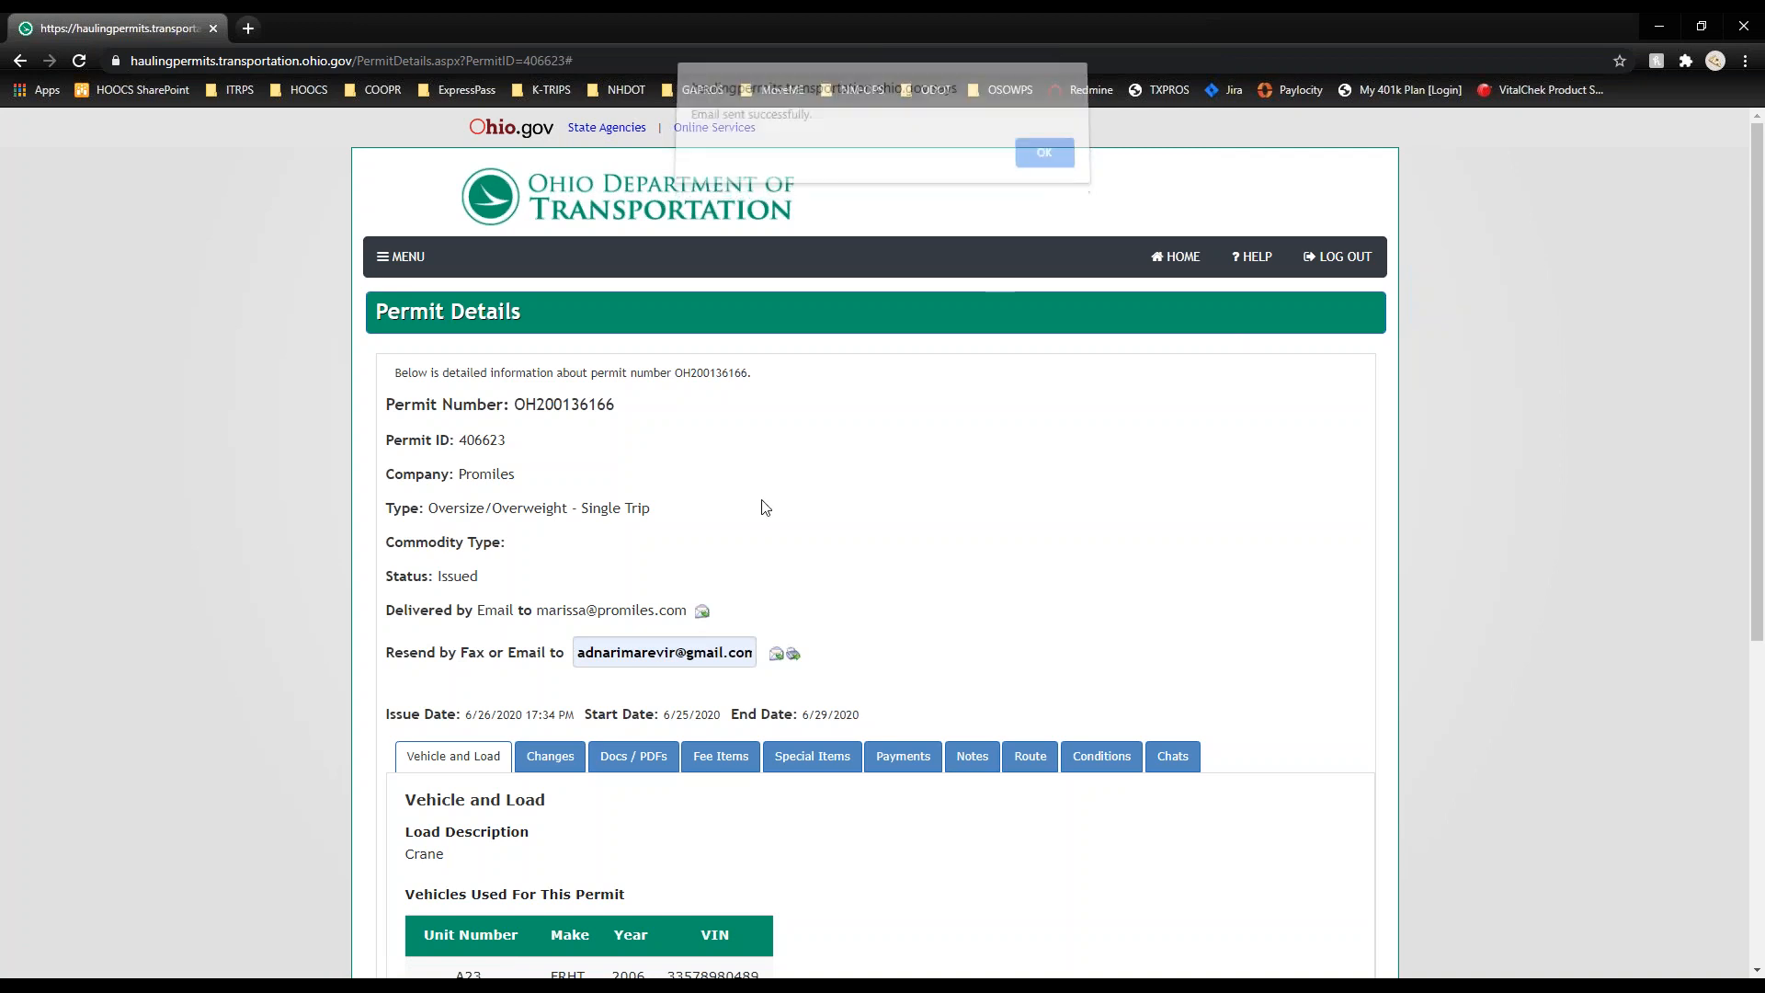
pyautogui.click(654, 647)
pyautogui.tripleClick(654, 647)
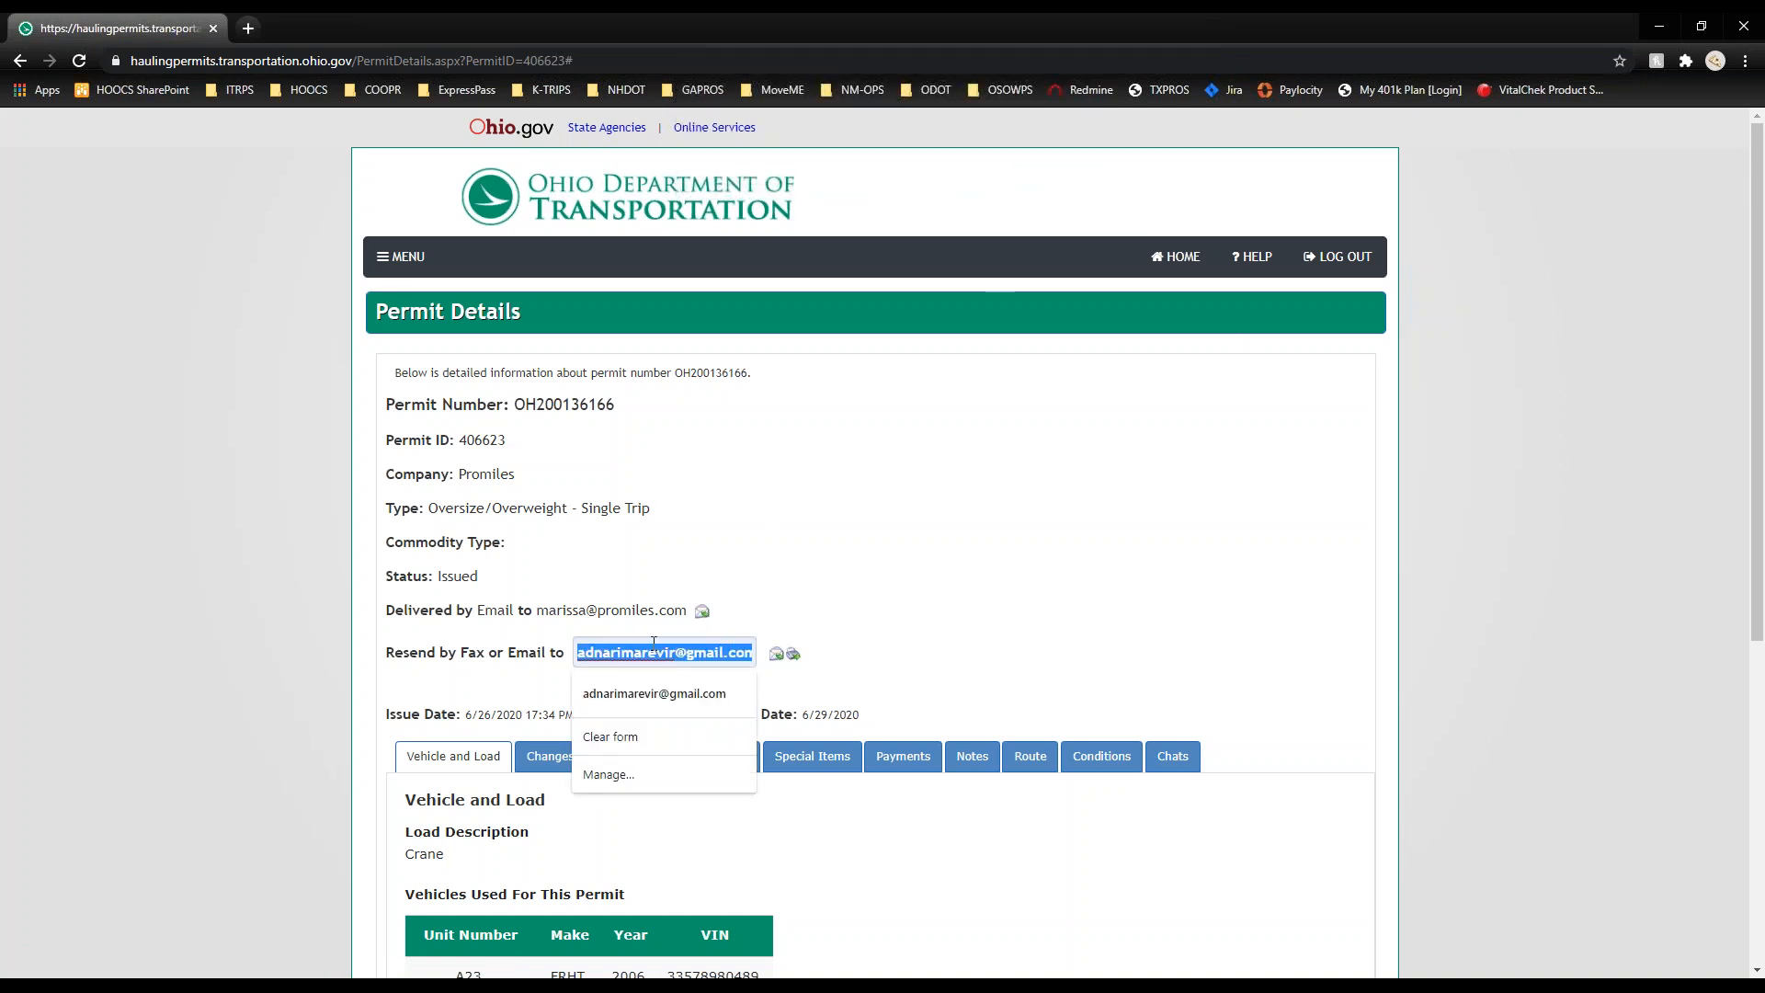
pyautogui.press('BackSpace')
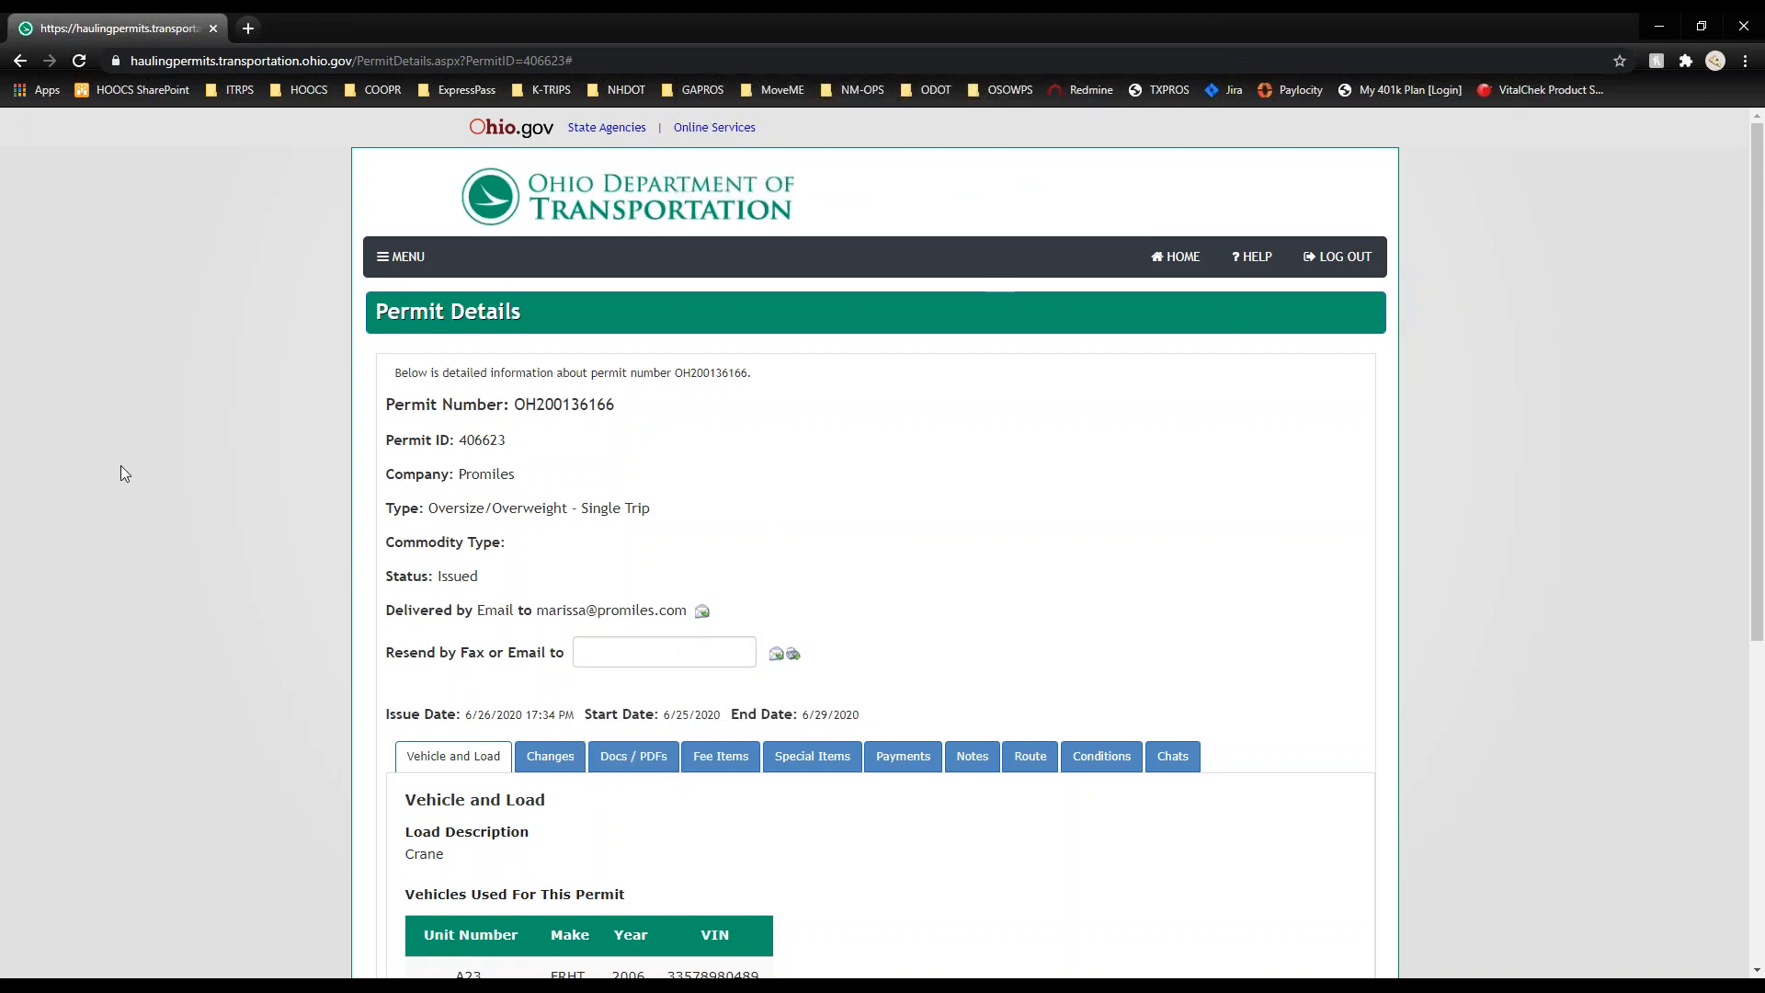
# Step: Review the permit's change history: Start New Permit and Pay and Issue Permit, Jun 26 2020
pyautogui.scroll(-4, 119, 465)
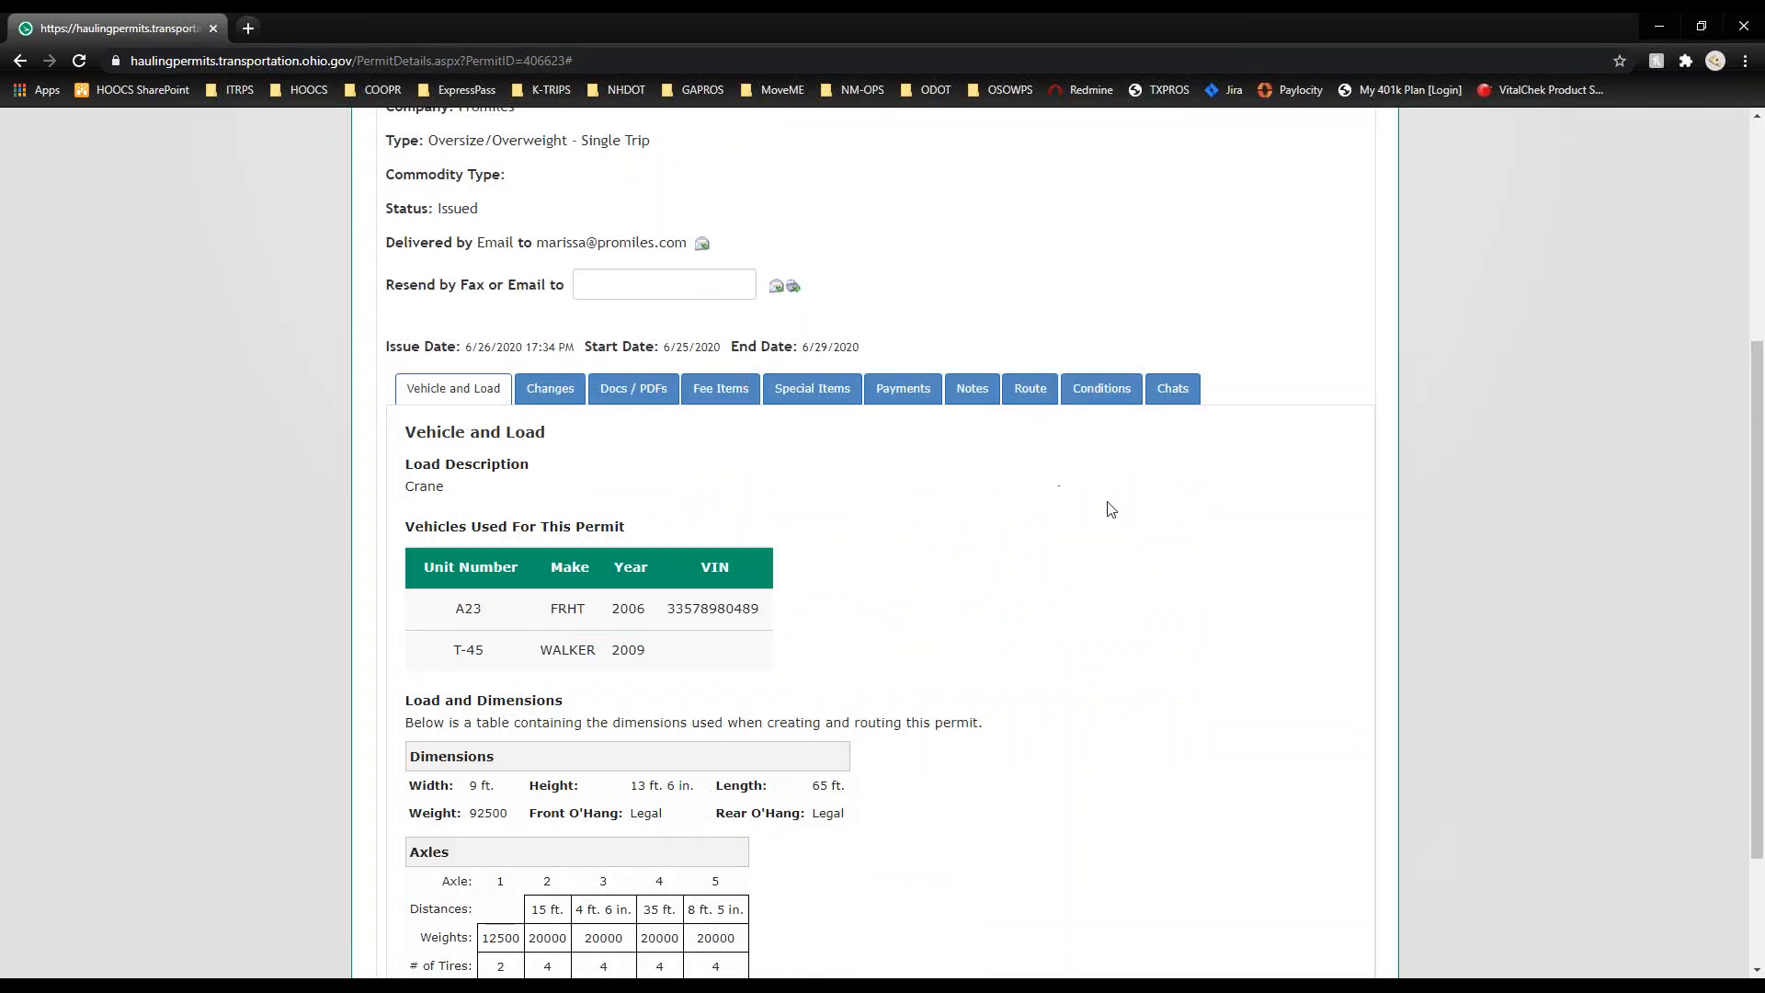
pyautogui.scroll(-1, 1111, 511)
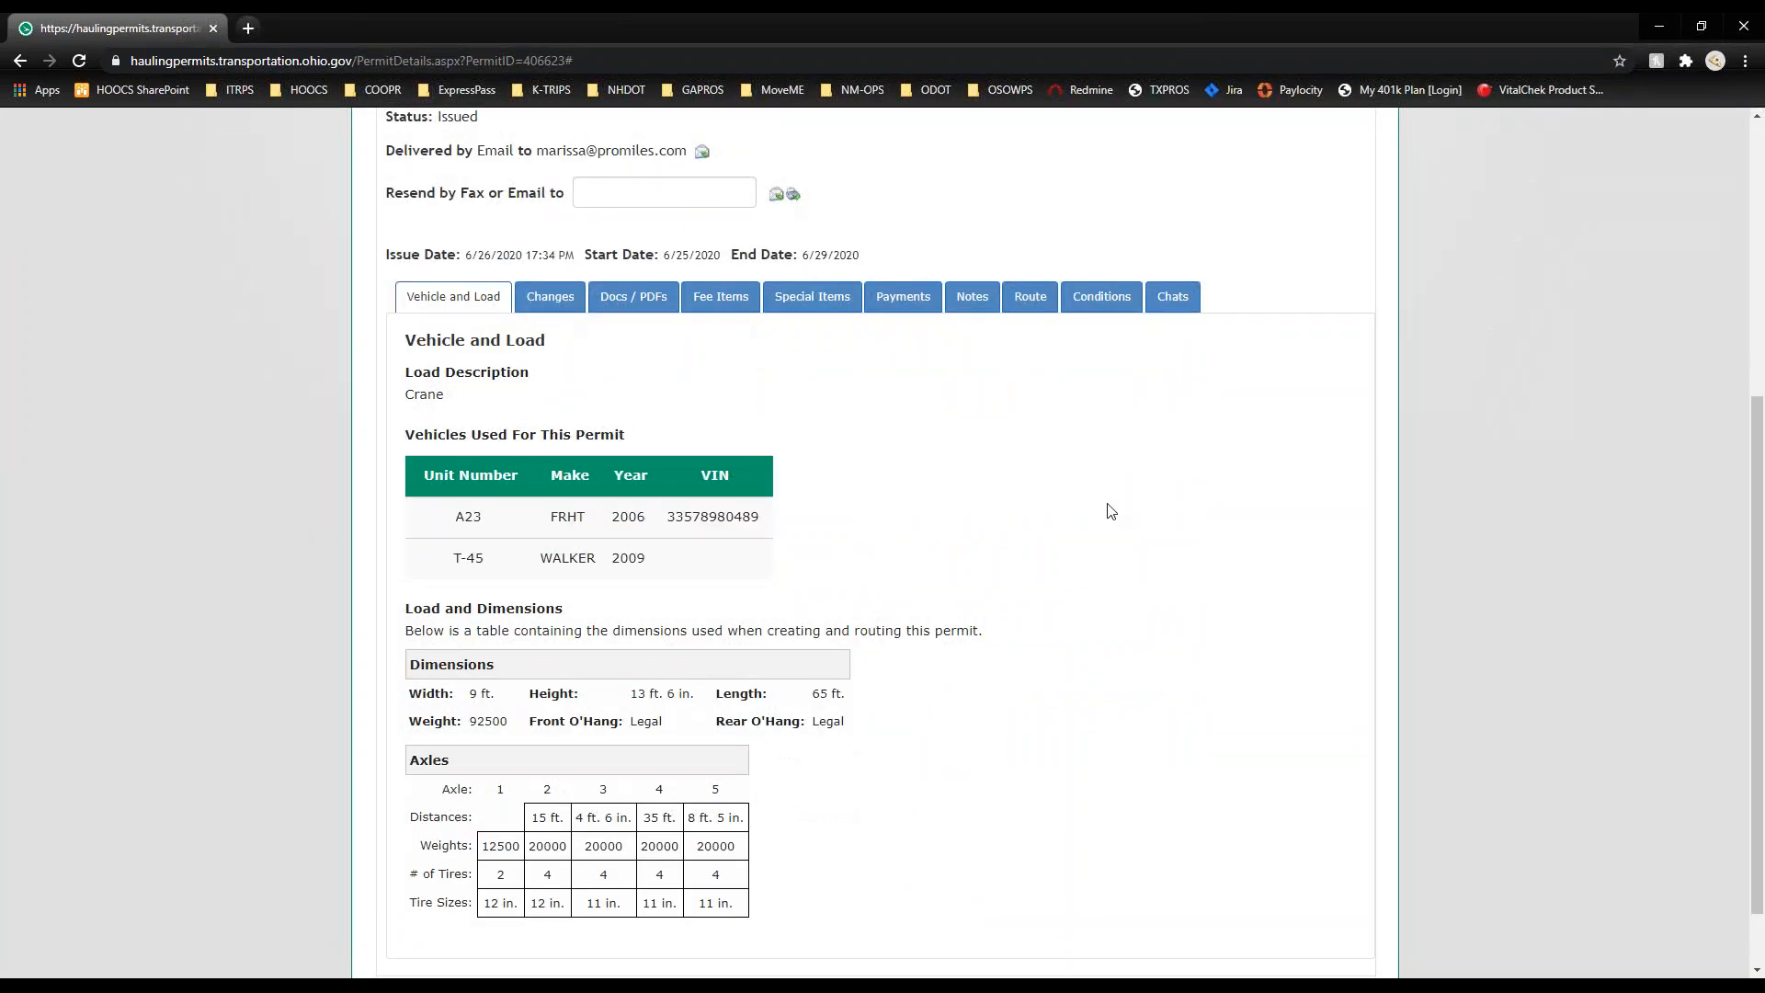
pyautogui.click(552, 296)
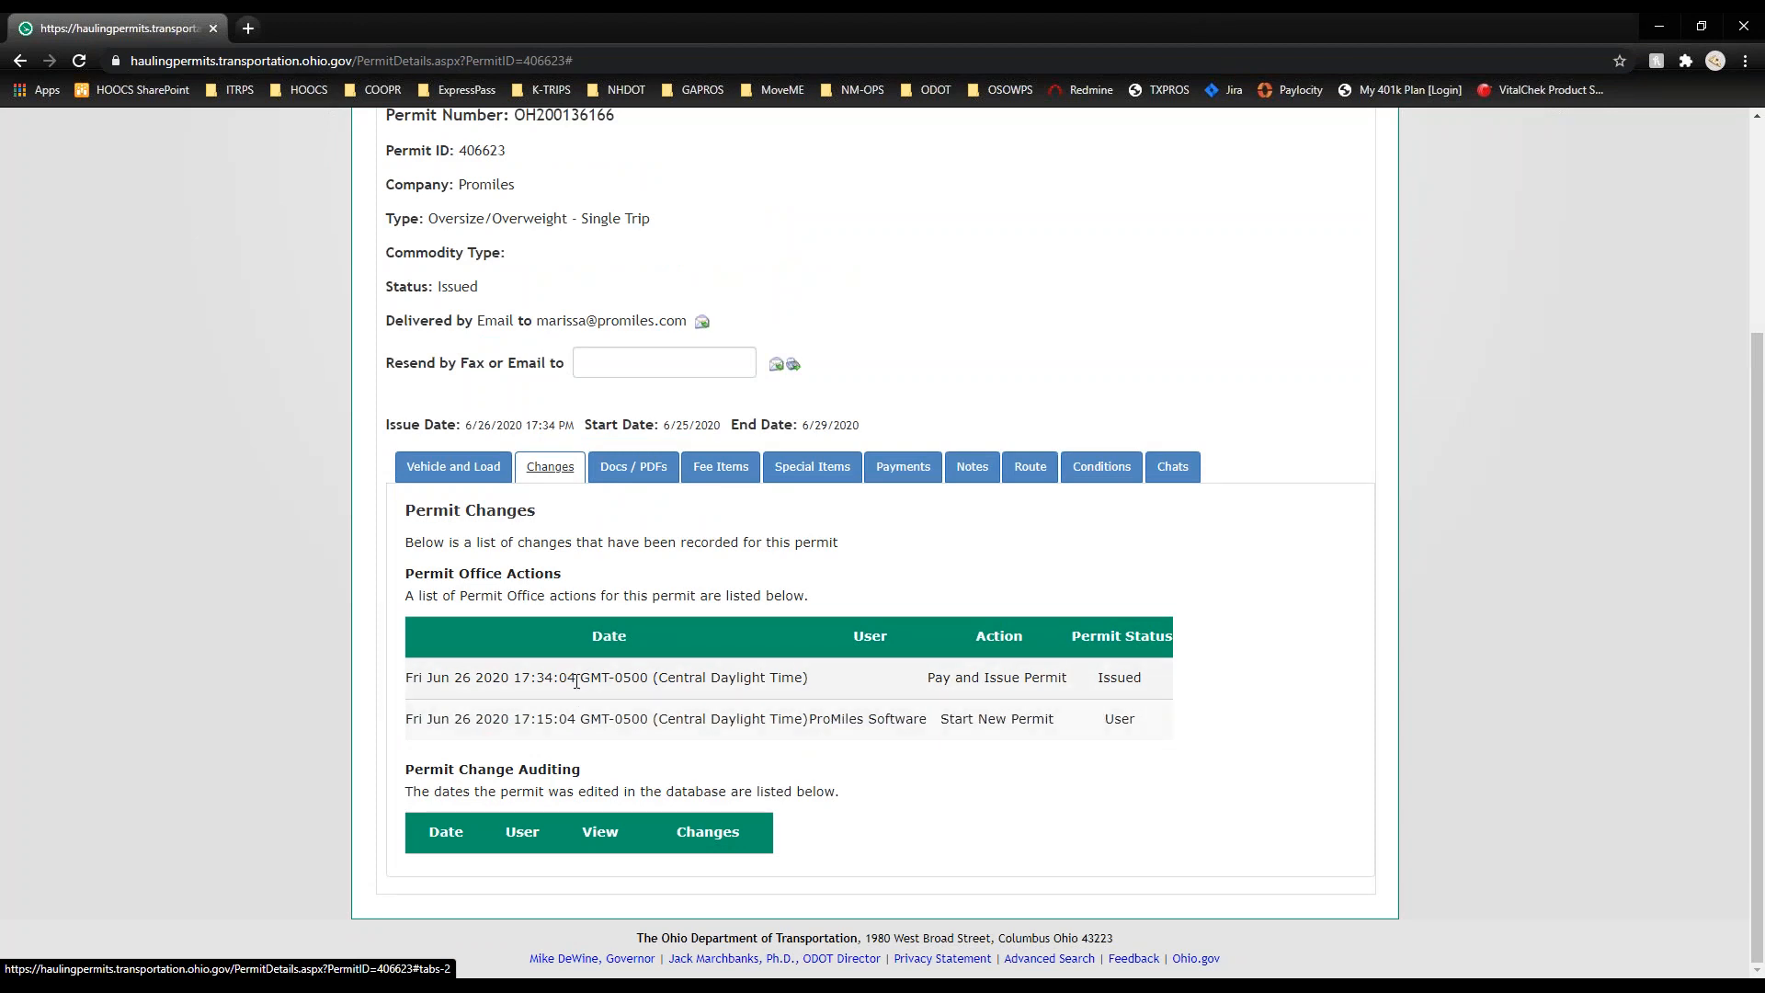
# Step: Show the permit's Docs / PDFs, leaving Document Type set to Loading Diagram
pyautogui.click(635, 466)
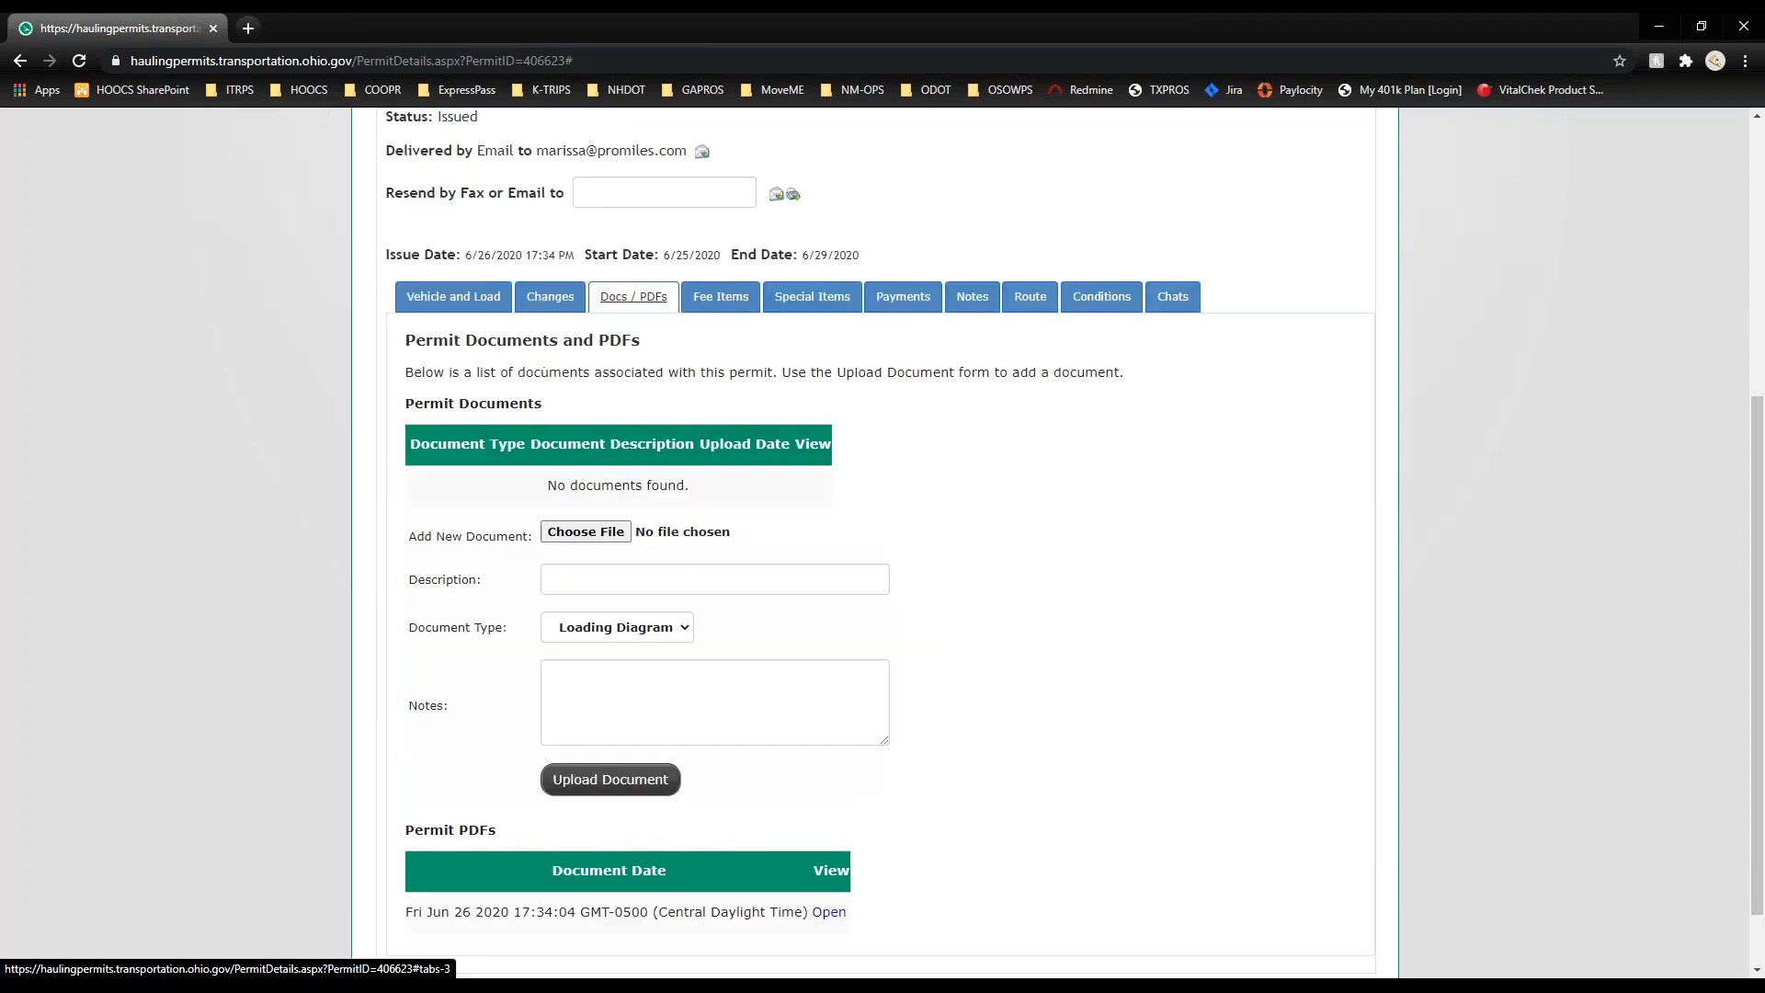
pyautogui.scroll(-1, 288, 487)
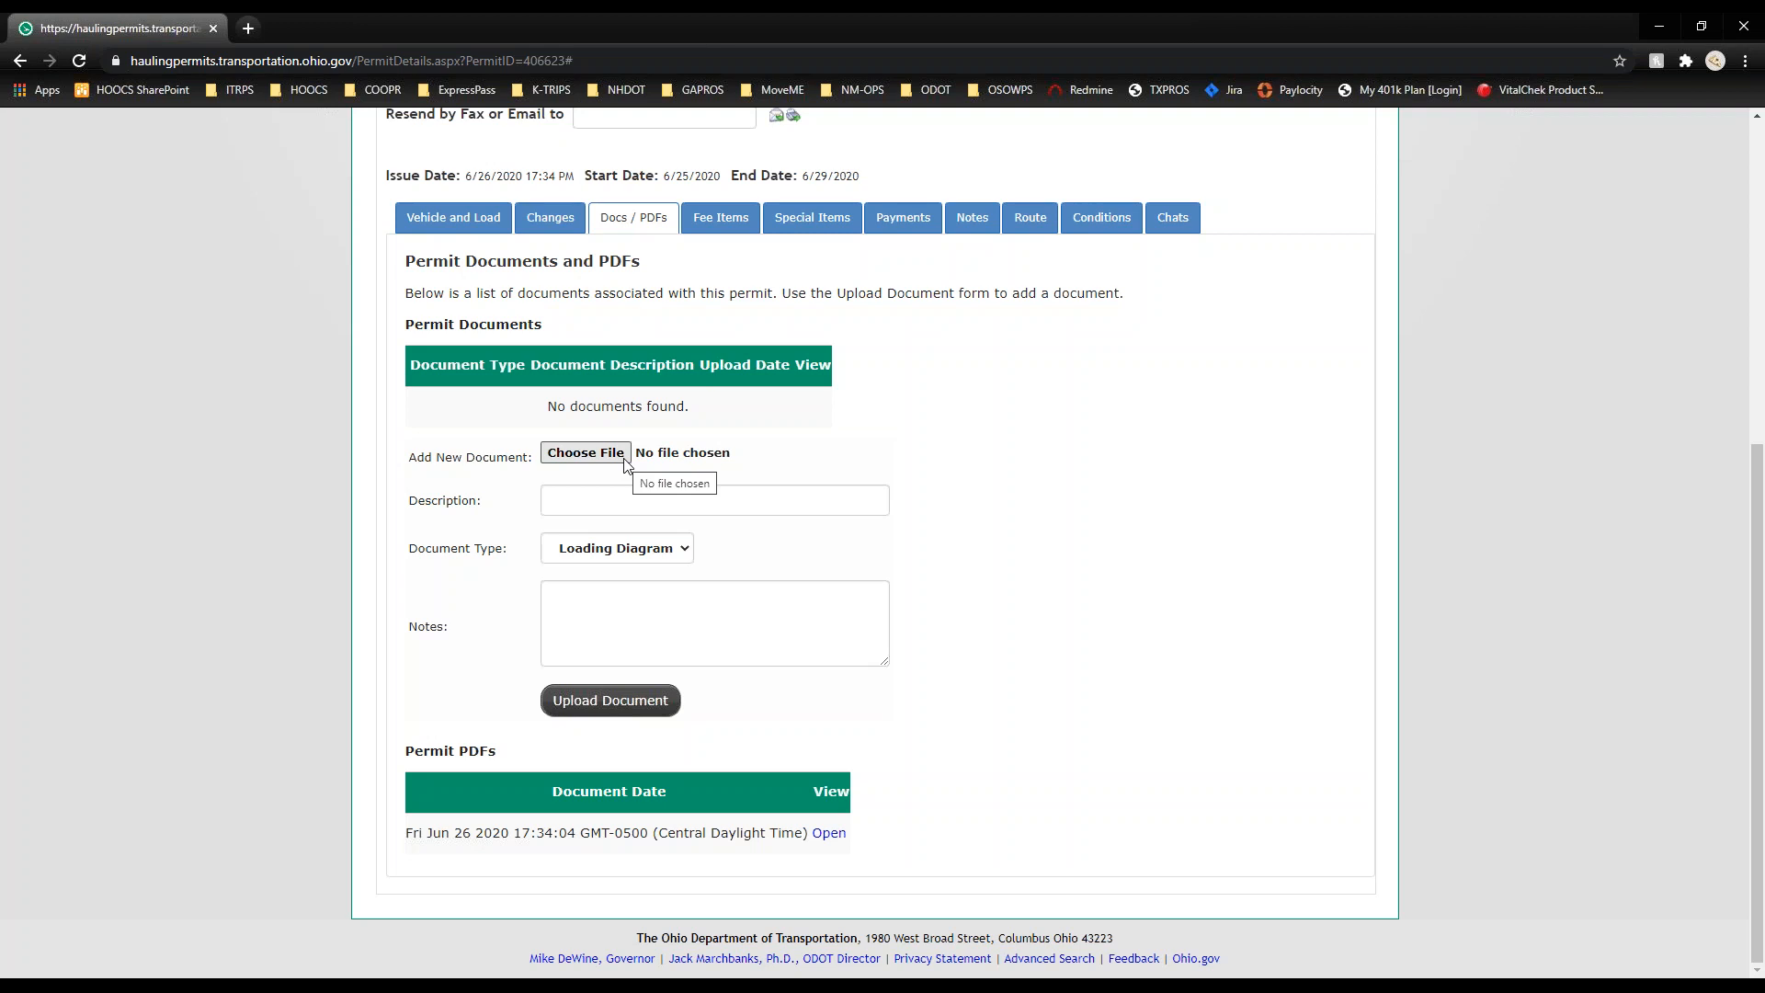
pyautogui.click(666, 552)
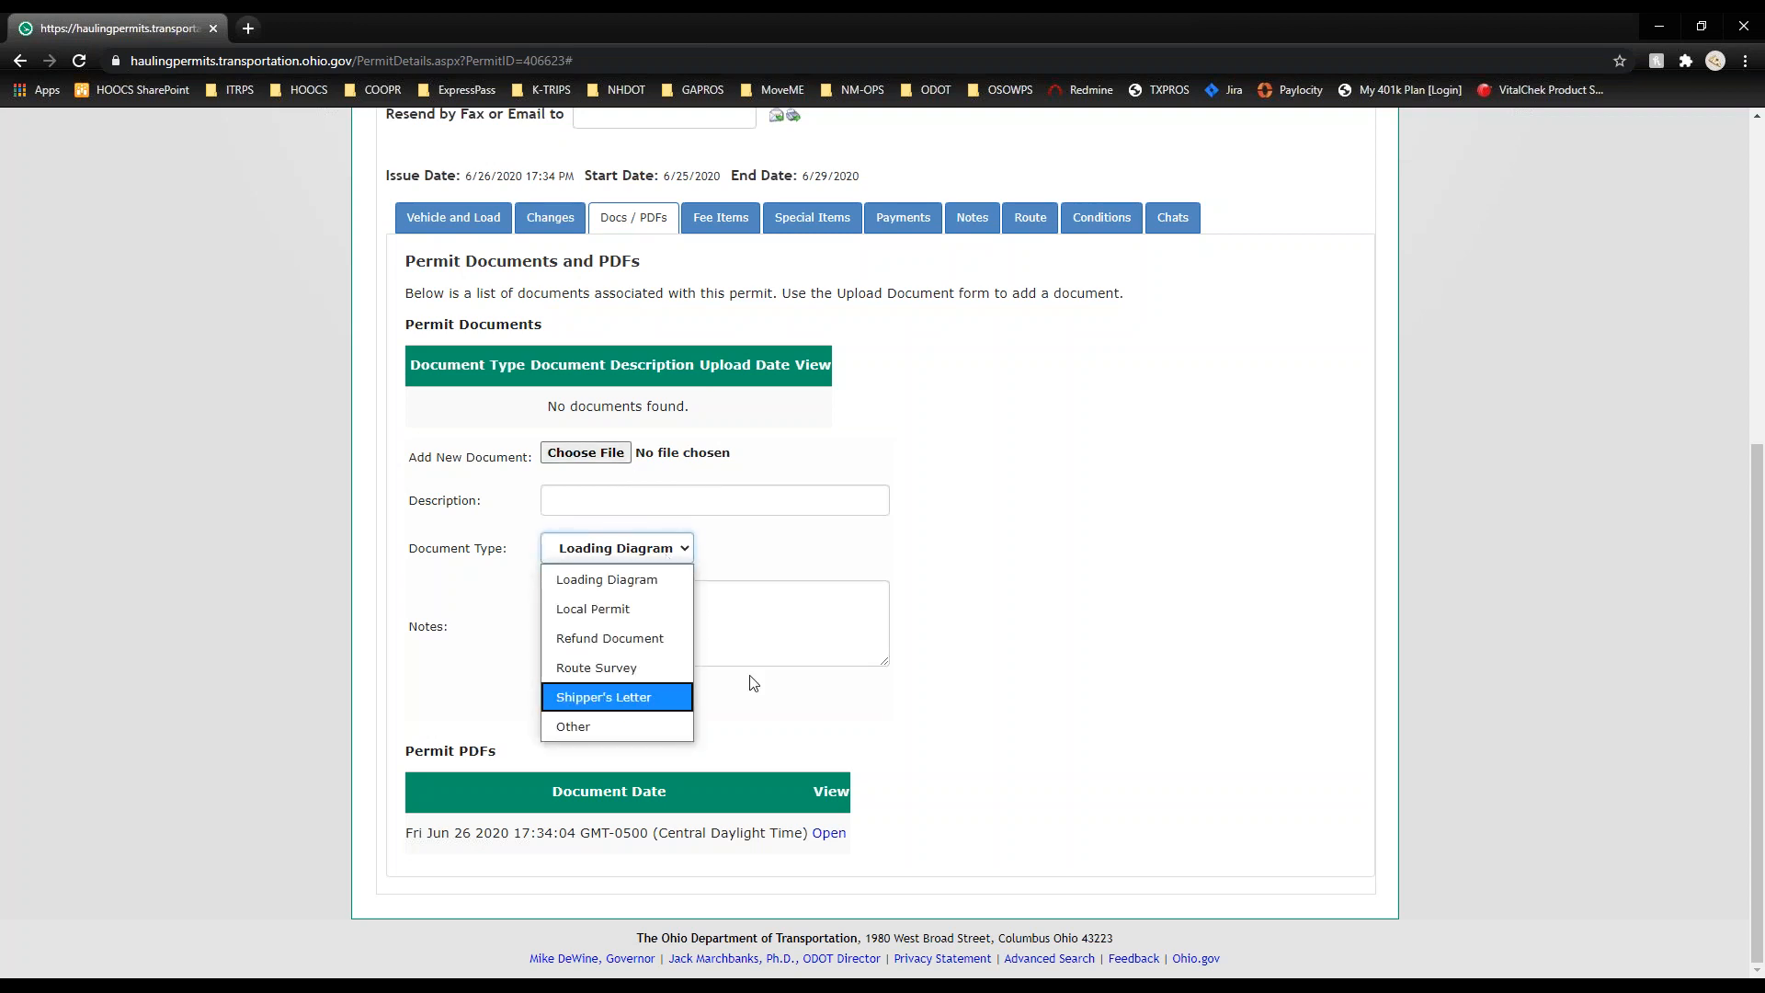
pyautogui.click(1158, 626)
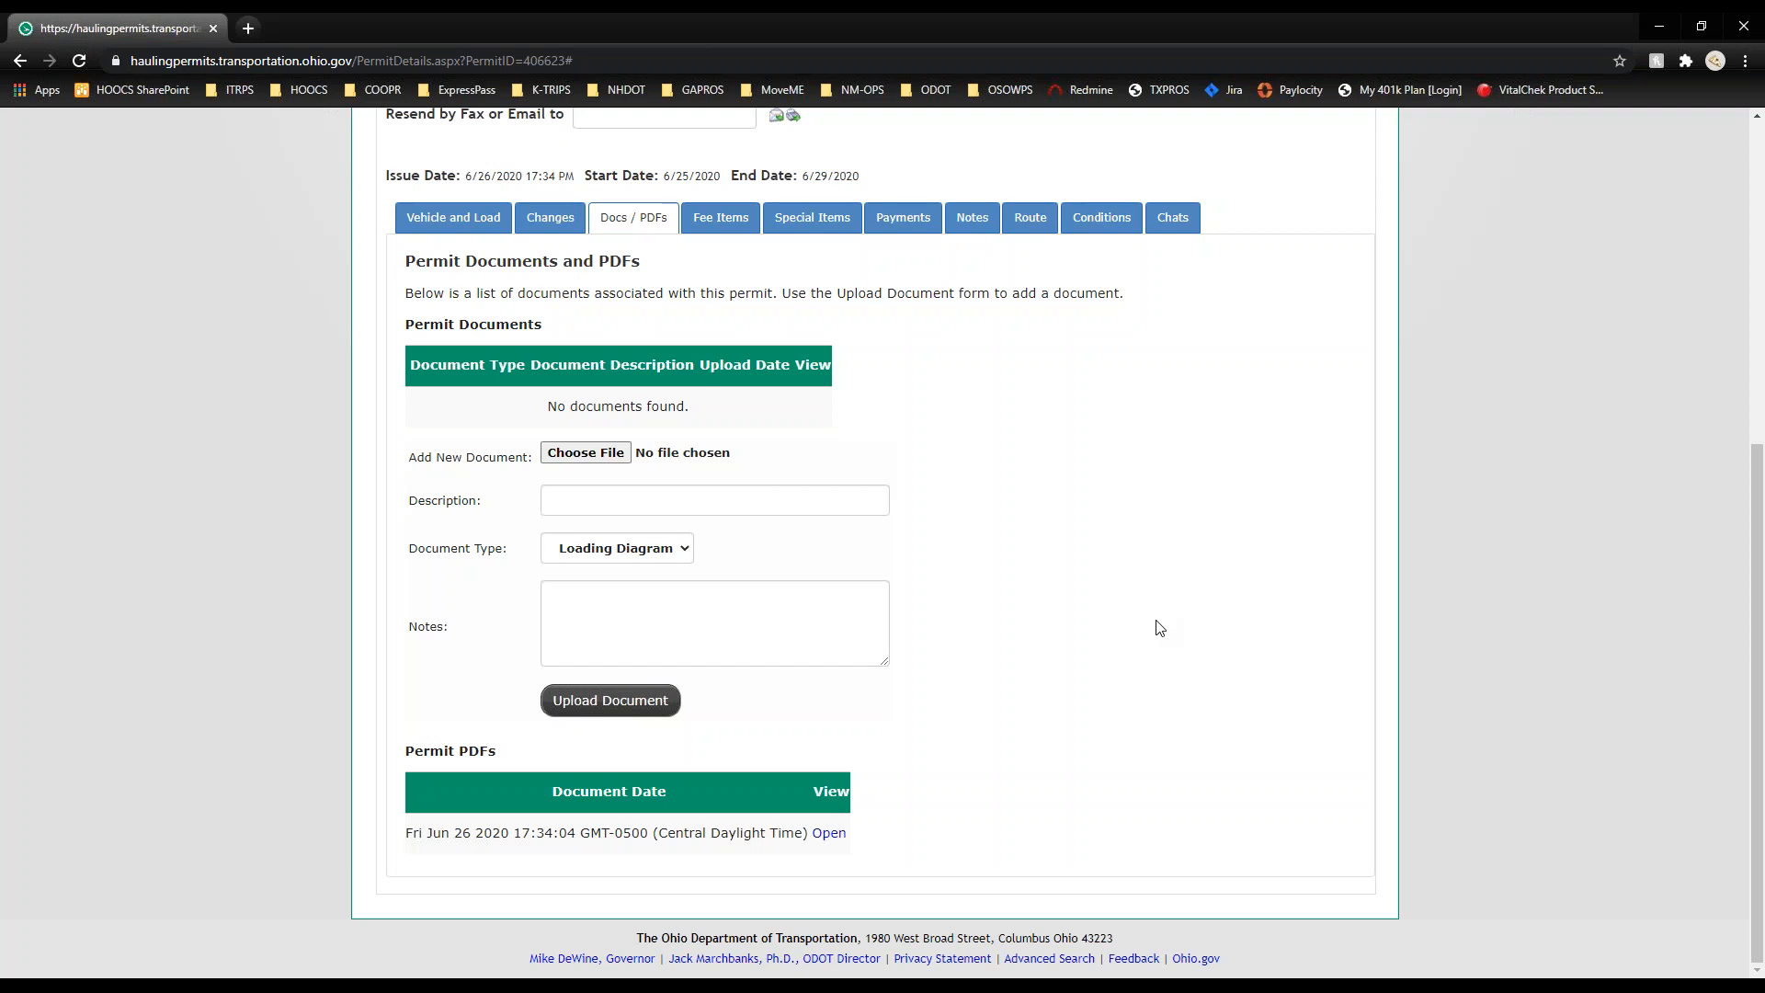
# Step: View and close the issued permit PDF, then list the $145.00 Oversize/Overweight - Single Trip fee item
pyautogui.click(837, 834)
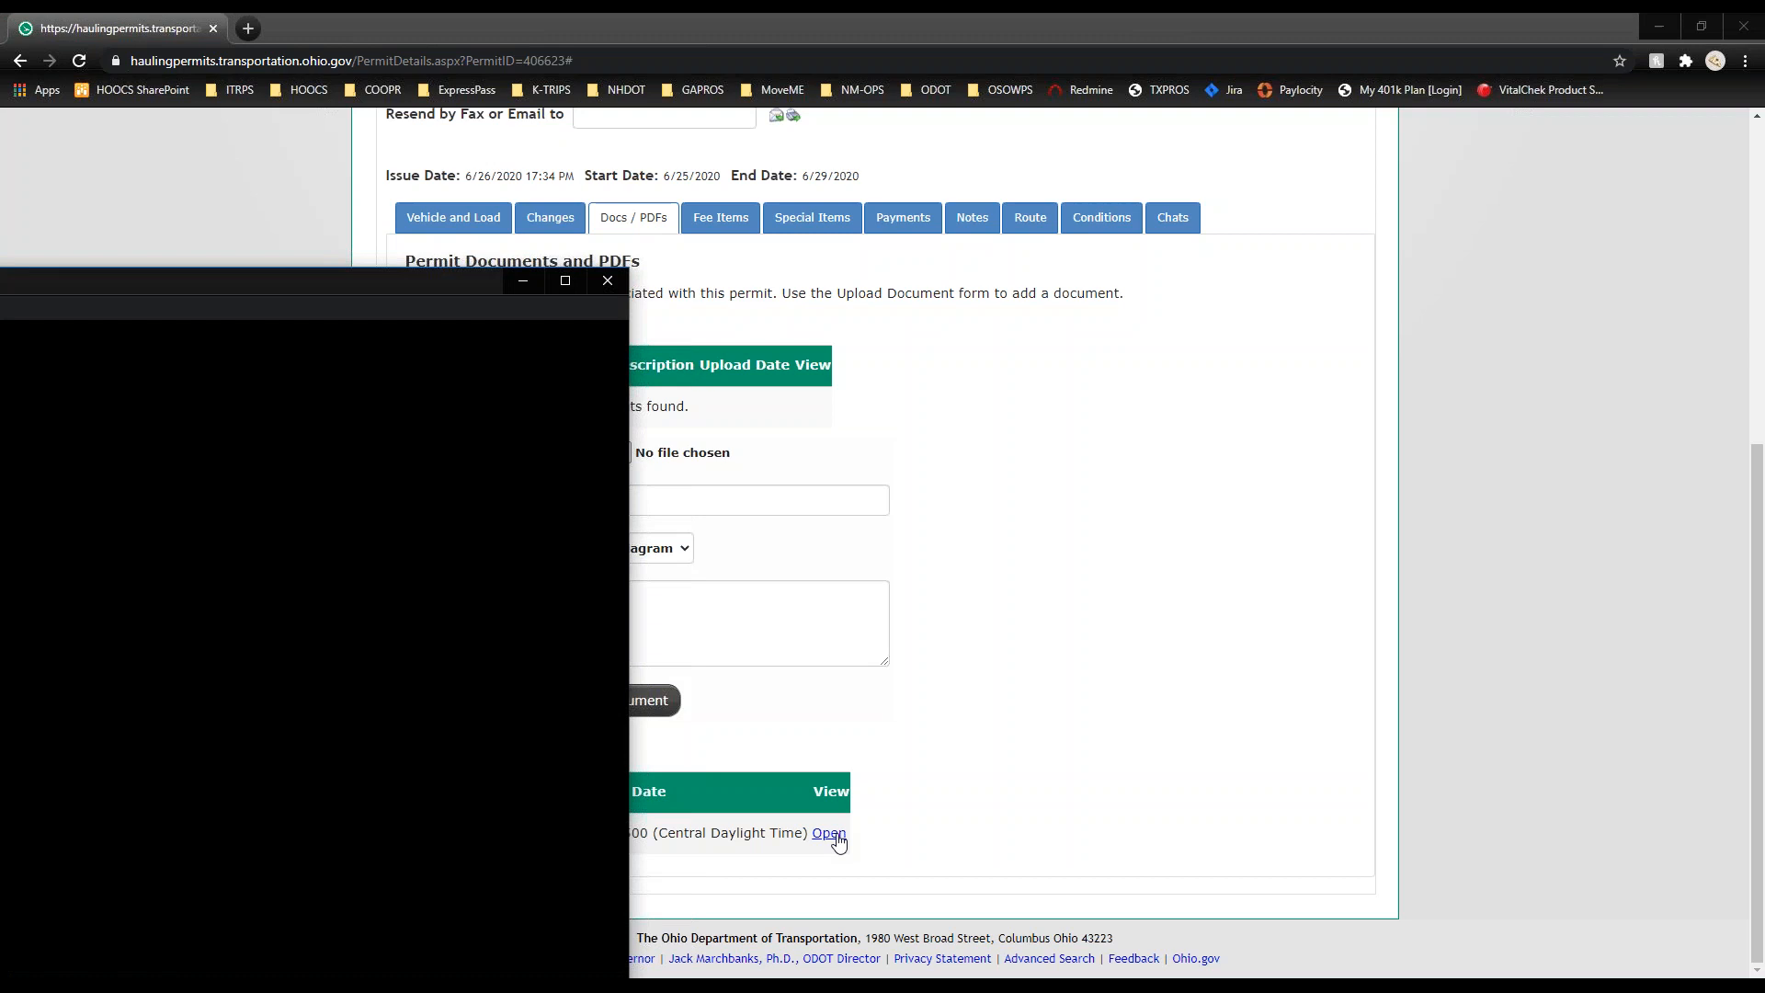
pyautogui.moveTo(430, 273); pyautogui.dragTo(1061, 184)
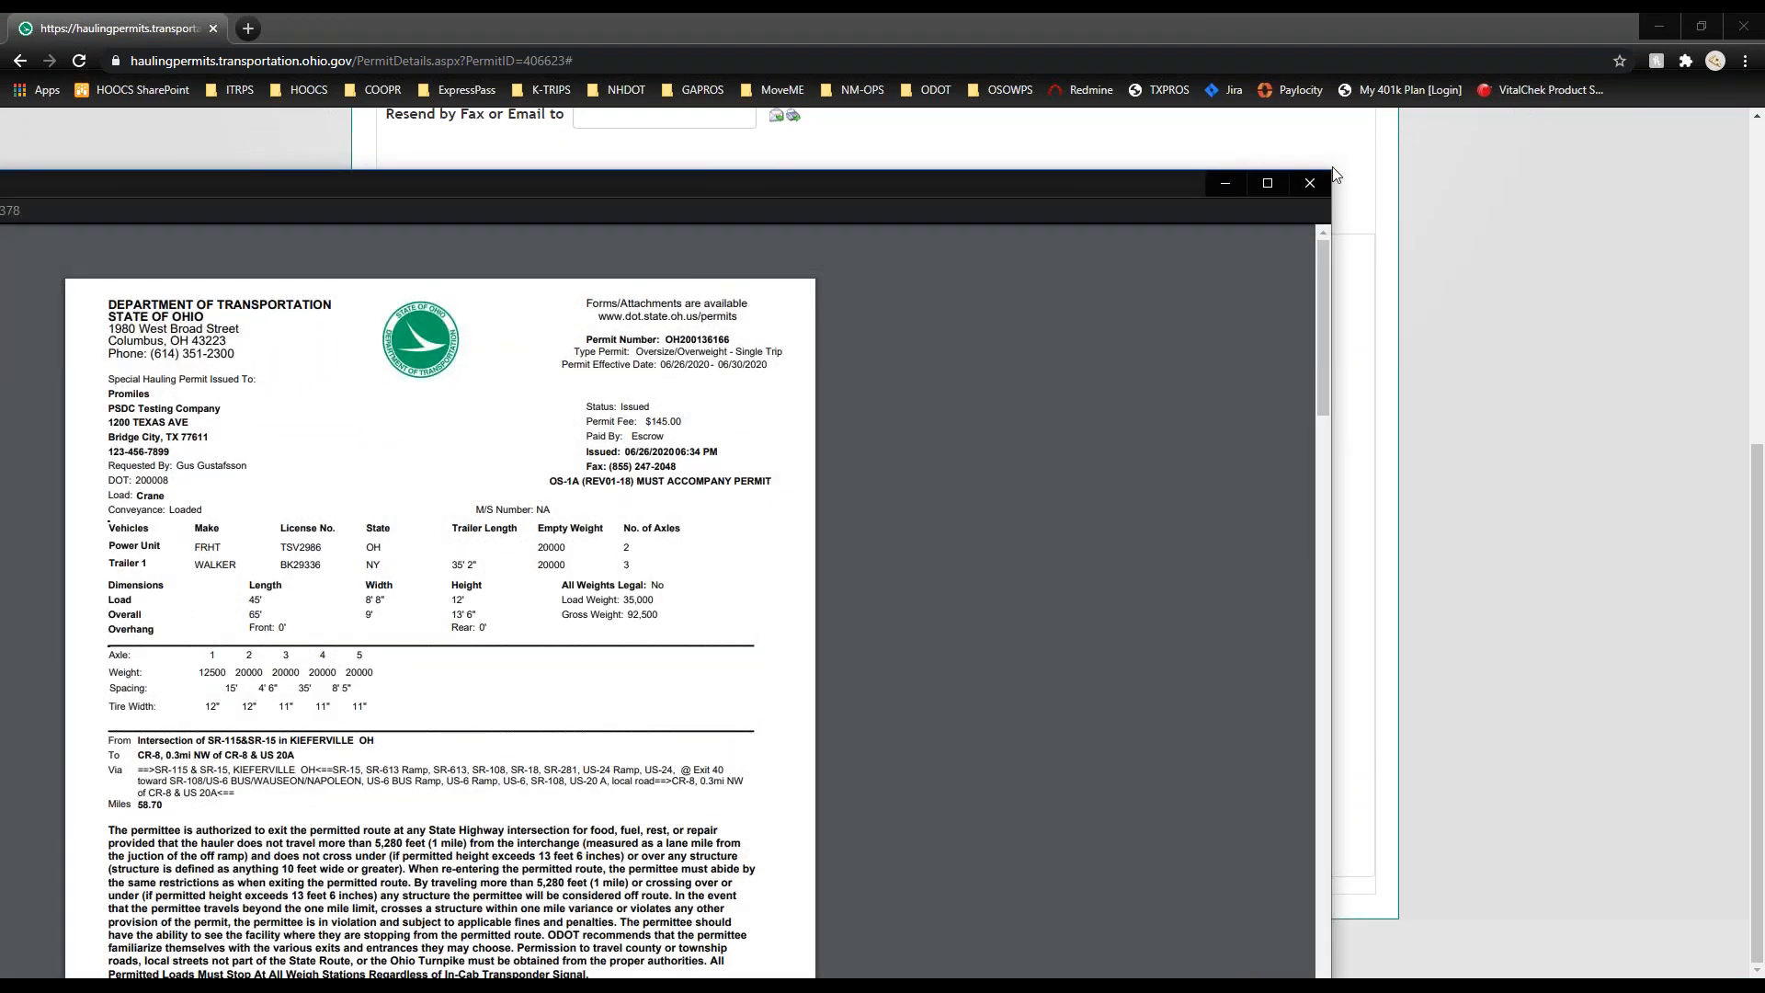
pyautogui.click(1308, 181)
pyautogui.click(721, 220)
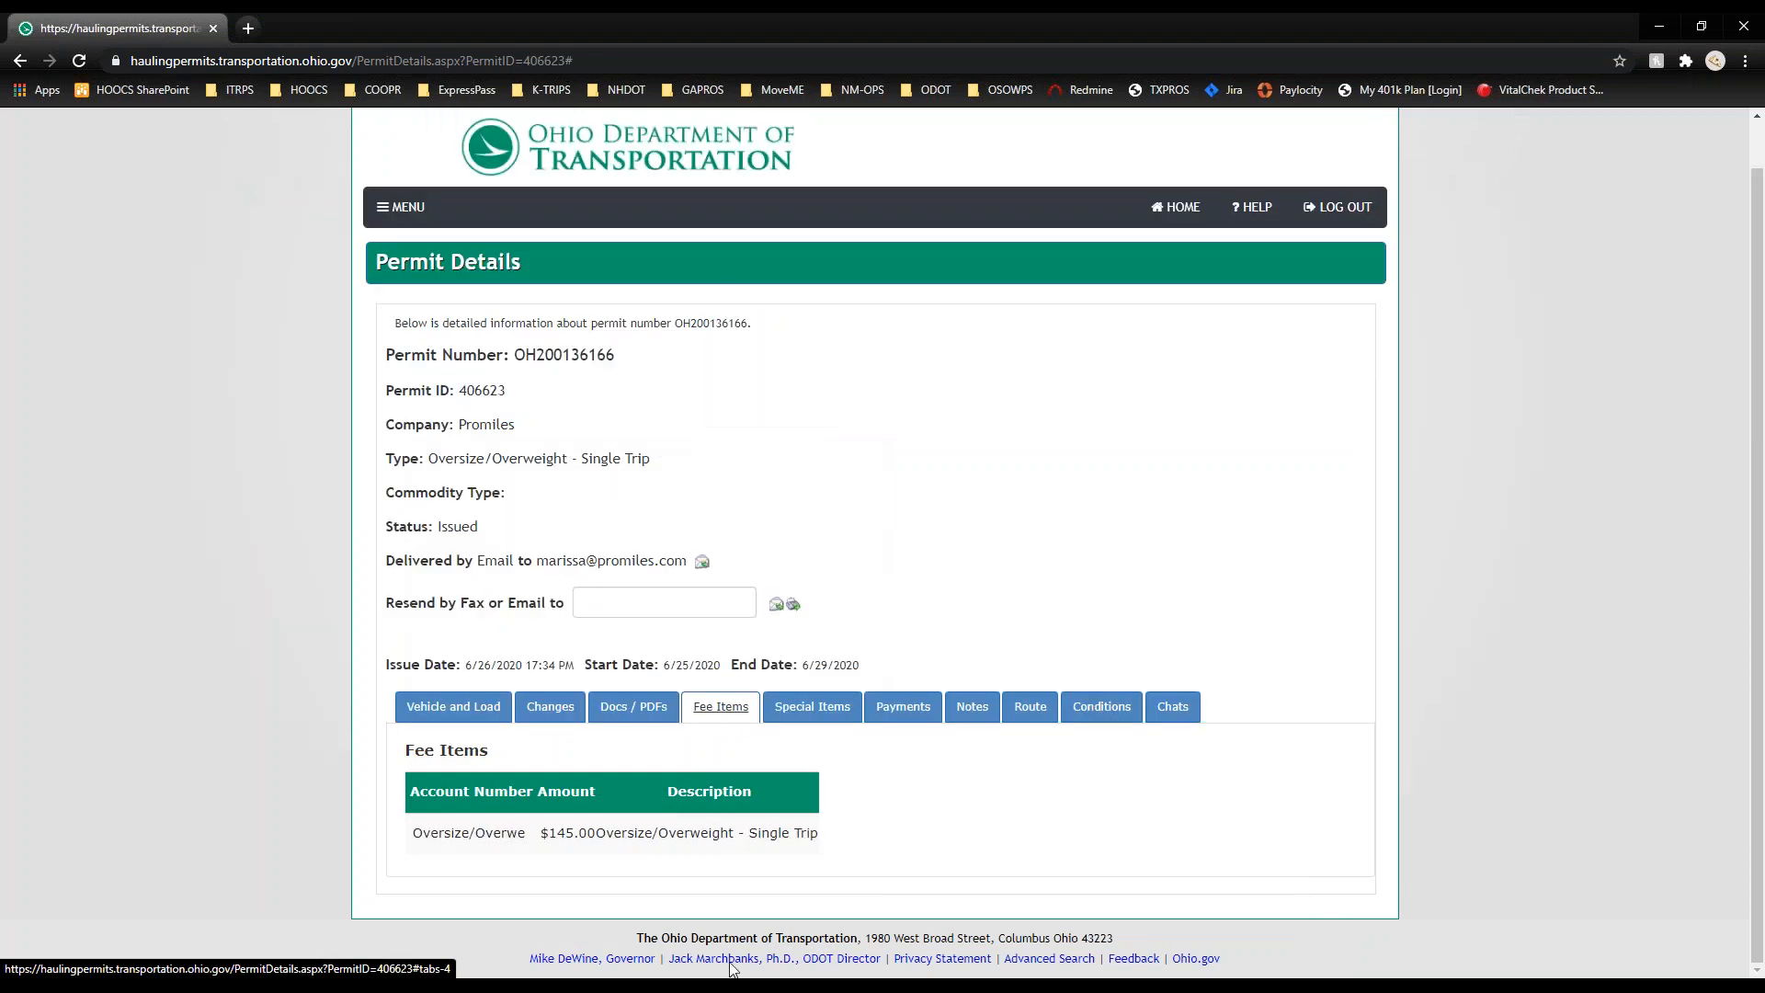
# Step: Review the permit's special items, its processed $145.00 escrow payment, and its empty notes
pyautogui.click(813, 710)
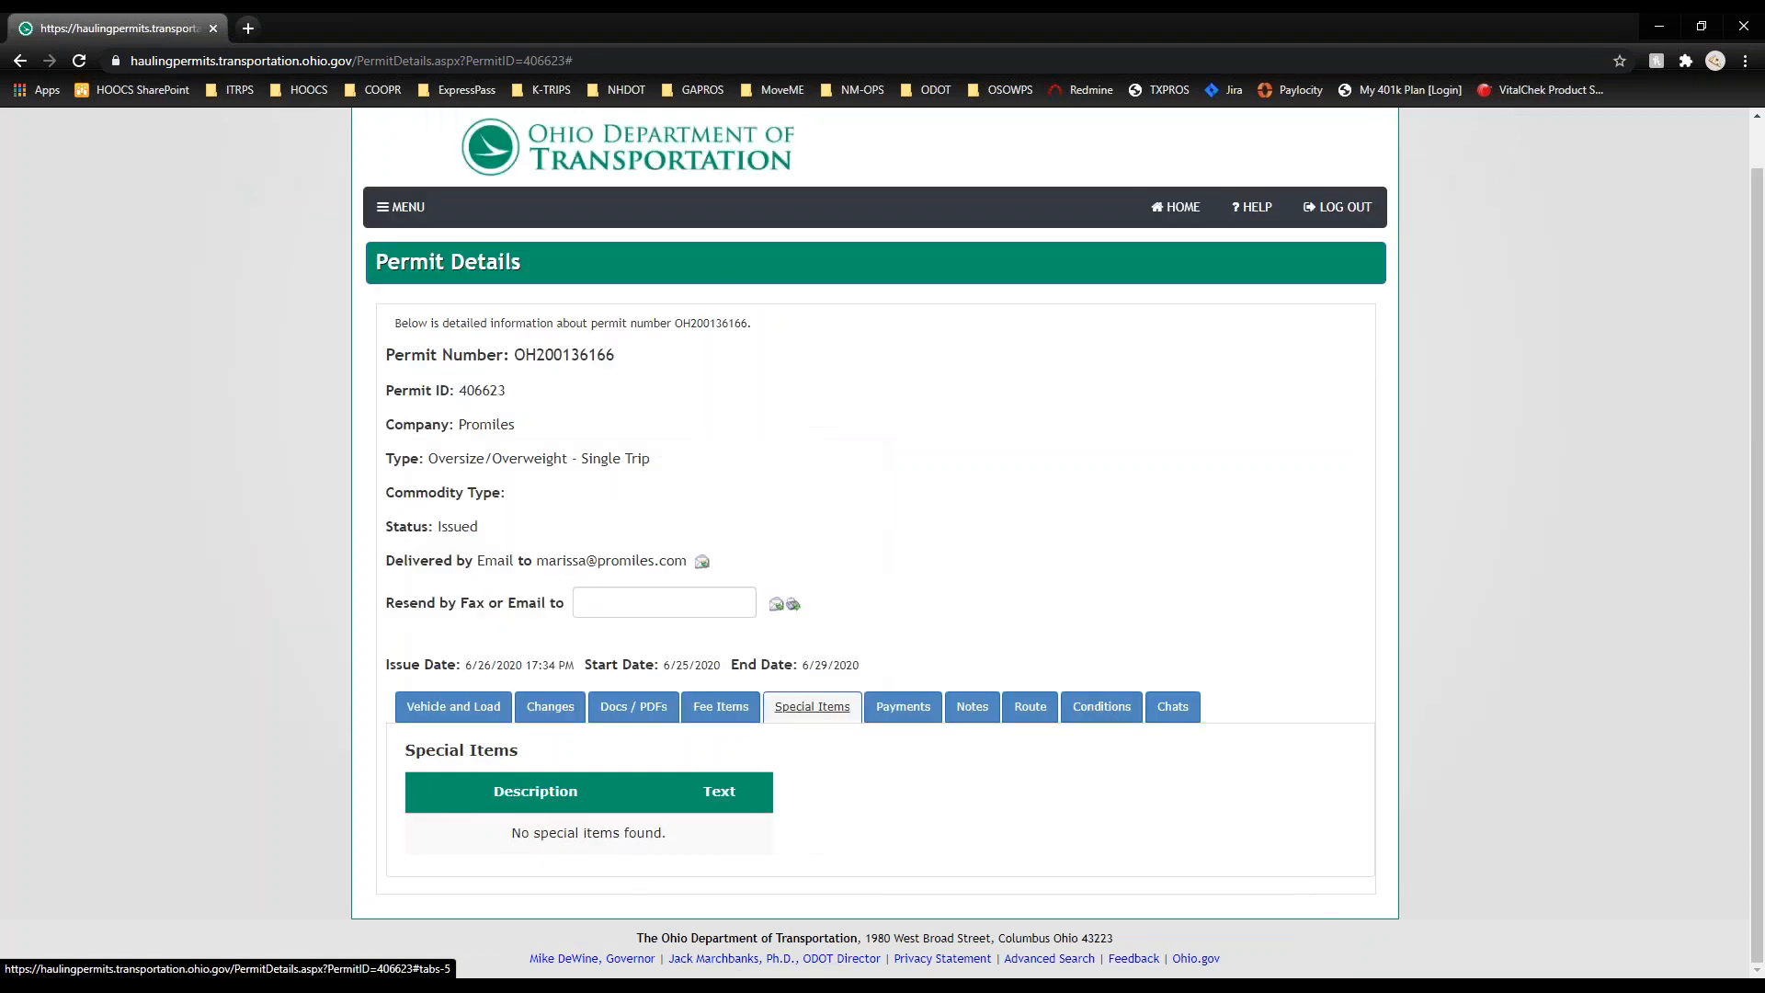
pyautogui.click(906, 710)
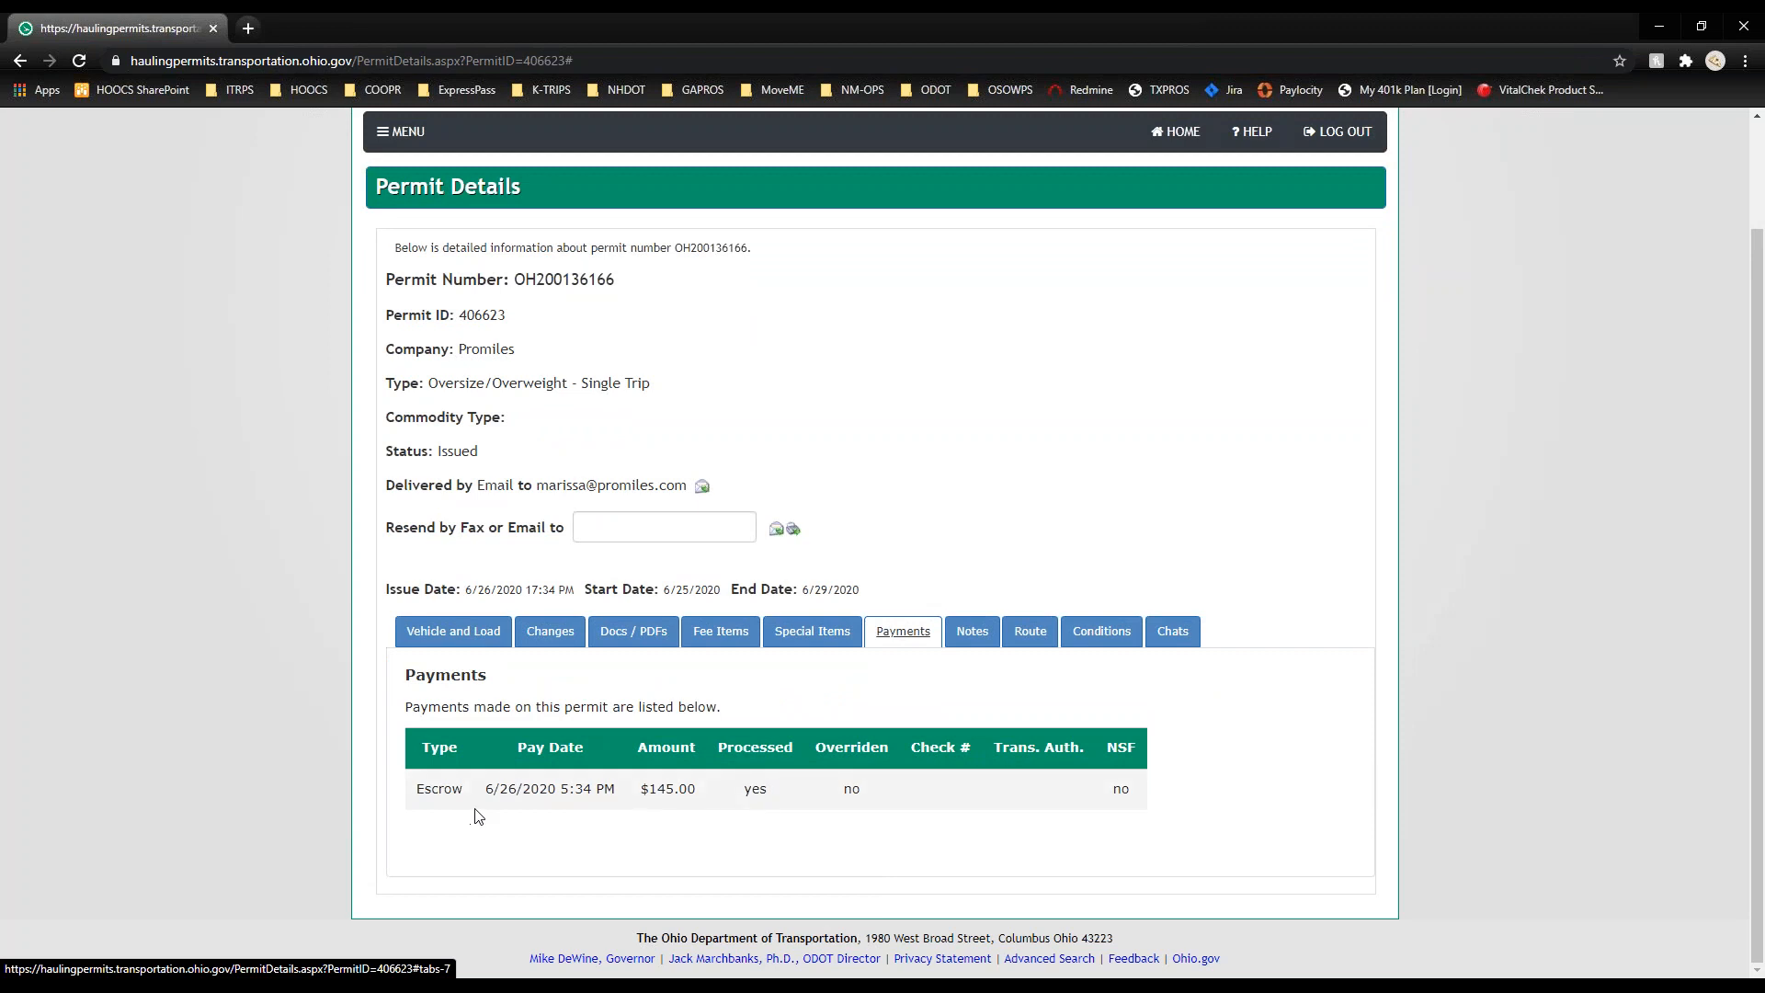
pyautogui.click(972, 633)
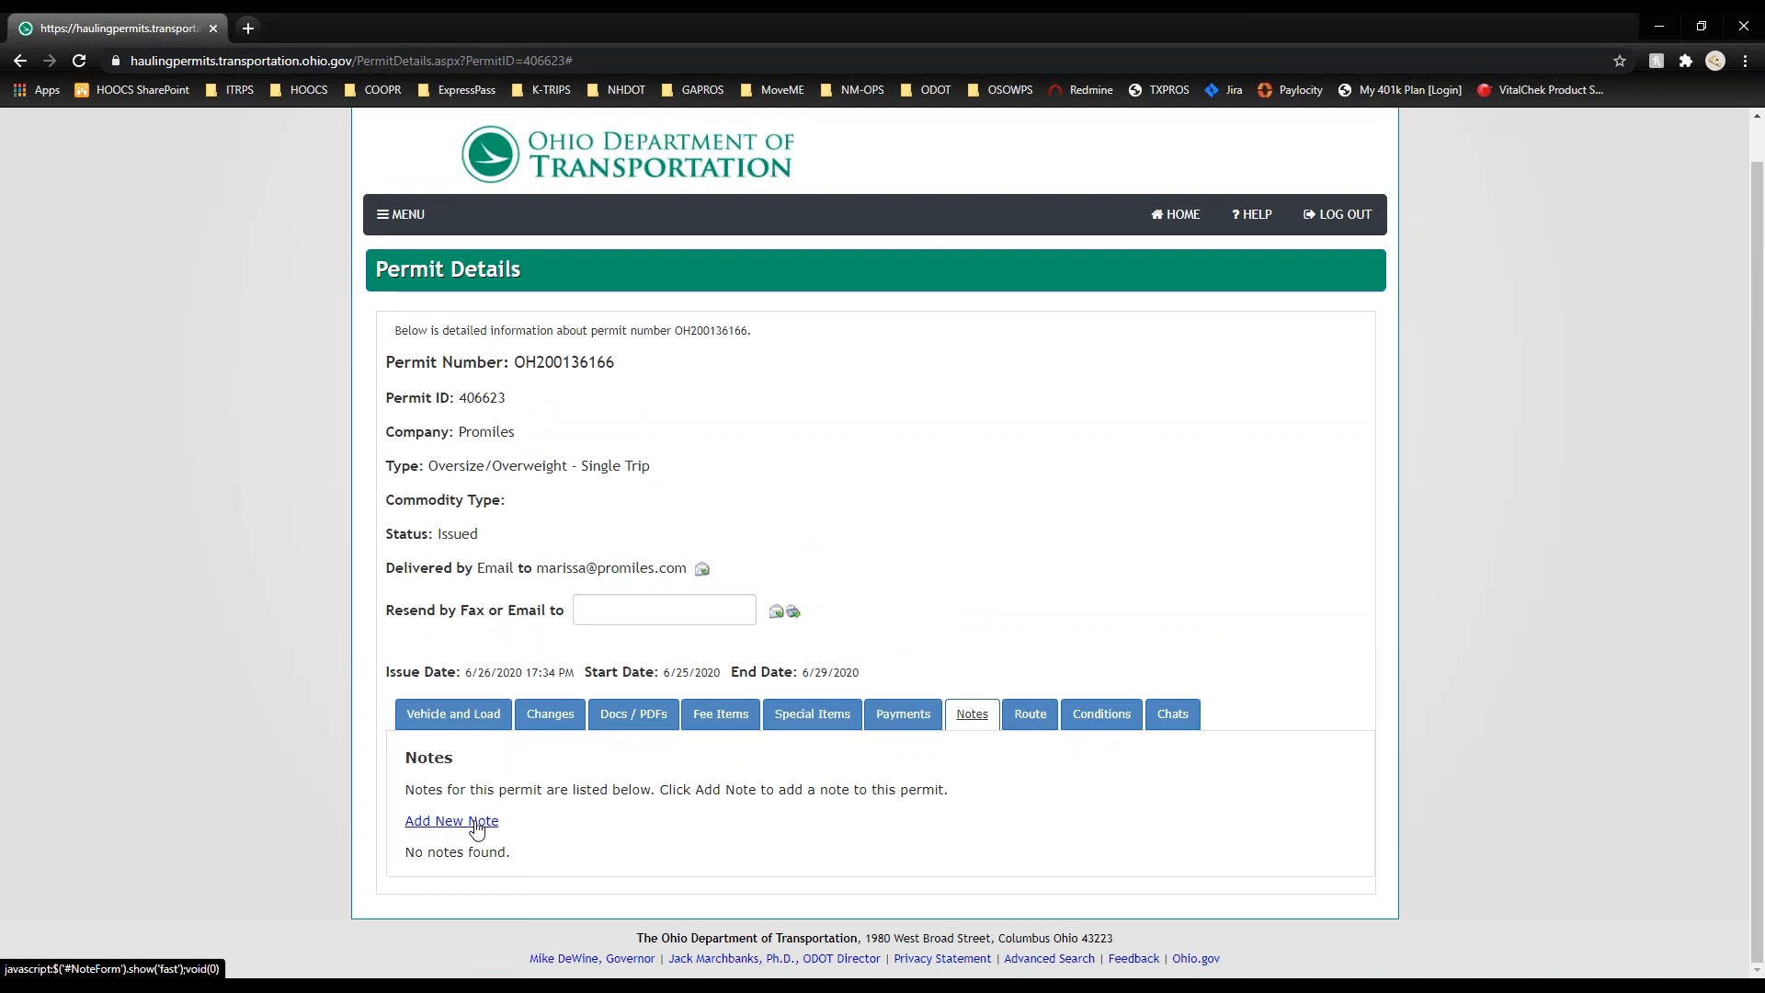
# Step: Display the permit's route on a map and scroll through the directions
pyautogui.click(1034, 717)
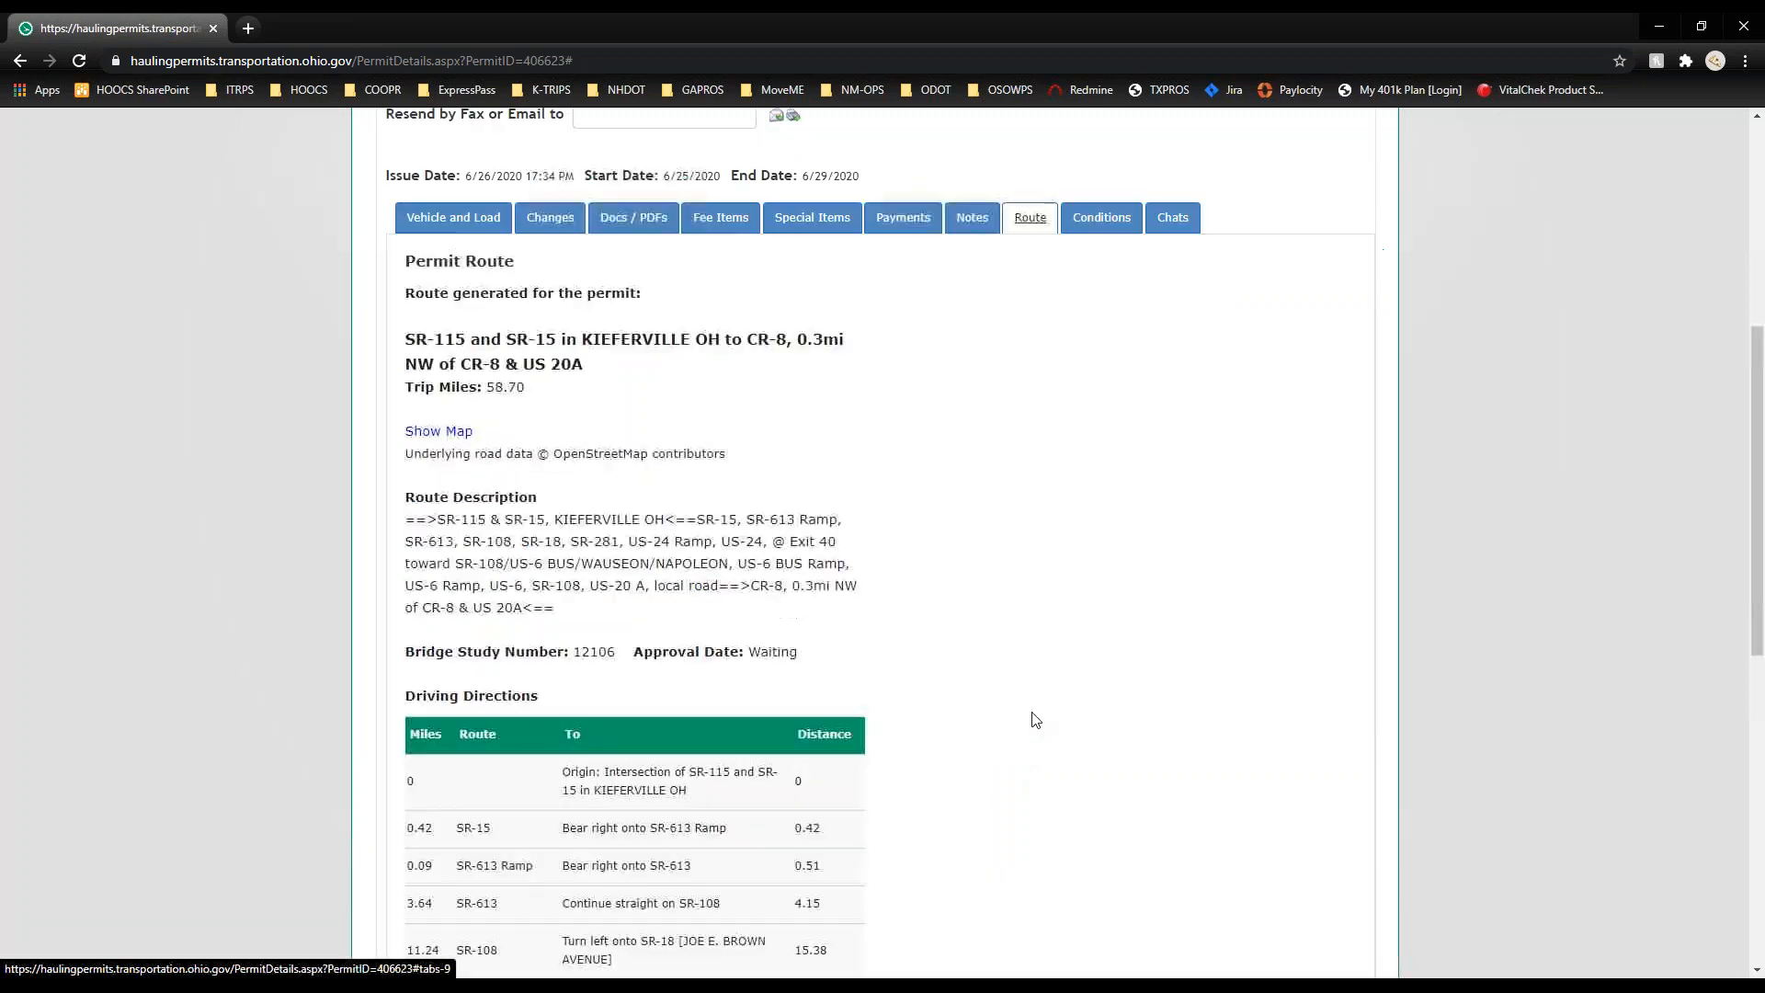
pyautogui.click(438, 434)
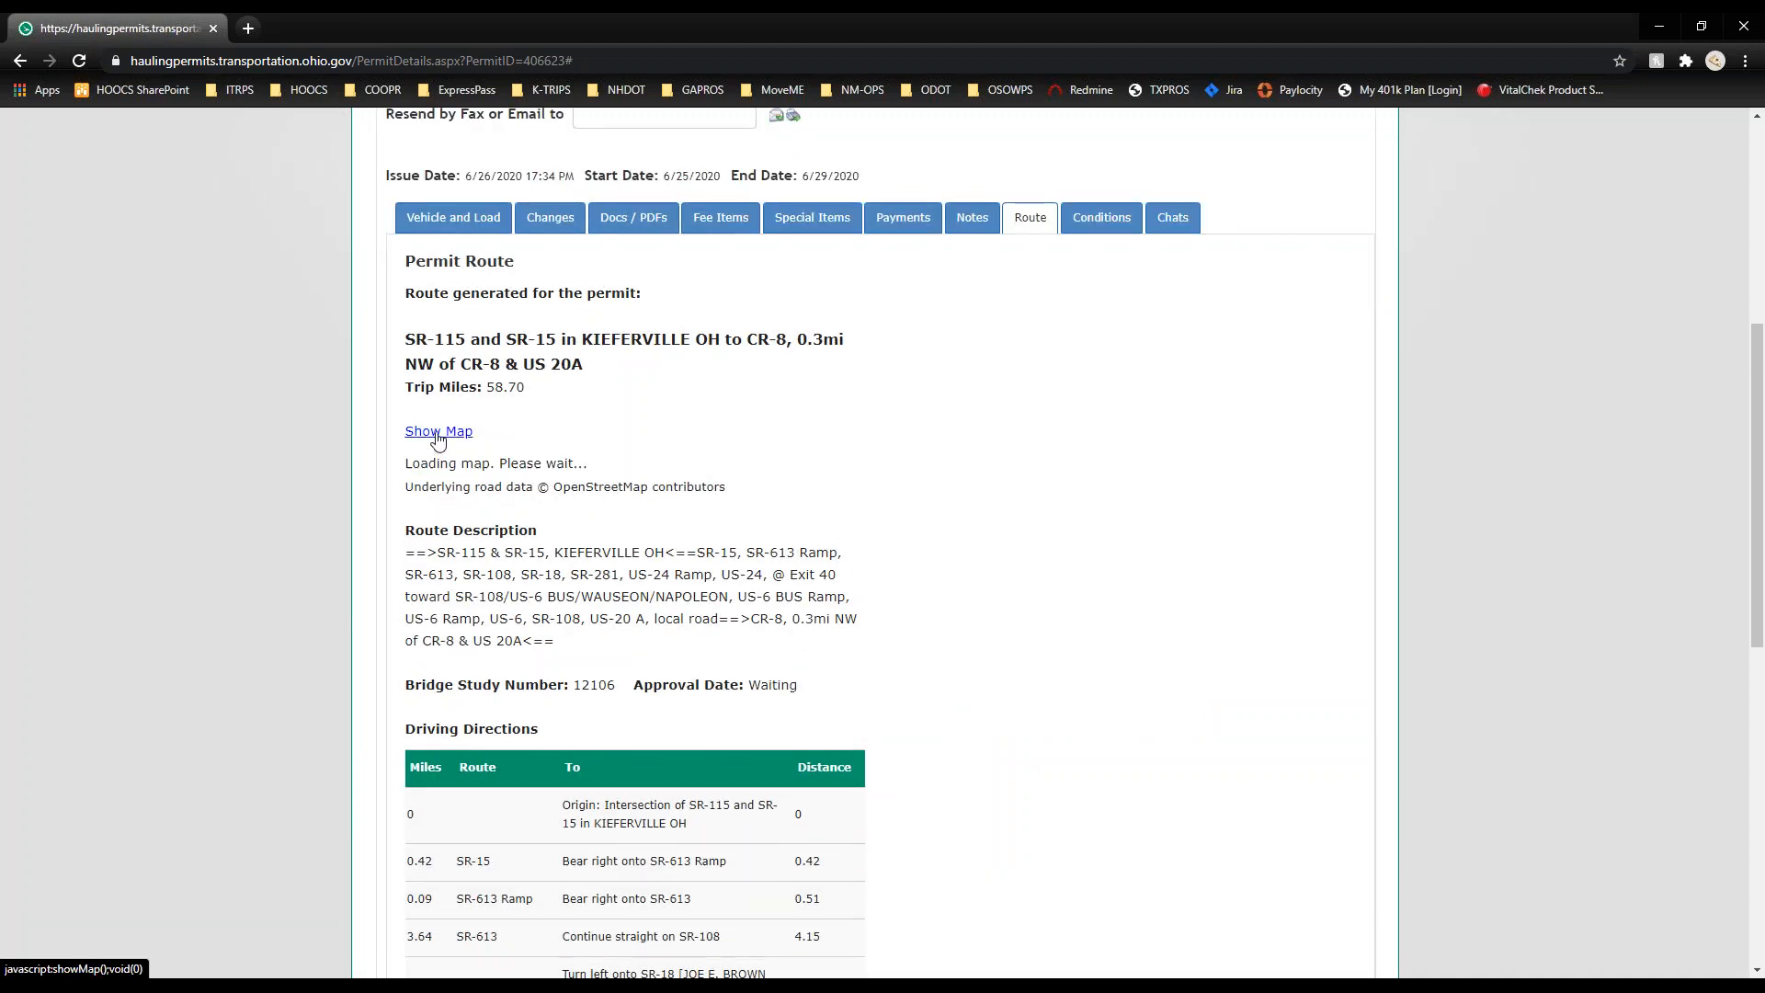
pyautogui.scroll(-9, 161, 586)
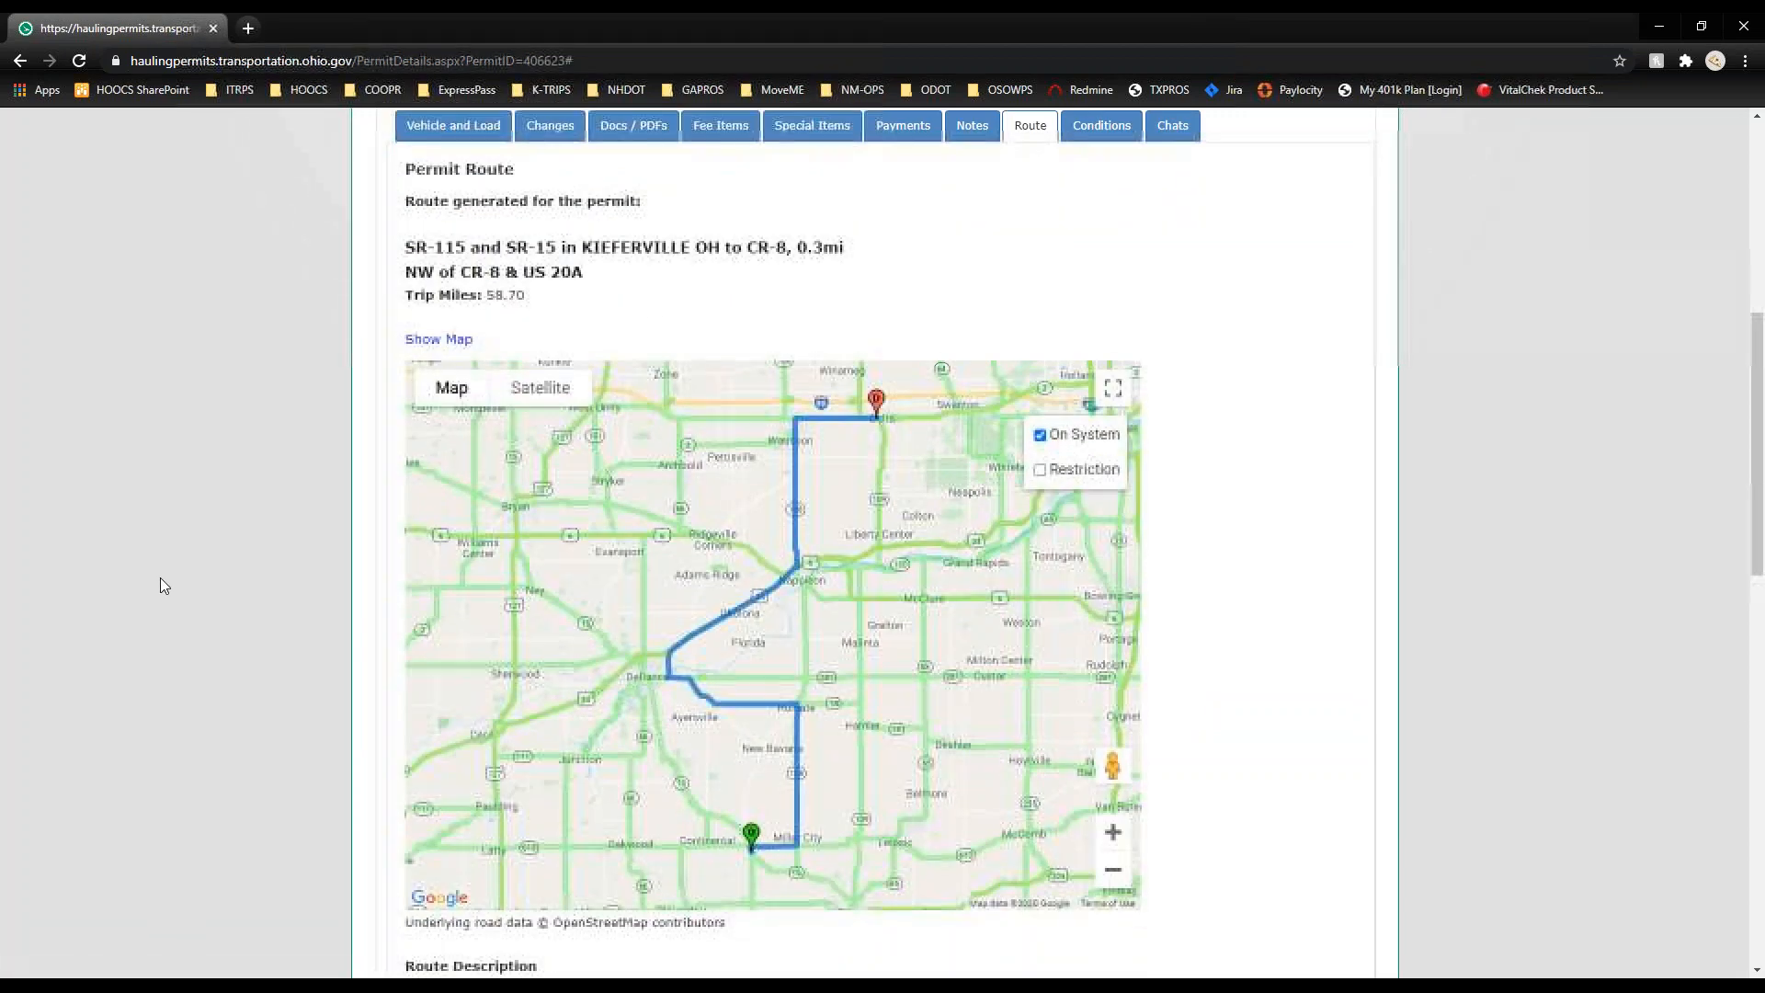
pyautogui.scroll(5, 160, 585)
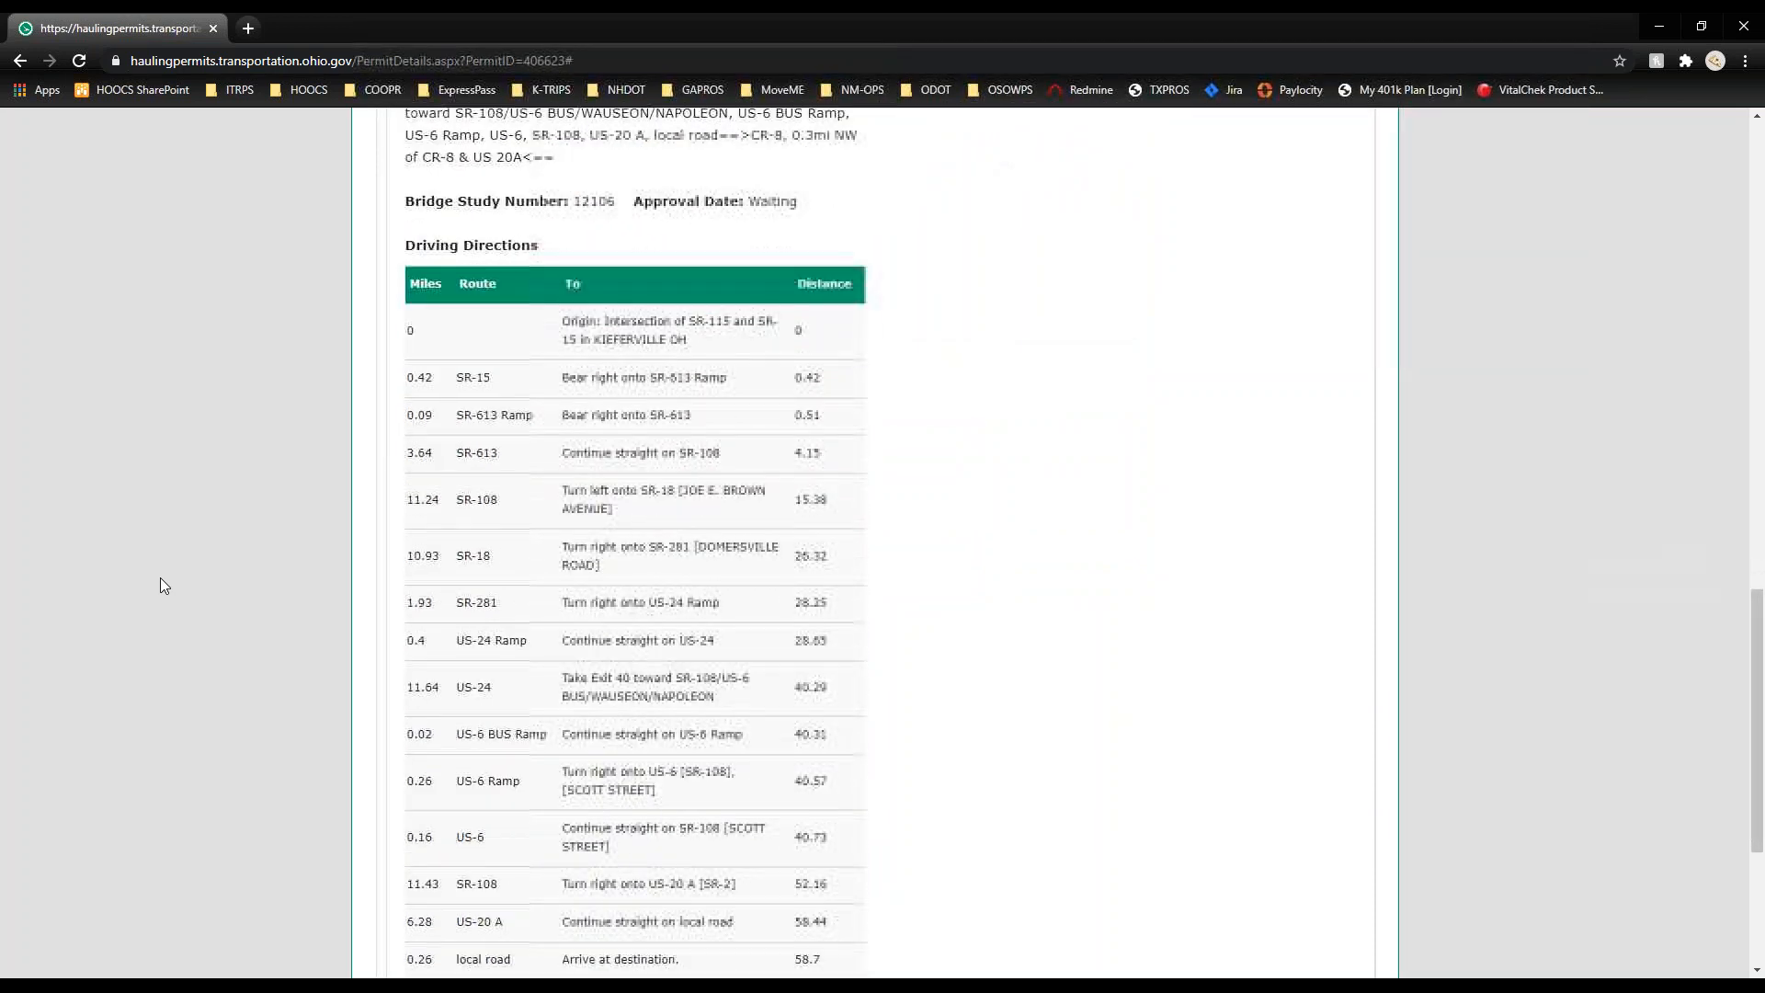
pyautogui.scroll(4, 161, 579)
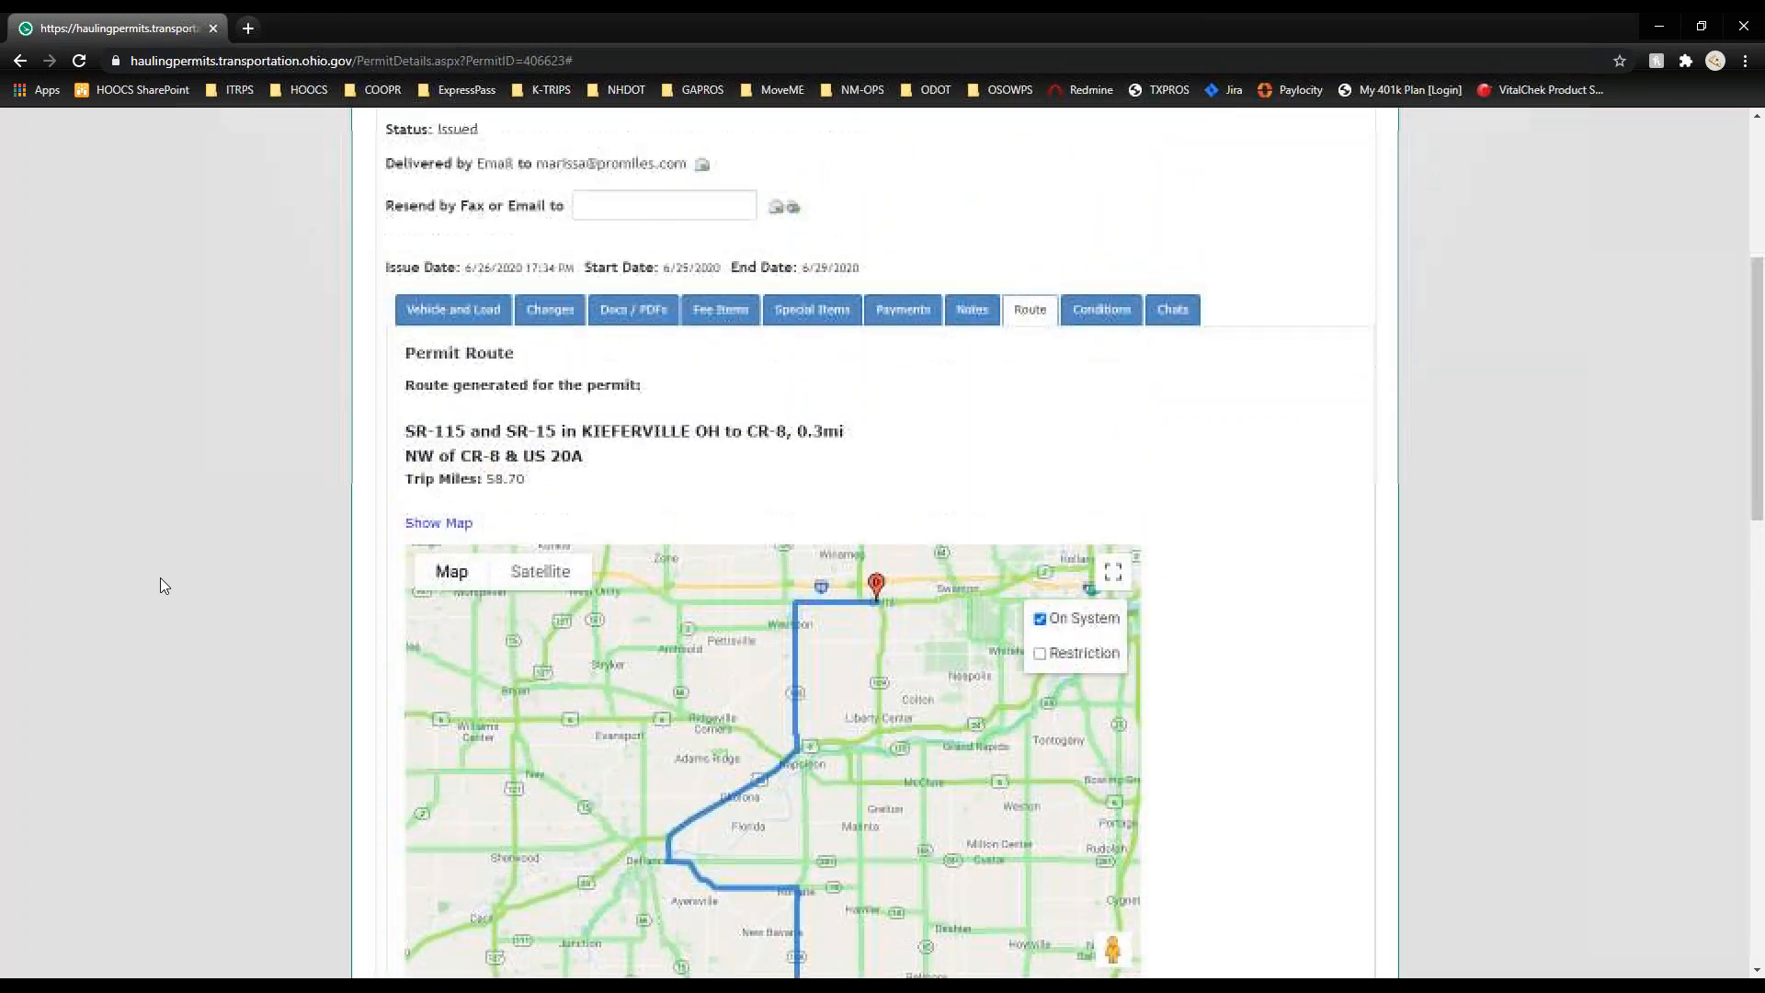
# Step: Review the permit's conditions and chat sessions, then return to the Company Dashboard
pyautogui.click(1114, 315)
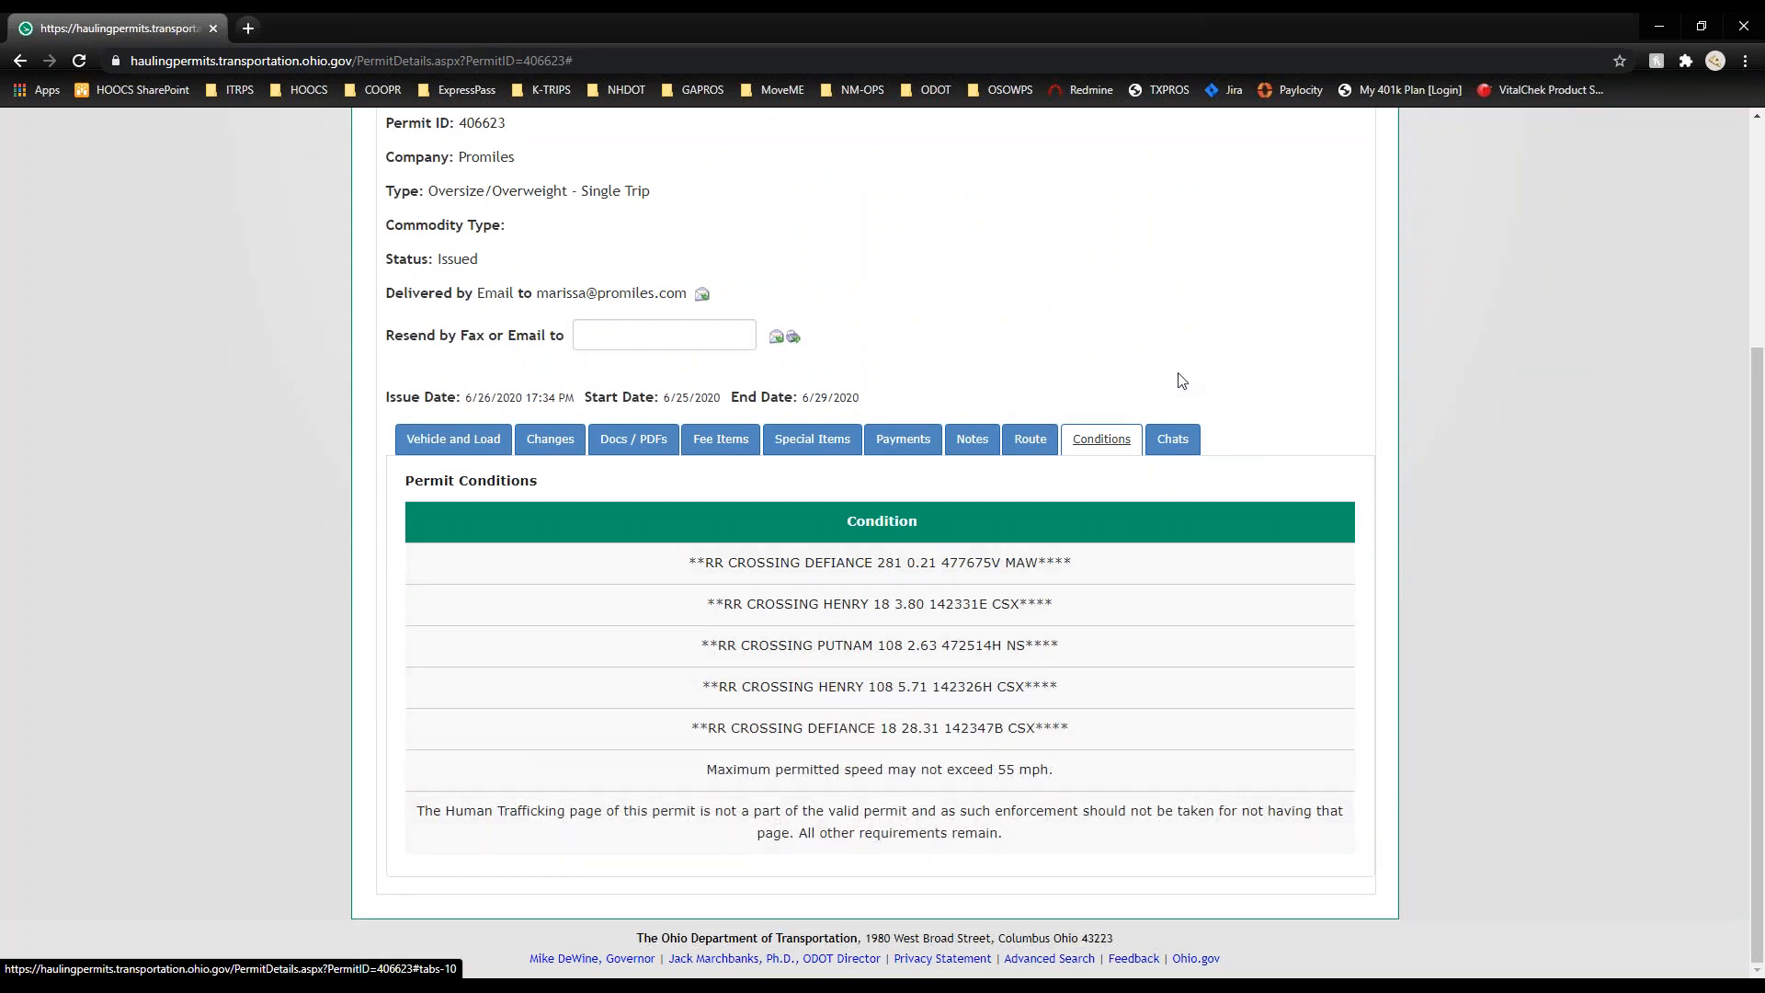
pyautogui.click(1173, 436)
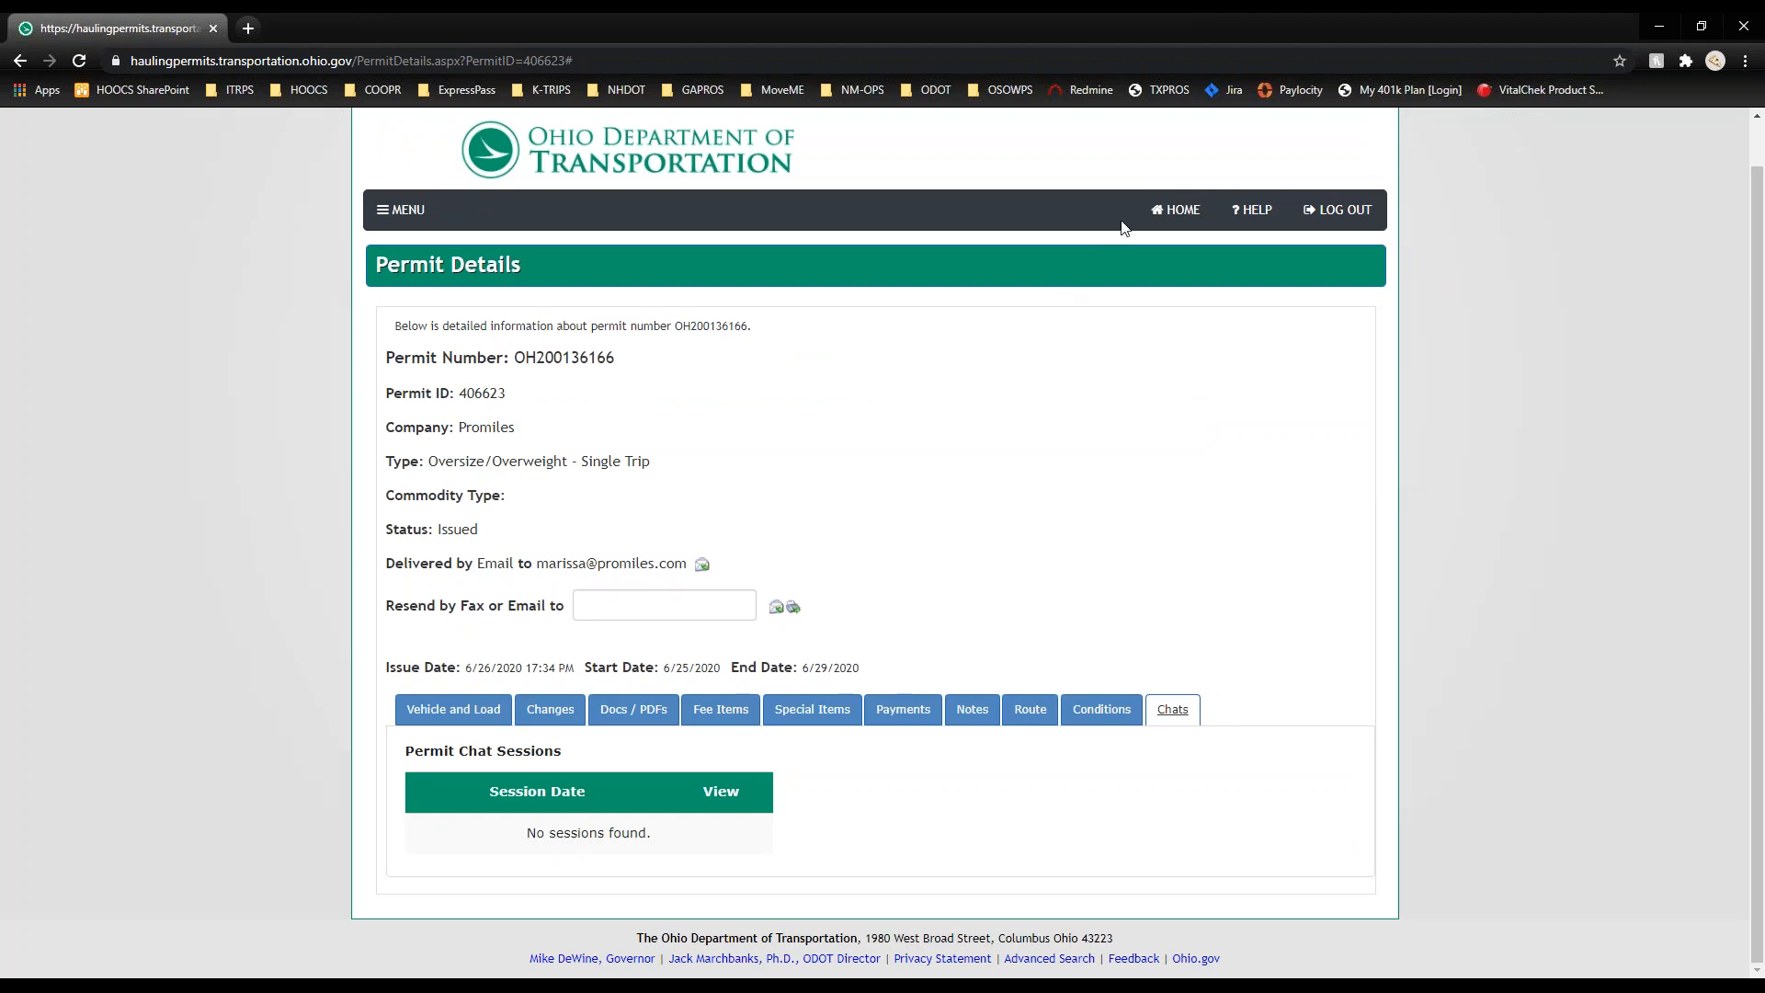
pyautogui.click(1147, 215)
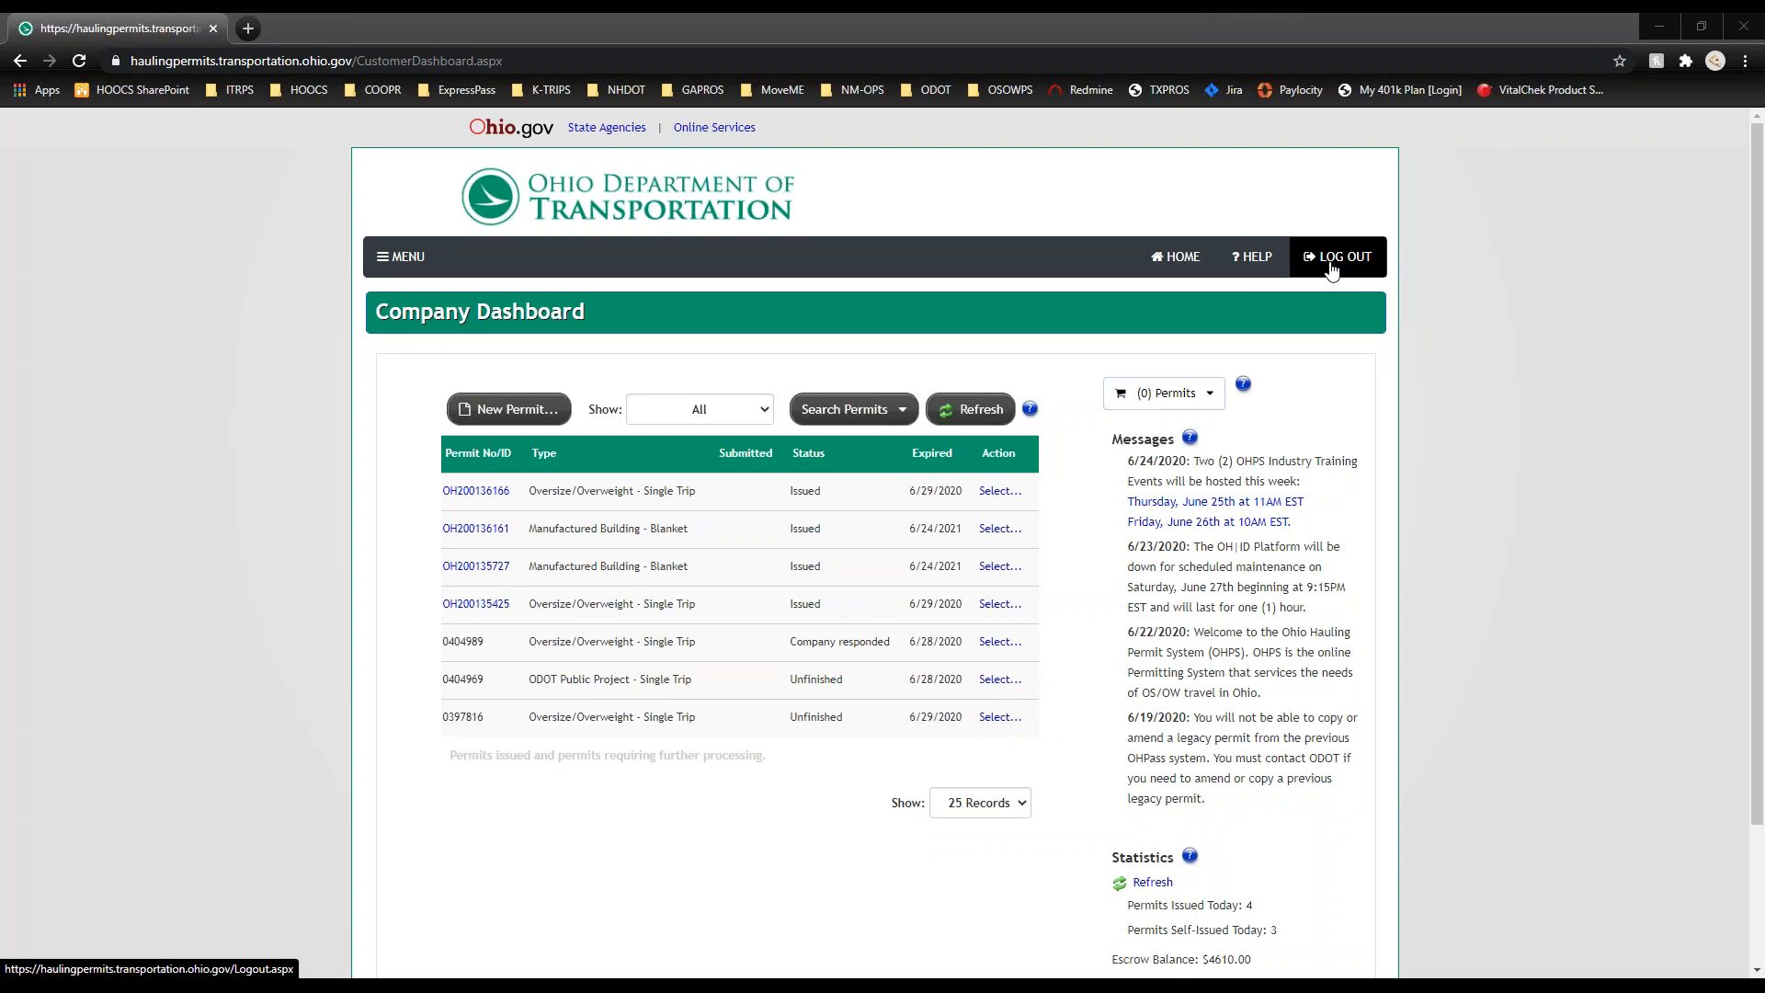
# Step: Log out, sign back in as Customer User (OH|ID) with the saved credentials, then log out again
pyautogui.click(1331, 262)
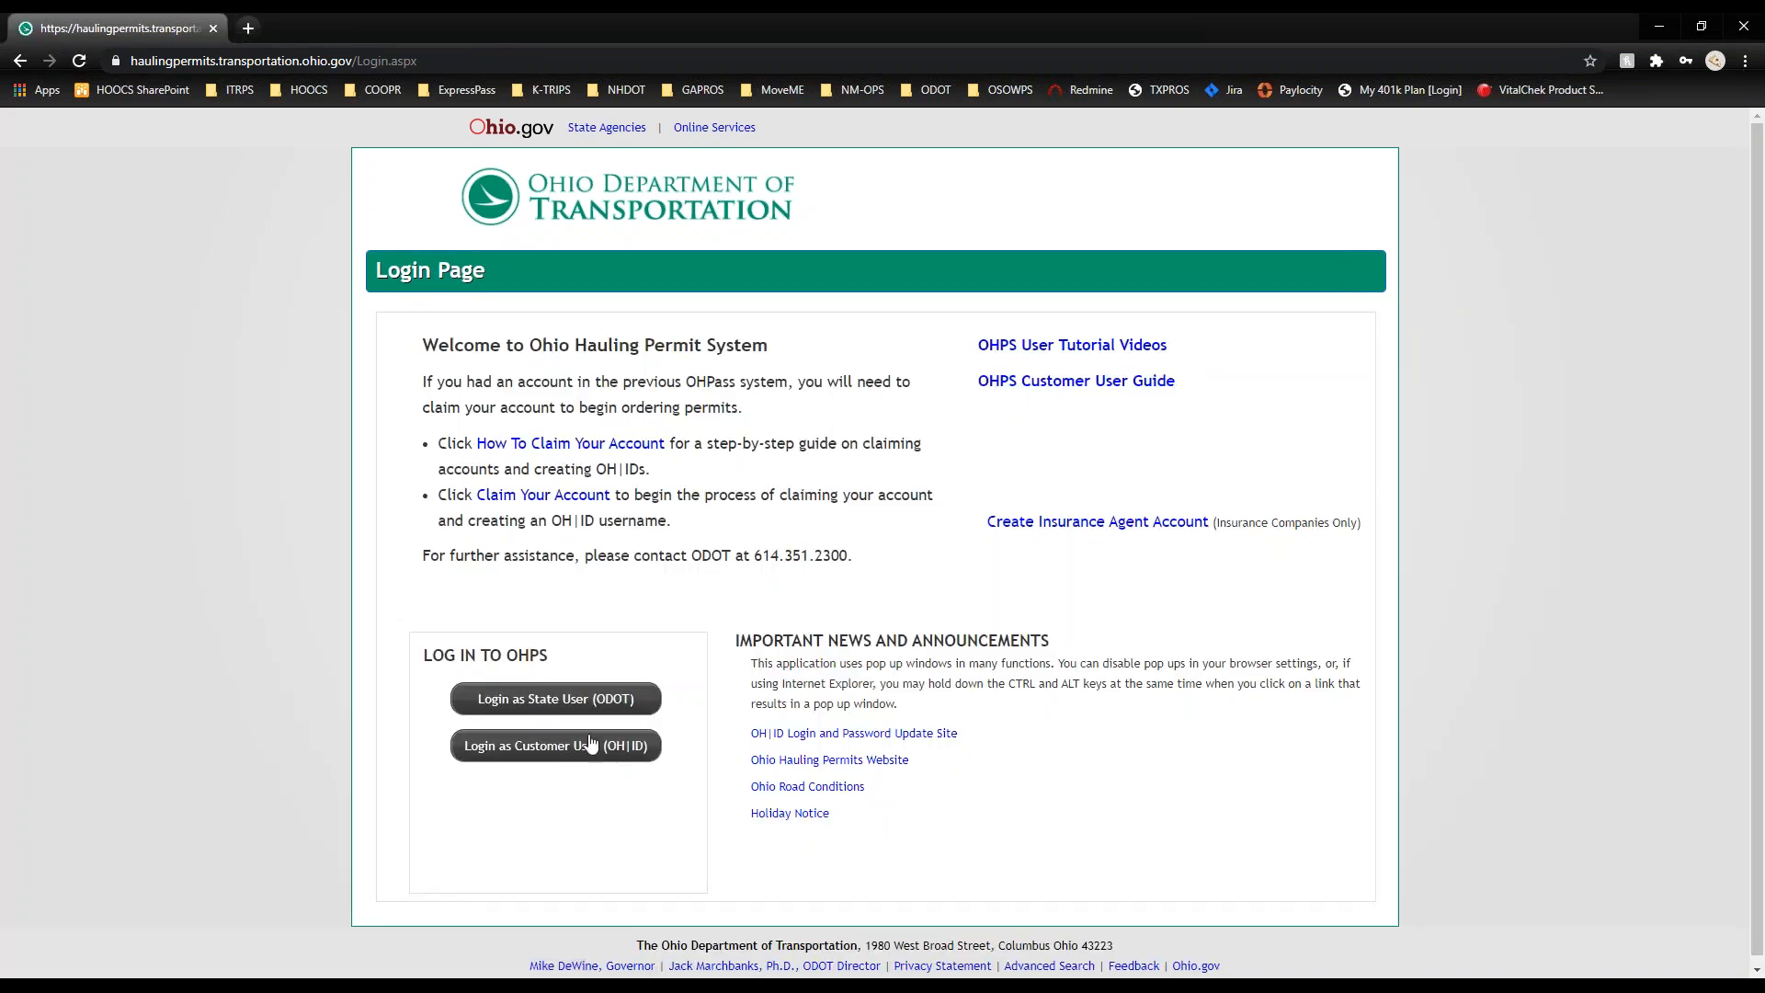
pyautogui.click(562, 756)
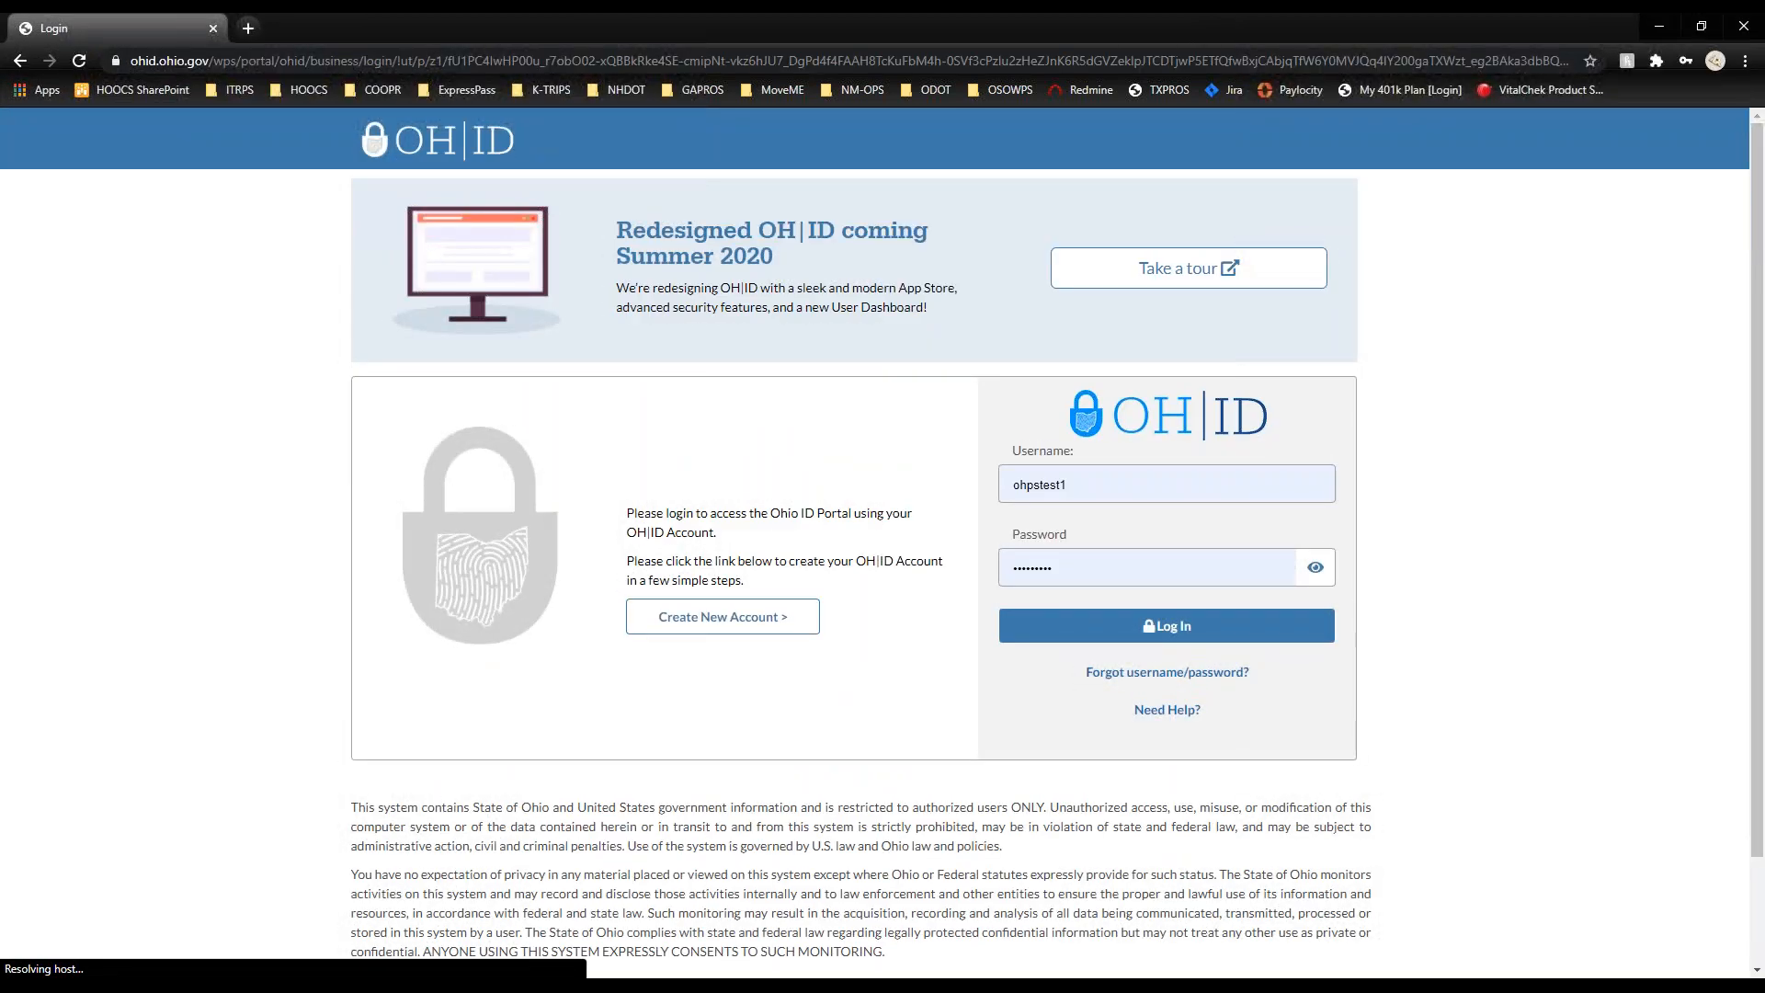
pyautogui.click(1127, 626)
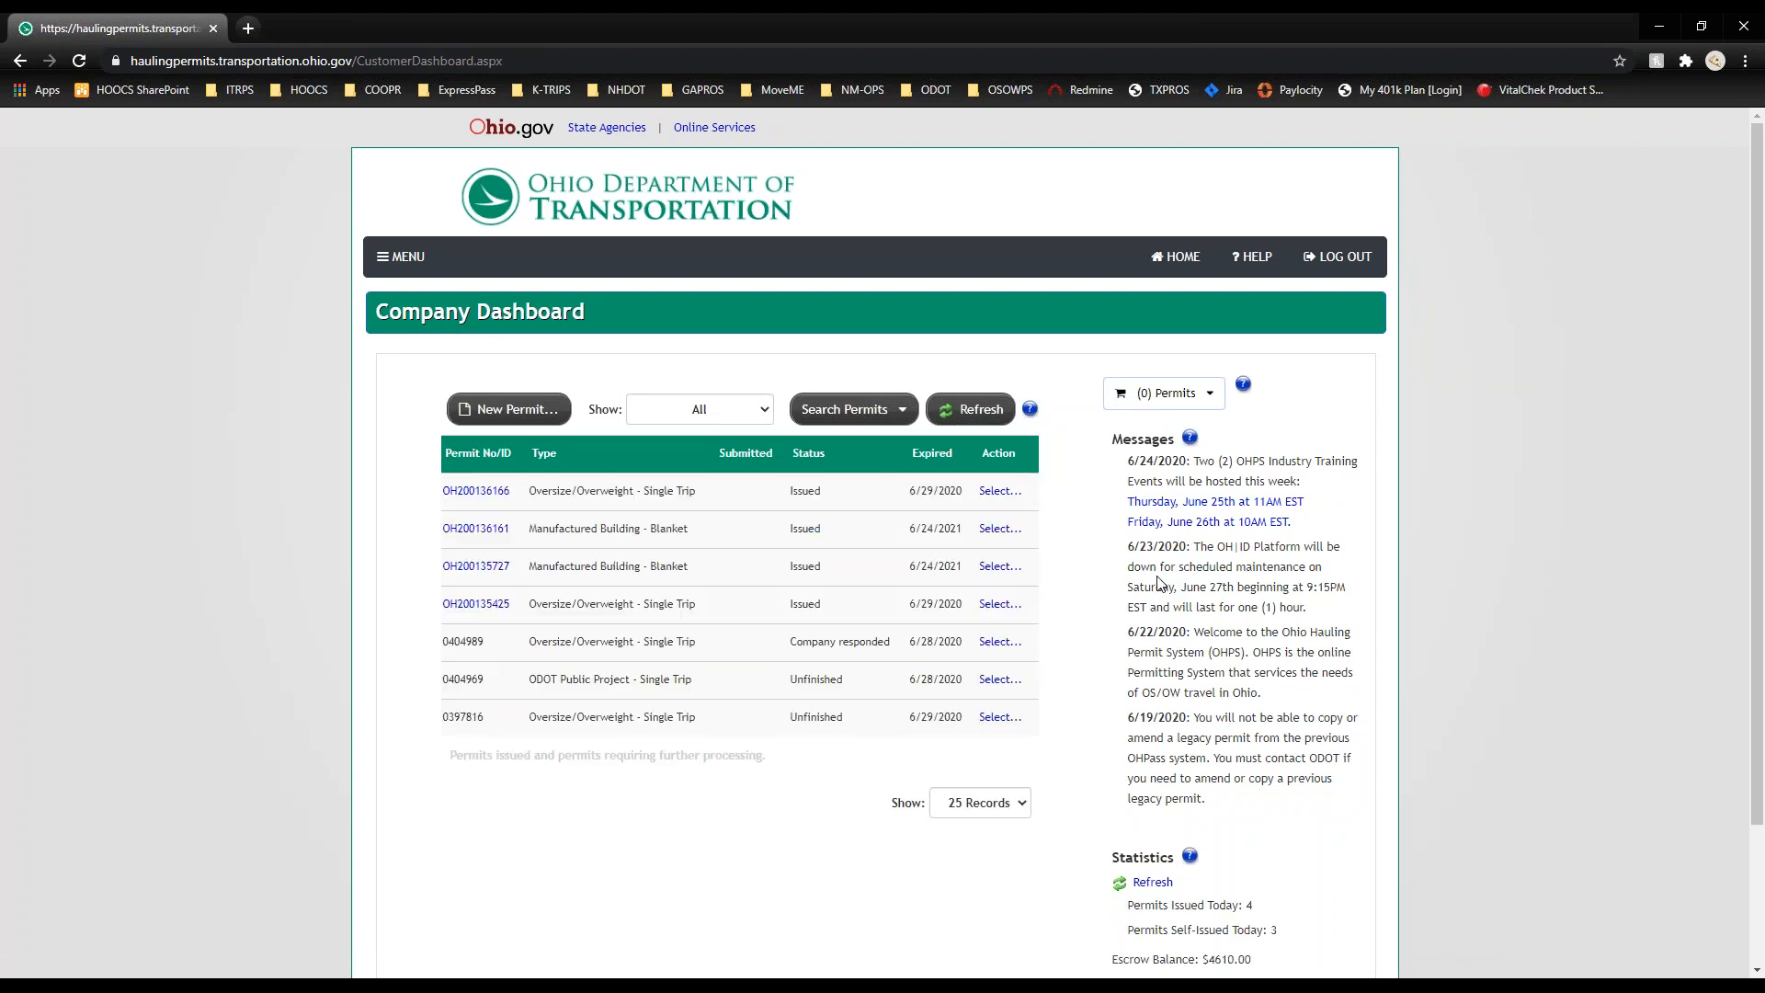
pyautogui.click(1345, 257)
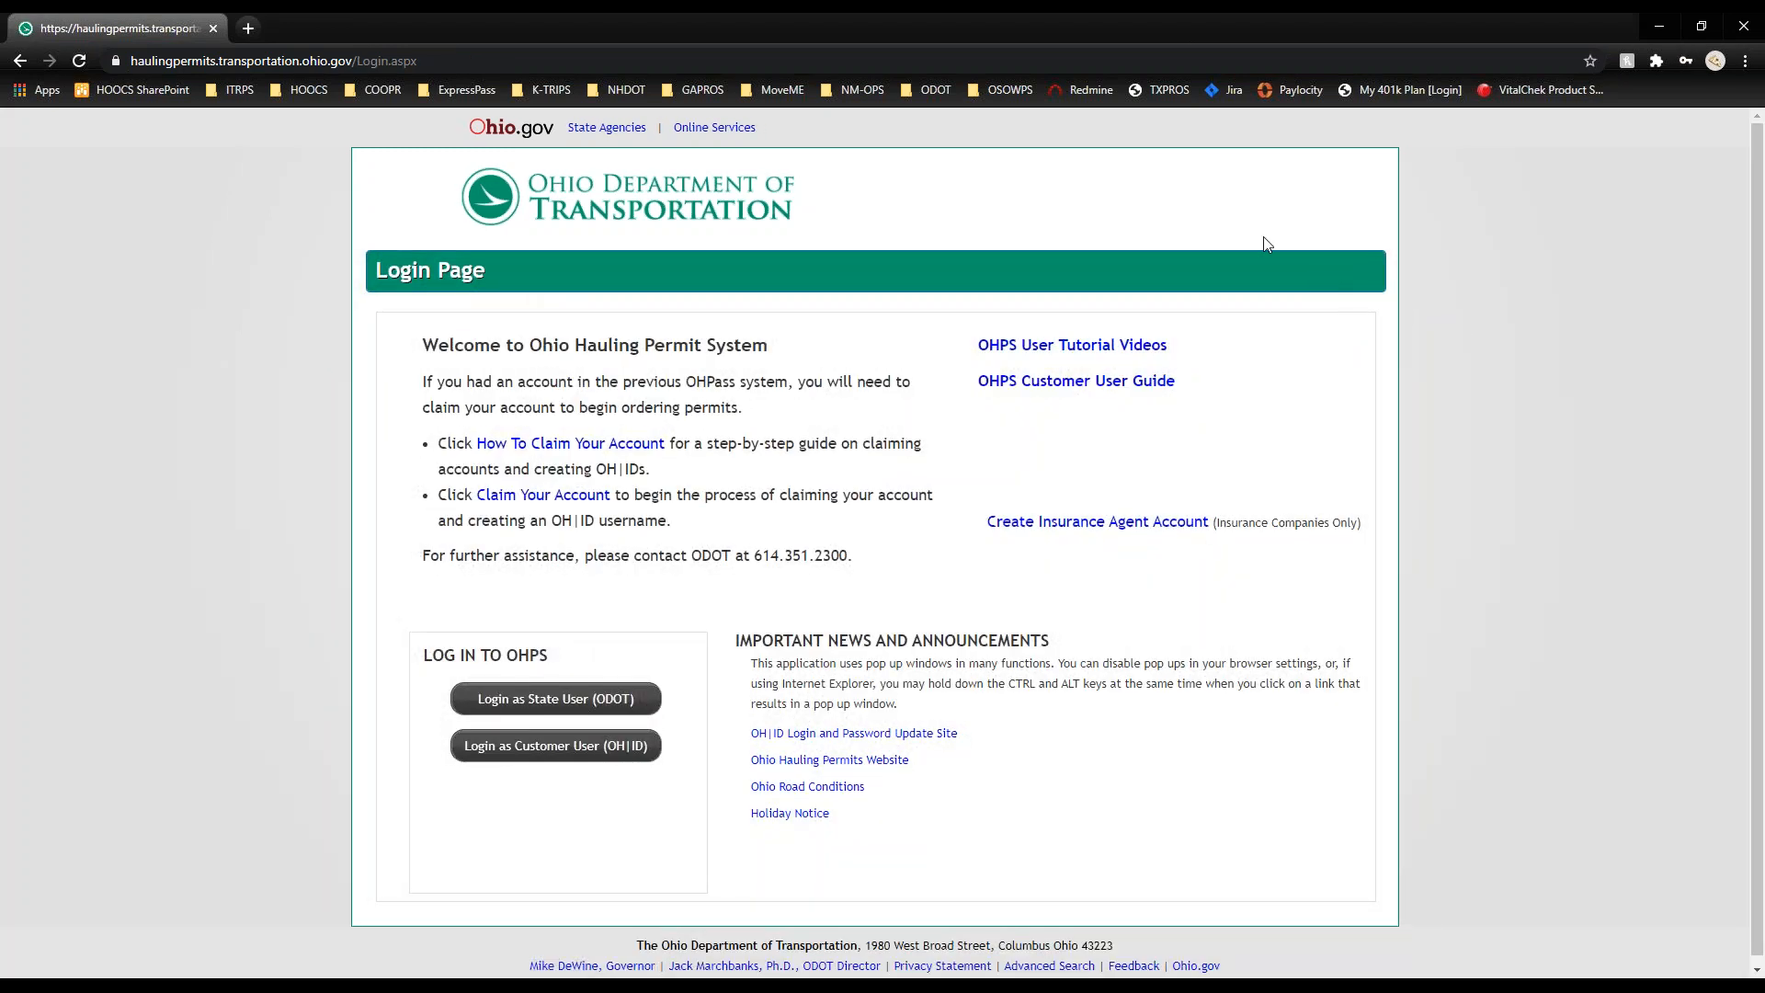
# Step: Open the OHPS tutorial videos and Customer User Guide, then log in as a Customer User (OH|ID)
pyautogui.click(1123, 353)
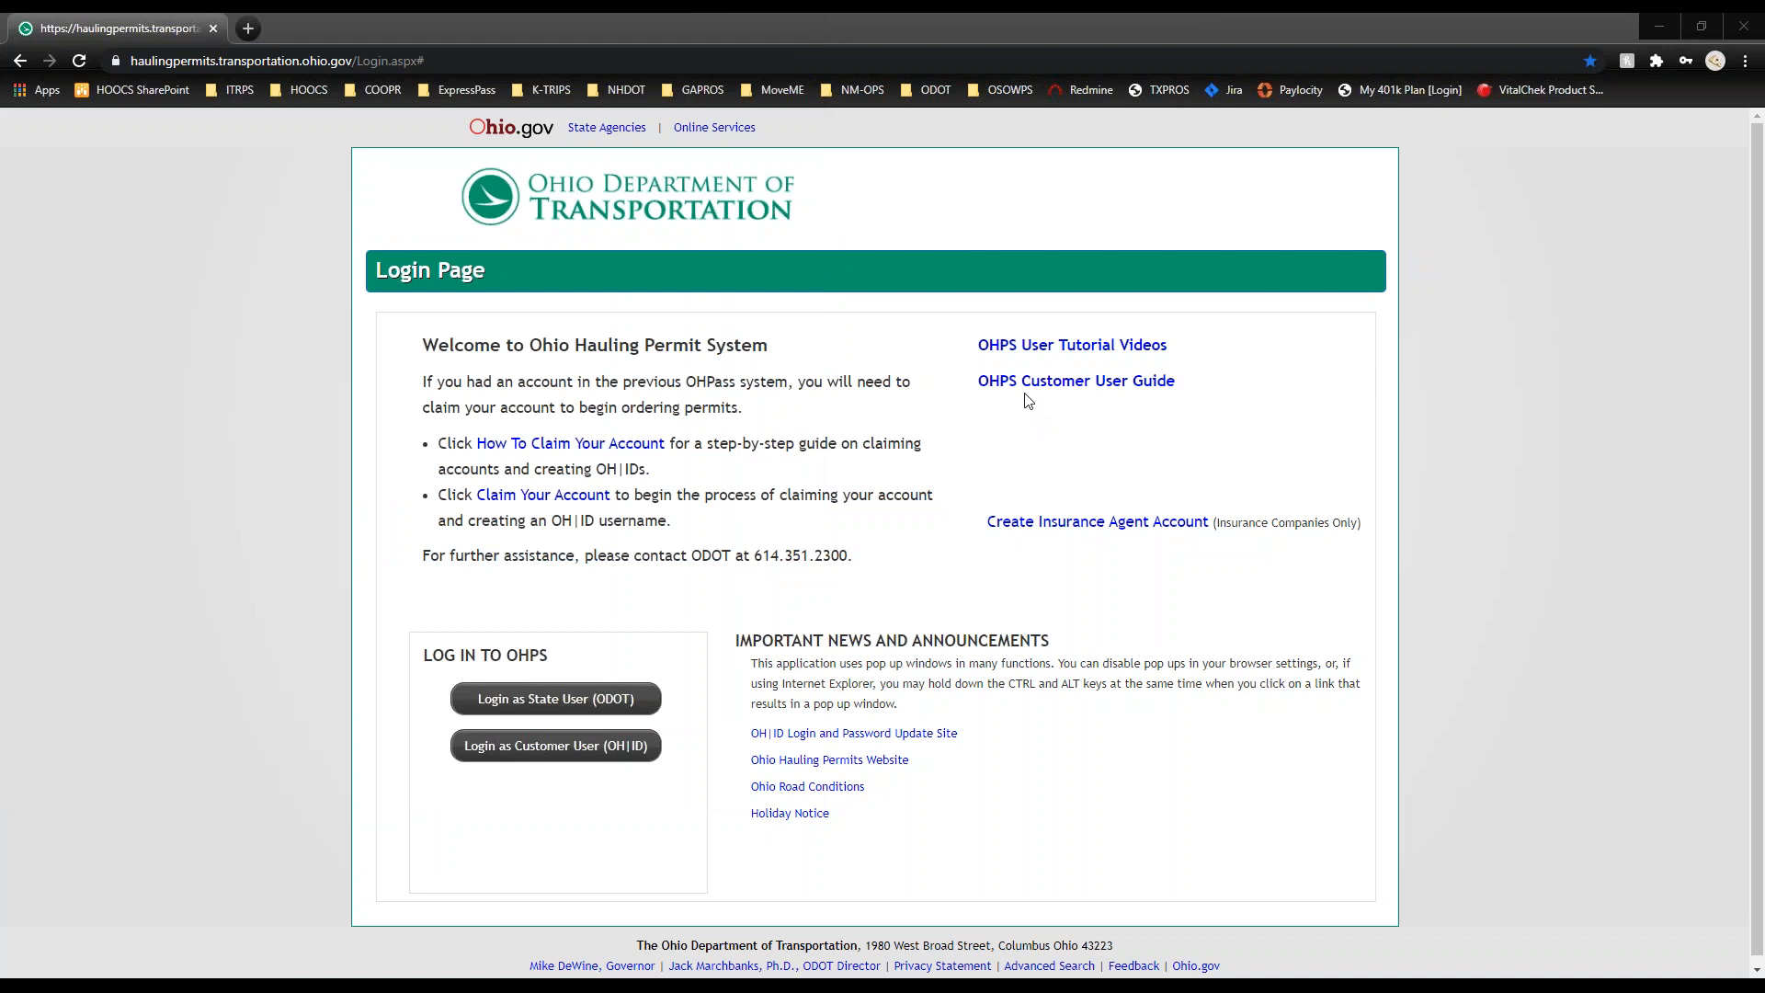
pyautogui.click(1048, 387)
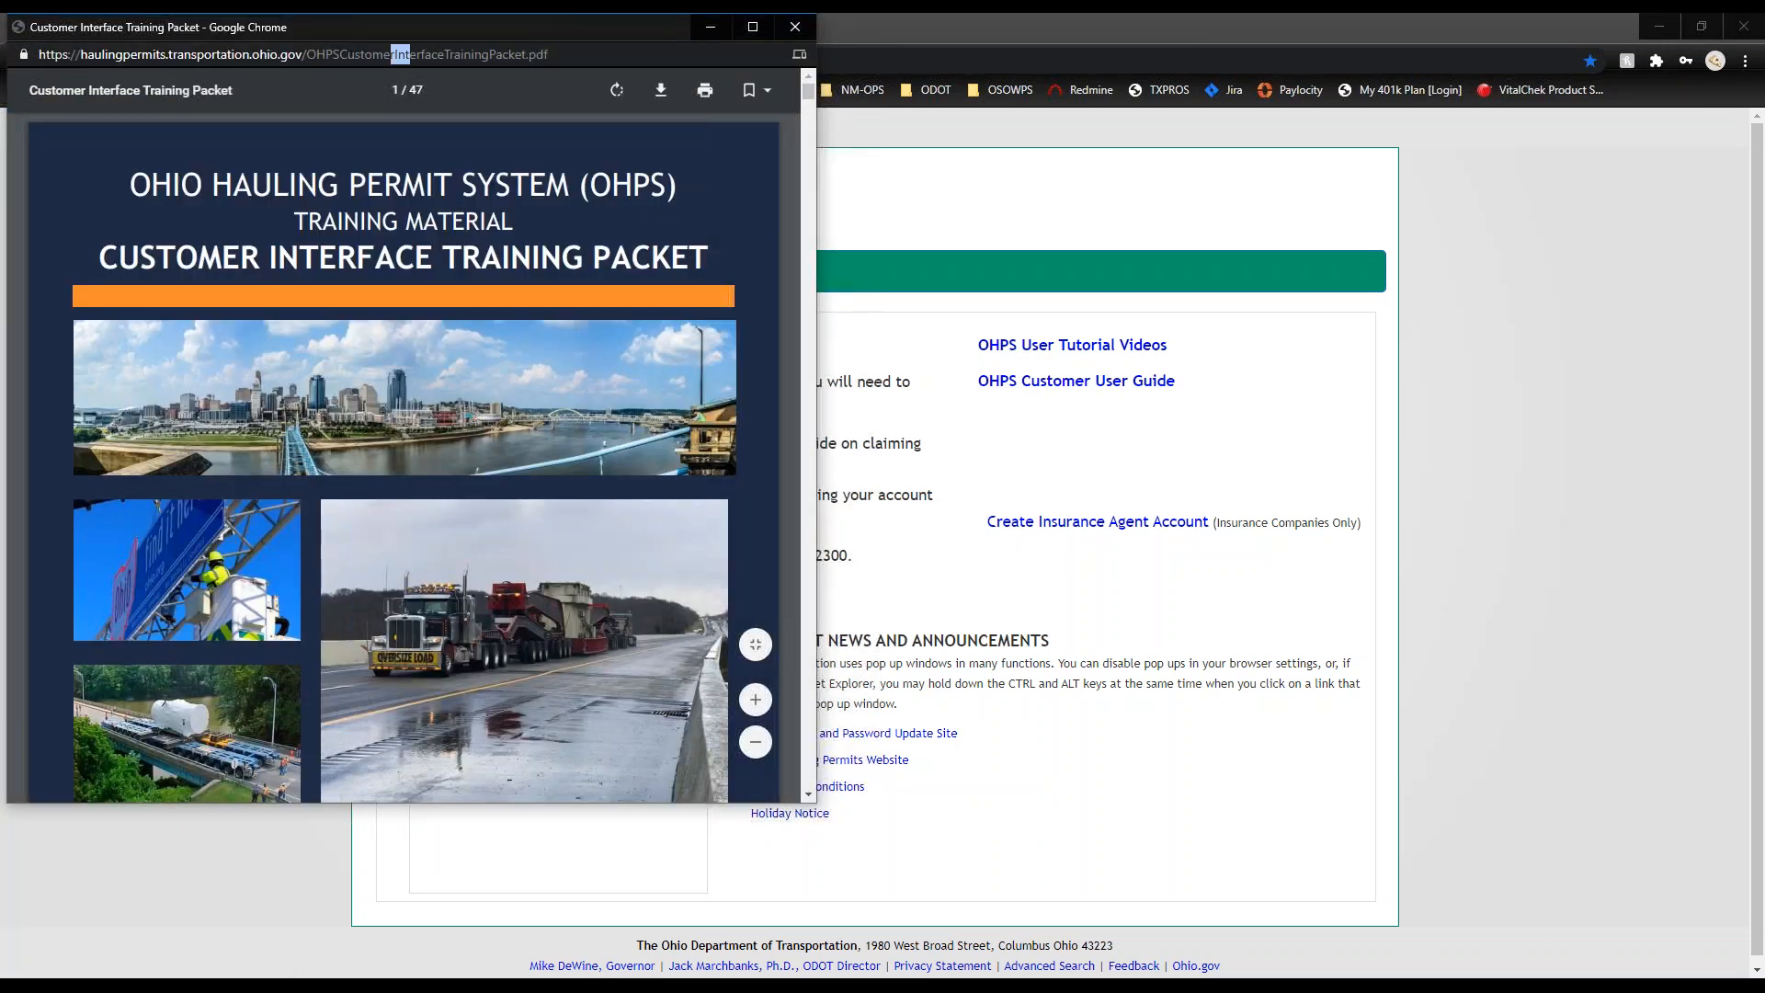
pyautogui.click(1015, 269)
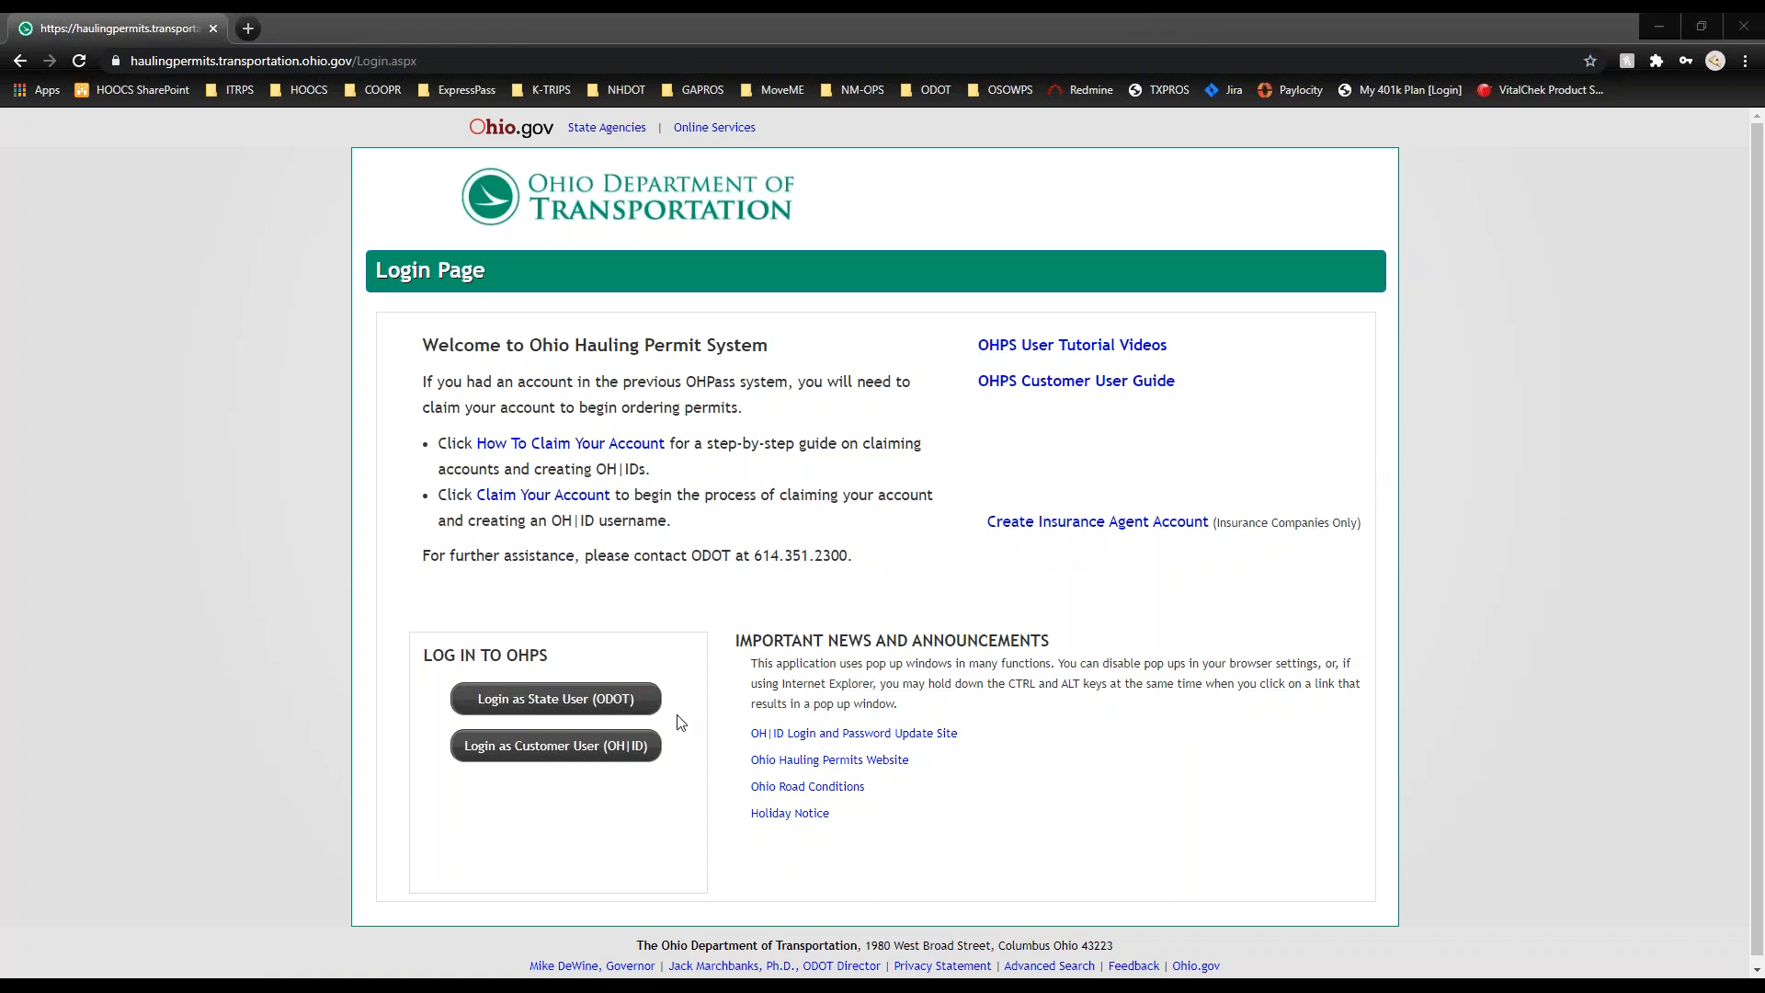
pyautogui.click(612, 746)
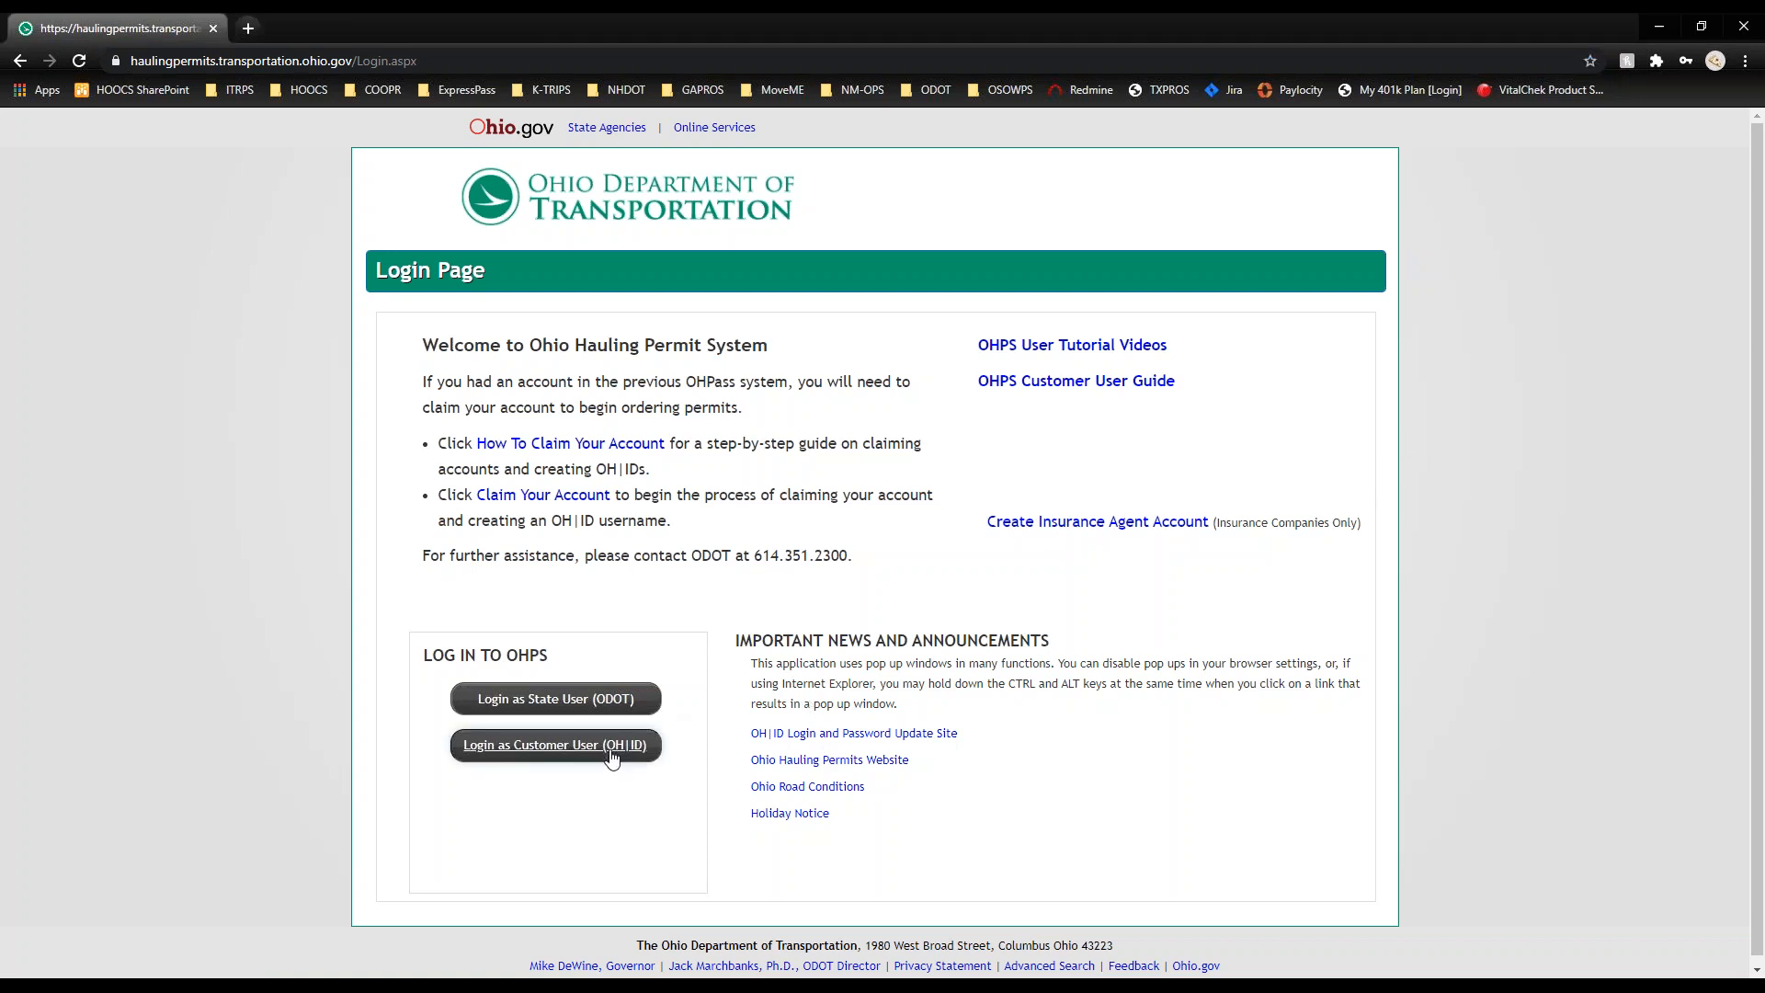